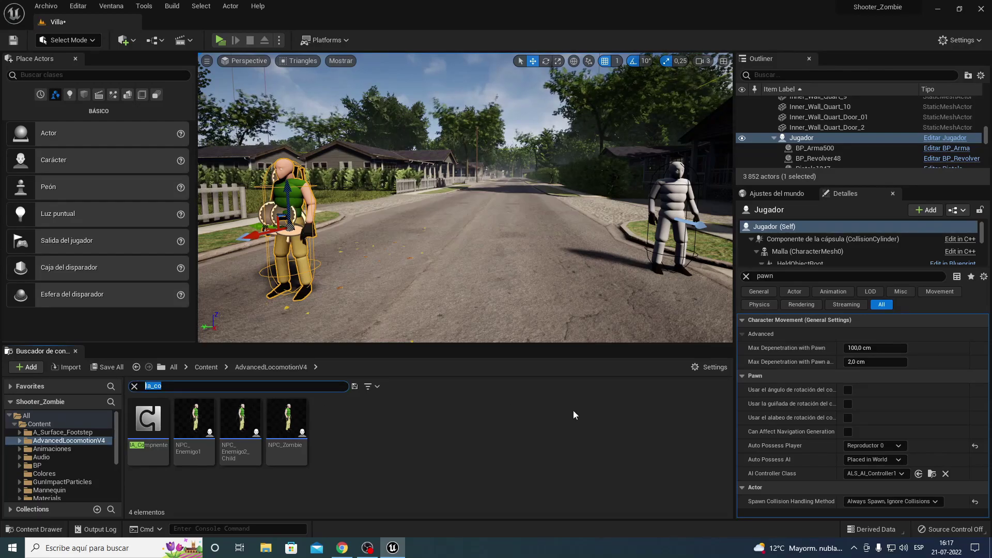
Clear the asset search, then playtest aiming, pistol/rifle swapping, running and firing in Villa
{"action": "key", "text": "BackSpace"}
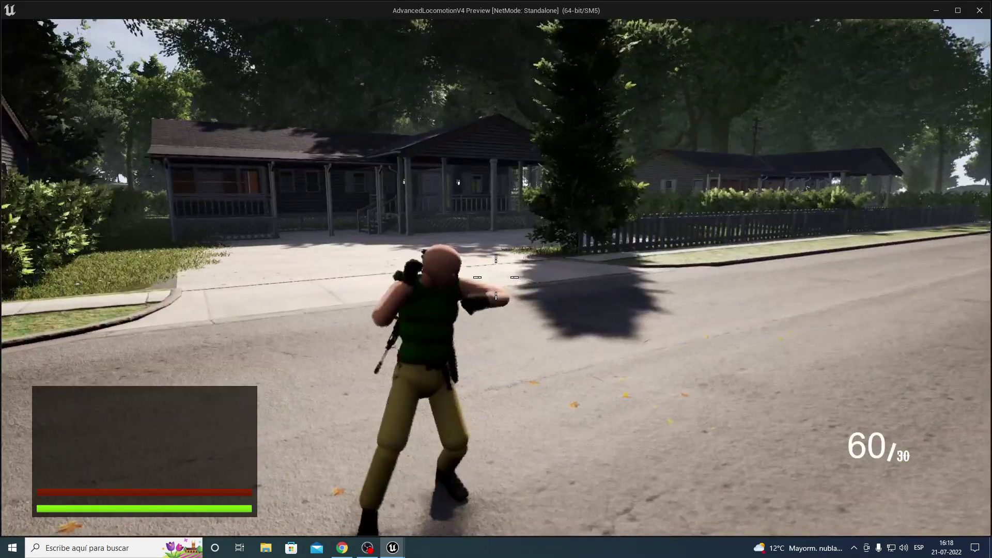
{"action": "key", "text": "a"}
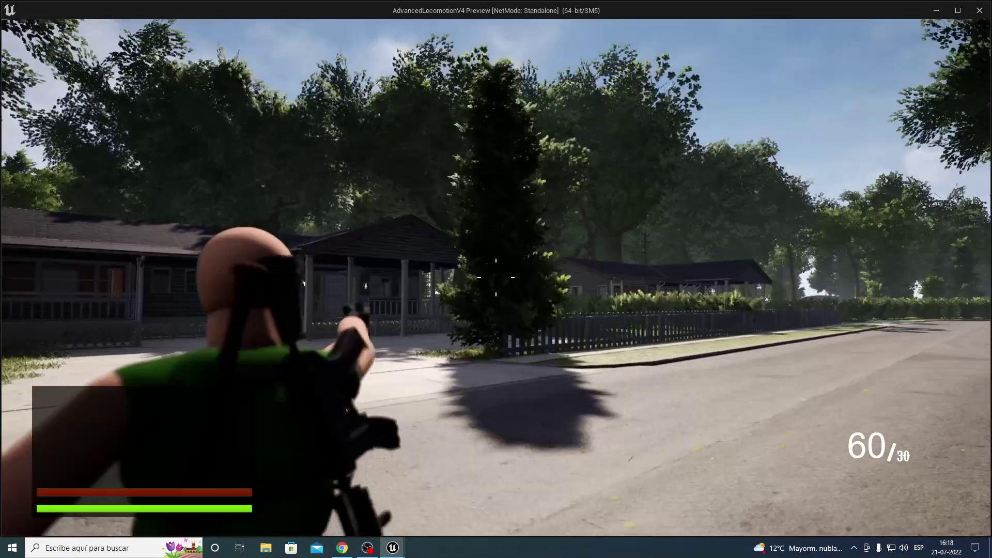
{"action": "key", "text": "2"}
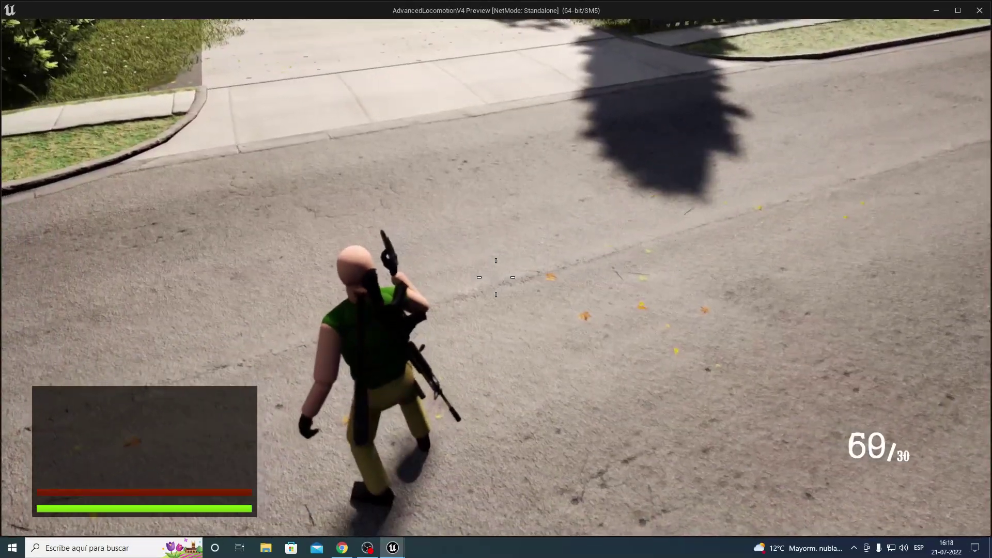
{"action": "key", "text": "1"}
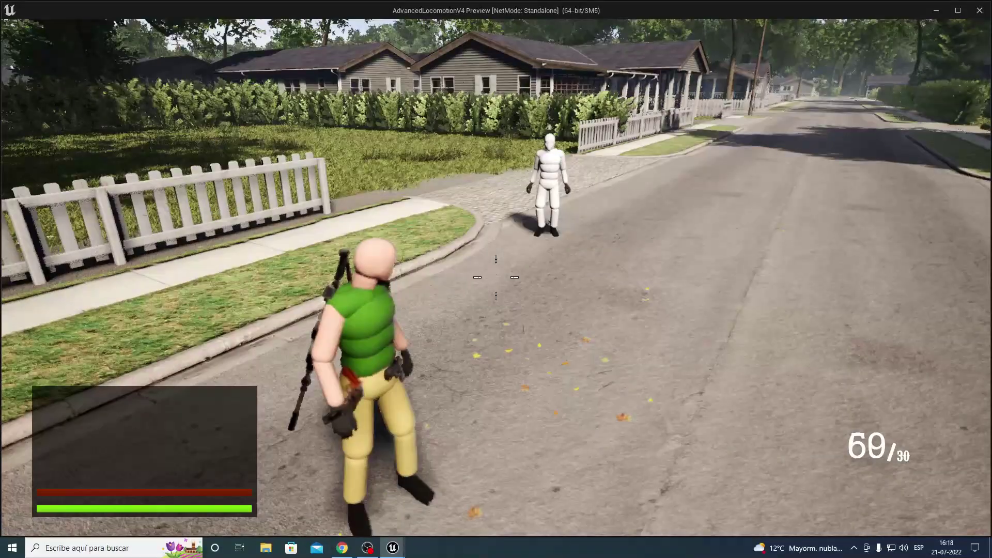
{"action": "key", "text": "w"}
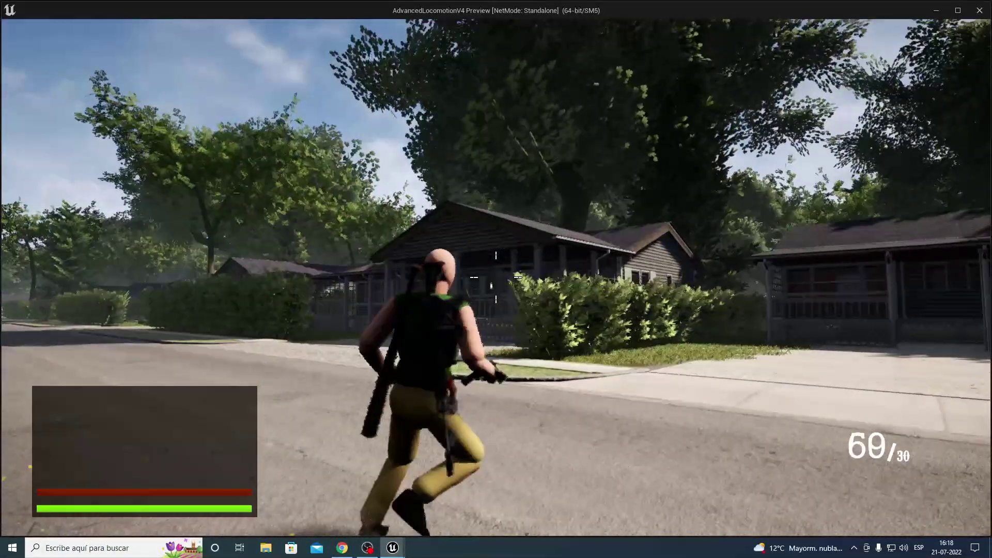
{"action": "left_click", "coordinate": [496, 277]}
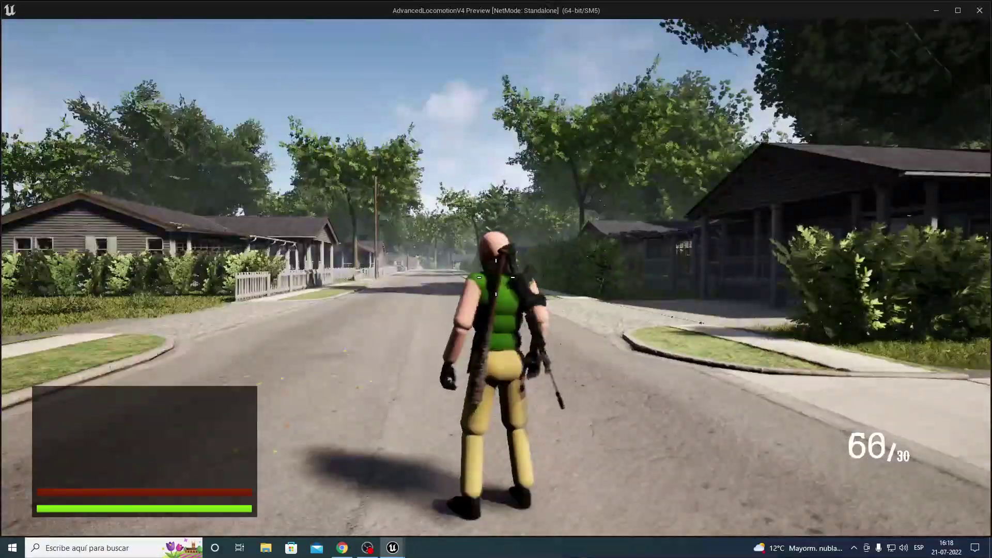
{"action": "key", "text": "Escape"}
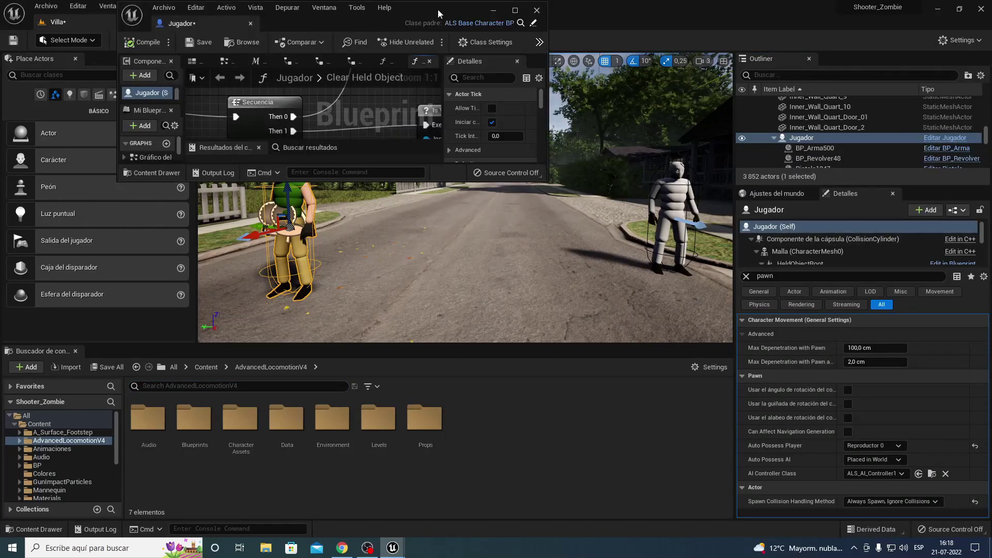
Maximize Jugador, close the other graph tabs, and select UpdateHeldObject under Held Object
{"action": "double_click", "coordinate": [438, 8]}
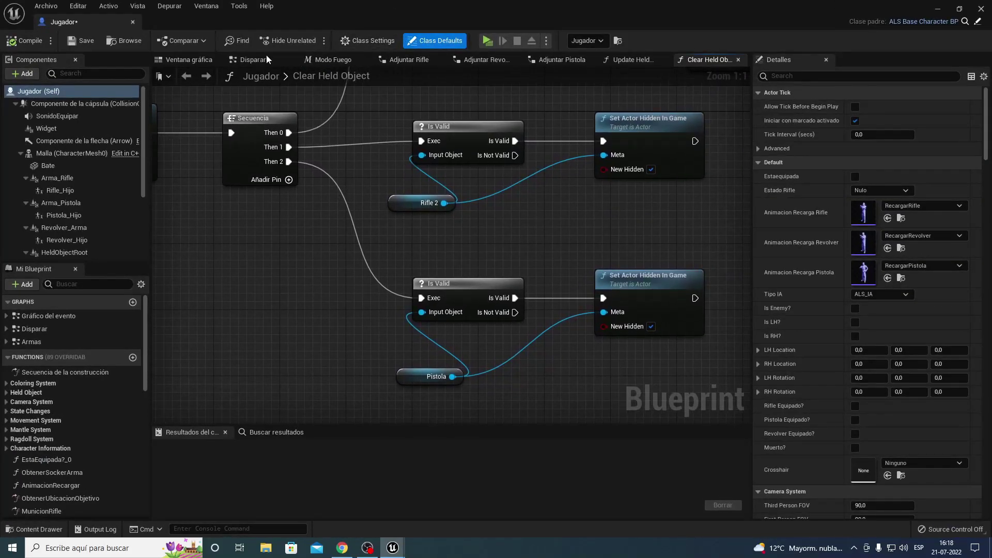
{"action": "right_click", "coordinate": [196, 60]}
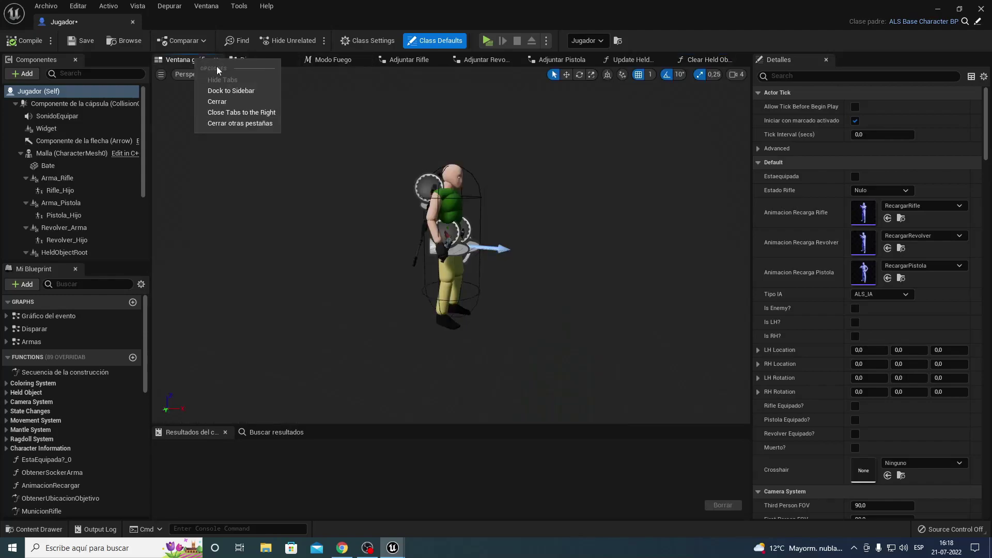
{"action": "left_click", "coordinate": [236, 125]}
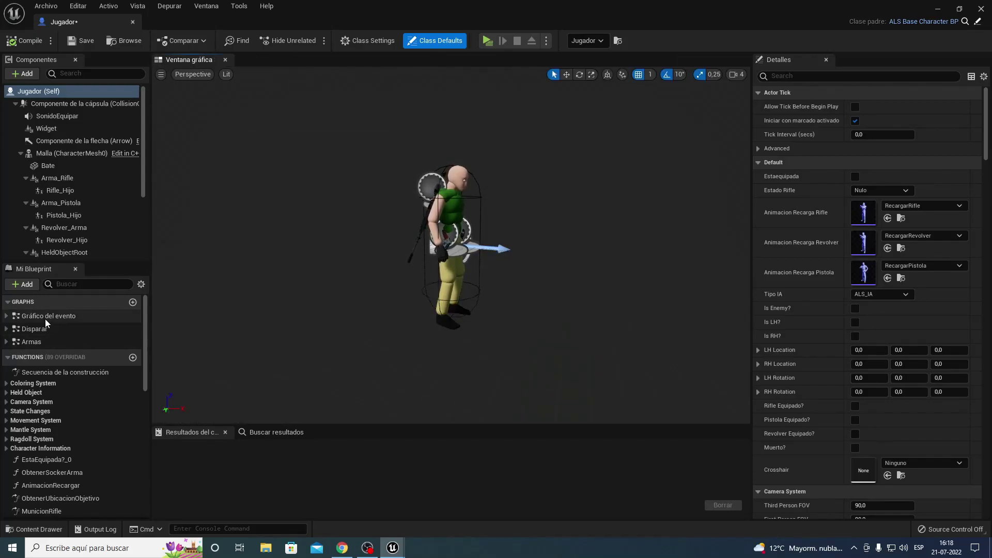
{"action": "left_click", "coordinate": [6, 392]}
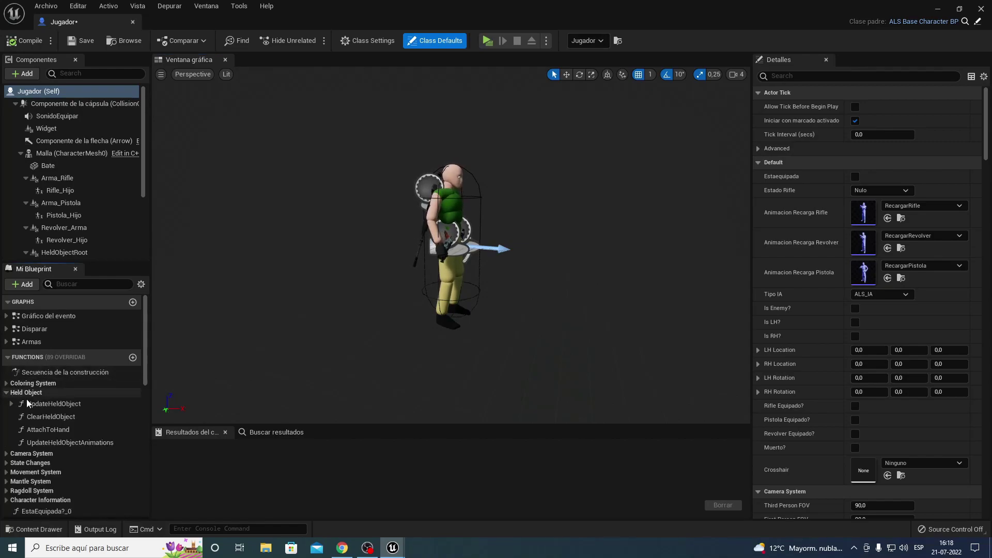
{"action": "left_click", "coordinate": [52, 405]}
Open UpdateHeldObject and inspect the AdjuntarRifle and AdjuntarRevolver nodes
{"action": "double_click", "coordinate": [54, 405]}
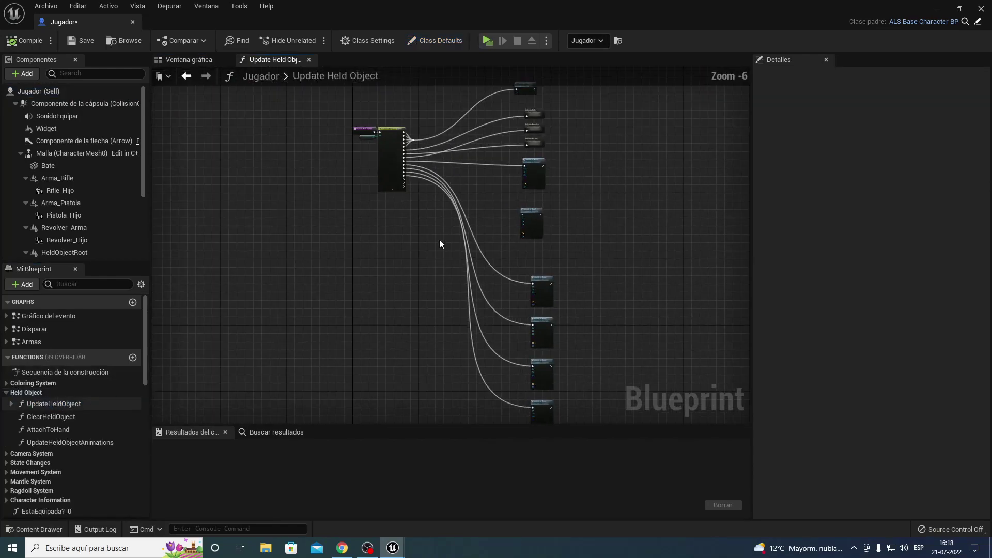
{"action": "scroll", "coordinate": [311, 277], "scroll_direction": "up", "scroll_amount": 3}
{"action": "right_click_drag", "start_coordinate": [310, 277], "coordinate": [288, 253]}
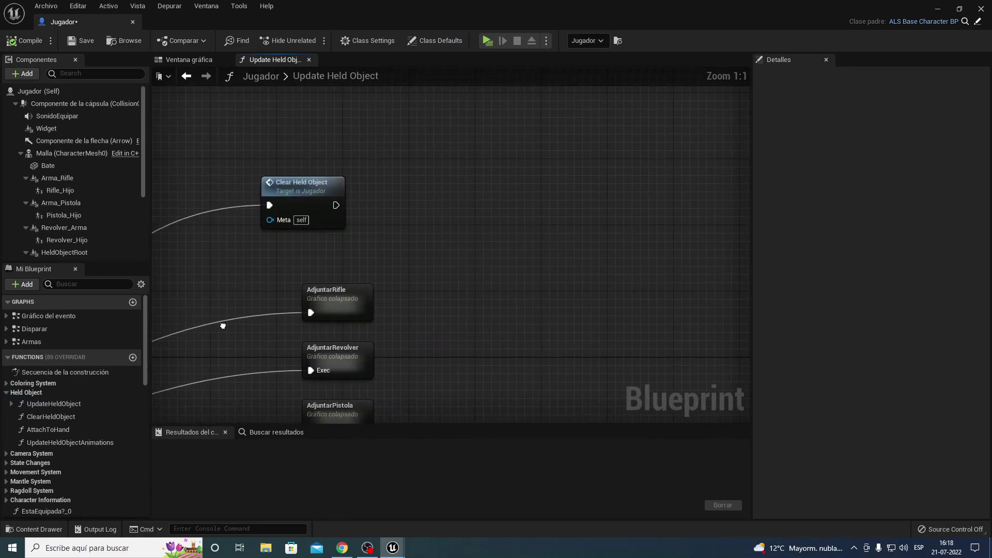
{"action": "left_click_drag", "start_coordinate": [363, 272], "coordinate": [364, 274]}
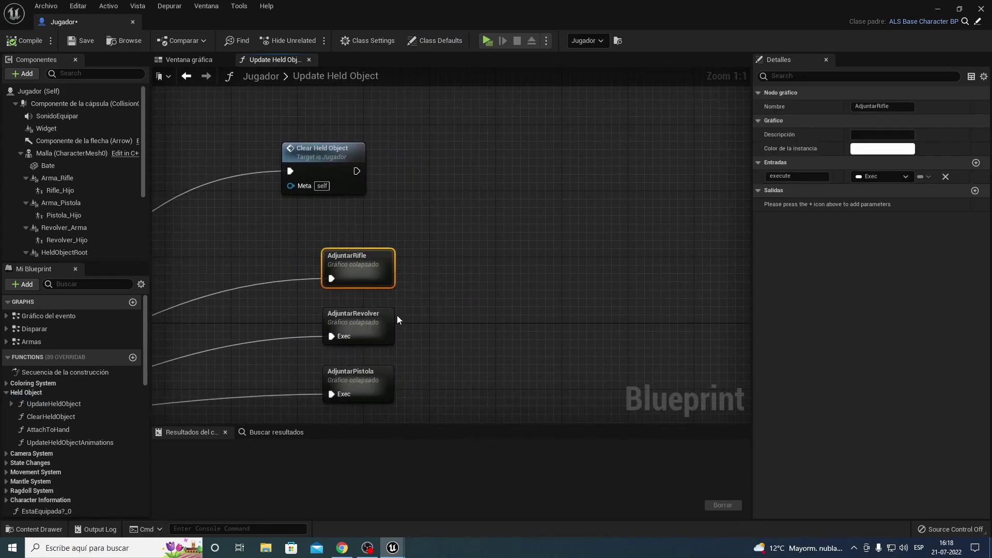
{"action": "left_click_drag", "start_coordinate": [368, 321], "coordinate": [370, 322]}
{"action": "right_click_drag", "start_coordinate": [427, 367], "coordinate": [462, 315]}
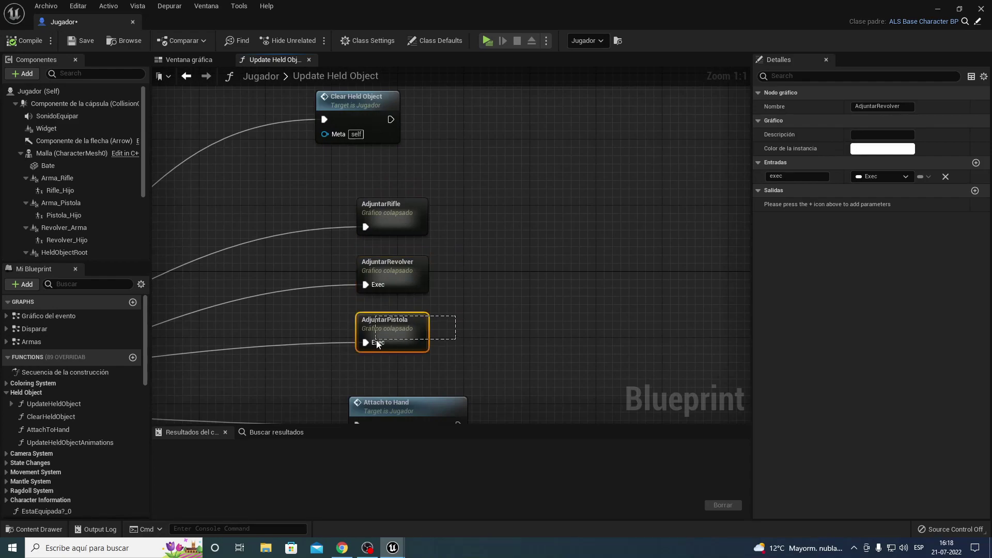
Move Clear Held Object right so it lines up with the Adjuntar nodes
{"action": "right_click_drag", "start_coordinate": [384, 173], "coordinate": [383, 206]}
{"action": "left_click_drag", "start_coordinate": [347, 132], "coordinate": [388, 166]}
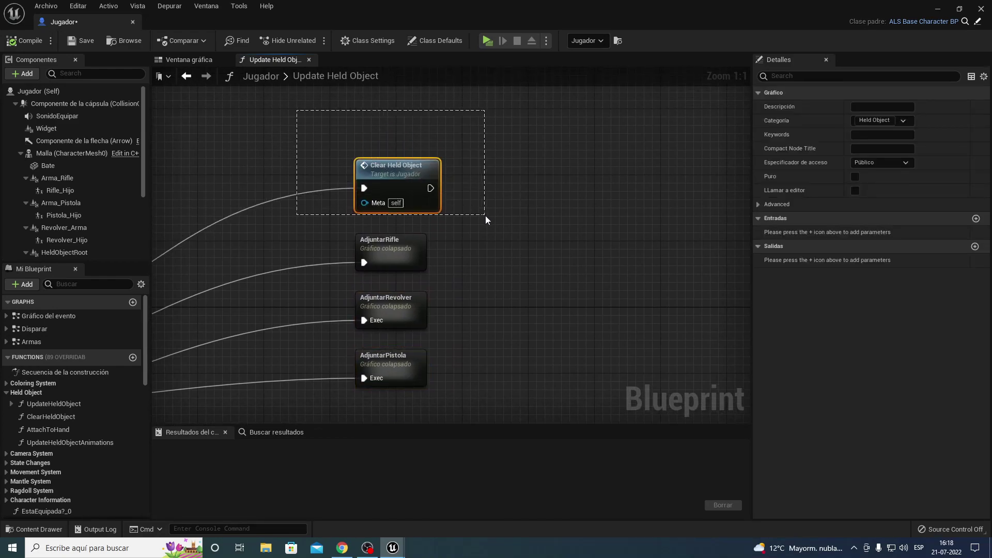
{"action": "left_click_drag", "start_coordinate": [479, 219], "coordinate": [485, 215]}
{"action": "left_click_drag", "start_coordinate": [399, 173], "coordinate": [391, 172]}
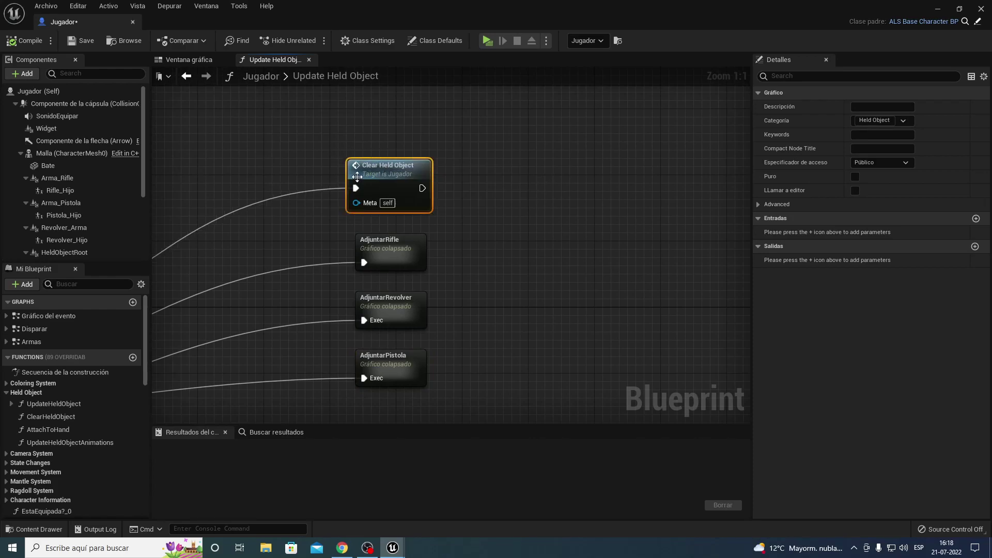
{"action": "left_click_drag", "start_coordinate": [380, 176], "coordinate": [397, 176]}
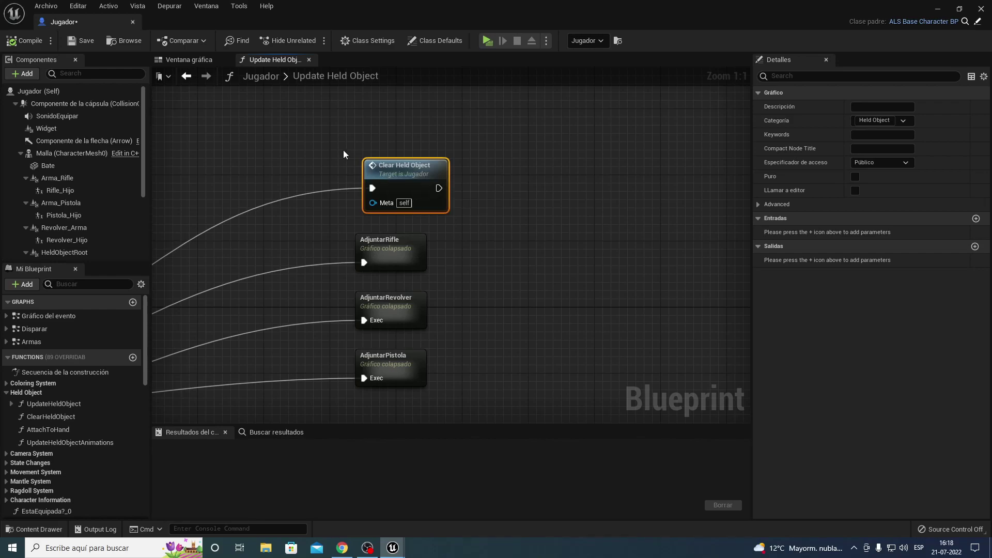
{"action": "right_click_drag", "start_coordinate": [388, 202], "coordinate": [360, 180]}
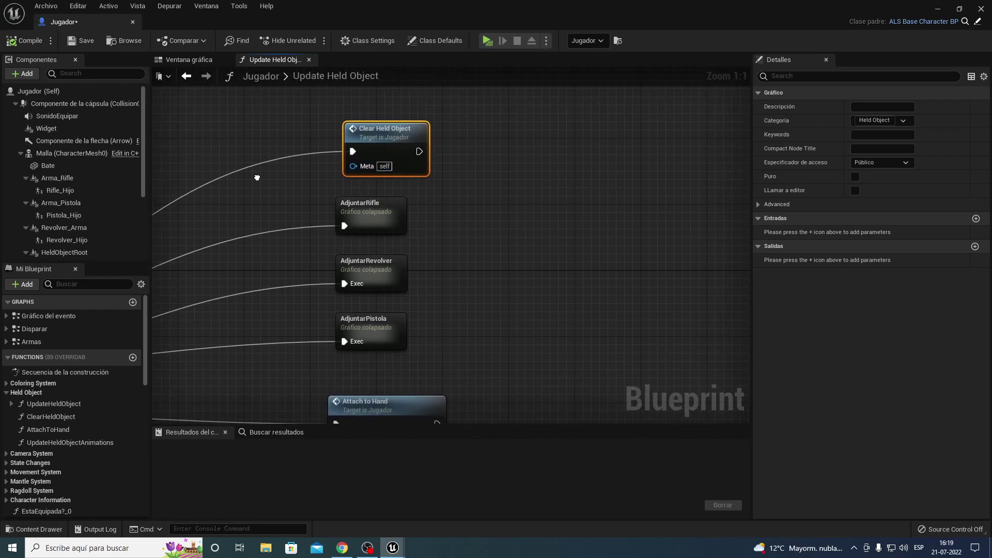
{"action": "left_click", "coordinate": [350, 230]}
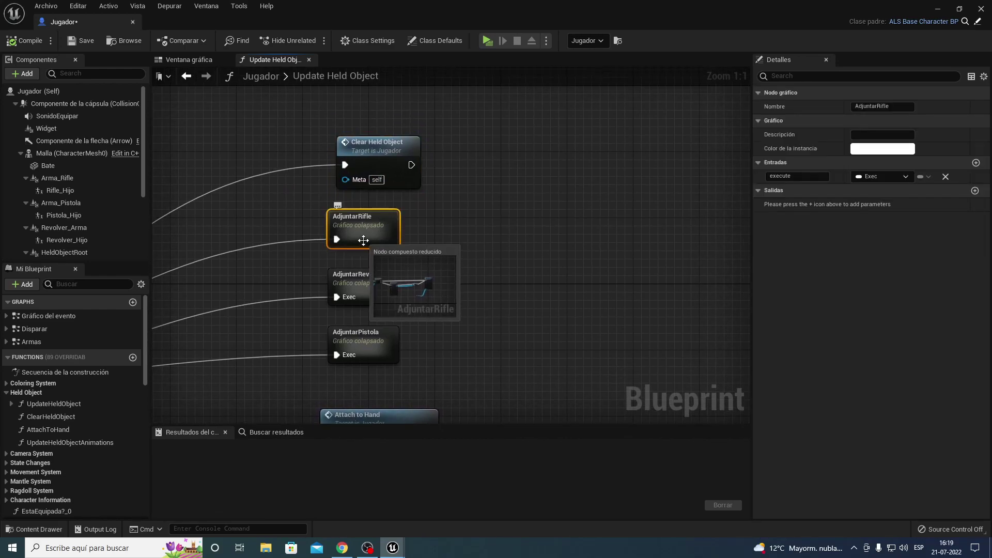
{"action": "left_click", "coordinate": [426, 184]}
{"action": "mouse_move", "coordinate": [450, 227]}
{"action": "right_mouse_down"}
{"action": "mouse_move", "coordinate": [444, 200]}
{"action": "mouse_move", "coordinate": [454, 226]}
{"action": "right_mouse_up"}
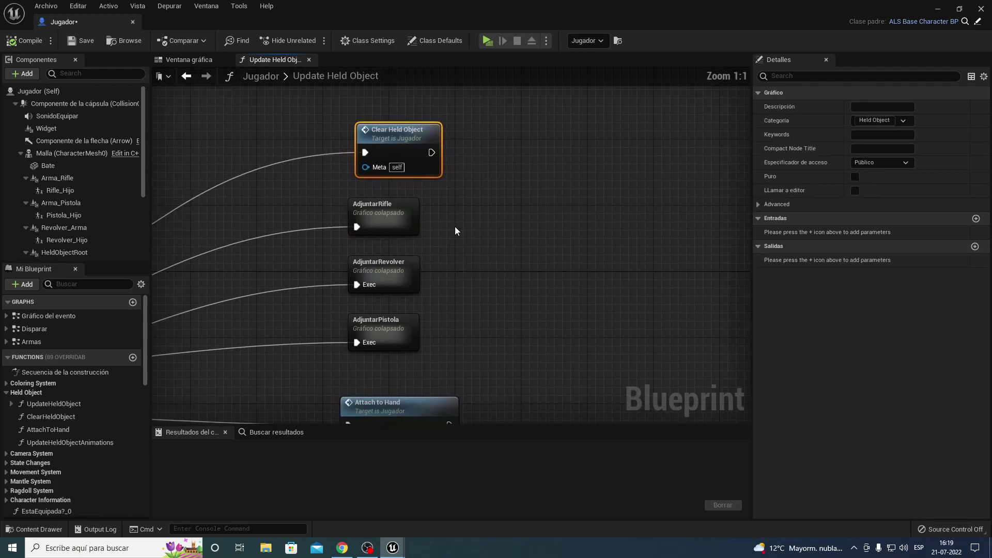
Inspect AdjuntarPistola's AJUSTAR, Is Valid and SpawnActor Pistola nodes
{"action": "double_click", "coordinate": [377, 342]}
{"action": "scroll", "coordinate": [407, 274], "scroll_direction": "up", "scroll_amount": 3}
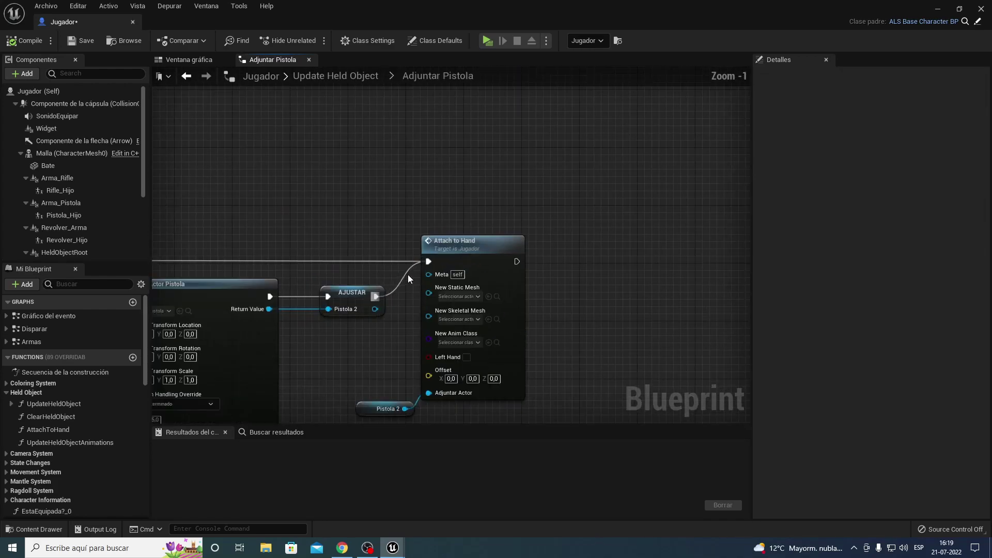
{"action": "scroll", "coordinate": [379, 253], "scroll_direction": "up", "scroll_amount": 1}
{"action": "right_click_drag", "start_coordinate": [380, 253], "coordinate": [424, 178]}
{"action": "left_click", "coordinate": [392, 228]}
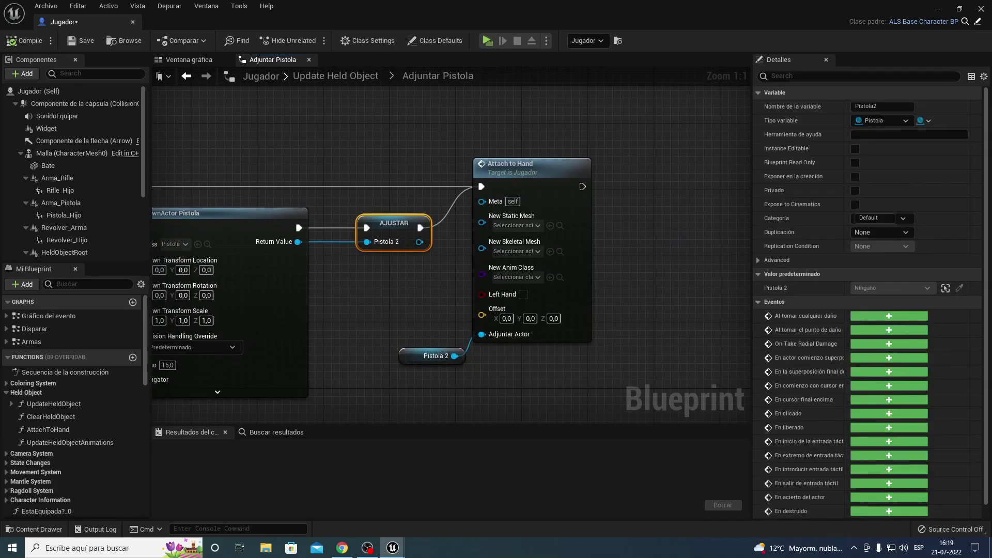
{"action": "right_click_drag", "start_coordinate": [277, 259], "coordinate": [458, 260]}
{"action": "right_click_drag", "start_coordinate": [409, 278], "coordinate": [597, 280]}
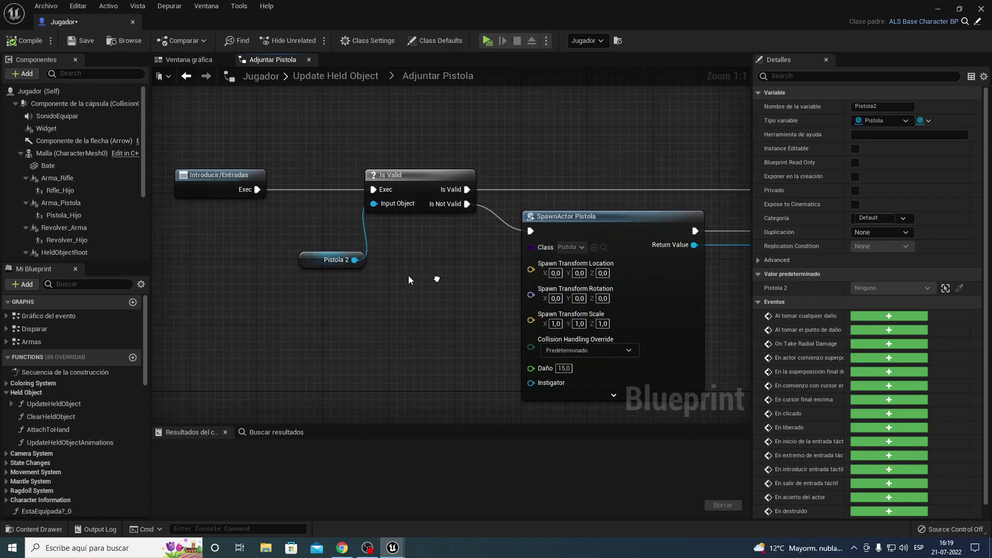
Open AdjuntarRifle and inspect its AJUSTAR node and Rifle2 variable
{"action": "left_click", "coordinate": [344, 78]}
{"action": "right_click_drag", "start_coordinate": [503, 180], "coordinate": [409, 237]}
{"action": "scroll", "coordinate": [413, 233], "scroll_direction": "up", "scroll_amount": 3}
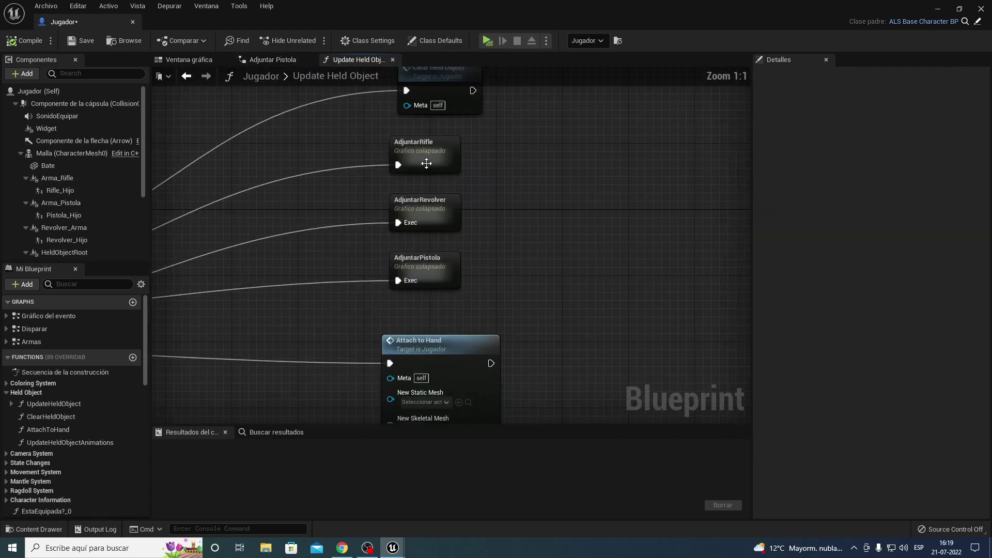
{"action": "double_click", "coordinate": [426, 163]}
{"action": "scroll", "coordinate": [353, 242], "scroll_direction": "up", "scroll_amount": 3}
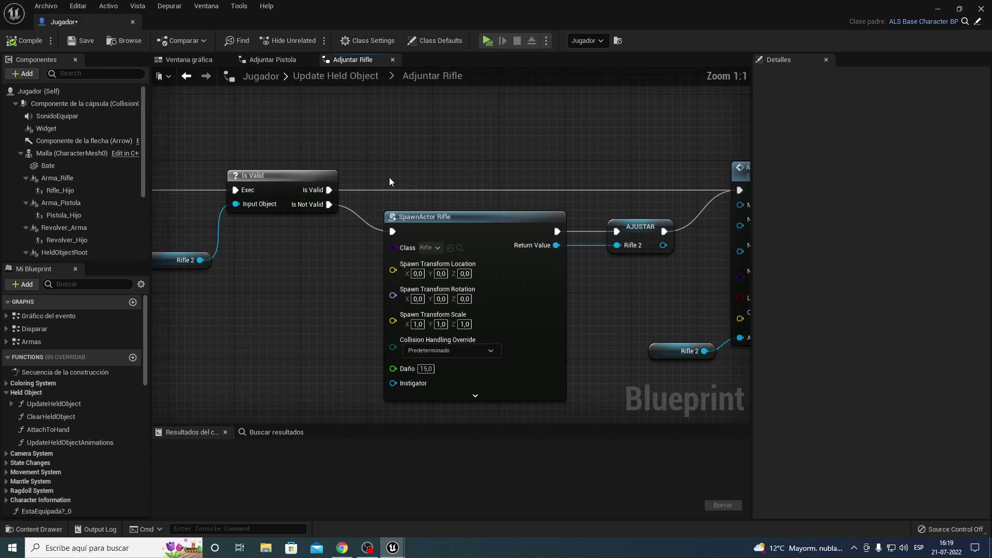
{"action": "right_click_drag", "start_coordinate": [603, 259], "coordinate": [504, 254]}
{"action": "left_click_drag", "start_coordinate": [507, 184], "coordinate": [550, 299]}
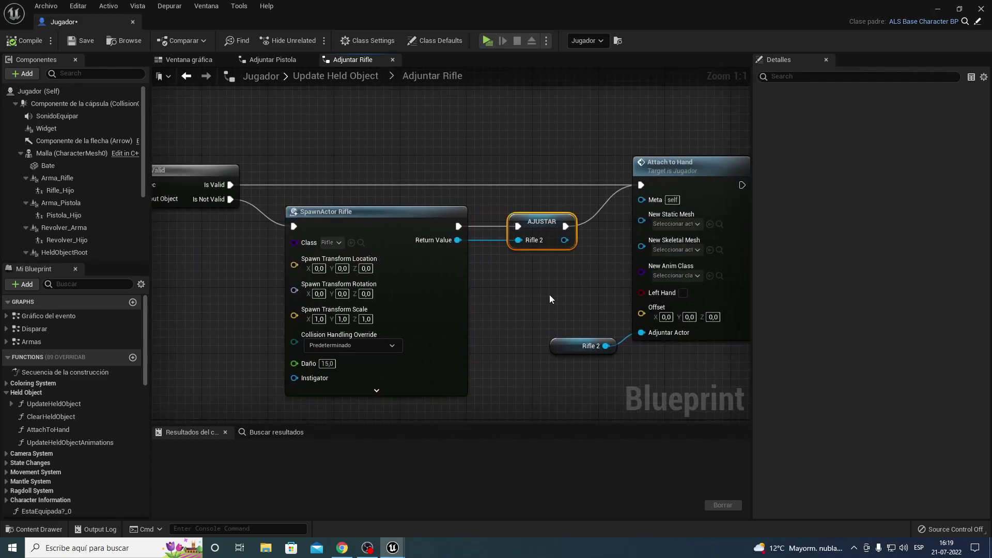
{"action": "right_click_drag", "start_coordinate": [549, 298], "coordinate": [525, 281]}
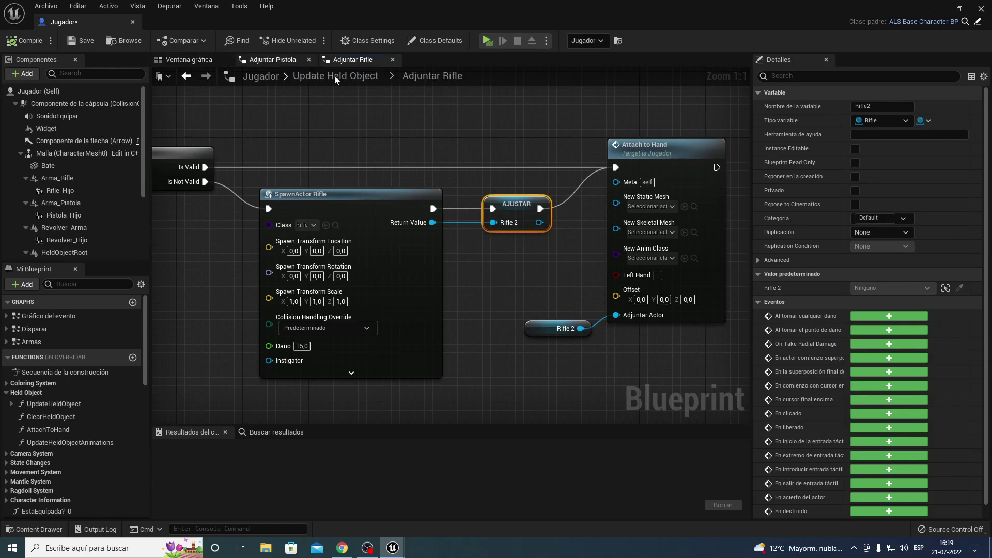
Return to Update Held Object and select Clear Held Object and AdjuntarRifle
{"action": "left_click", "coordinate": [295, 82]}
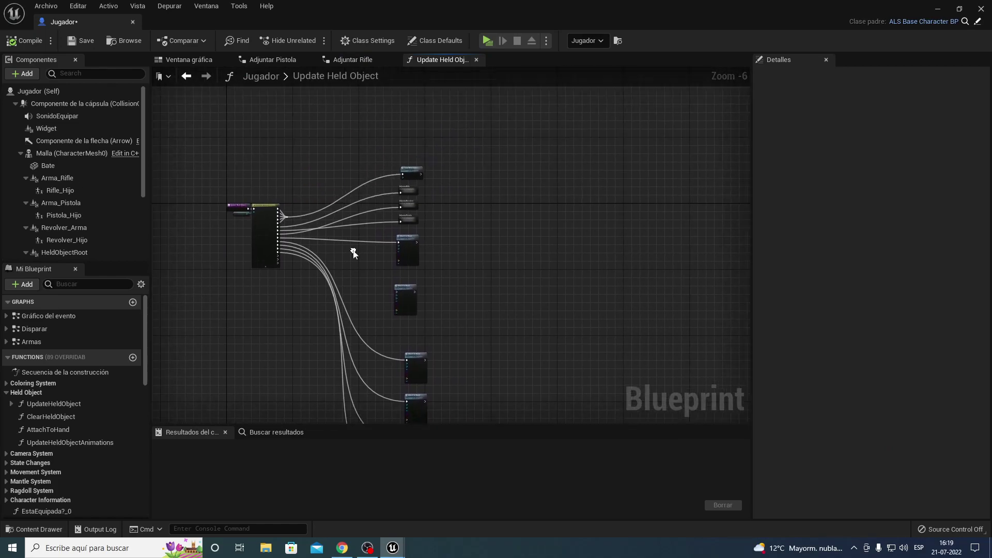
{"action": "scroll", "coordinate": [353, 253], "scroll_direction": "up", "scroll_amount": 5}
{"action": "scroll", "coordinate": [398, 190], "scroll_direction": "up", "scroll_amount": 1}
{"action": "right_click_drag", "start_coordinate": [332, 193], "coordinate": [343, 224]}
{"action": "left_click_drag", "start_coordinate": [333, 182], "coordinate": [528, 300]}
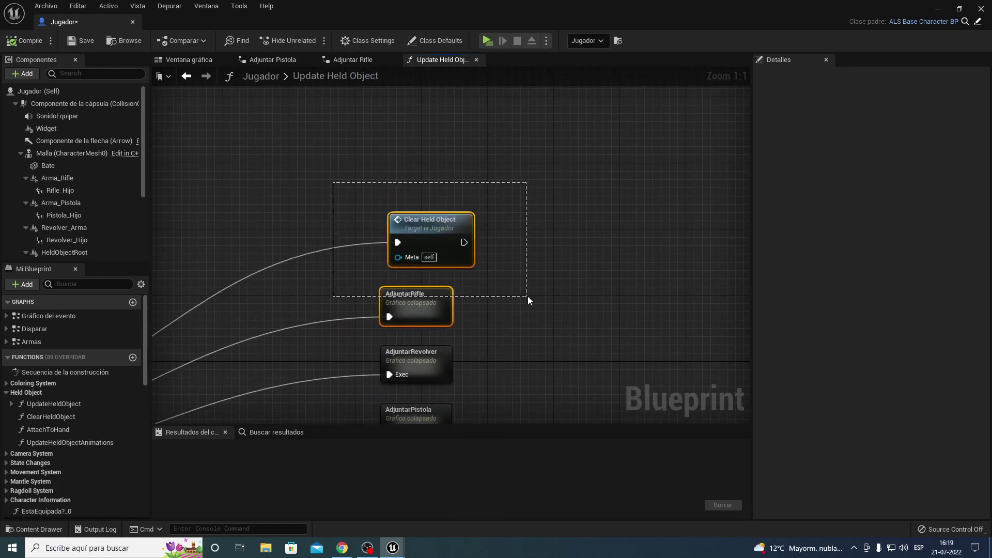
Open Clear Held Object and inspect the Revolver variable's Is Valid branch
{"action": "double_click", "coordinate": [440, 224]}
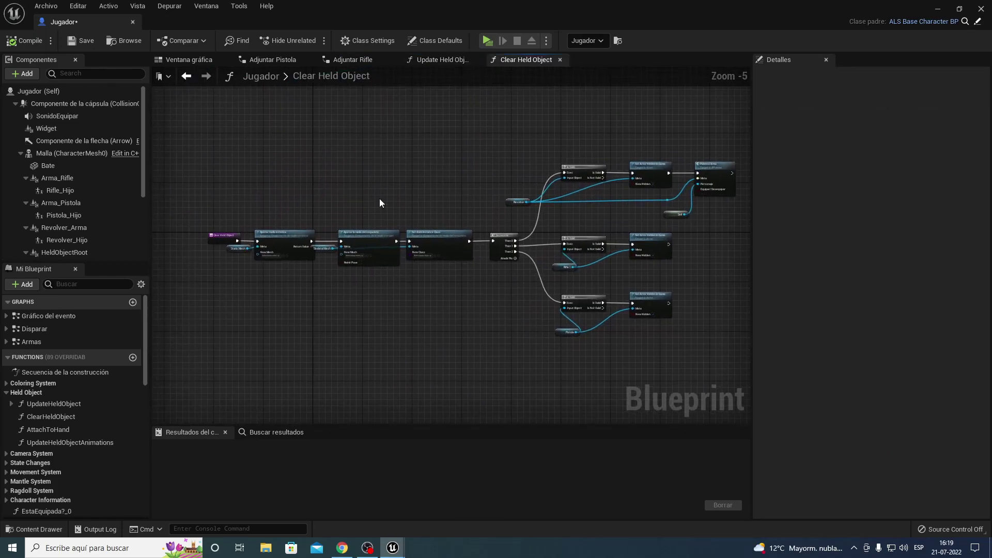
{"action": "scroll", "coordinate": [379, 202], "scroll_direction": "up", "scroll_amount": 1}
{"action": "scroll", "coordinate": [361, 140], "scroll_direction": "up", "scroll_amount": 4}
{"action": "right_click_drag", "start_coordinate": [360, 139], "coordinate": [261, 243]}
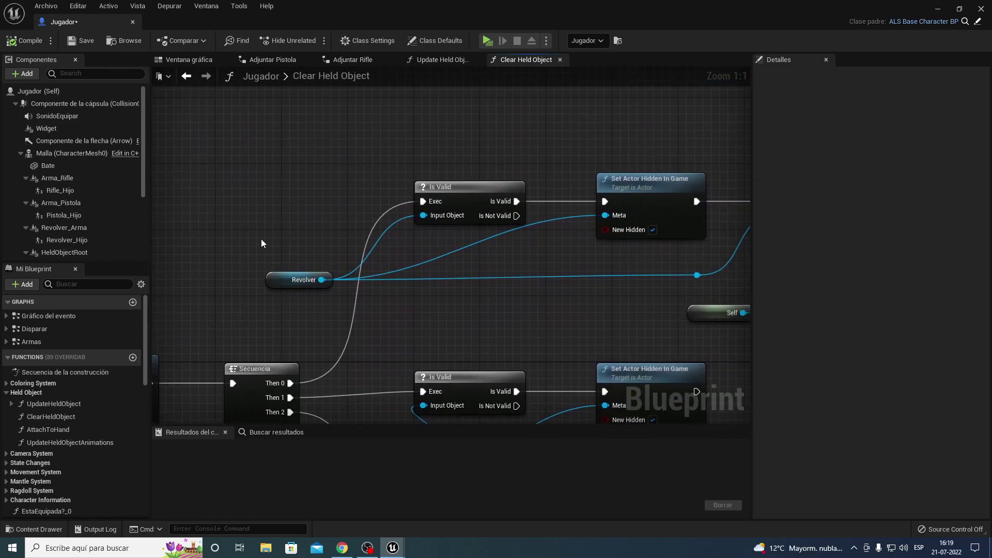
{"action": "left_click", "coordinate": [302, 279]}
{"action": "right_click_drag", "start_coordinate": [384, 310], "coordinate": [281, 306]}
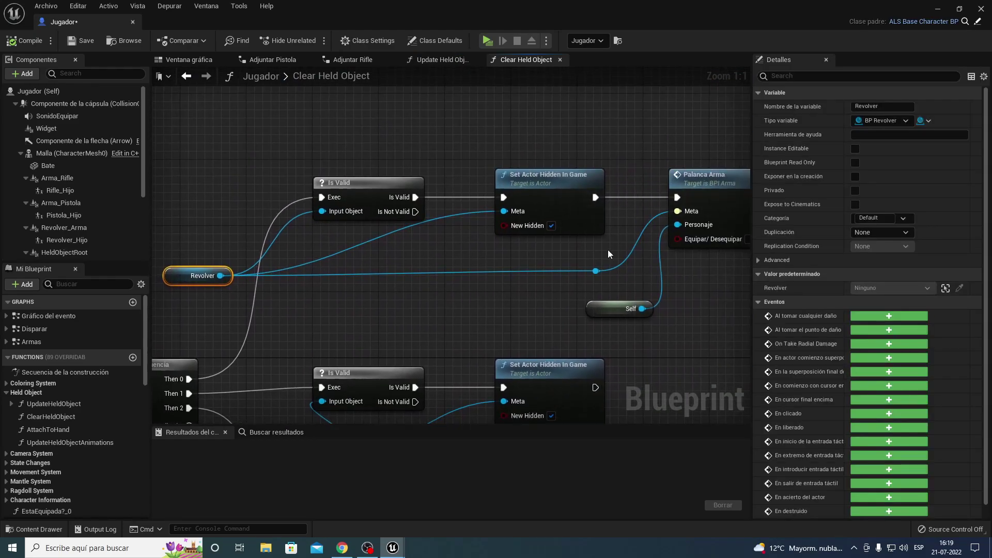
{"action": "mouse_move", "coordinate": [506, 279]}
{"action": "right_mouse_down"}
{"action": "mouse_move", "coordinate": [325, 259]}
{"action": "mouse_move", "coordinate": [513, 215]}
{"action": "right_mouse_up"}
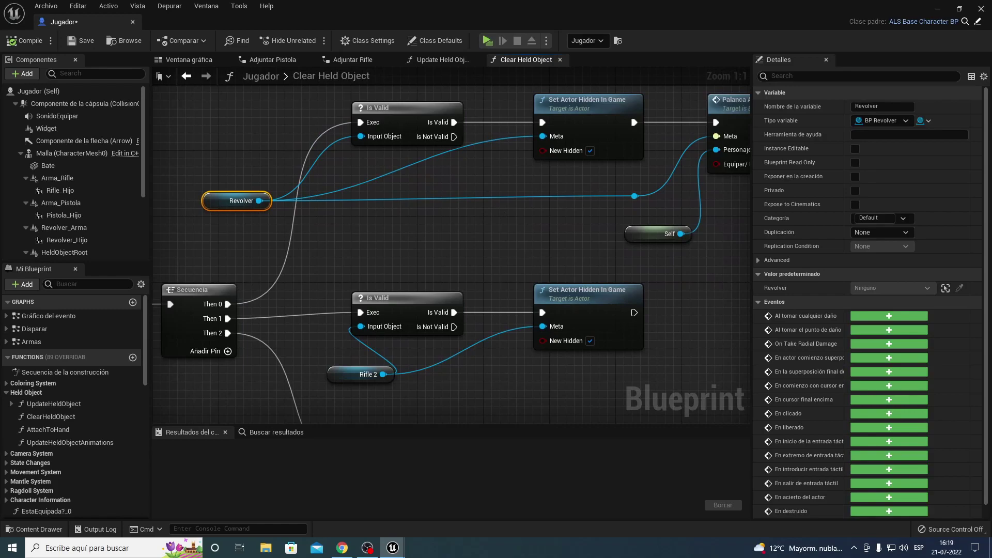
Review the Rifle 2 Is Valid check, then return to Update Held Object
{"action": "mouse_move", "coordinate": [324, 302]}
{"action": "right_mouse_down"}
{"action": "mouse_move", "coordinate": [435, 231]}
{"action": "mouse_move", "coordinate": [384, 192]}
{"action": "right_mouse_up"}
{"action": "left_click_drag", "start_coordinate": [385, 189], "coordinate": [495, 295]}
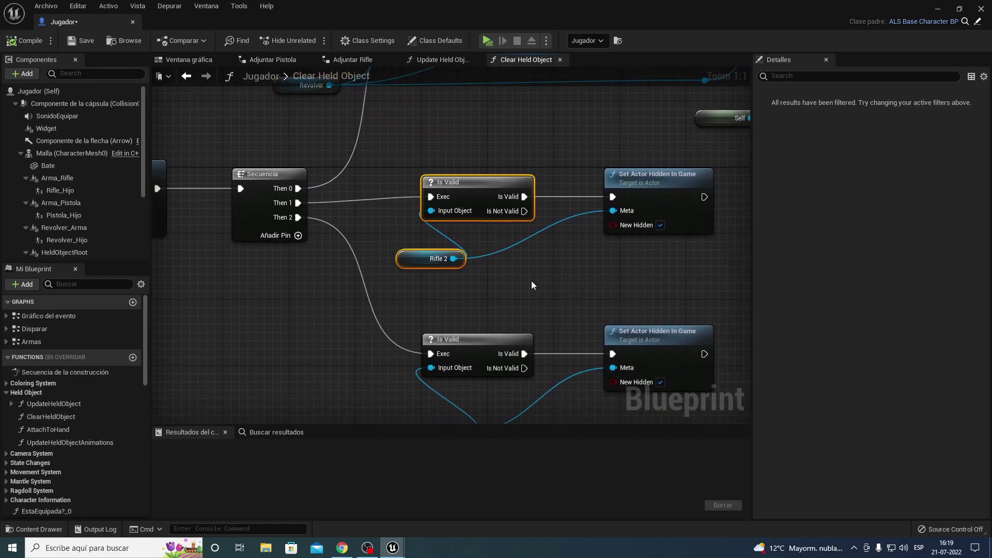
{"action": "right_click_drag", "start_coordinate": [531, 281], "coordinate": [460, 260]}
{"action": "left_click", "coordinate": [436, 160]}
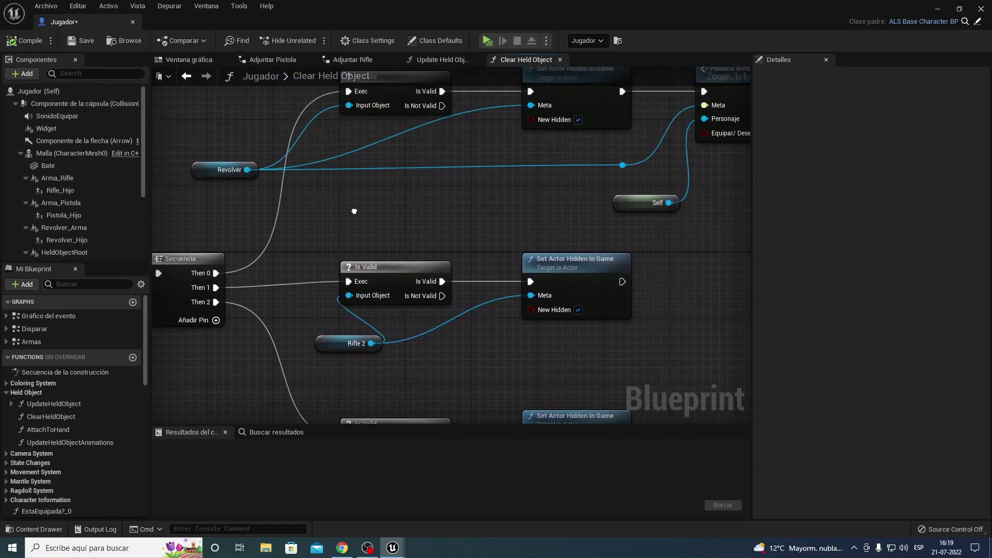
{"action": "right_click_drag", "start_coordinate": [436, 160], "coordinate": [354, 175]}
{"action": "right_click_drag", "start_coordinate": [420, 184], "coordinate": [388, 241]}
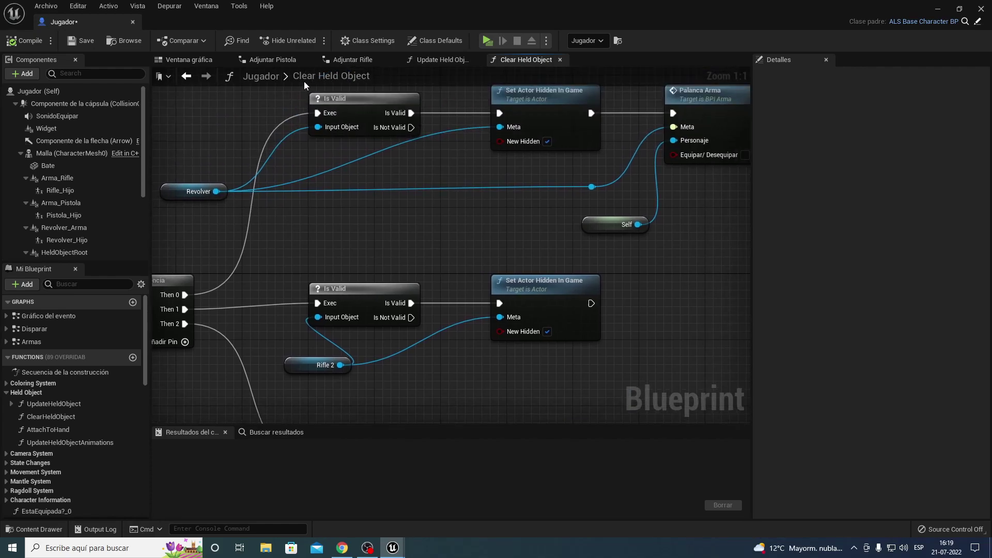
{"action": "right_click_drag", "start_coordinate": [390, 160], "coordinate": [388, 242]}
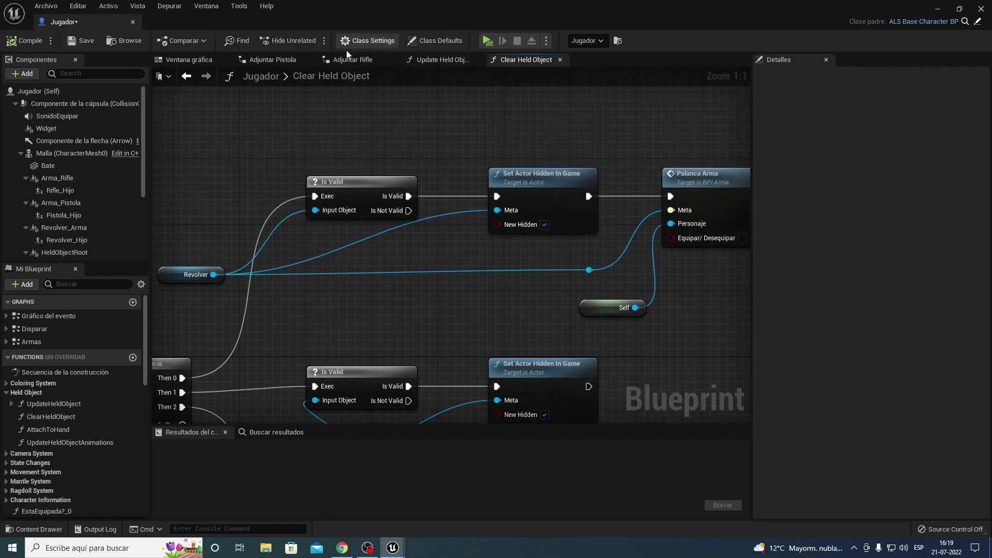
{"action": "double_click", "coordinate": [336, 76]}
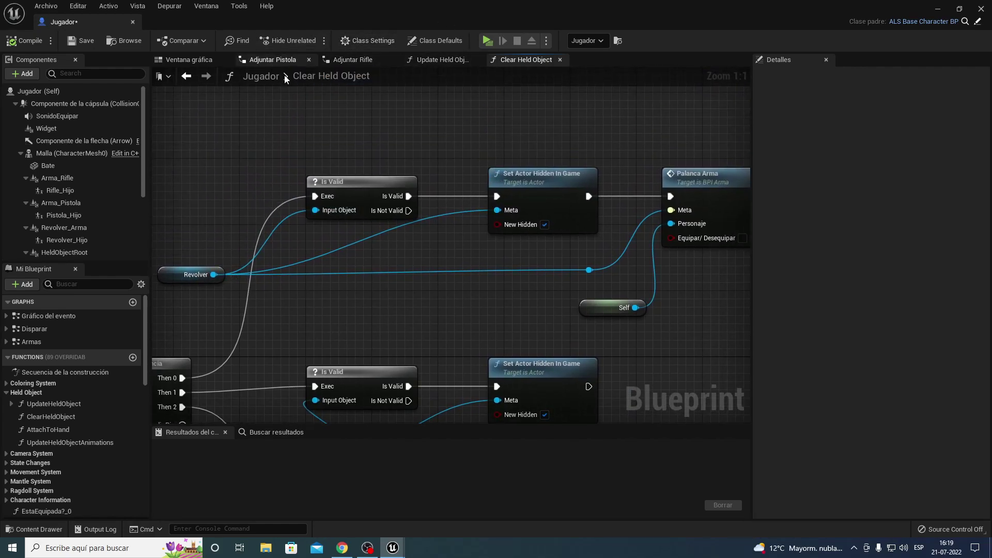
{"action": "left_click", "coordinate": [427, 60]}
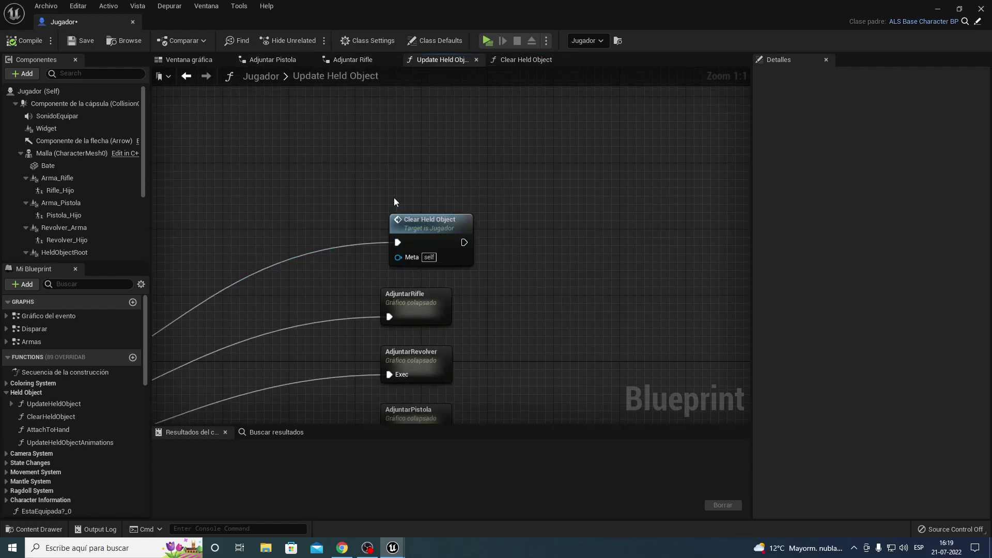
Open the AdjuntarRevolver collapsed graph and frame its SpawnActor BP Revolver node
{"action": "right_click_drag", "start_coordinate": [393, 201], "coordinate": [330, 204]}
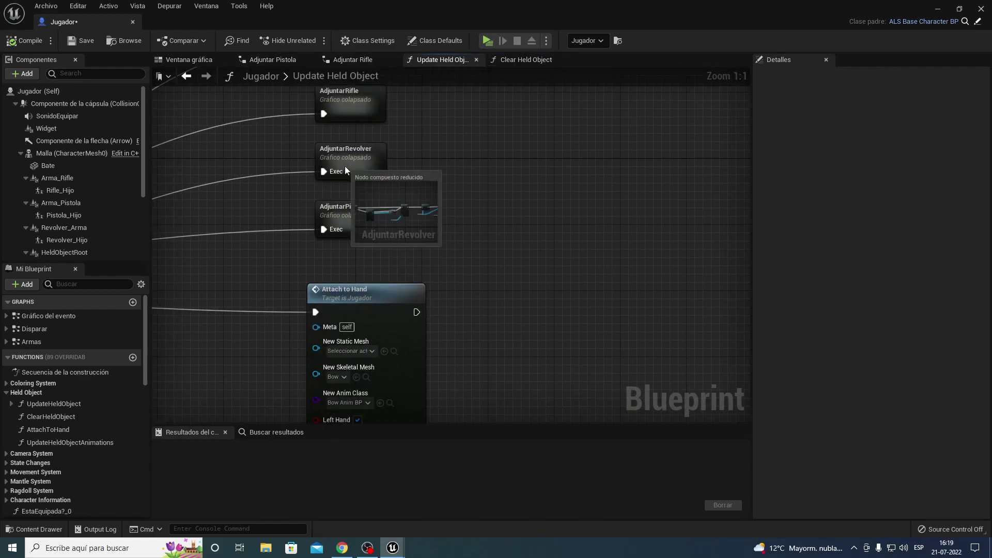
{"action": "double_click", "coordinate": [345, 166]}
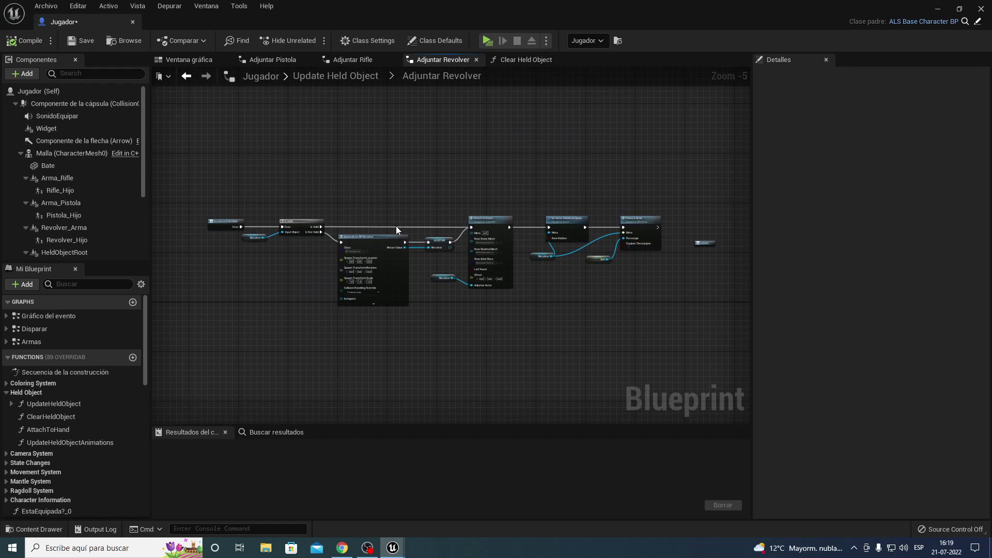
{"action": "scroll", "coordinate": [396, 225], "scroll_direction": "up", "scroll_amount": 6}
{"action": "right_click_drag", "start_coordinate": [401, 224], "coordinate": [400, 129]}
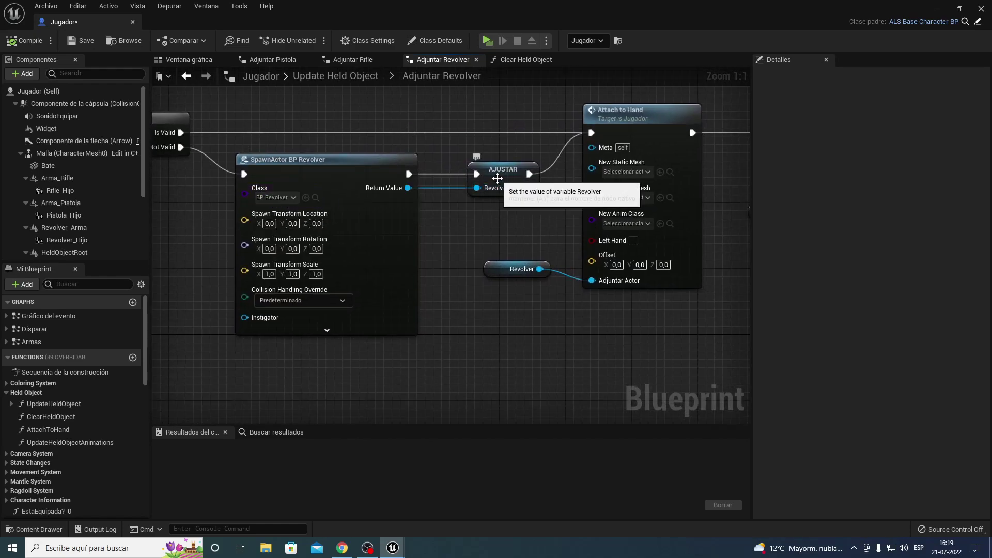
{"action": "mouse_move", "coordinate": [233, 180]}
{"action": "right_mouse_down"}
{"action": "mouse_move", "coordinate": [365, 171]}
{"action": "mouse_move", "coordinate": [460, 200]}
{"action": "mouse_move", "coordinate": [324, 214]}
{"action": "right_mouse_up"}
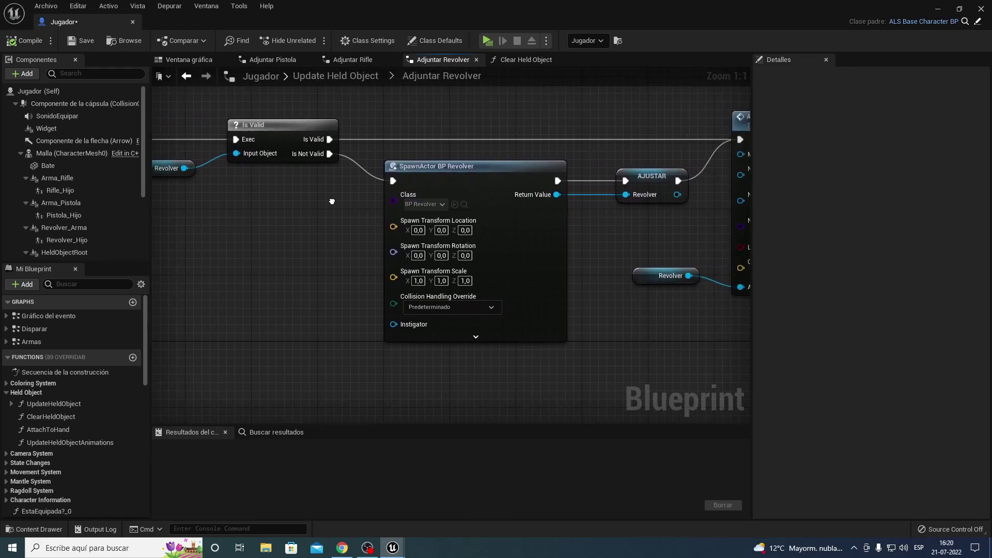
Confirm the SpawnActor class stays BP Revolver after searching 'revol'
{"action": "left_click", "coordinate": [395, 209]}
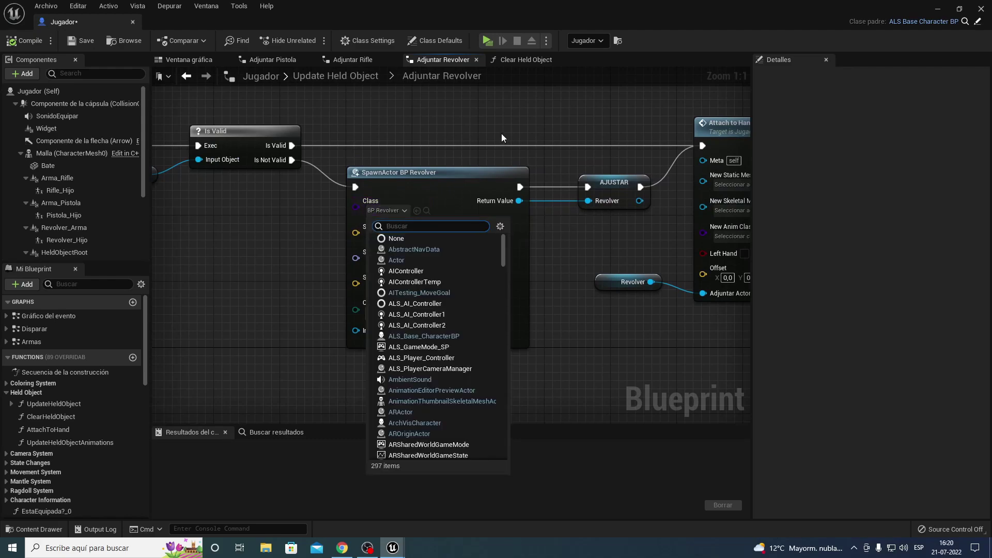
{"action": "type", "text": "revol"}
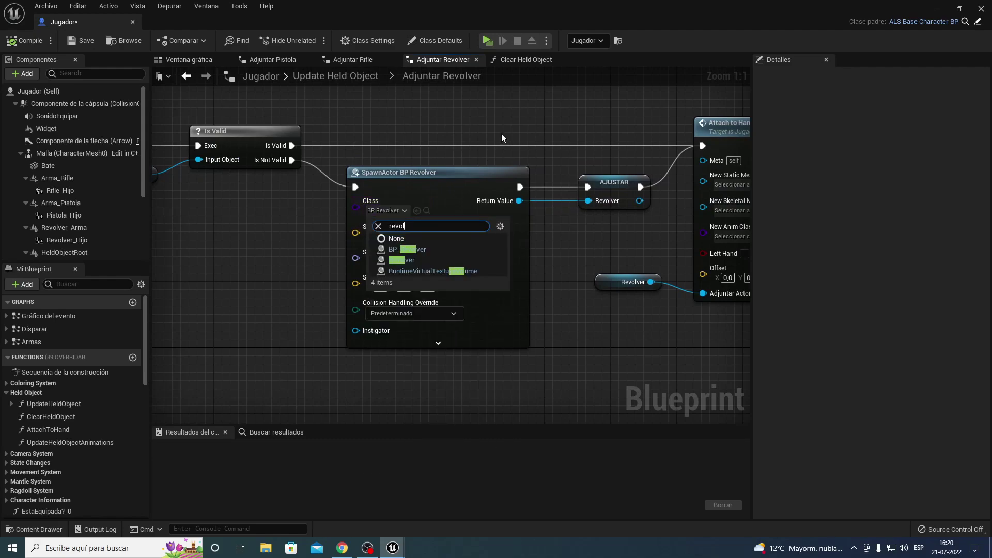
{"action": "left_click", "coordinate": [411, 252]}
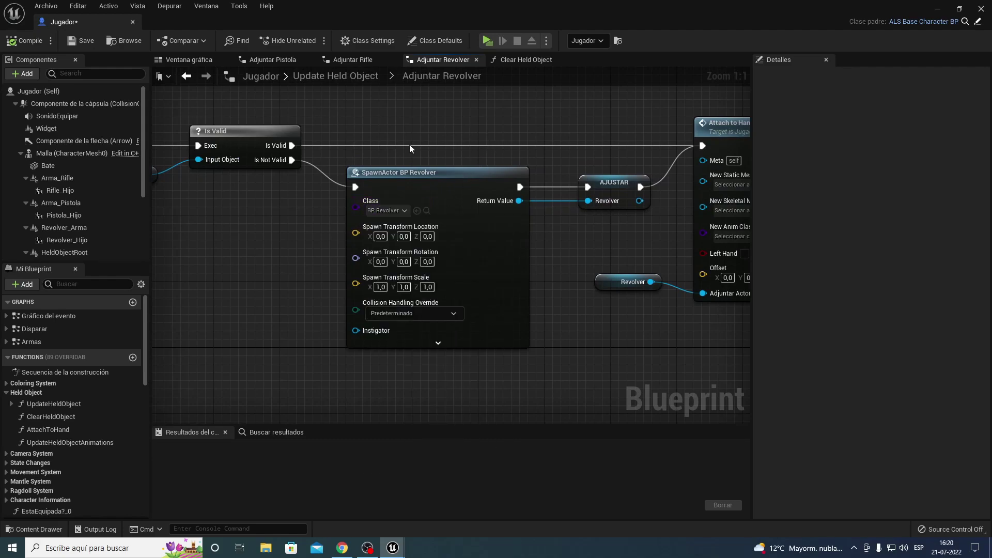
{"action": "right_click_drag", "start_coordinate": [409, 149], "coordinate": [310, 222]}
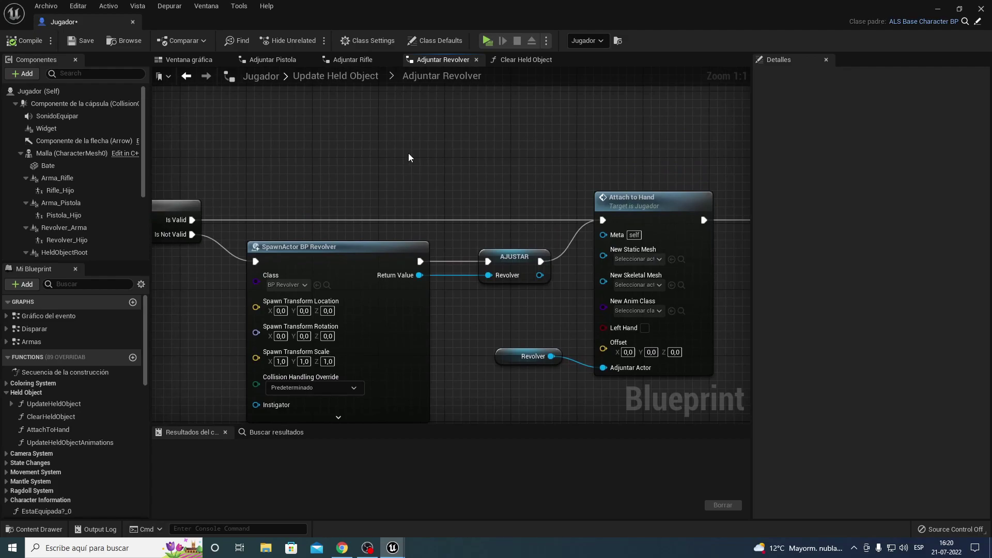
{"action": "left_click", "coordinate": [528, 63]}
{"action": "mouse_move", "coordinate": [449, 165]}
{"action": "right_mouse_down"}
{"action": "mouse_move", "coordinate": [445, 188]}
{"action": "mouse_move", "coordinate": [484, 201]}
{"action": "right_mouse_up"}
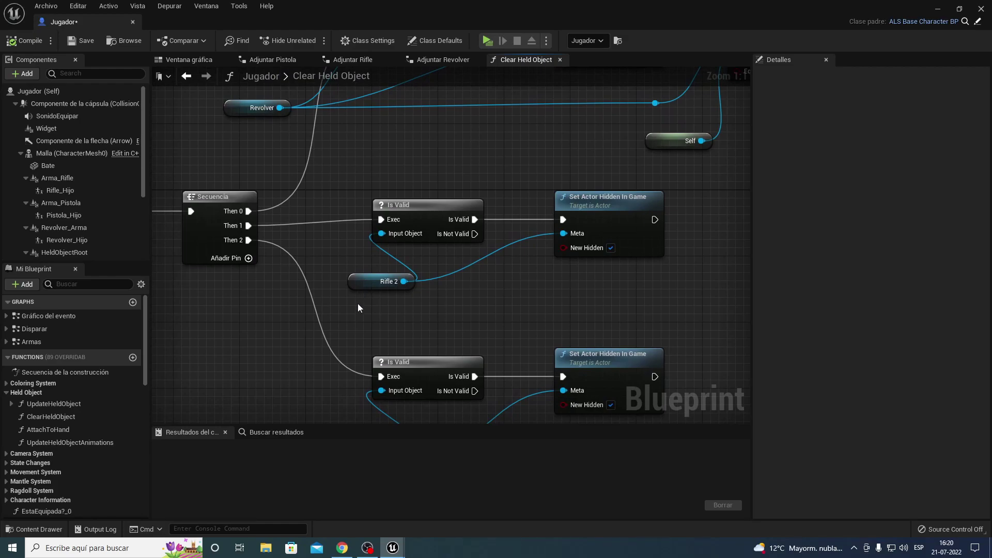
Delete the Pistola getter from the pistol branch's Is Valid check
{"action": "right_click_drag", "start_coordinate": [358, 305], "coordinate": [365, 170]}
{"action": "left_click_drag", "start_coordinate": [455, 320], "coordinate": [454, 320]}
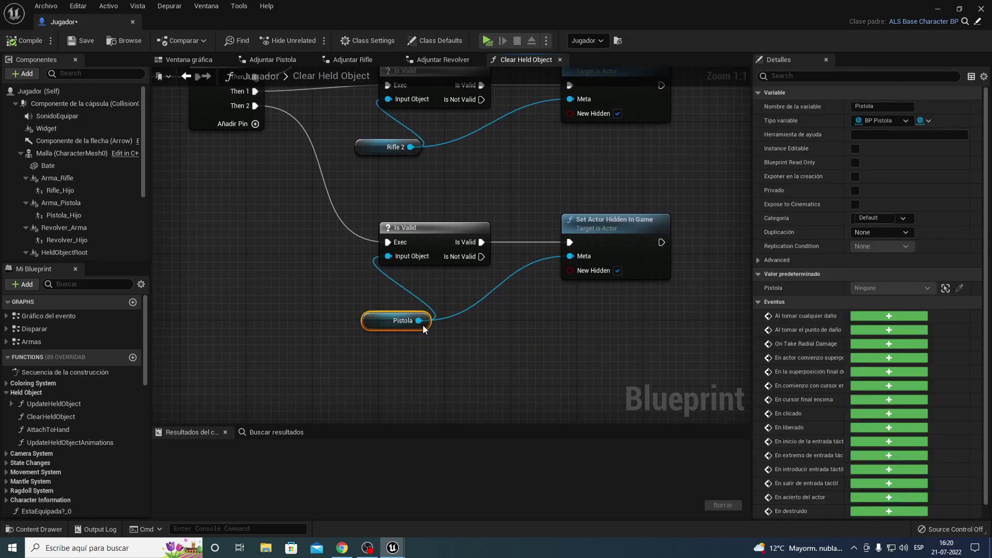
{"action": "key", "text": "Delete"}
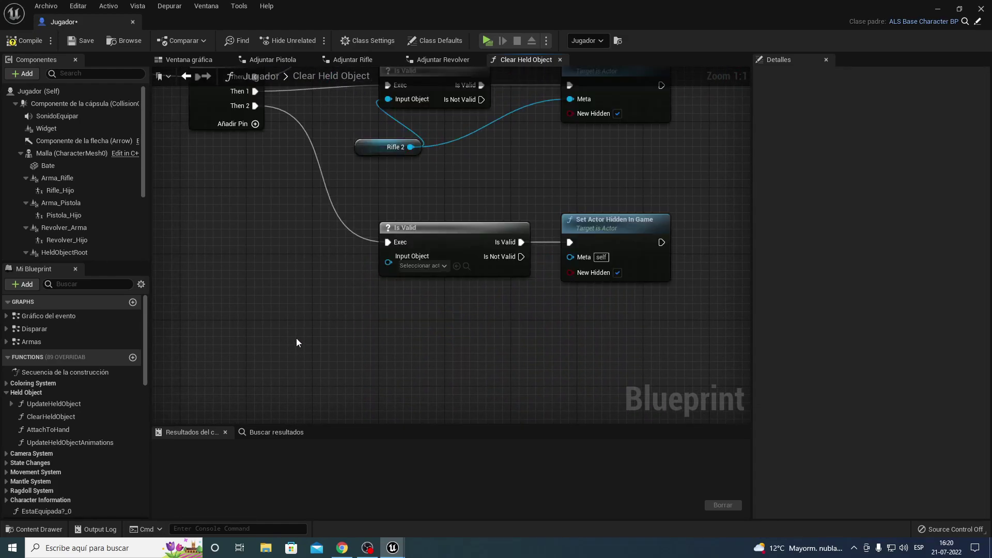
{"action": "scroll", "coordinate": [70, 442], "scroll_direction": "down", "scroll_amount": 5}
{"action": "scroll", "coordinate": [61, 458], "scroll_direction": "down", "scroll_amount": 5}
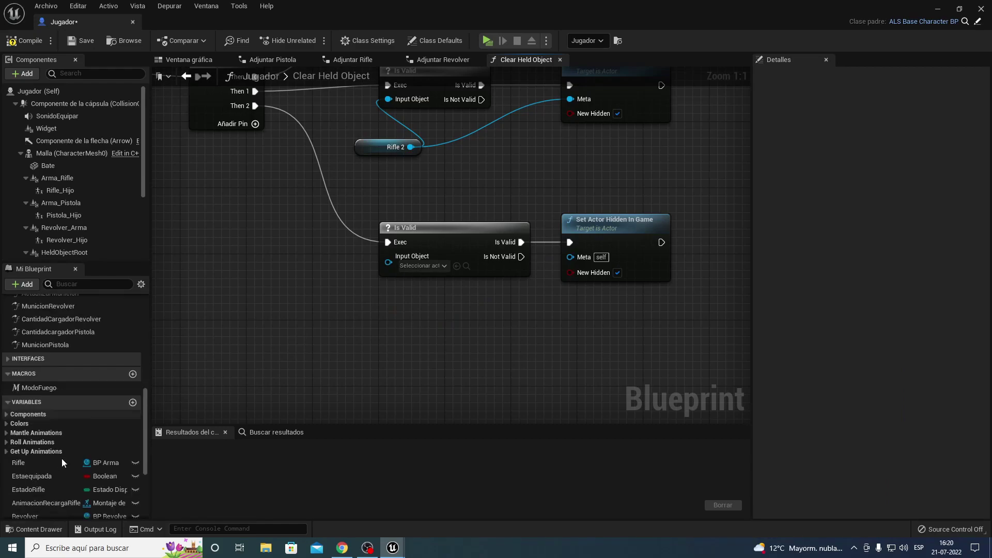
{"action": "scroll", "coordinate": [48, 470], "scroll_direction": "down", "scroll_amount": 5}
{"action": "scroll", "coordinate": [51, 475], "scroll_direction": "down", "scroll_amount": 3}
Wire a Pistola 2 getter into Is Valid and launch a standalone playtest
{"action": "mouse_move", "coordinate": [51, 471]}
{"action": "left_mouse_down"}
{"action": "mouse_move", "coordinate": [333, 315]}
{"action": "mouse_move", "coordinate": [389, 262]}
{"action": "left_mouse_up"}
{"action": "left_click", "coordinate": [382, 331]}
{"action": "left_click_drag", "start_coordinate": [385, 320], "coordinate": [569, 256]}
{"action": "left_click_drag", "start_coordinate": [347, 323], "coordinate": [346, 290]}
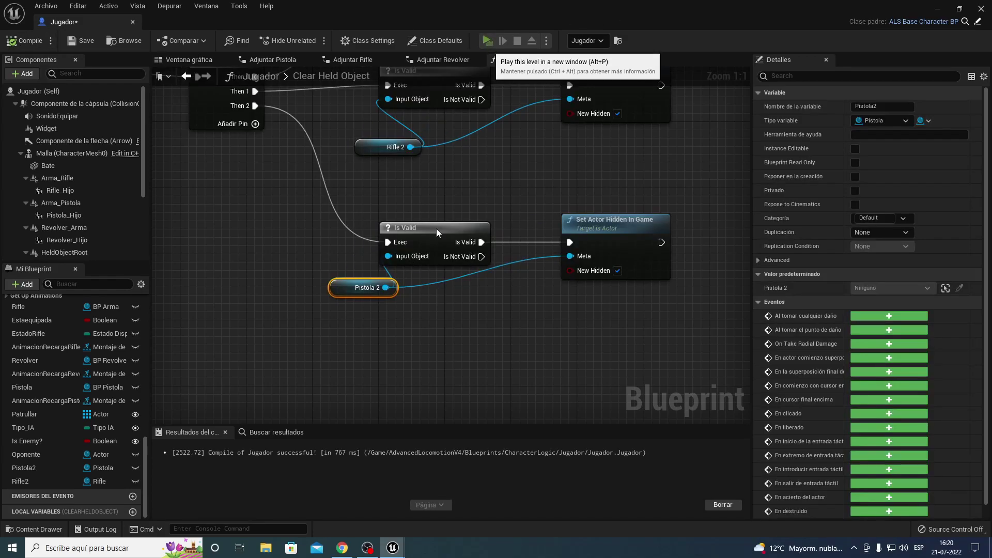
{"action": "key", "text": "alt+p"}
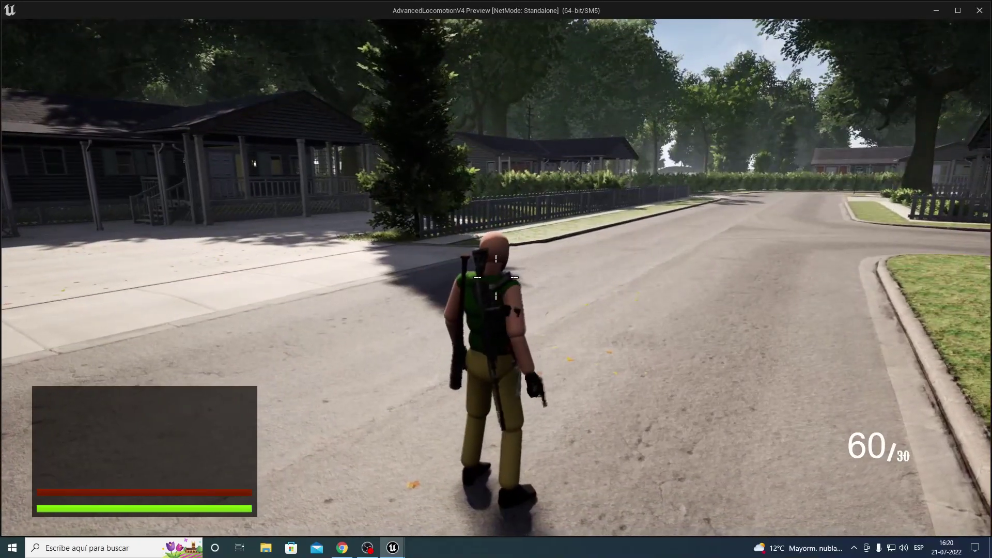
Aim and fire the pistol, walk down the street, then exit back to the Jugador editor
{"action": "right_click", "coordinate": [496, 277]}
{"action": "left_click", "coordinate": [496, 278]}
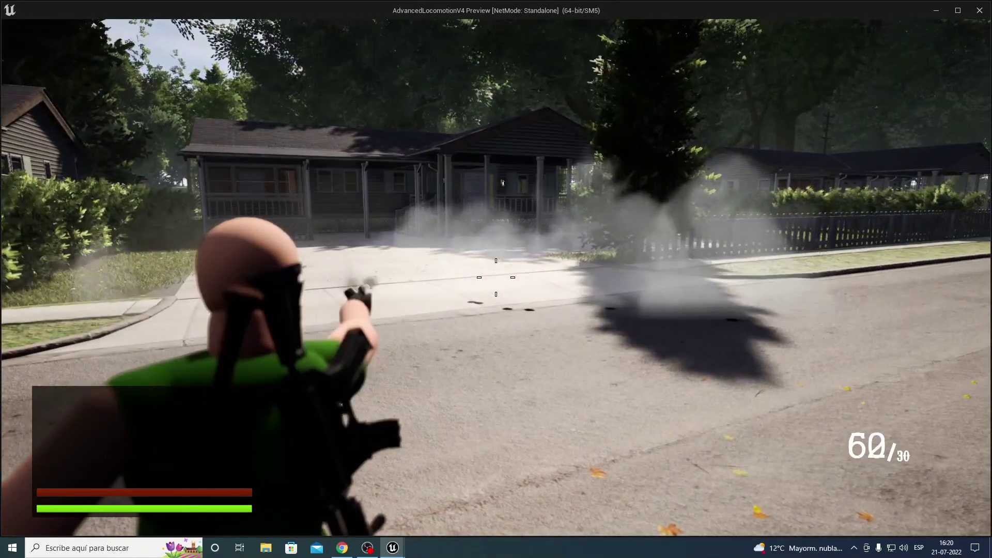
{"action": "right_click", "coordinate": [496, 278]}
{"action": "key", "text": "w"}
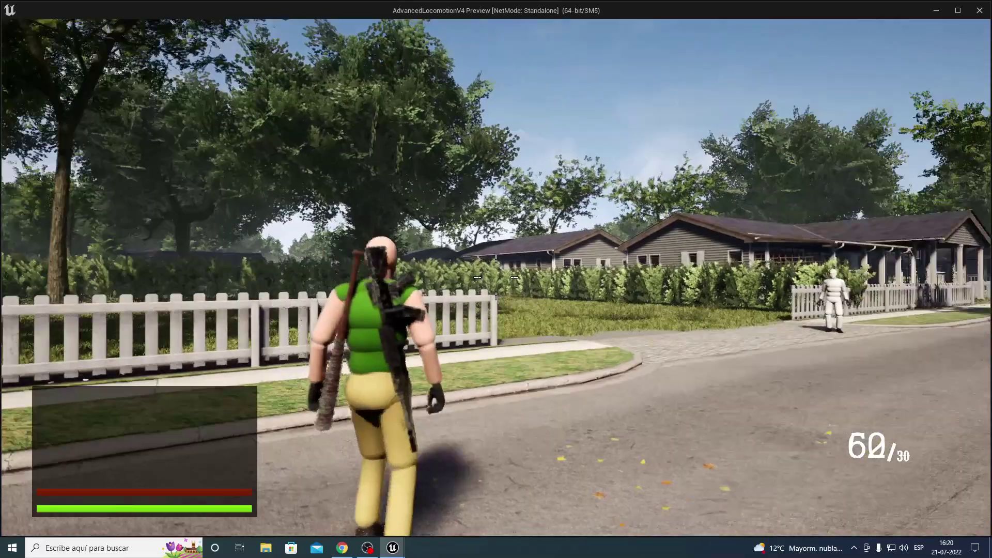
{"action": "key", "text": "a"}
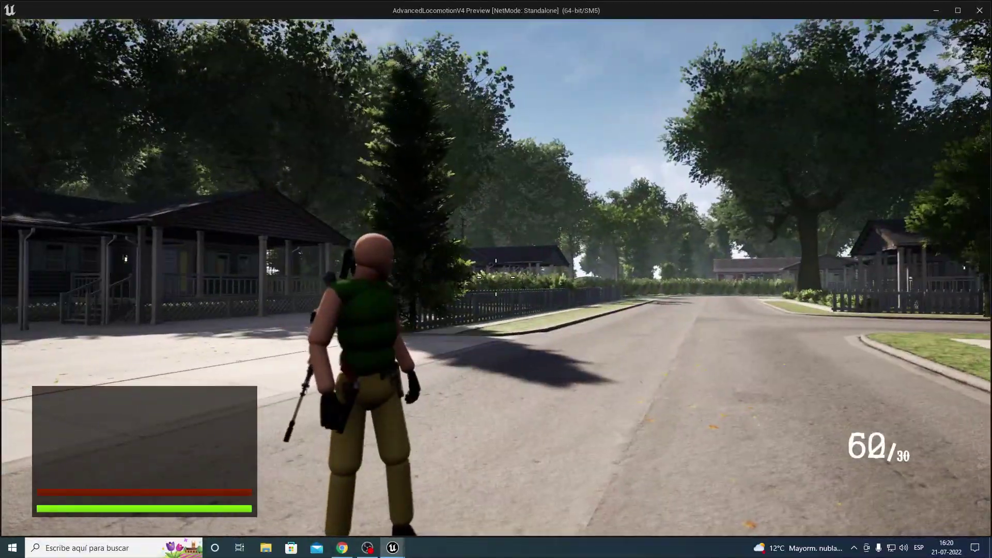
{"action": "key", "text": "Escape"}
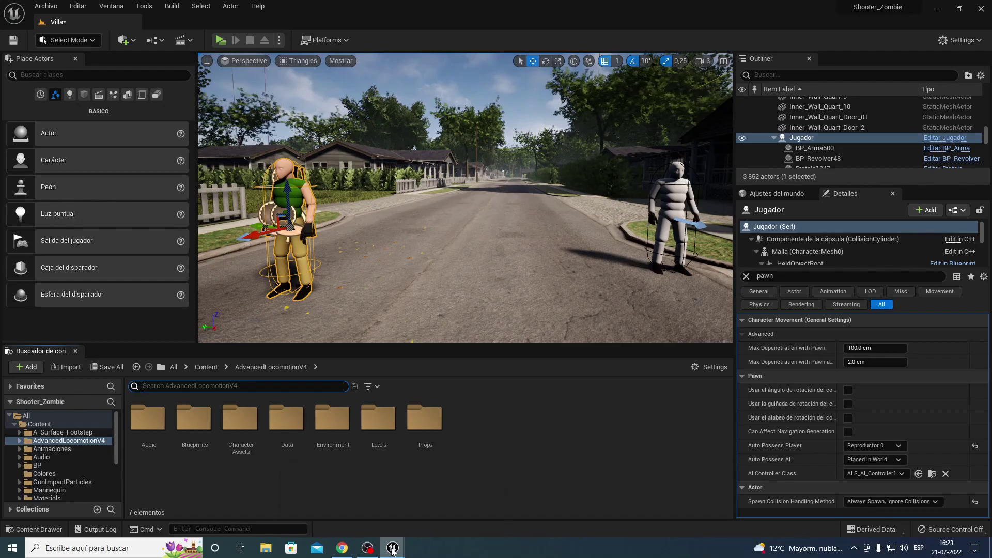
{"action": "mouse_move", "coordinate": [392, 551]}
{"action": "left_click", "coordinate": [422, 501]}
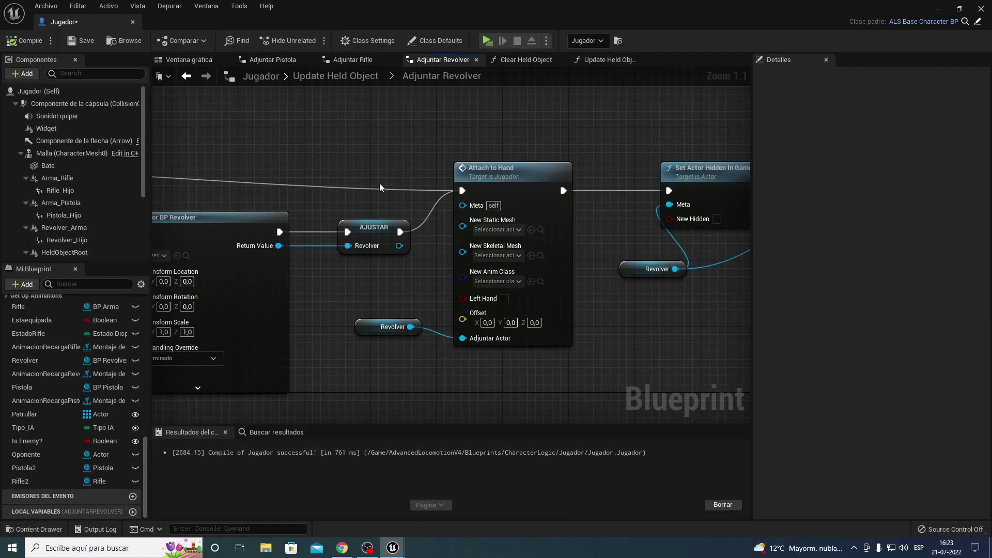
Set Adjuntar Revolver's SpawnActor class to Revolver via a 'revol' search
{"action": "right_click_drag", "start_coordinate": [380, 184], "coordinate": [493, 193]}
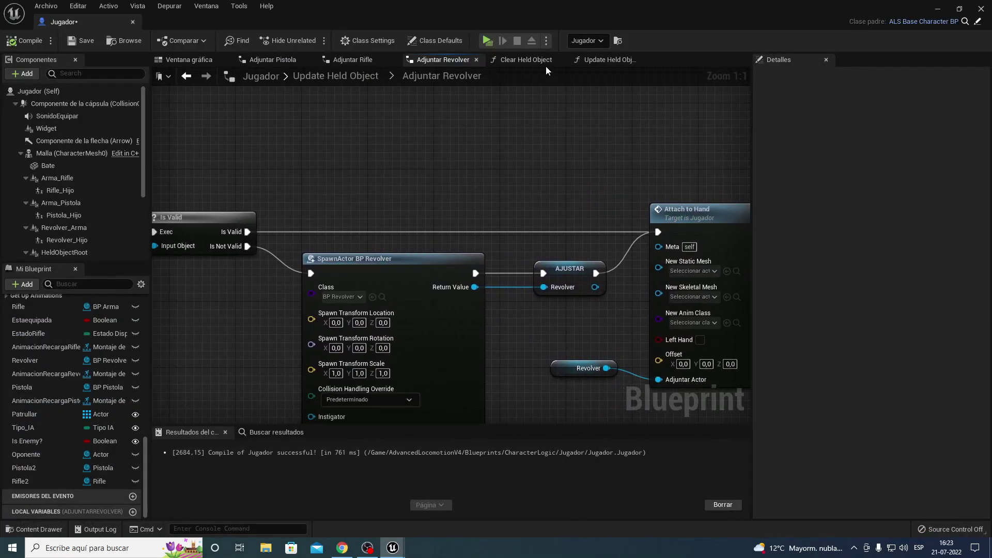
{"action": "left_click", "coordinate": [525, 60]}
{"action": "right_click_drag", "start_coordinate": [458, 155], "coordinate": [392, 66]}
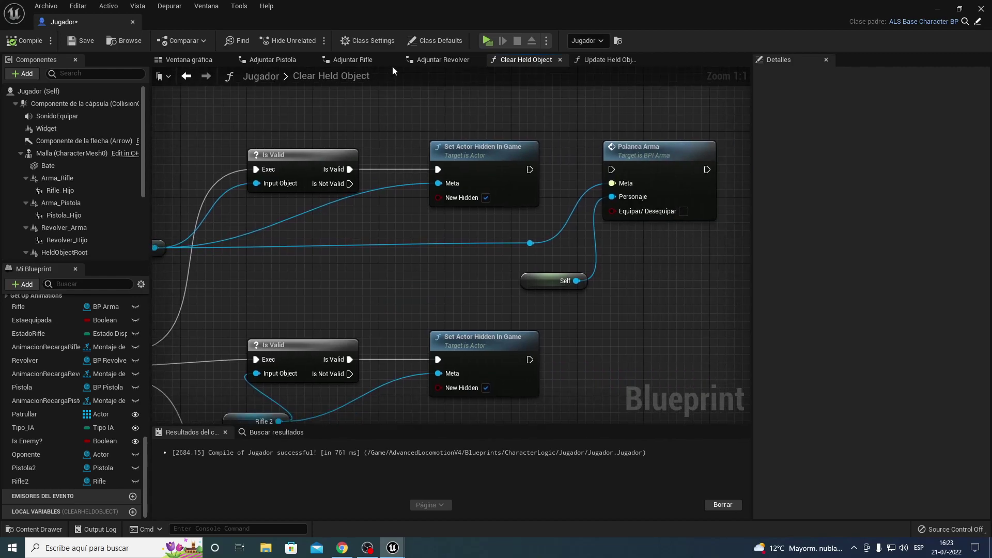
{"action": "left_click", "coordinate": [462, 62]}
{"action": "left_click", "coordinate": [522, 249]}
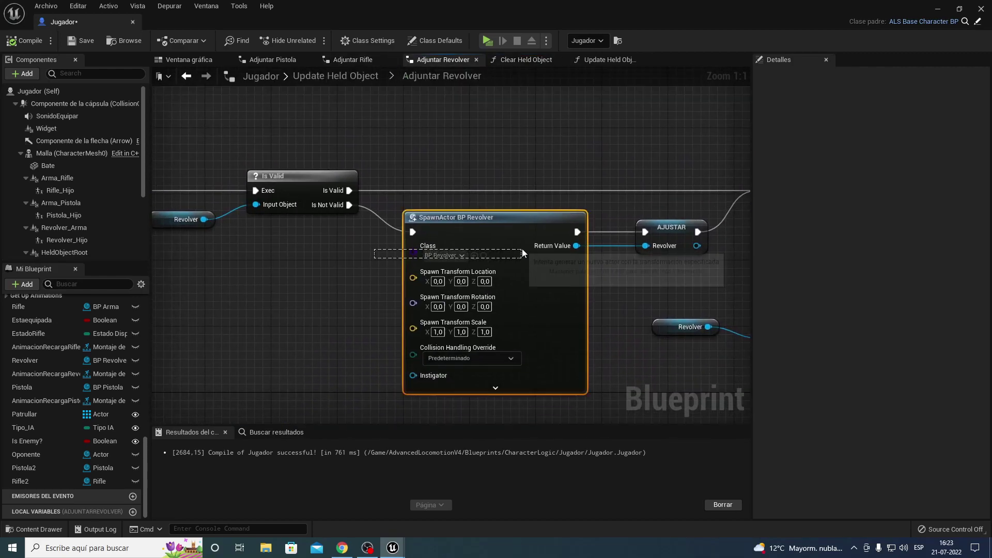
{"action": "right_click_drag", "start_coordinate": [292, 261], "coordinate": [331, 230]}
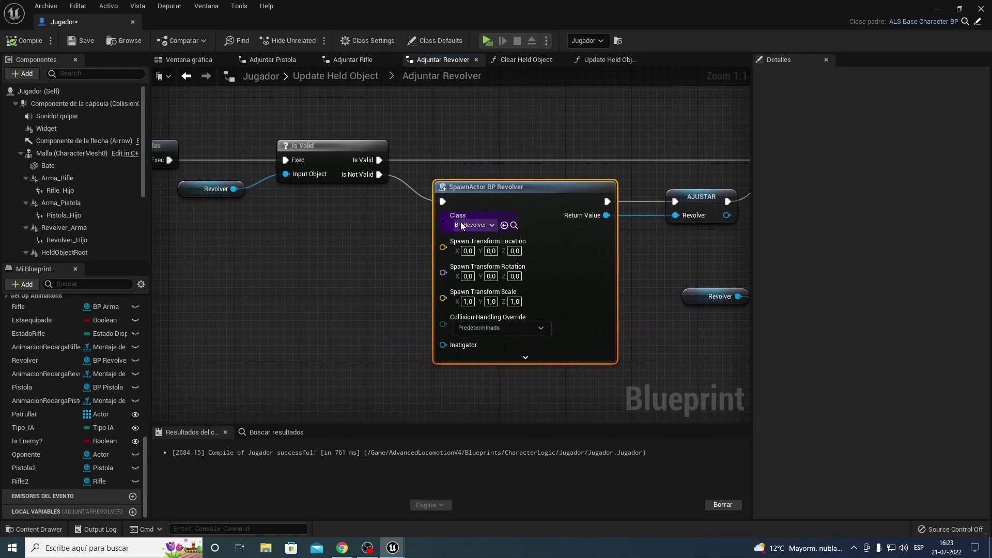
{"action": "left_click", "coordinate": [473, 225]}
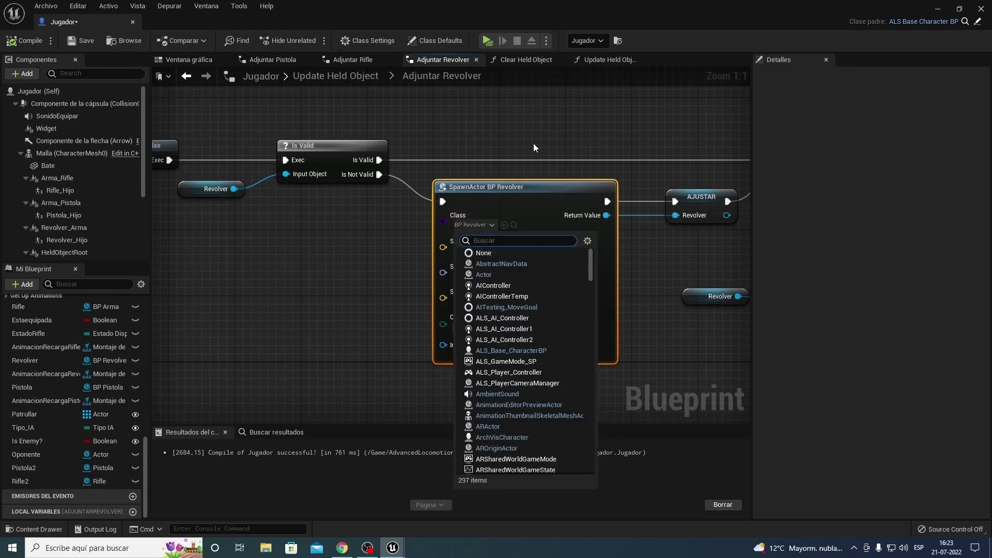
{"action": "type", "text": "revol"}
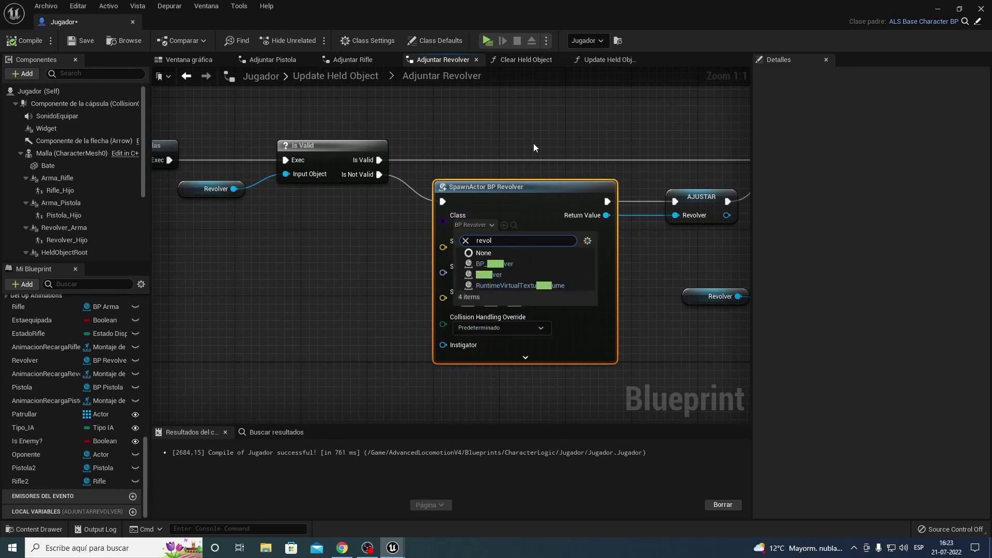
{"action": "left_click", "coordinate": [498, 275]}
Delete the old AJUSTAR node and Revolver getters
{"action": "right_click_drag", "start_coordinate": [589, 139], "coordinate": [419, 146]}
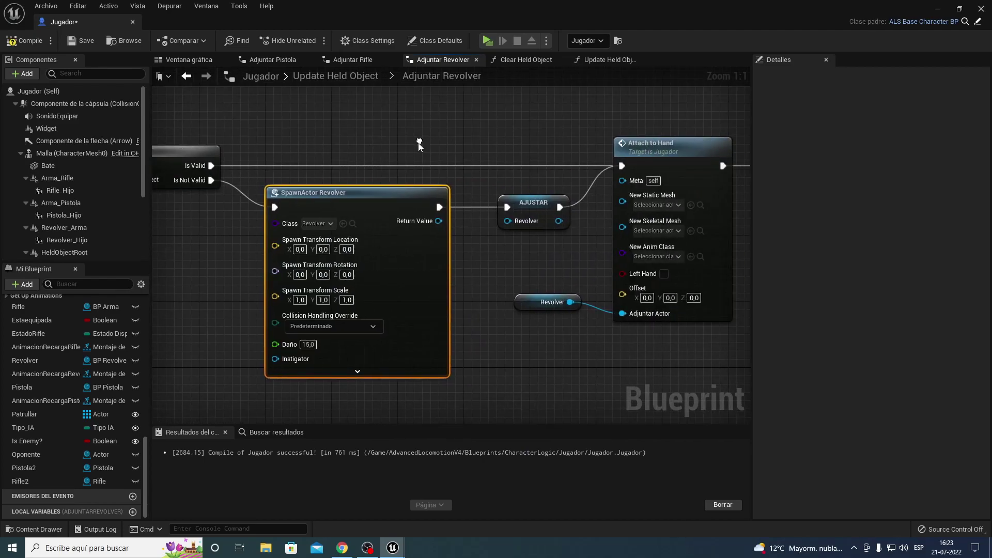
{"action": "left_click_drag", "start_coordinate": [527, 178], "coordinate": [538, 334]}
{"action": "left_click_drag", "start_coordinate": [541, 337], "coordinate": [543, 330]}
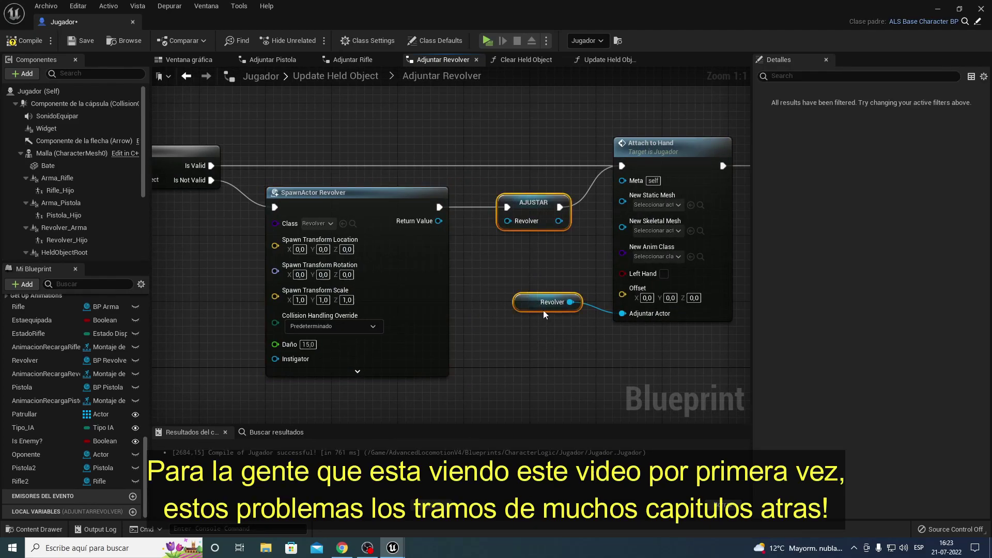
{"action": "key", "text": "Delete"}
{"action": "right_click_drag", "start_coordinate": [236, 275], "coordinate": [408, 295]}
{"action": "key", "text": "Delete"}
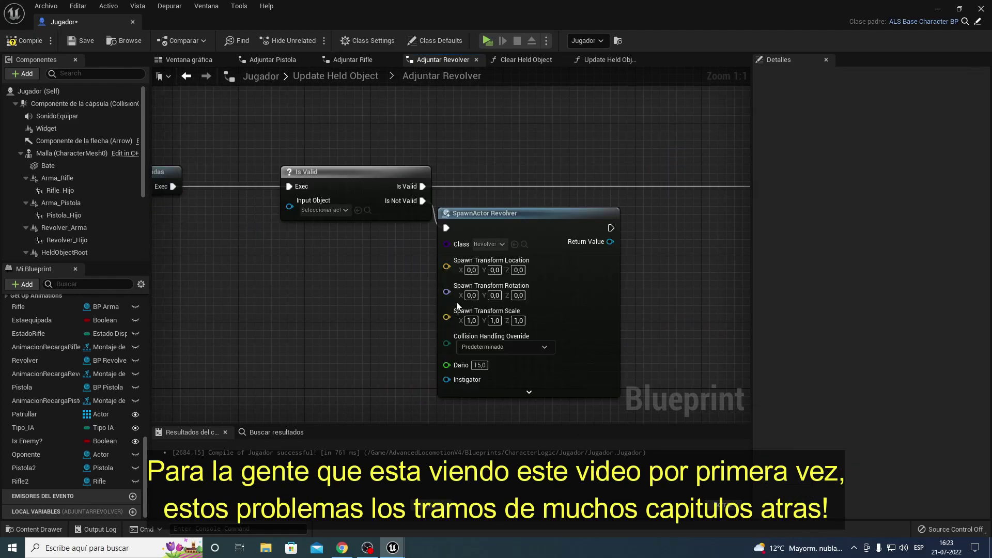
Delete the Set Actor Hidden, Palanca Arma, Revolver and Self nodes
{"action": "mouse_move", "coordinate": [750, 129]}
{"action": "right_mouse_down"}
{"action": "mouse_move", "coordinate": [497, 124]}
{"action": "mouse_move", "coordinate": [373, 162]}
{"action": "right_mouse_up"}
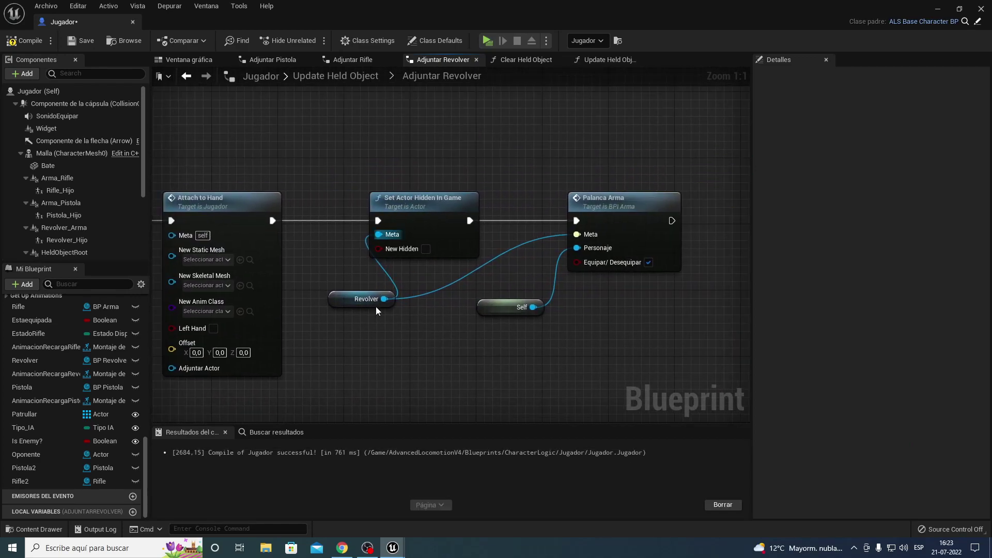
{"action": "left_click_drag", "start_coordinate": [454, 269], "coordinate": [479, 190]}
{"action": "key", "text": "Delete"}
{"action": "right_click_drag", "start_coordinate": [479, 191], "coordinate": [516, 230]}
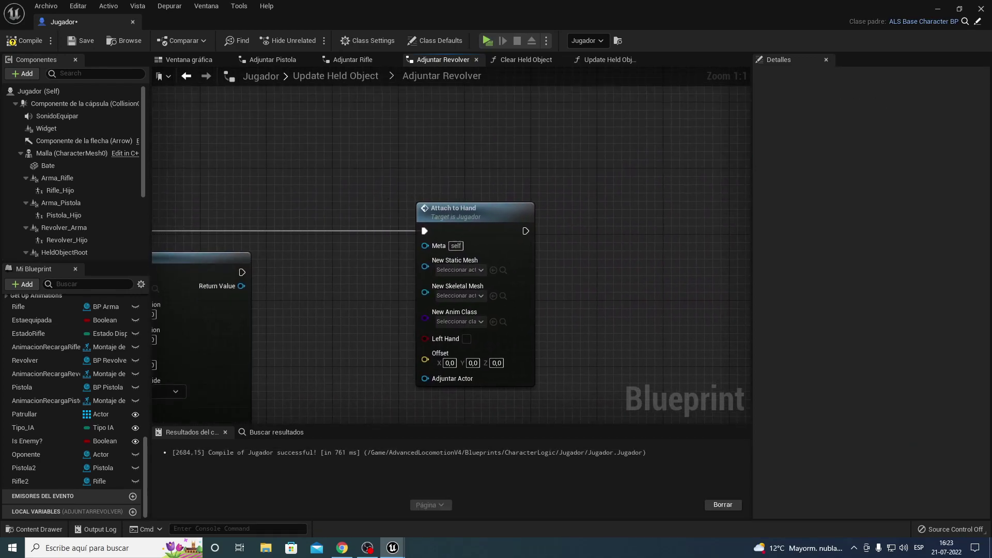
{"action": "left_click_drag", "start_coordinate": [531, 228], "coordinate": [594, 230]}
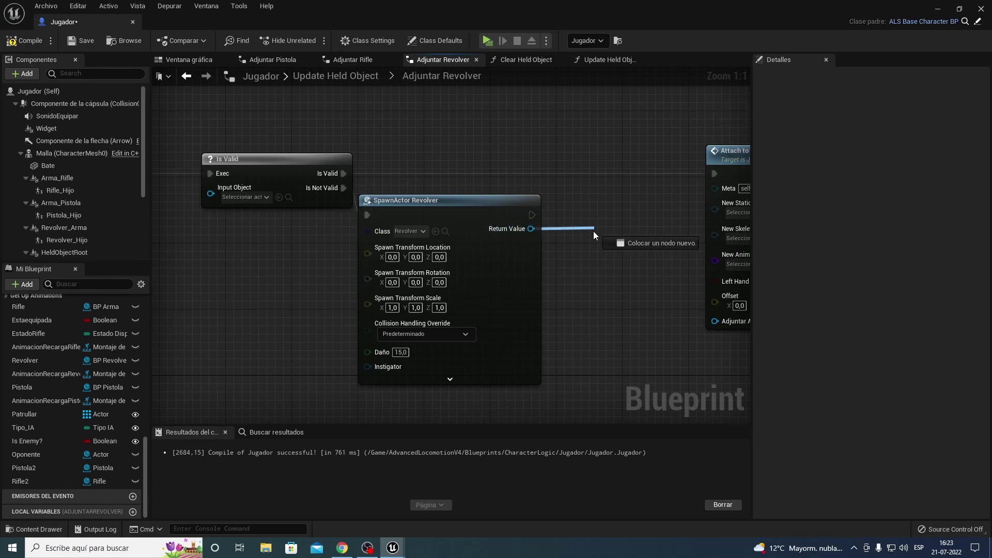
{"action": "left_click", "coordinate": [322, 364]}
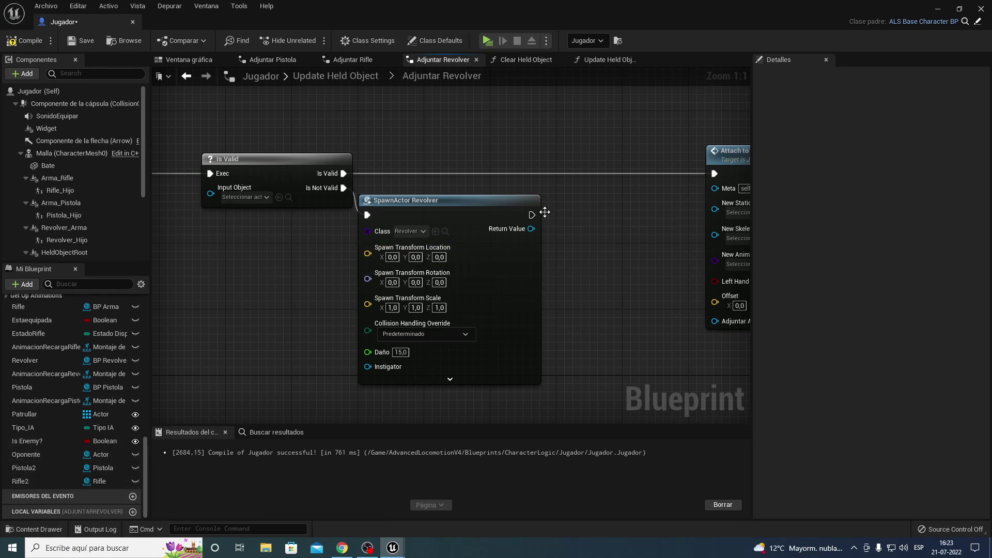
Promote the SpawnActor Return Value to a new variable named Revolver2
{"action": "left_click_drag", "start_coordinate": [531, 228], "coordinate": [593, 236]}
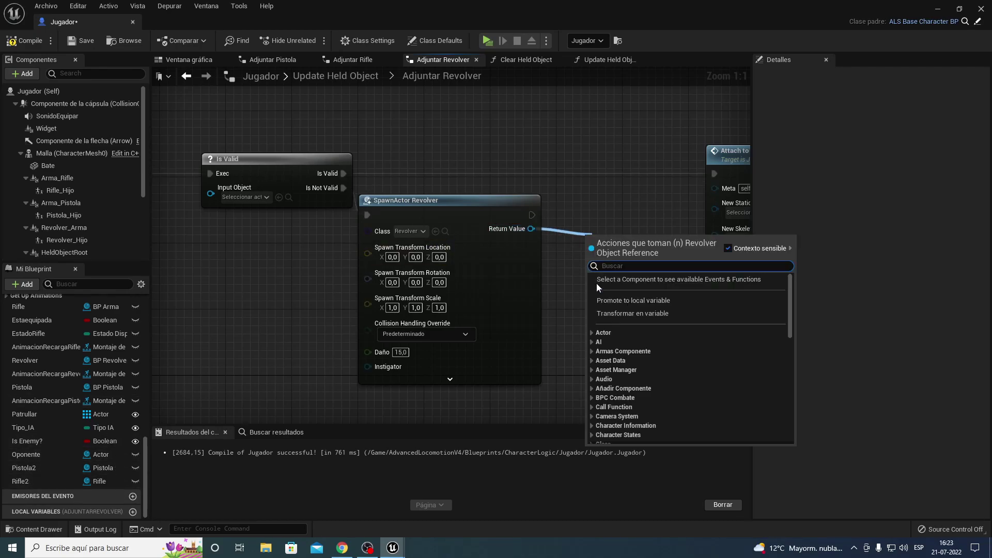
{"action": "left_click", "coordinate": [618, 314]}
{"action": "type", "text": "Revolver2"}
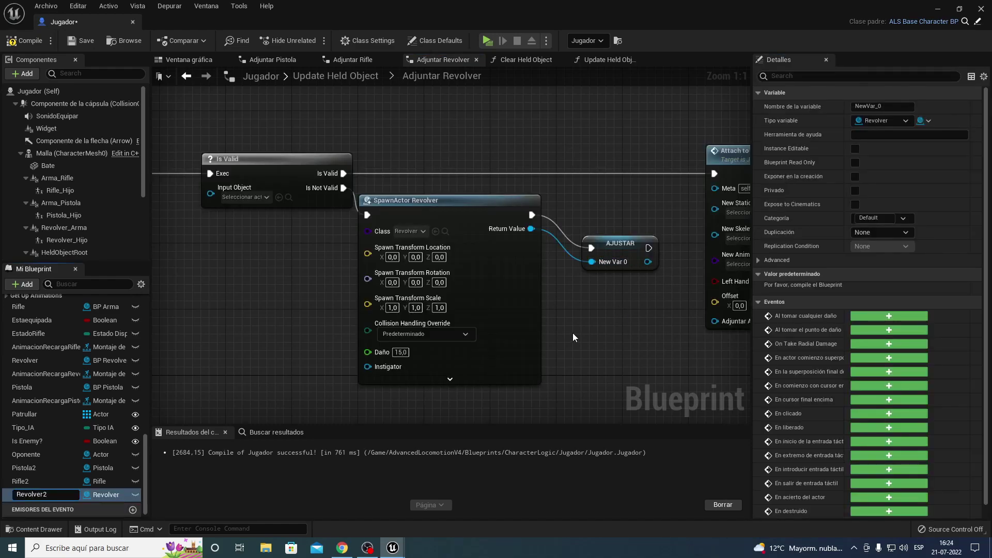
{"action": "key", "text": "Return"}
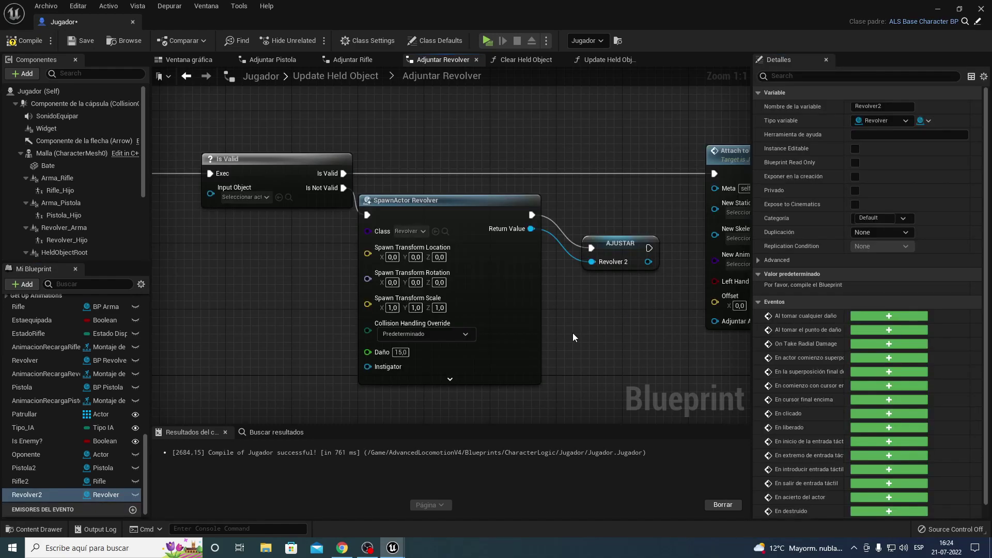
{"action": "right_click_drag", "start_coordinate": [601, 292], "coordinate": [512, 278]}
{"action": "mouse_move", "coordinate": [553, 253]}
{"action": "left_mouse_down"}
{"action": "mouse_move", "coordinate": [552, 220]}
{"action": "mouse_move", "coordinate": [620, 173]}
{"action": "left_mouse_up"}
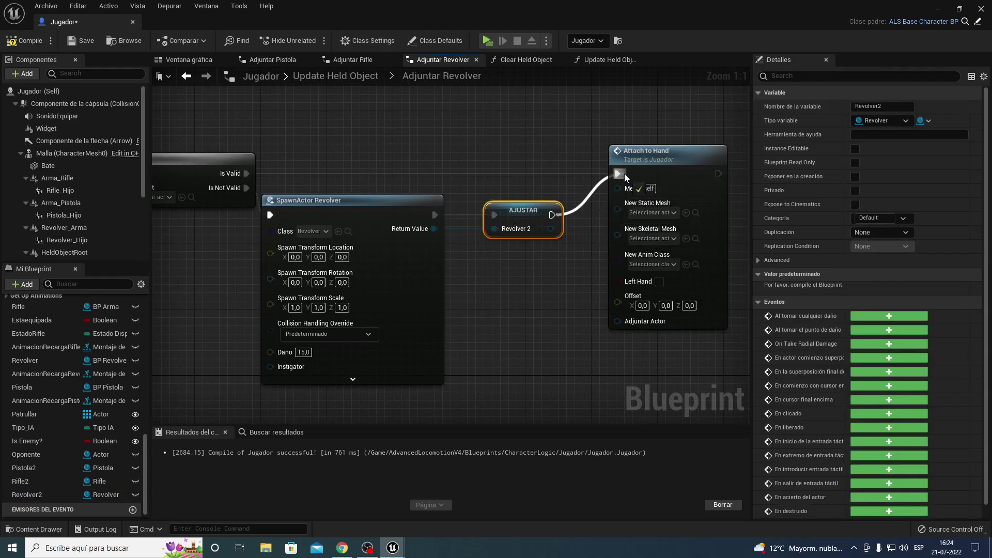
Feed a Revolver 2 getter into Is Valid and Attach to Hand, then compile
{"action": "mouse_move", "coordinate": [45, 493]}
{"action": "left_mouse_down"}
{"action": "mouse_move", "coordinate": [591, 337]}
{"action": "mouse_move", "coordinate": [576, 334]}
{"action": "left_mouse_up"}
{"action": "right_click_drag", "start_coordinate": [351, 310], "coordinate": [569, 330]}
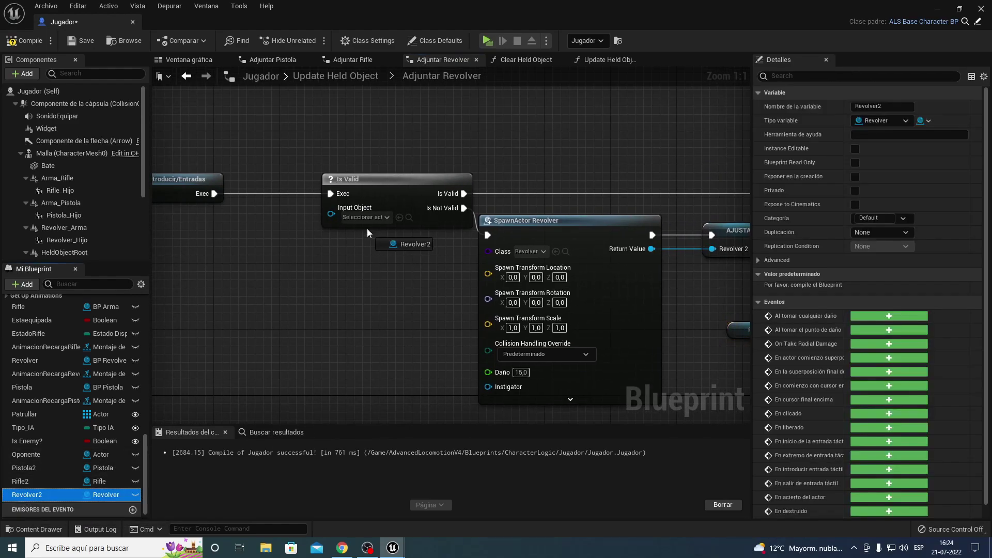
{"action": "left_click_drag", "start_coordinate": [367, 228], "coordinate": [331, 214]}
{"action": "right_click_drag", "start_coordinate": [439, 348], "coordinate": [232, 287]}
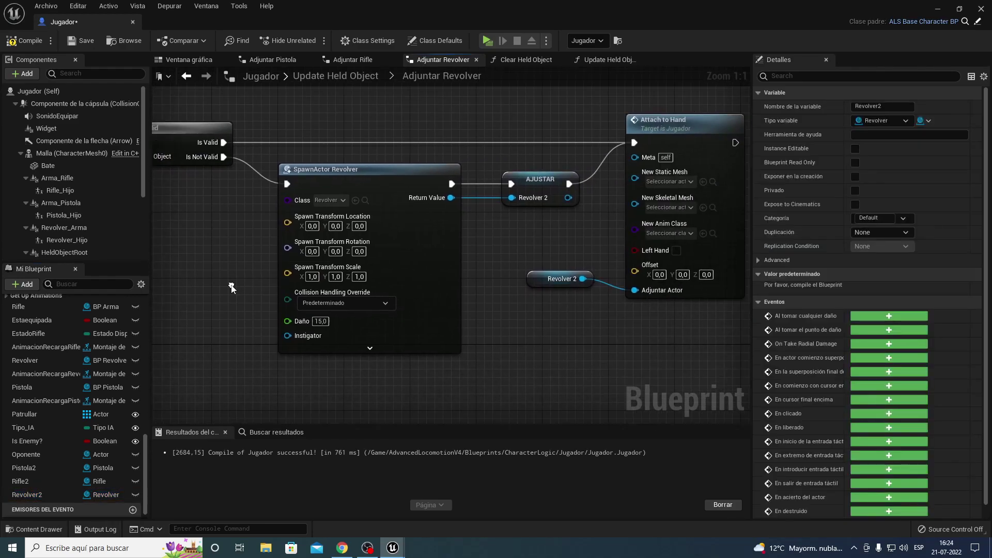
{"action": "right_click_drag", "start_coordinate": [541, 296], "coordinate": [567, 305]}
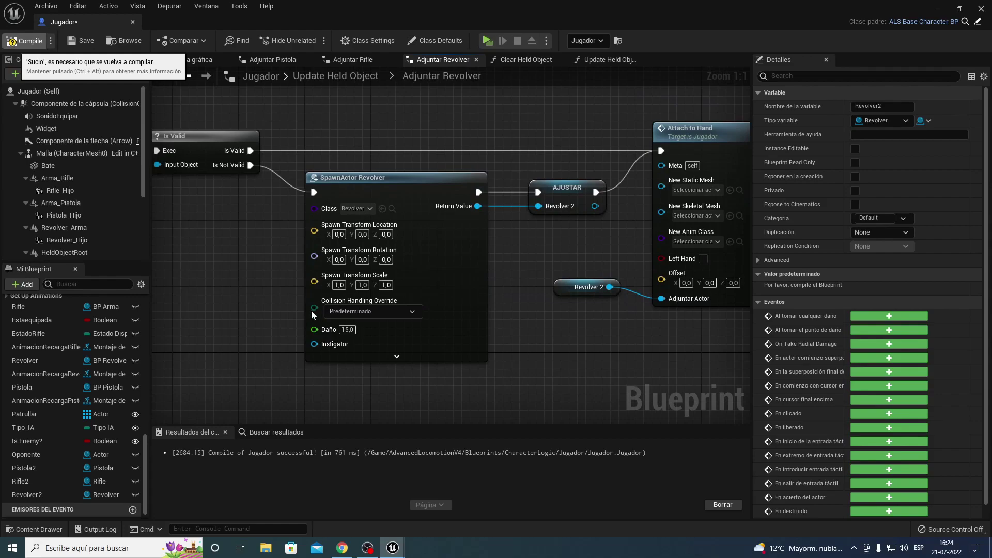
{"action": "key", "text": "F7"}
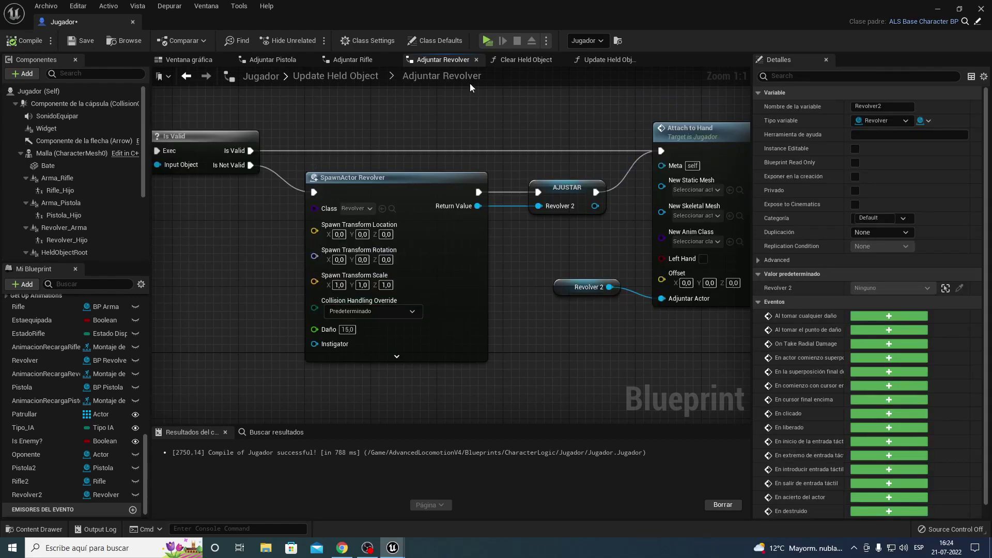
In Clear Held Object, delete the Palanca Arma call, its Self node and the old Revolver getter
{"action": "left_click", "coordinate": [511, 60]}
{"action": "right_click_drag", "start_coordinate": [316, 184], "coordinate": [505, 164]}
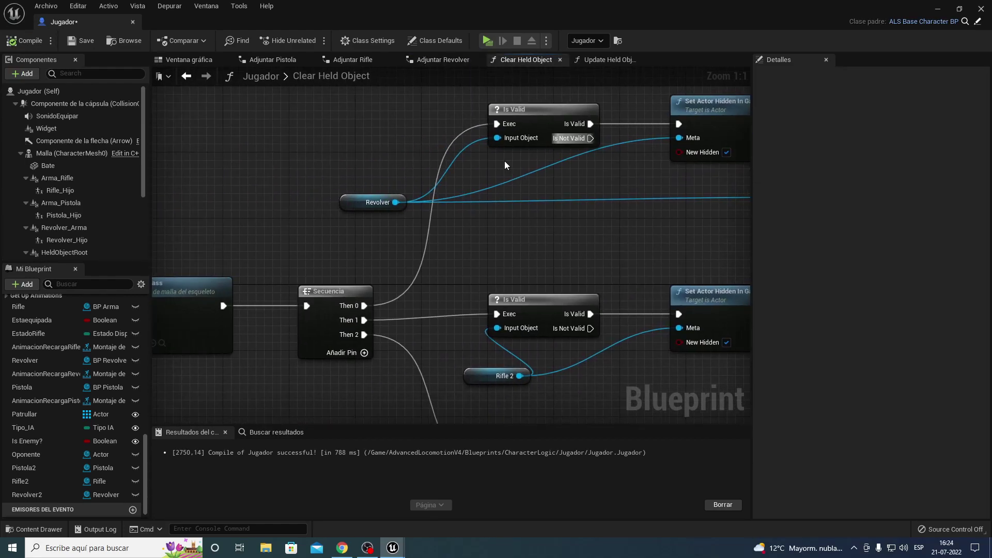
{"action": "left_click_drag", "start_coordinate": [355, 154], "coordinate": [384, 241]}
{"action": "right_click_drag", "start_coordinate": [600, 284], "coordinate": [264, 297]}
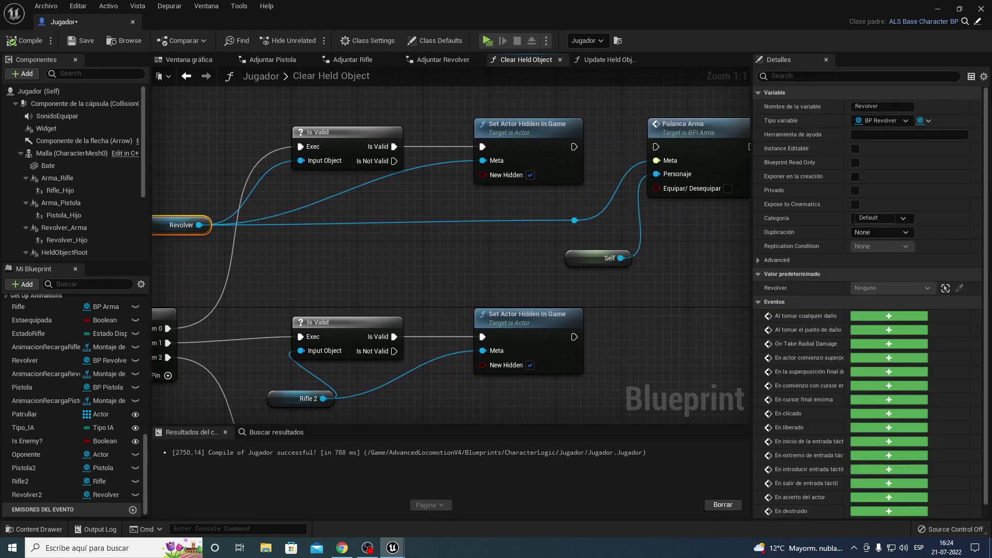
{"action": "left_click_drag", "start_coordinate": [479, 122], "coordinate": [488, 125]}
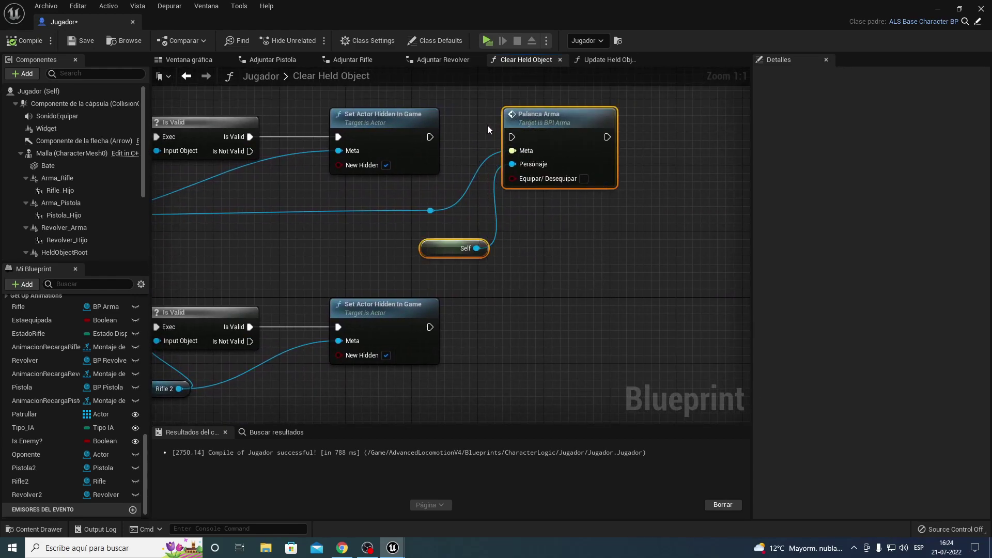
{"action": "key", "text": "Delete"}
{"action": "right_click_drag", "start_coordinate": [380, 206], "coordinate": [660, 216]}
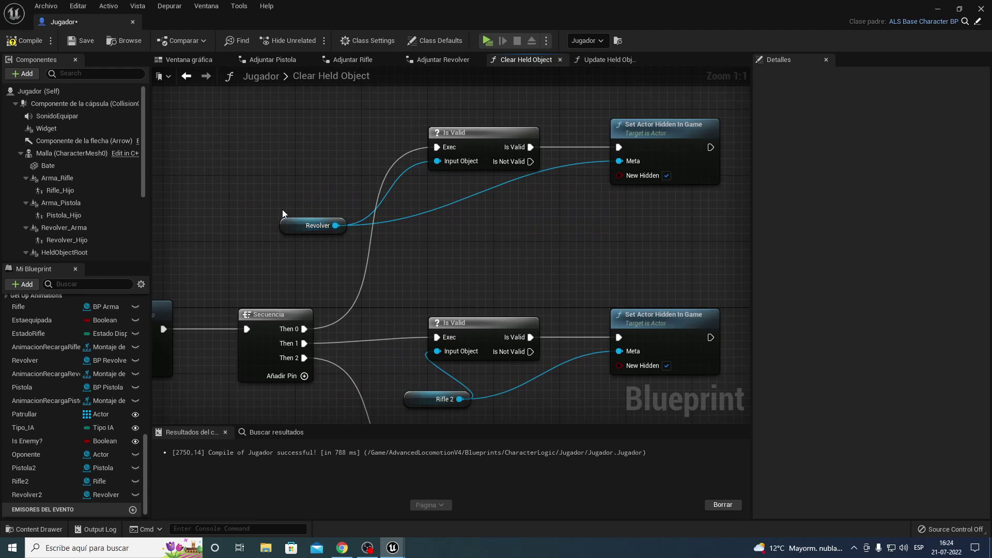
{"action": "left_click_drag", "start_coordinate": [282, 209], "coordinate": [340, 259]}
{"action": "key", "text": "Delete"}
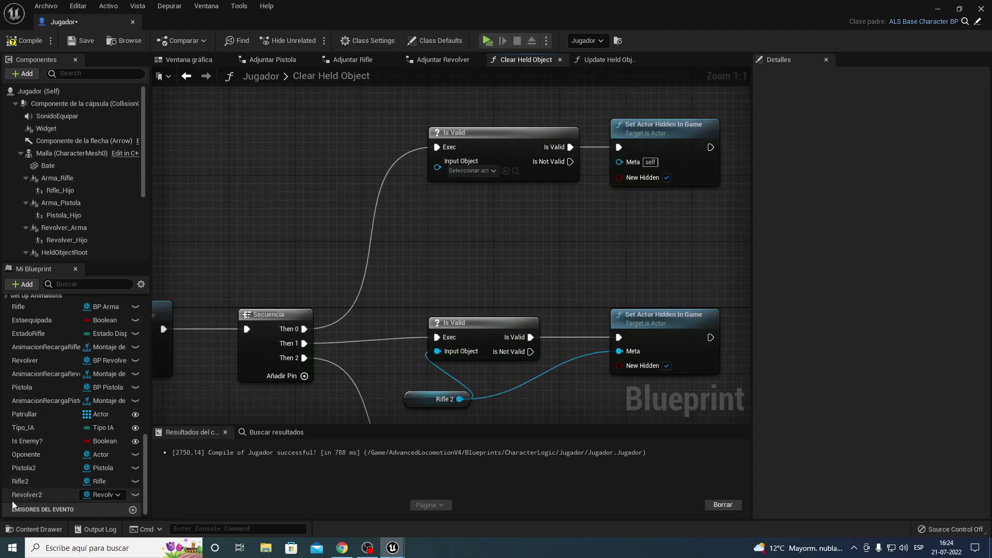
Wire a Revolver2 getter into Is Valid and Set Actor Hidden's target, recompile, and launch a playtest
{"action": "mouse_move", "coordinate": [27, 494]}
{"action": "left_mouse_down"}
{"action": "mouse_move", "coordinate": [385, 230]}
{"action": "mouse_move", "coordinate": [437, 161]}
{"action": "left_mouse_up"}
{"action": "left_click", "coordinate": [418, 247]}
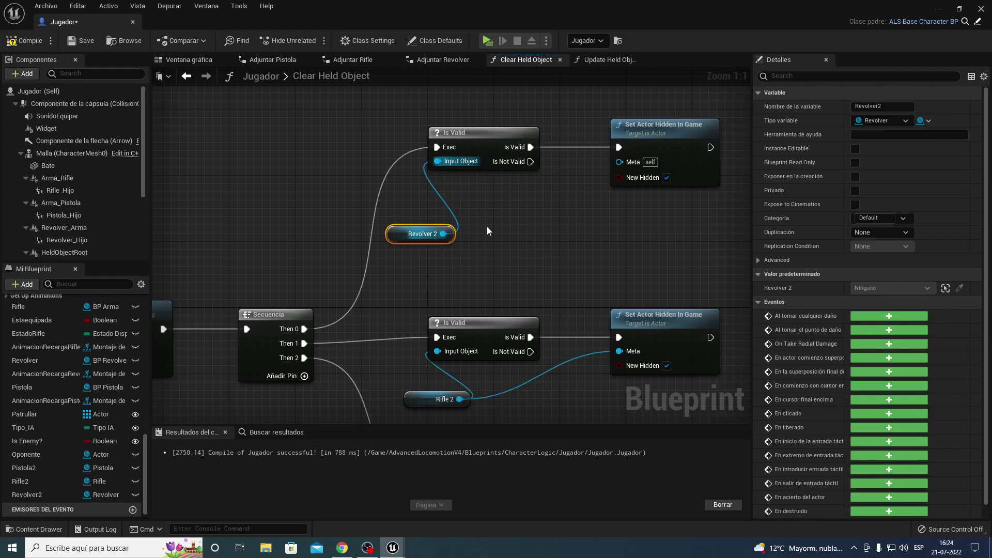
{"action": "left_click_drag", "start_coordinate": [443, 233], "coordinate": [619, 162]}
{"action": "right_click_drag", "start_coordinate": [542, 217], "coordinate": [491, 133]}
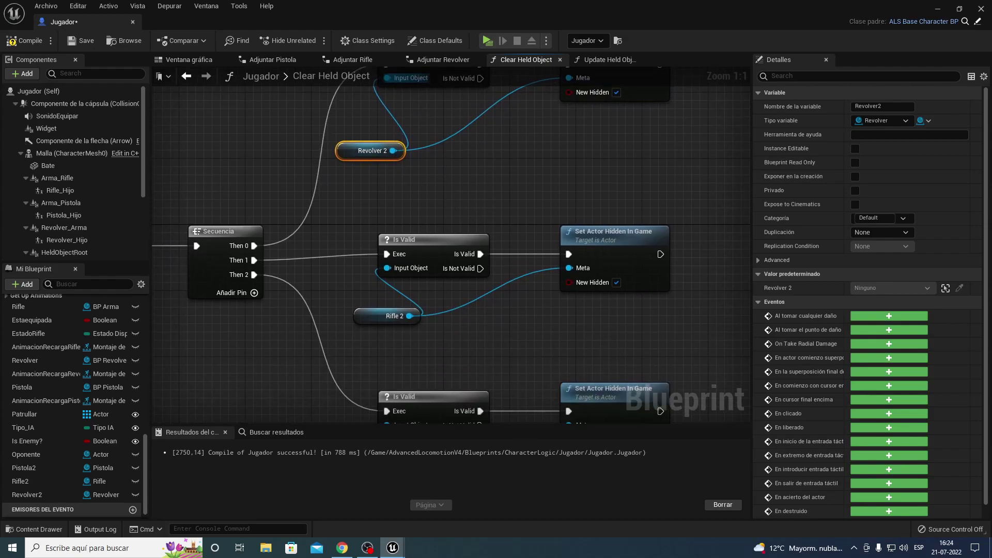
{"action": "right_click_drag", "start_coordinate": [421, 225], "coordinate": [472, 412]}
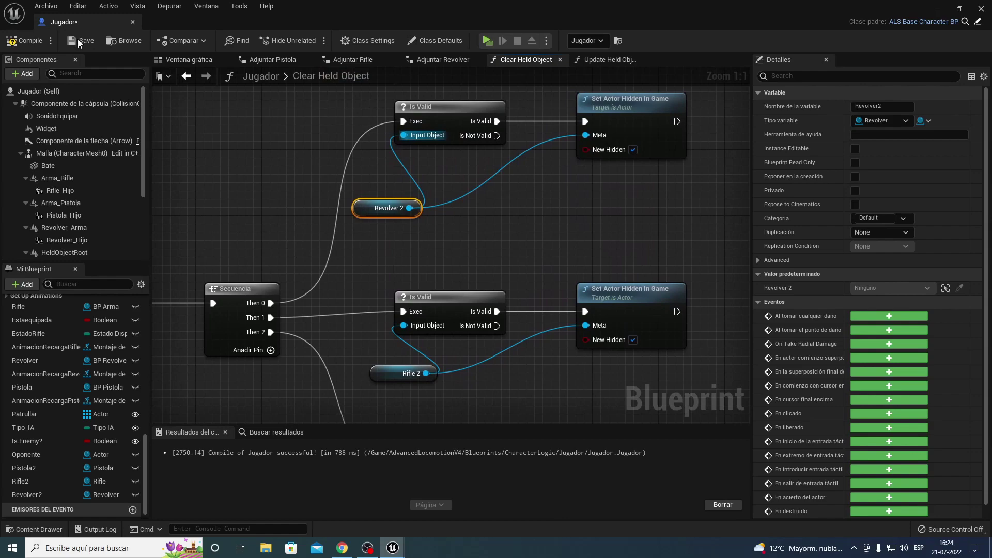
{"action": "key", "text": "F7"}
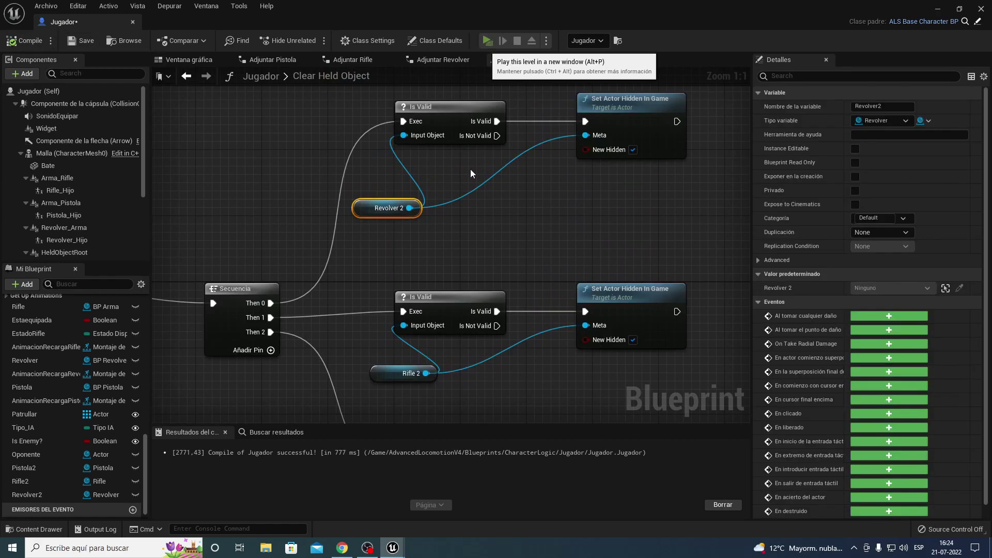
{"action": "key", "text": "alt+p"}
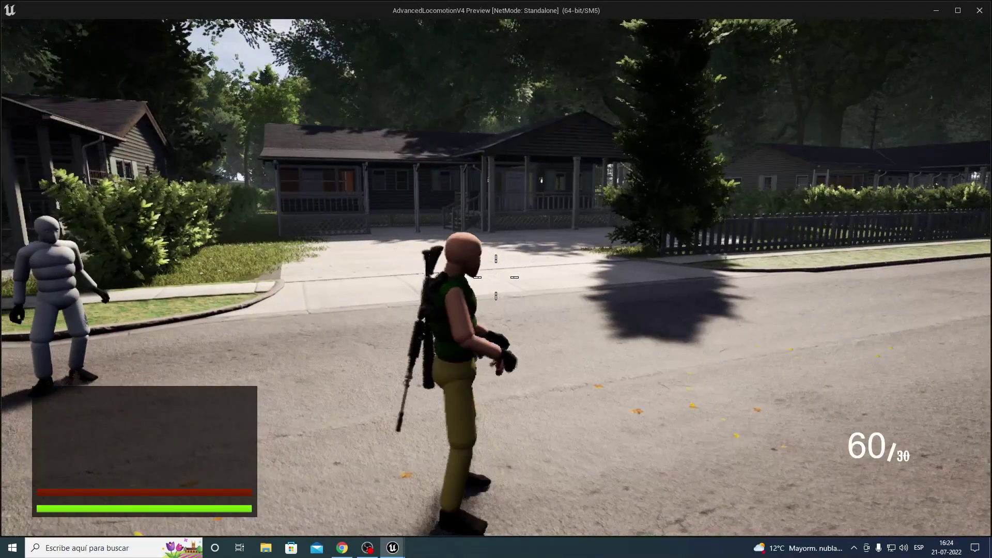
Fire the pistol in the playtest, exit the game, and save the Jugador Blueprint
{"action": "left_click", "coordinate": [496, 277]}
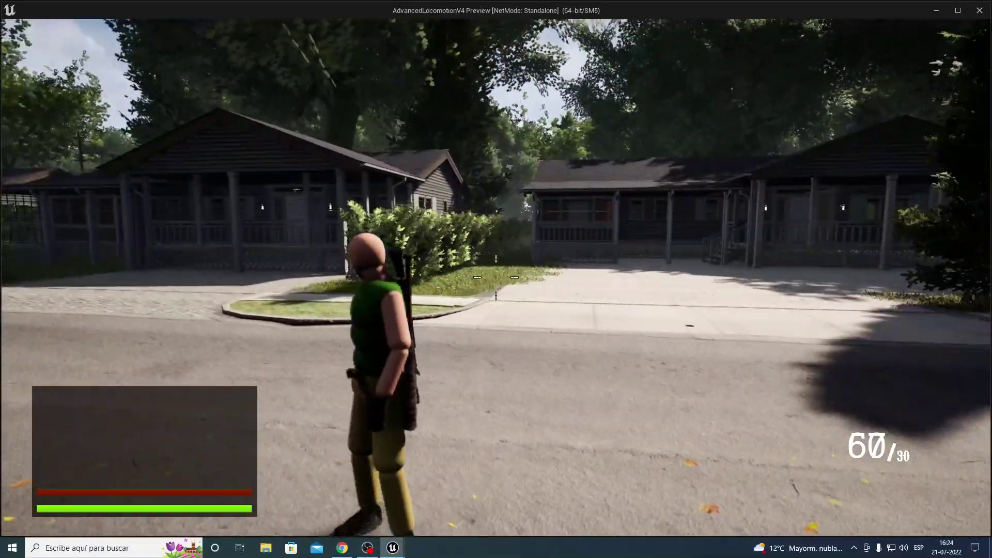
{"action": "key", "text": "Escape"}
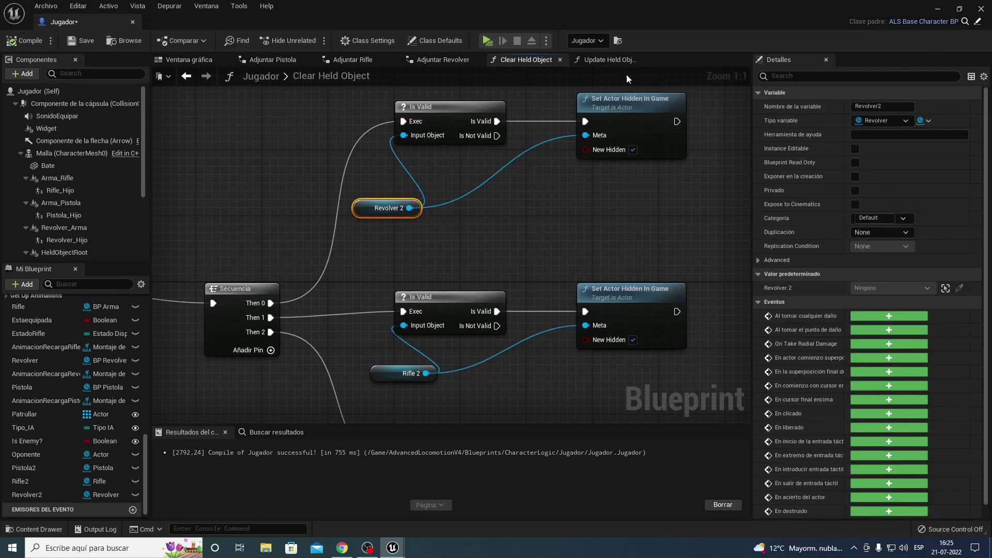
{"action": "left_click", "coordinate": [164, 302]}
{"action": "scroll", "coordinate": [106, 345], "scroll_direction": "up", "scroll_amount": 2}
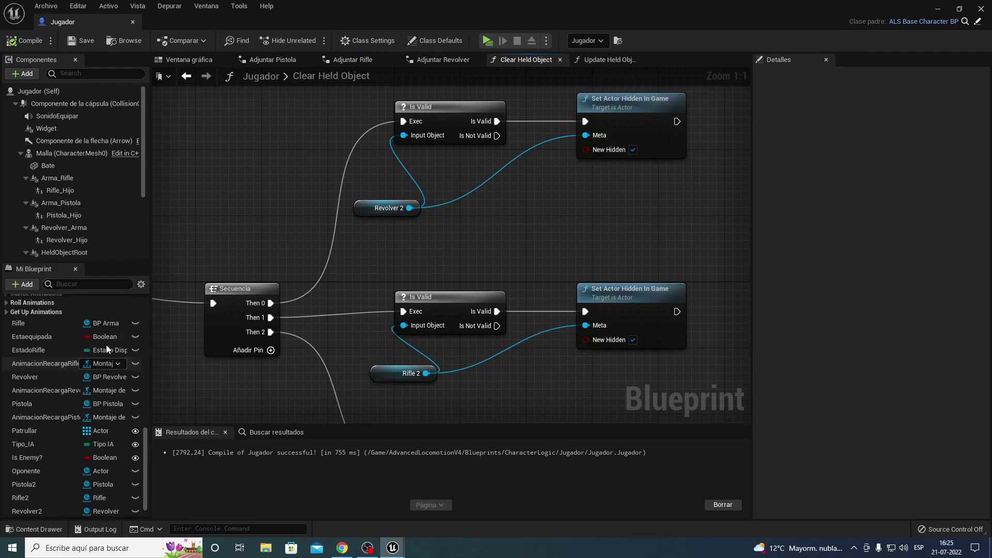
Select the Rifle variable and search the Jugador blueprint for 'rifle' references
{"action": "scroll", "coordinate": [99, 368], "scroll_direction": "up", "scroll_amount": 2}
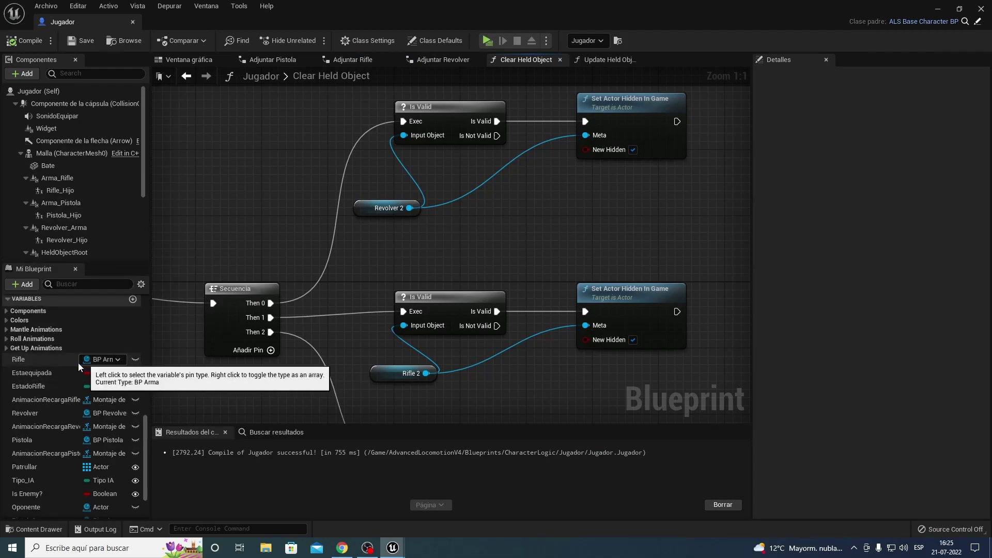
{"action": "left_click", "coordinate": [45, 359]}
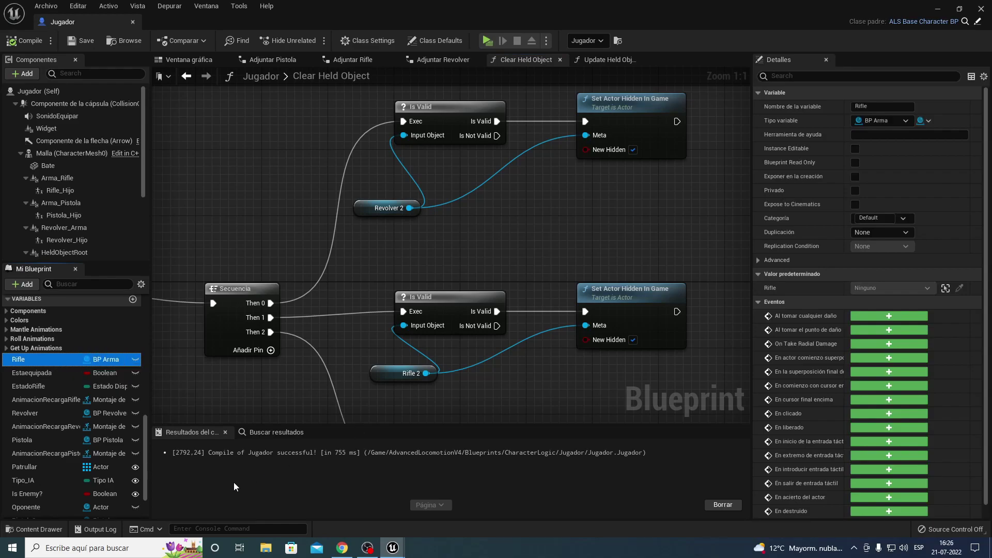
{"action": "left_click", "coordinate": [268, 431]}
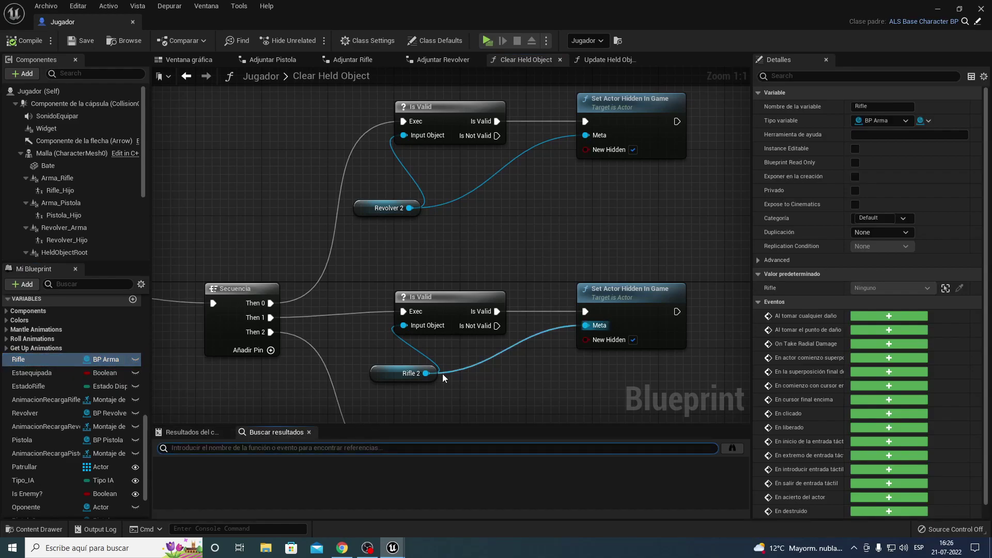
{"action": "type", "text": "rifle"}
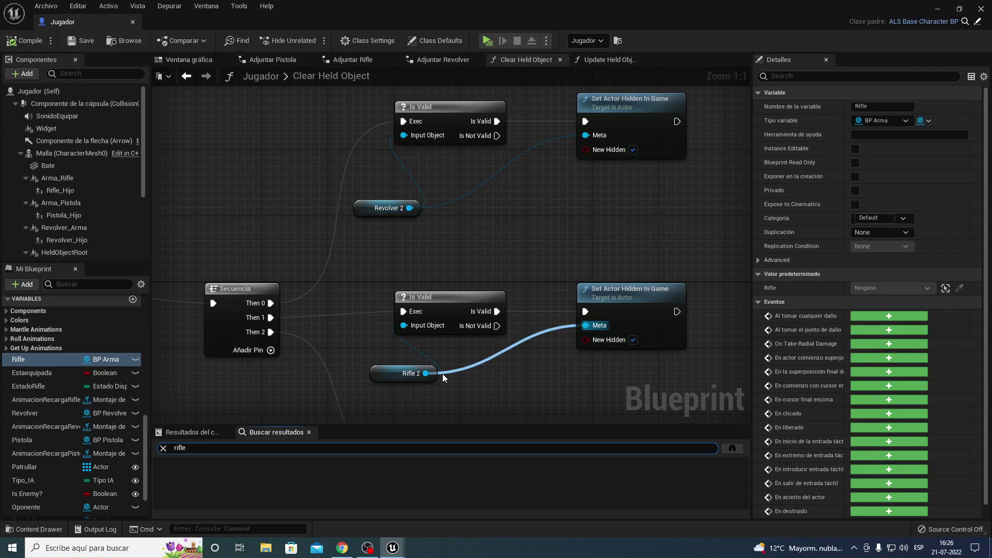
{"action": "key", "text": "Return"}
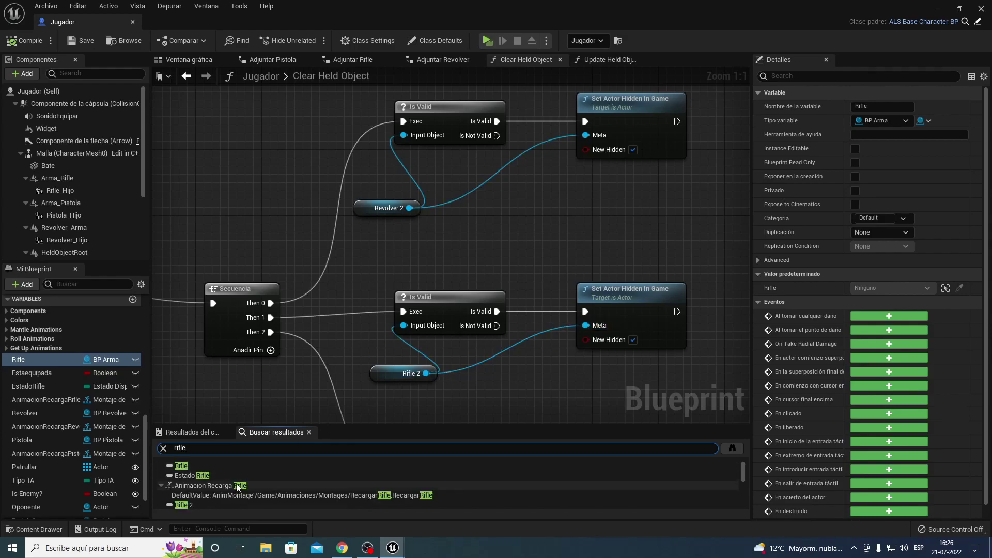
{"action": "scroll", "coordinate": [183, 495], "scroll_direction": "down", "scroll_amount": 2}
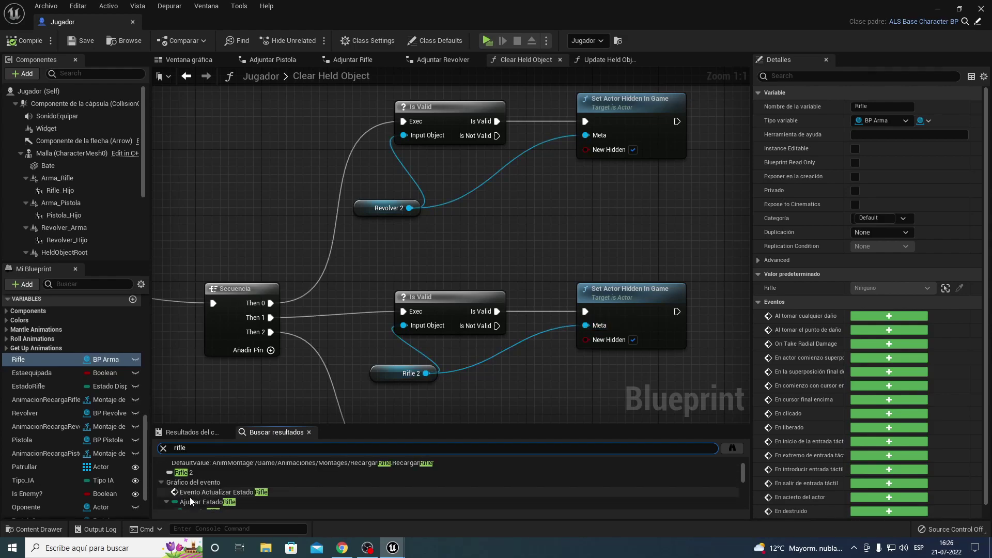
{"action": "scroll", "coordinate": [191, 500], "scroll_direction": "up", "scroll_amount": 1}
Browse the search results and jump to the Rifle use inside Cantidad Cargador
{"action": "left_click", "coordinate": [184, 489]}
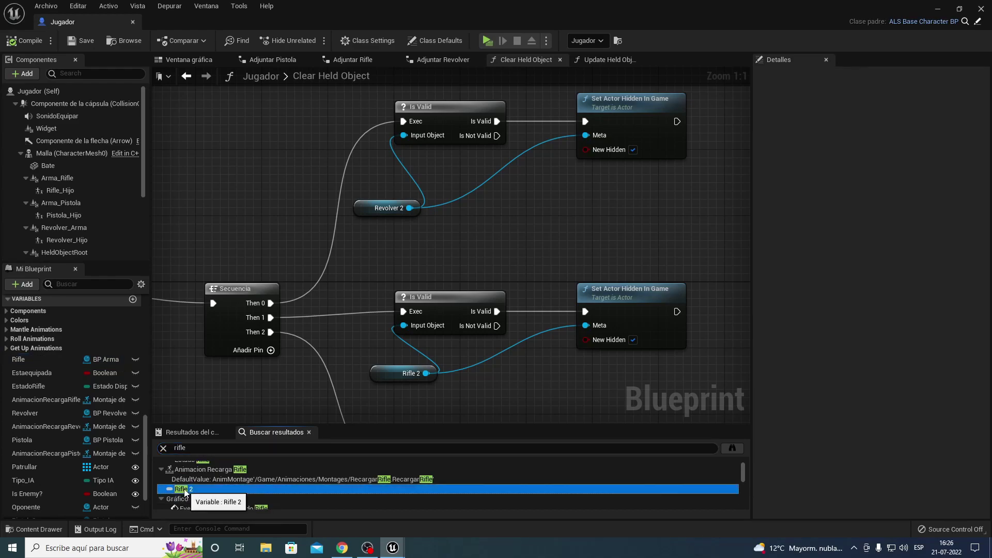
{"action": "scroll", "coordinate": [193, 493], "scroll_direction": "down", "scroll_amount": 1}
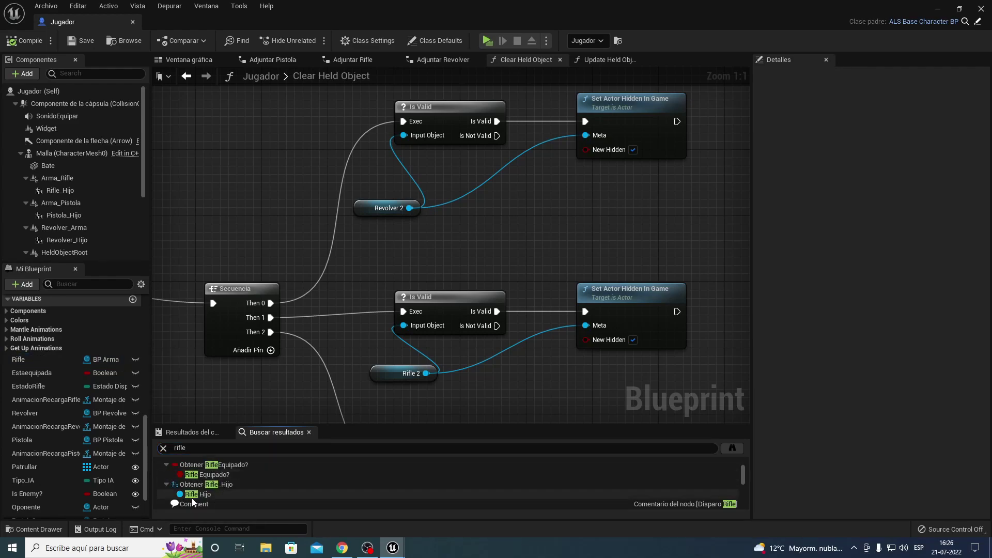
{"action": "scroll", "coordinate": [192, 498], "scroll_direction": "down", "scroll_amount": 3}
{"action": "scroll", "coordinate": [191, 499], "scroll_direction": "down", "scroll_amount": 3}
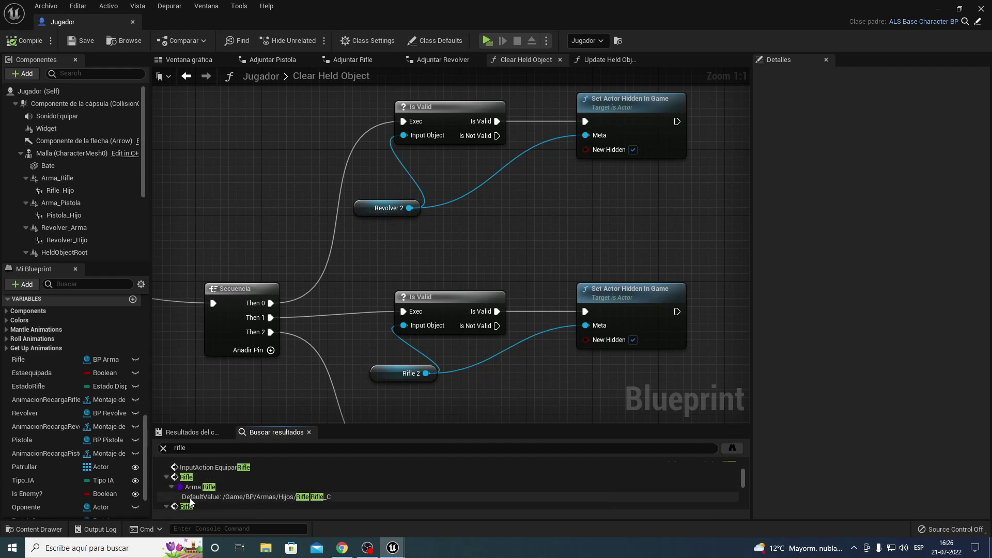
{"action": "scroll", "coordinate": [190, 498], "scroll_direction": "down", "scroll_amount": 1}
{"action": "scroll", "coordinate": [190, 501], "scroll_direction": "down", "scroll_amount": 2}
{"action": "scroll", "coordinate": [191, 501], "scroll_direction": "down", "scroll_amount": 2}
{"action": "scroll", "coordinate": [190, 501], "scroll_direction": "down", "scroll_amount": 2}
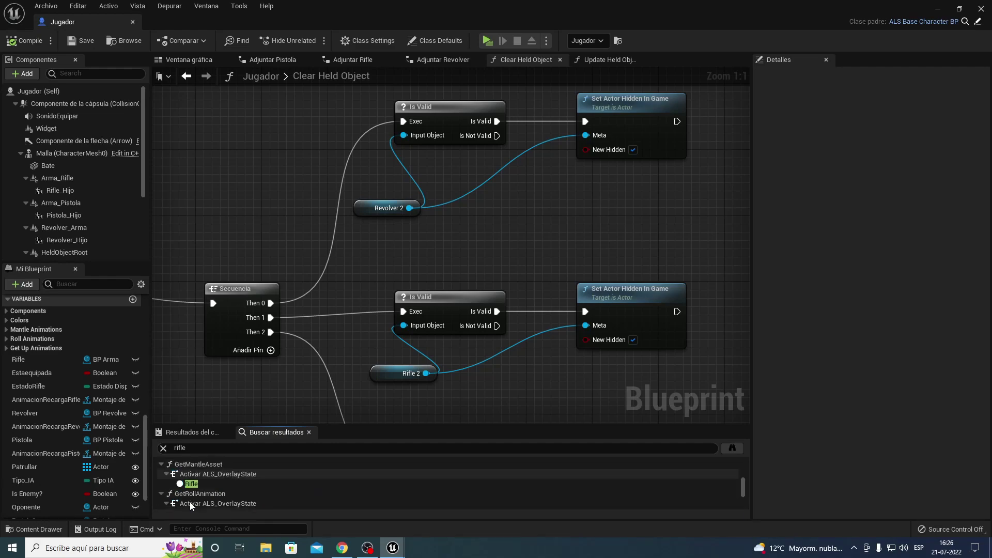
{"action": "scroll", "coordinate": [190, 503], "scroll_direction": "down", "scroll_amount": 2}
{"action": "scroll", "coordinate": [190, 503], "scroll_direction": "down", "scroll_amount": 2}
{"action": "scroll", "coordinate": [190, 504], "scroll_direction": "down", "scroll_amount": 2}
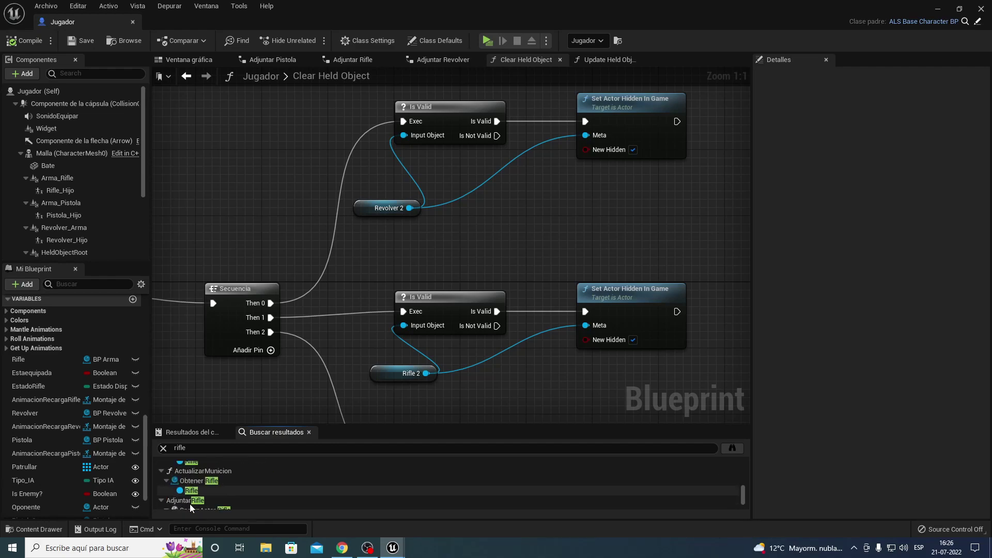
{"action": "scroll", "coordinate": [190, 504], "scroll_direction": "down", "scroll_amount": 2}
{"action": "left_click", "coordinate": [191, 494]}
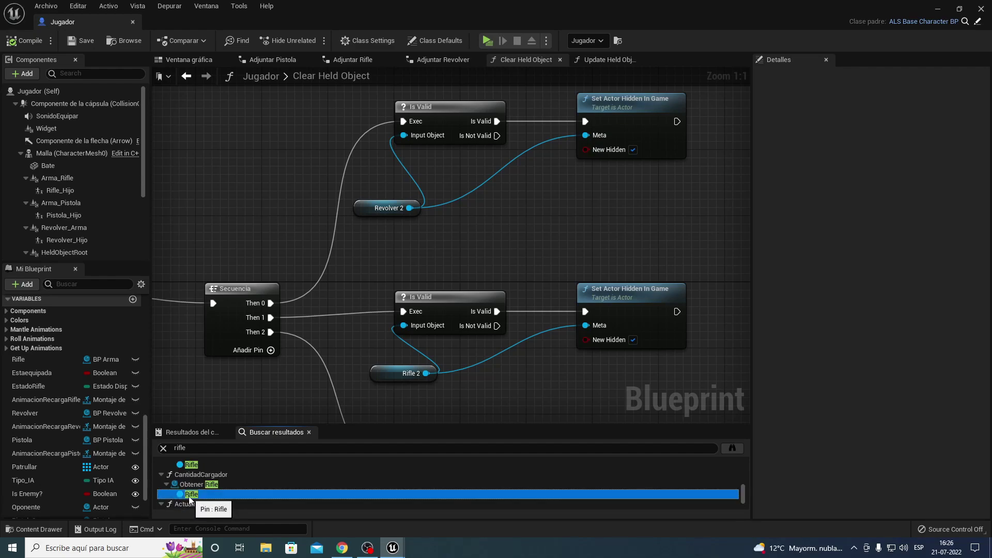
{"action": "right_click_drag", "start_coordinate": [402, 334], "coordinate": [270, 336]}
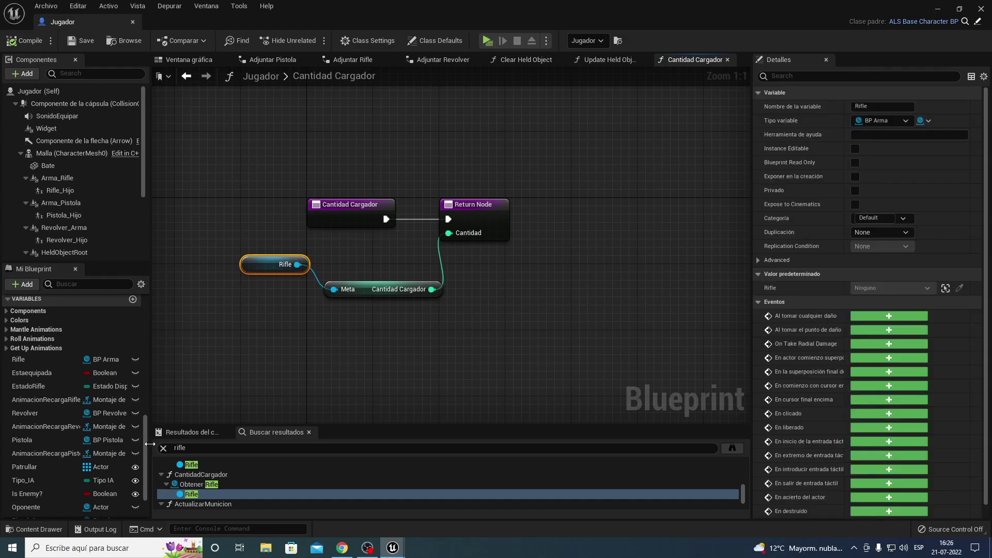
Delete the in-use Rifle variable, confirm, and select the Cantidad Cargador node
{"action": "left_click", "coordinate": [45, 360]}
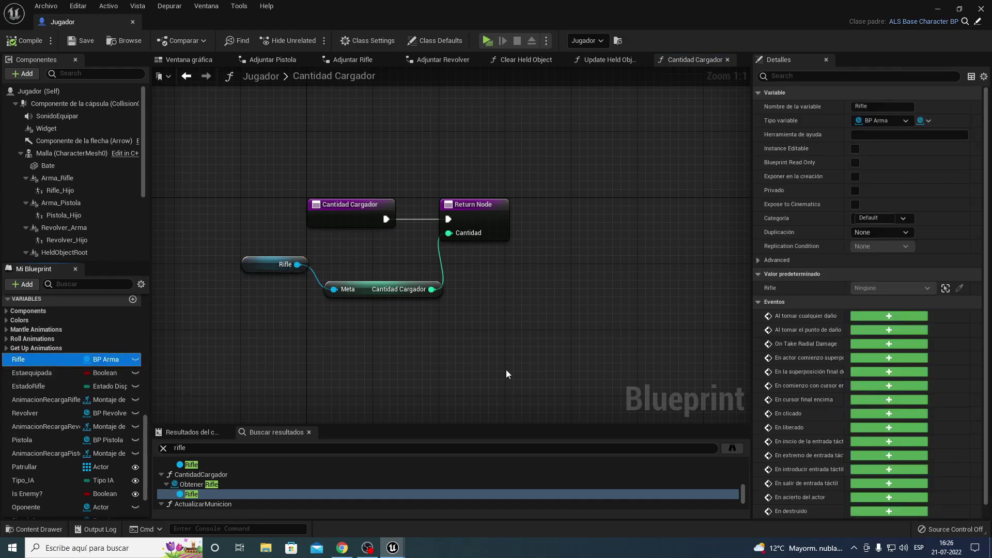
{"action": "key", "text": "Delete"}
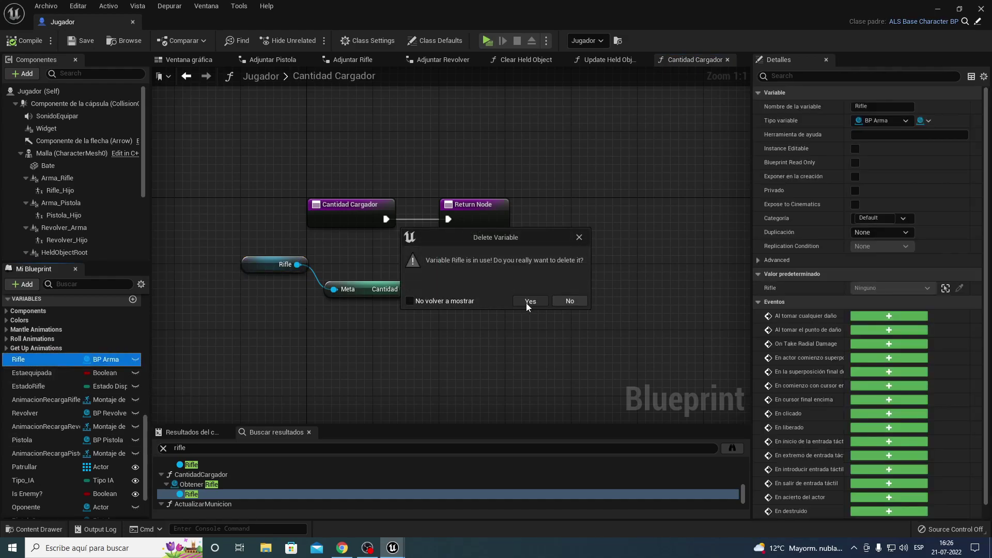
{"action": "left_click", "coordinate": [526, 303]}
{"action": "left_click", "coordinate": [362, 292]}
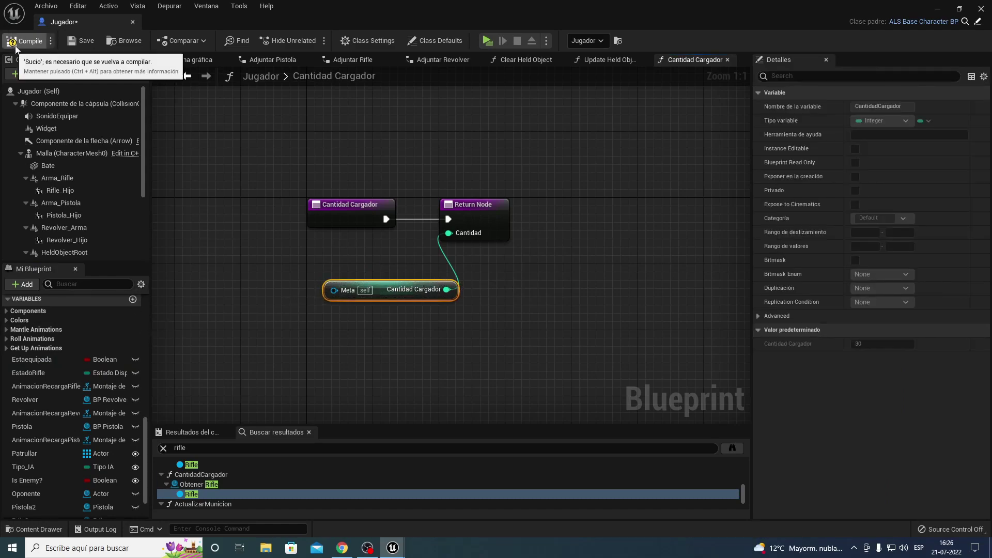
Compile Jugador and select the Cantidad Cargador entry node
{"action": "key", "text": "F7"}
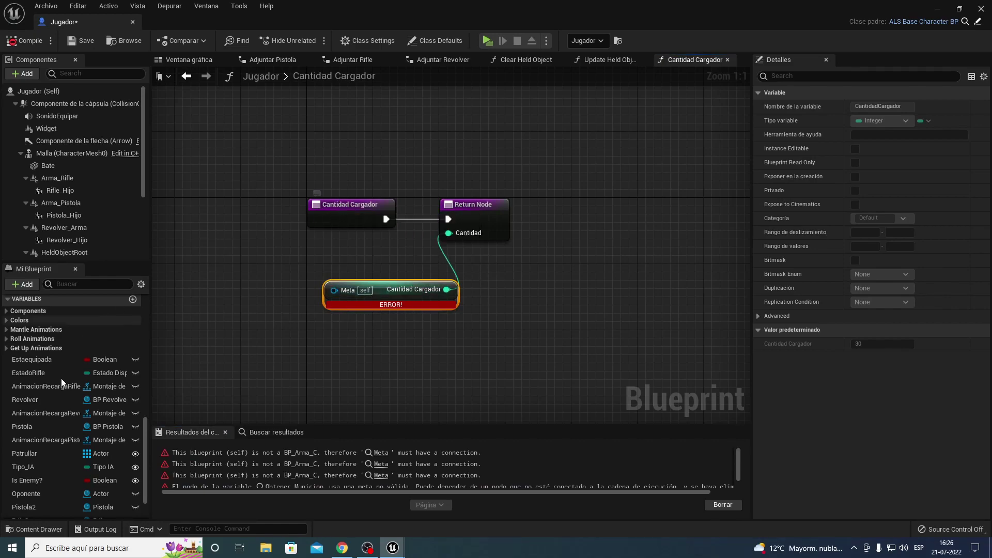
{"action": "scroll", "coordinate": [58, 377], "scroll_direction": "up", "scroll_amount": 5}
{"action": "scroll", "coordinate": [58, 374], "scroll_direction": "up", "scroll_amount": 2}
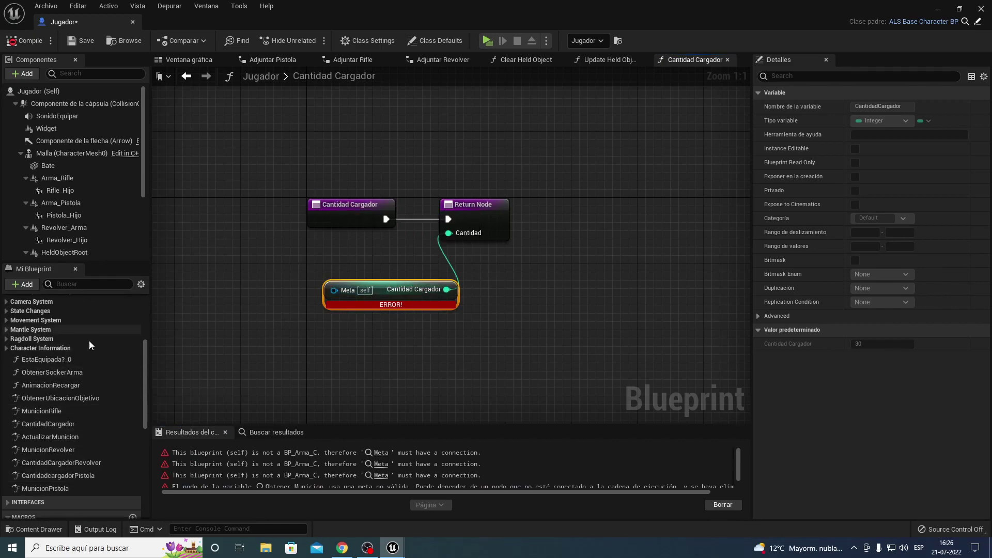
{"action": "left_click", "coordinate": [332, 218]}
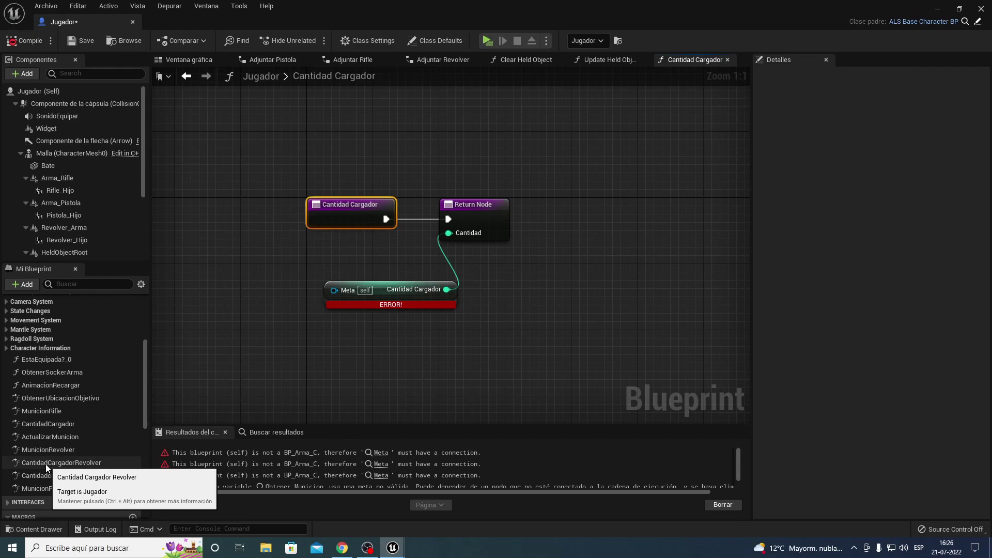
Delete CantidadCargadorRevolver, CantidadcargadorPistola, MunicionPistola, MunicionRevolver, ActualizarMunicion and CantidadCargador functions
{"action": "left_click", "coordinate": [88, 464]}
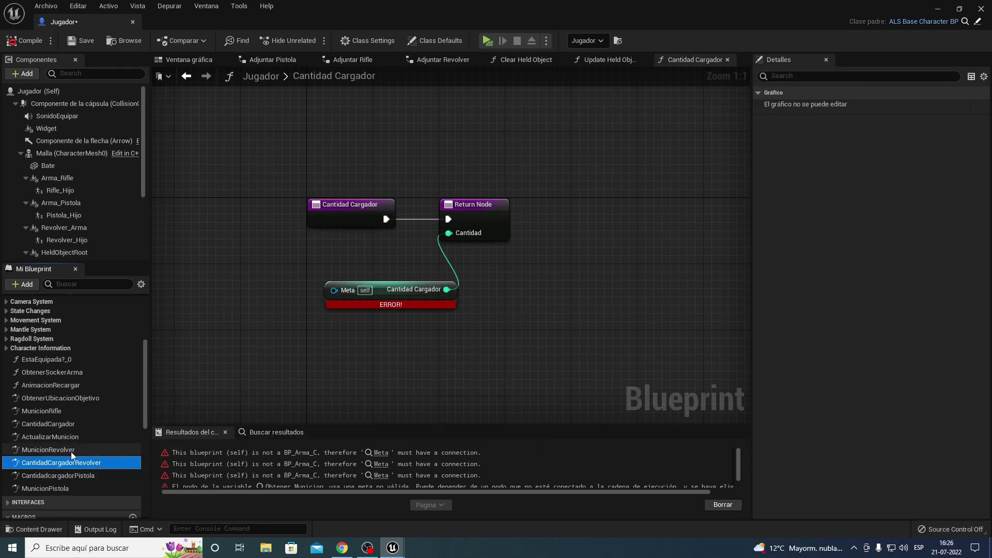
{"action": "key", "text": "Delete"}
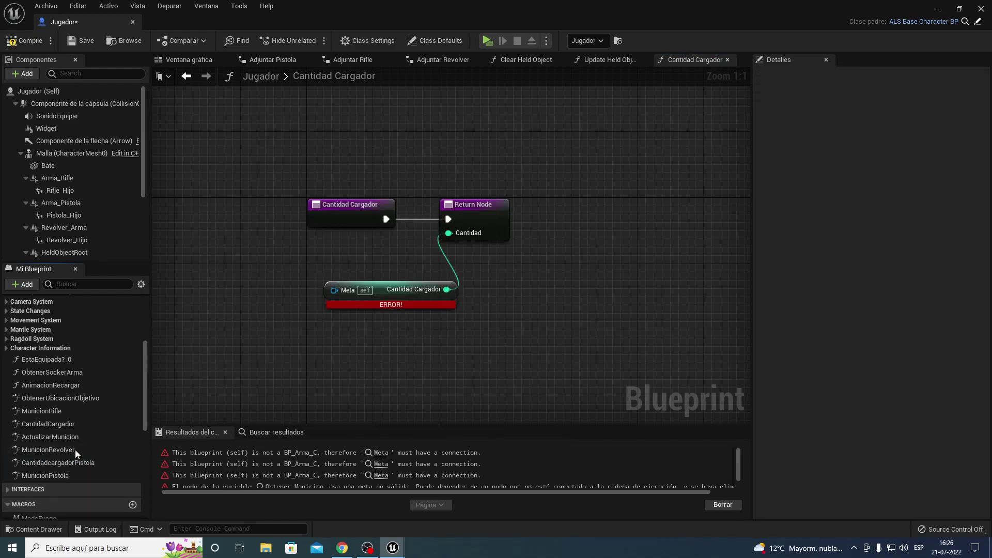
{"action": "left_click", "coordinate": [51, 468]}
{"action": "key", "text": "Delete"}
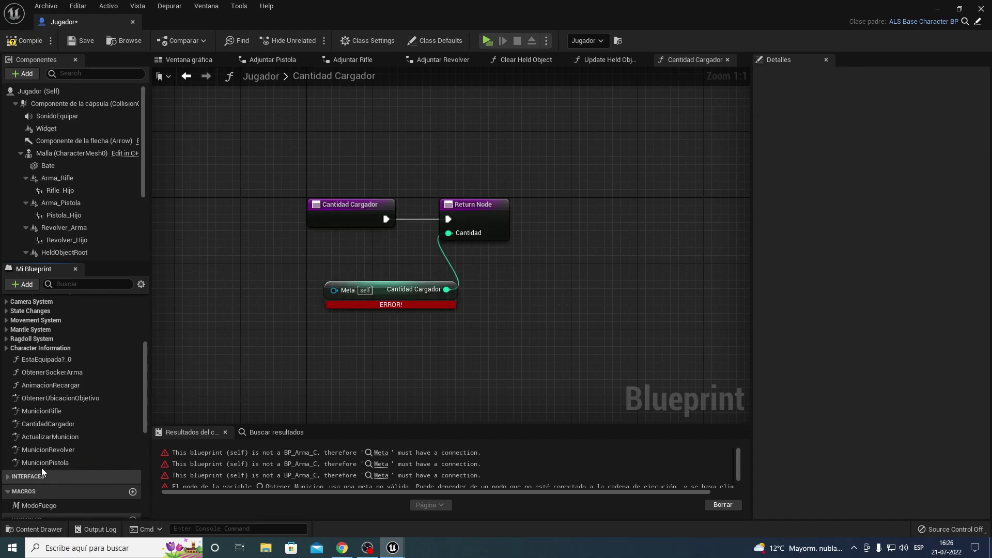
{"action": "left_click", "coordinate": [40, 465]}
{"action": "key", "text": "Delete"}
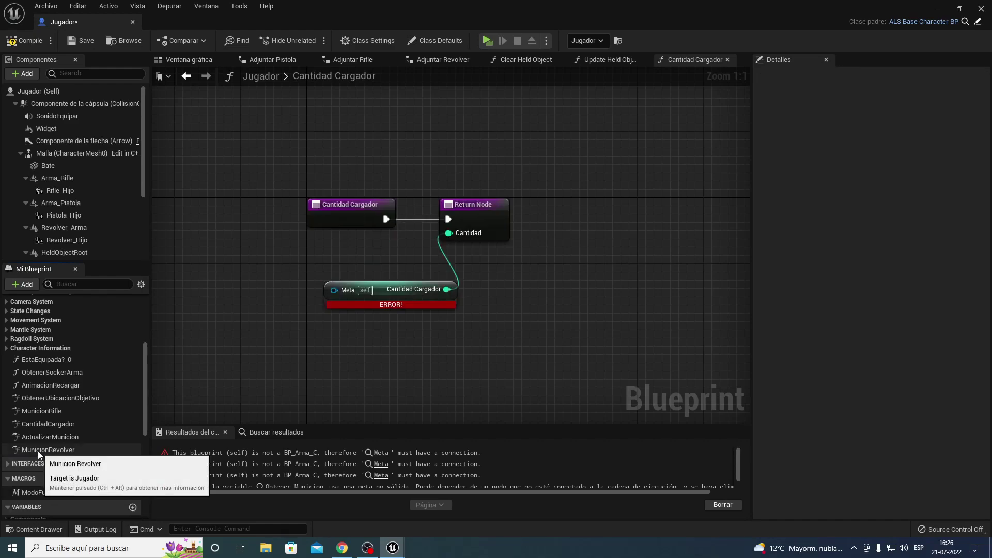
{"action": "left_click", "coordinate": [38, 450]}
{"action": "key", "text": "Delete"}
{"action": "left_click", "coordinate": [33, 436]}
{"action": "key", "text": "Delete"}
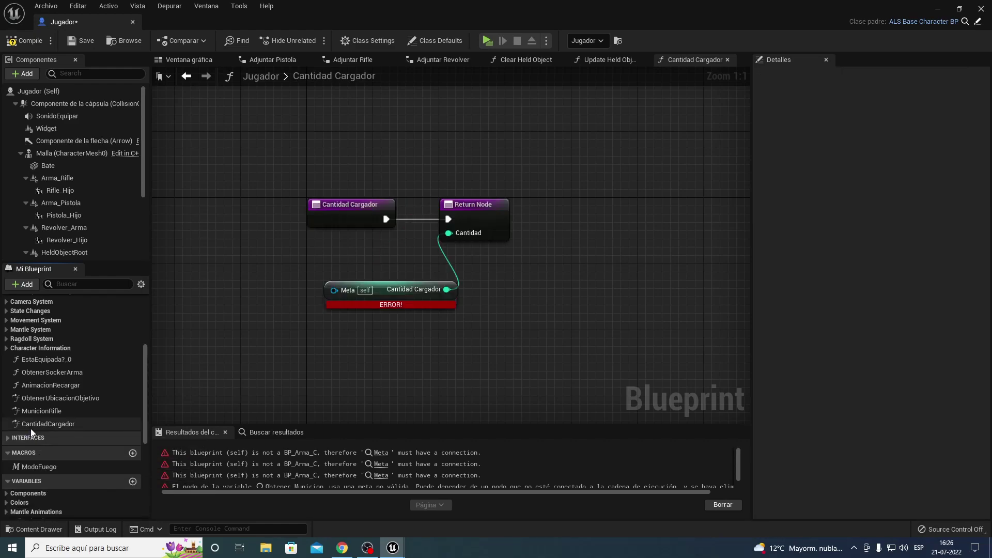
{"action": "left_click", "coordinate": [31, 425]}
{"action": "key", "text": "Delete"}
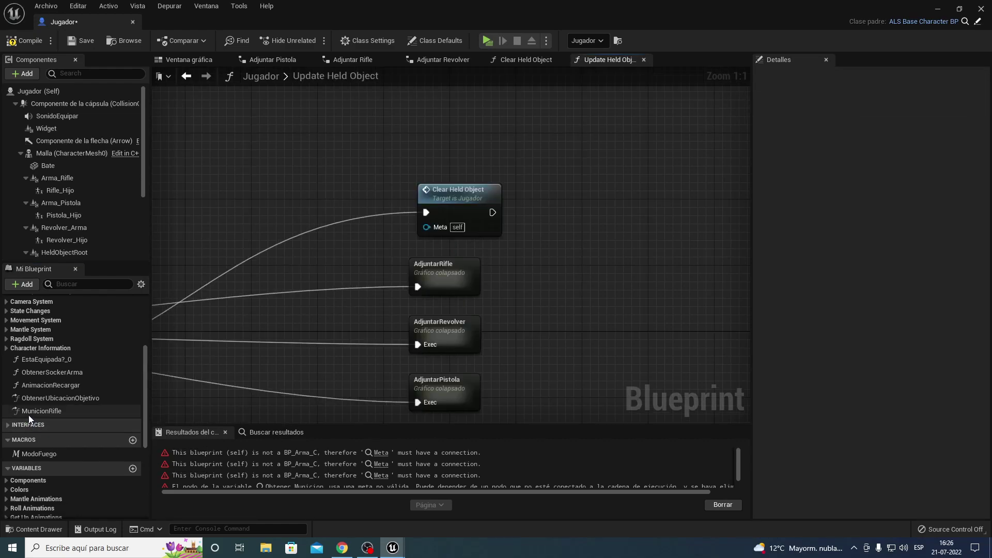
Inspect and delete the MunicionRifle, AnimacionRecargar and EstaEquipada?_0 functions, keeping ObtenerSockerArma
{"action": "double_click", "coordinate": [32, 413]}
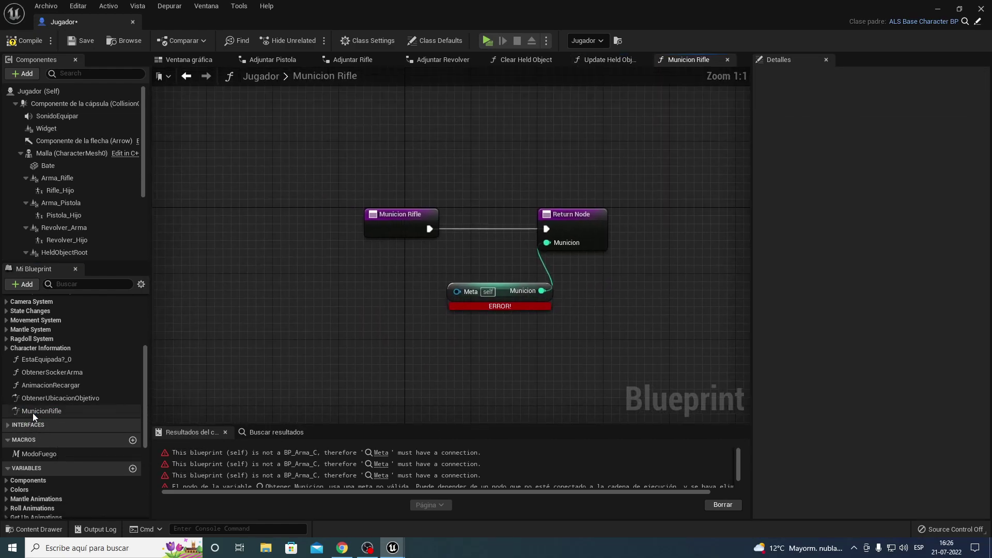
{"action": "left_click", "coordinate": [25, 409]}
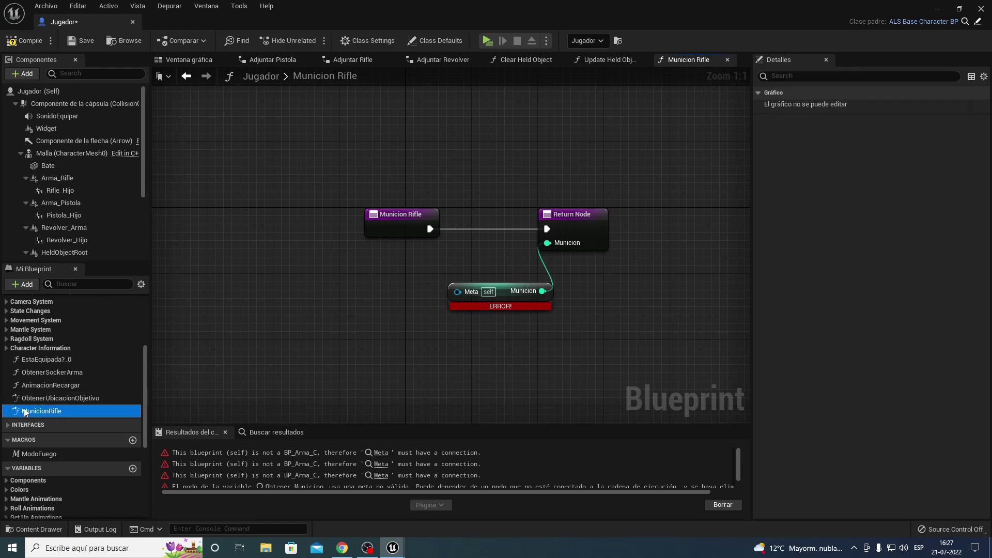
{"action": "key", "text": "Delete"}
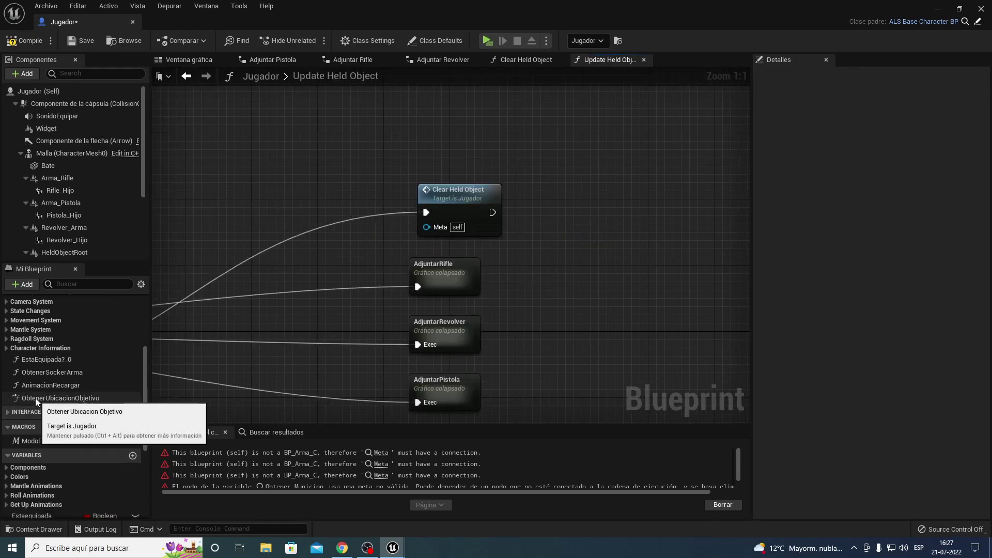
{"action": "left_click", "coordinate": [31, 386]}
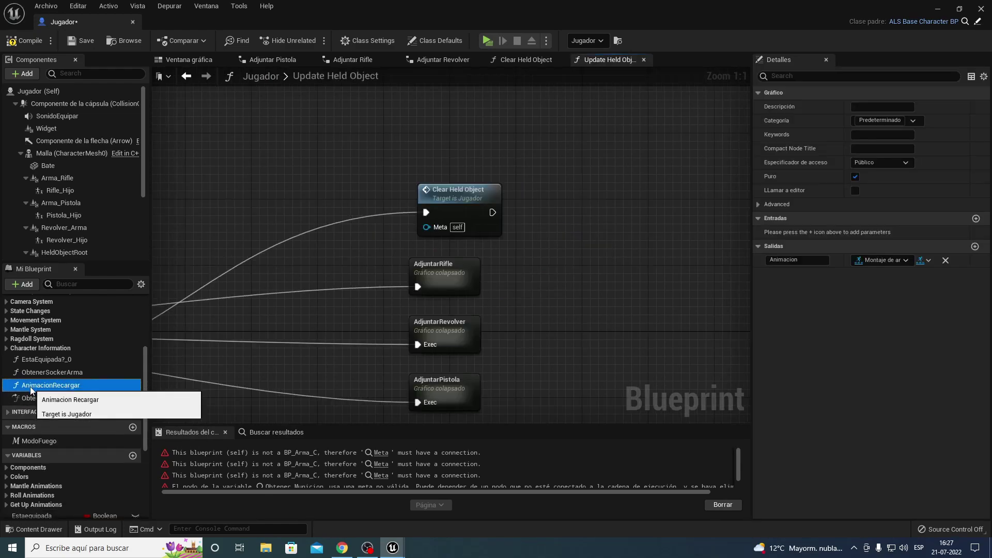
{"action": "key", "text": "Delete"}
{"action": "left_click", "coordinate": [31, 374]}
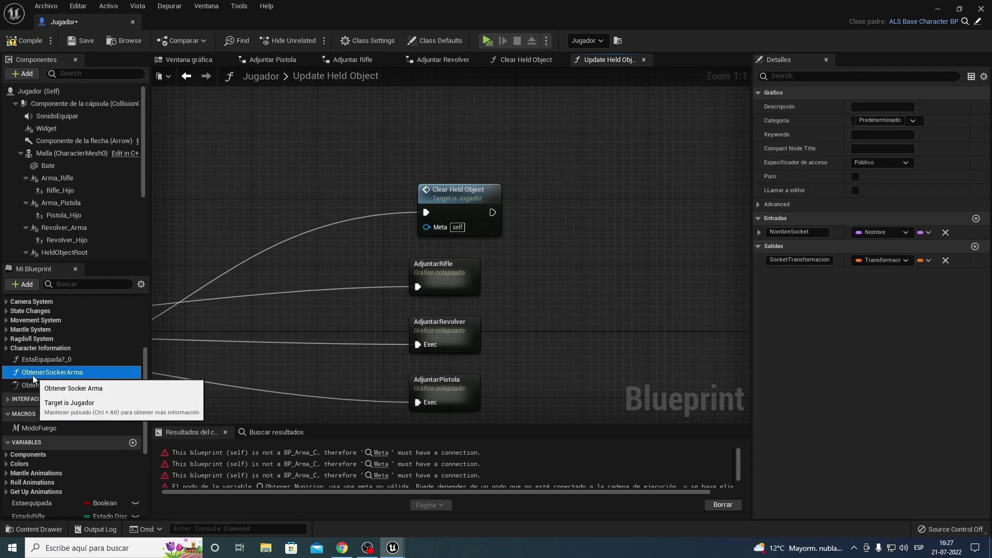
{"action": "left_click", "coordinate": [26, 360]}
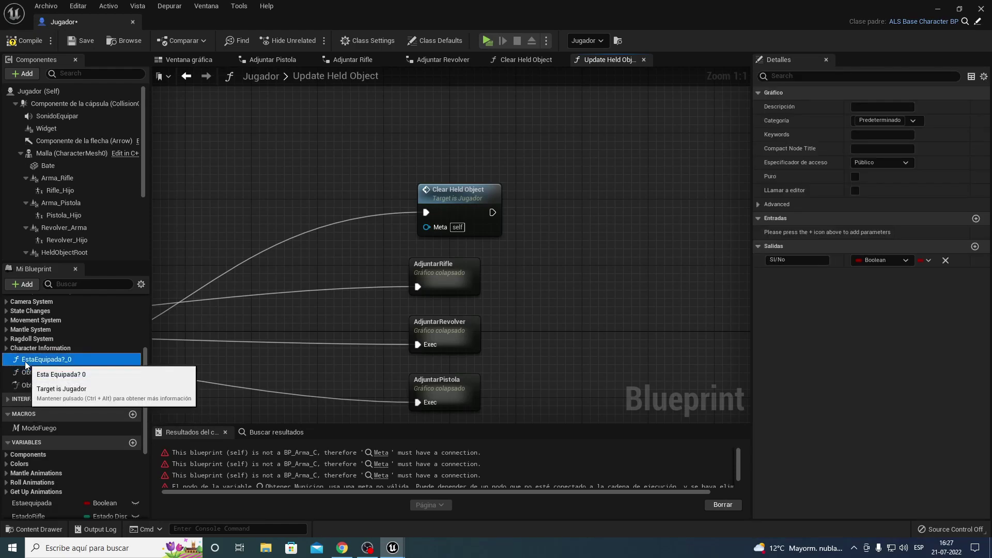
{"action": "double_click", "coordinate": [62, 360]}
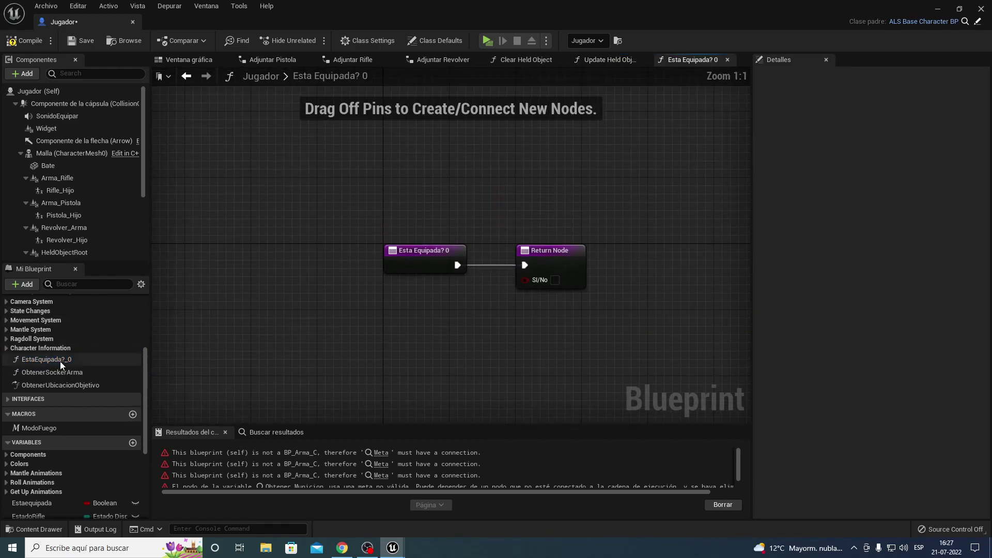
{"action": "left_click", "coordinate": [32, 364]}
{"action": "key", "text": "Delete"}
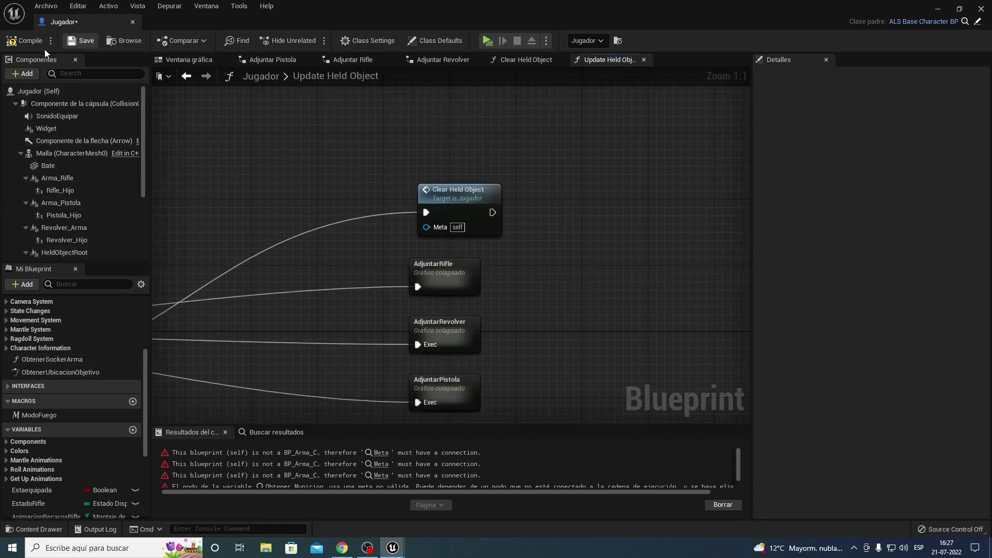
Recompile, then delete the Revolver variable and confirm its removal
{"action": "key", "text": "F7"}
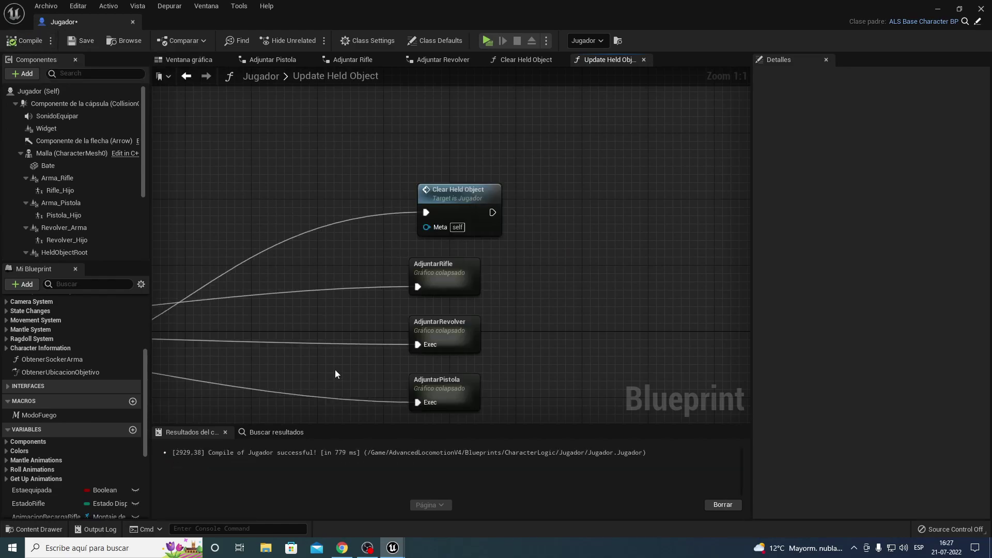
{"action": "scroll", "coordinate": [24, 504], "scroll_direction": "down", "scroll_amount": 5}
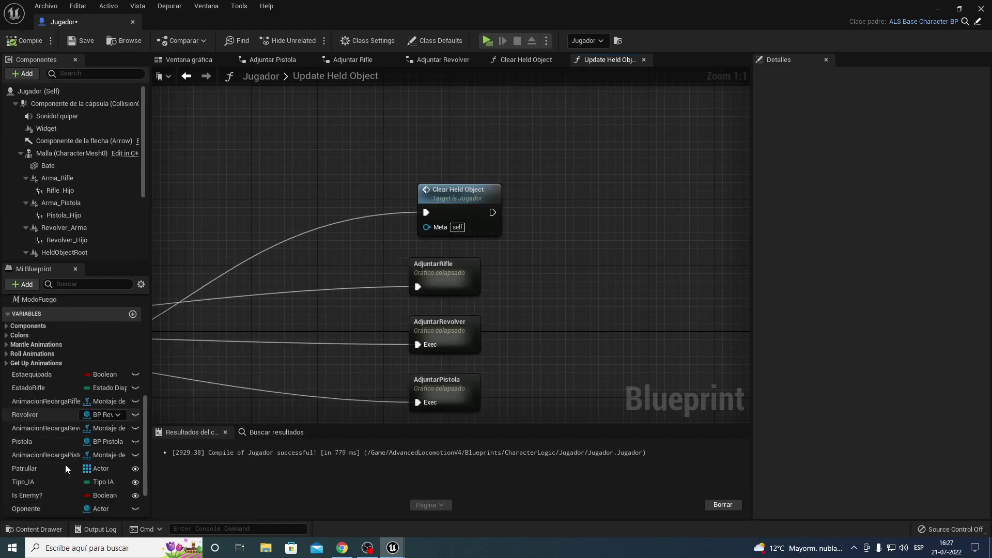
{"action": "left_click", "coordinate": [32, 414]}
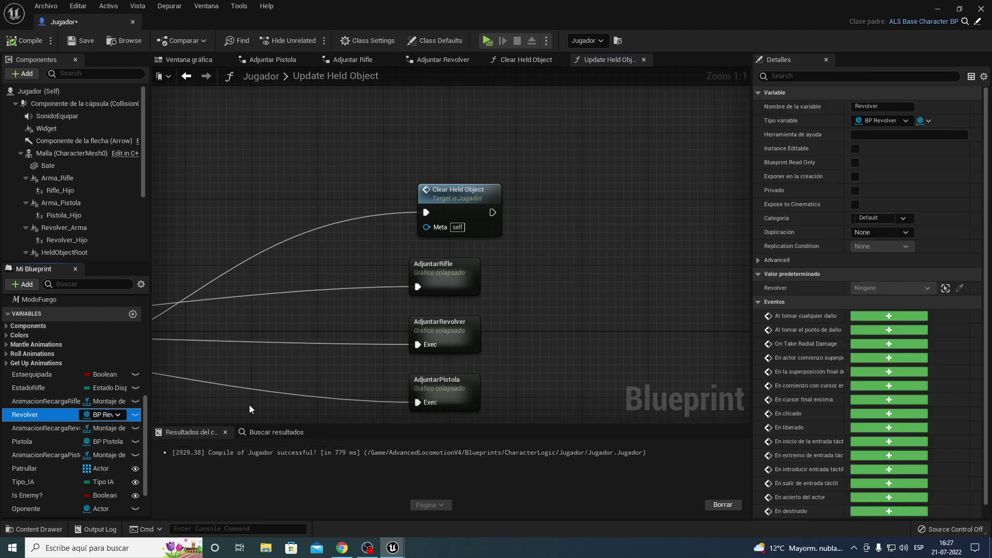
{"action": "key", "text": "Delete"}
{"action": "left_click", "coordinate": [537, 302]}
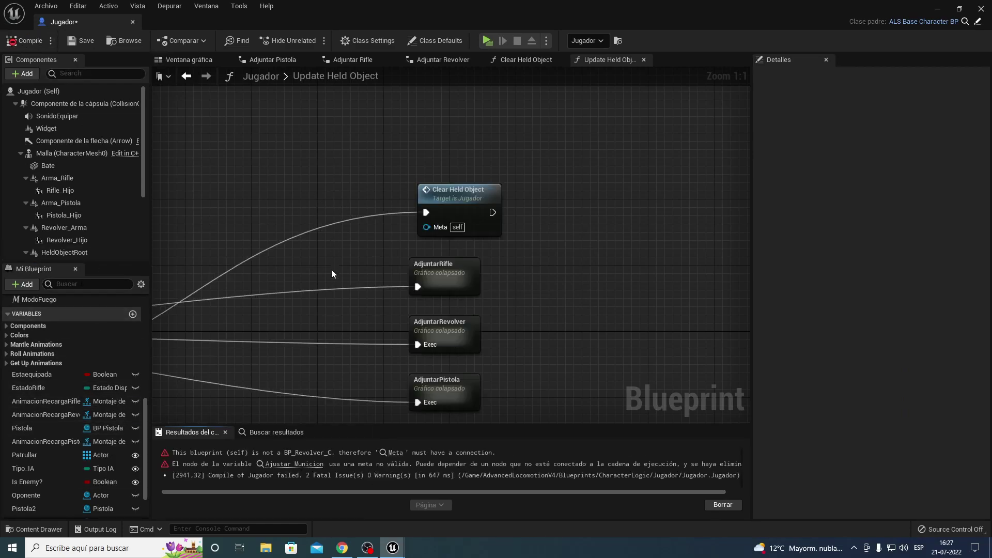
Delete the revolver ammo and pistol ammo events with their setters and Pistola getter
{"action": "left_click", "coordinate": [288, 465]}
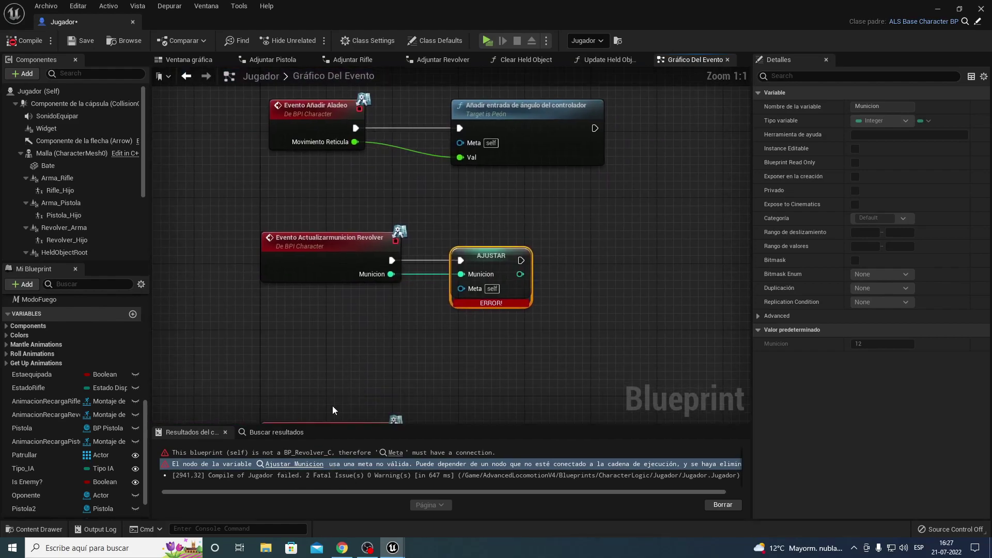
{"action": "left_click_drag", "start_coordinate": [235, 342], "coordinate": [588, 221]}
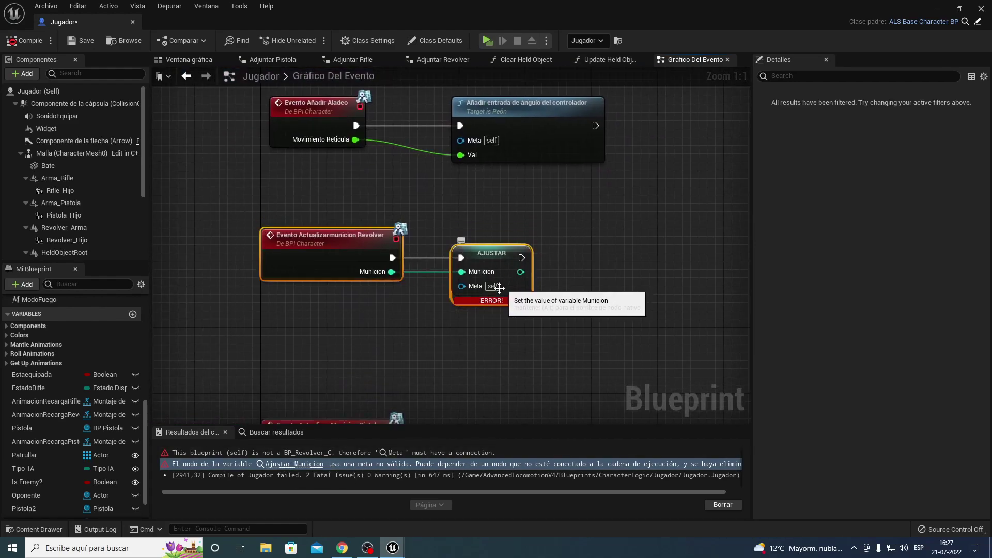
{"action": "key", "text": "Delete"}
{"action": "right_click_drag", "start_coordinate": [349, 255], "coordinate": [334, 287]}
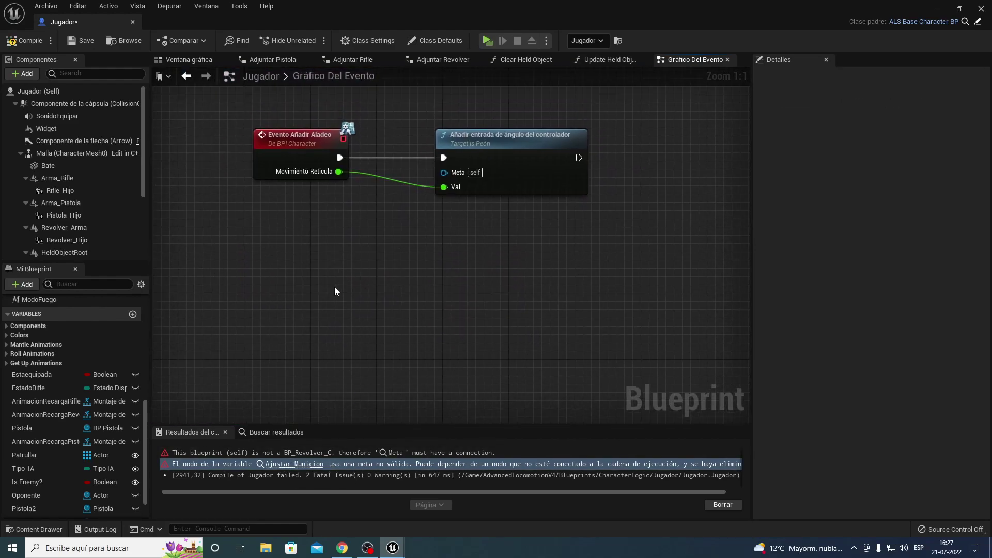
{"action": "scroll", "coordinate": [334, 287], "scroll_direction": "down", "scroll_amount": 3}
{"action": "right_click_drag", "start_coordinate": [255, 263], "coordinate": [280, 217]}
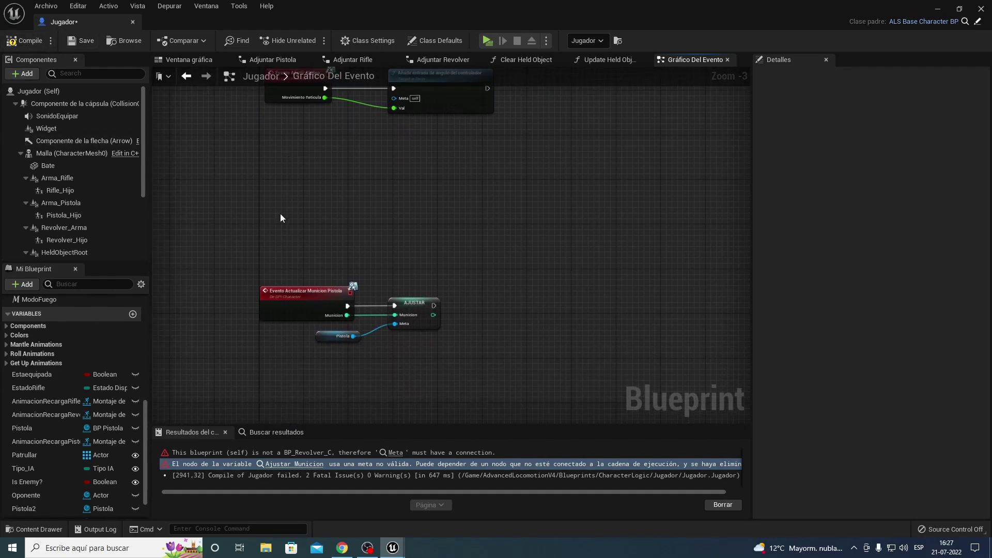
{"action": "scroll", "coordinate": [262, 296], "scroll_direction": "up", "scroll_amount": 3}
{"action": "mouse_move", "coordinate": [229, 225]}
{"action": "left_mouse_down"}
{"action": "mouse_move", "coordinate": [510, 405]}
{"action": "mouse_move", "coordinate": [560, 396]}
{"action": "left_mouse_up"}
{"action": "key", "text": "Delete"}
Delete the Aladeo event with its yaw-input node and the Estado Rifle event with its setter
{"action": "right_click_drag", "start_coordinate": [405, 182], "coordinate": [339, 396]}
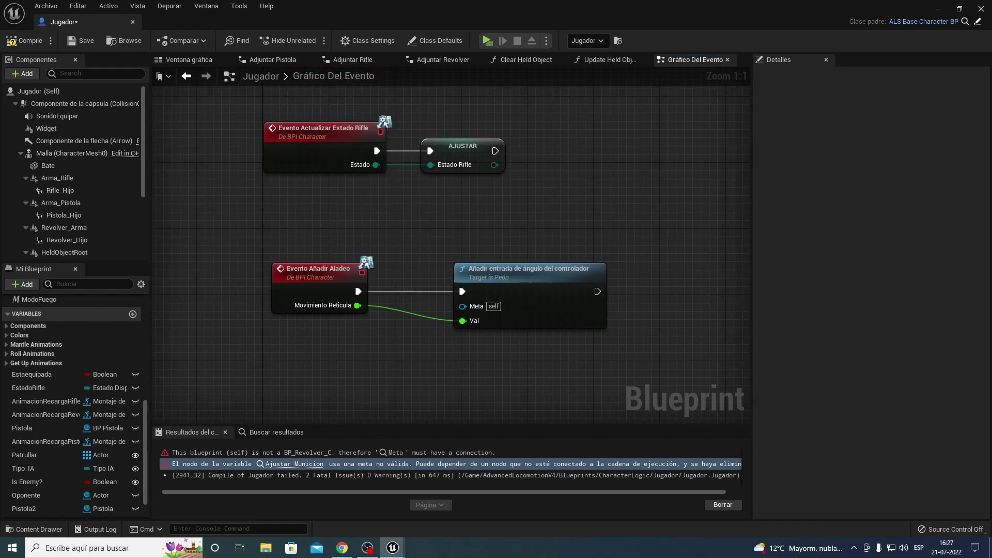
{"action": "left_click_drag", "start_coordinate": [238, 382], "coordinate": [572, 260]}
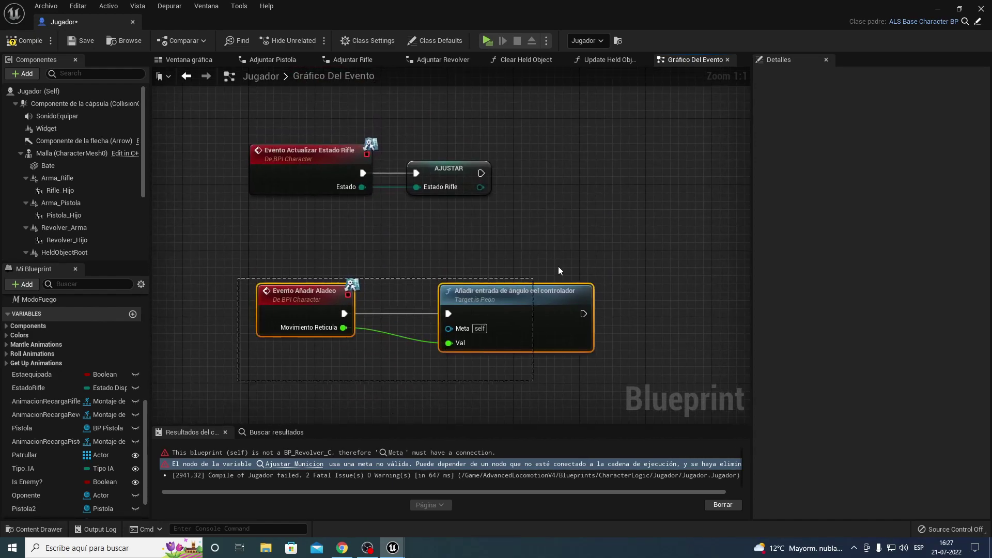
{"action": "key", "text": "Delete"}
{"action": "right_click_drag", "start_coordinate": [334, 239], "coordinate": [345, 328]}
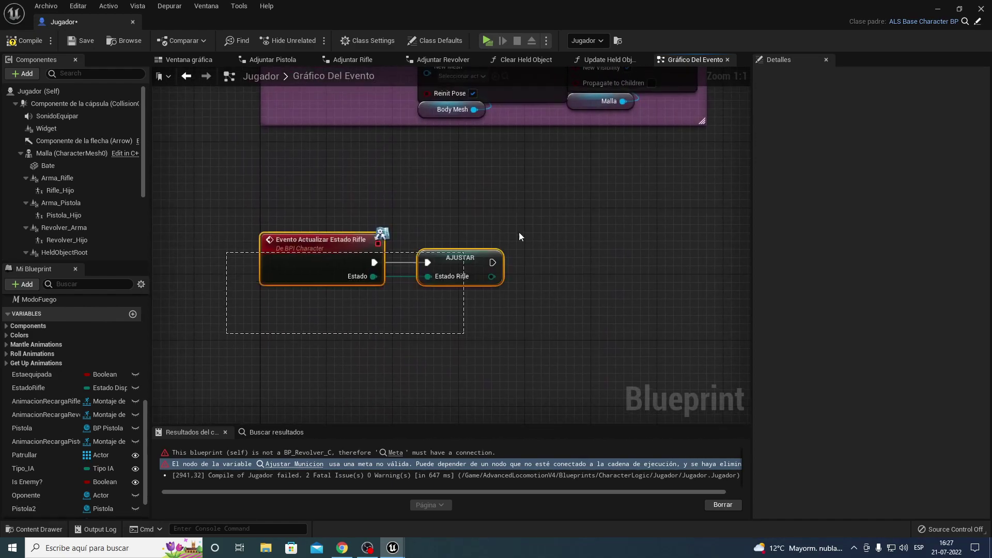
{"action": "left_click_drag", "start_coordinate": [256, 345], "coordinate": [566, 223]}
{"action": "key", "text": "Delete"}
{"action": "right_click_drag", "start_coordinate": [385, 175], "coordinate": [316, 394]}
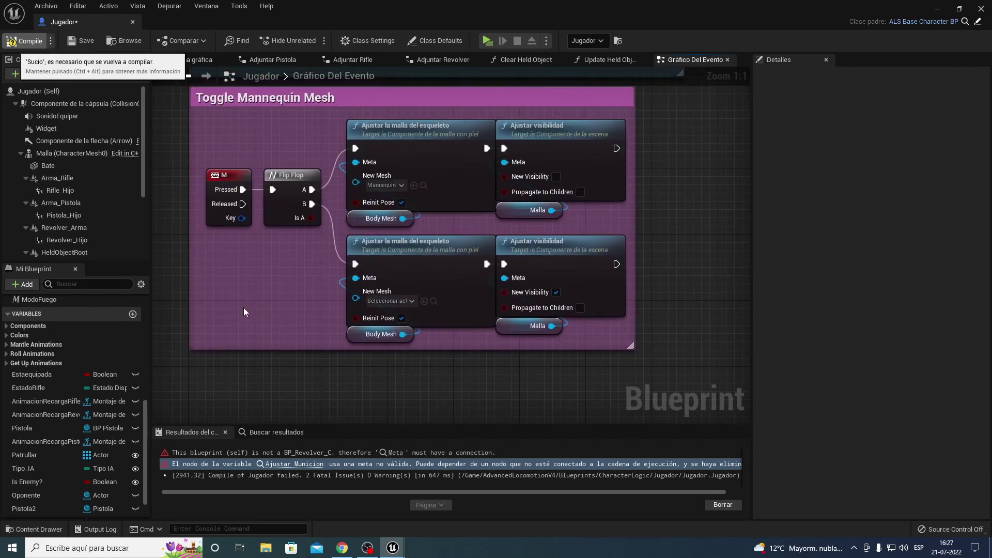
Compile, then delete Pistola, AnimacionRecargaPistola, the revolver reload animation, AnimacionRecargaRifle and EstadoRifle variables
{"action": "key", "text": "F7"}
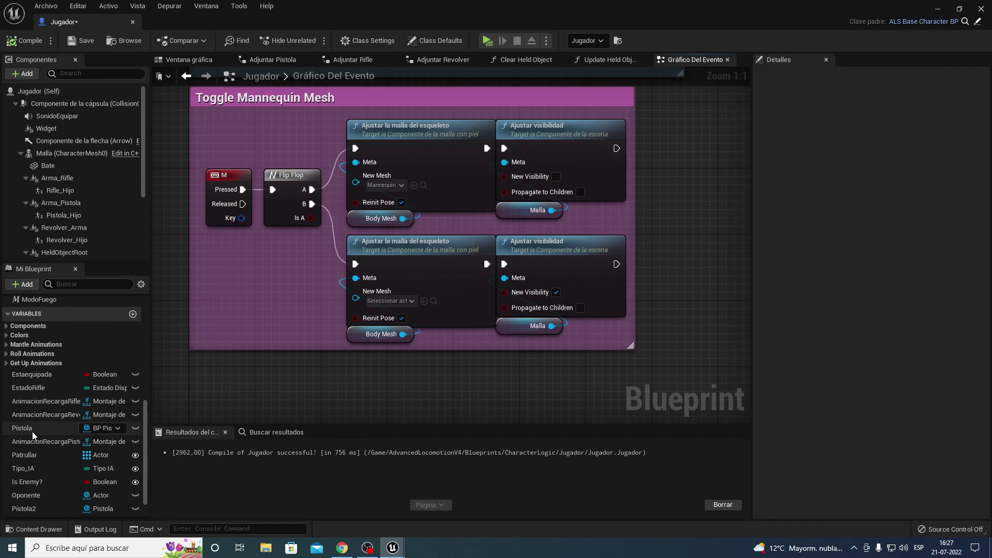
{"action": "left_click", "coordinate": [32, 432]}
{"action": "key", "text": "Delete"}
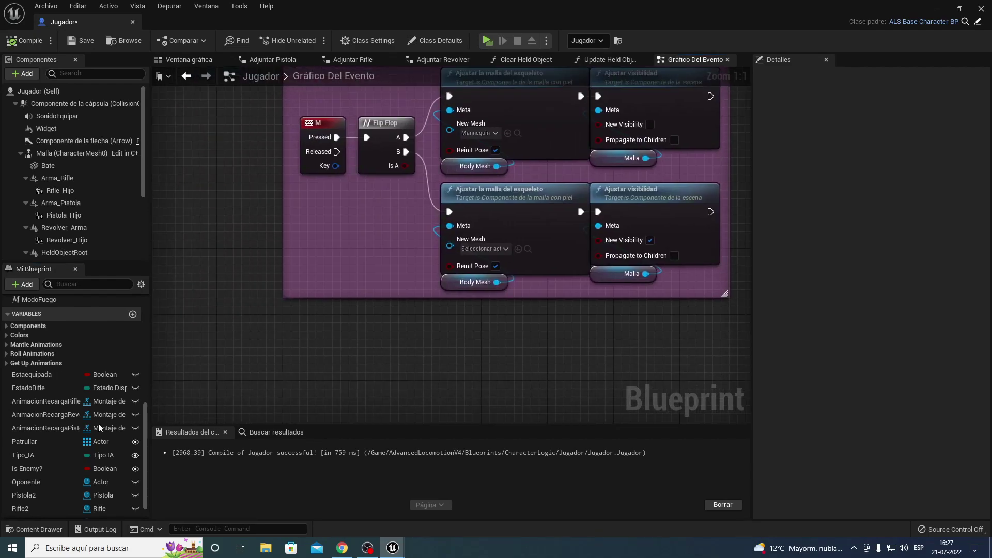
{"action": "left_click", "coordinate": [36, 446]}
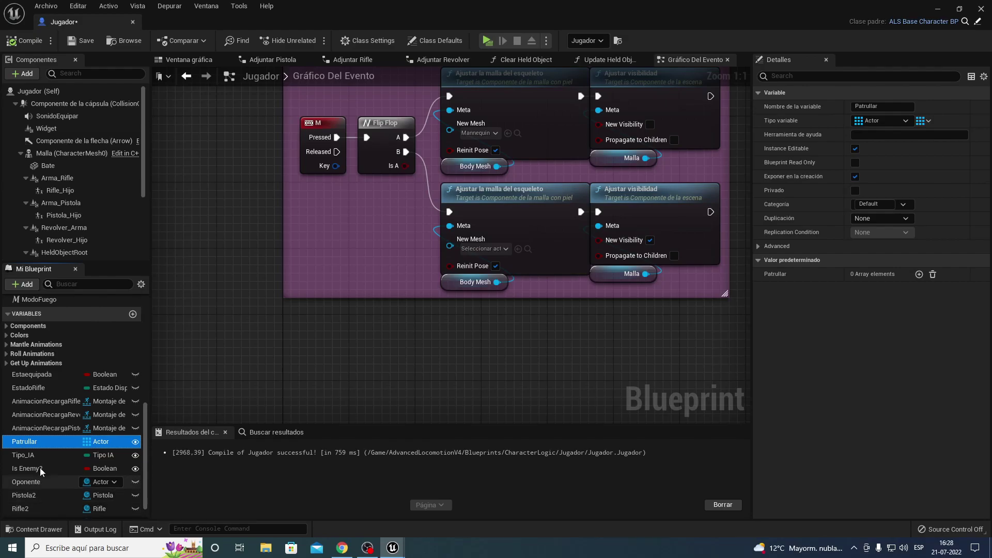
{"action": "left_click", "coordinate": [32, 426]}
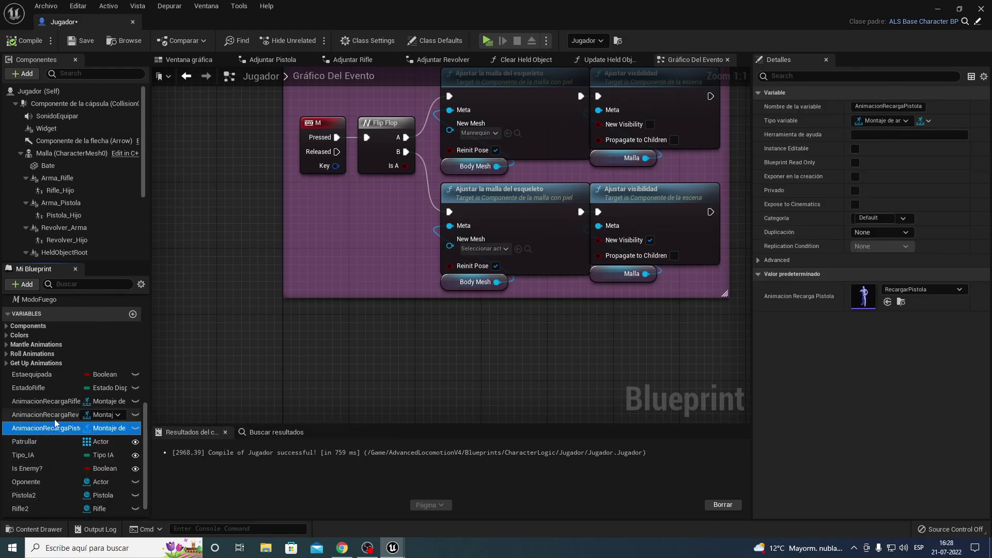
{"action": "key", "text": "Delete"}
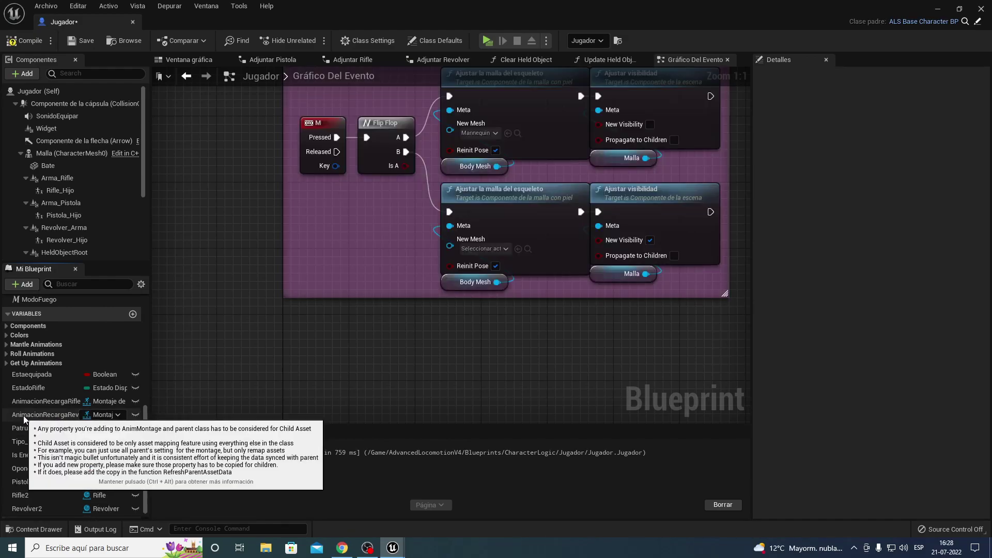
{"action": "left_click", "coordinate": [24, 417]}
{"action": "key", "text": "Delete"}
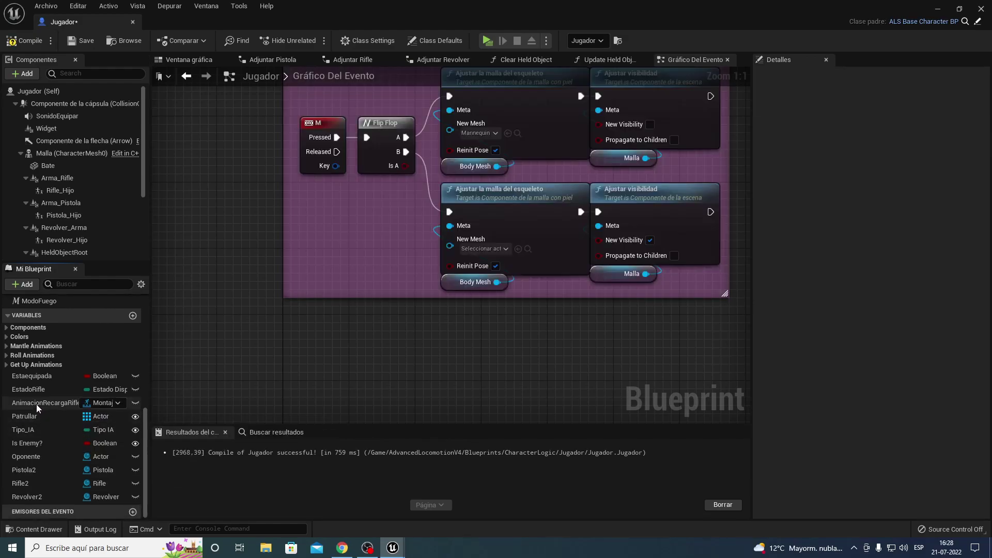
{"action": "left_click", "coordinate": [36, 404]}
{"action": "key", "text": "Delete"}
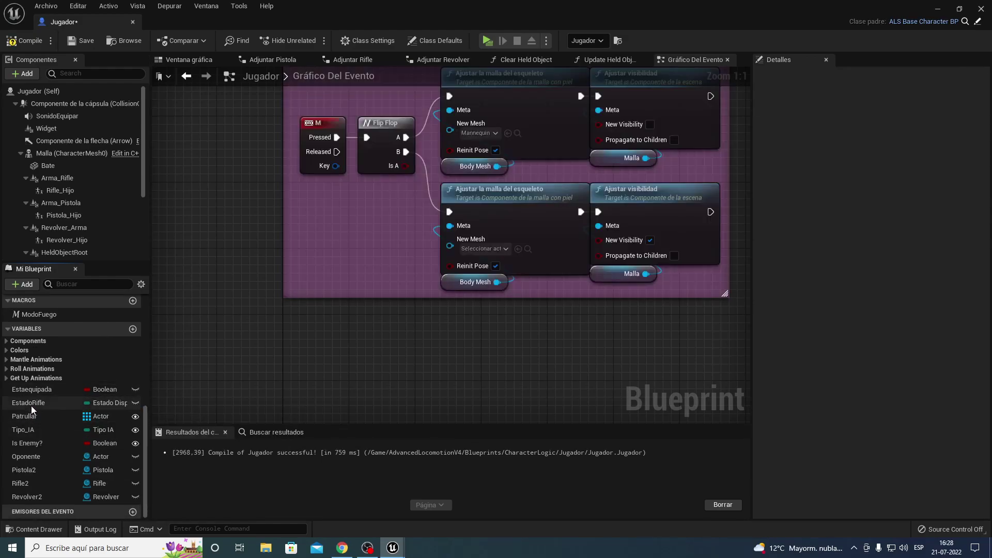
{"action": "left_click", "coordinate": [31, 405]}
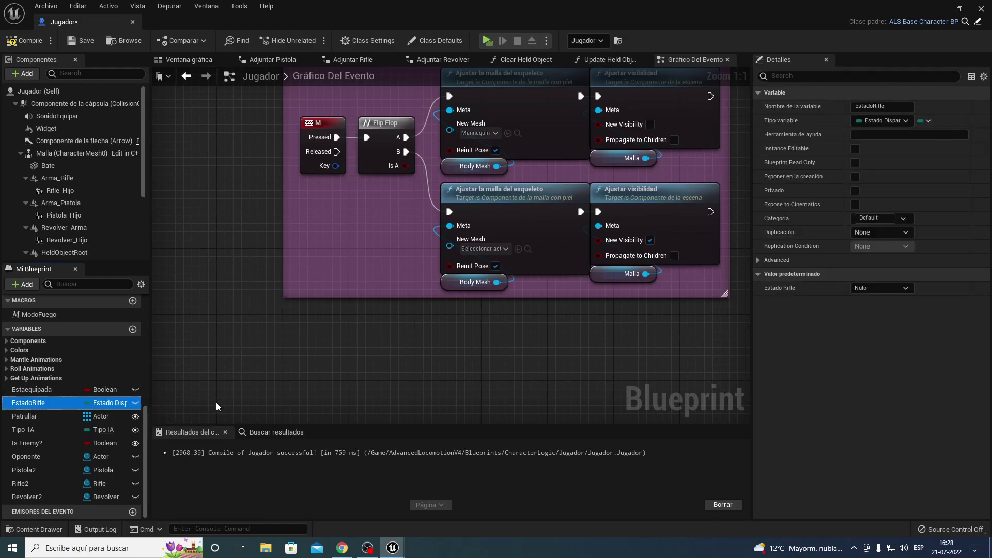
{"action": "key", "text": "Delete"}
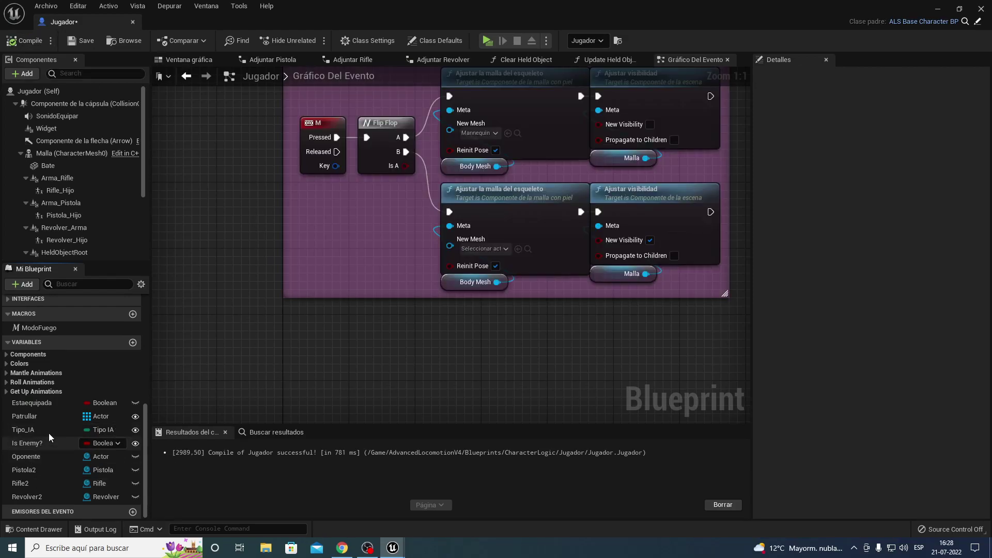
Review the remaining Oponente, Pistola2, Rifle2, Revolver2, Patrullar and Estaequipada variables
{"action": "left_click", "coordinate": [42, 459]}
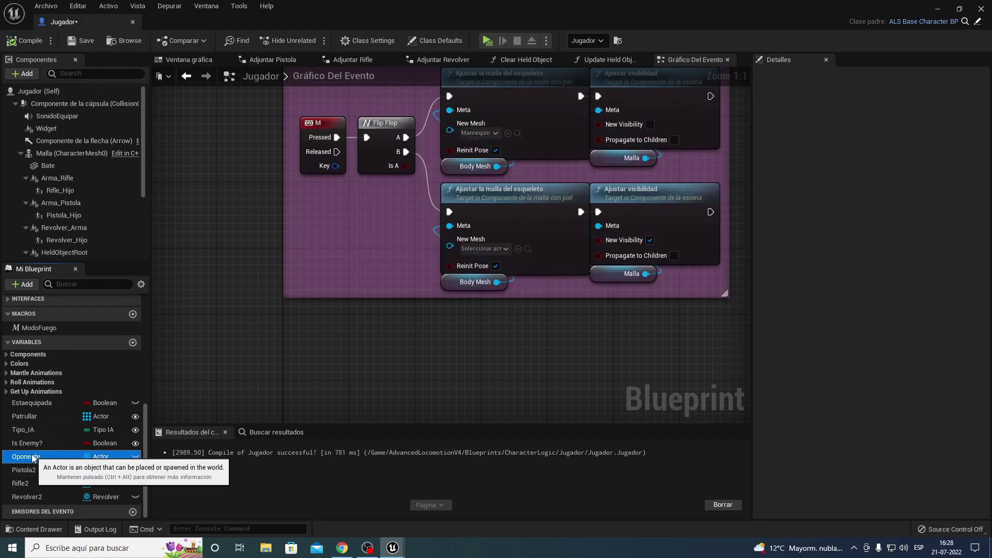
{"action": "left_click", "coordinate": [30, 471]}
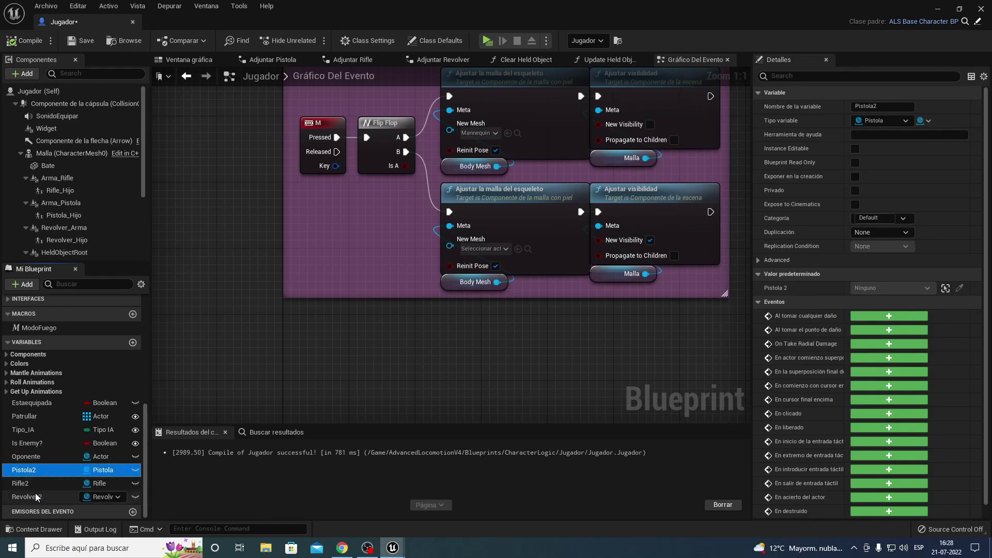
{"action": "left_click", "coordinate": [33, 485]}
{"action": "left_click", "coordinate": [21, 498]}
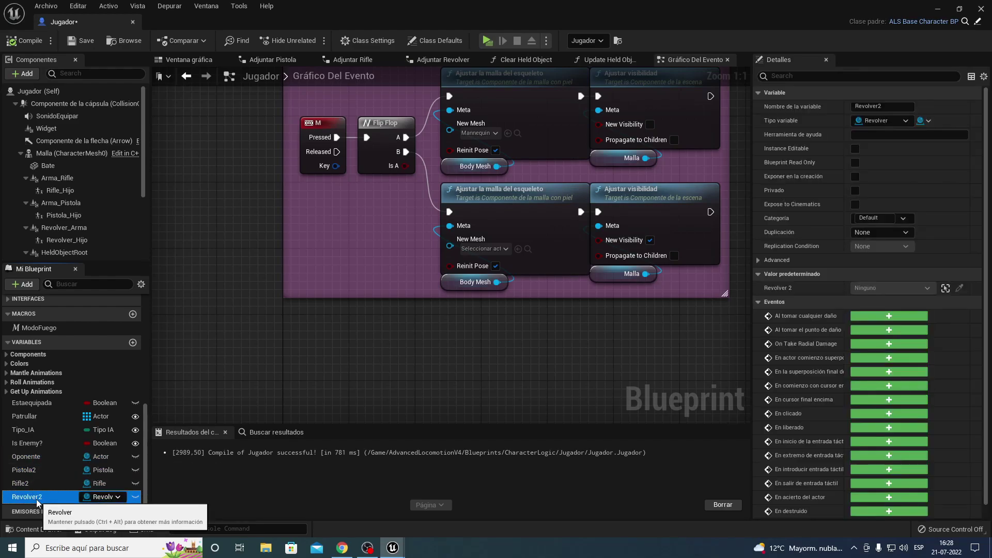
{"action": "left_click", "coordinate": [34, 417]}
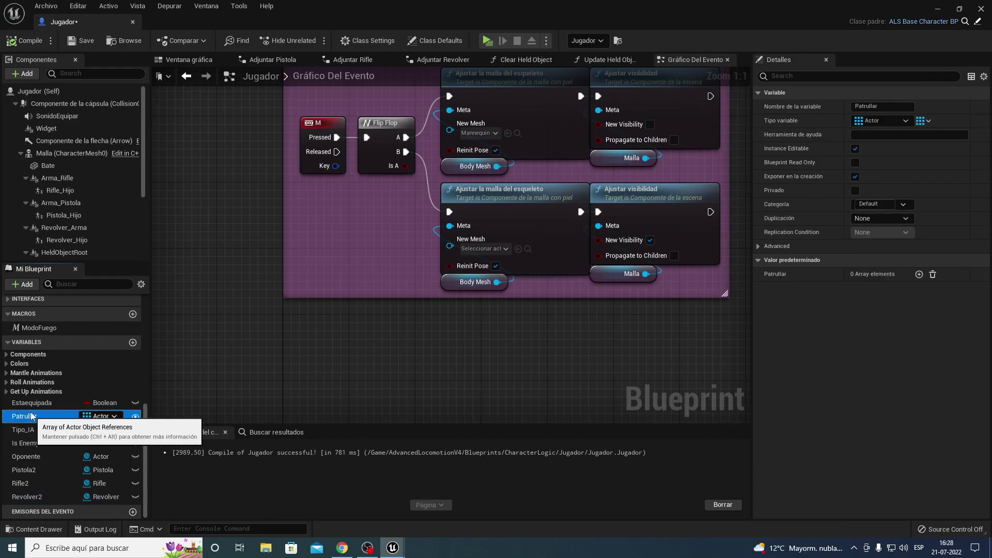
{"action": "left_click", "coordinate": [33, 404]}
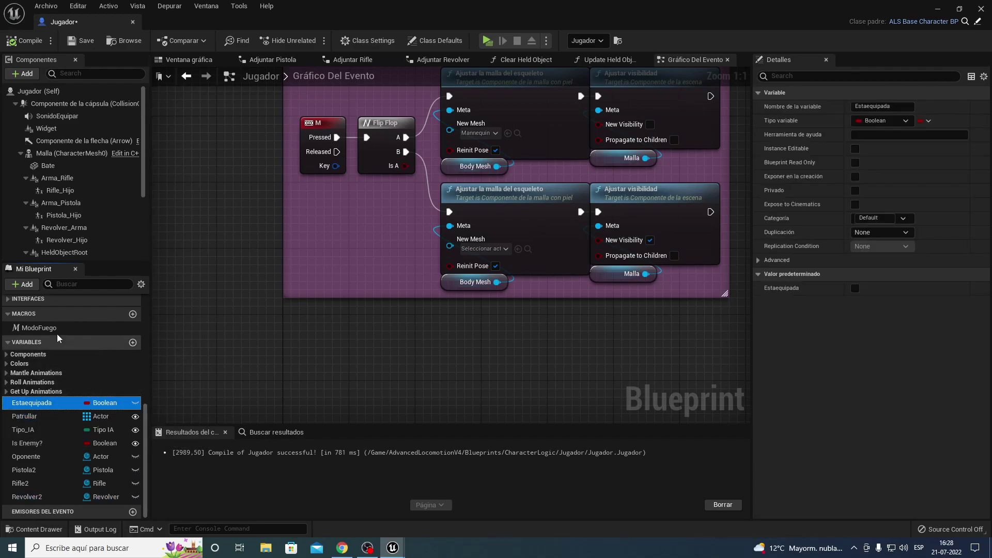
{"action": "scroll", "coordinate": [57, 334], "scroll_direction": "up", "scroll_amount": 2}
Inspect the ModoFuego macro and the Obtener Ubicacion Objetivo and Obtener Socker Arma function graphs
{"action": "double_click", "coordinate": [54, 378]}
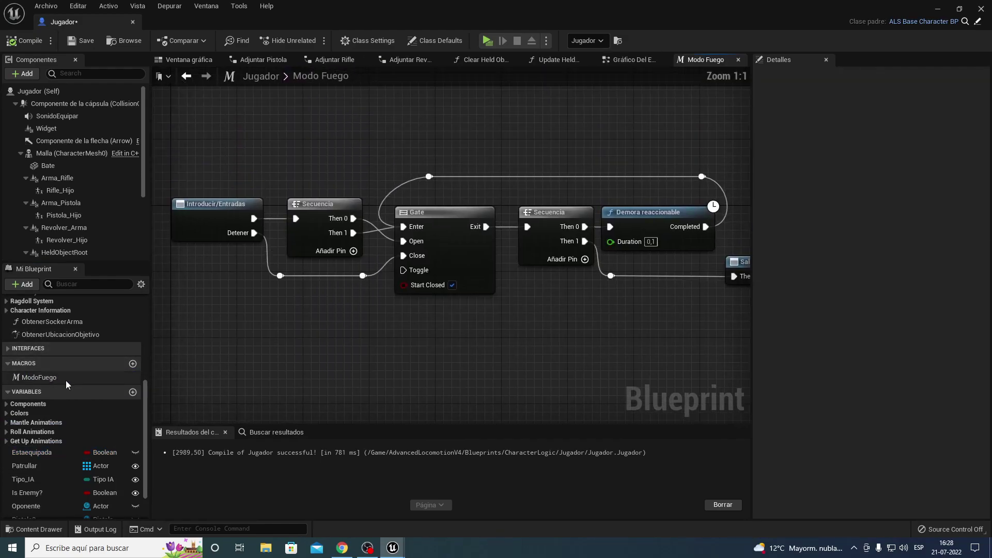
{"action": "left_click_drag", "start_coordinate": [207, 195], "coordinate": [310, 243]}
{"action": "right_click_drag", "start_coordinate": [416, 371], "coordinate": [271, 356]}
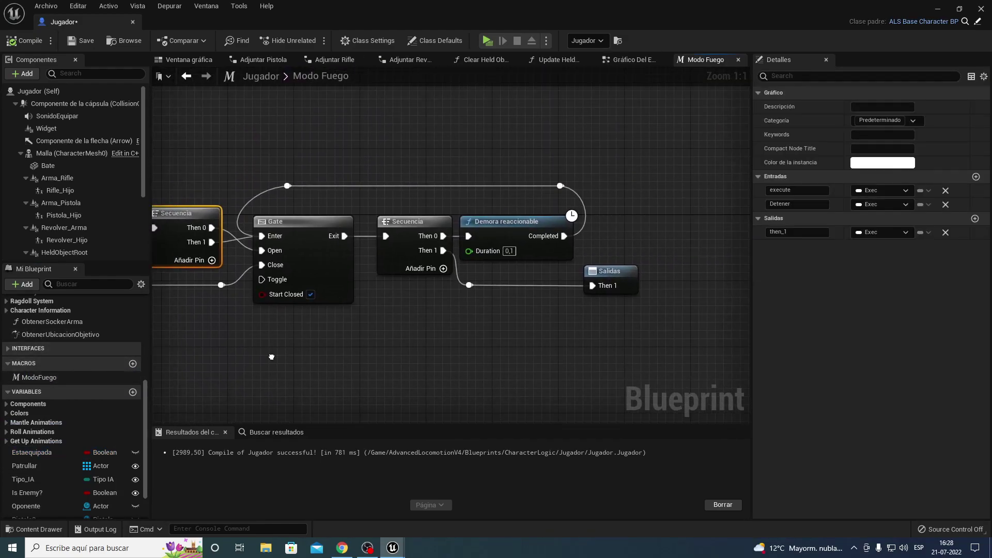
{"action": "double_click", "coordinate": [43, 335]}
{"action": "right_click_drag", "start_coordinate": [248, 222], "coordinate": [220, 333]}
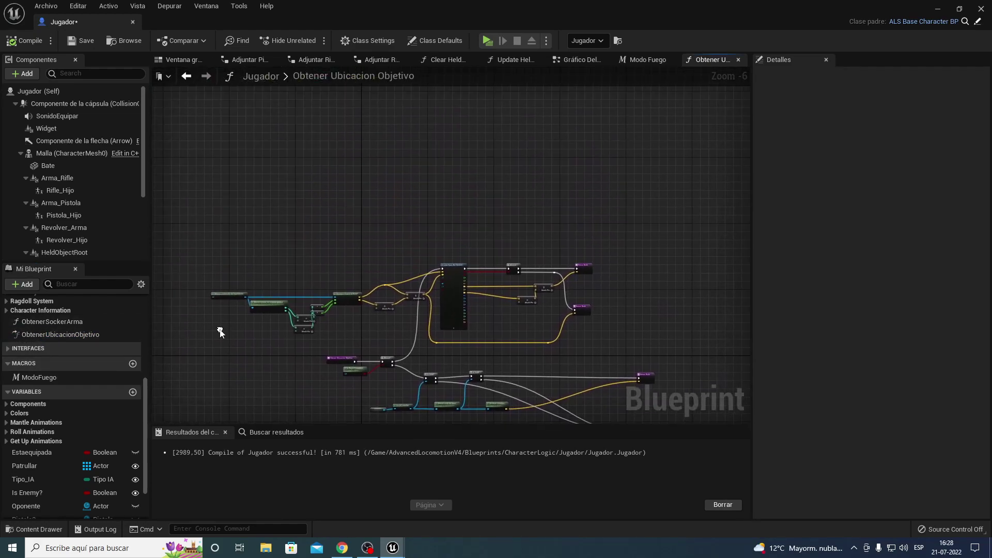
{"action": "double_click", "coordinate": [49, 321]}
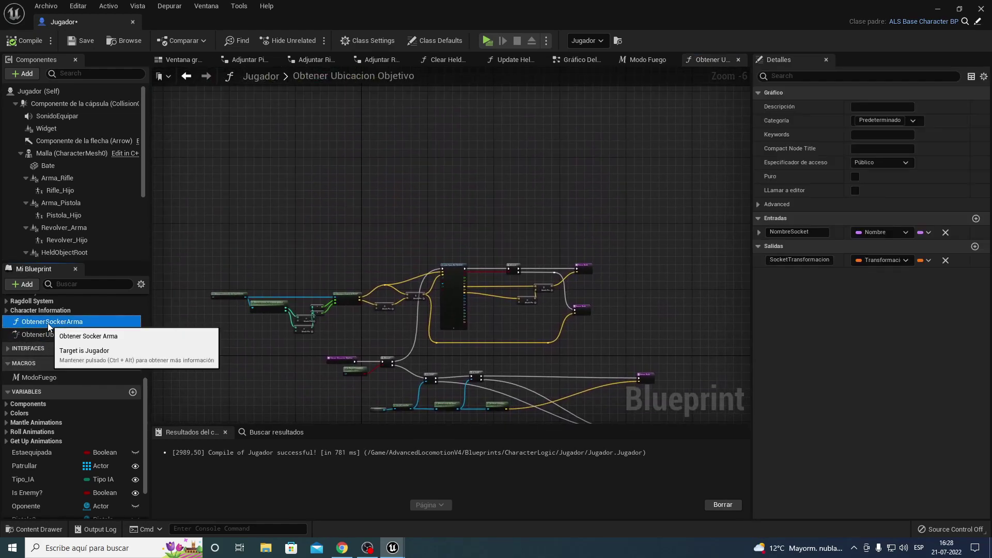
{"action": "right_click_drag", "start_coordinate": [382, 323], "coordinate": [345, 317]}
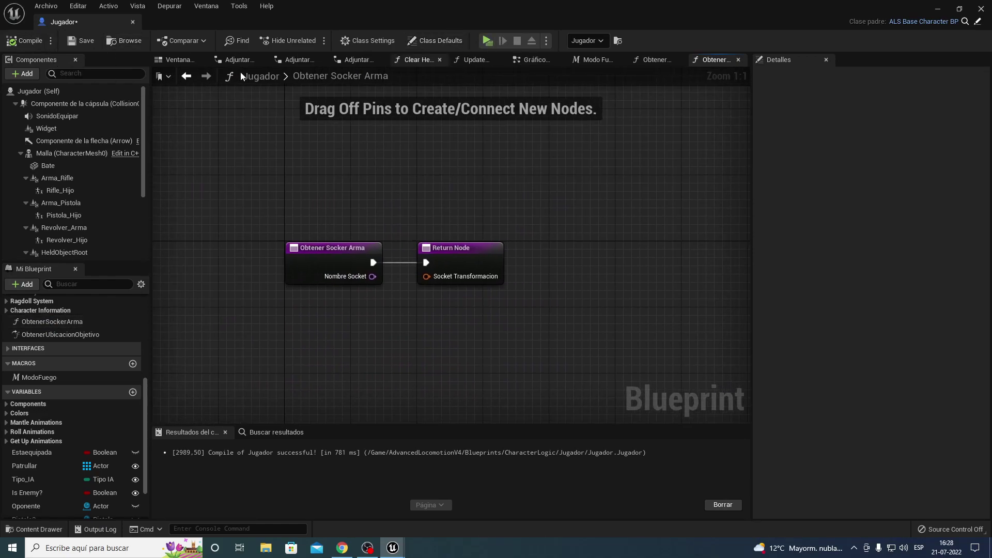
Close all other graph tabs and open the Armas graph at the Equipar Rifle nodes
{"action": "right_click", "coordinate": [182, 63]}
{"action": "left_click", "coordinate": [243, 126]}
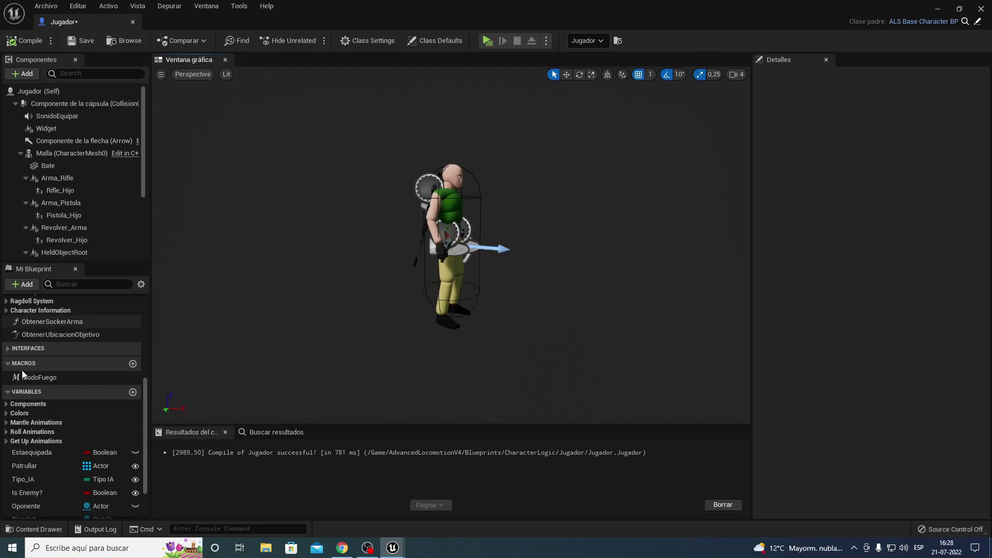
{"action": "scroll", "coordinate": [39, 345], "scroll_direction": "up", "scroll_amount": 3}
{"action": "scroll", "coordinate": [45, 345], "scroll_direction": "up", "scroll_amount": 3}
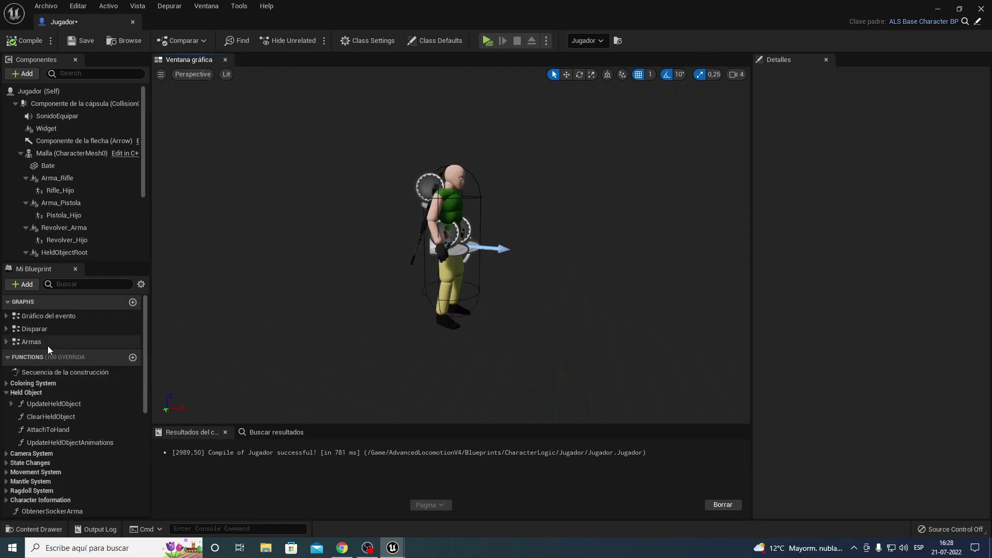
{"action": "double_click", "coordinate": [45, 342]}
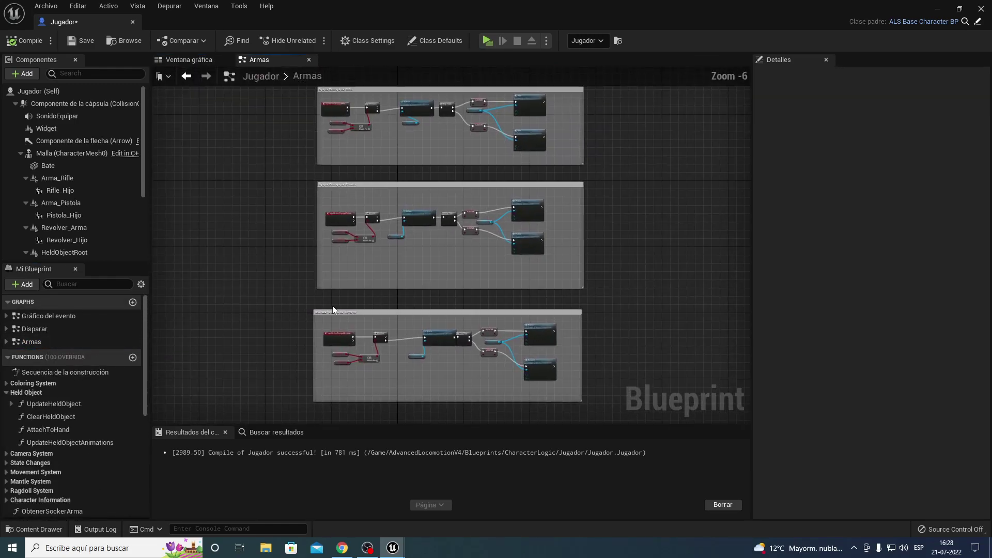
{"action": "scroll", "coordinate": [288, 303], "scroll_direction": "up", "scroll_amount": 4}
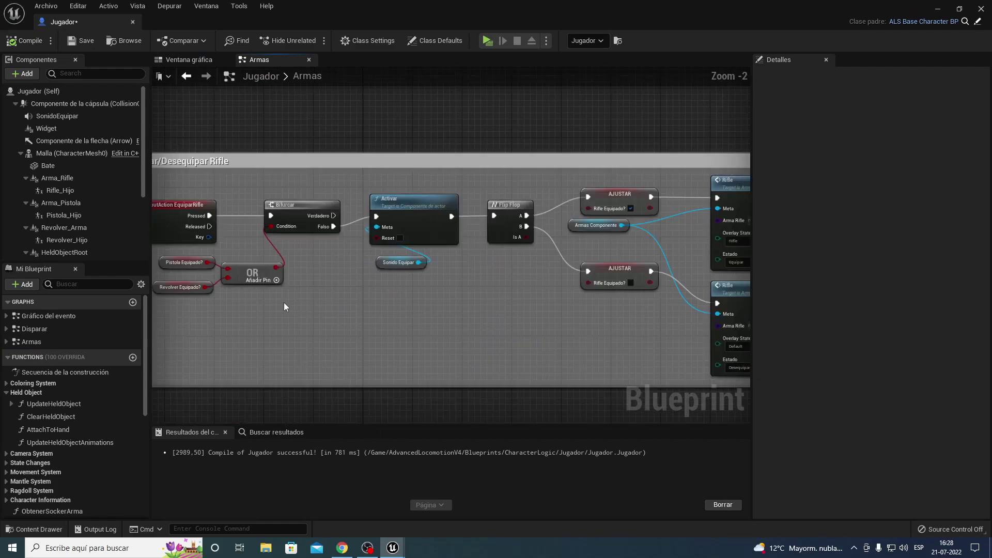
Open the Disparar graph and follow its BeginPlay chain through Initialize, Desactivar and AJUSTAR
{"action": "double_click", "coordinate": [37, 328]}
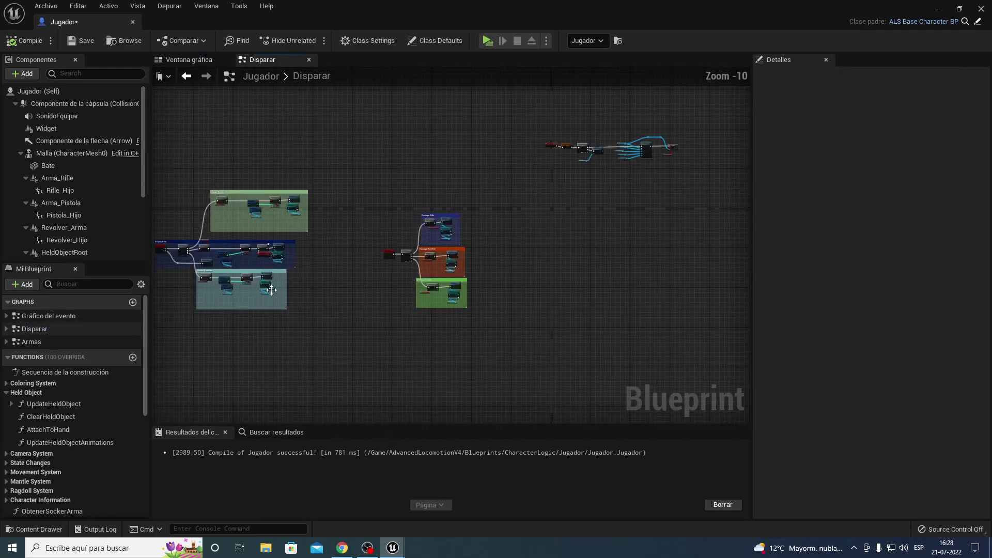
{"action": "mouse_move", "coordinate": [286, 290]}
{"action": "right_mouse_down"}
{"action": "mouse_move", "coordinate": [306, 259]}
{"action": "mouse_move", "coordinate": [194, 337]}
{"action": "right_mouse_up"}
{"action": "scroll", "coordinate": [296, 271], "scroll_direction": "up", "scroll_amount": 6}
{"action": "scroll", "coordinate": [201, 338], "scroll_direction": "up", "scroll_amount": 2}
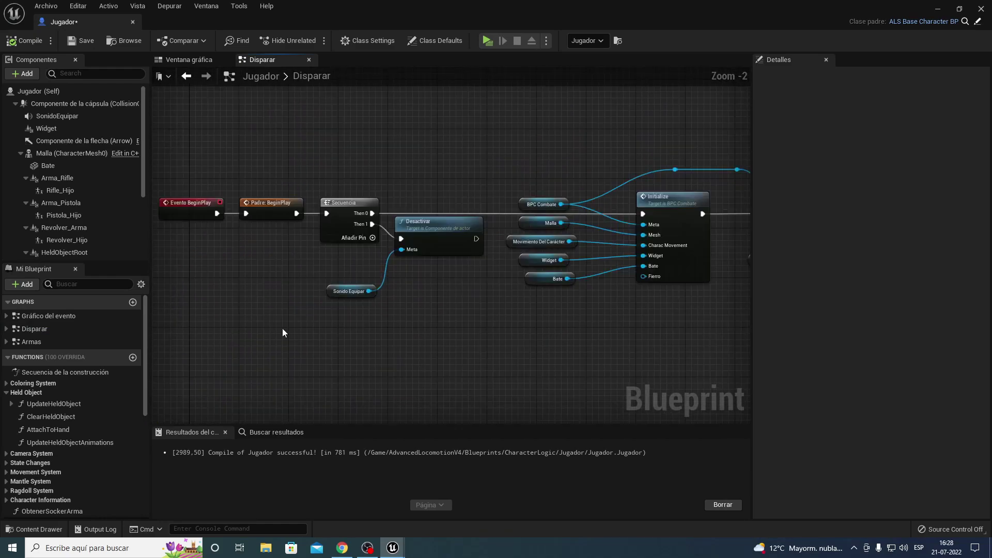
{"action": "right_click_drag", "start_coordinate": [284, 332], "coordinate": [228, 335]}
{"action": "mouse_move", "coordinate": [399, 332]}
{"action": "right_mouse_down"}
{"action": "mouse_move", "coordinate": [242, 355]}
{"action": "mouse_move", "coordinate": [499, 350]}
{"action": "right_mouse_up"}
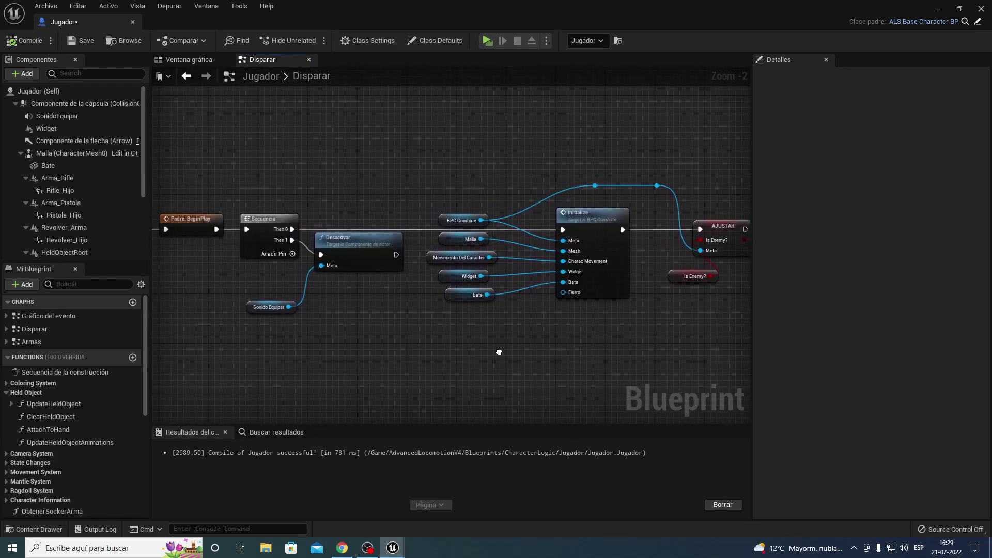
{"action": "scroll", "coordinate": [355, 345], "scroll_direction": "up", "scroll_amount": 1}
{"action": "scroll", "coordinate": [355, 345], "scroll_direction": "up", "scroll_amount": 1}
{"action": "right_click_drag", "start_coordinate": [274, 293], "coordinate": [252, 290]}
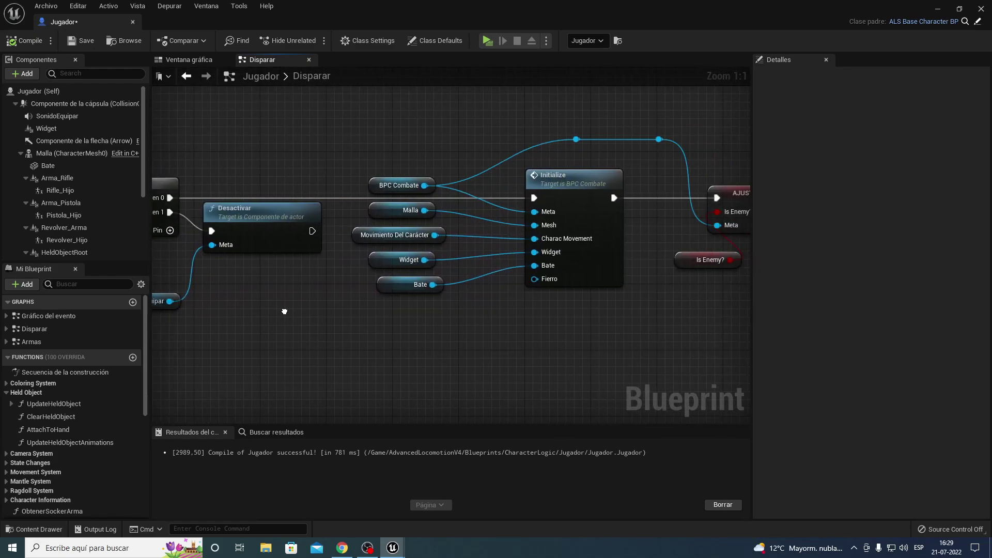
Box-select and cut the entire BeginPlay node chain, then switch to Gráfico del evento
{"action": "left_click_drag", "start_coordinate": [347, 151], "coordinate": [399, 335]}
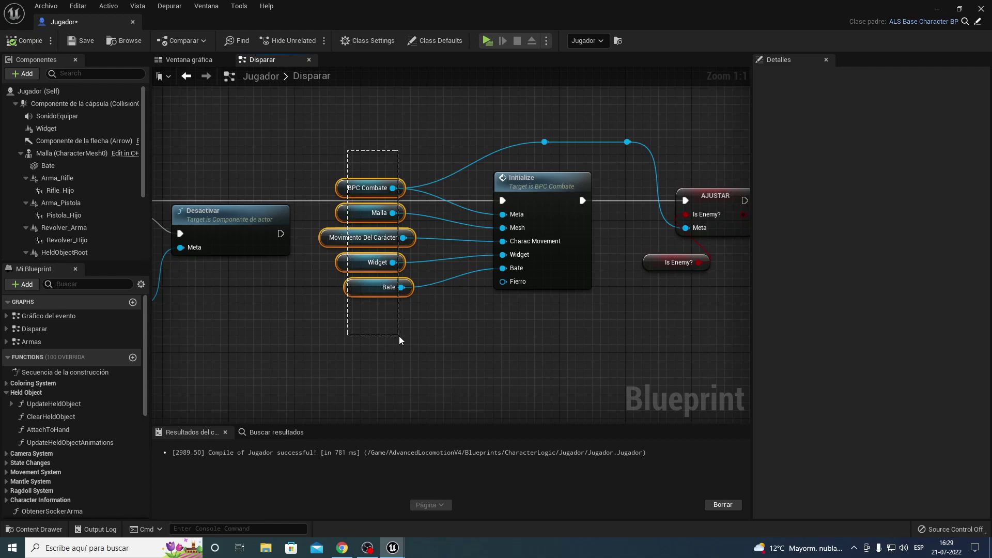
{"action": "scroll", "coordinate": [395, 339], "scroll_direction": "down", "scroll_amount": 1}
{"action": "scroll", "coordinate": [395, 339], "scroll_direction": "down", "scroll_amount": 2}
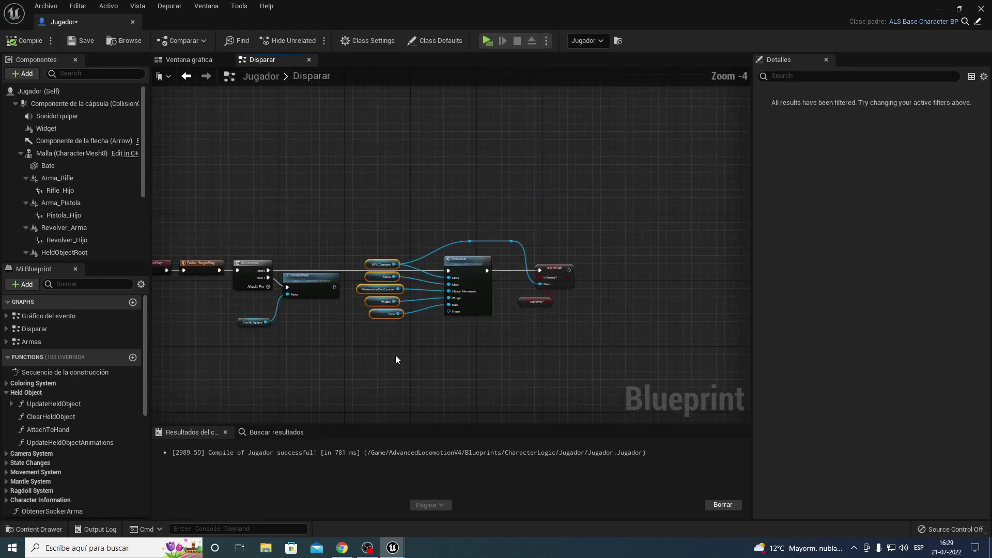
{"action": "scroll", "coordinate": [393, 343], "scroll_direction": "down", "scroll_amount": 1}
{"action": "left_click_drag", "start_coordinate": [262, 350], "coordinate": [680, 212]}
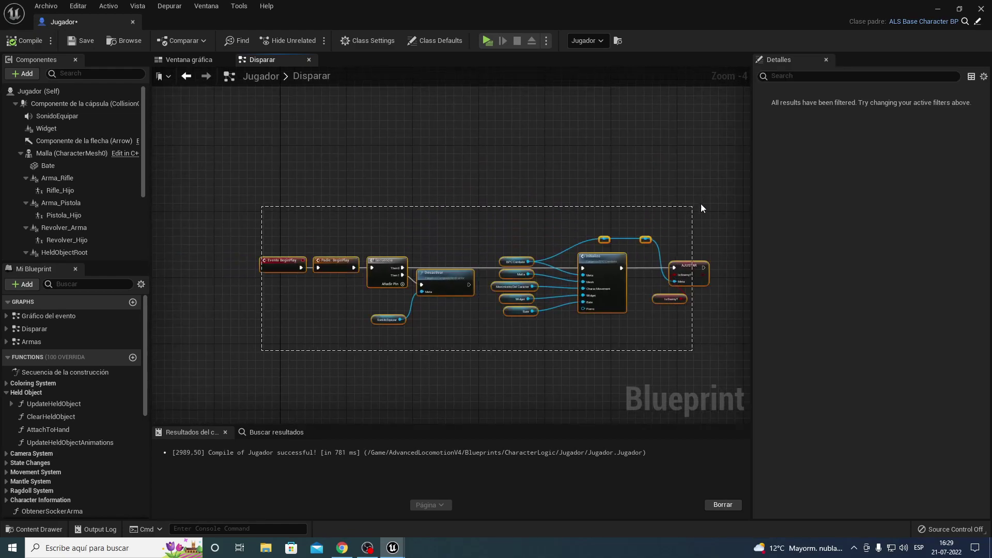
{"action": "right_click", "coordinate": [336, 266]}
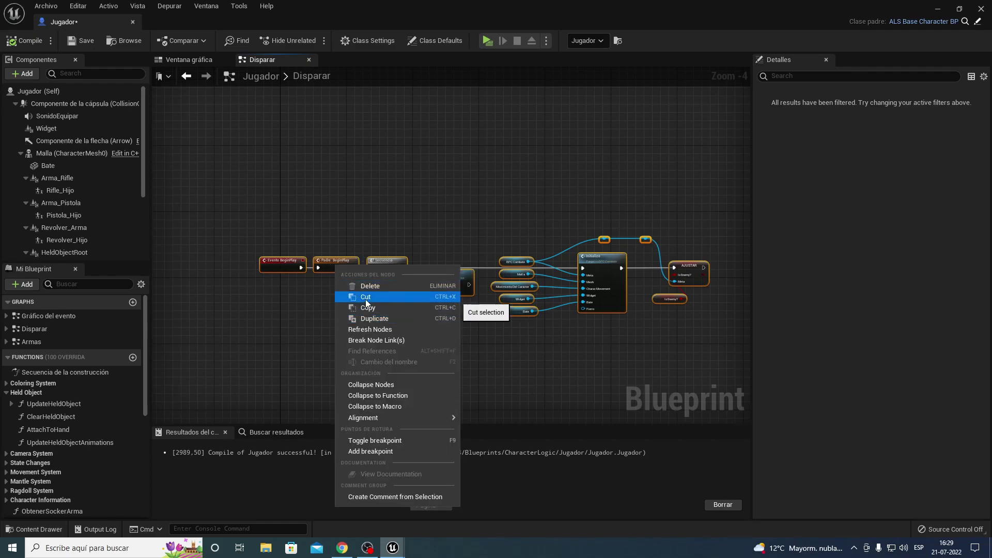
{"action": "left_click", "coordinate": [365, 297]}
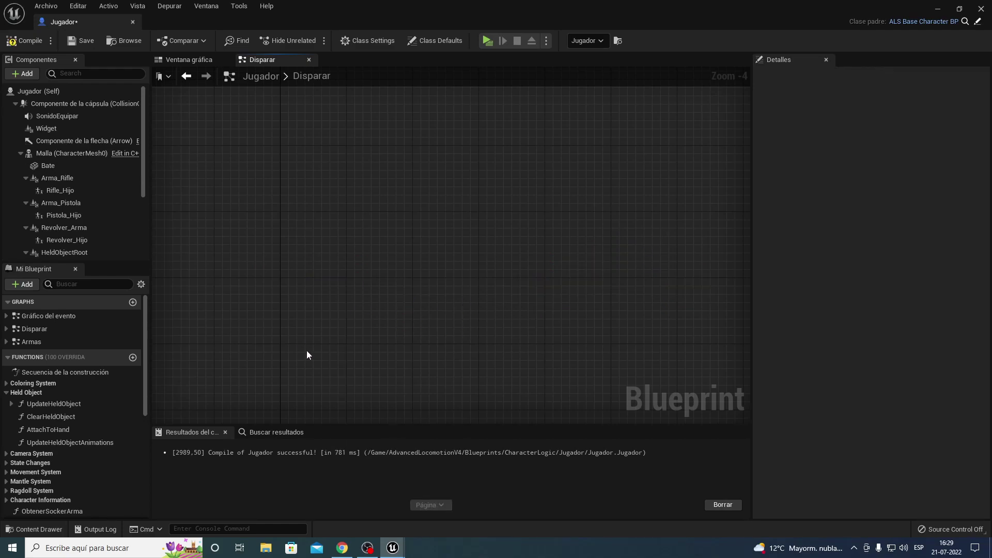
{"action": "double_click", "coordinate": [30, 313]}
{"action": "scroll", "coordinate": [336, 368], "scroll_direction": "up", "scroll_amount": 3}
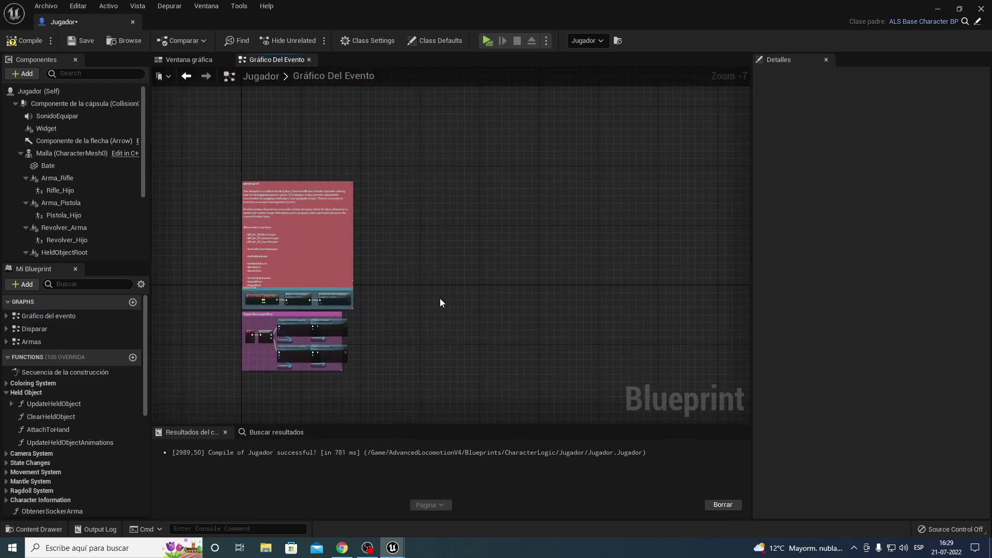
Paste the BeginPlay chain into the event graph and shift it to the right
{"action": "key", "text": "ctrl+v"}
{"action": "left_click_drag", "start_coordinate": [394, 298], "coordinate": [425, 299]}
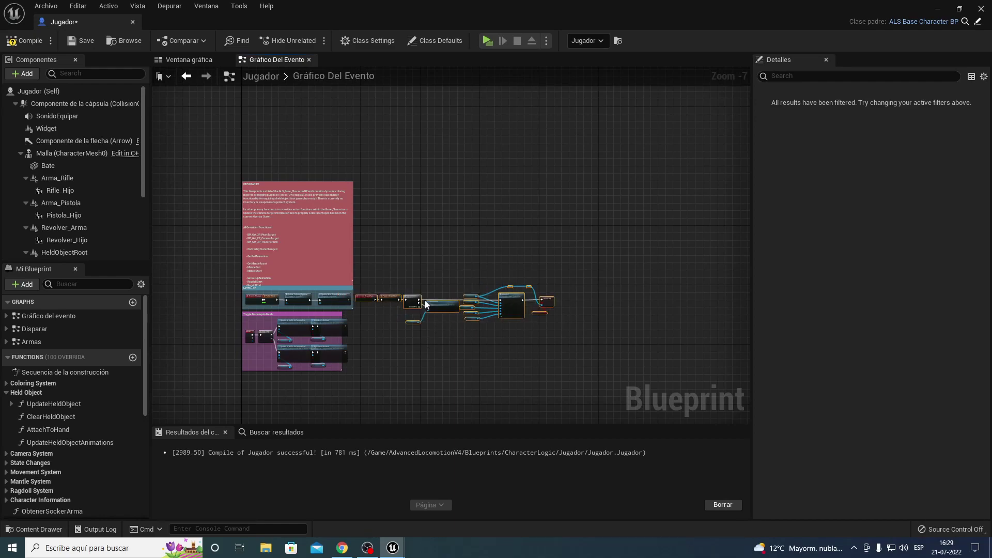
{"action": "scroll", "coordinate": [423, 346], "scroll_direction": "up", "scroll_amount": 1}
Delete Evento En Golpear Bala and all its bullet-hit nodes, then compile and save Jugador
{"action": "mouse_move", "coordinate": [353, 306]}
{"action": "right_mouse_down"}
{"action": "mouse_move", "coordinate": [323, 89]}
{"action": "mouse_move", "coordinate": [339, 253]}
{"action": "right_mouse_up"}
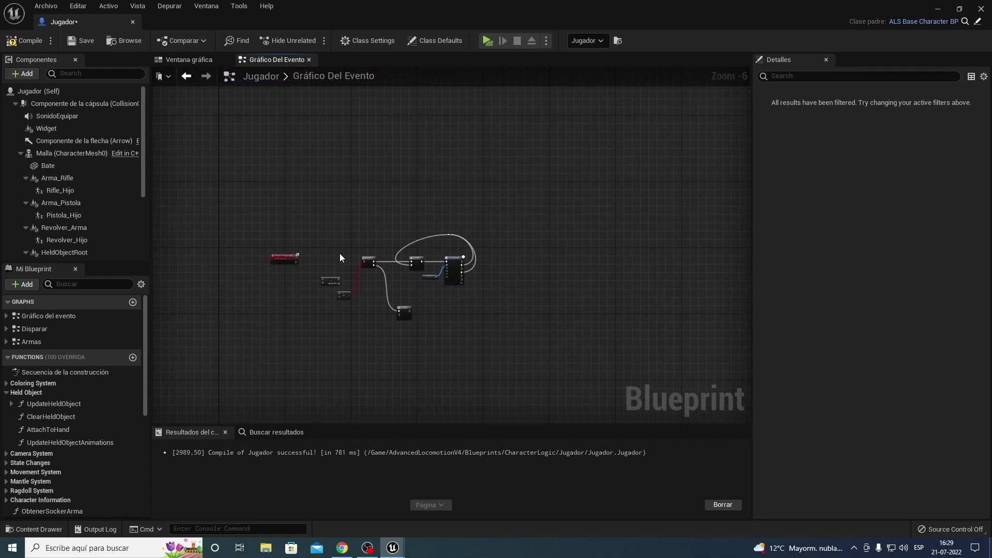
{"action": "scroll", "coordinate": [334, 268], "scroll_direction": "up", "scroll_amount": 3}
{"action": "scroll", "coordinate": [234, 277], "scroll_direction": "up", "scroll_amount": 2}
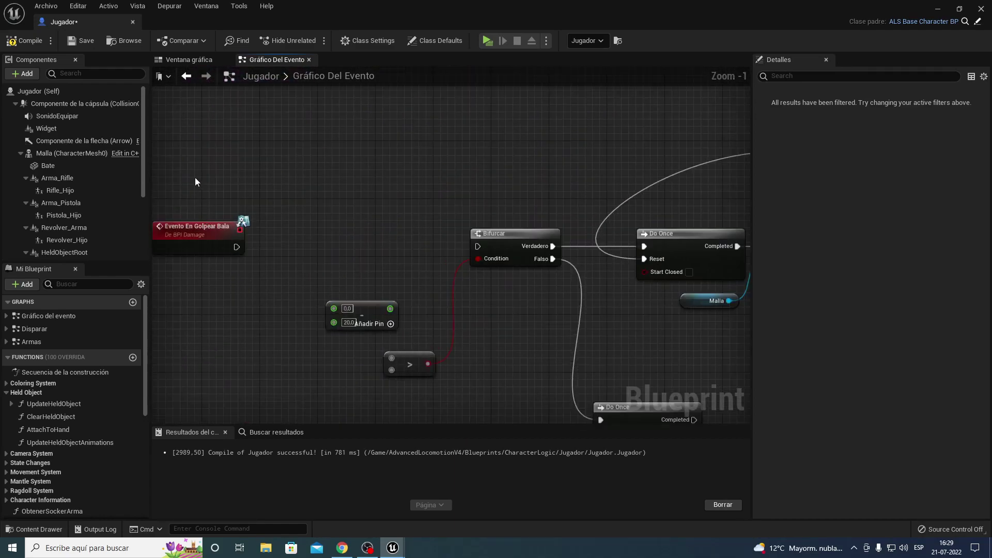
{"action": "left_click_drag", "start_coordinate": [194, 177], "coordinate": [227, 271]}
{"action": "key", "text": "Delete"}
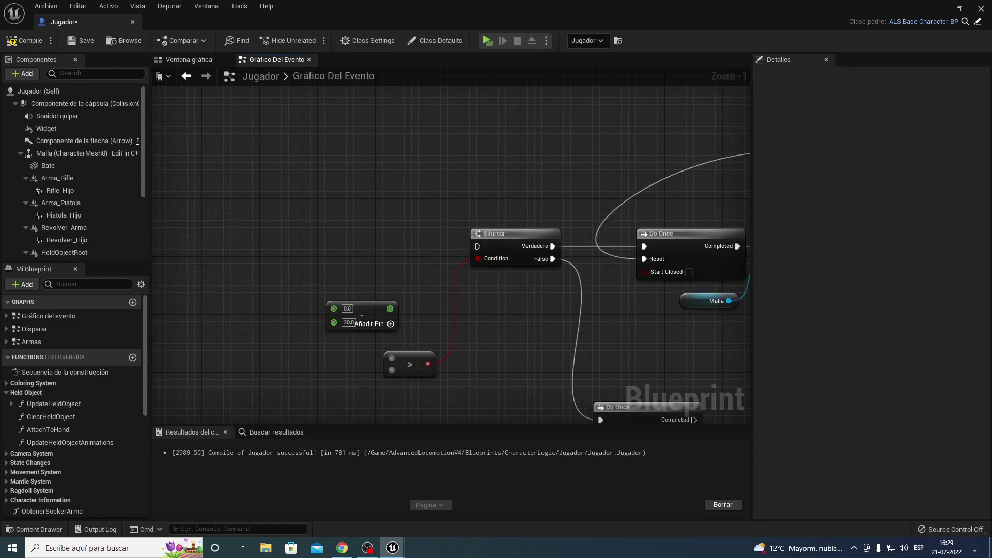
{"action": "scroll", "coordinate": [241, 320], "scroll_direction": "down", "scroll_amount": 3}
{"action": "left_click_drag", "start_coordinate": [241, 343], "coordinate": [639, 157]}
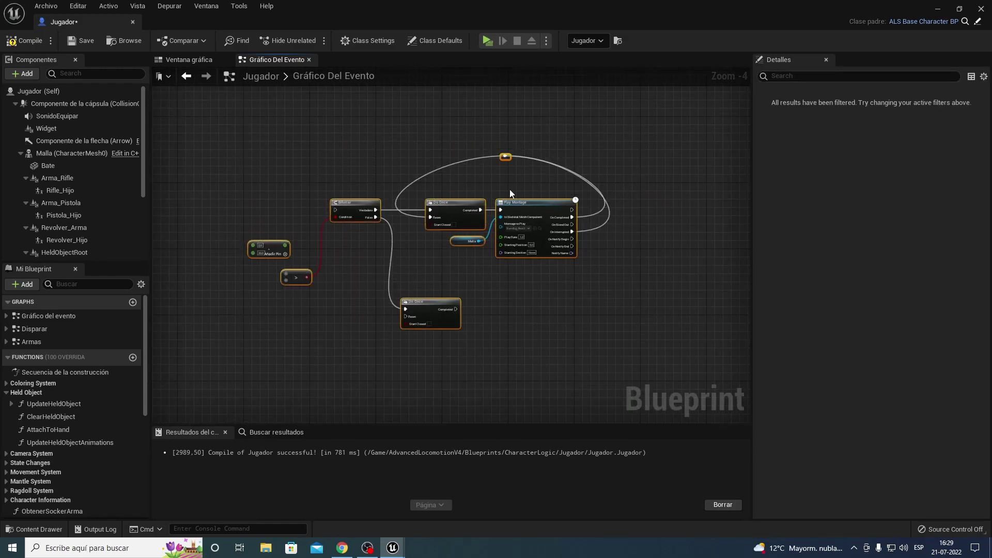
{"action": "key", "text": "Delete"}
{"action": "left_click", "coordinate": [24, 45]}
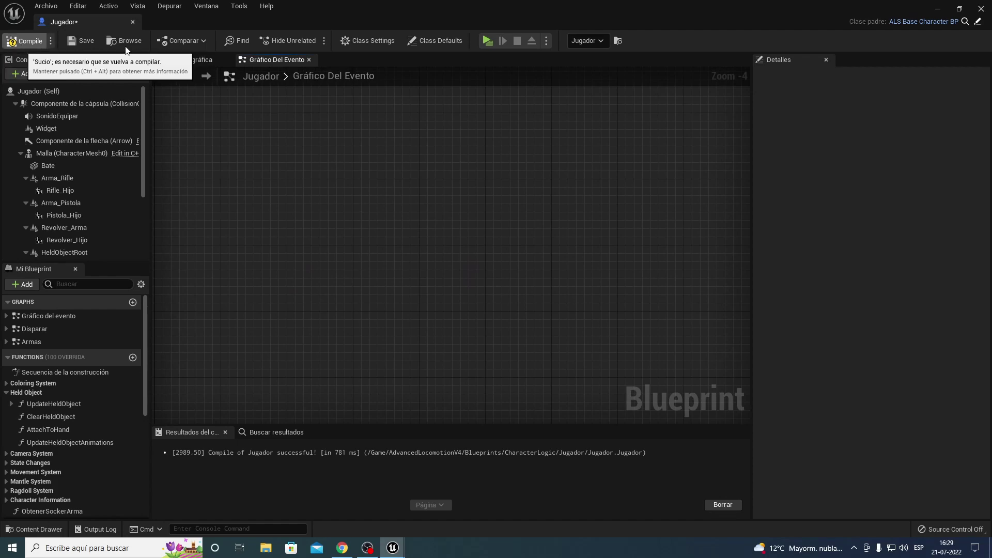
{"action": "left_click", "coordinate": [83, 41]}
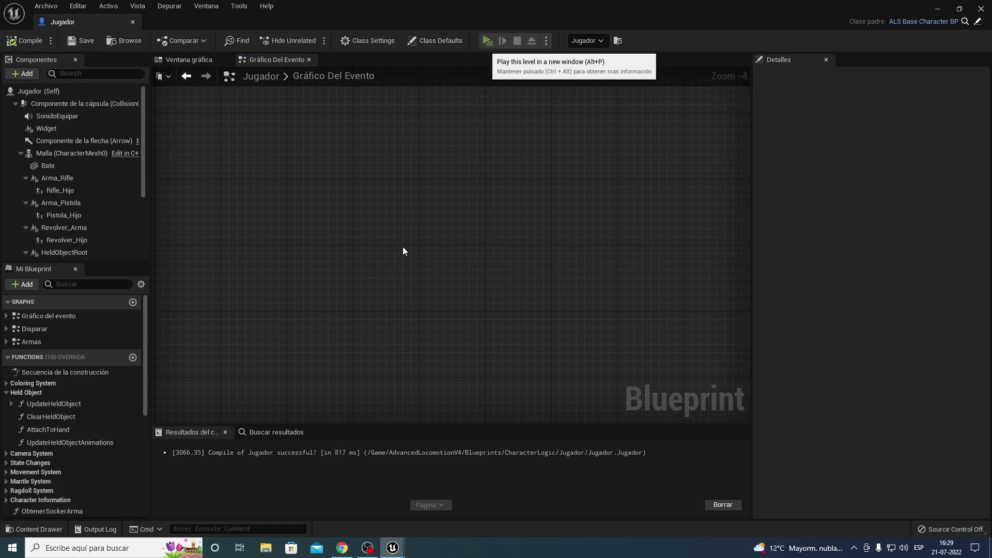
Playtest in a new window, aiming and firing the rifle down the street while walking
{"action": "key", "text": "alt+p"}
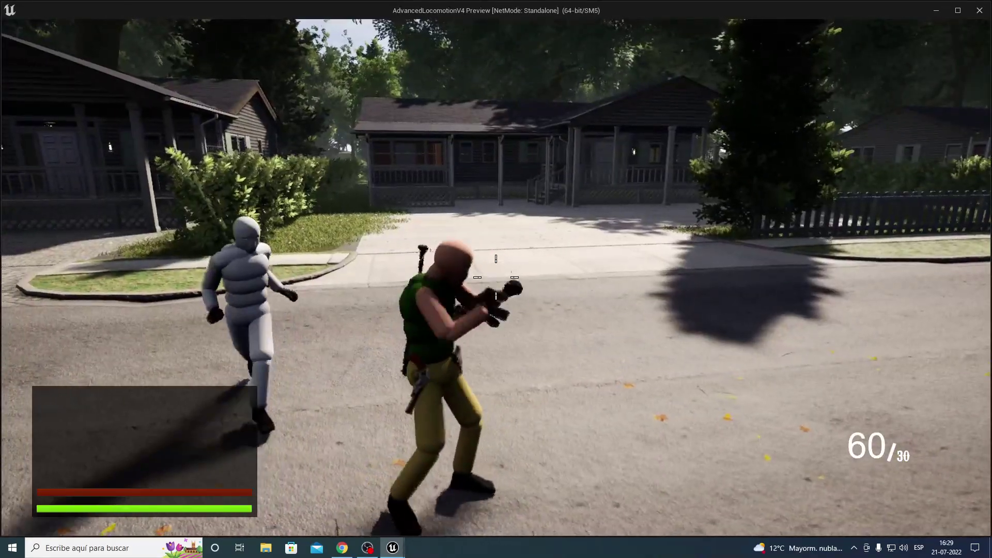
{"action": "right_click", "coordinate": [496, 278]}
{"action": "left_click", "coordinate": [496, 278]}
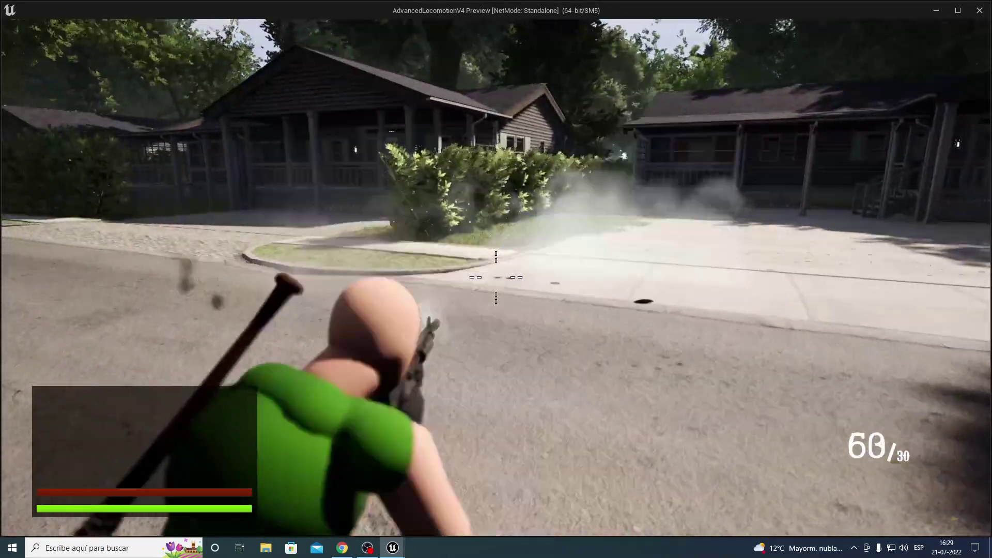
{"action": "key", "text": "w"}
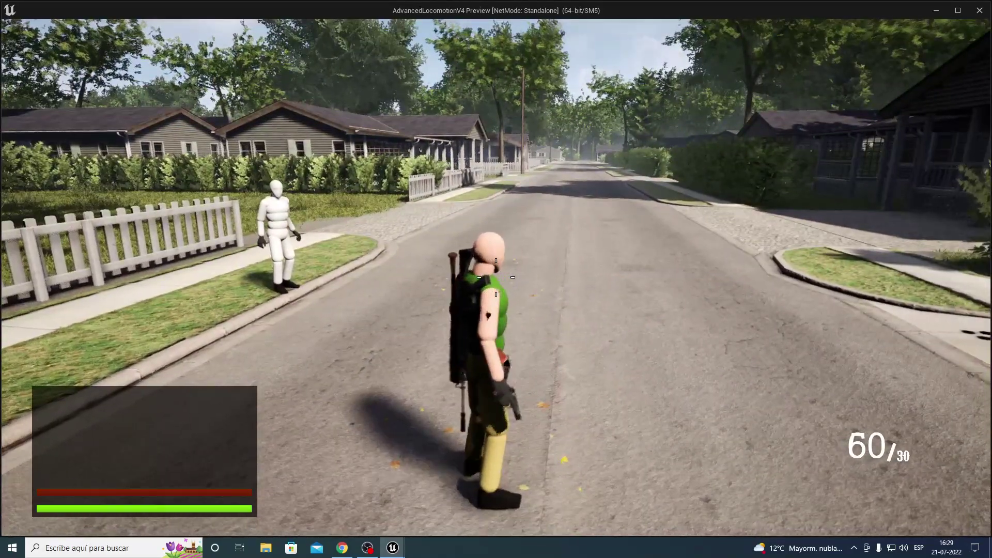
{"action": "right_click", "coordinate": [495, 277]}
{"action": "left_click", "coordinate": [496, 278]}
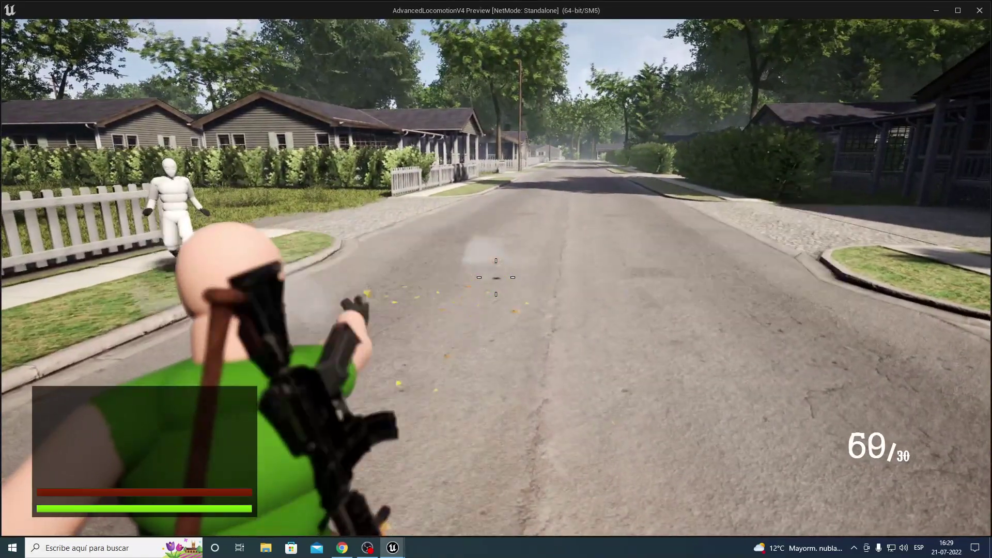
{"action": "left_click", "coordinate": [496, 278]}
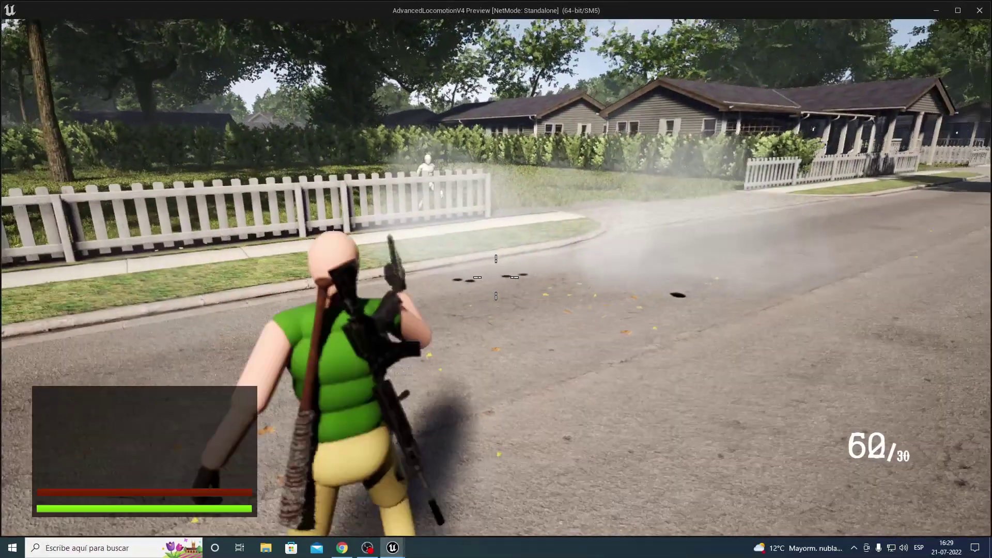
{"action": "key", "text": "w"}
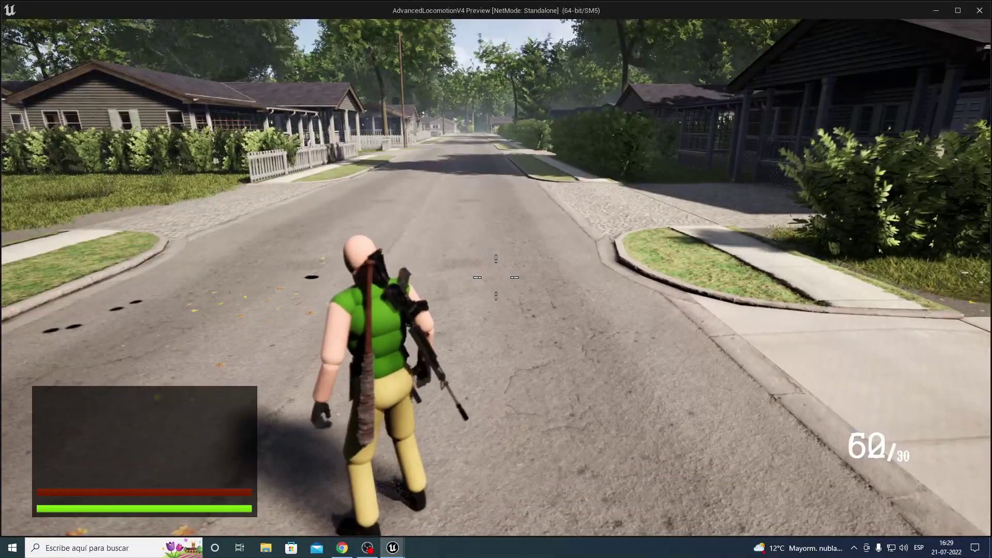
Aim and fire the pistol, stop the playtest, and select the BP_Revolver asset
{"action": "right_click", "coordinate": [496, 277]}
{"action": "left_click", "coordinate": [496, 278]}
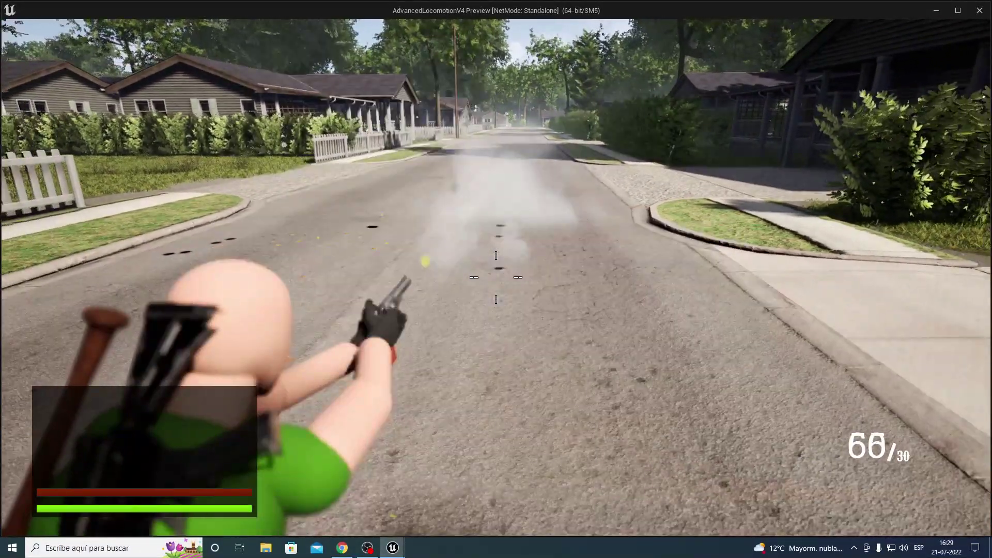
{"action": "left_click", "coordinate": [496, 278]}
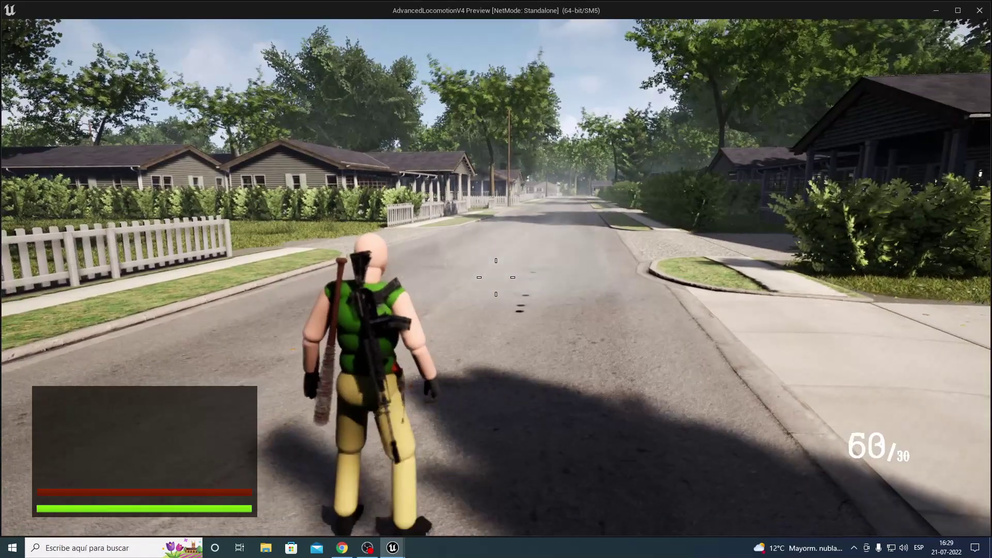
{"action": "key", "text": "Escape"}
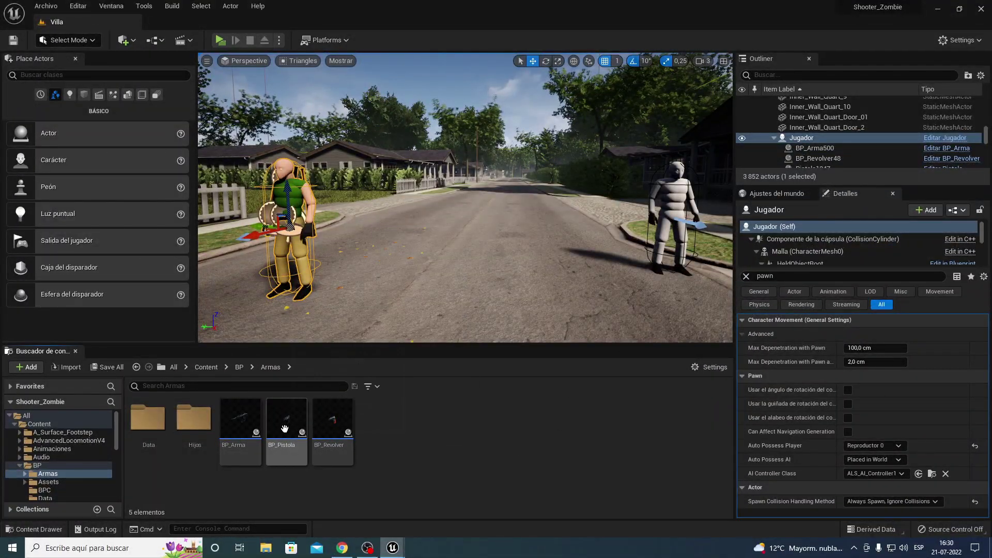
{"action": "left_click", "coordinate": [341, 436]}
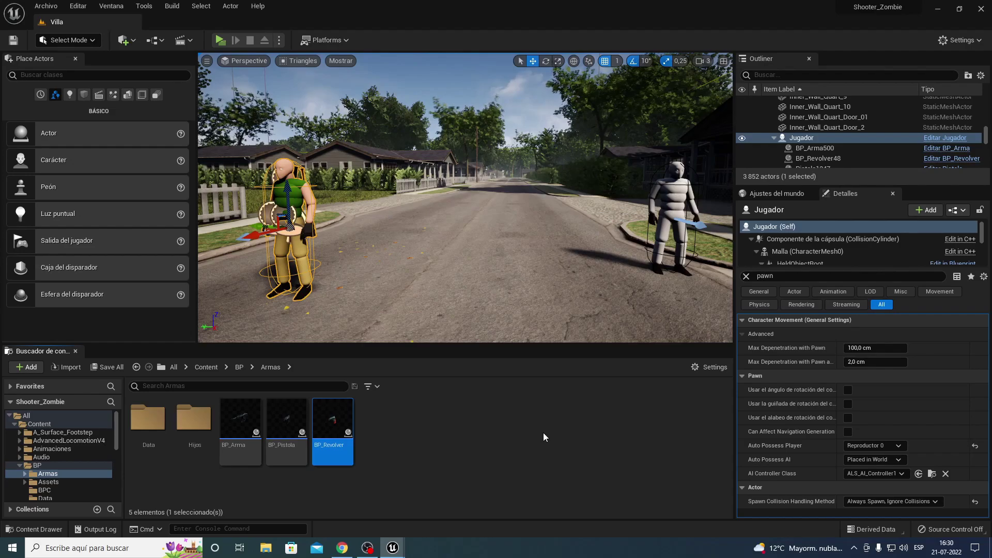
Start deleting BP_Revolver, then open IA_Base from the list of assets still referencing it
{"action": "key", "text": "Delete"}
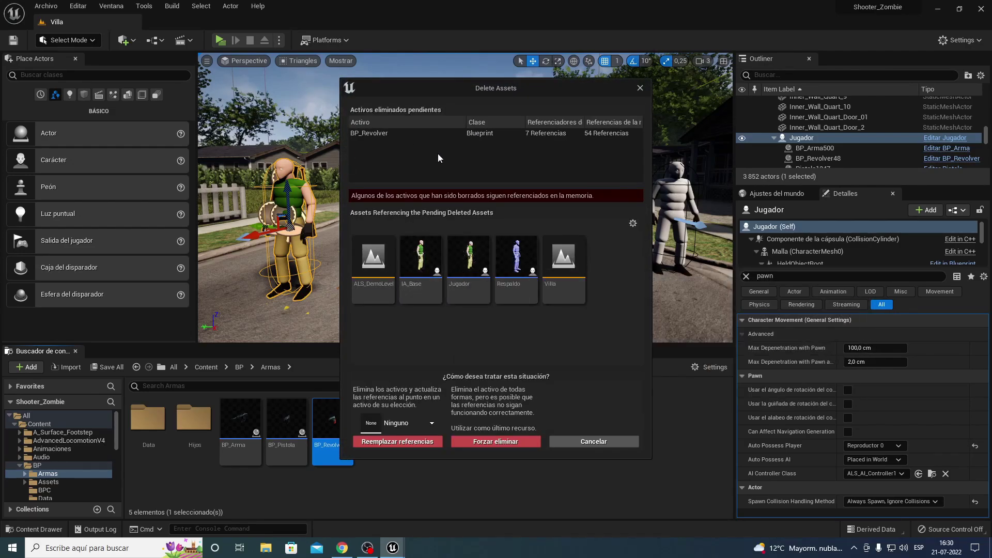
{"action": "mouse_move", "coordinate": [423, 284]}
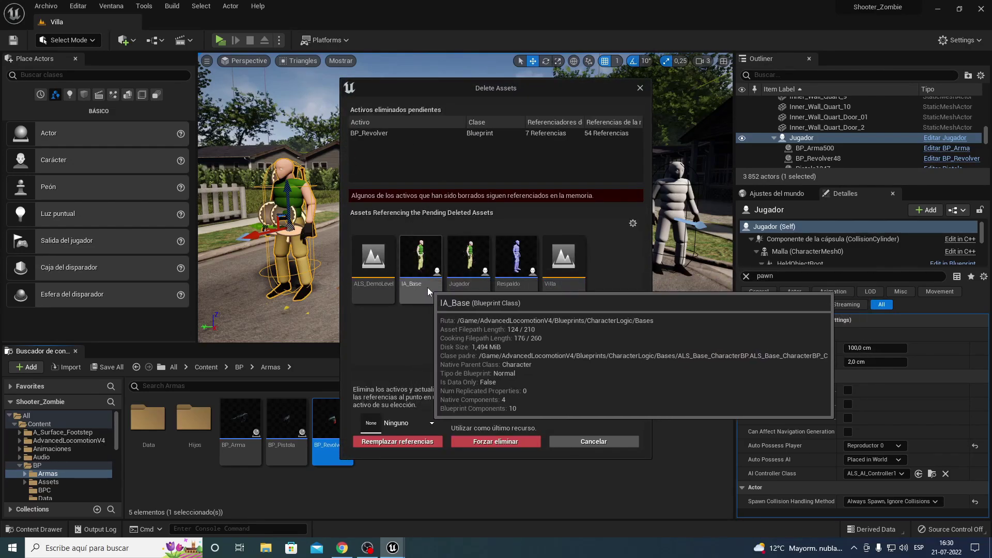
{"action": "mouse_move", "coordinate": [467, 287]}
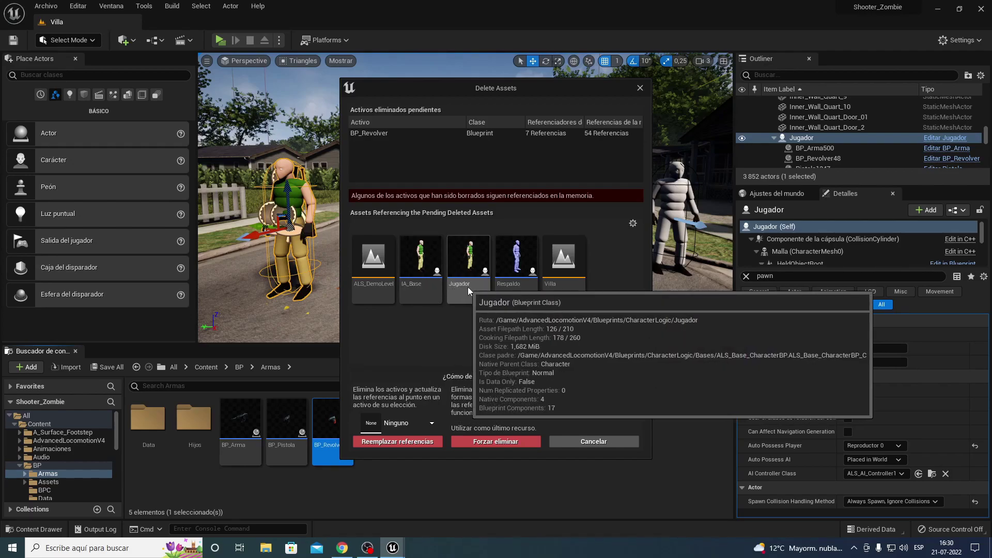
{"action": "mouse_move", "coordinate": [516, 287]}
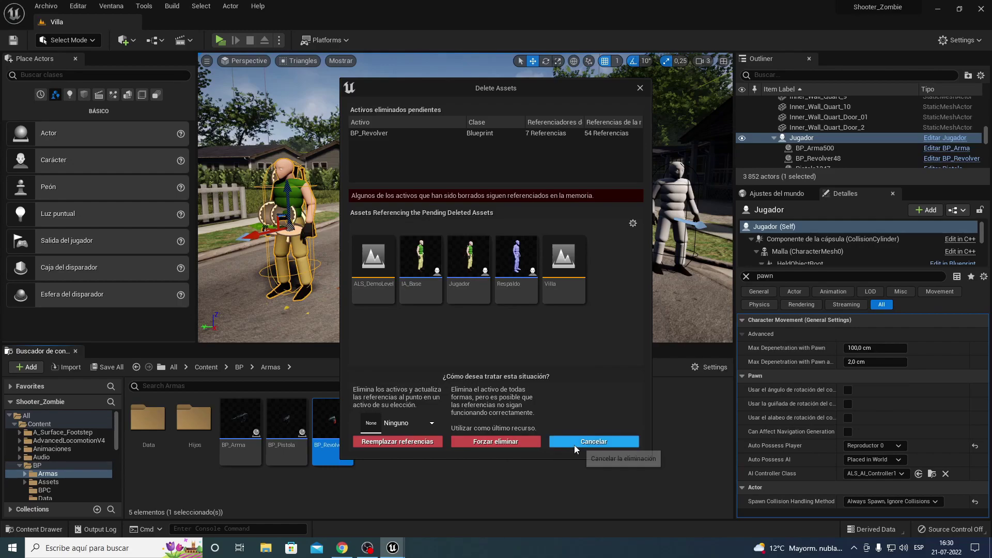
{"action": "left_click", "coordinate": [409, 261]}
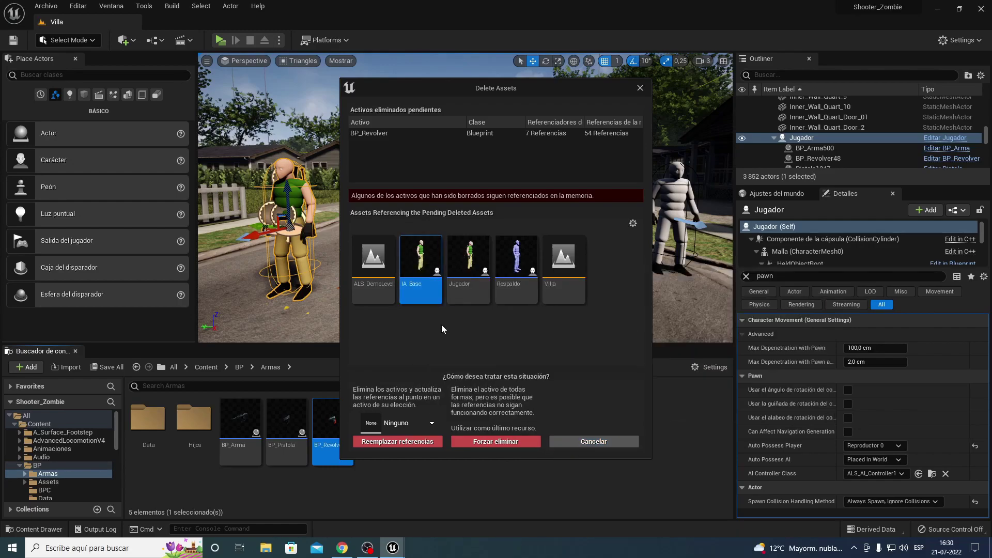
{"action": "double_click", "coordinate": [426, 284]}
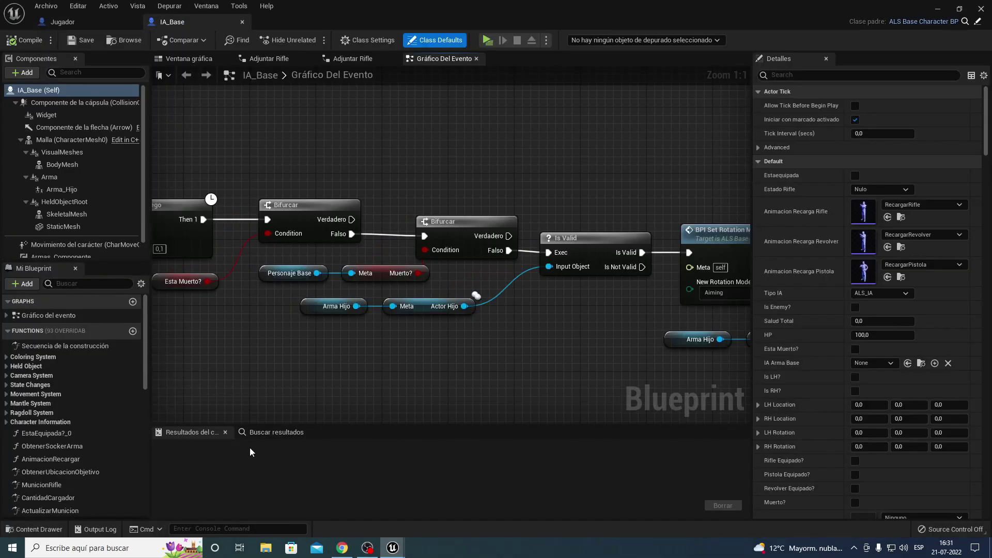
Search IA_Base for bp_revolver references and jump to the BP Revolver spawn node
{"action": "left_click", "coordinate": [262, 433]}
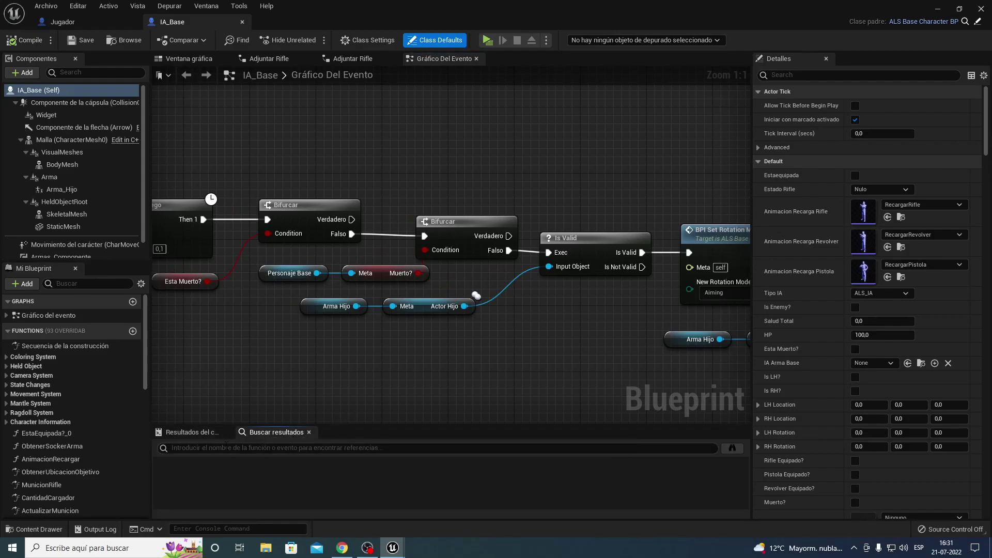
{"action": "type", "text": "bp_"}
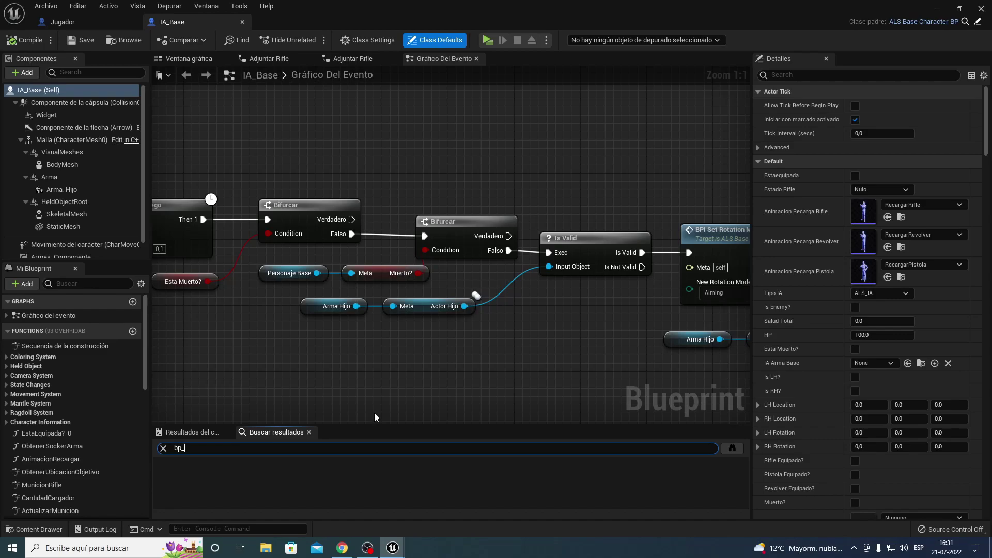
{"action": "type", "text": "revolver"}
{"action": "key", "text": "Return"}
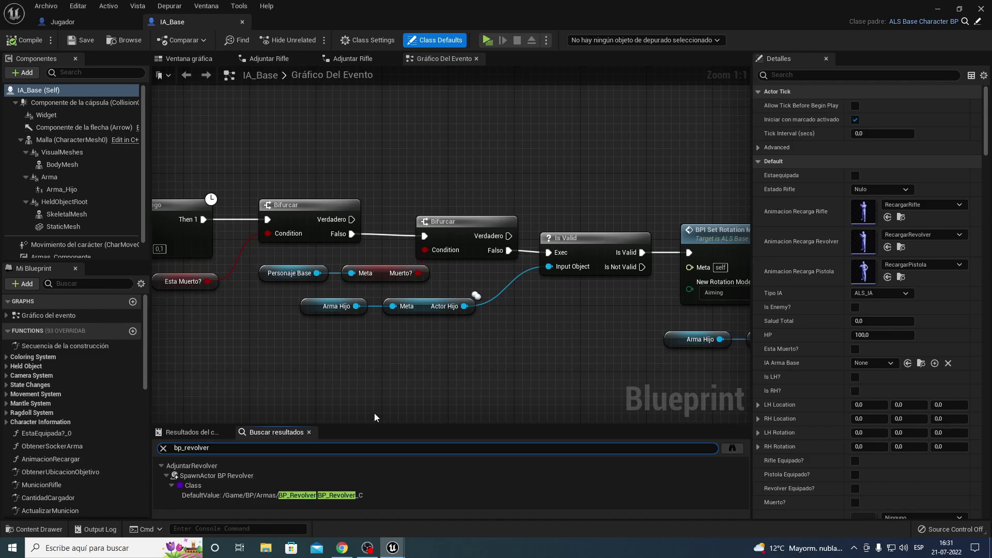
{"action": "double_click", "coordinate": [255, 496]}
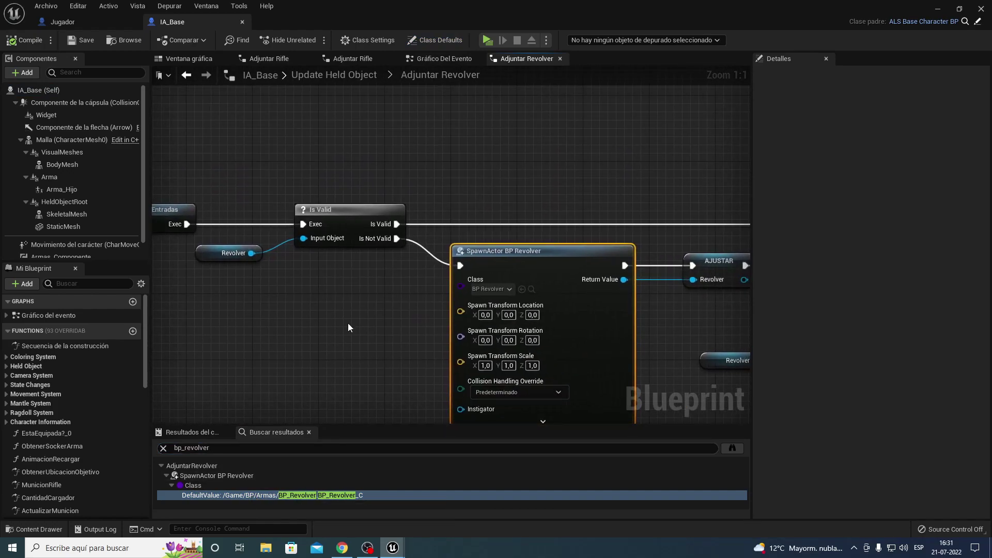
{"action": "right_click_drag", "start_coordinate": [348, 323], "coordinate": [317, 318]}
{"action": "right_click_drag", "start_coordinate": [251, 313], "coordinate": [328, 312]}
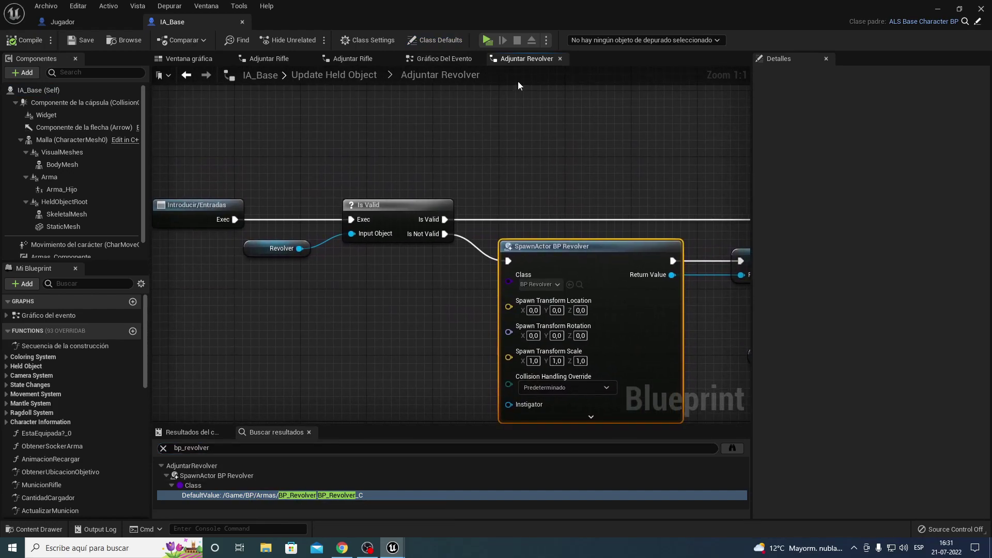
{"action": "mouse_move", "coordinate": [305, 150]}
{"action": "right_mouse_down"}
{"action": "mouse_move", "coordinate": [392, 154]}
{"action": "mouse_move", "coordinate": [303, 182]}
{"action": "mouse_move", "coordinate": [254, 180]}
{"action": "right_mouse_up"}
{"action": "scroll", "coordinate": [255, 179], "scroll_direction": "down", "scroll_amount": 3}
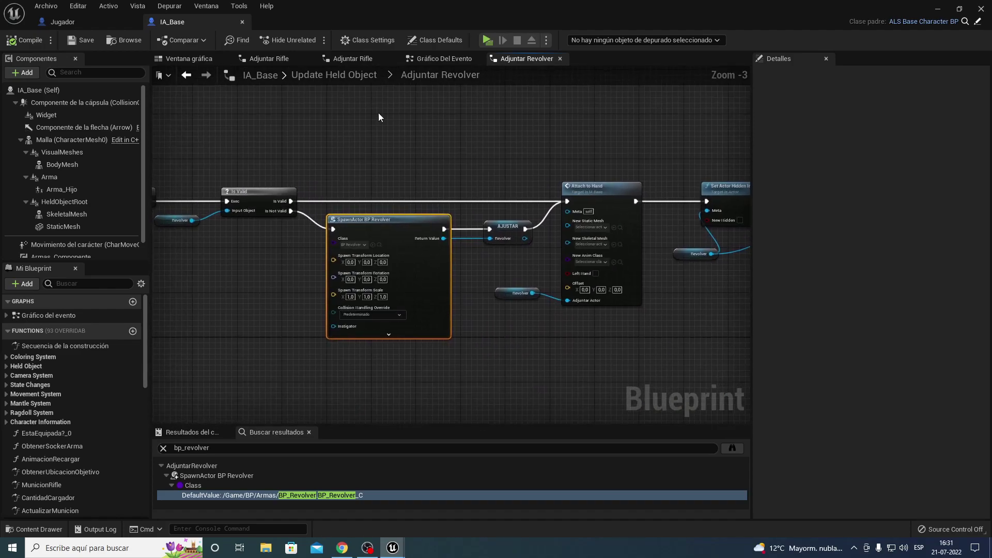
In Update Held Object, disconnect the AdjuntarRifle exec wire, compile, and minimize the editor
{"action": "left_click", "coordinate": [323, 79]}
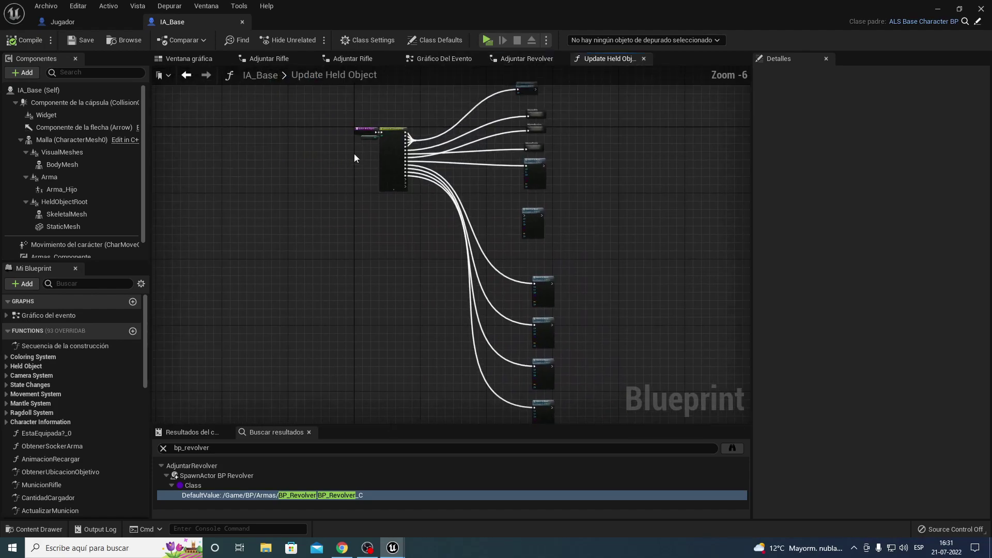
{"action": "right_click_drag", "start_coordinate": [354, 153], "coordinate": [153, 240]}
{"action": "scroll", "coordinate": [275, 202], "scroll_direction": "up", "scroll_amount": 1}
{"action": "scroll", "coordinate": [395, 203], "scroll_direction": "up", "scroll_amount": 2}
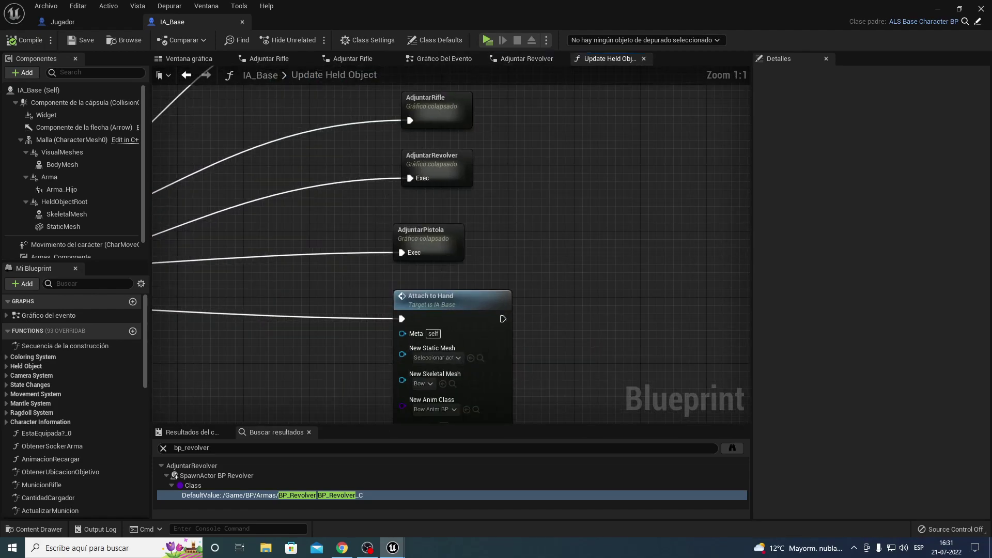
{"action": "right_click_drag", "start_coordinate": [406, 132], "coordinate": [384, 181]}
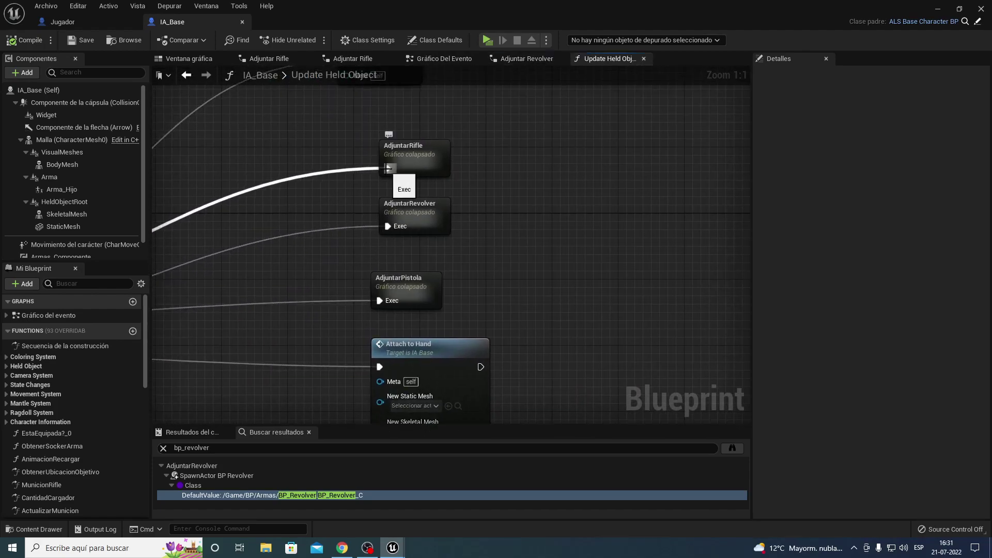
{"action": "left_click_drag", "start_coordinate": [388, 168], "coordinate": [389, 225], "text": "ctrl"}
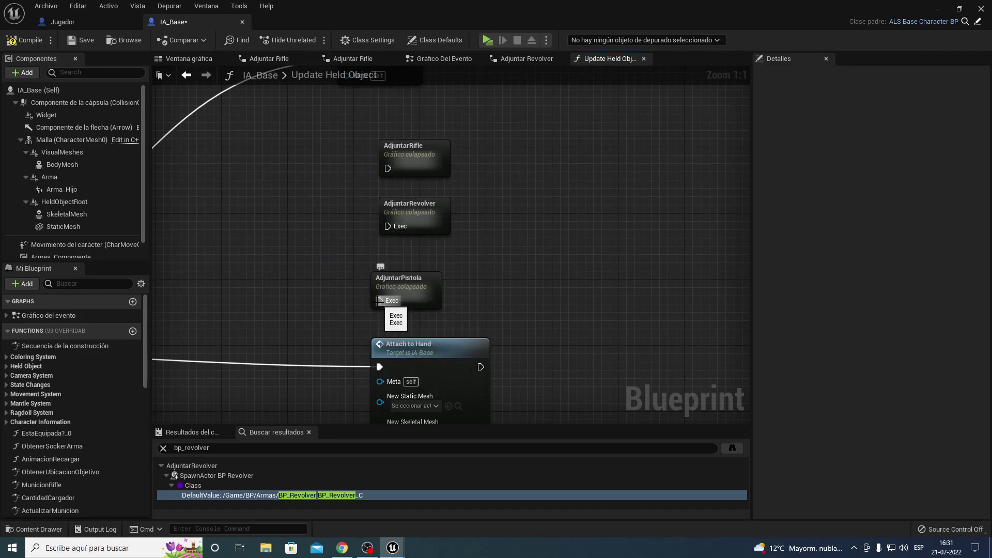
{"action": "left_click_drag", "start_coordinate": [379, 300], "coordinate": [90, 107]}
{"action": "left_click", "coordinate": [21, 43]}
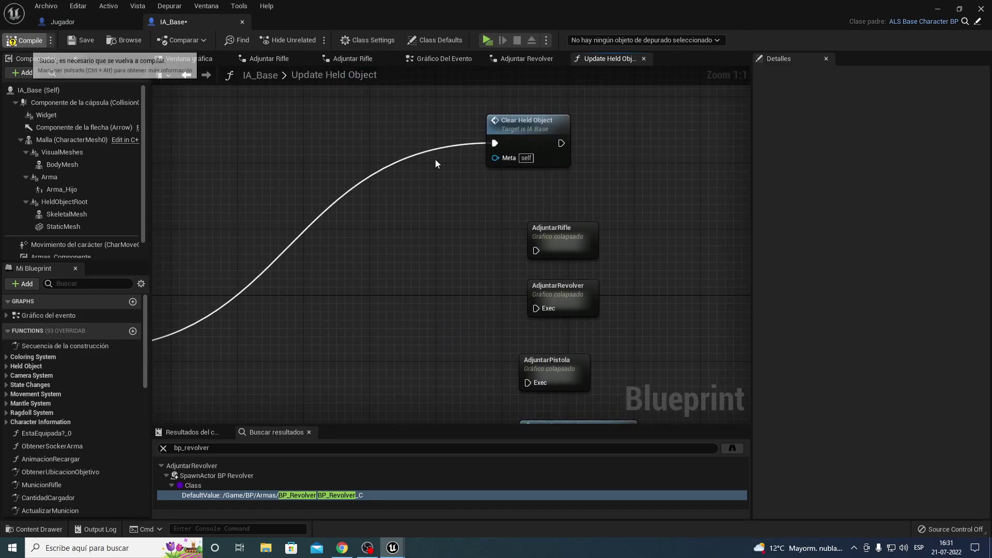
{"action": "left_click", "coordinate": [938, 10]}
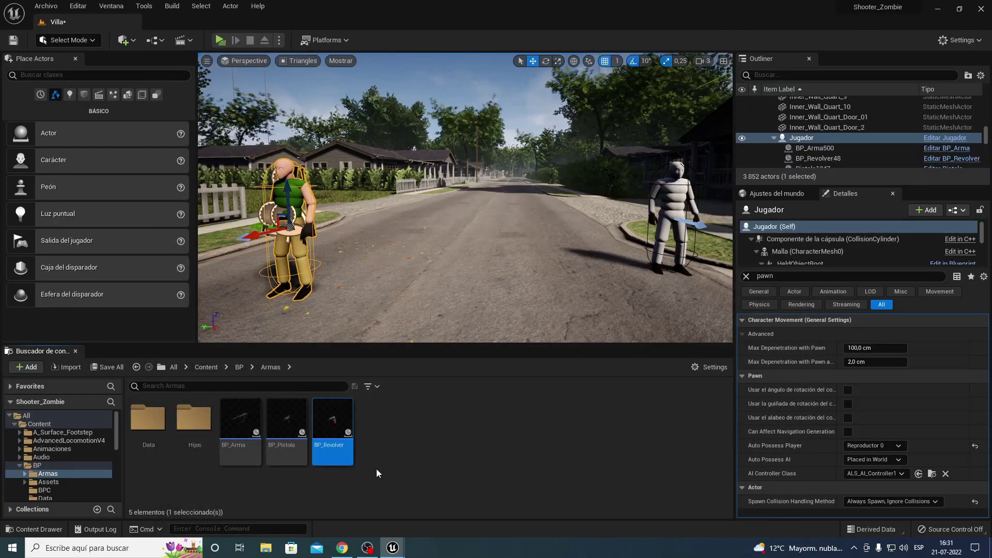
Search the Content folder for 'i_', drop IA_NPC_Rifle on the road, and assign ALS_AI_Controller2
{"action": "left_click", "coordinate": [194, 387]}
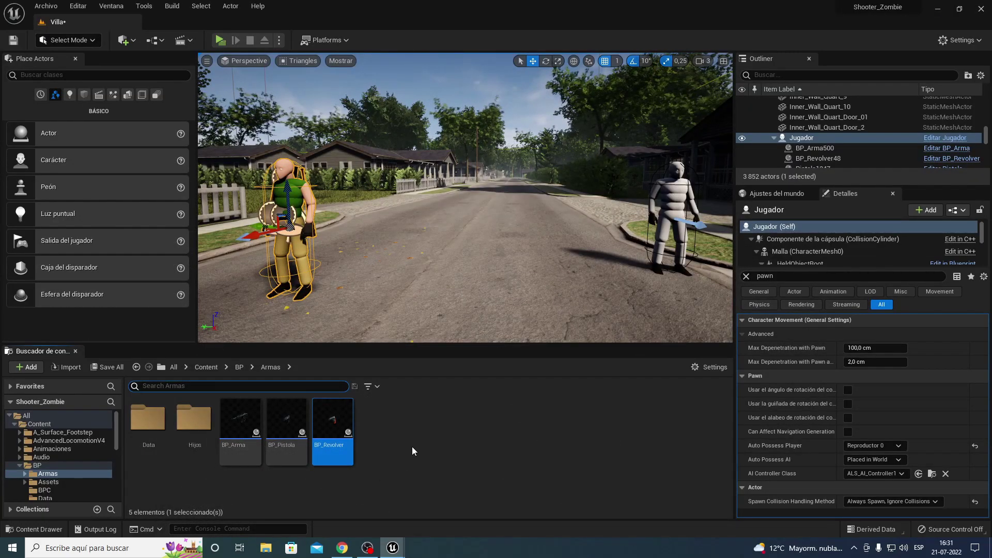
{"action": "type", "text": "i"}
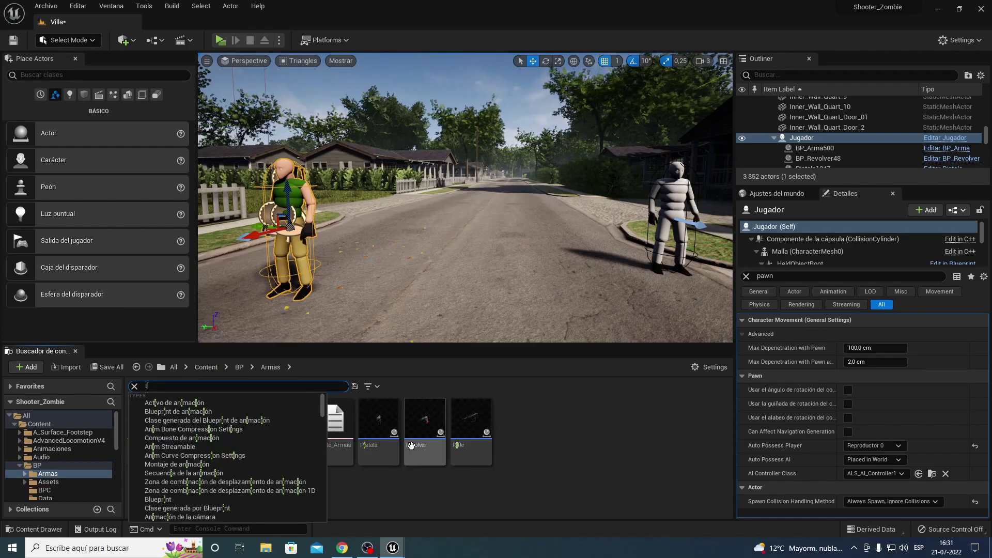
{"action": "left_click", "coordinate": [205, 367]}
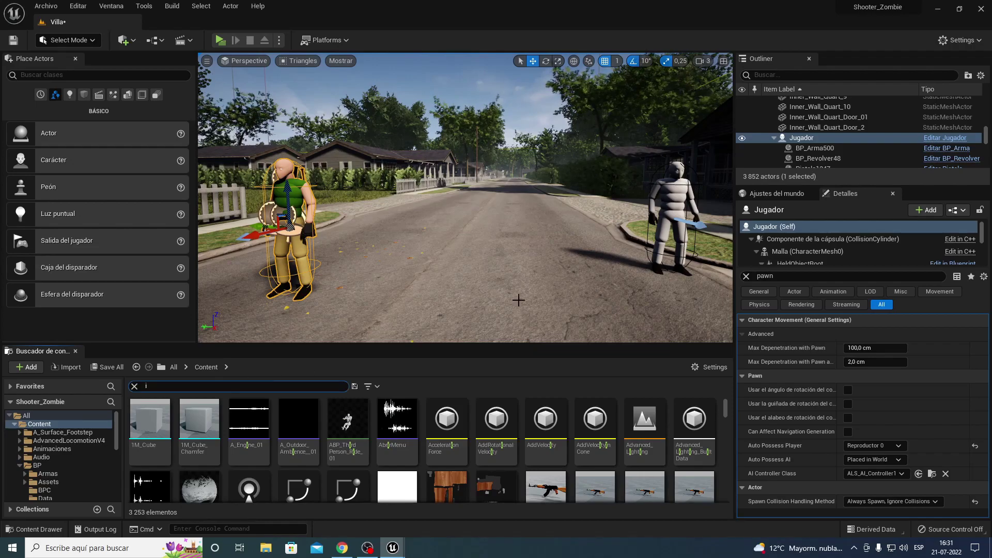
{"action": "type", "text": "a_"}
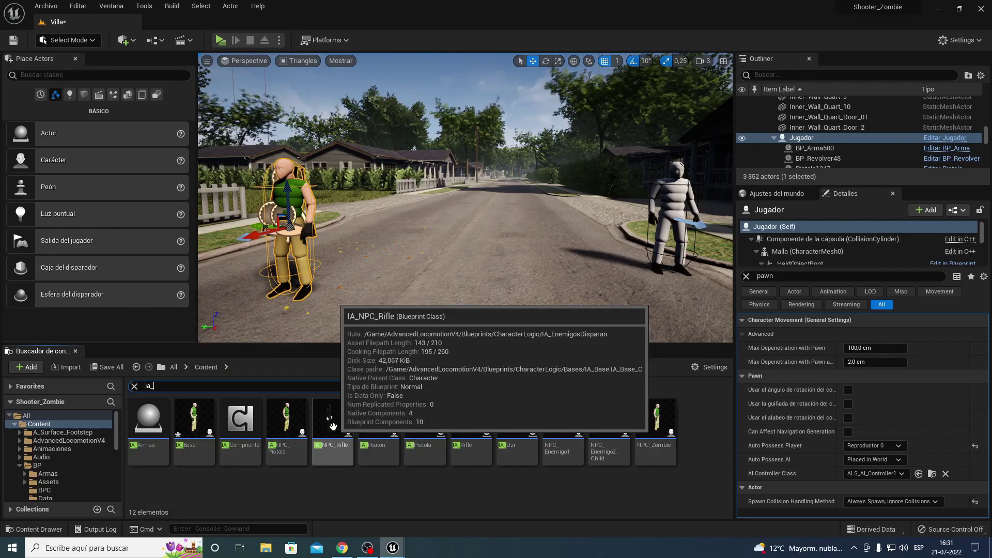
{"action": "left_click_drag", "start_coordinate": [332, 421], "coordinate": [441, 243]}
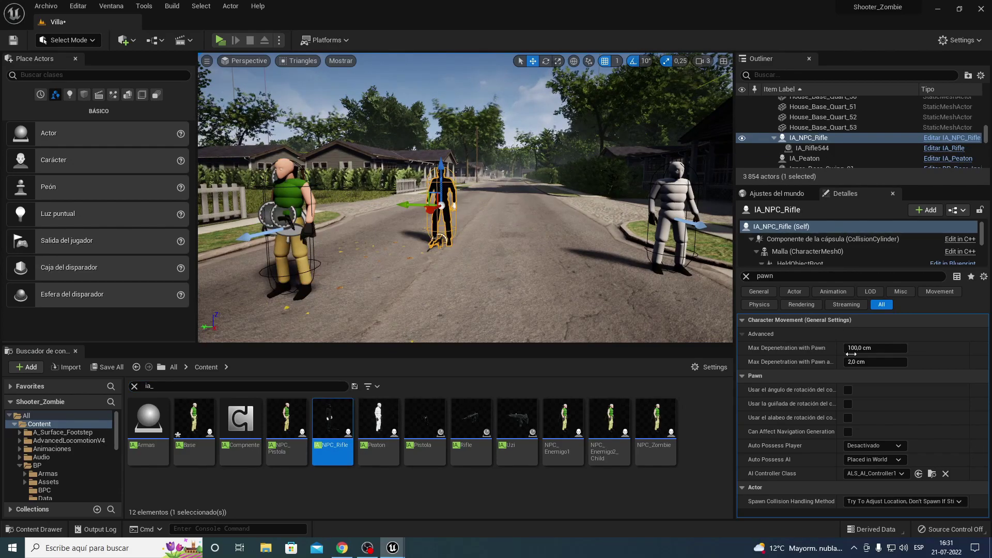
{"action": "left_click", "coordinate": [890, 473]}
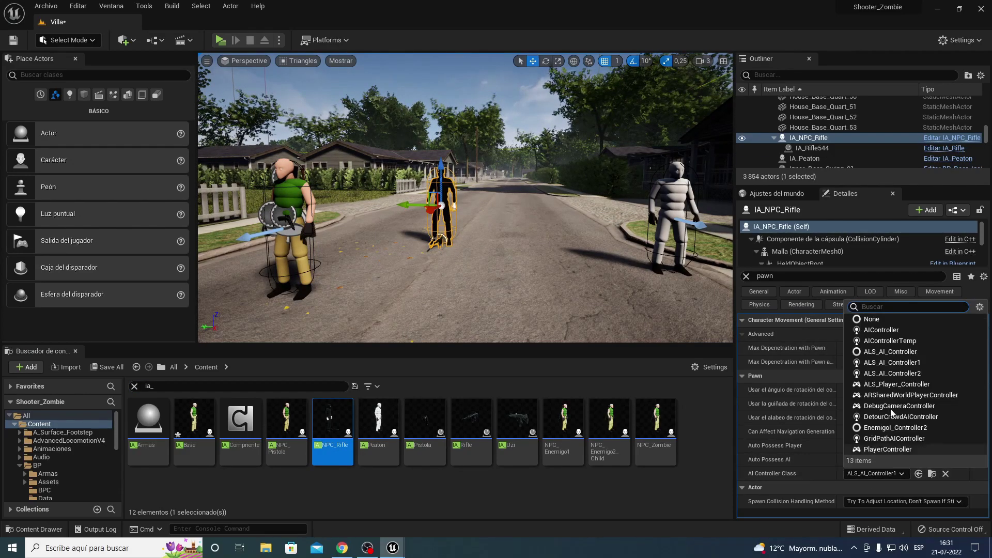
{"action": "left_click", "coordinate": [892, 373]}
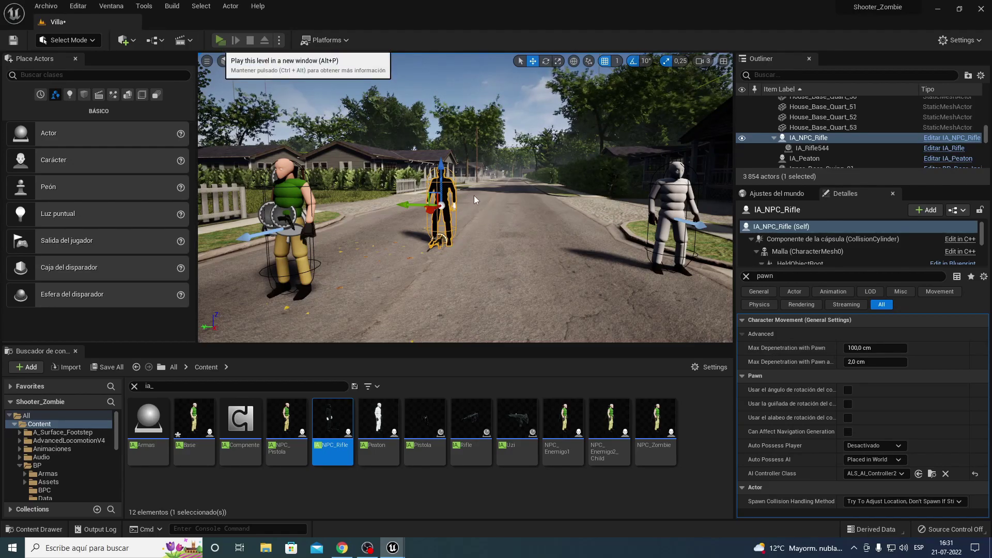
{"action": "key", "text": "alt+p"}
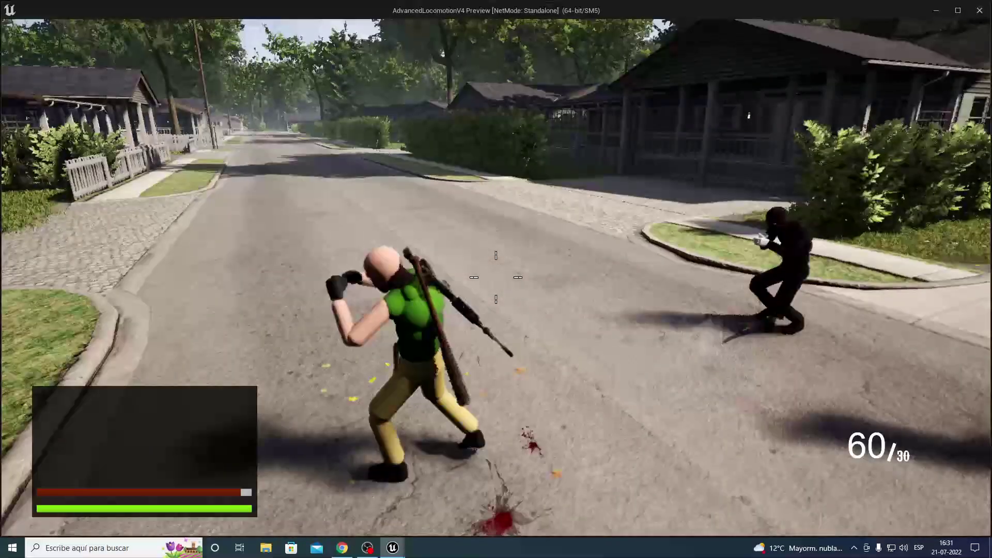
{"action": "key", "text": "w"}
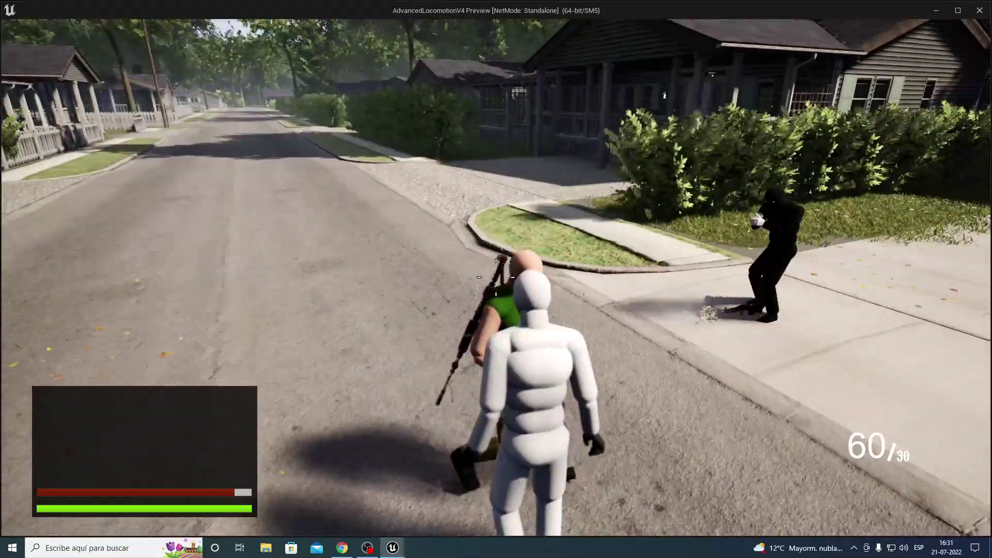
{"action": "key", "text": "s"}
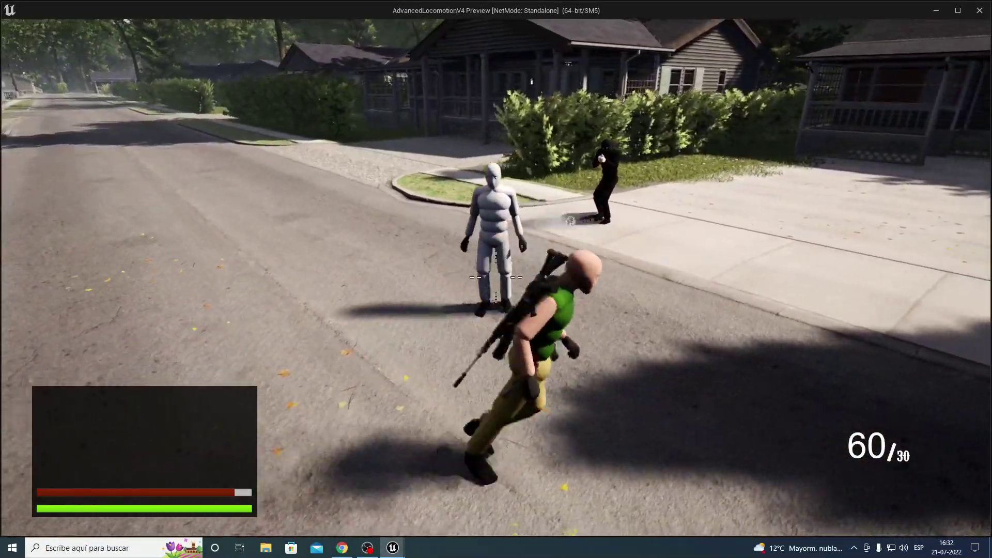
{"action": "key", "text": "Escape"}
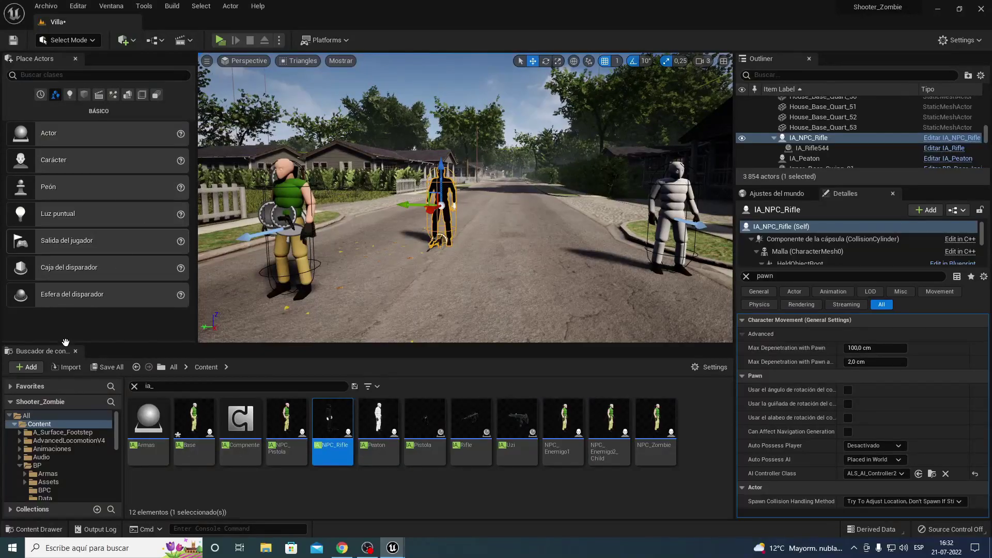
Undo the broken weapon-node links in IA_Base with Ctrl+Z, recompile, and return to Villa
{"action": "mouse_move", "coordinate": [394, 542]}
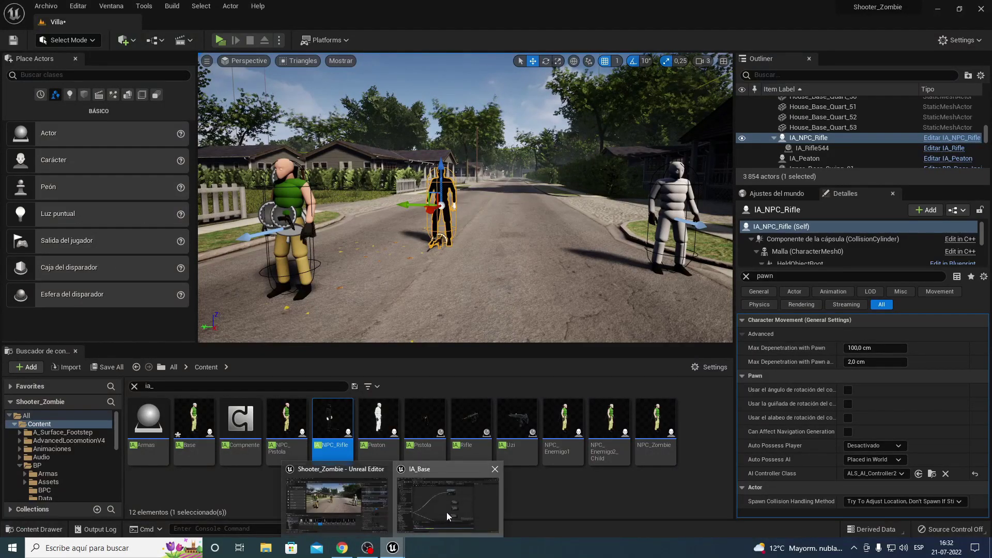
{"action": "left_click", "coordinate": [446, 512]}
{"action": "right_click_drag", "start_coordinate": [436, 280], "coordinate": [188, 285]}
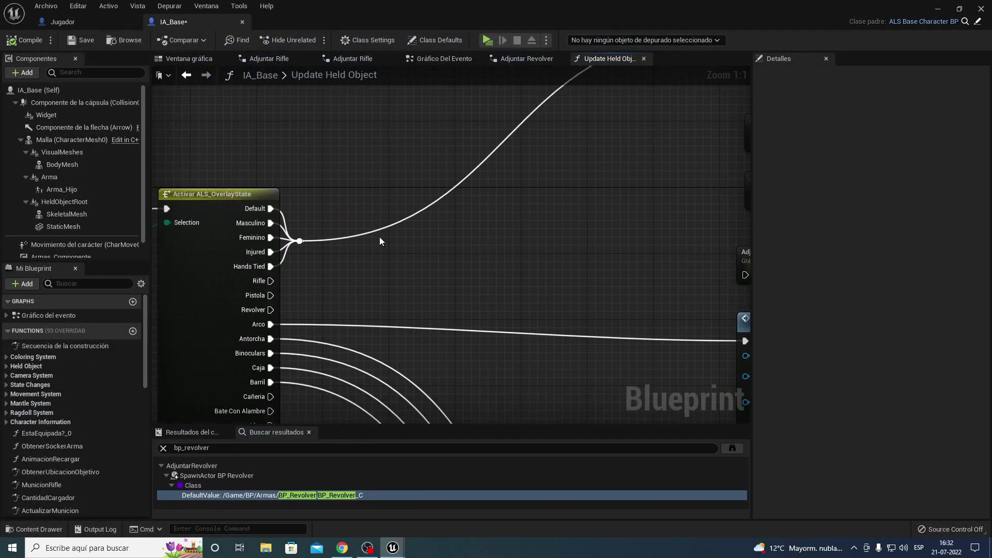
{"action": "key", "text": "ctrl+z"}
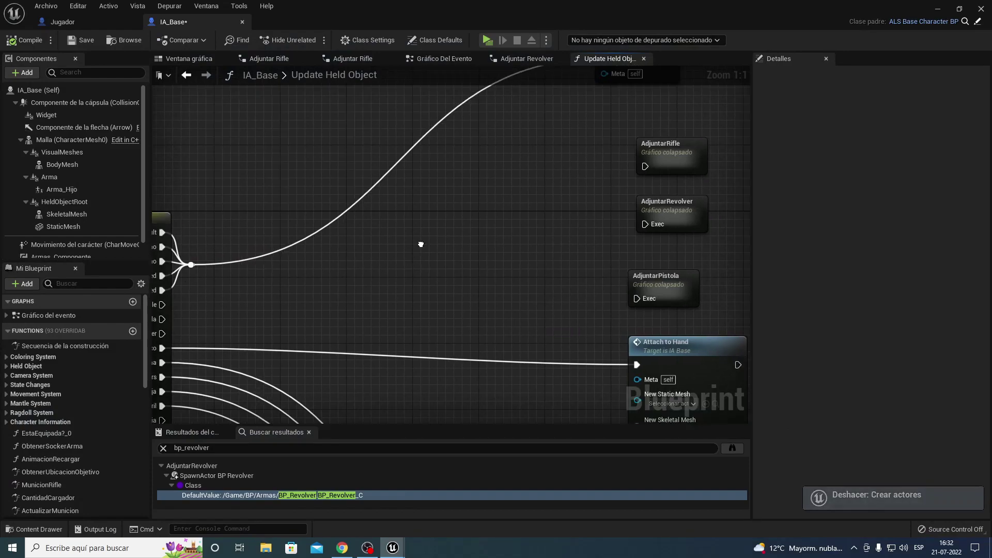
{"action": "left_click", "coordinate": [31, 40]}
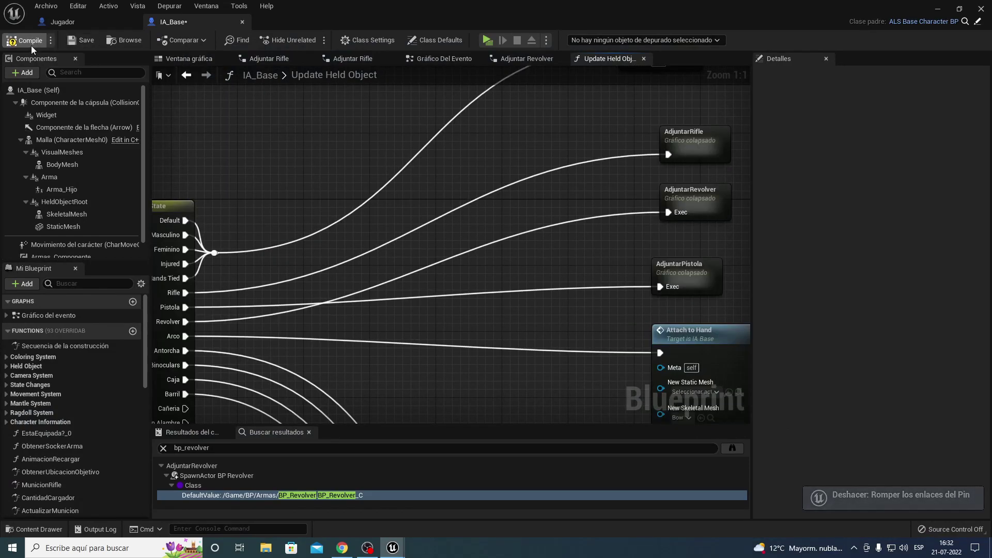
{"action": "key", "text": "alt+Tab"}
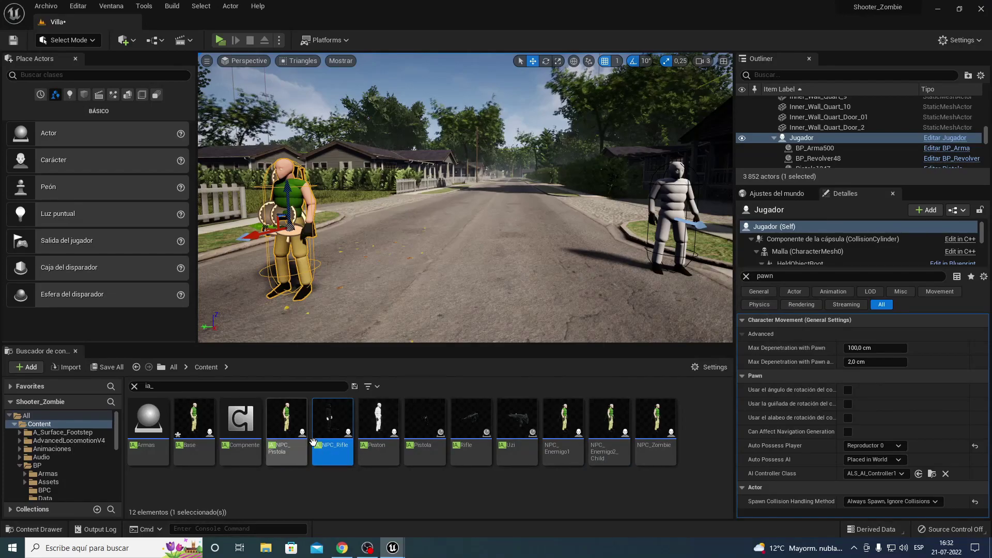
Place another IA_NPC_Rifle on the road with AI Controller Class ALS_AI_Controller2
{"action": "left_click_drag", "start_coordinate": [332, 421], "coordinate": [456, 258]}
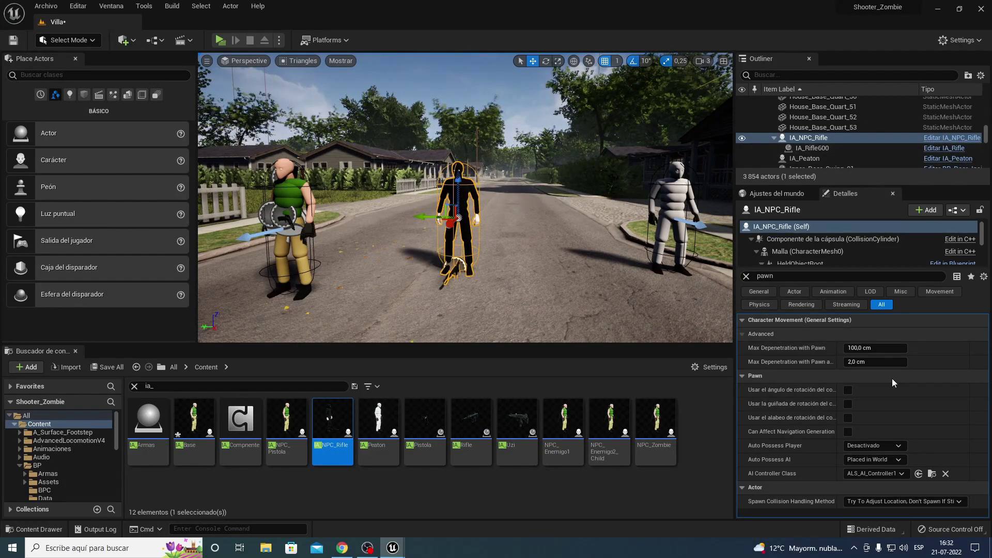
{"action": "left_click", "coordinate": [874, 473]}
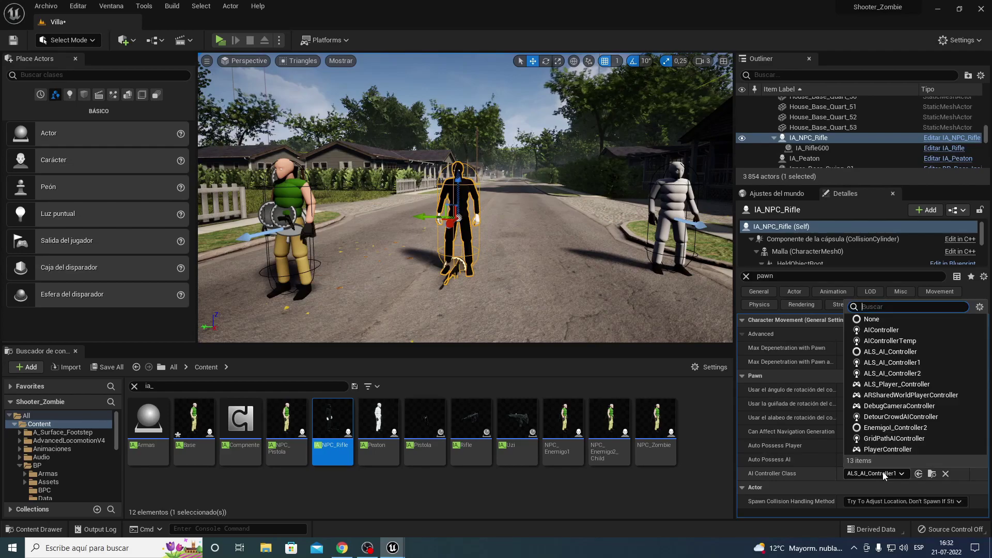
{"action": "left_click", "coordinate": [912, 373]}
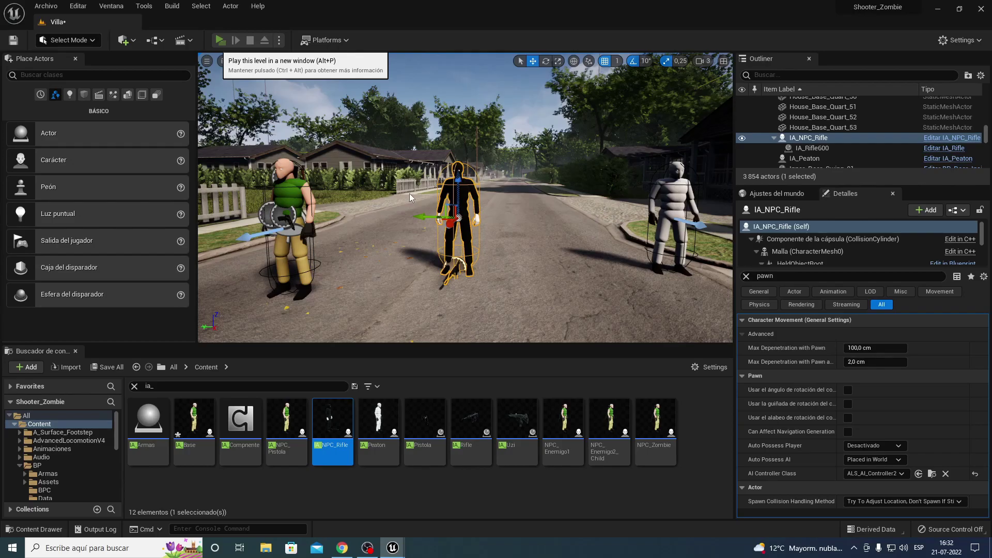
Run a quick Alt+P playtest of Villa, then bring the IA_Base Blueprint window forward
{"action": "key", "text": "alt+p"}
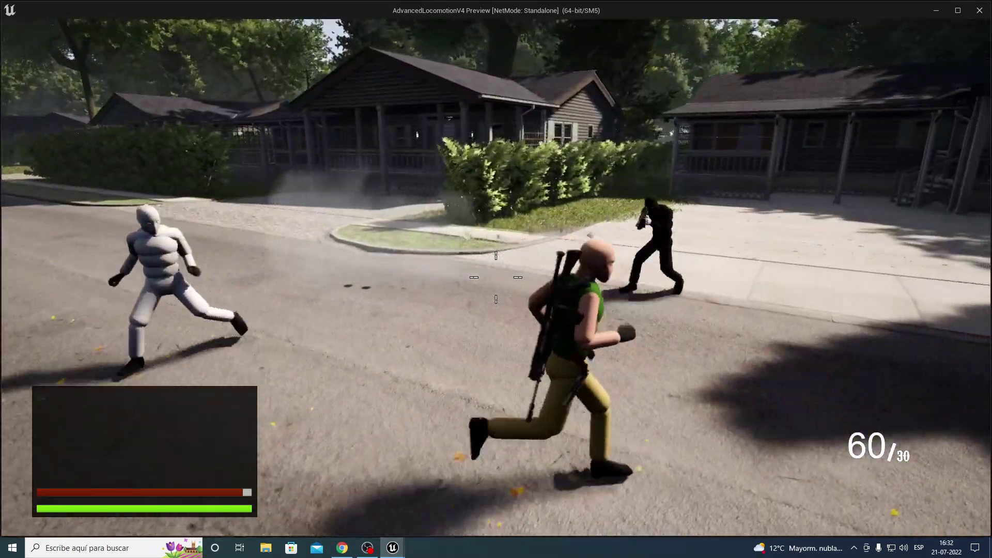
{"action": "key", "text": "Escape"}
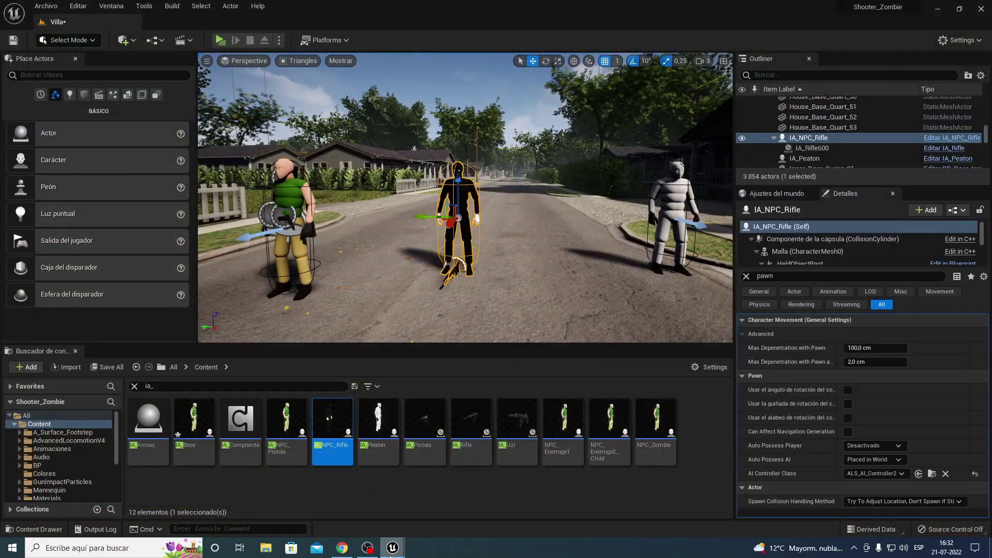
{"action": "mouse_move", "coordinate": [391, 548]}
{"action": "left_click", "coordinate": [447, 496]}
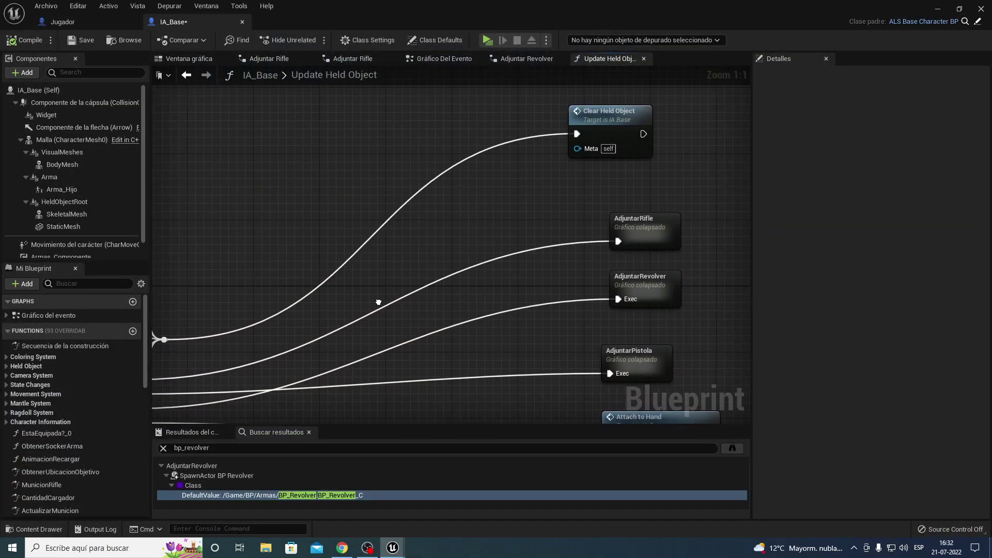
Open the AdjuntarRifle collapsed graph and inspect its AJUSTAR, Is Valid and SpawnActor IA Rifle nodes
{"action": "left_click_drag", "start_coordinate": [517, 193], "coordinate": [521, 356]}
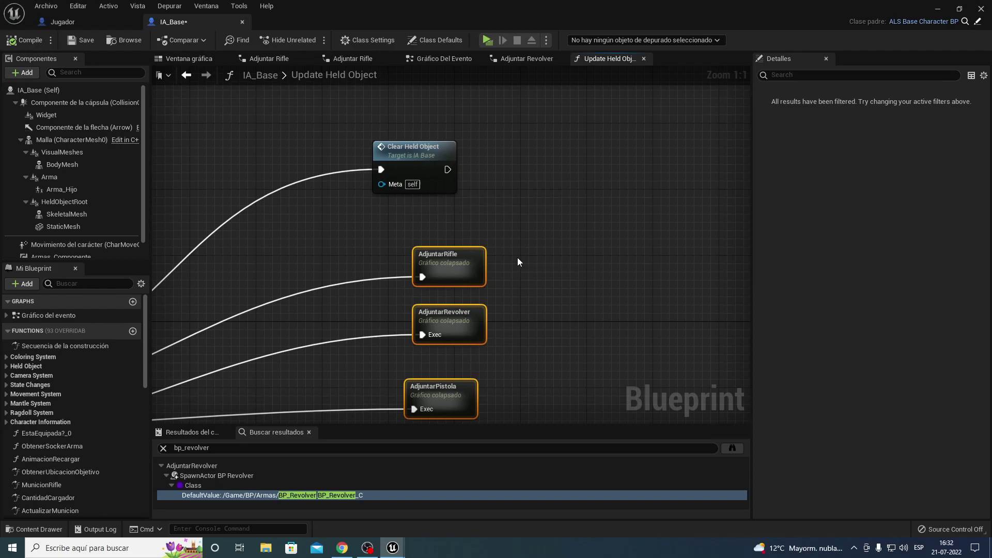
{"action": "double_click", "coordinate": [458, 272]}
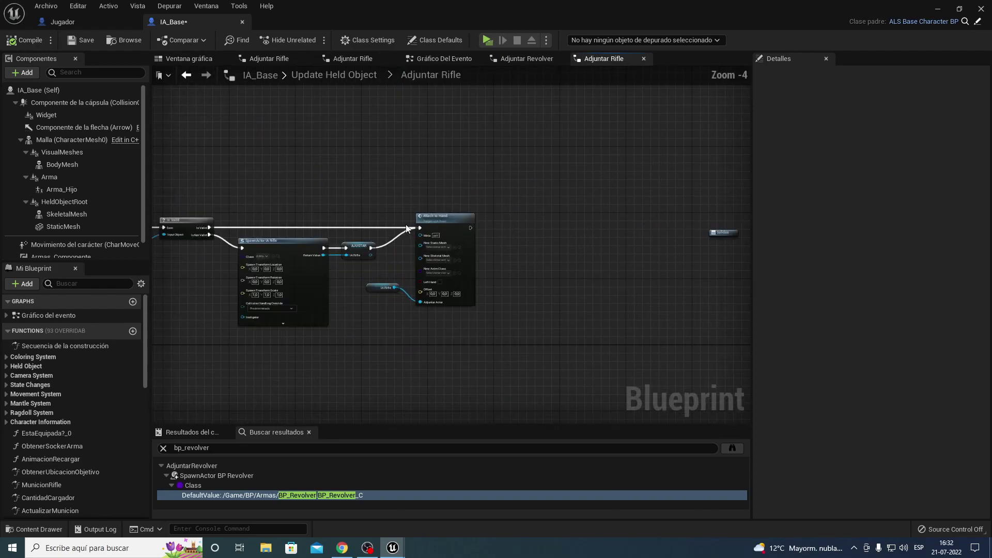
{"action": "scroll", "coordinate": [407, 228], "scroll_direction": "up", "scroll_amount": 4}
{"action": "left_click", "coordinate": [454, 227]}
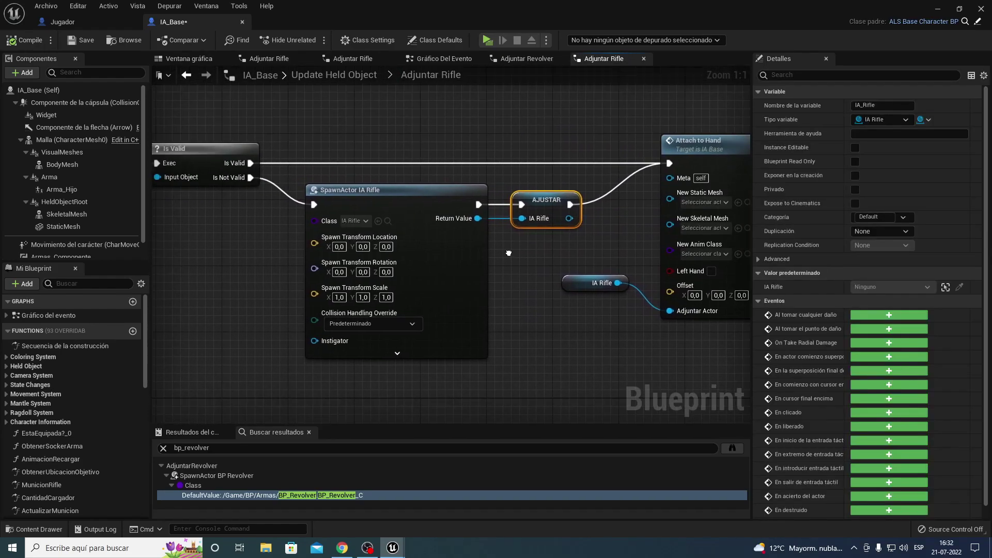
{"action": "right_click_drag", "start_coordinate": [508, 253], "coordinate": [514, 250]}
{"action": "right_click_drag", "start_coordinate": [370, 220], "coordinate": [491, 233]}
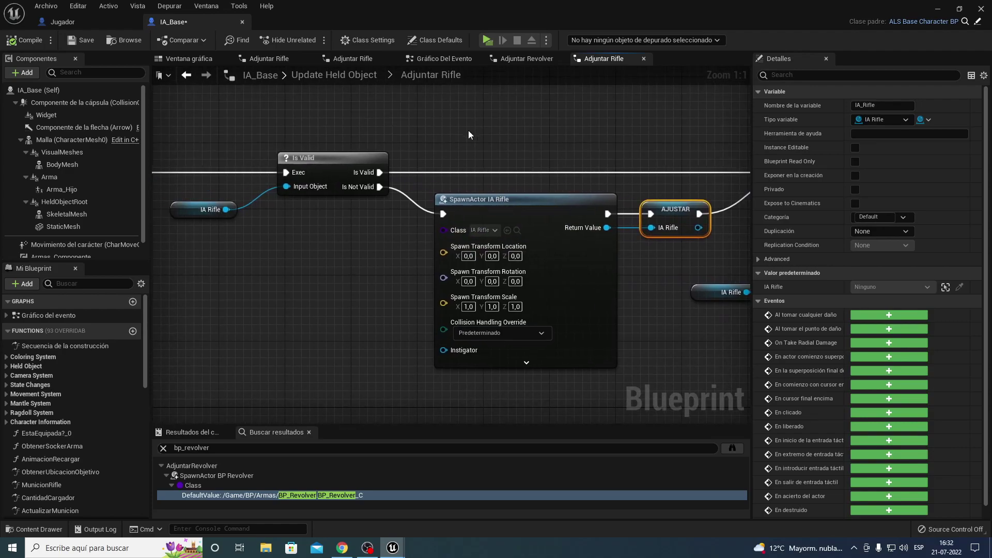
{"action": "right_click_drag", "start_coordinate": [226, 244], "coordinate": [138, 249]}
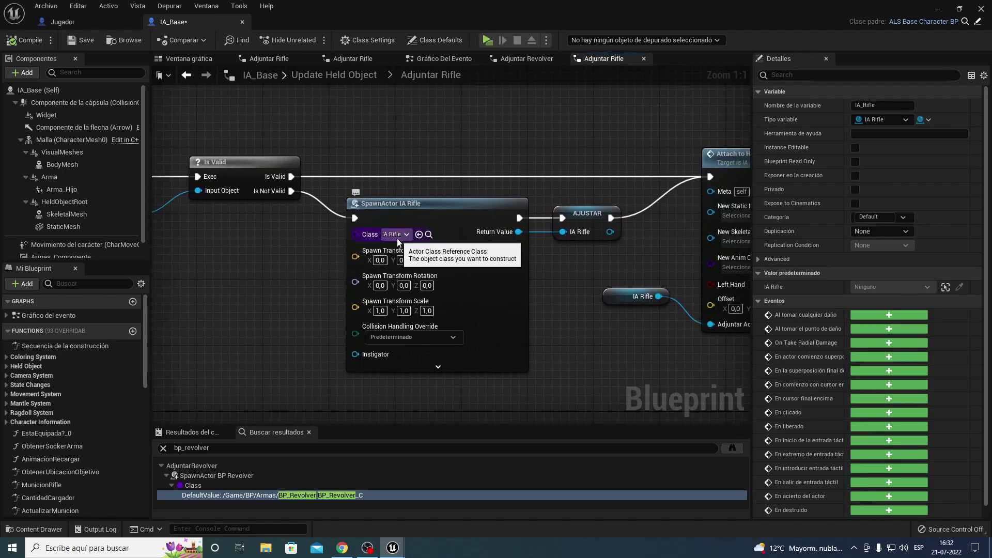
Review the Adjuntar Revolver graph's SpawnActor BP Revolver, Set Actor Hidden In Game and Palanca Arma nodes
{"action": "left_click", "coordinate": [519, 59]}
{"action": "scroll", "coordinate": [473, 155], "scroll_direction": "down", "scroll_amount": 2}
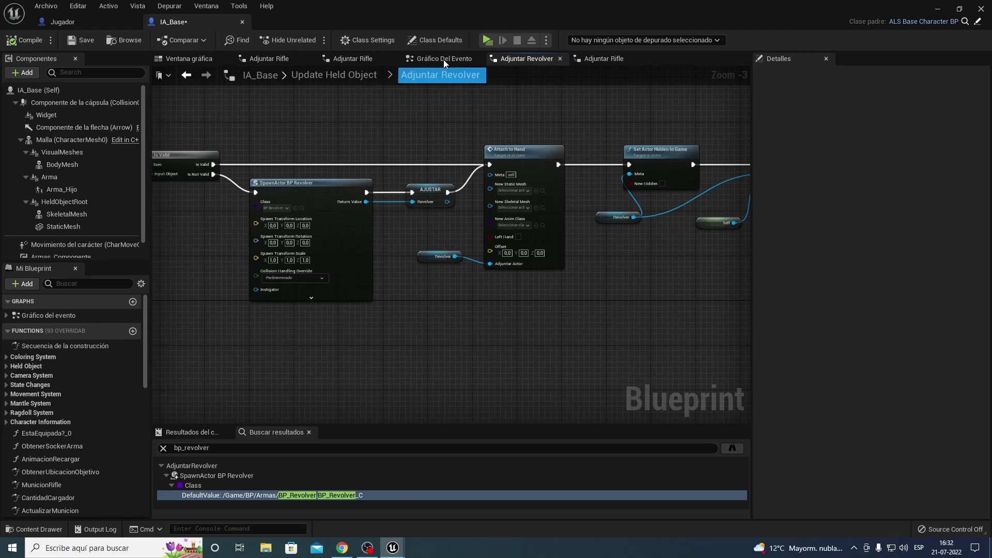
{"action": "right_click_drag", "start_coordinate": [524, 184], "coordinate": [374, 195]}
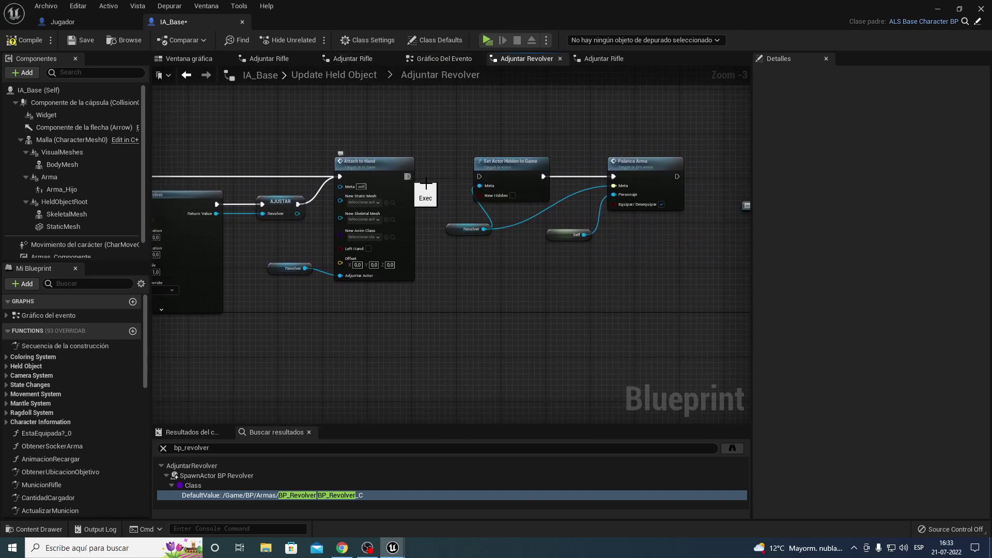
{"action": "scroll", "coordinate": [426, 183], "scroll_direction": "up", "scroll_amount": 3}
{"action": "right_click_drag", "start_coordinate": [254, 249], "coordinate": [498, 284]}
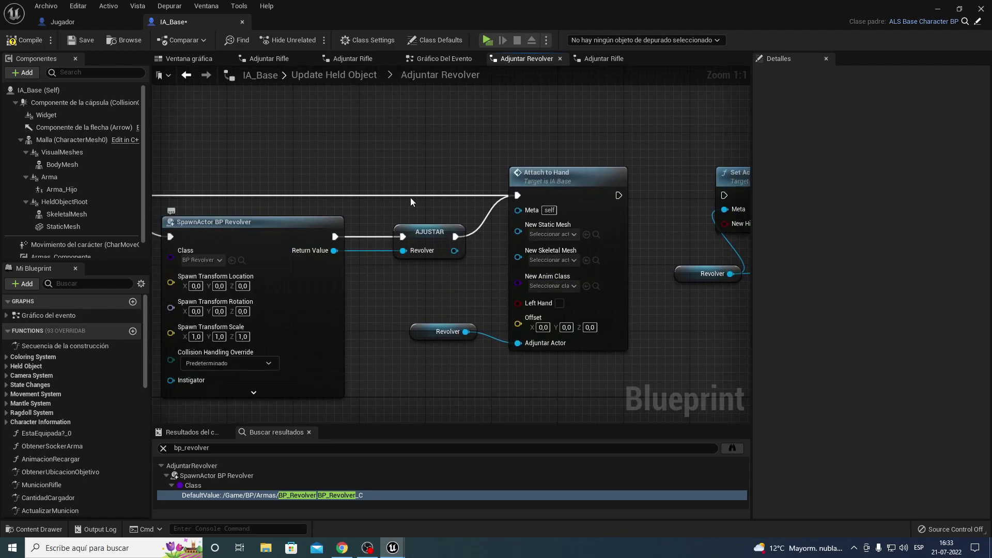
{"action": "right_click_drag", "start_coordinate": [410, 198], "coordinate": [265, 193]}
{"action": "right_click_drag", "start_coordinate": [672, 196], "coordinate": [454, 199]}
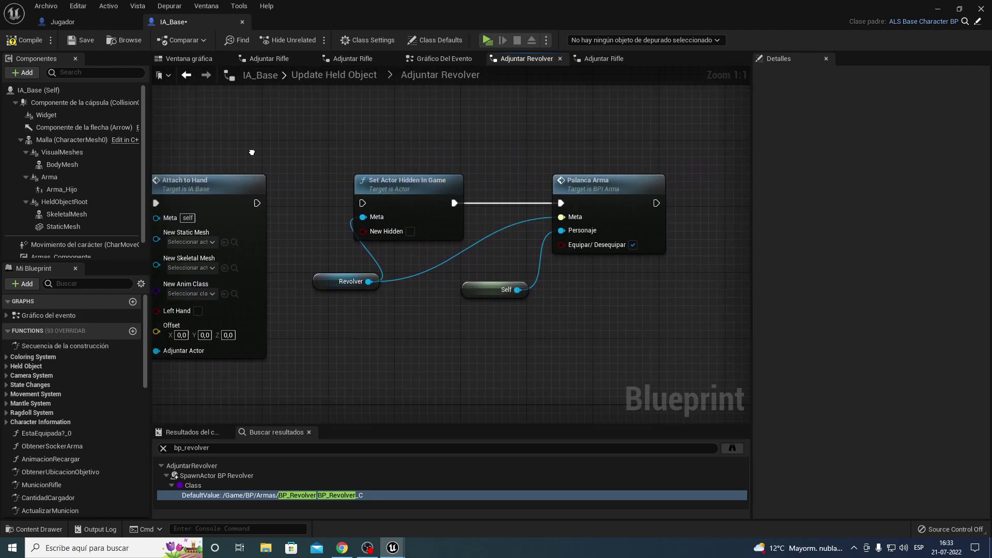
Flip between Adjuntar Rifle and Adjuntar Revolver, comparing Attach to Hand, Palanca Arma and Is Valid
{"action": "left_click", "coordinate": [587, 60]}
{"action": "right_click_drag", "start_coordinate": [485, 162], "coordinate": [303, 153]}
{"action": "right_click_drag", "start_coordinate": [552, 171], "coordinate": [358, 160]}
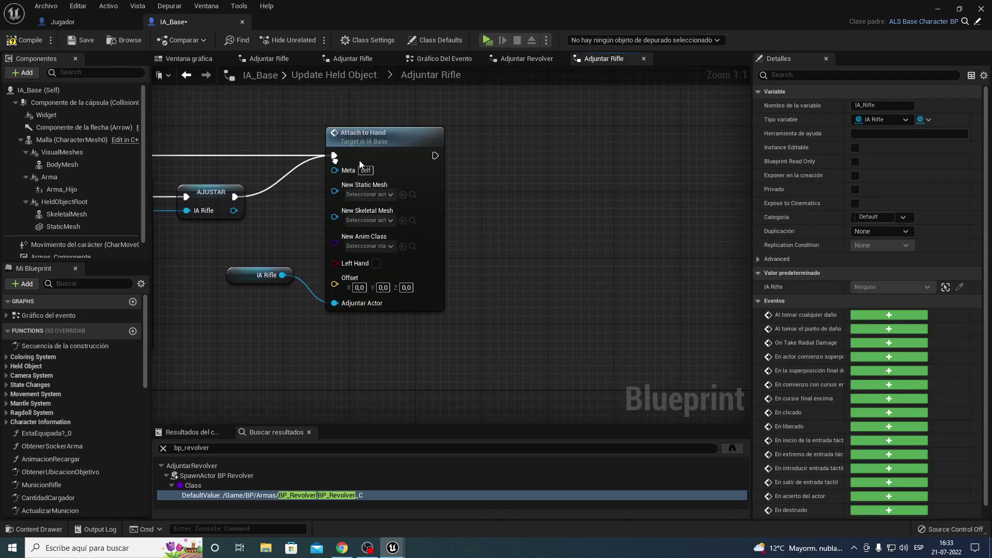
{"action": "left_click", "coordinate": [534, 59]}
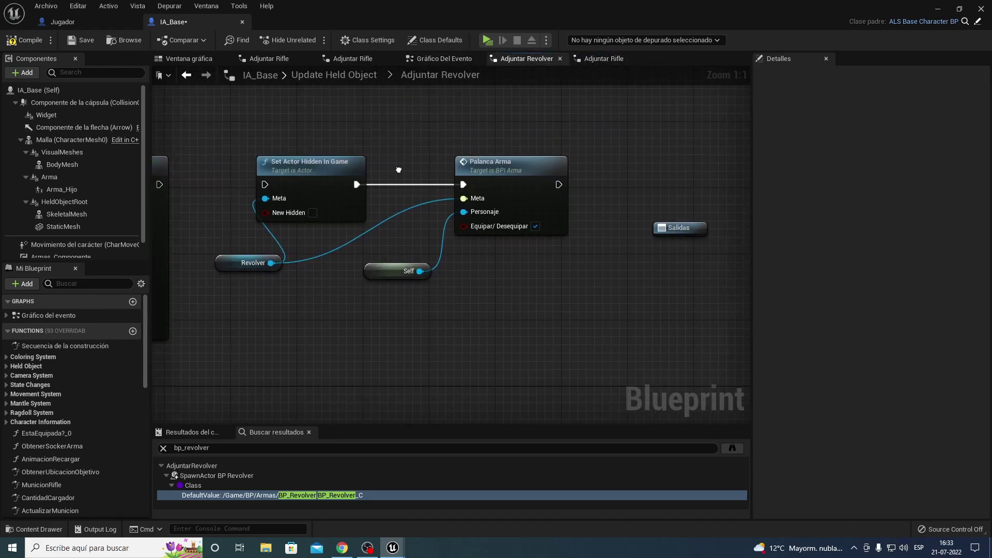
{"action": "right_click_drag", "start_coordinate": [236, 206], "coordinate": [218, 197]}
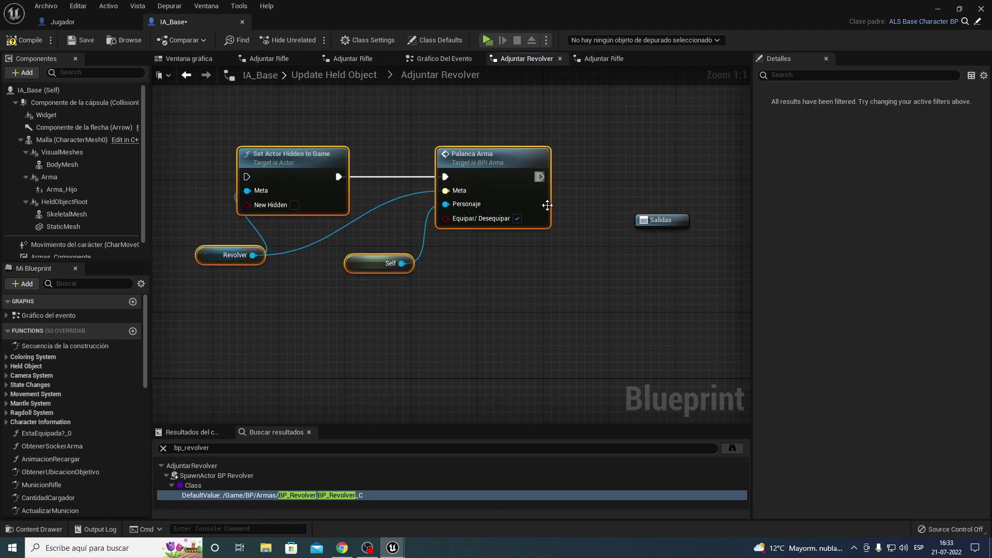
{"action": "double_click", "coordinate": [545, 207]}
{"action": "right_click_drag", "start_coordinate": [331, 154], "coordinate": [431, 160]}
{"action": "right_click_drag", "start_coordinate": [350, 118], "coordinate": [463, 124]}
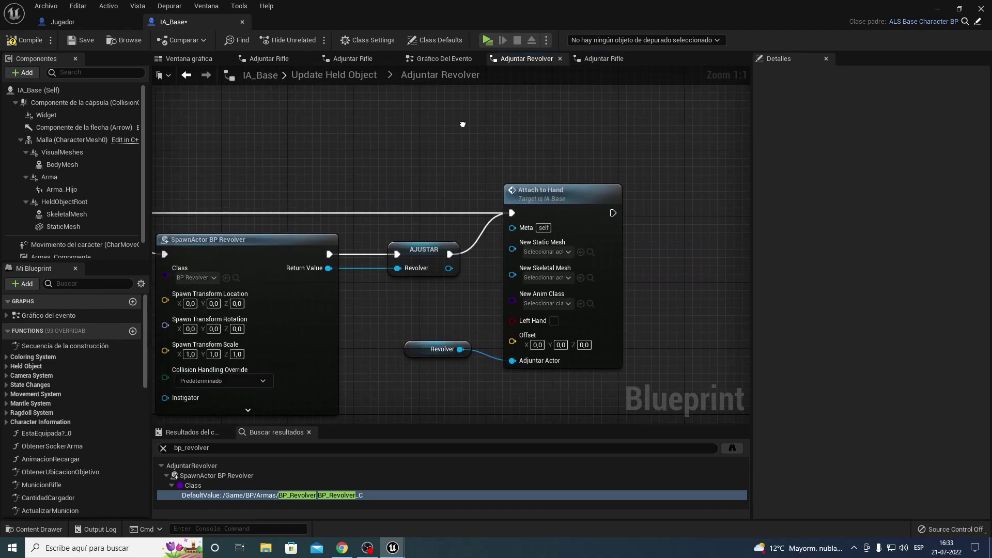
{"action": "right_click_drag", "start_coordinate": [388, 252], "coordinate": [531, 222]}
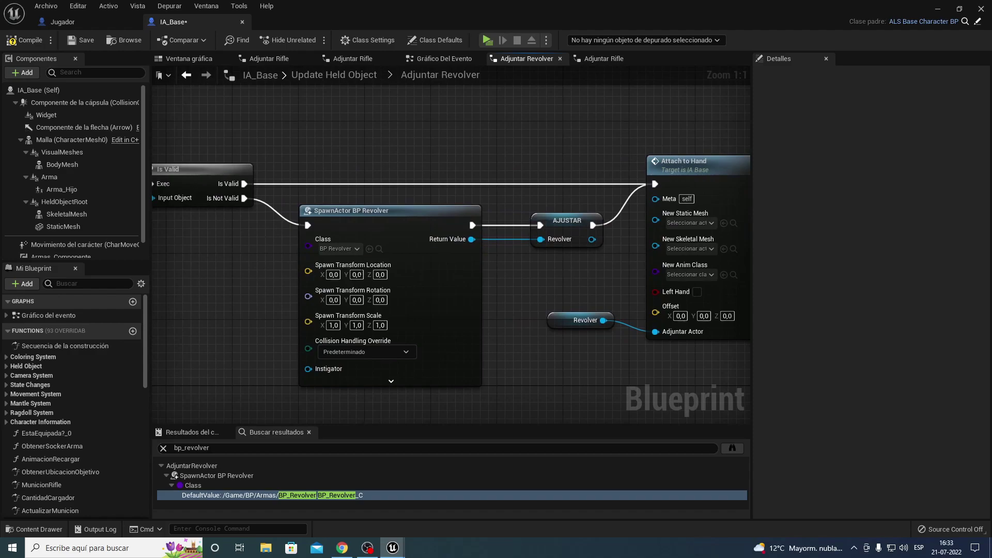
Search the SpawnActor class list for IA classes, then close it leaving BP Revolver selected
{"action": "left_click", "coordinate": [333, 250]}
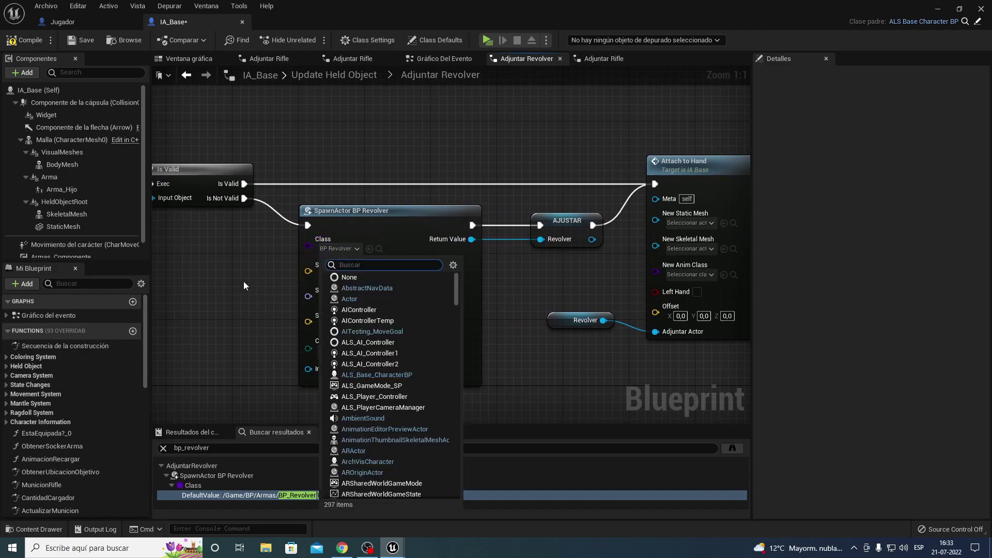
{"action": "type", "text": "l"}
{"action": "key", "text": "BackSpace"}
{"action": "type", "text": "l"}
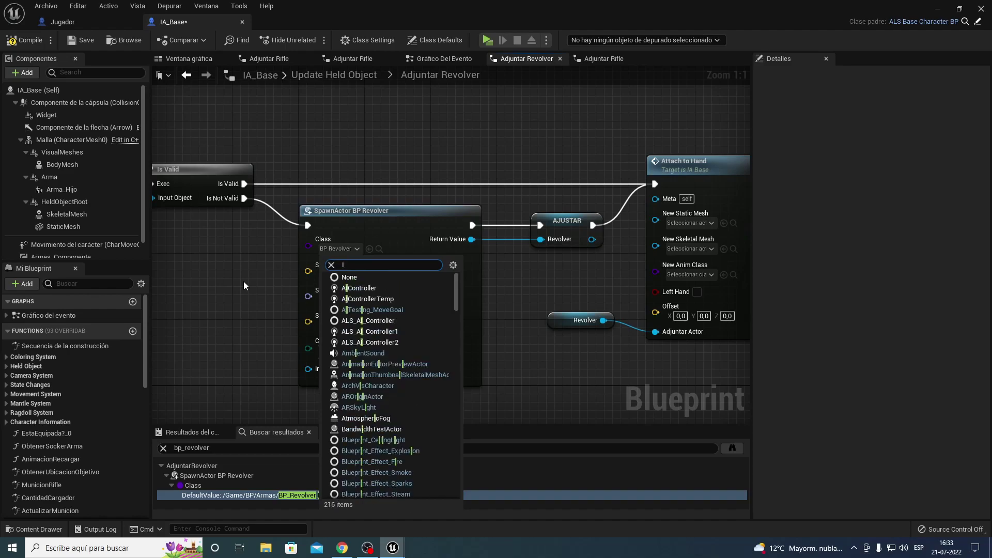
{"action": "type", "text": "a_"}
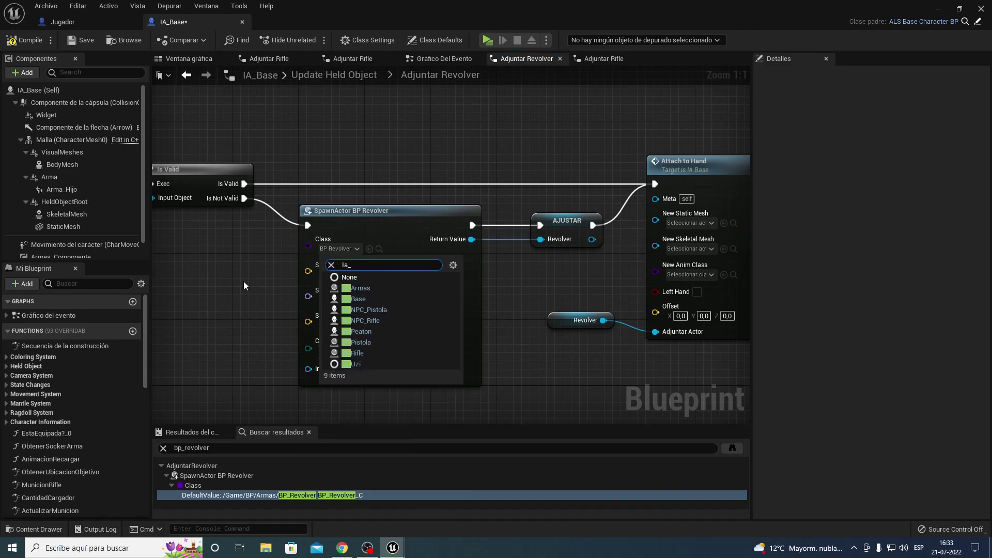
{"action": "left_click", "coordinate": [396, 160]}
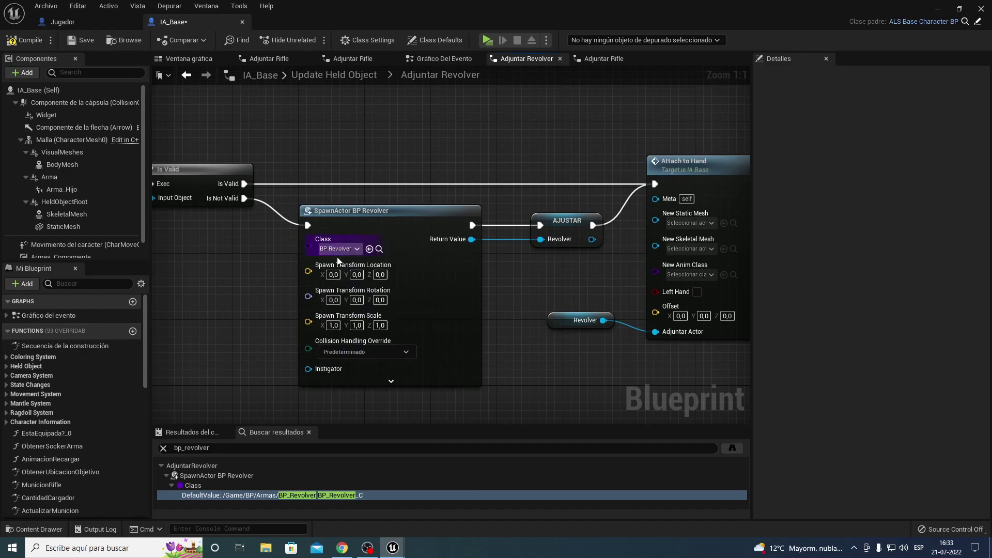
Compile IA_Base and close its Blueprint tab
{"action": "right_click_drag", "start_coordinate": [435, 140], "coordinate": [335, 129]}
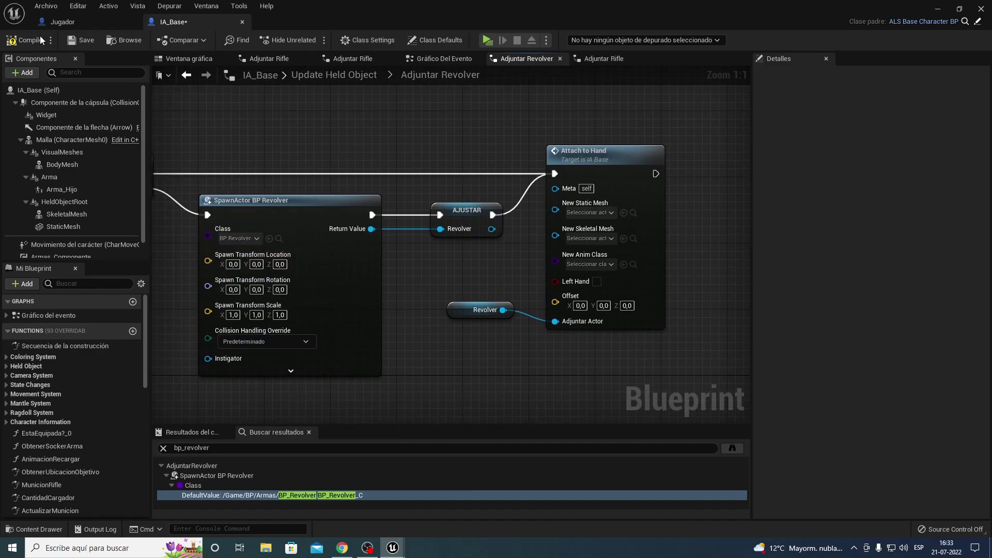
{"action": "left_click", "coordinate": [23, 41]}
{"action": "left_click", "coordinate": [242, 22]}
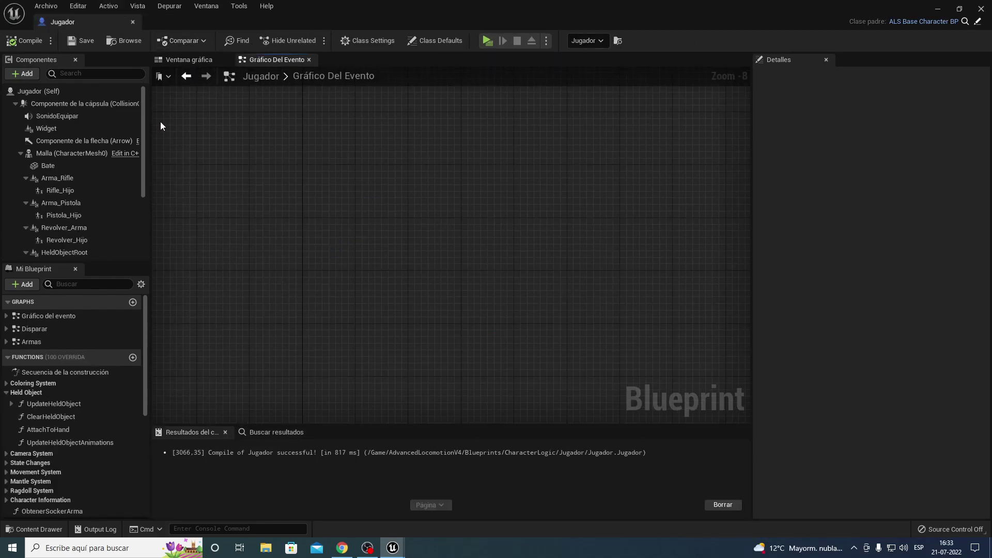
Back in the Villa level, focus the IA_NPC_Rifle on the street, nudge it along X, and delete it
{"action": "left_click", "coordinate": [944, 10]}
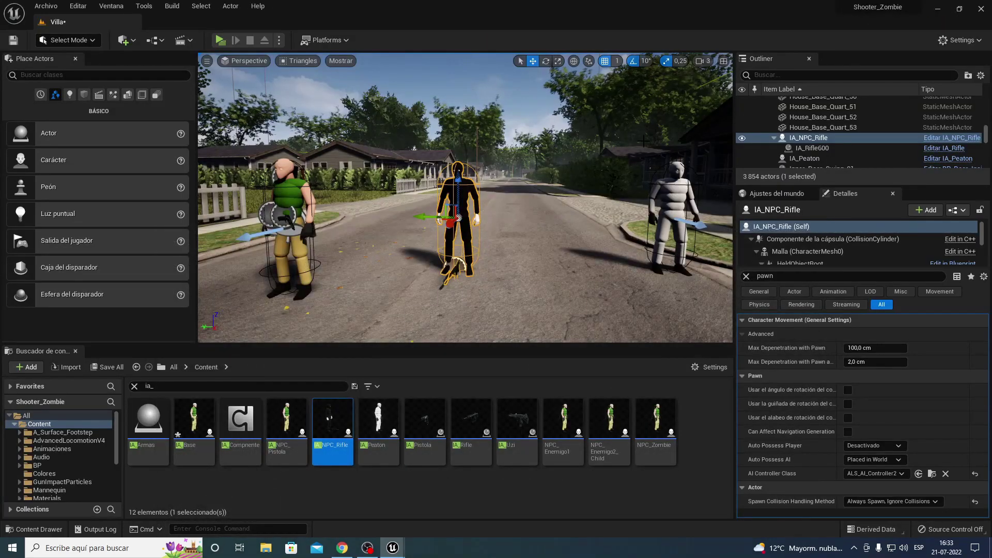
{"action": "key", "text": "f"}
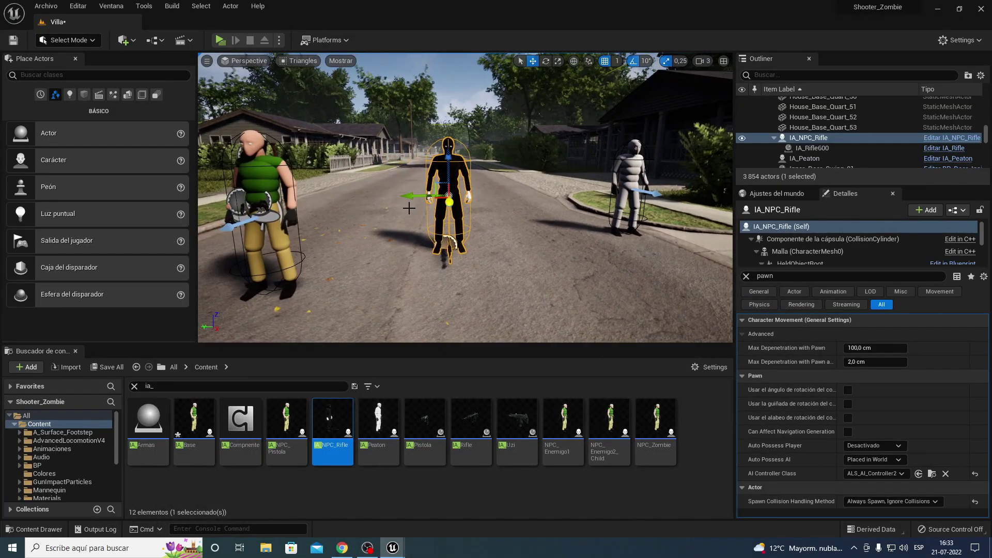
{"action": "left_click_drag", "start_coordinate": [412, 196], "coordinate": [402, 194]}
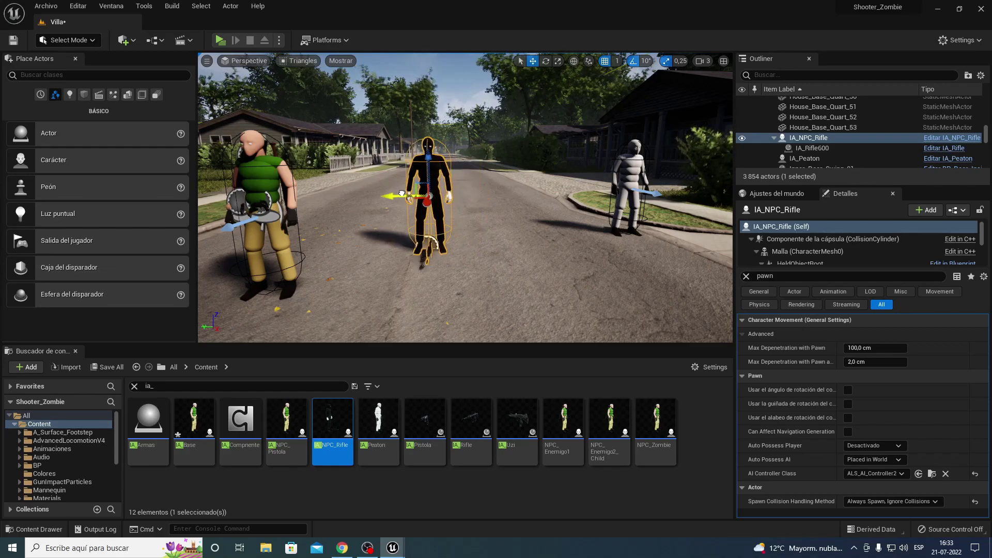
{"action": "key", "text": "Delete"}
Drop a fresh IA_NPC_Rifle on the street, delete it, then open the IA_NPC_Rifle Blueprint
{"action": "right_click_drag", "start_coordinate": [222, 78], "coordinate": [170, 83]}
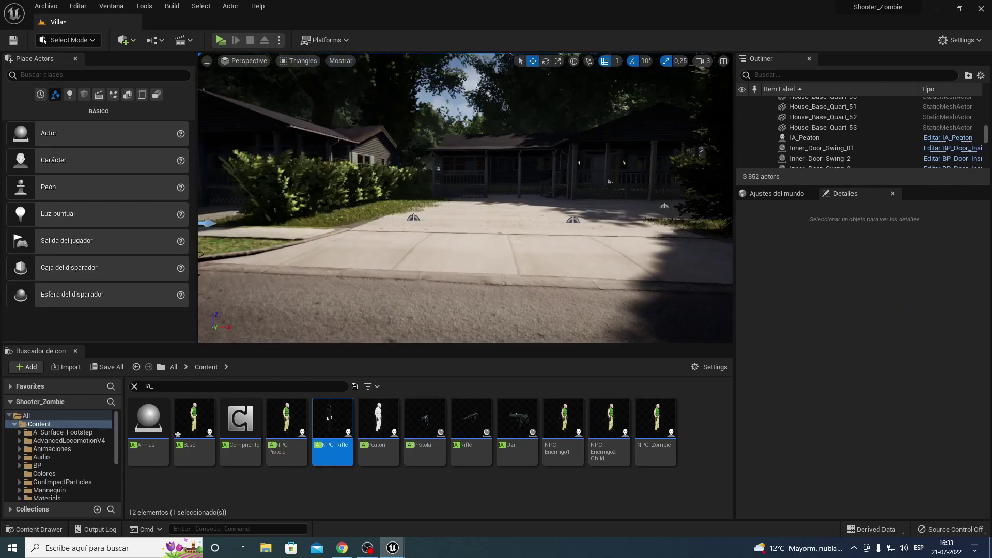
{"action": "right_click_drag", "start_coordinate": [460, 186], "coordinate": [487, 310]}
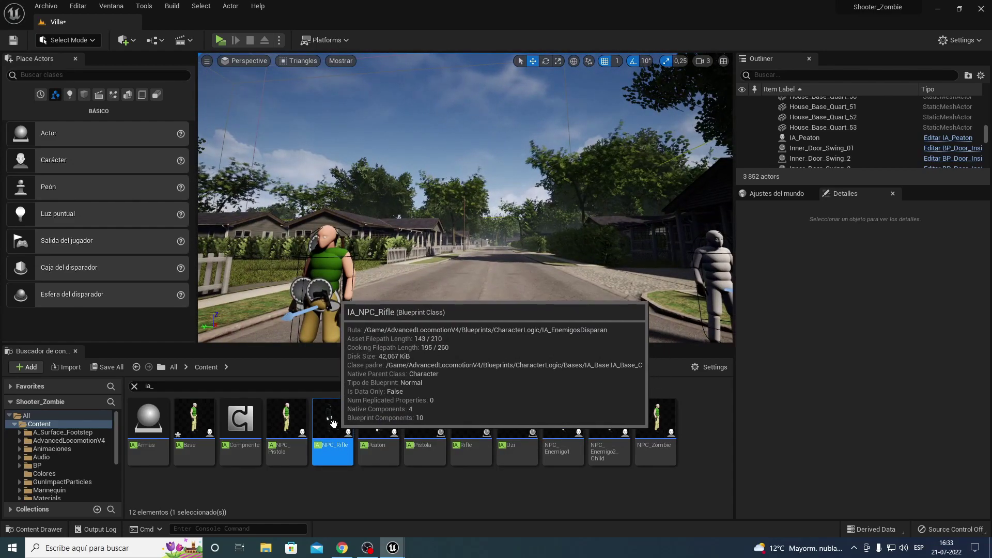
{"action": "left_click_drag", "start_coordinate": [386, 429], "coordinate": [473, 310]}
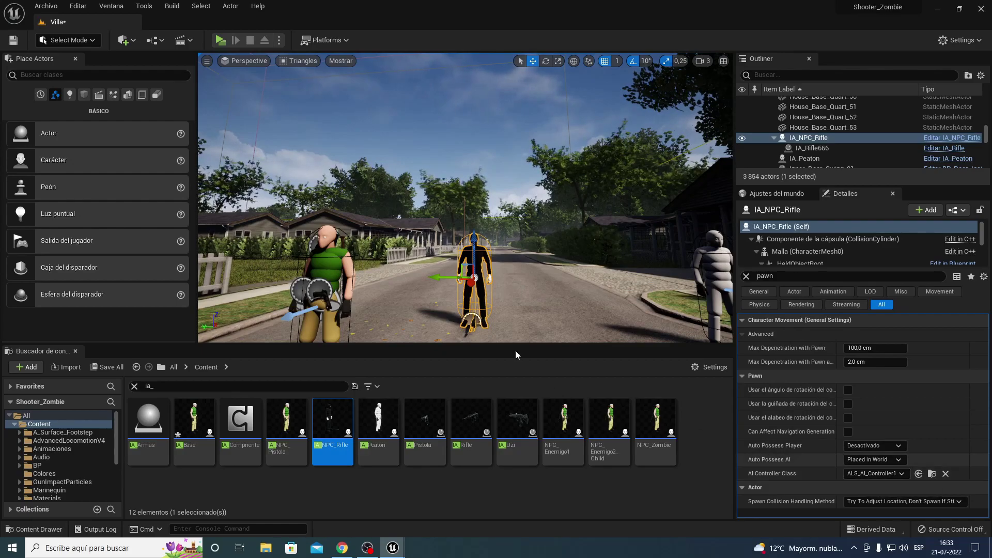
{"action": "key", "text": "Delete"}
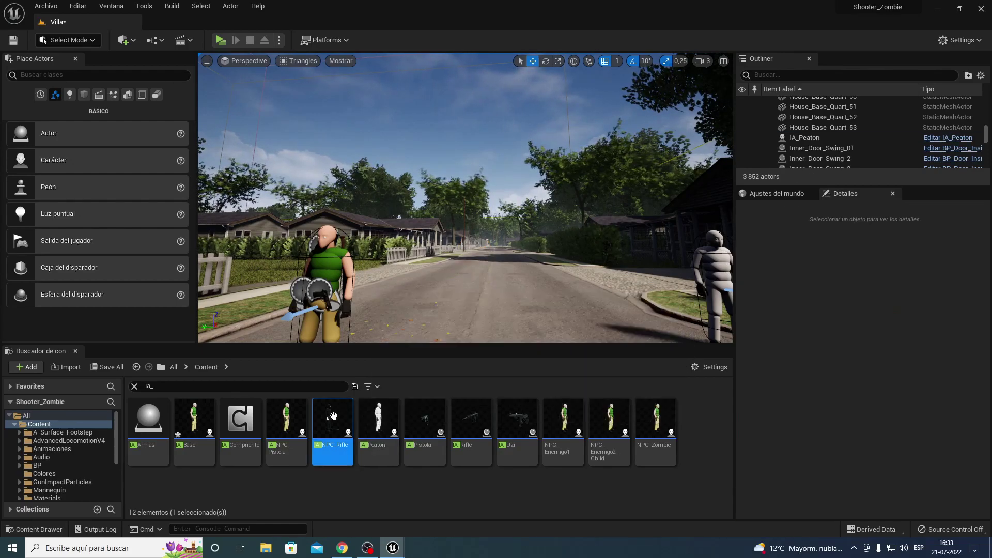
{"action": "double_click", "coordinate": [334, 416]}
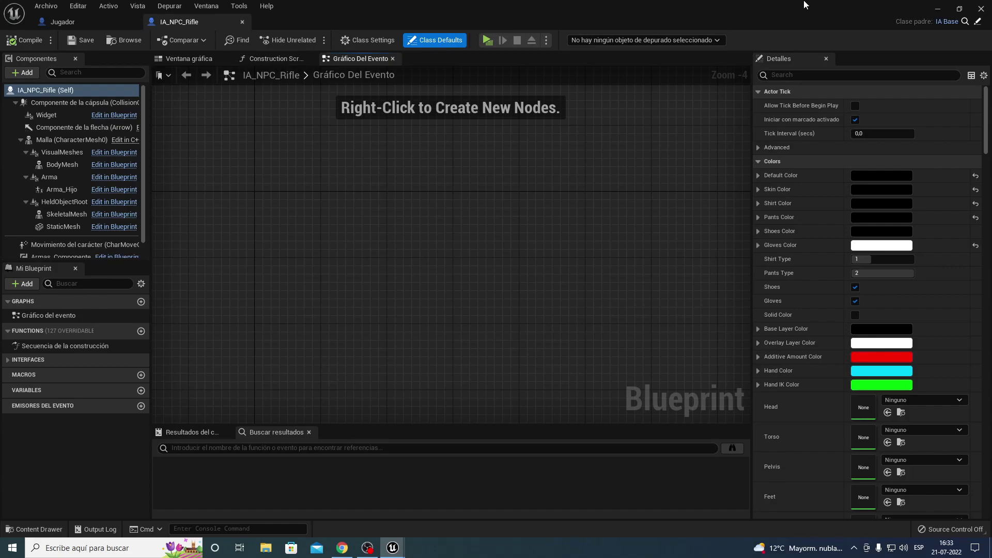
Set IA_Base's AI Controller Class to ALS_AI_Controller2, then compile and save the Blueprint
{"action": "left_click", "coordinate": [243, 22]}
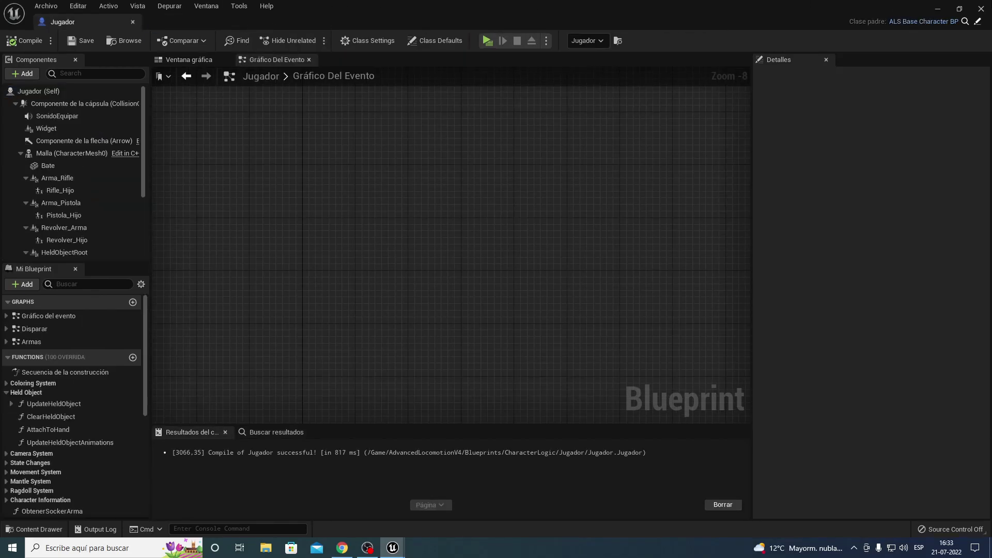
{"action": "left_click", "coordinate": [938, 9]}
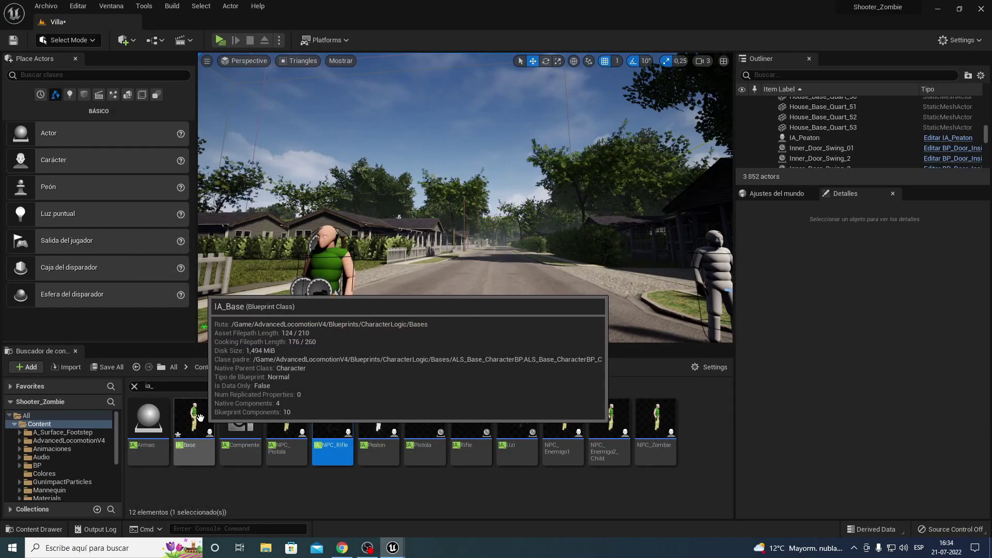
{"action": "double_click", "coordinate": [306, 421]}
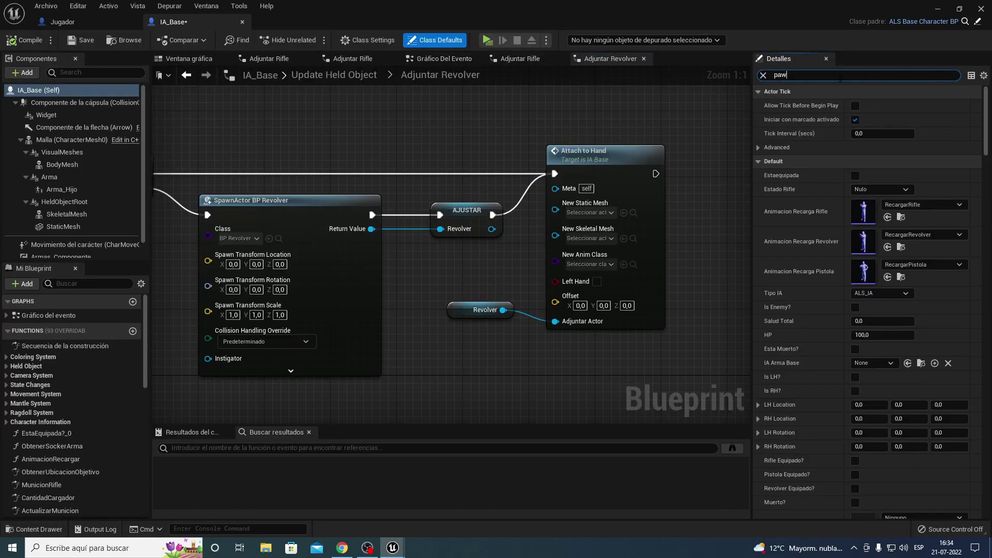
{"action": "type", "text": "n"}
{"action": "left_click", "coordinate": [883, 189]}
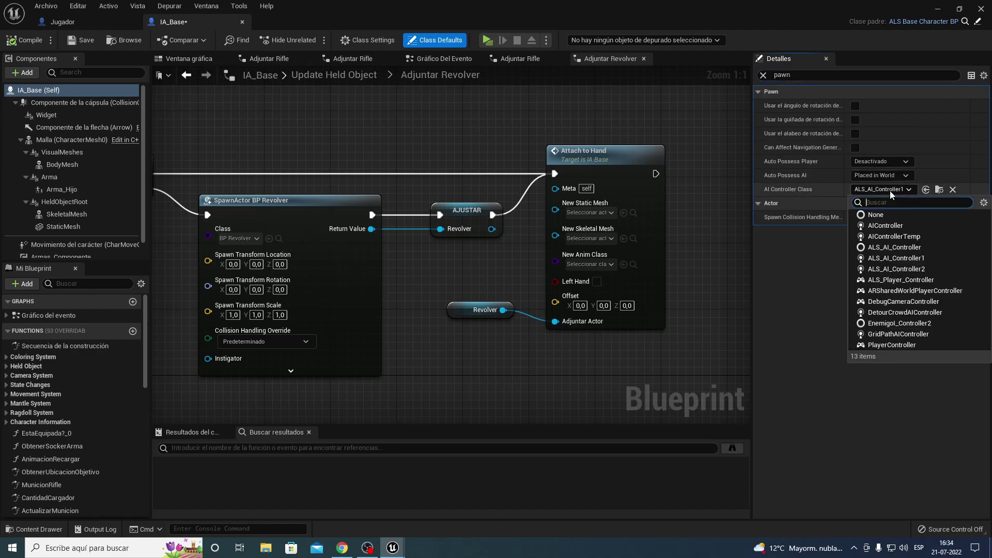
{"action": "left_click", "coordinate": [895, 269]}
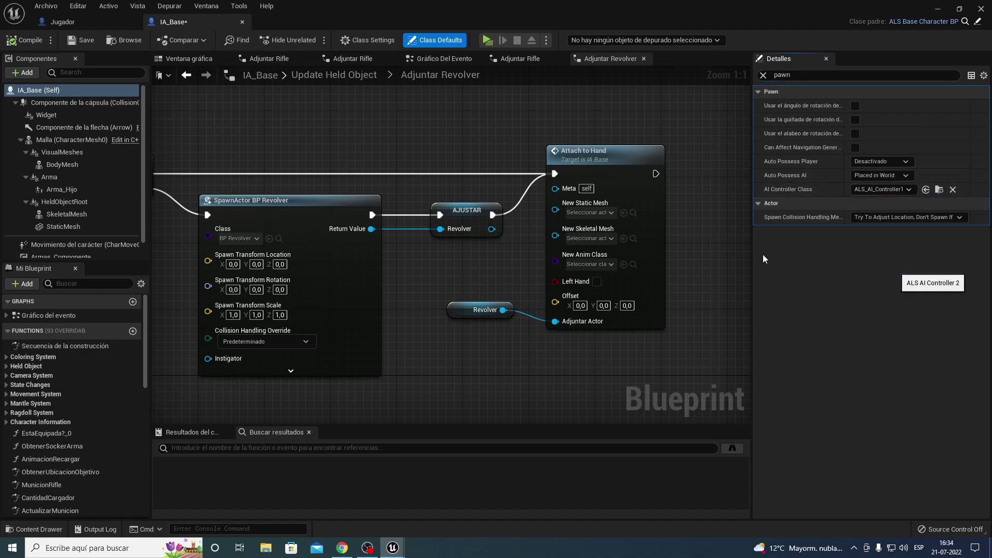
{"action": "left_click", "coordinate": [10, 42]}
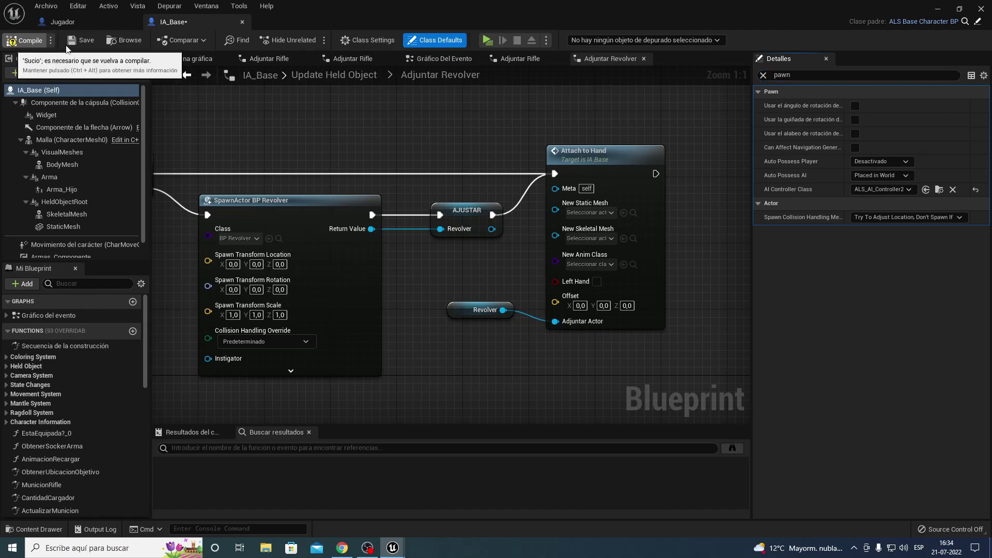
{"action": "left_click", "coordinate": [92, 42]}
Place an IA_NPC_Rifle on the village road and run a brief Alt+P playtest
{"action": "left_click", "coordinate": [937, 9]}
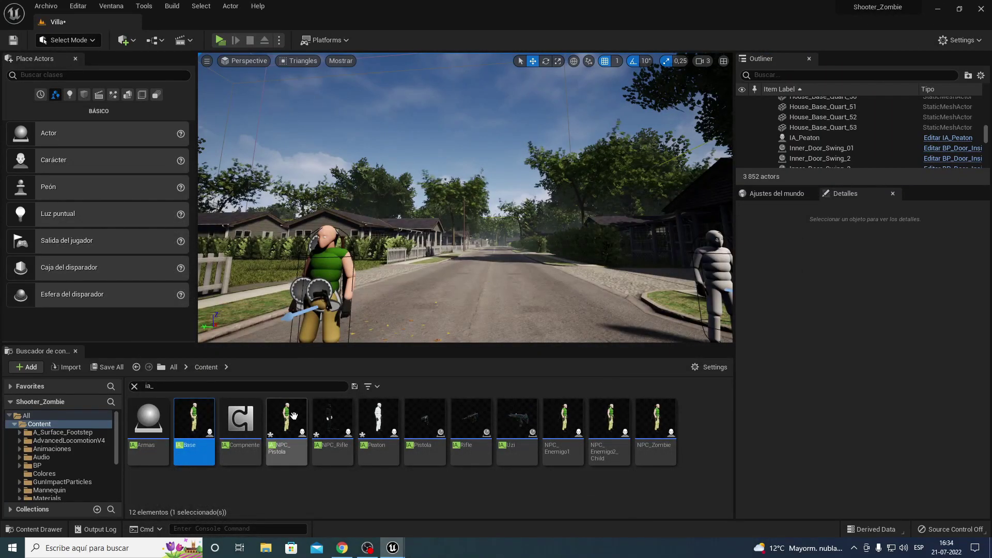
{"action": "left_click_drag", "start_coordinate": [481, 284], "coordinate": [481, 283]}
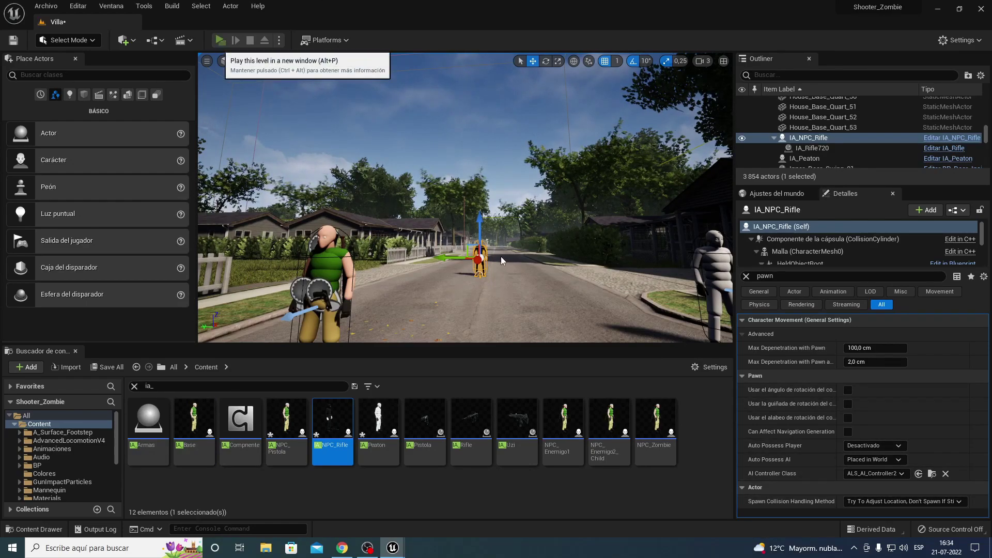
{"action": "key", "text": "alt+p"}
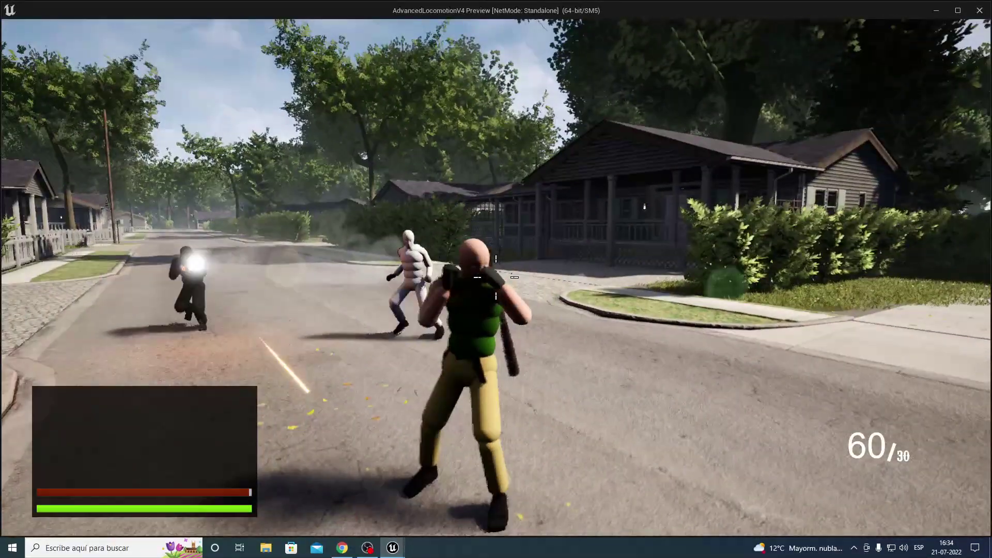
{"action": "key", "text": "Escape"}
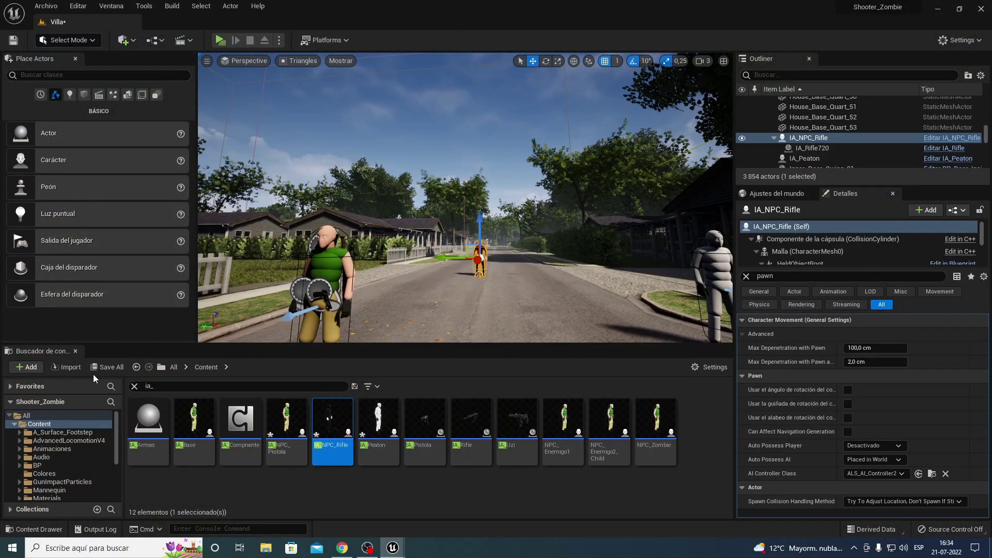
Save all modified content including the level, then delete the placed IA_NPC_Rifle
{"action": "left_click", "coordinate": [119, 369]}
{"action": "left_click", "coordinate": [564, 390]}
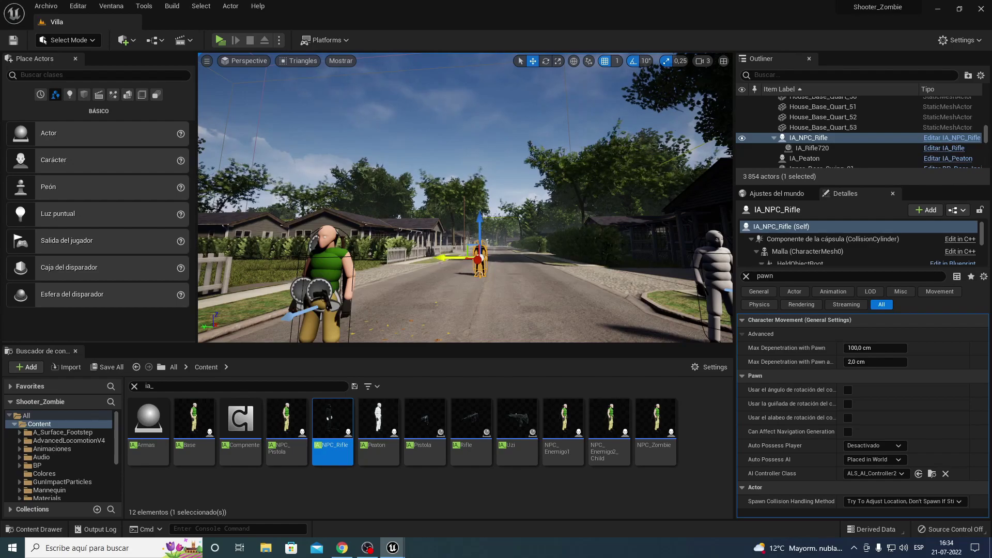
{"action": "left_click_drag", "start_coordinate": [441, 257], "coordinate": [428, 257]}
{"action": "key", "text": "Delete"}
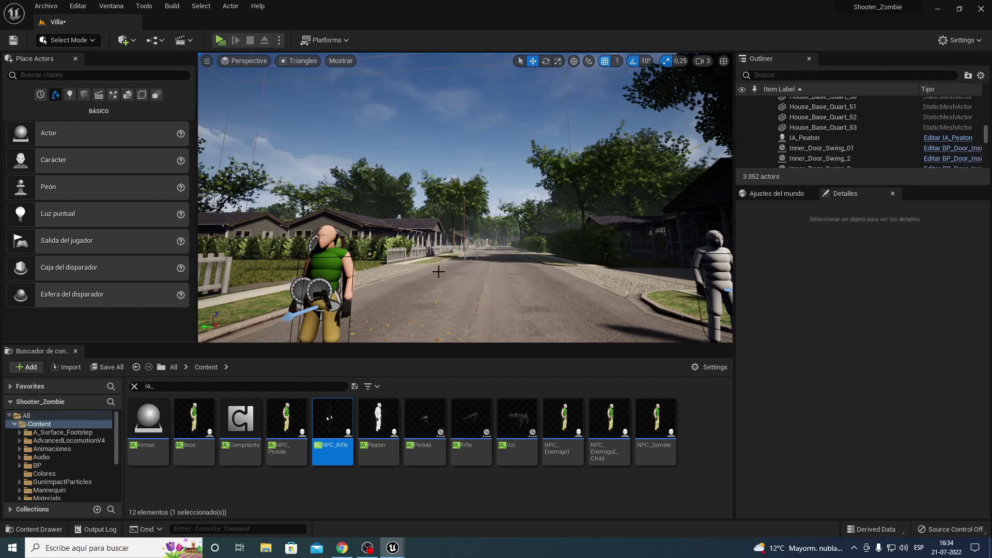
Raise the viewport camera speed to 8 and filter the Outliner to find Jugador
{"action": "mouse_move", "coordinate": [430, 265]}
{"action": "right_mouse_down"}
{"action": "mouse_move", "coordinate": [430, 310]}
{"action": "mouse_move", "coordinate": [430, 290]}
{"action": "right_mouse_up"}
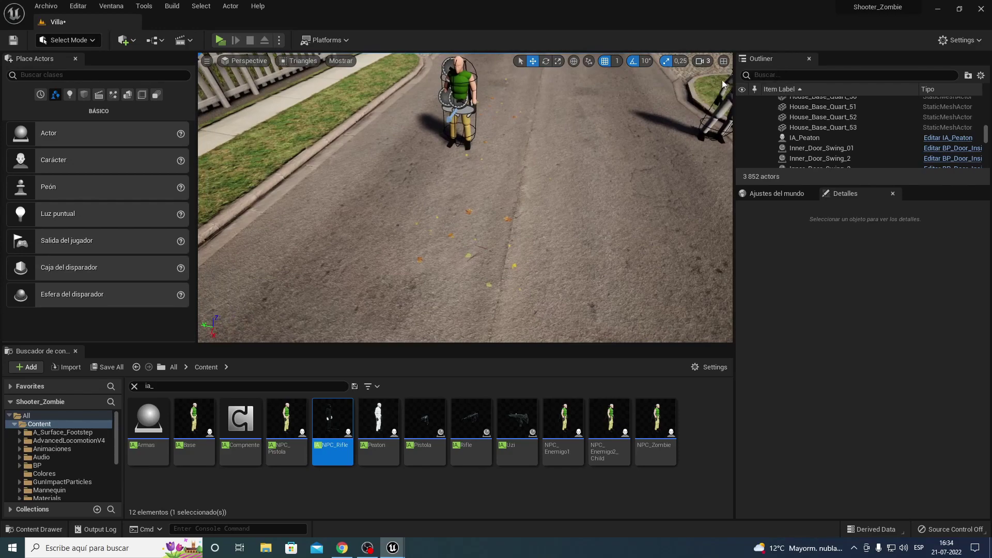
{"action": "left_click", "coordinate": [704, 61]}
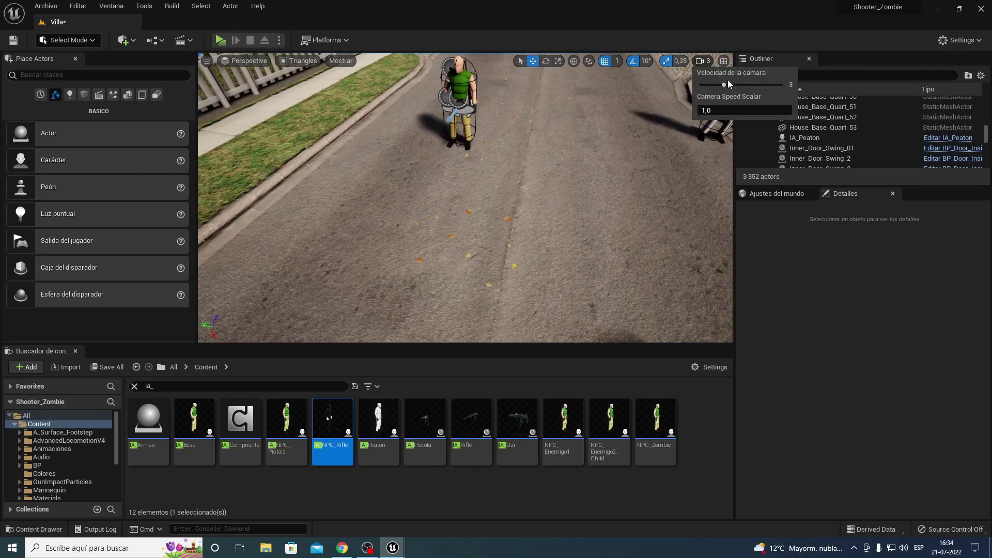
{"action": "left_click_drag", "start_coordinate": [727, 82], "coordinate": [782, 84]}
{"action": "right_click_drag", "start_coordinate": [586, 159], "coordinate": [587, 206]}
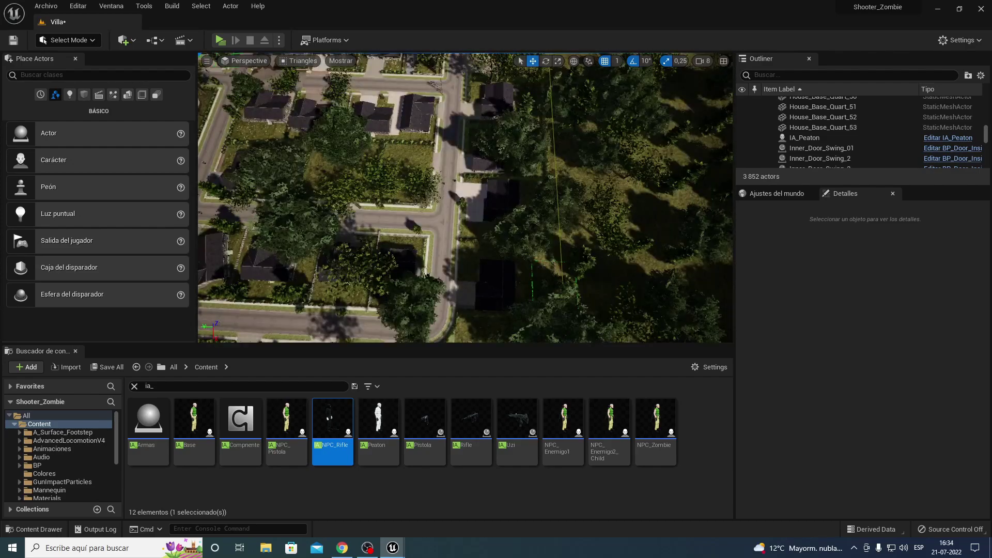
{"action": "scroll", "coordinate": [480, 193], "scroll_direction": "down", "scroll_amount": 10}
{"action": "type", "text": "ju"}
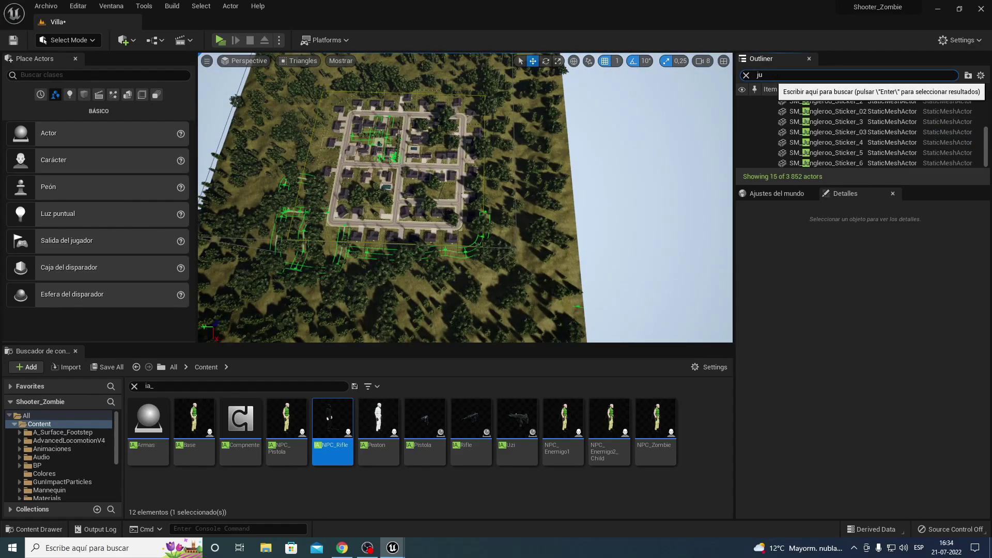
{"action": "type", "text": "ga"}
Move the Jugador player actor onto a different village street and inspect its new spot
{"action": "left_click", "coordinate": [804, 112]}
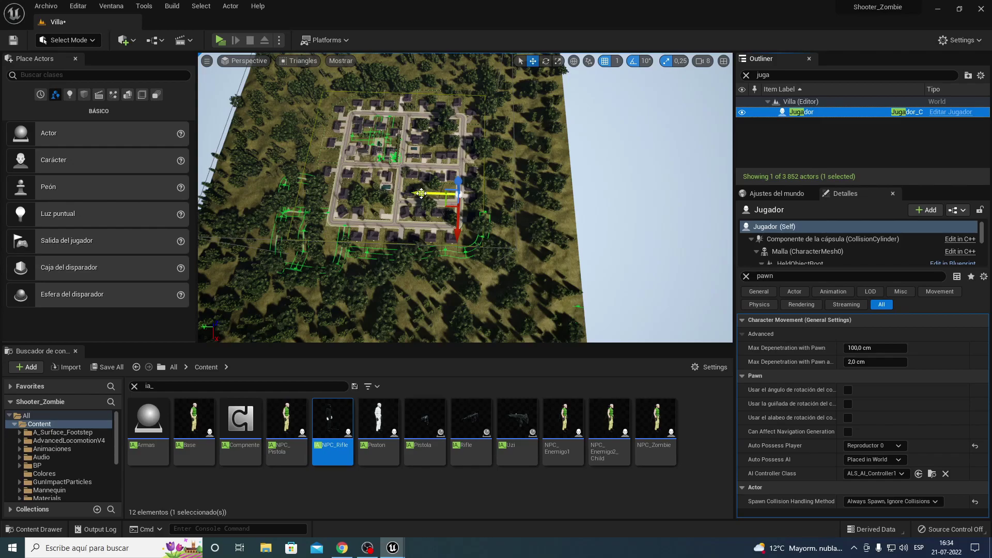
{"action": "left_click_drag", "start_coordinate": [421, 193], "coordinate": [381, 199]}
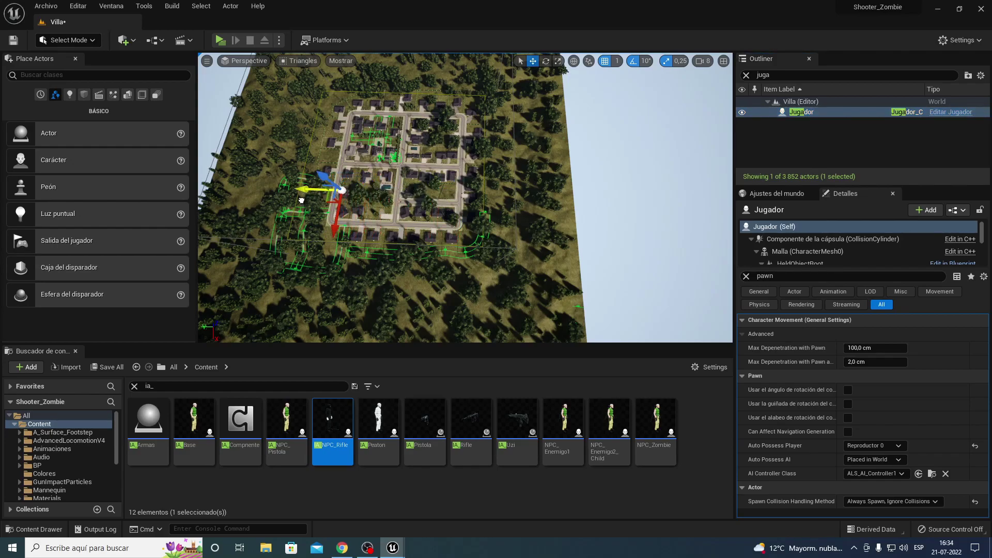
{"action": "key", "text": "f"}
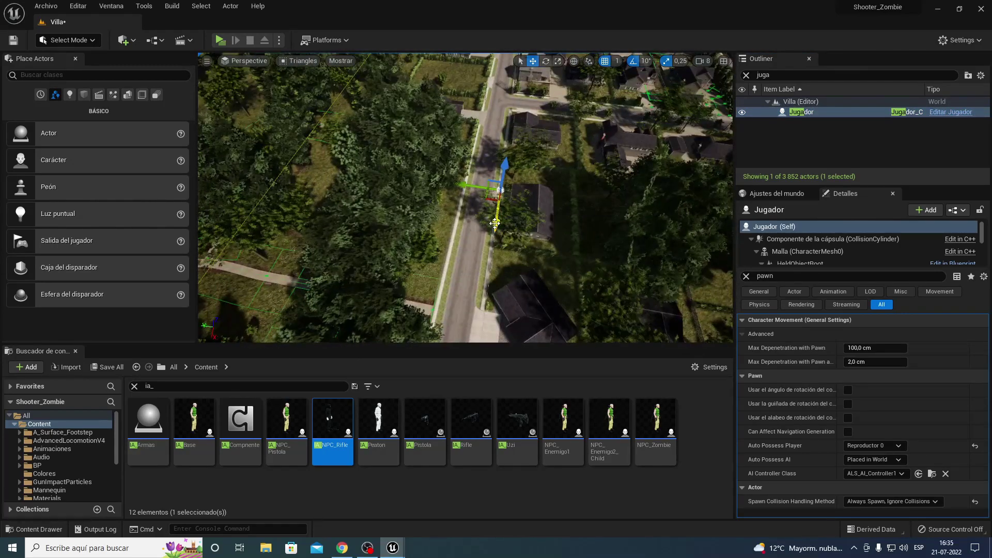
{"action": "scroll", "coordinate": [365, 198], "scroll_direction": "down", "scroll_amount": 3}
{"action": "right_click_drag", "start_coordinate": [465, 207], "coordinate": [465, 155]}
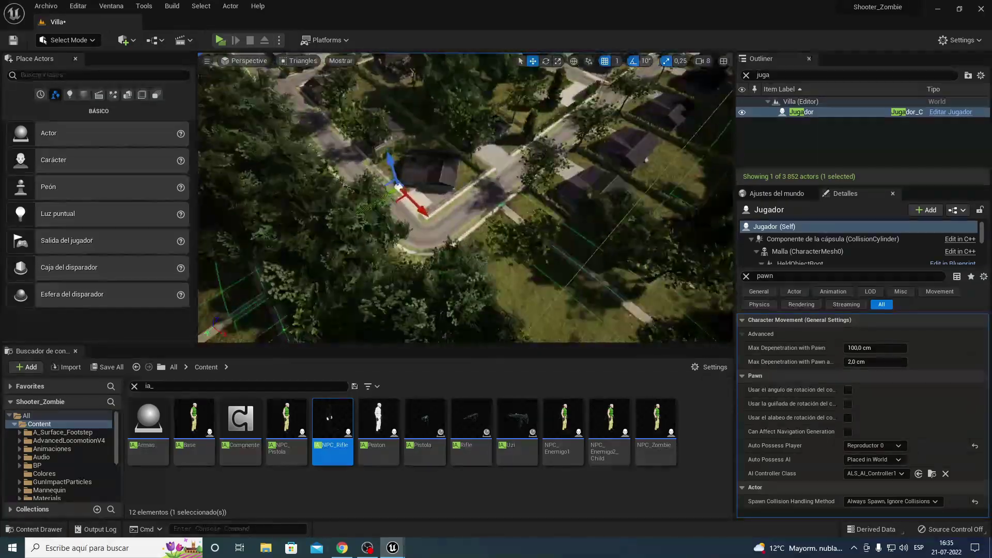
{"action": "right_click_drag", "start_coordinate": [465, 196], "coordinate": [465, 196]}
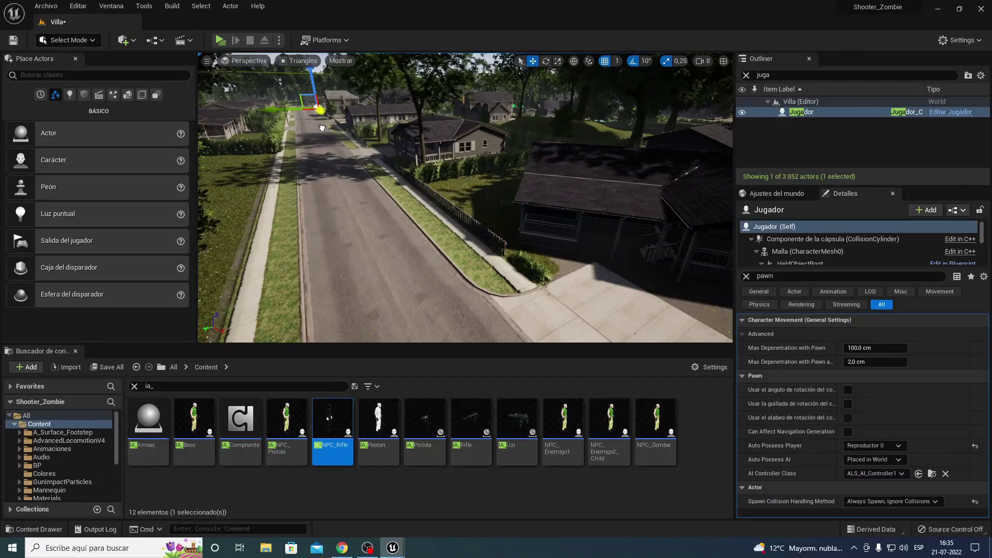
{"action": "right_click_drag", "start_coordinate": [379, 122], "coordinate": [378, 122]}
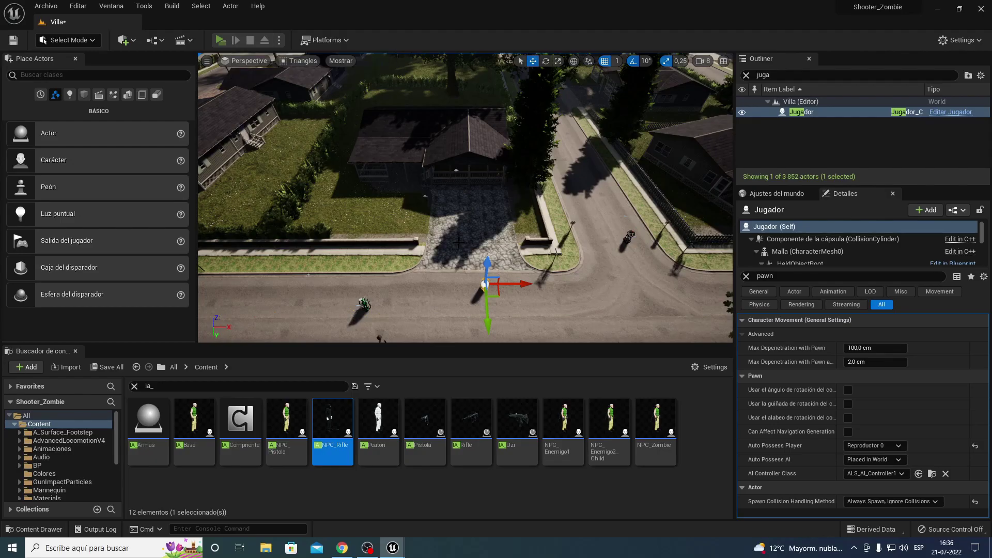
Playtest from the new spot, running the player toward the green enemy and attacking it
{"action": "key", "text": "alt+p"}
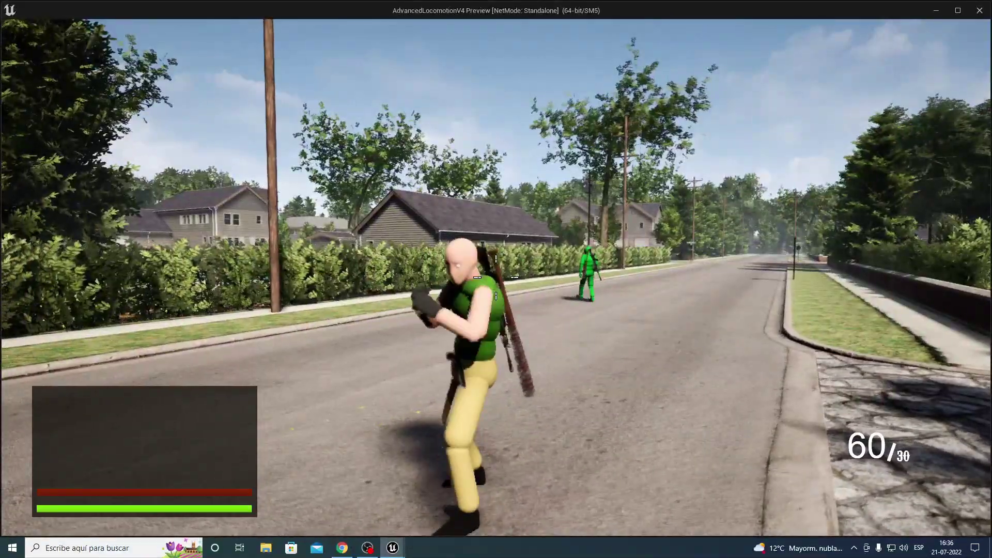
{"action": "key", "text": "w"}
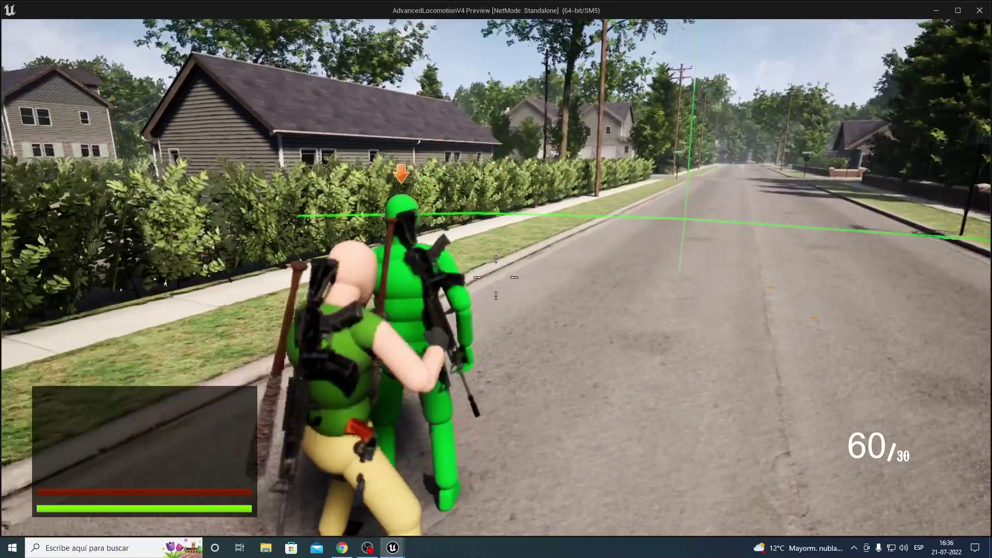
{"action": "left_click", "coordinate": [496, 278]}
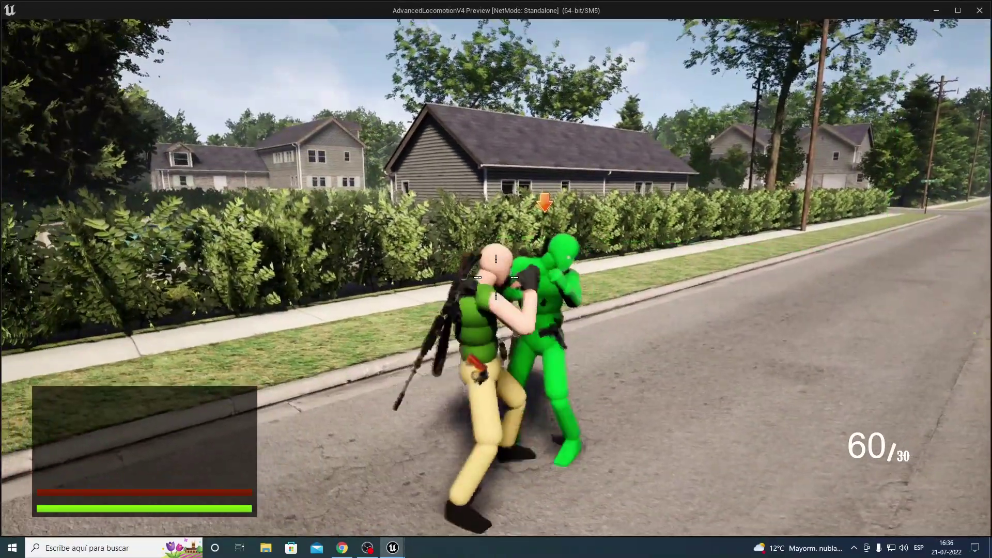
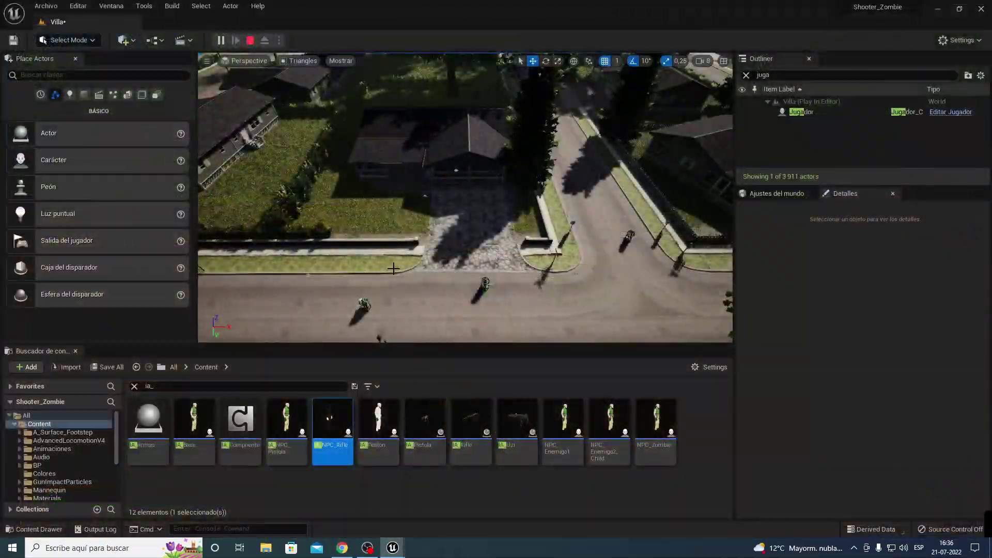
End the play test, read the NPC_Enemigo1_C_1 errors in the Message Log, then close it
{"action": "key", "text": "Escape"}
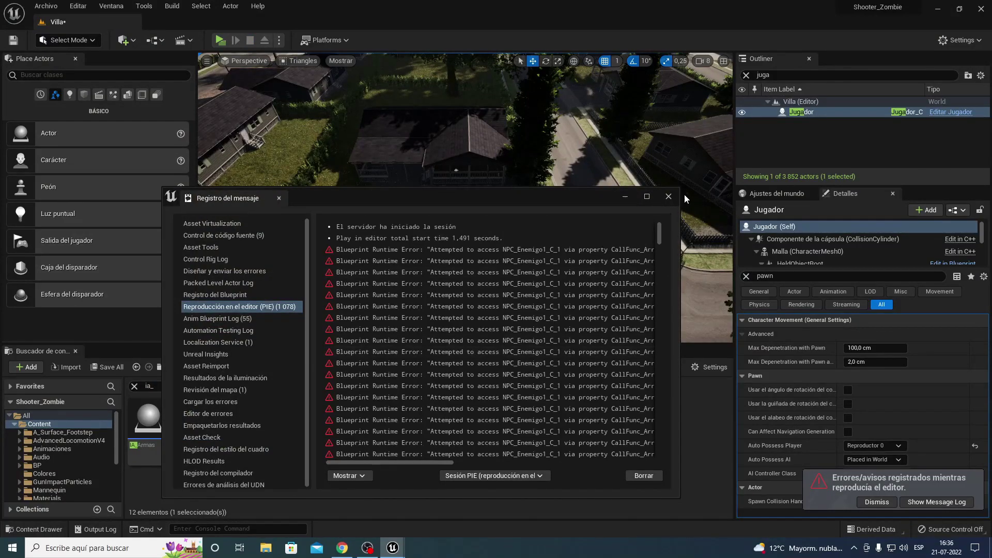
{"action": "left_click_drag", "start_coordinate": [410, 463], "coordinate": [652, 455]}
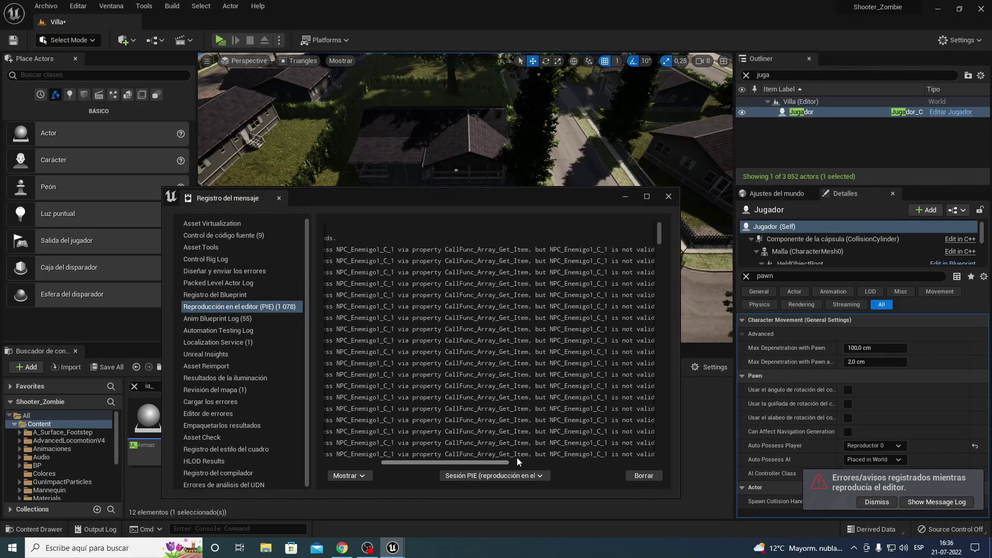
{"action": "left_click", "coordinate": [668, 196]}
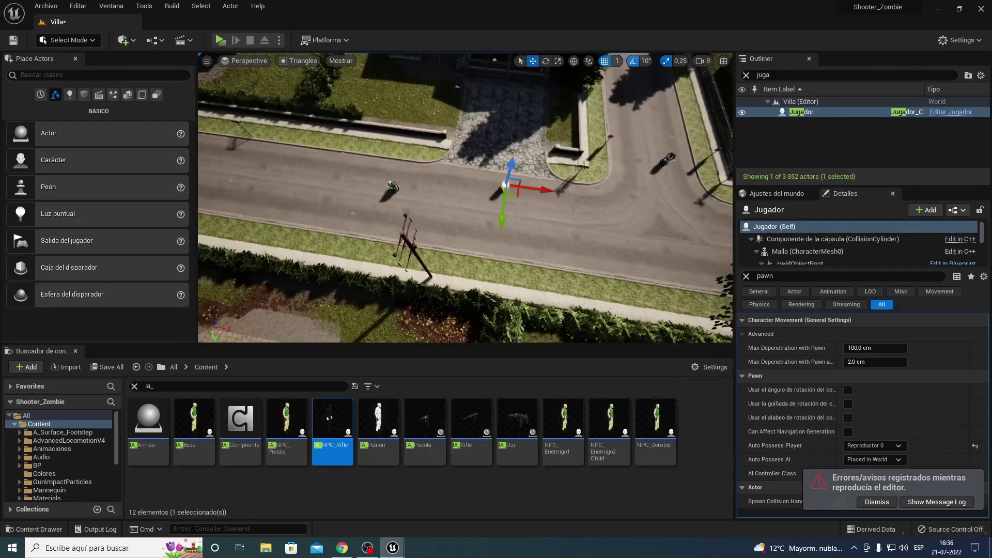
Fly down the street, set viewport camera speed to 3, and select the NPC_Zombie character
{"action": "key", "text": "f"}
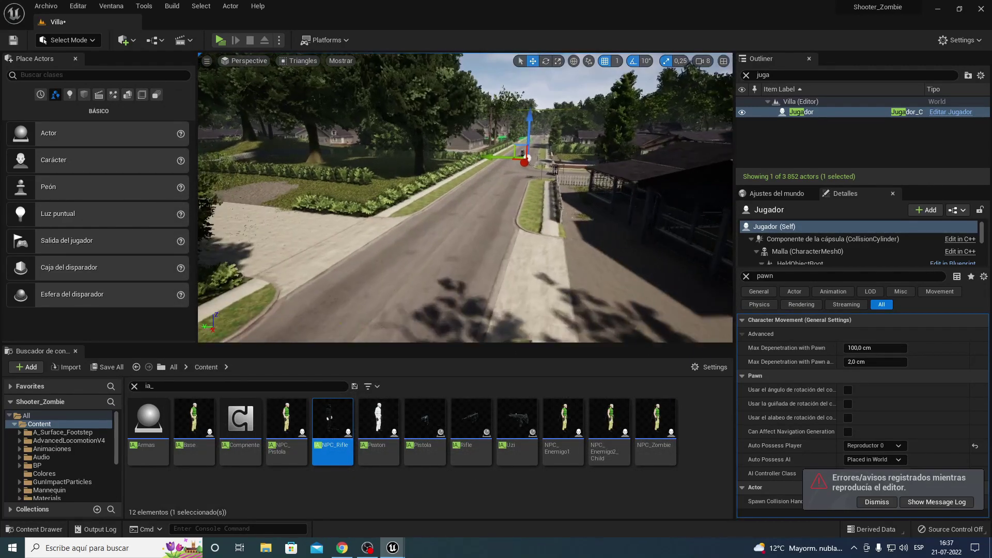
{"action": "key", "text": "Up"}
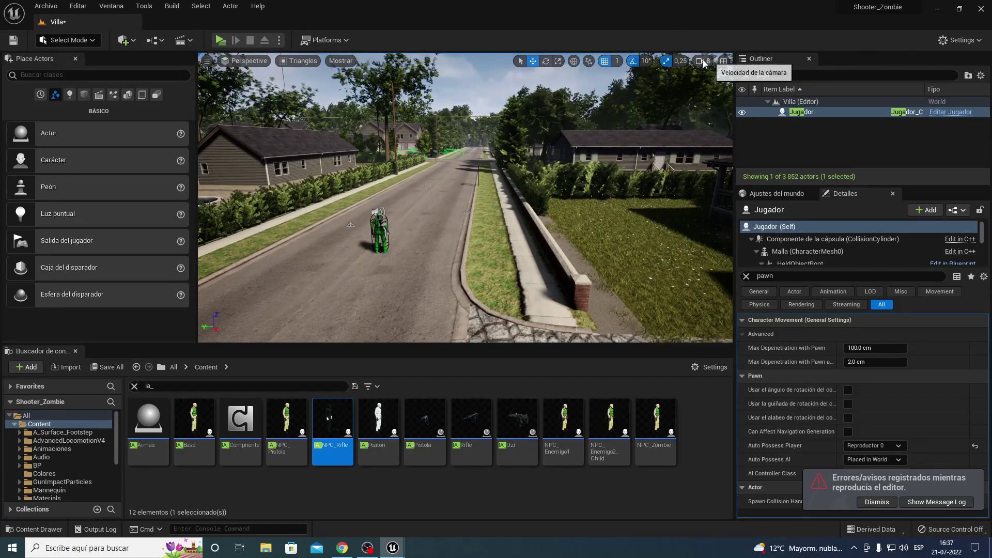
{"action": "left_click", "coordinate": [703, 60]}
{"action": "left_click", "coordinate": [725, 85]}
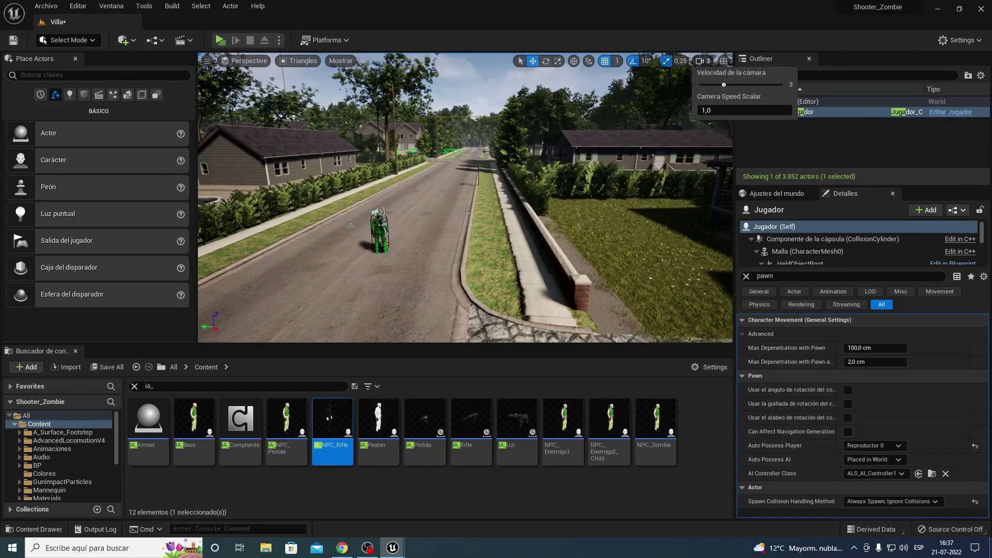
{"action": "mouse_move", "coordinate": [620, 155]}
{"action": "right_mouse_down"}
{"action": "mouse_move", "coordinate": [594, 197]}
{"action": "mouse_move", "coordinate": [465, 207]}
{"action": "mouse_move", "coordinate": [463, 196]}
{"action": "right_mouse_up"}
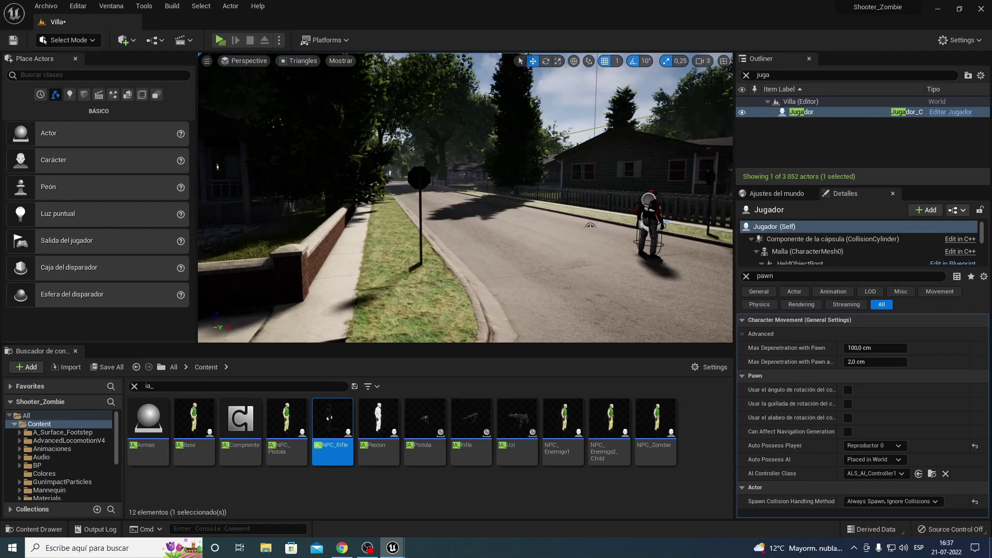
{"action": "left_click", "coordinate": [649, 222]}
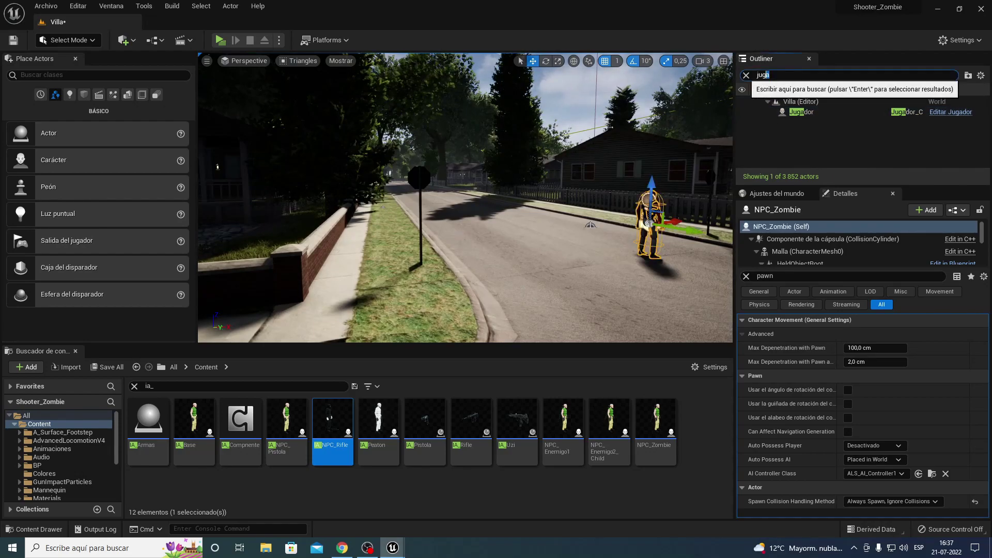
Clear the Outliner filter, search the Content Browser for NPC_z, and open NPC_Zombie
{"action": "key", "text": "Escape"}
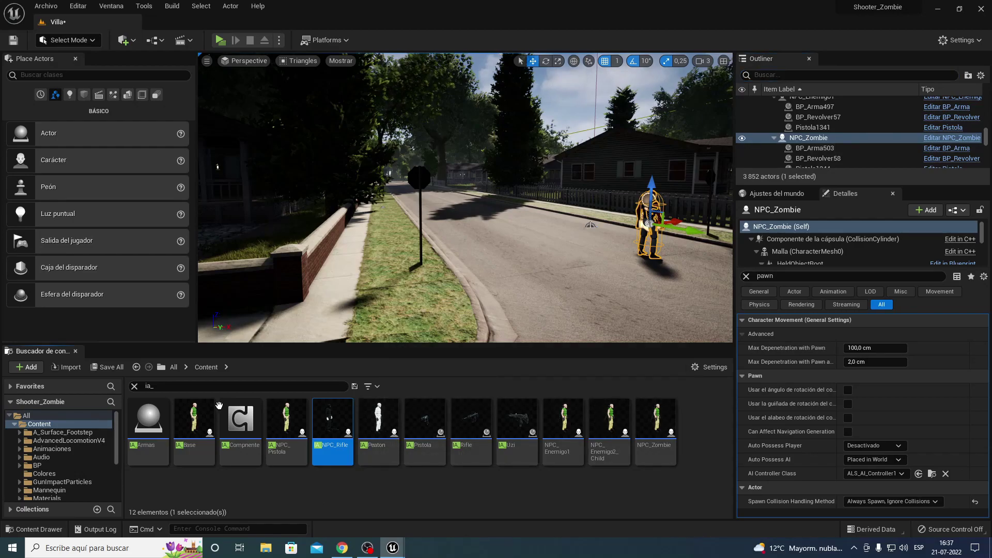
{"action": "type", "text": "NPC"}
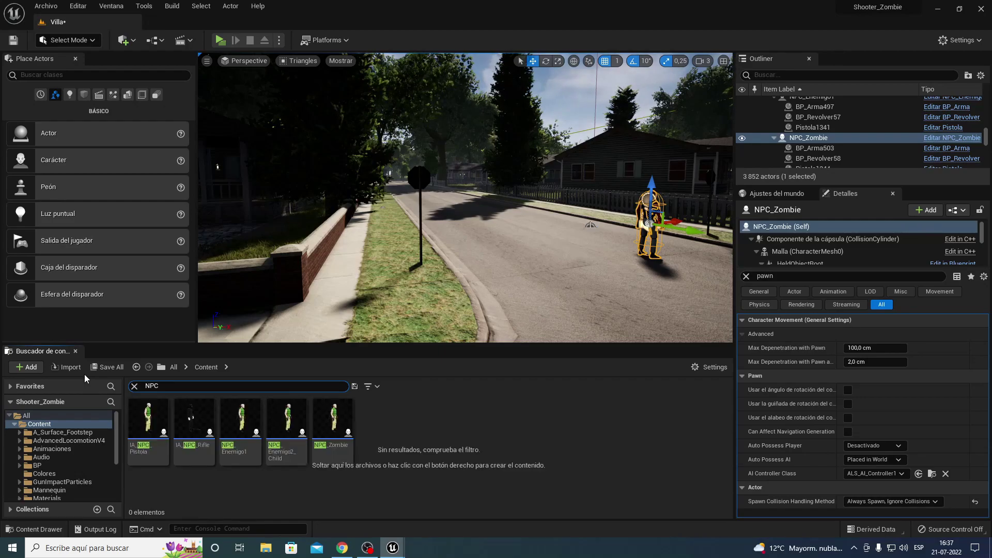
{"action": "type", "text": "_"}
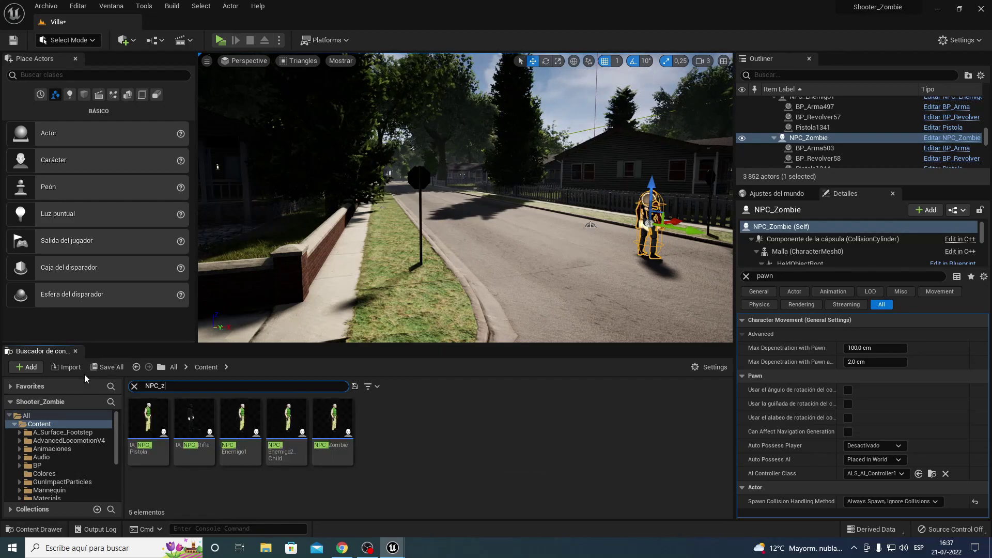
{"action": "type", "text": "z"}
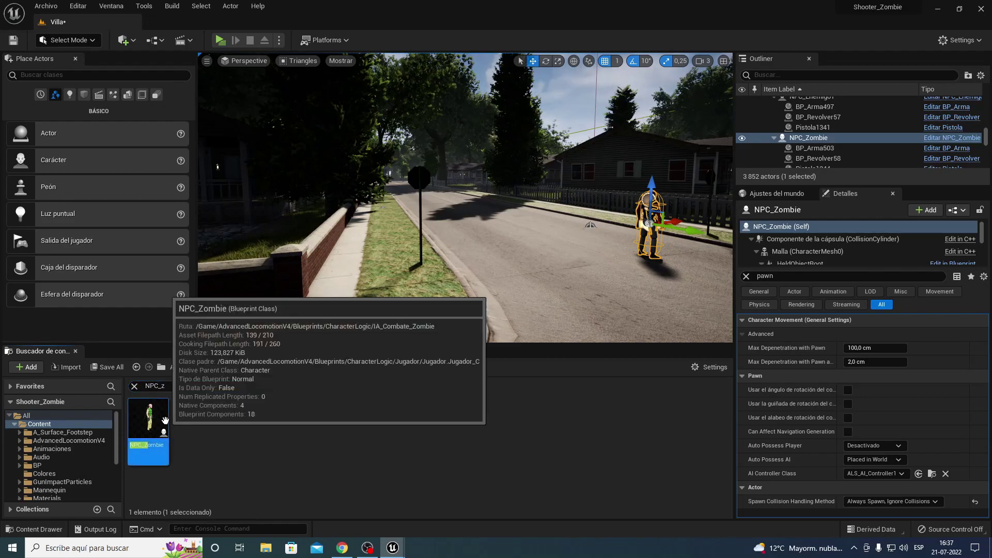
{"action": "double_click", "coordinate": [168, 421]}
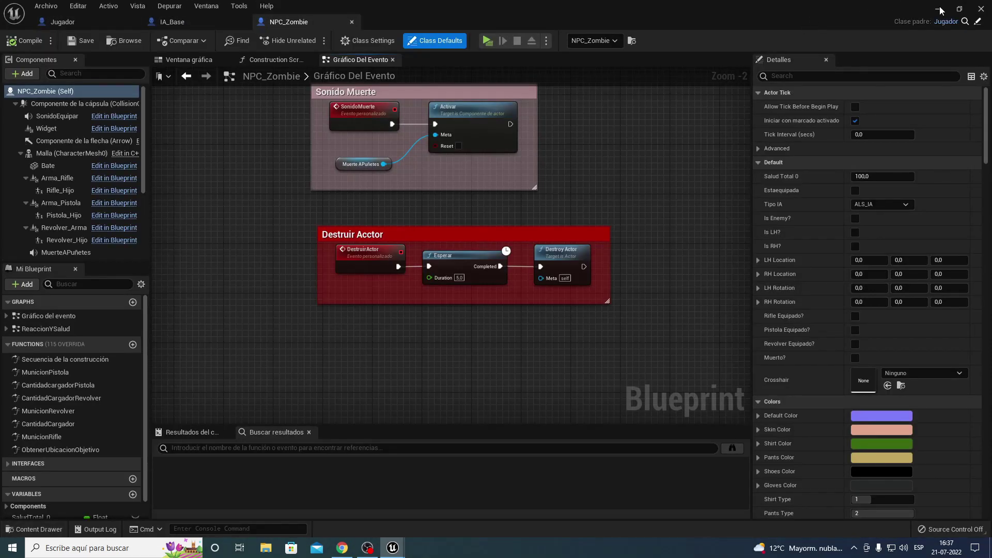
Select the two comment boxes in NPC_Zombie's Event Graph, then minimize the Blueprint editor
{"action": "right_click_drag", "start_coordinate": [265, 244], "coordinate": [253, 345]}
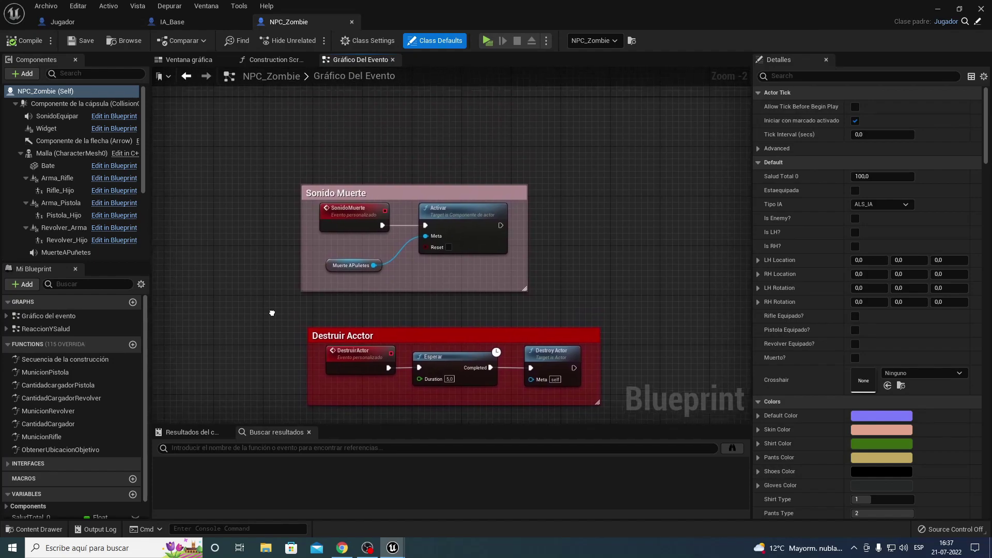
{"action": "mouse_move", "coordinate": [271, 194]}
{"action": "left_mouse_down"}
{"action": "mouse_move", "coordinate": [457, 378]}
{"action": "mouse_move", "coordinate": [606, 392]}
{"action": "left_mouse_up"}
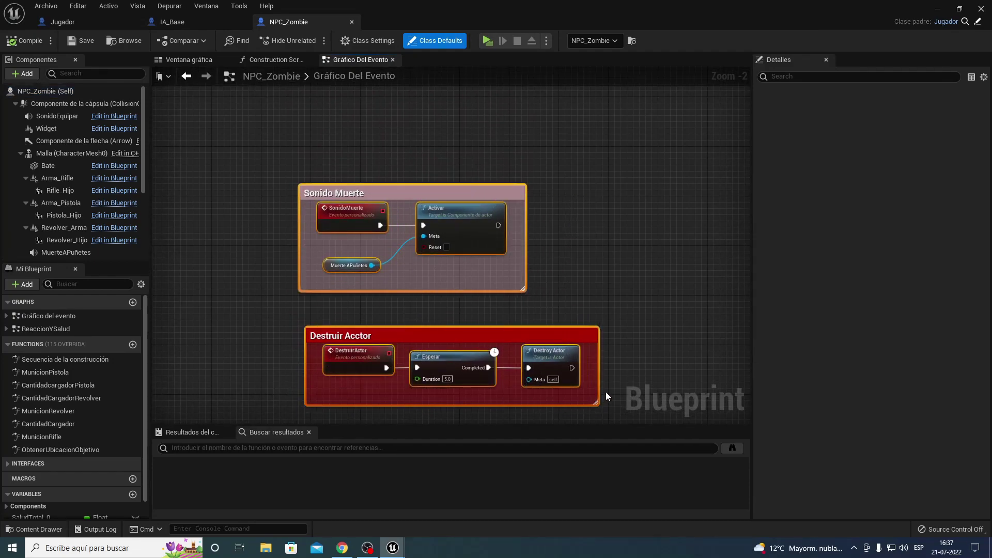
{"action": "left_click", "coordinate": [938, 8]}
Search the Content Browser for IA_np and open the IA_NPC_Rifle Blueprint
{"action": "double_click", "coordinate": [197, 389]}
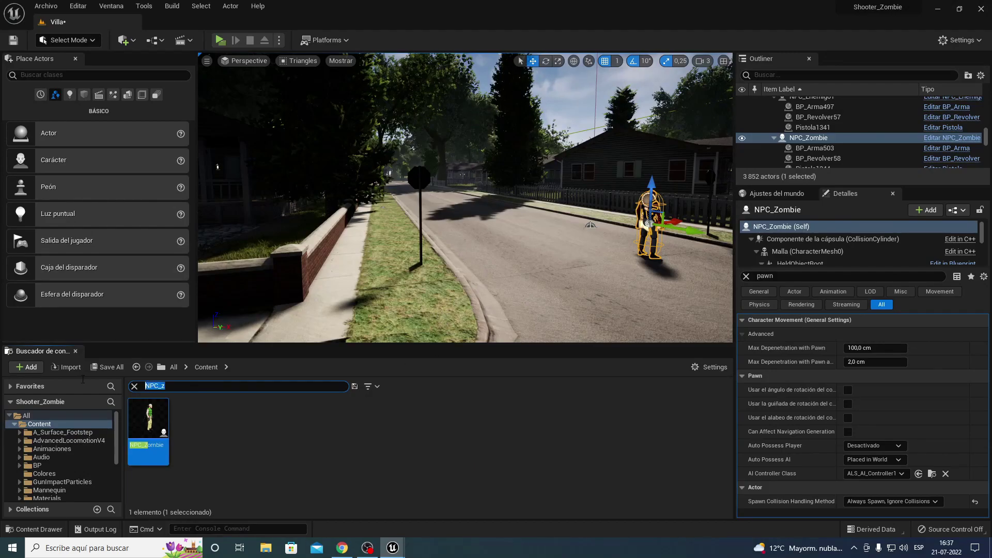
{"action": "type", "text": "IA"}
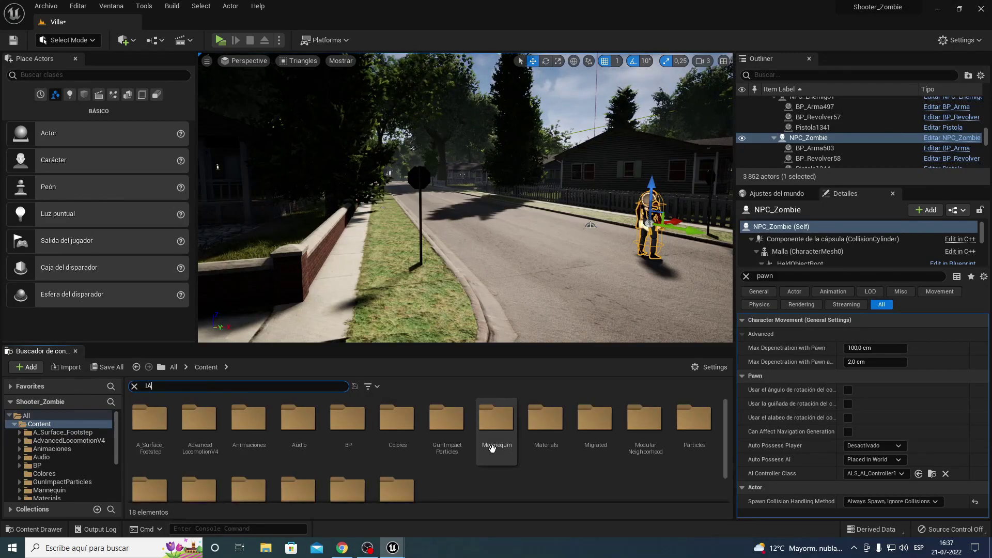
{"action": "type", "text": "_"}
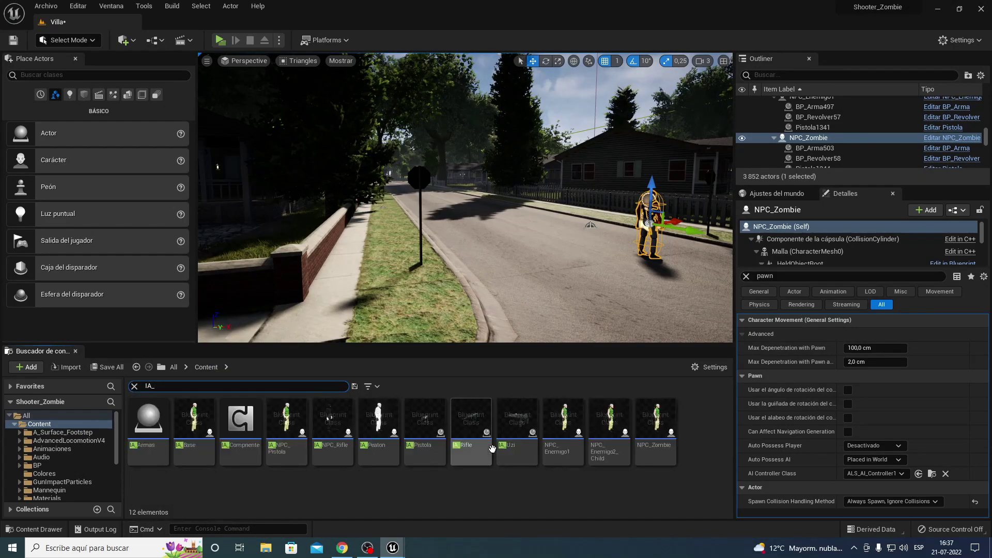
{"action": "type", "text": "np"}
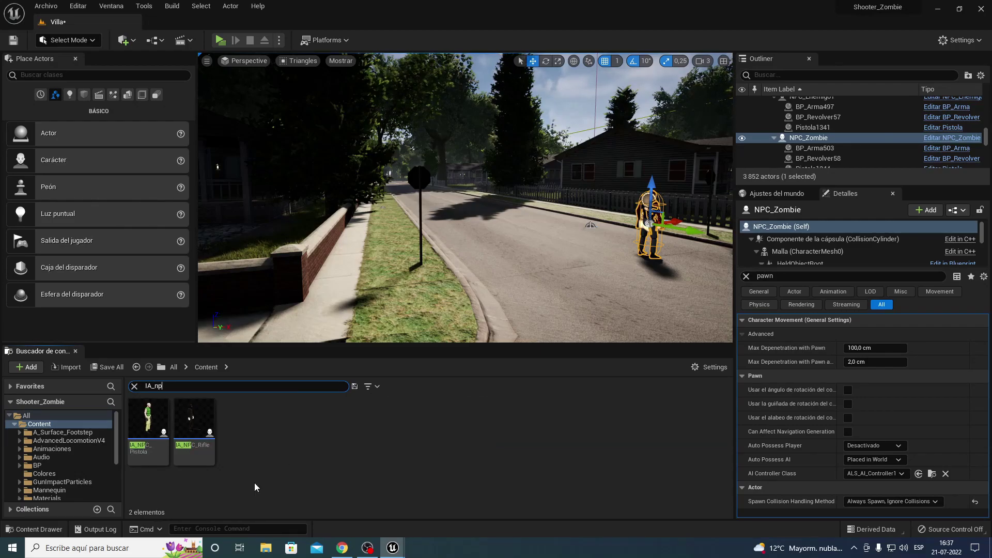
{"action": "double_click", "coordinate": [189, 416]}
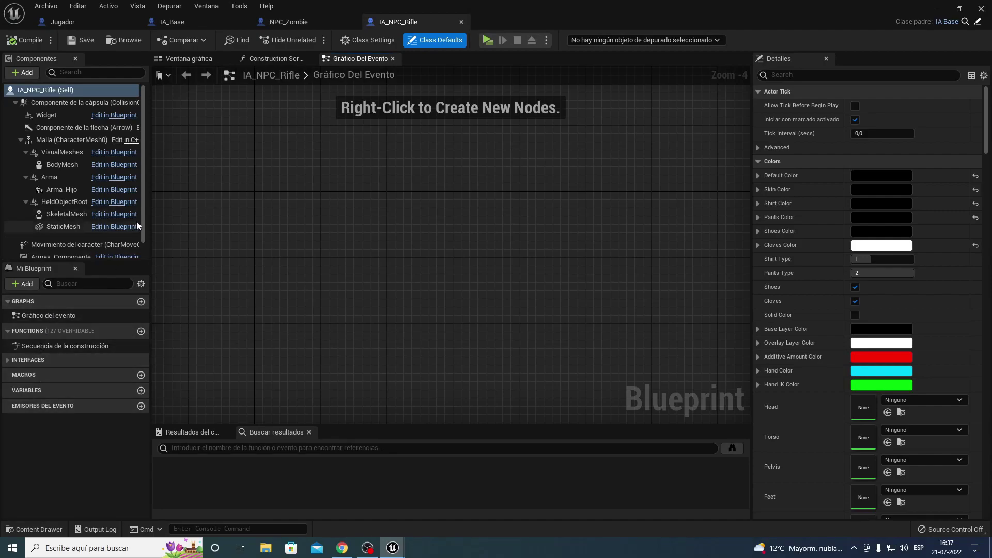
Scroll through IA_NPC_Rifle's components, then narrow the asset search to IA_bas
{"action": "scroll", "coordinate": [138, 232], "scroll_direction": "down", "scroll_amount": 1}
{"action": "scroll", "coordinate": [137, 240], "scroll_direction": "up", "scroll_amount": 1}
{"action": "left_click", "coordinate": [938, 10]}
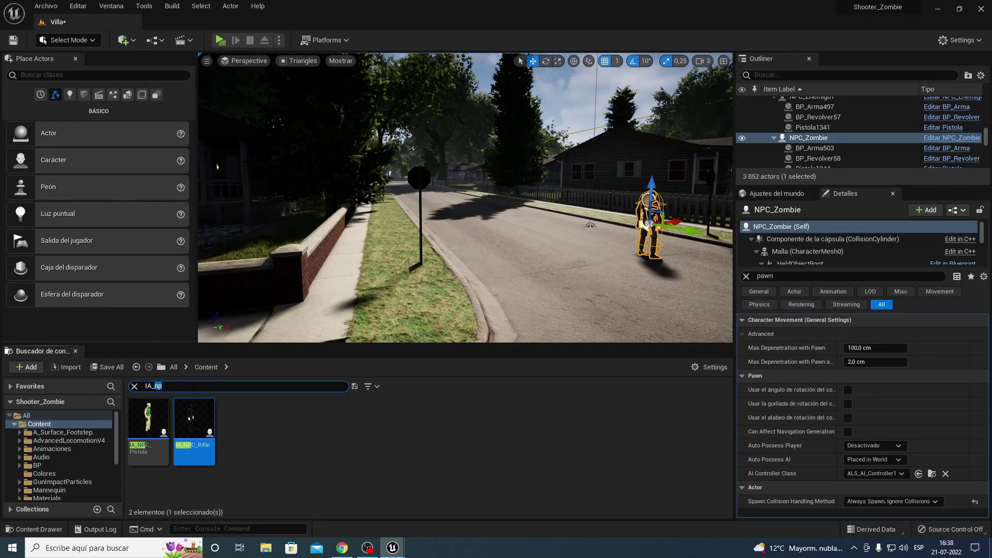
{"action": "type", "text": "s"}
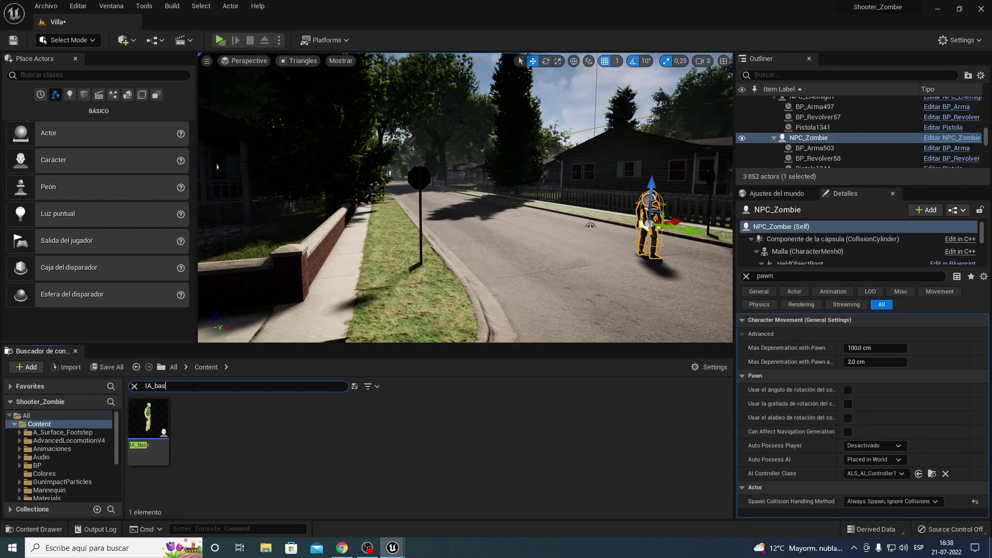
{"action": "double_click", "coordinate": [167, 411]}
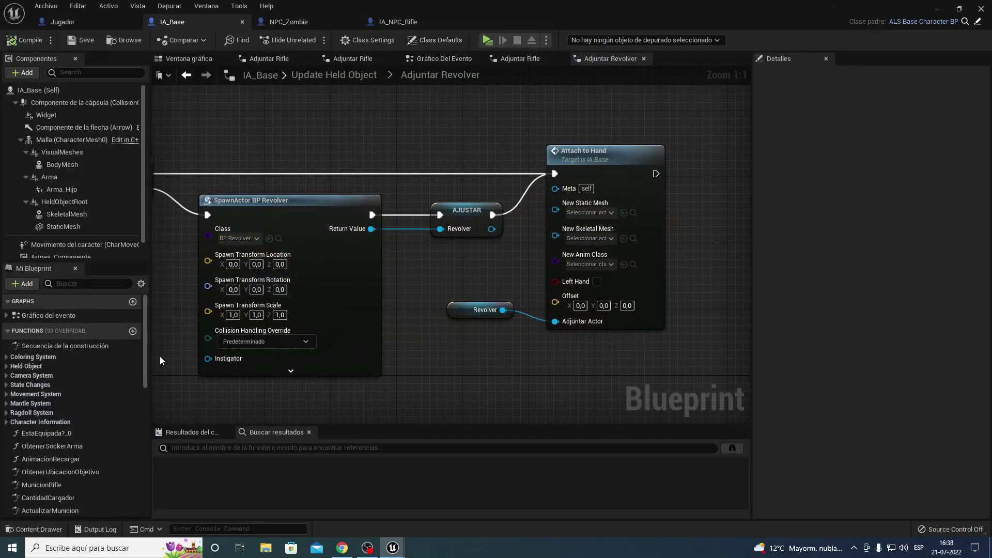
{"action": "scroll", "coordinate": [159, 356], "scroll_direction": "down", "scroll_amount": 4}
{"action": "scroll", "coordinate": [104, 369], "scroll_direction": "down", "scroll_amount": 5}
{"action": "scroll", "coordinate": [102, 373], "scroll_direction": "down", "scroll_amount": 5}
{"action": "scroll", "coordinate": [103, 375], "scroll_direction": "down", "scroll_amount": 5}
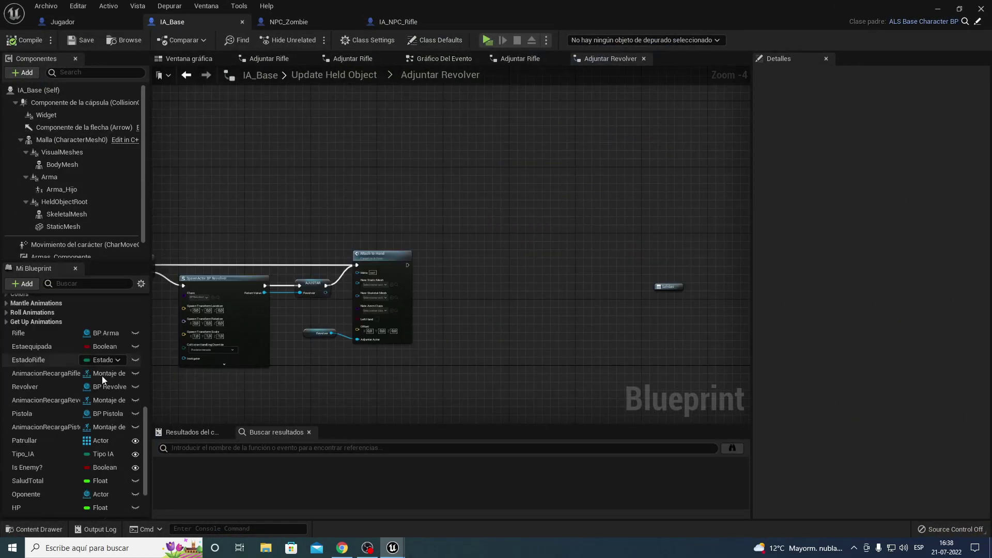
{"action": "scroll", "coordinate": [101, 383], "scroll_direction": "down", "scroll_amount": 3}
{"action": "scroll", "coordinate": [102, 385], "scroll_direction": "down", "scroll_amount": 1}
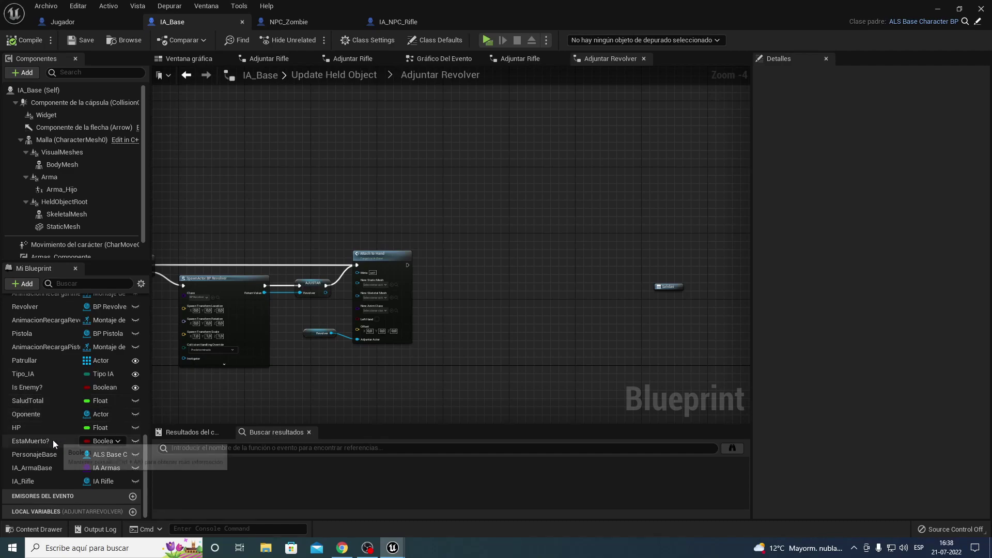
{"action": "left_click", "coordinate": [23, 402]}
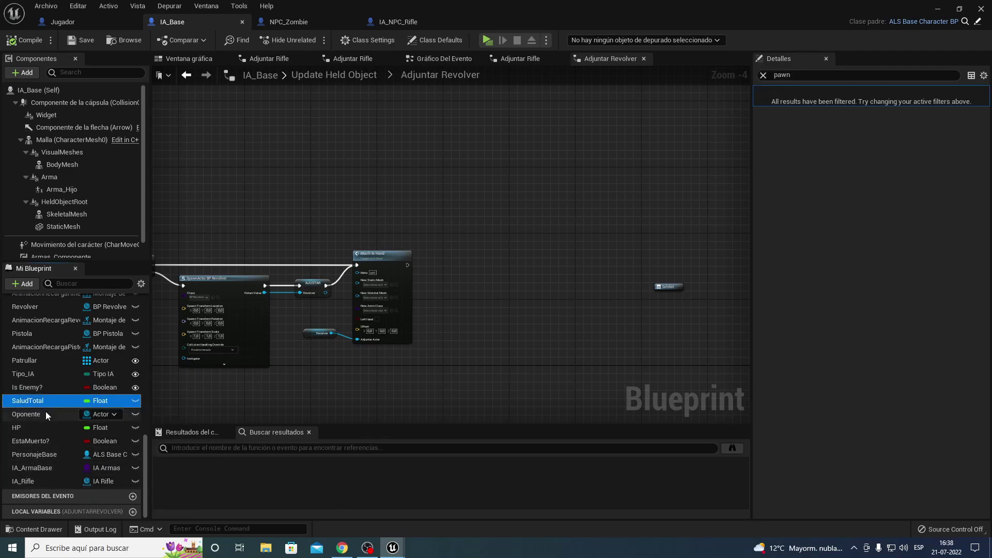
{"action": "left_click", "coordinate": [33, 424]}
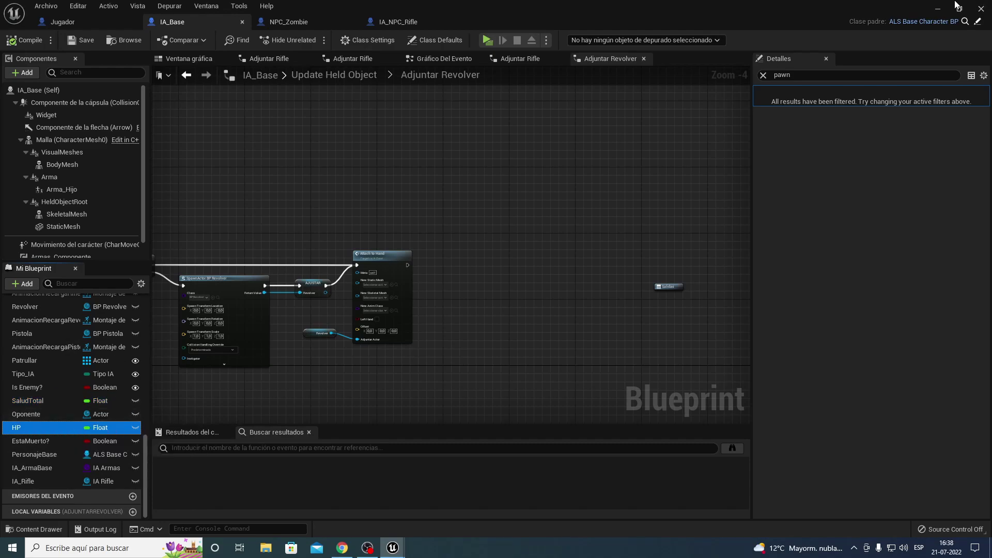
{"action": "left_click", "coordinate": [938, 9]}
Try searching the Content Browser for 'a_com', then clear the search
{"action": "left_click", "coordinate": [200, 368]}
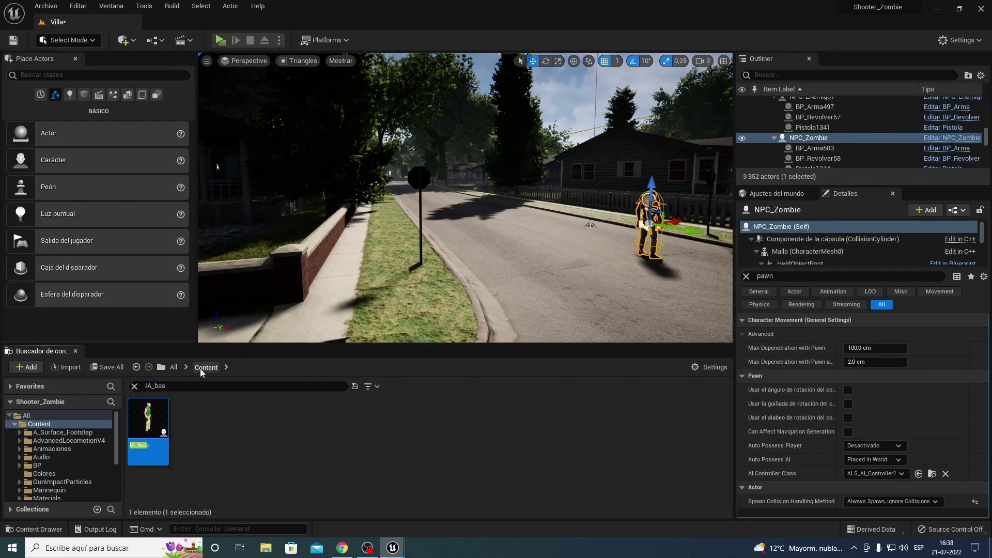
{"action": "left_click", "coordinate": [171, 383]}
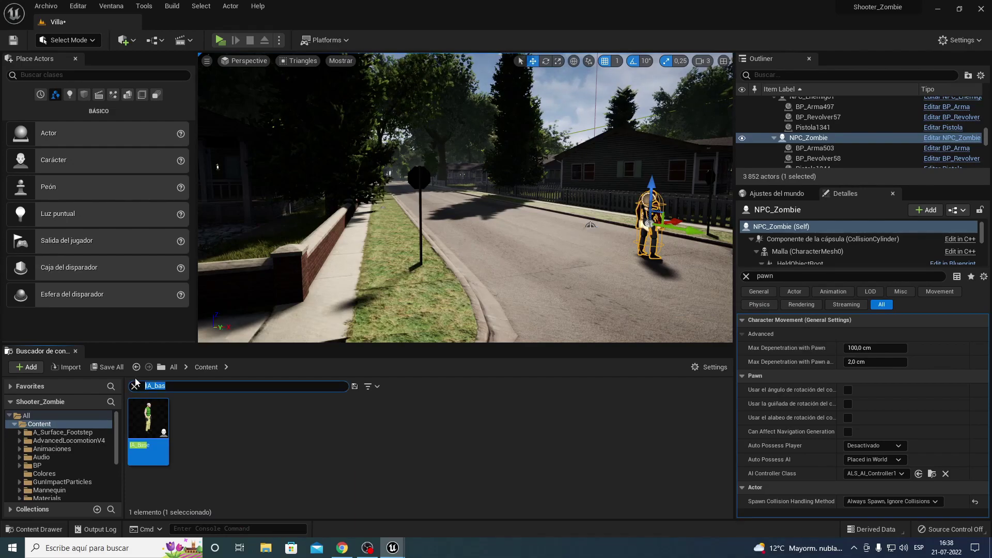
{"action": "type", "text": "a_"}
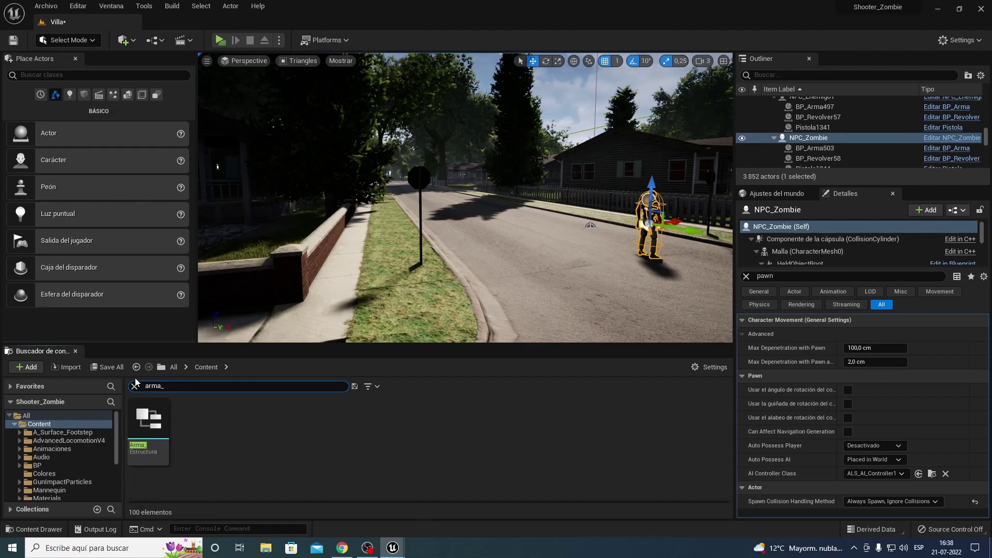
{"action": "type", "text": "com"}
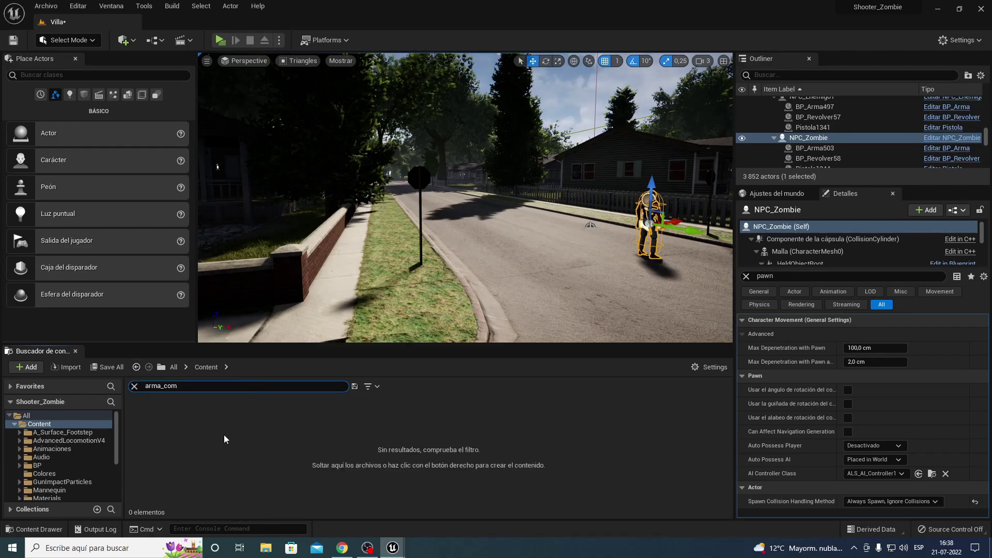
{"action": "key", "text": "BackSpace"}
{"action": "key", "text": "BackSpace"}
{"action": "key", "text": "BackSpace"}
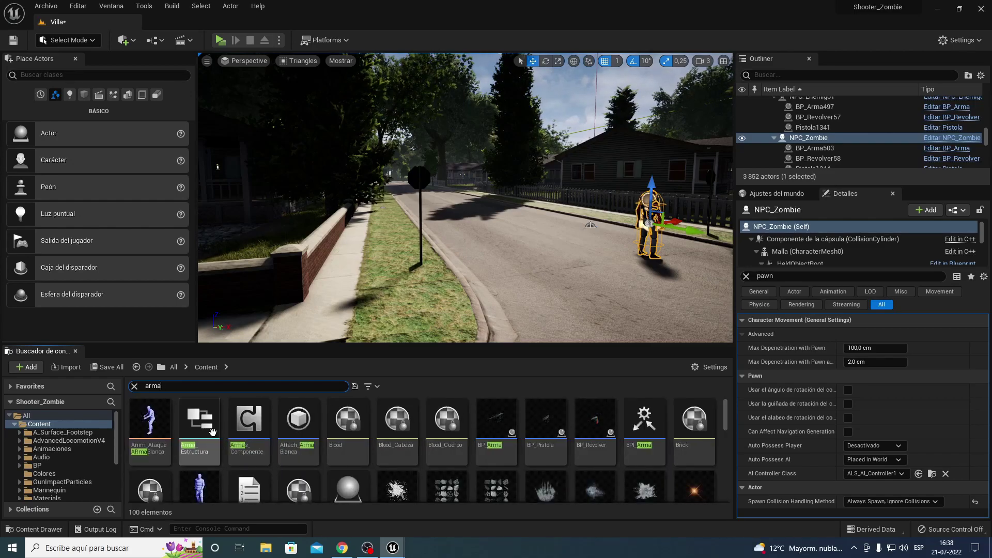
{"action": "key", "text": "BackSpace"}
{"action": "key", "text": "BackSpace"}
{"action": "key", "text": "BackSpace"}
{"action": "key", "text": "BackSpace"}
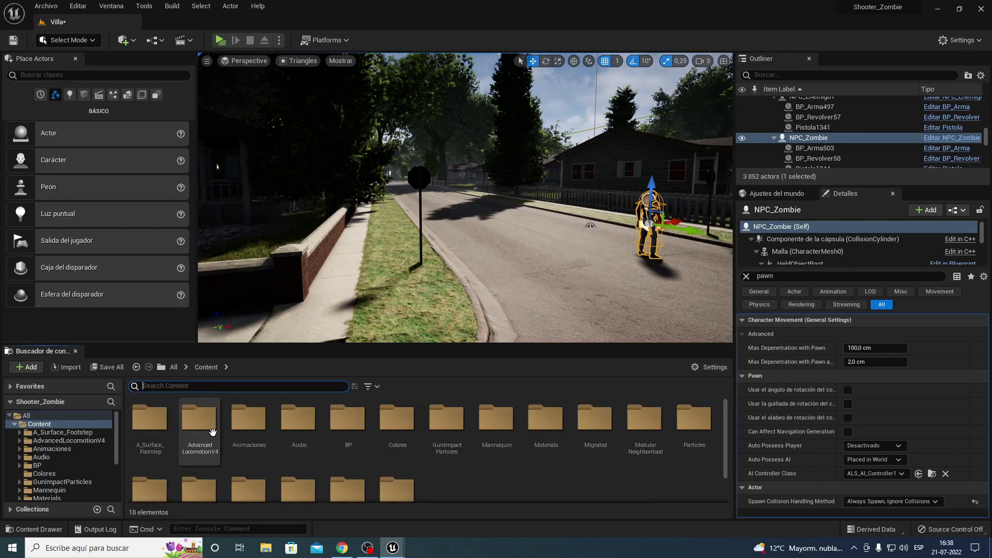
Open Armas_Componente from the BP > Armas > Data folder
{"action": "double_click", "coordinate": [347, 420]}
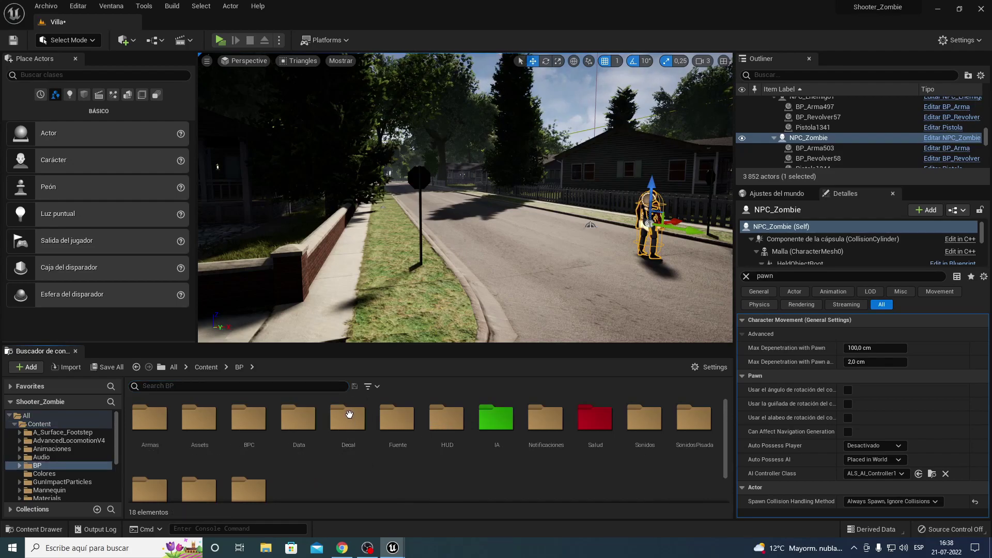
{"action": "double_click", "coordinate": [155, 423]}
{"action": "double_click", "coordinate": [166, 430]}
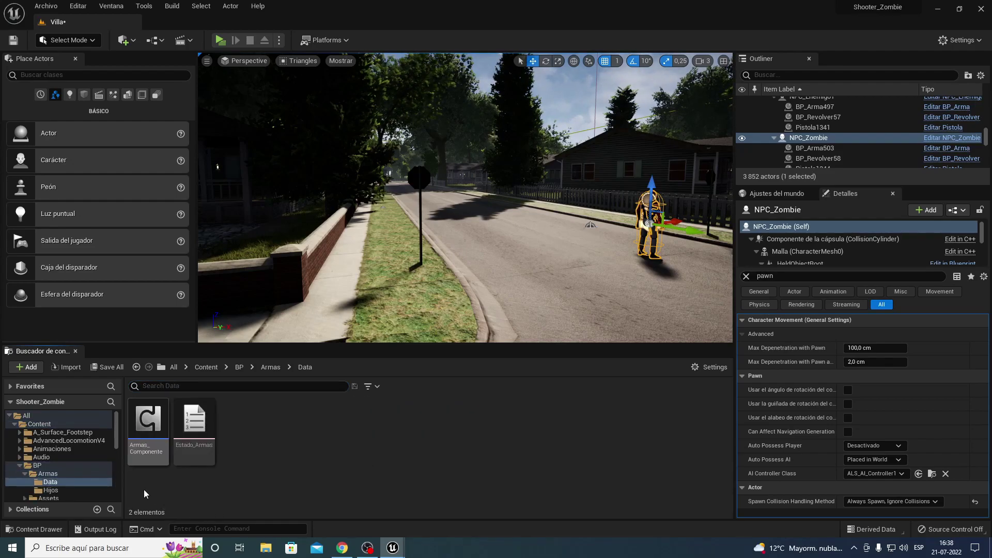
{"action": "double_click", "coordinate": [155, 429]}
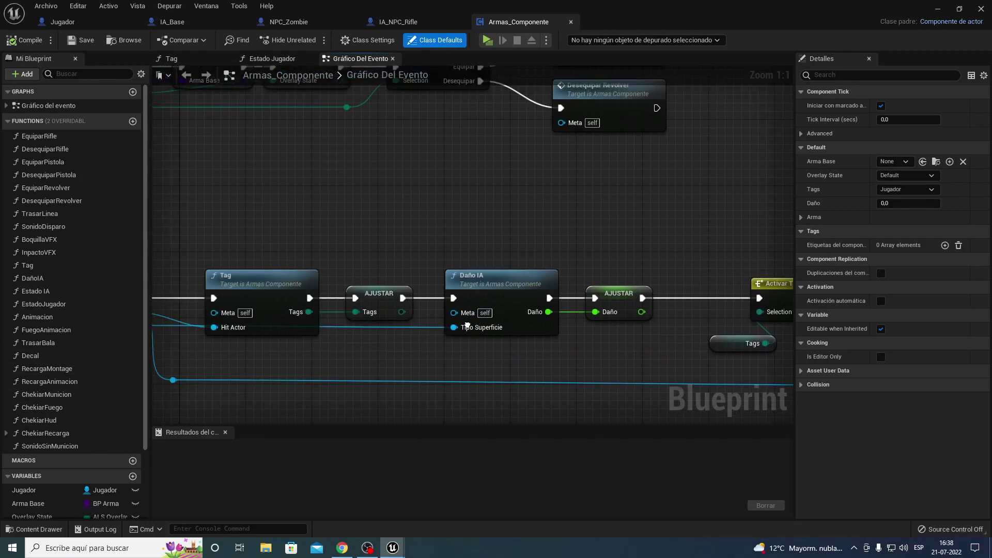
Inspect the IA event, Daño IA and Tag nodes in Armas_Componente's Event Graph
{"action": "right_click_drag", "start_coordinate": [171, 289], "coordinate": [348, 248]}
{"action": "right_click_drag", "start_coordinate": [293, 232], "coordinate": [440, 229]}
{"action": "left_click_drag", "start_coordinate": [352, 243], "coordinate": [656, 294]}
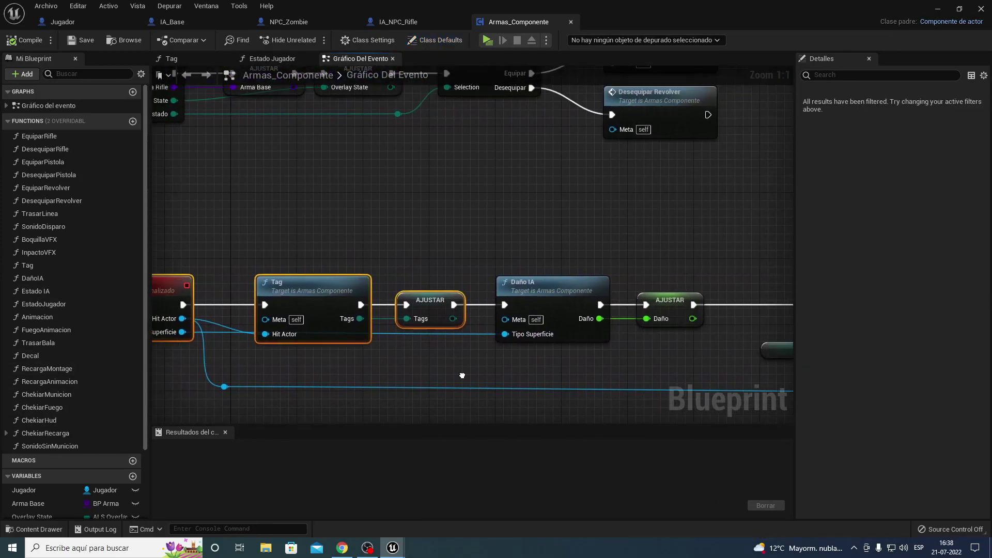
{"action": "right_click_drag", "start_coordinate": [664, 290], "coordinate": [471, 306]}
{"action": "left_click", "coordinate": [522, 288]}
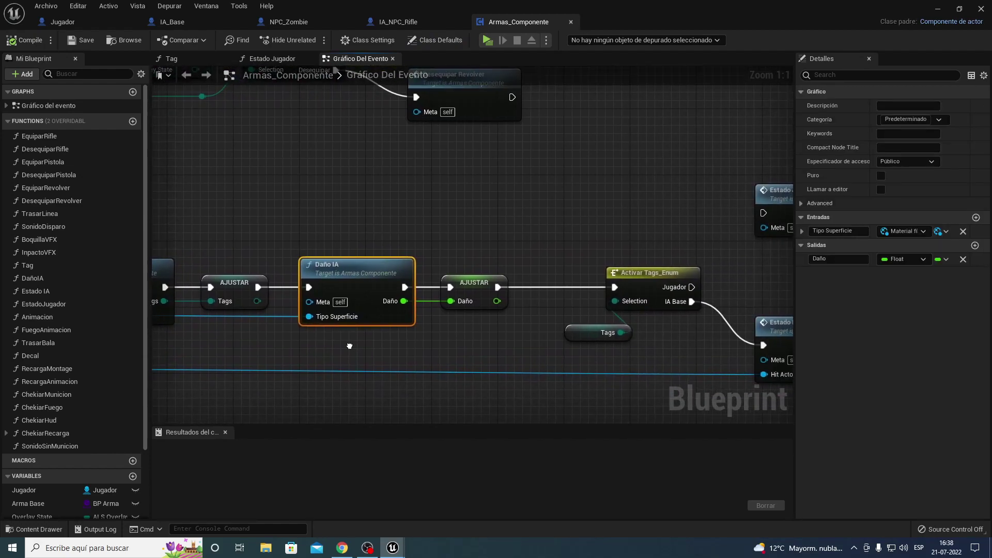
{"action": "right_click_drag", "start_coordinate": [299, 287], "coordinate": [271, 247]}
{"action": "left_click", "coordinate": [272, 248]}
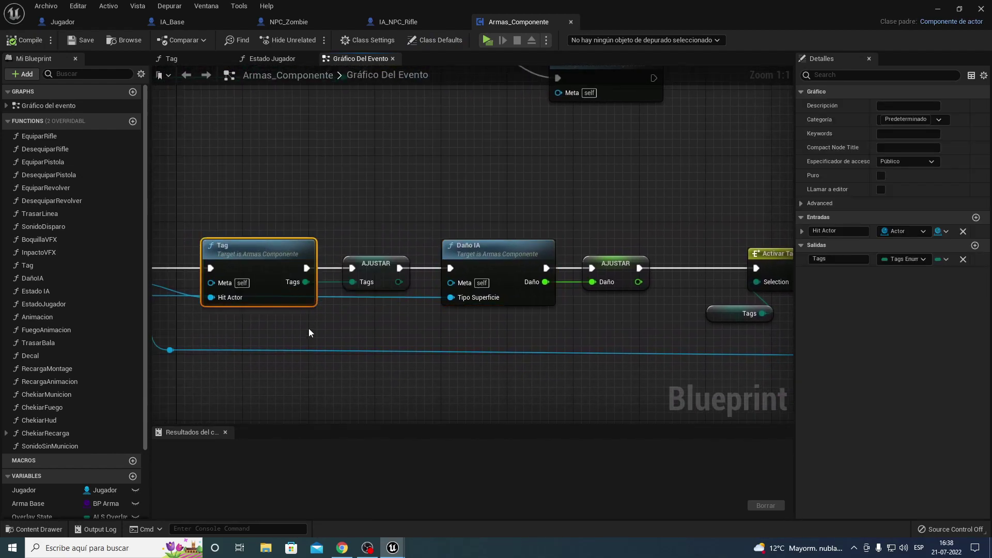
{"action": "right_click_drag", "start_coordinate": [280, 327], "coordinate": [390, 336]}
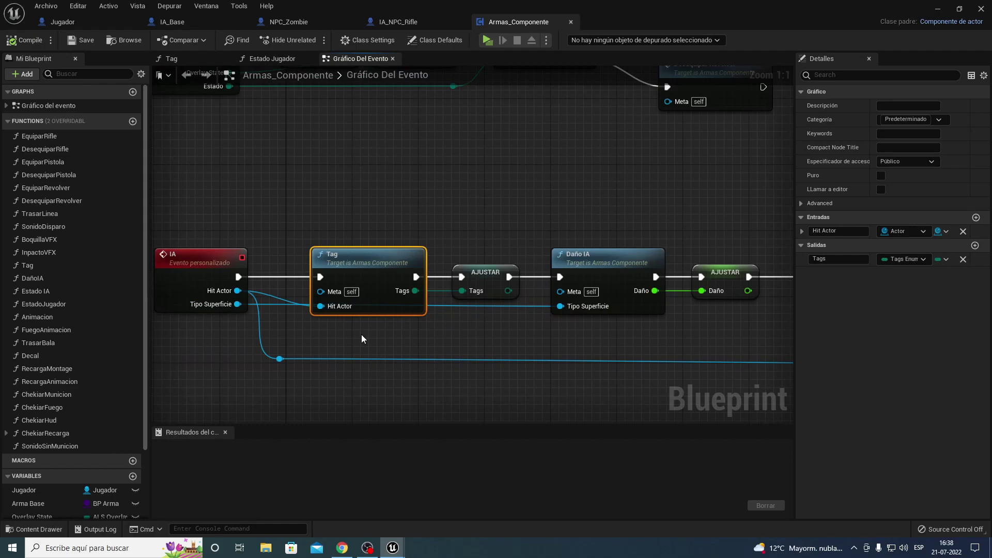
Review the Tag function's IA_Base and Jugador Return Nodes, then minimize the editor
{"action": "double_click", "coordinate": [372, 279]}
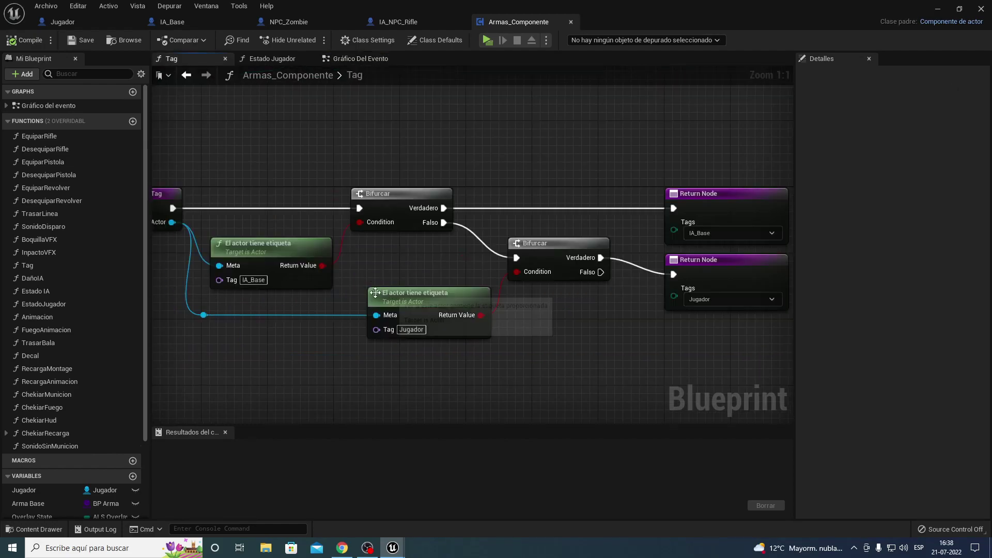
{"action": "right_click_drag", "start_coordinate": [263, 327], "coordinate": [330, 338]}
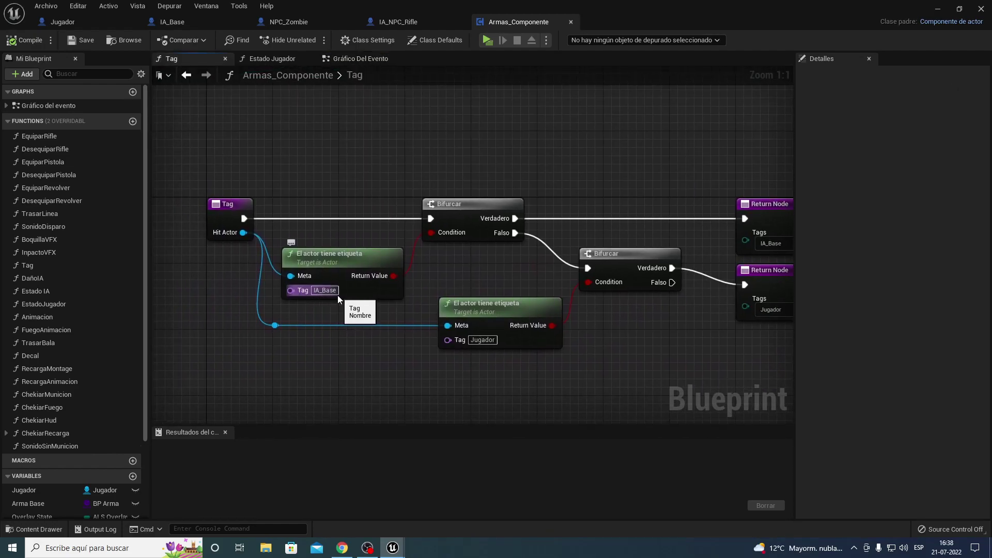
{"action": "right_click_drag", "start_coordinate": [363, 302], "coordinate": [268, 304]}
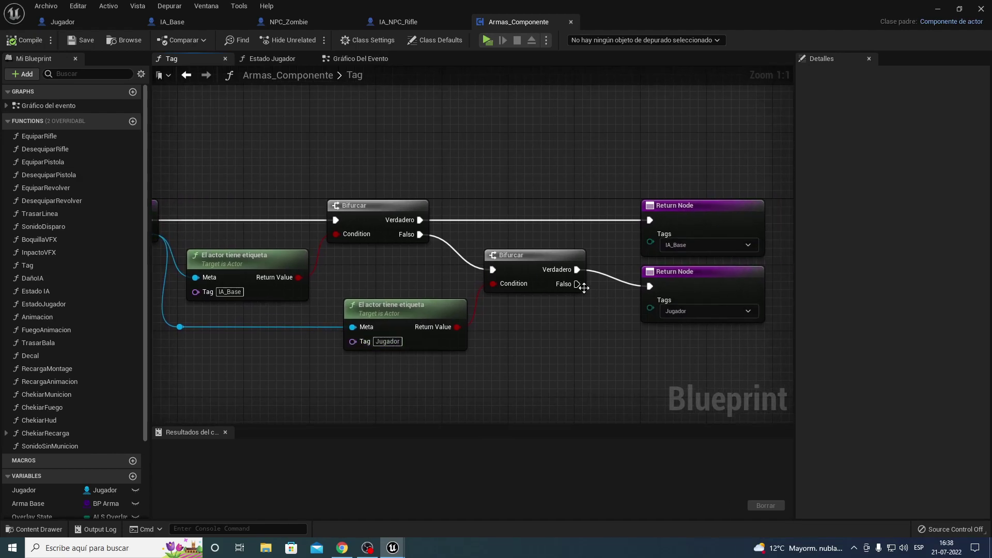
{"action": "right_click_drag", "start_coordinate": [575, 315], "coordinate": [343, 254]}
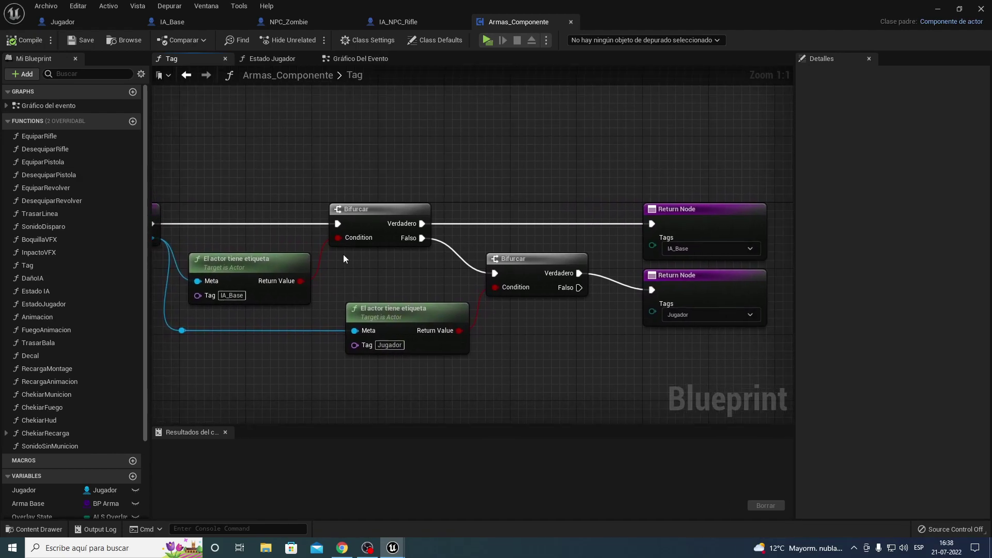
{"action": "left_click", "coordinate": [278, 23]}
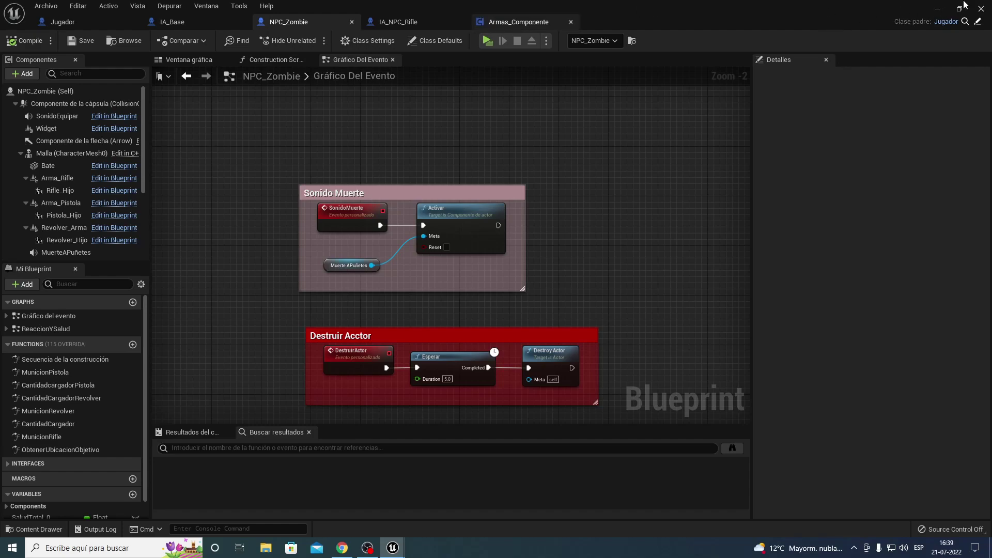
{"action": "left_click", "coordinate": [938, 10]}
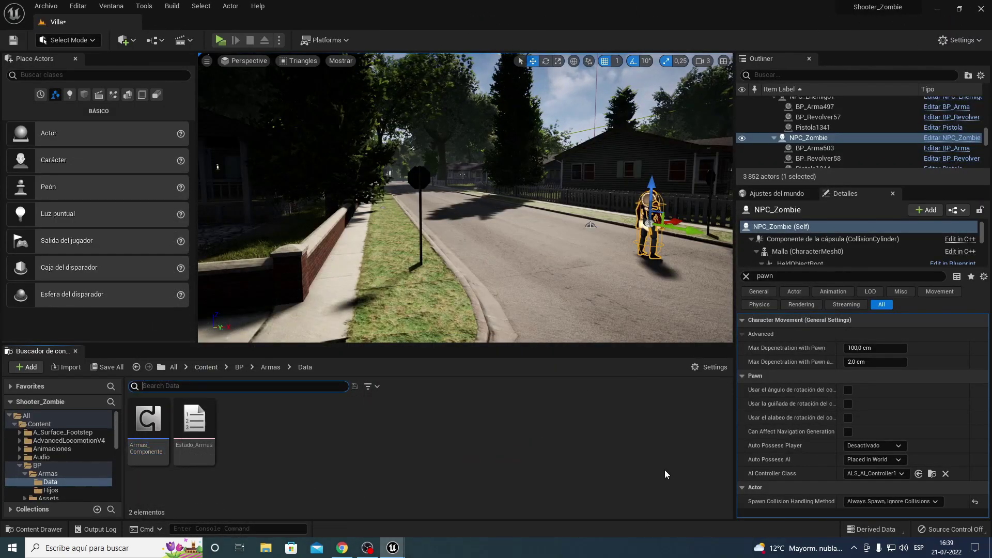
Search all Content for 'zombie' to find the zombie blueprint
{"action": "type", "text": "NPC_"}
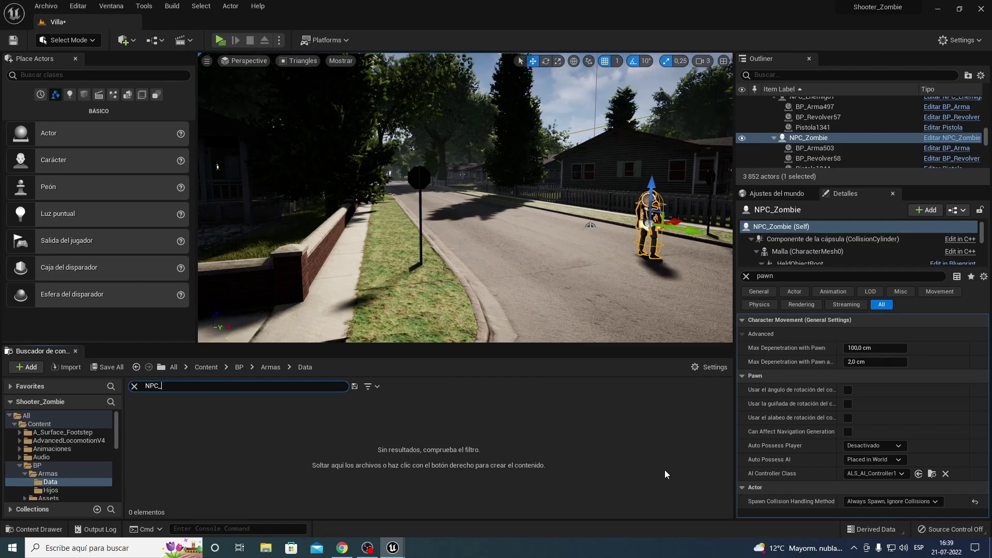
{"action": "key", "text": "BackSpace"}
{"action": "key", "text": "BackSpace"}
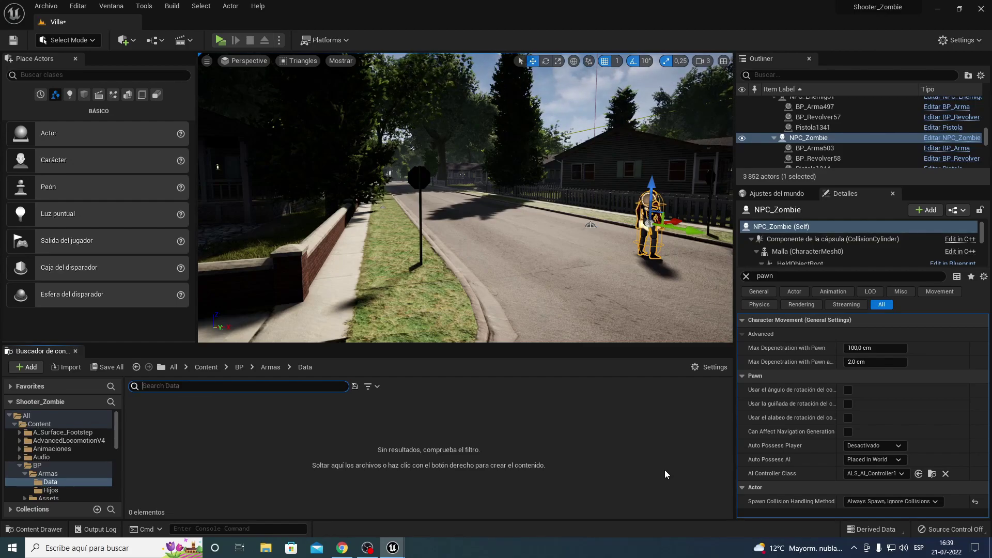
{"action": "type", "text": "zombie"}
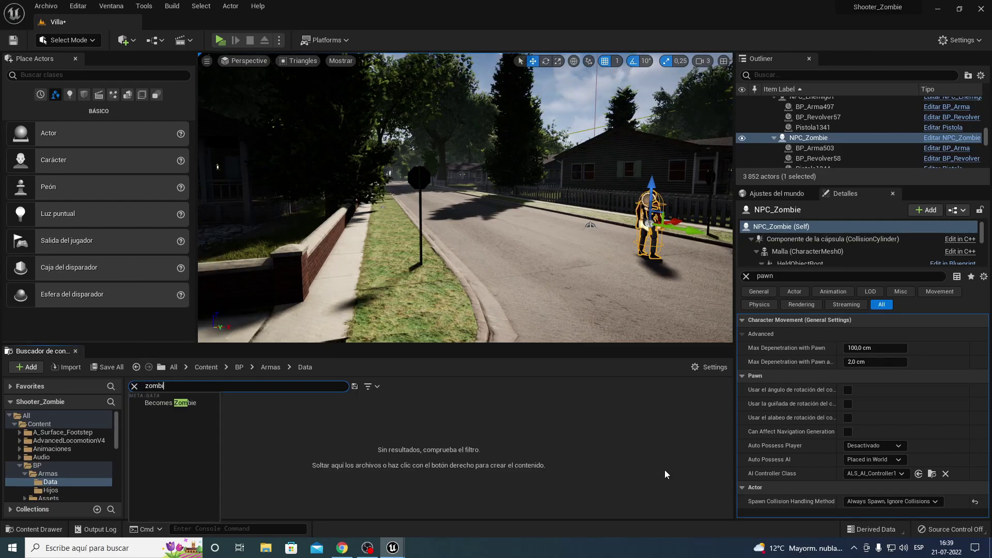
{"action": "left_click", "coordinate": [206, 367]}
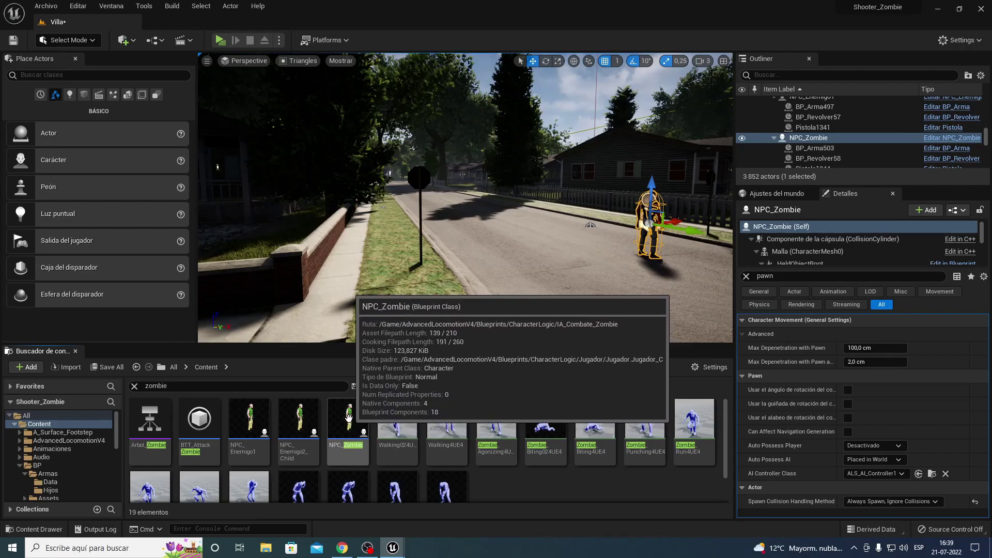
Rename the NPC_Zombie asset to IA_NPC_ZombieBase and open the blueprint
{"action": "right_click", "coordinate": [354, 430]}
{"action": "left_click", "coordinate": [403, 221]}
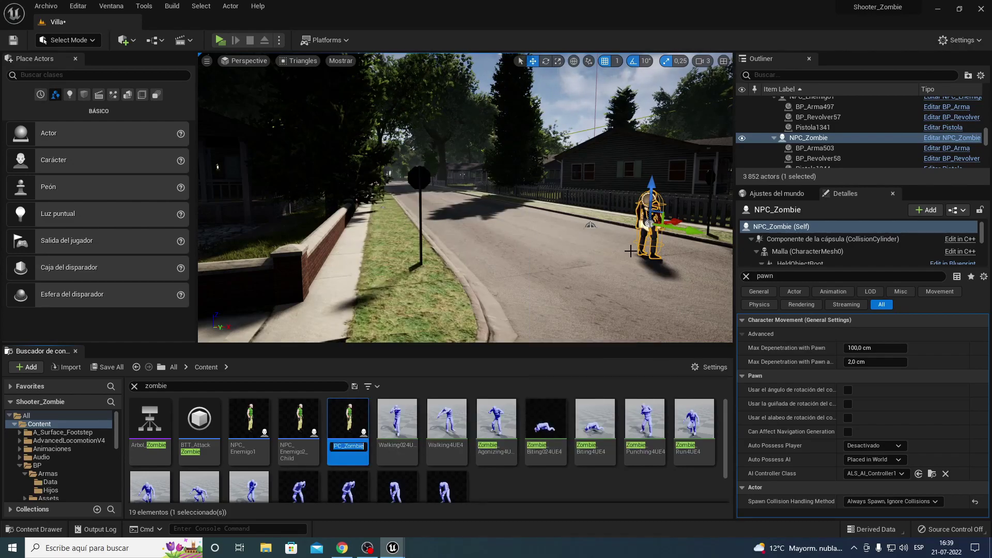
{"action": "key", "text": "Home"}
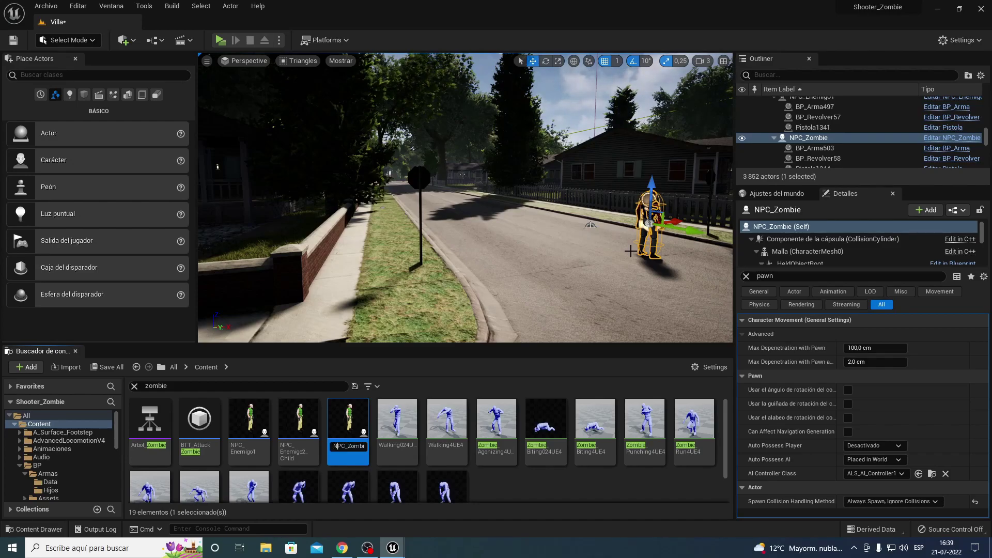
{"action": "key", "text": "Right"}
{"action": "key", "text": "Right"}
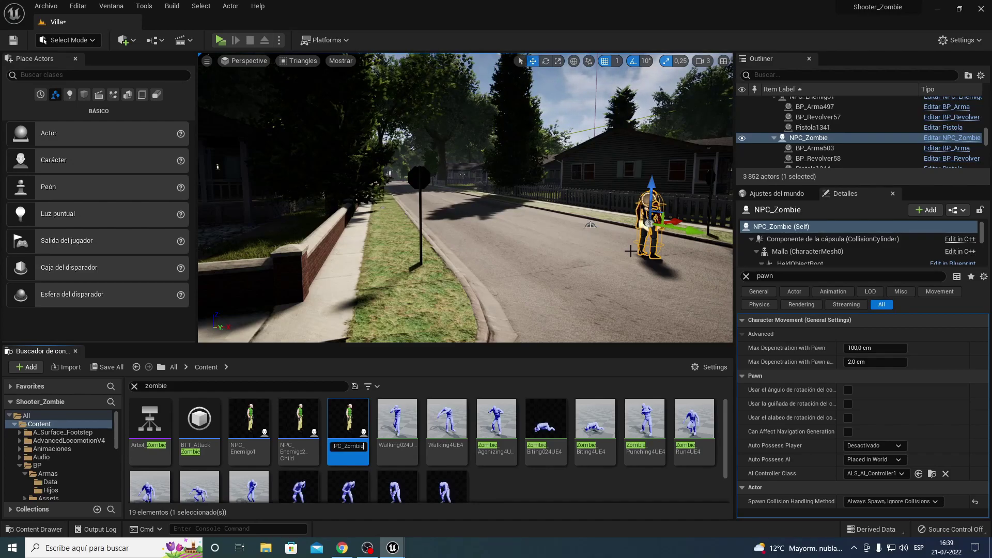
{"action": "type", "text": "as"}
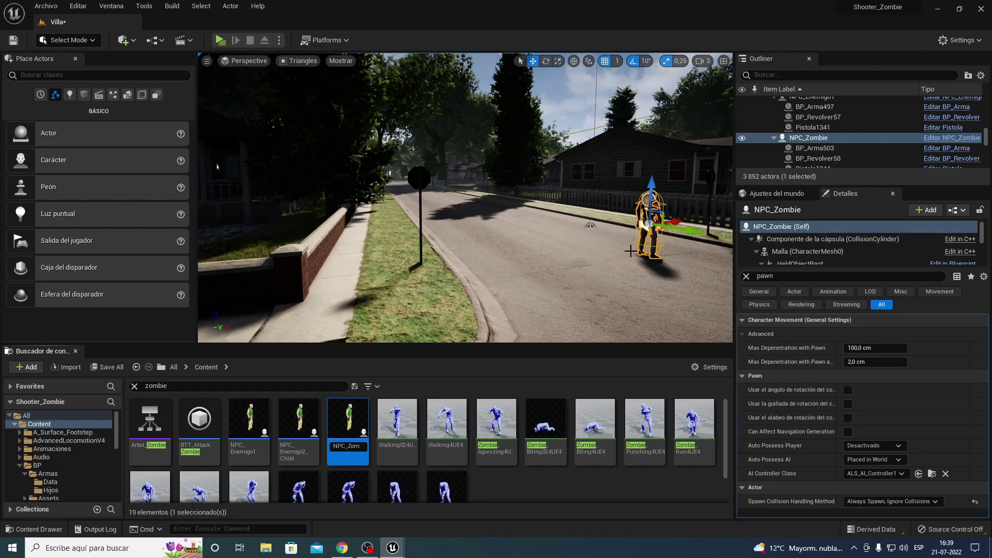
{"action": "key", "text": "Return"}
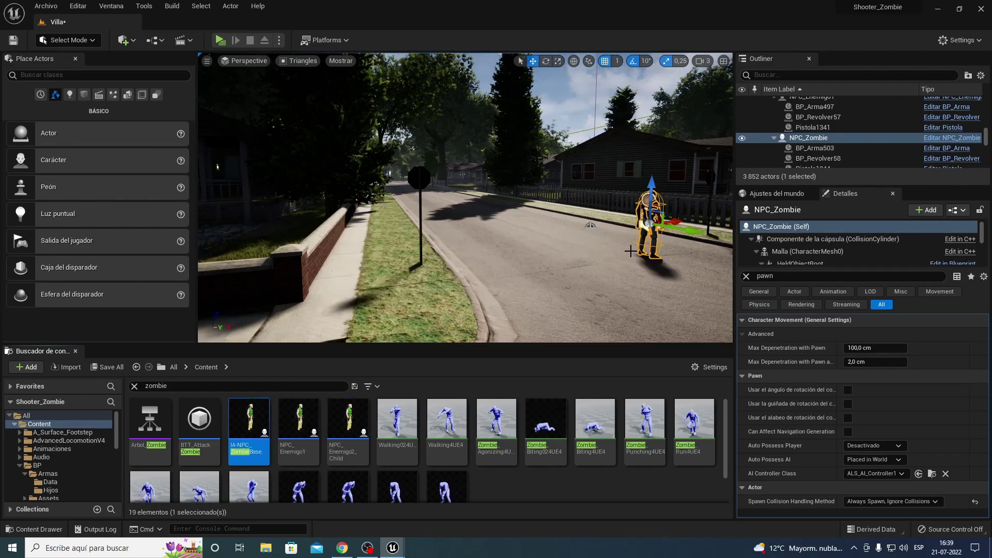
{"action": "right_click", "coordinate": [277, 426]}
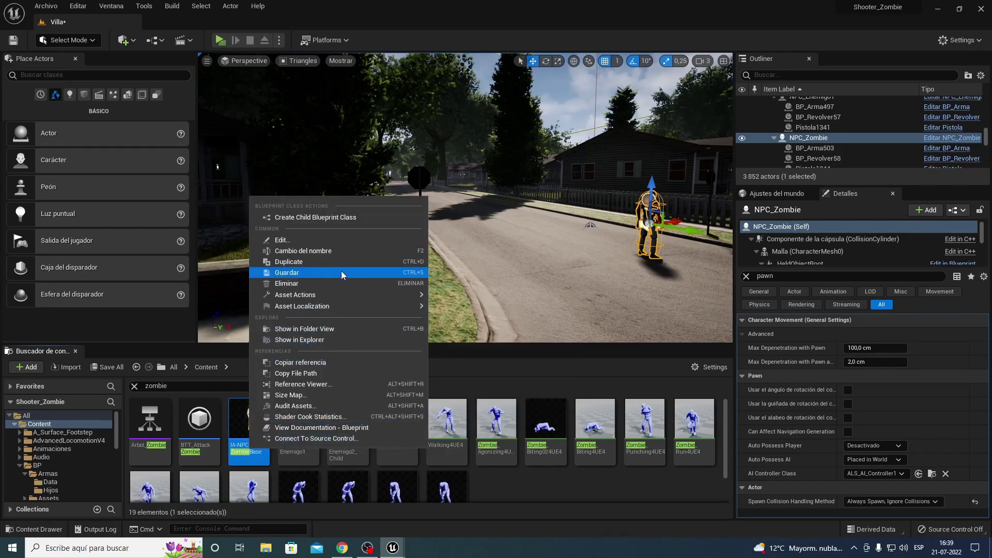
{"action": "left_click", "coordinate": [336, 249]}
{"action": "key", "text": "Home"}
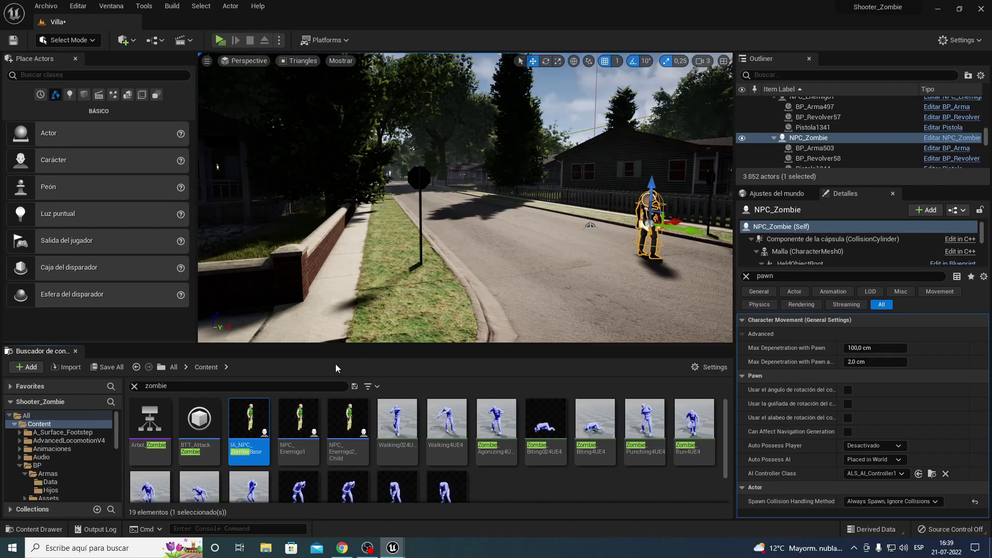
{"action": "double_click", "coordinate": [248, 434]}
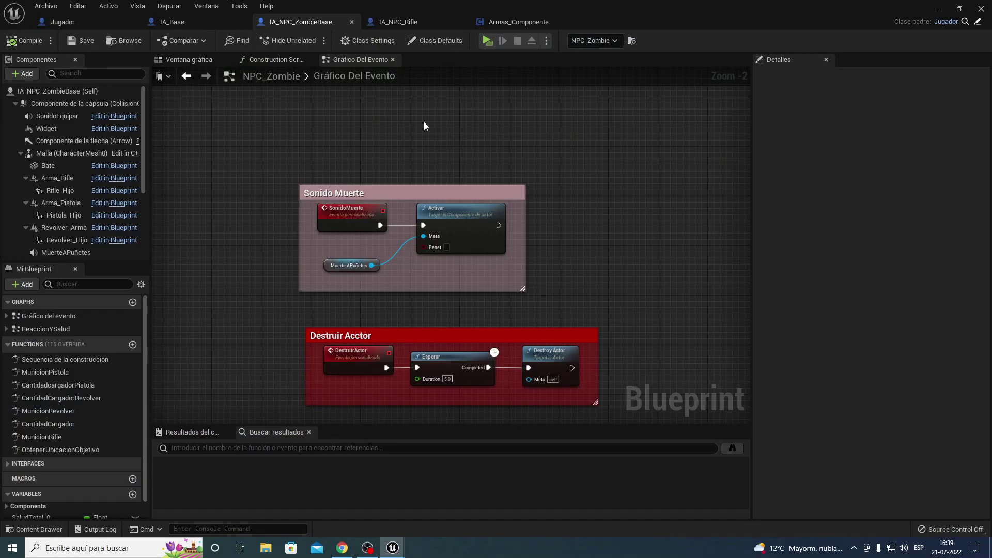
Show the actor Tags in Class Defaults of IA_Base and IA_NPC_ZombieBase
{"action": "left_click", "coordinate": [177, 23]}
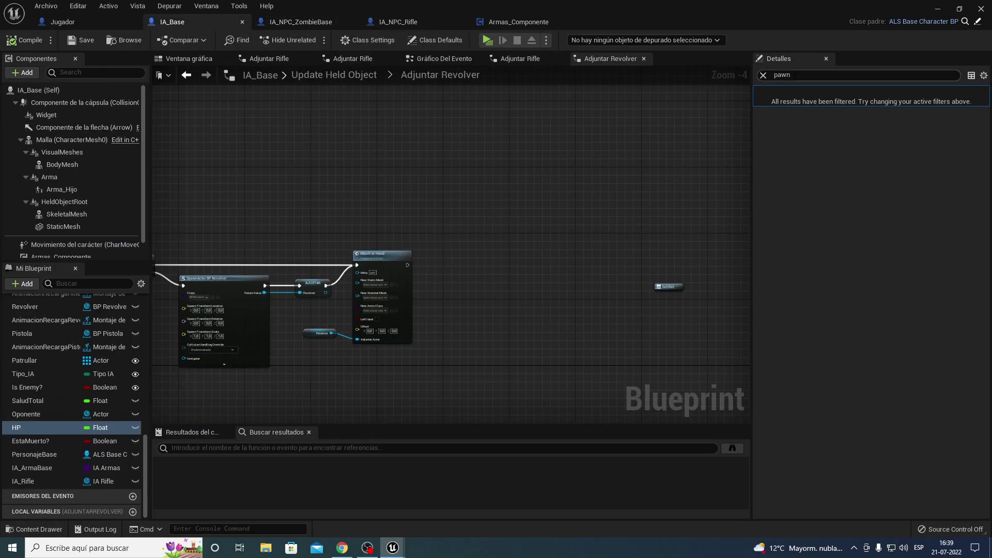
{"action": "type", "text": "tag"}
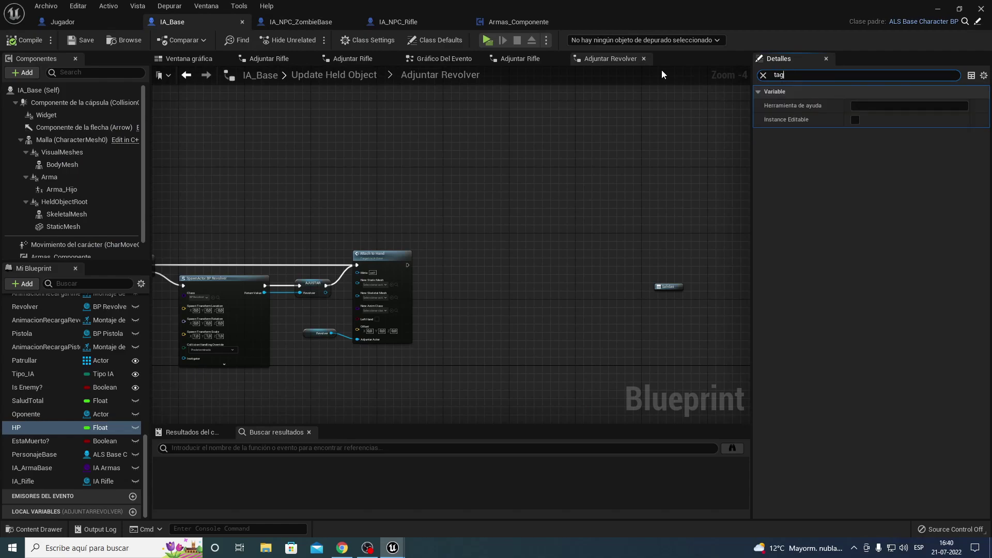
{"action": "type", "text": "s"}
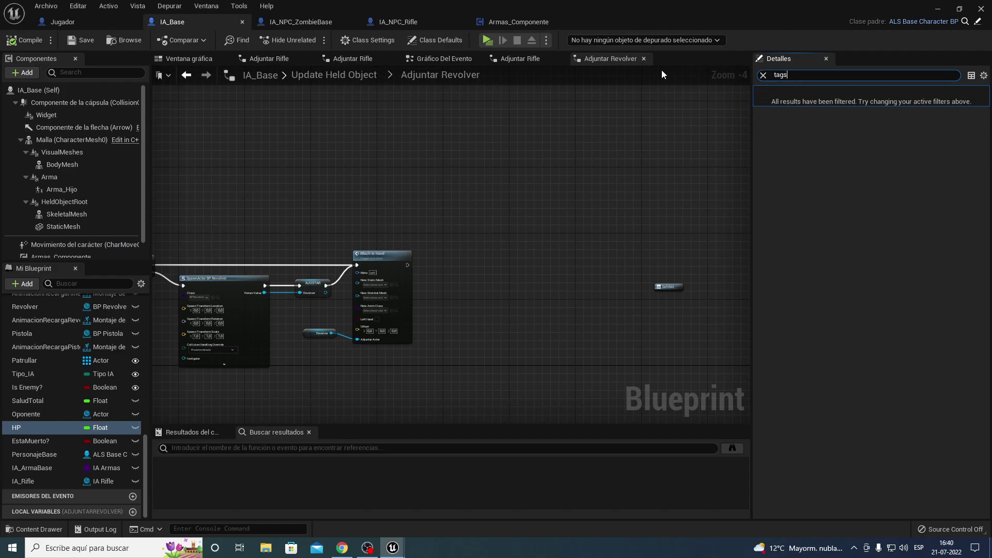
{"action": "left_click", "coordinate": [39, 90]}
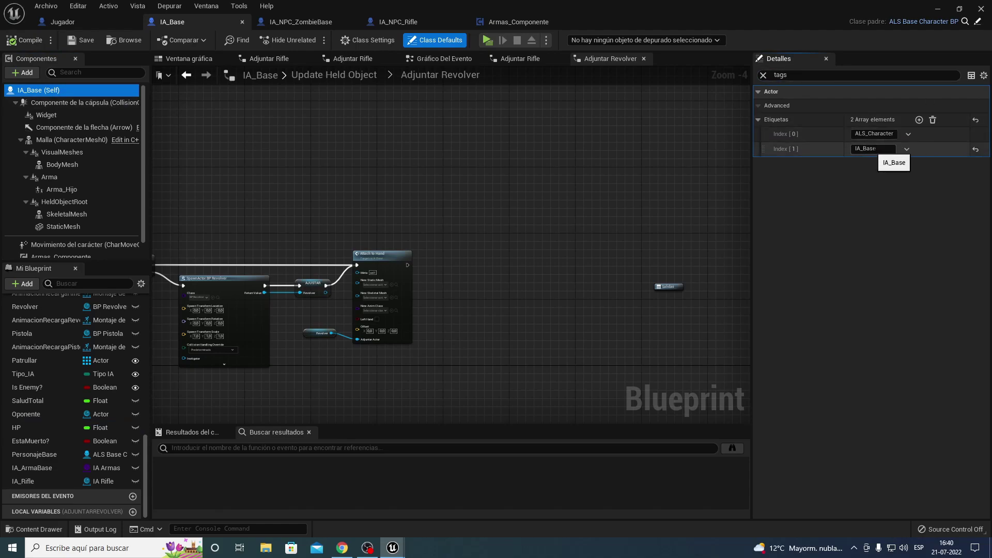
{"action": "left_click", "coordinate": [401, 22]}
{"action": "left_click", "coordinate": [321, 21]}
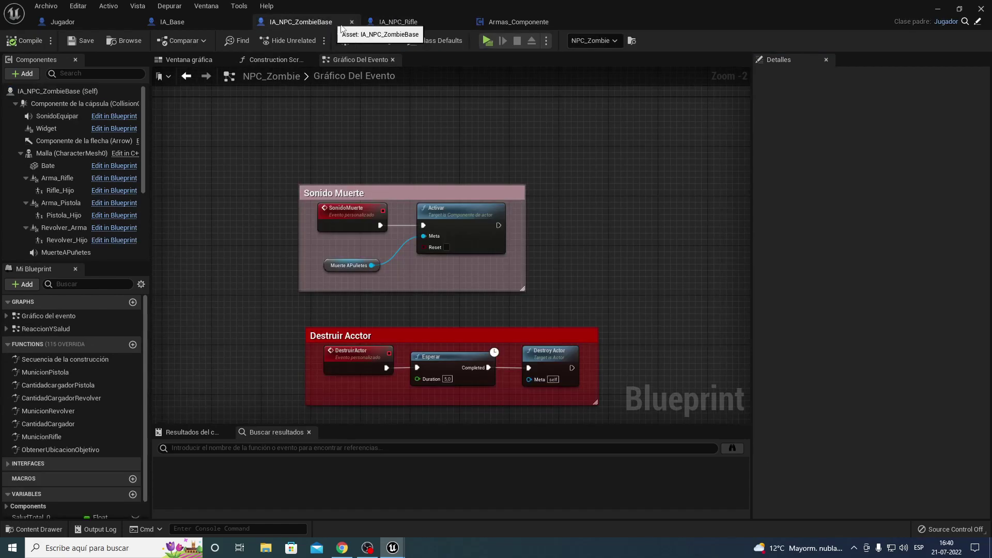
{"action": "left_click", "coordinate": [95, 93]}
{"action": "type", "text": "T"}
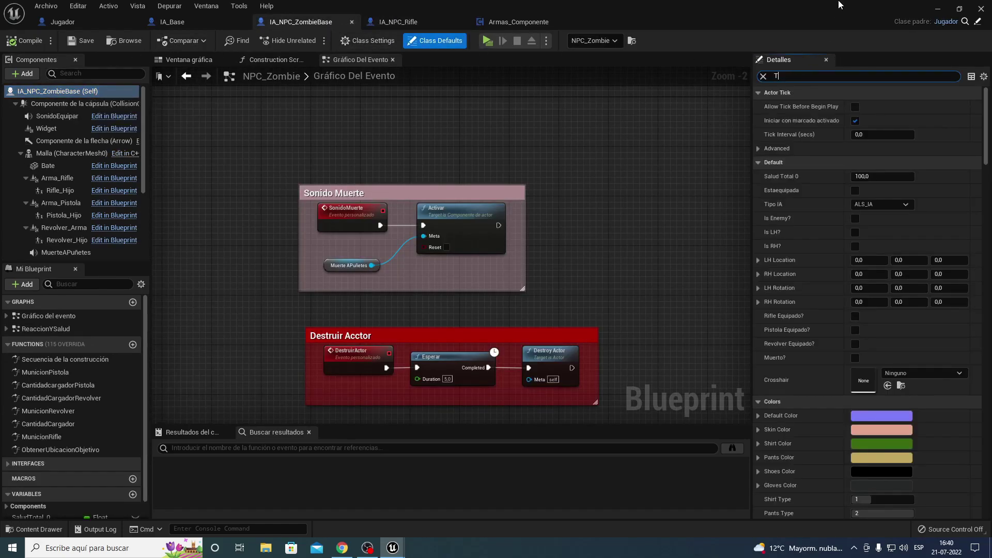
{"action": "type", "text": "ags"}
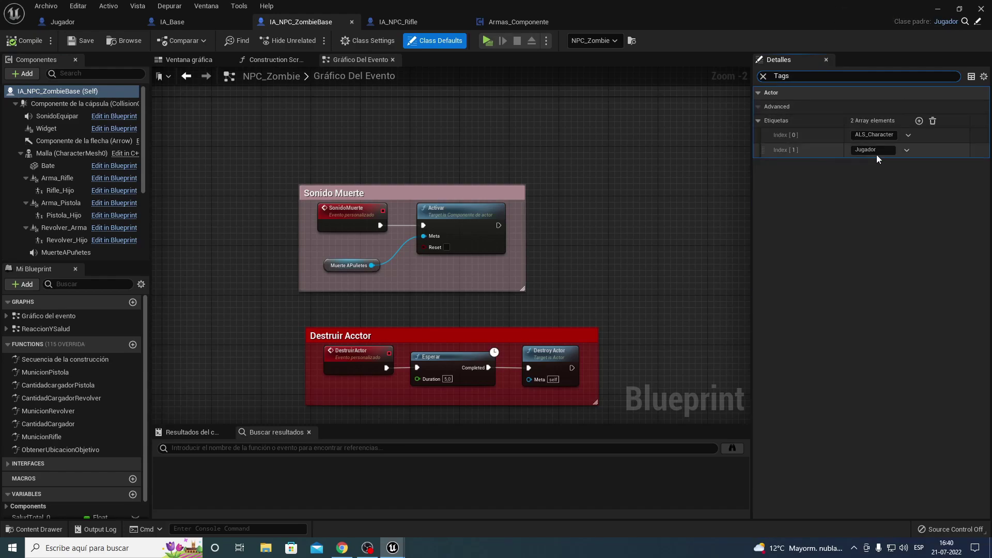
{"action": "left_click", "coordinate": [879, 152]}
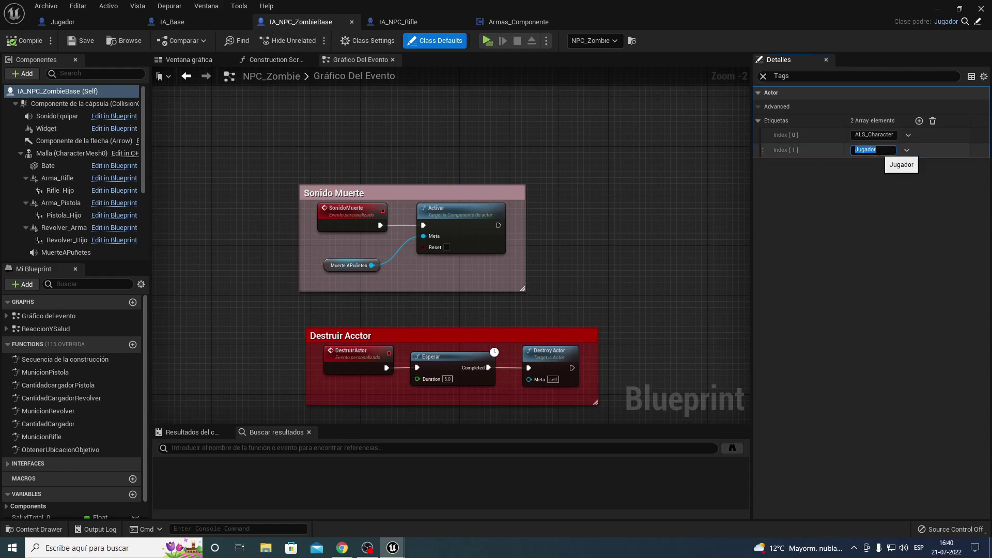
Copy IA_Base's tag and paste it over Jugador in IA_NPC_ZombieBase's tag Index [1]
{"action": "left_click", "coordinate": [206, 18]}
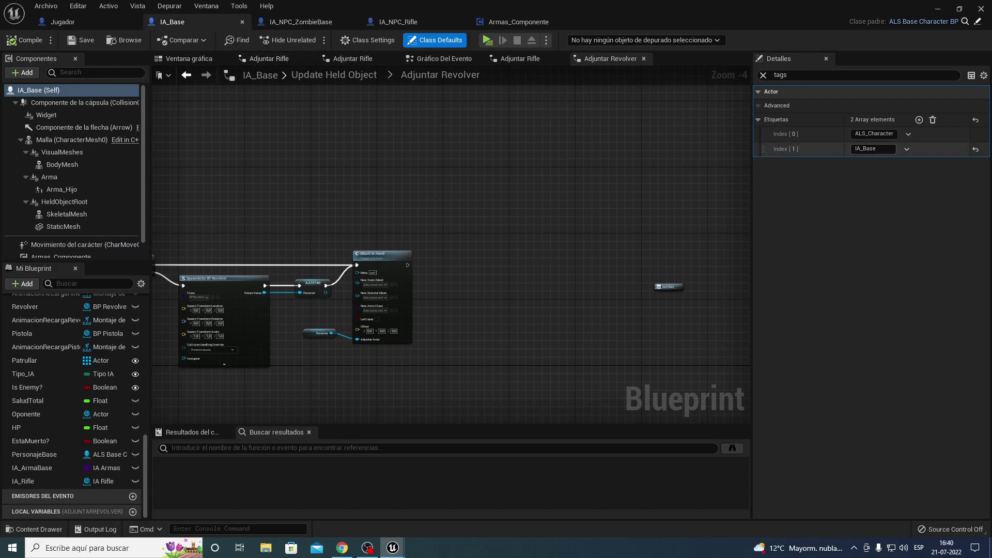
{"action": "left_click", "coordinate": [873, 149]}
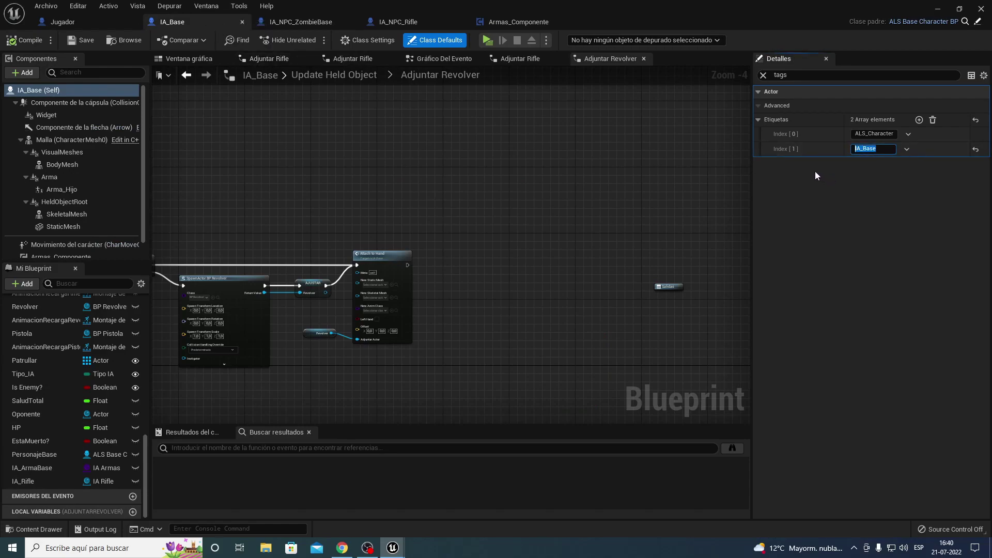
{"action": "left_click", "coordinate": [425, 22]}
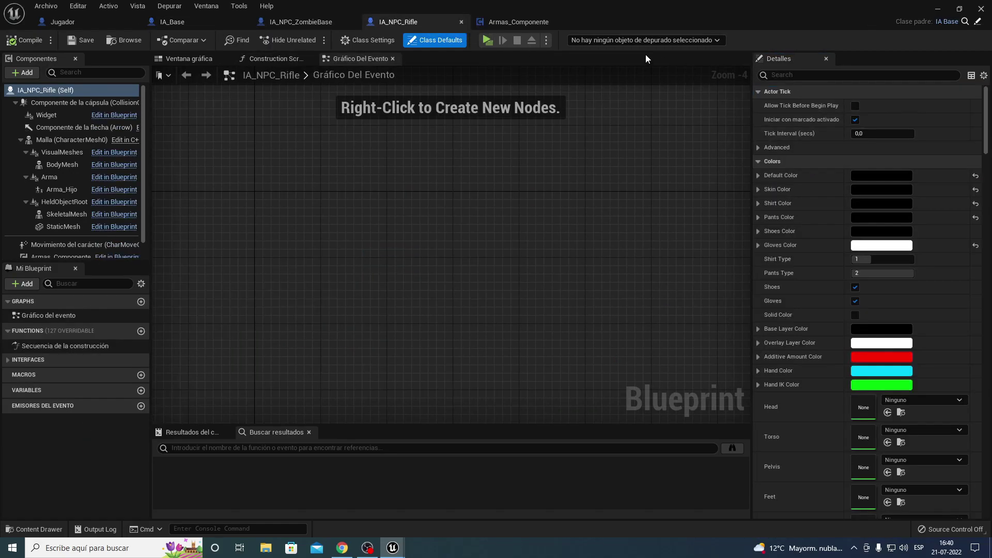
{"action": "left_click", "coordinate": [289, 21]}
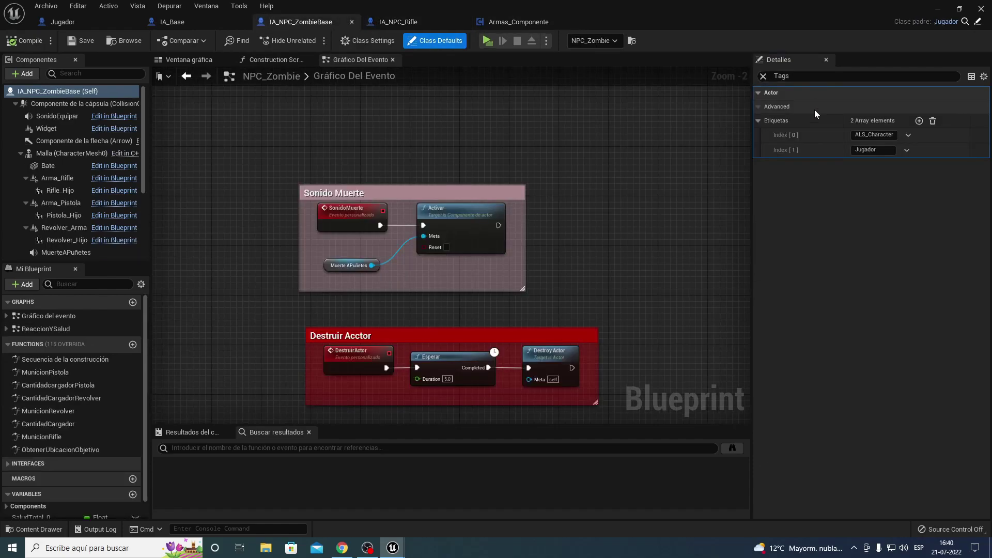
{"action": "left_click", "coordinate": [878, 147]}
{"action": "type", "text": "IA_Base"}
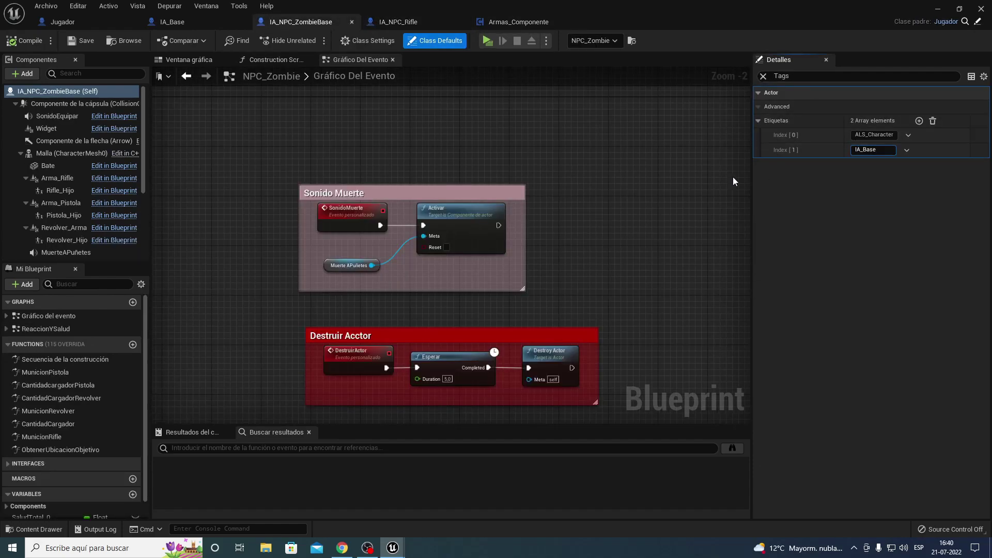
{"action": "left_click", "coordinate": [416, 46]}
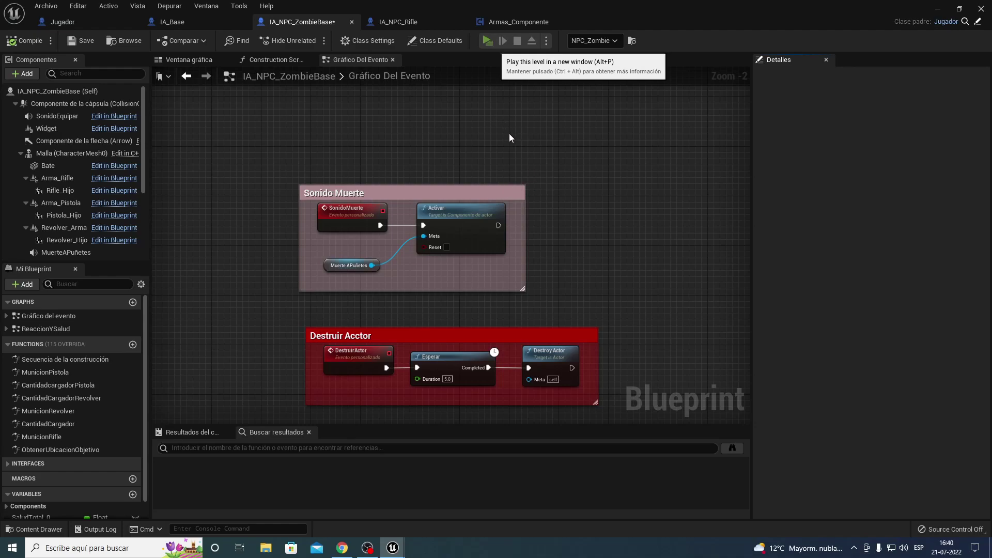
Play-test the level, running up and shooting the red NPC with the rifle
{"action": "key", "text": "alt+p"}
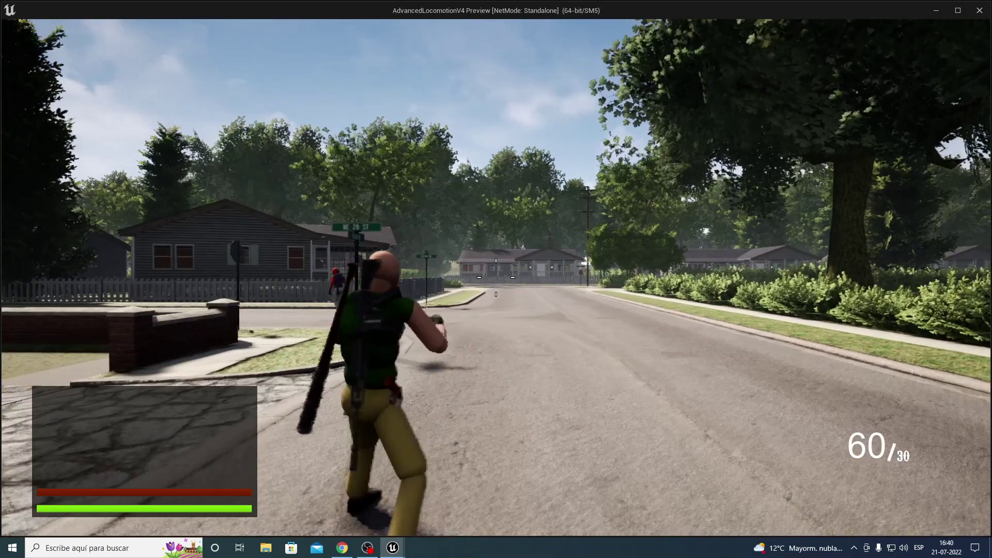
{"action": "key", "text": "w"}
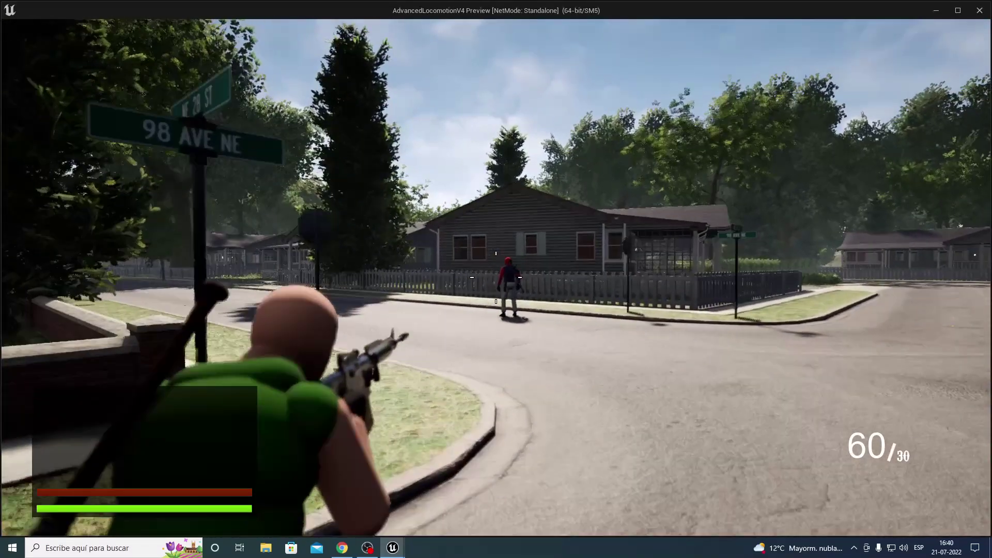
{"action": "left_click", "coordinate": [496, 277]}
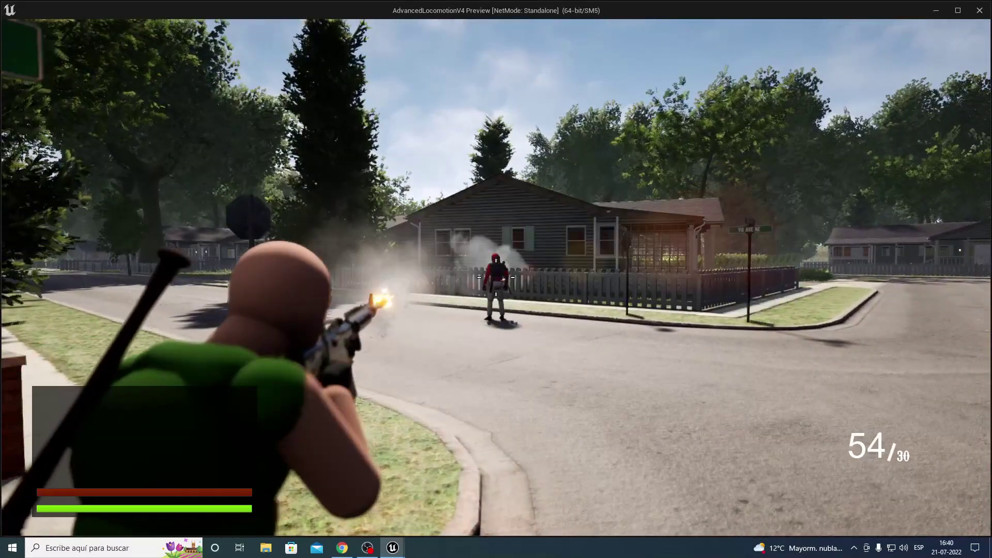
{"action": "left_click", "coordinate": [496, 277]}
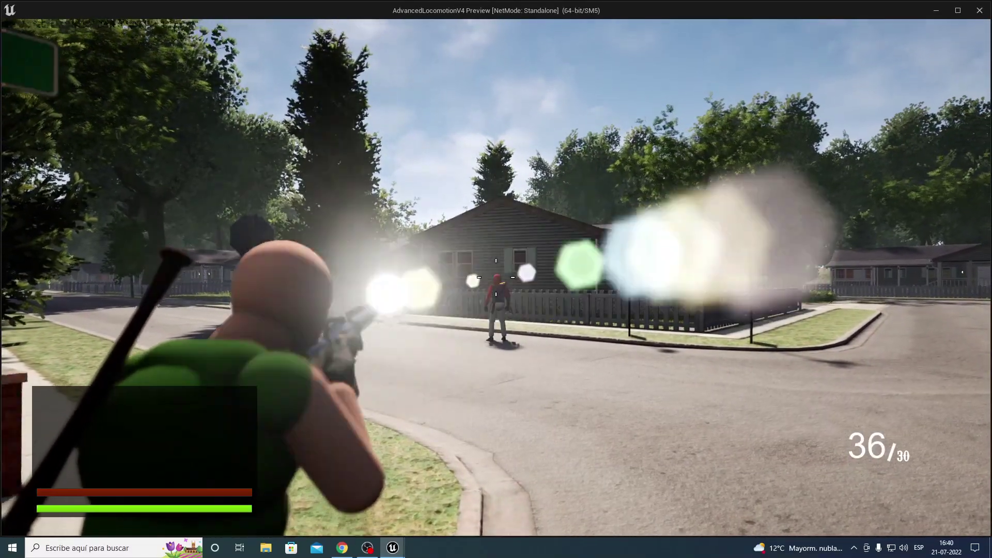
{"action": "left_click", "coordinate": [496, 278]}
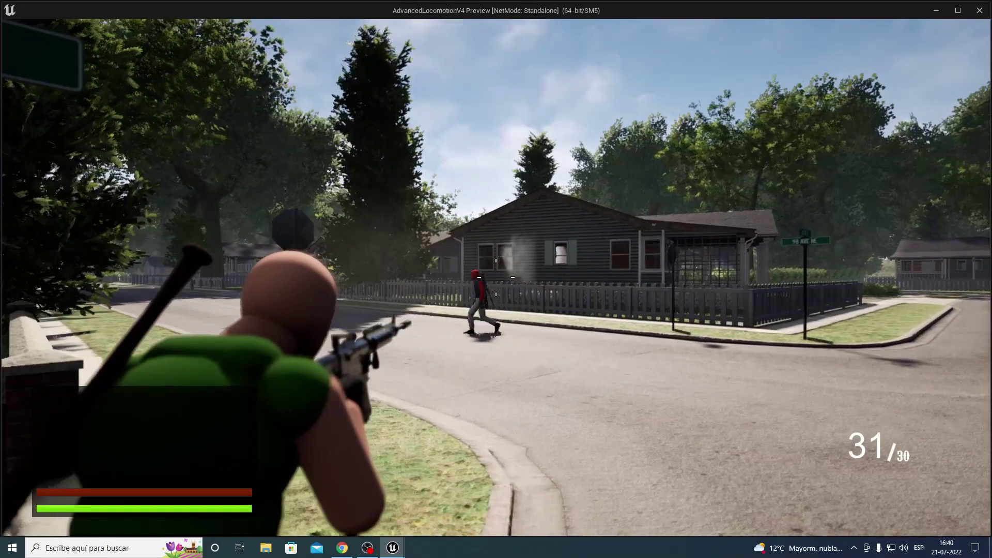
{"action": "key", "text": "Escape"}
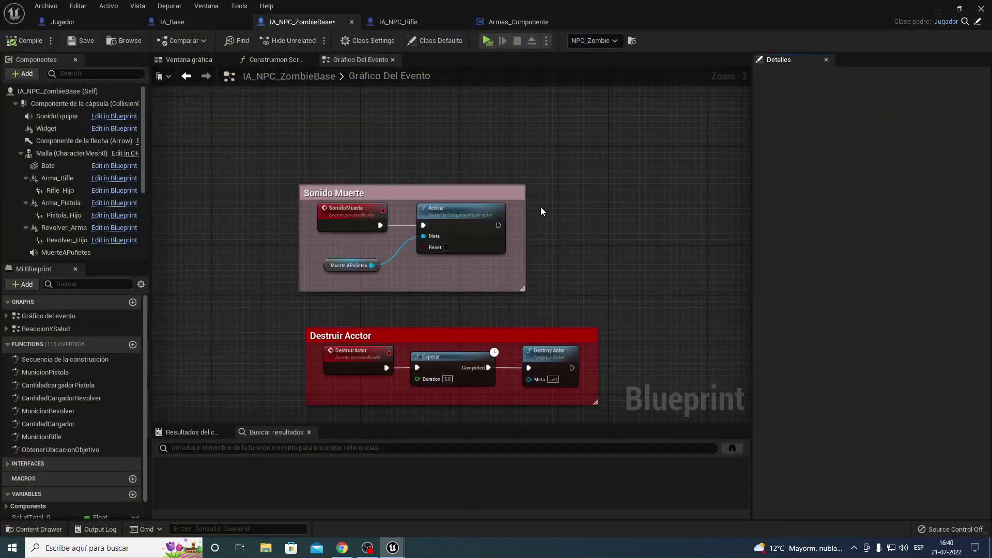
{"action": "right_click_drag", "start_coordinate": [571, 201], "coordinate": [527, 197]}
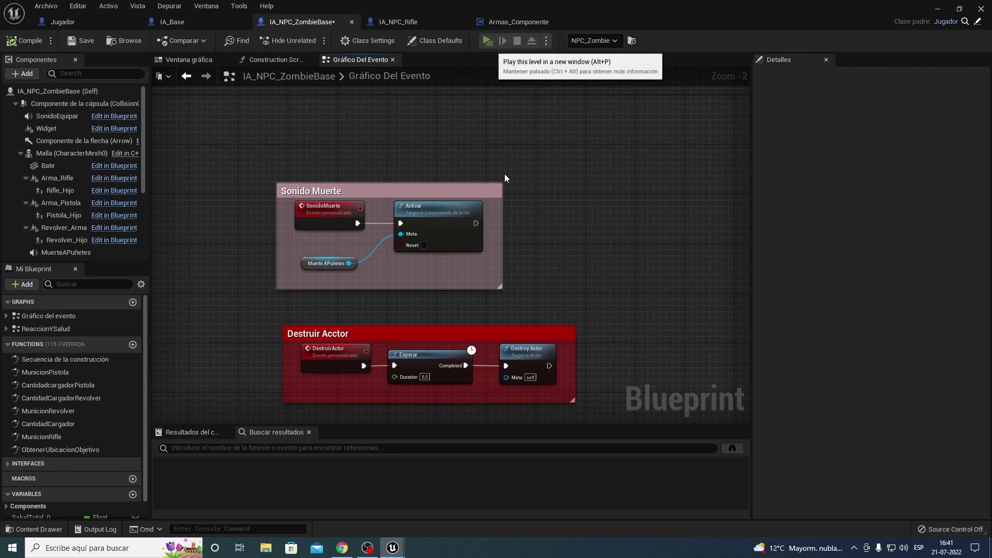
Play-test again, aiming and firing at the NPC, then switching to weapon 2 and firing
{"action": "key", "text": "alt+p"}
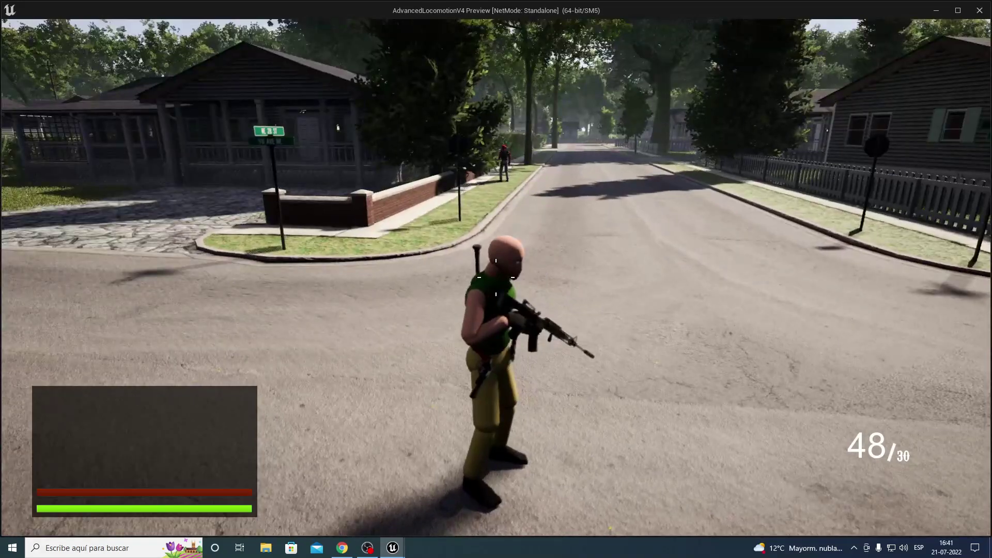
{"action": "key", "text": "w"}
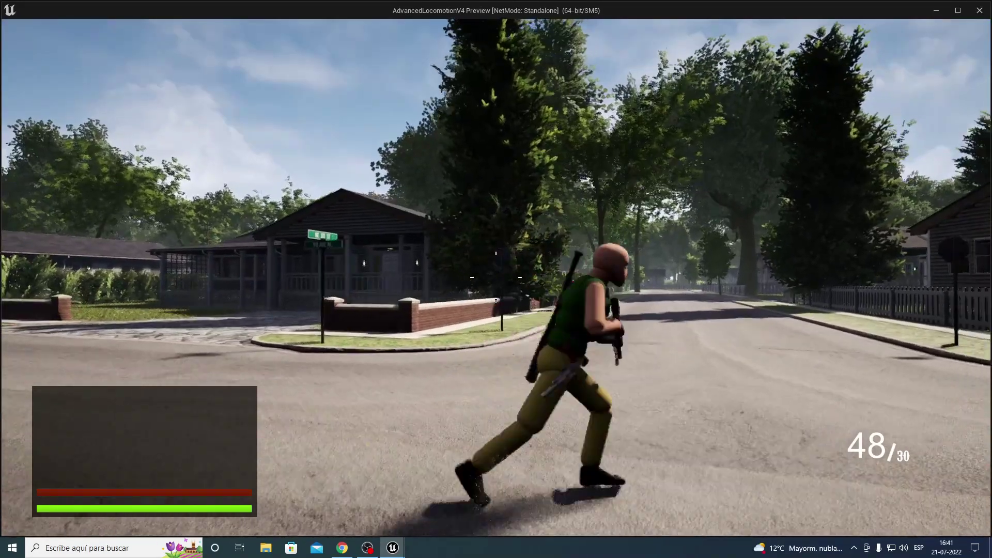
{"action": "right_click", "coordinate": [496, 277]}
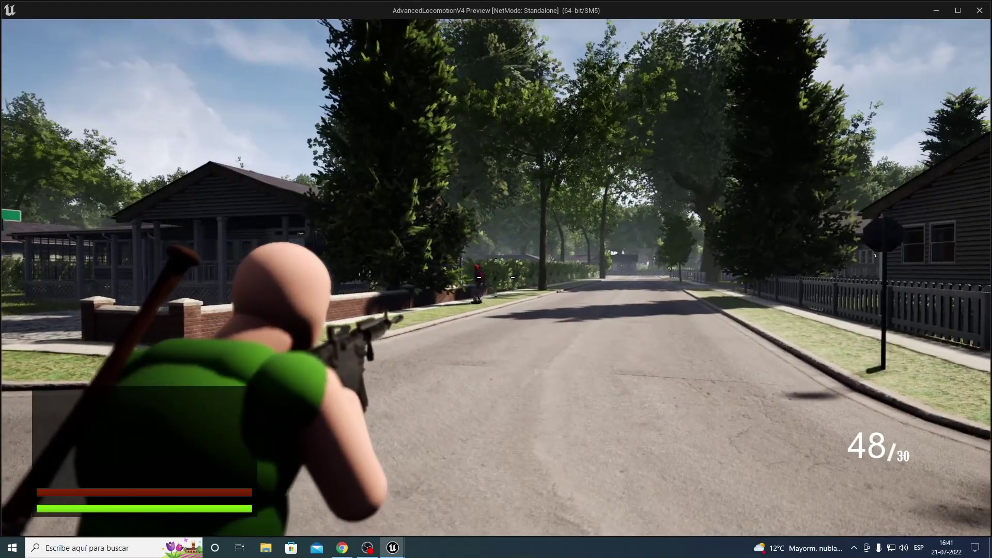
{"action": "left_click", "coordinate": [496, 278]}
{"action": "left_click_drag", "start_coordinate": [496, 277], "coordinate": [496, 277]}
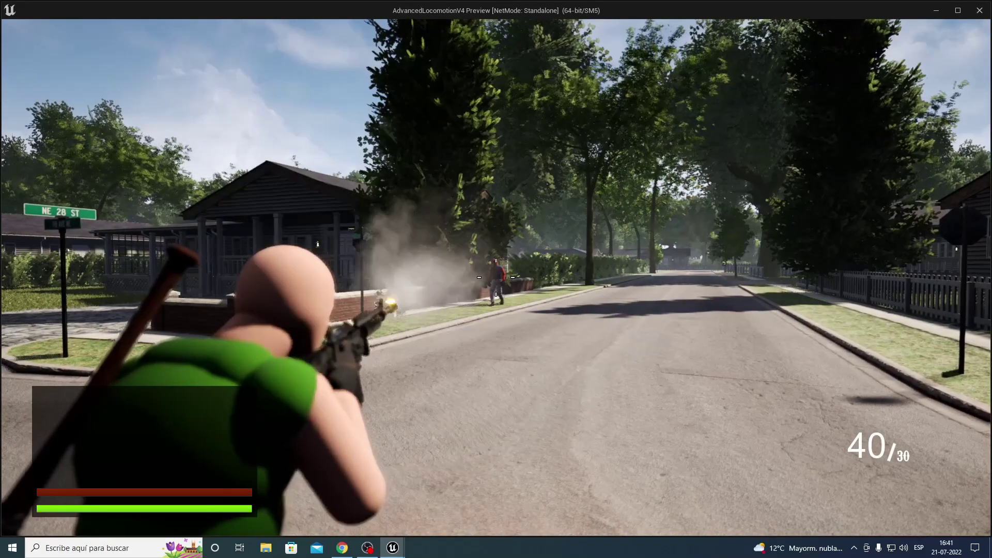
{"action": "key", "text": "w"}
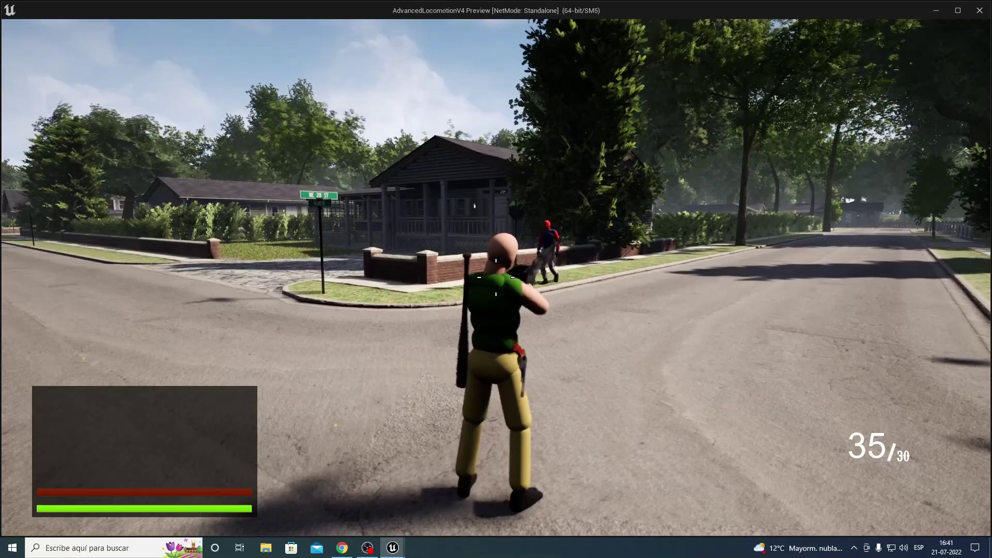
{"action": "key", "text": "2"}
{"action": "right_click_drag", "start_coordinate": [496, 277], "coordinate": [496, 277]}
{"action": "left_click_drag", "start_coordinate": [496, 277], "coordinate": [496, 278]}
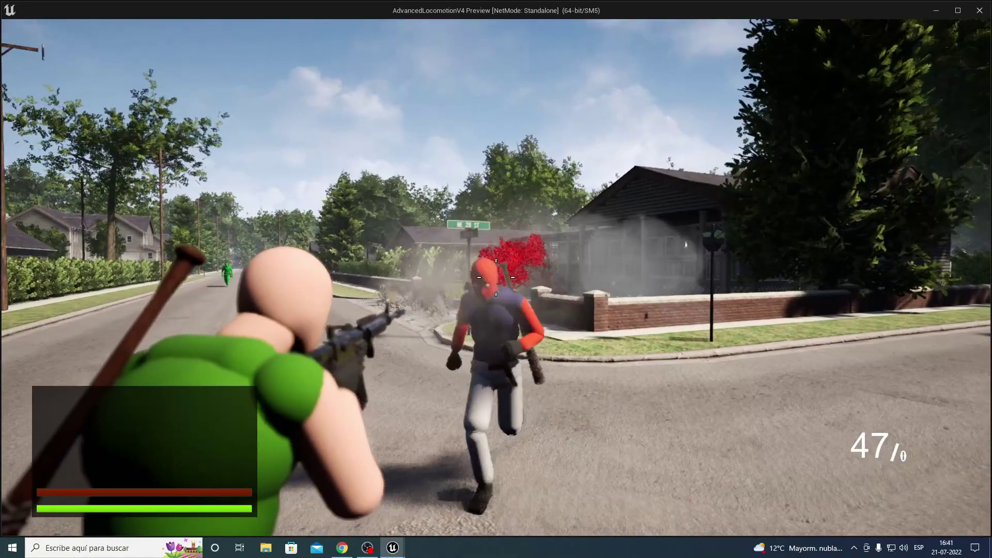
{"action": "key", "text": "Escape"}
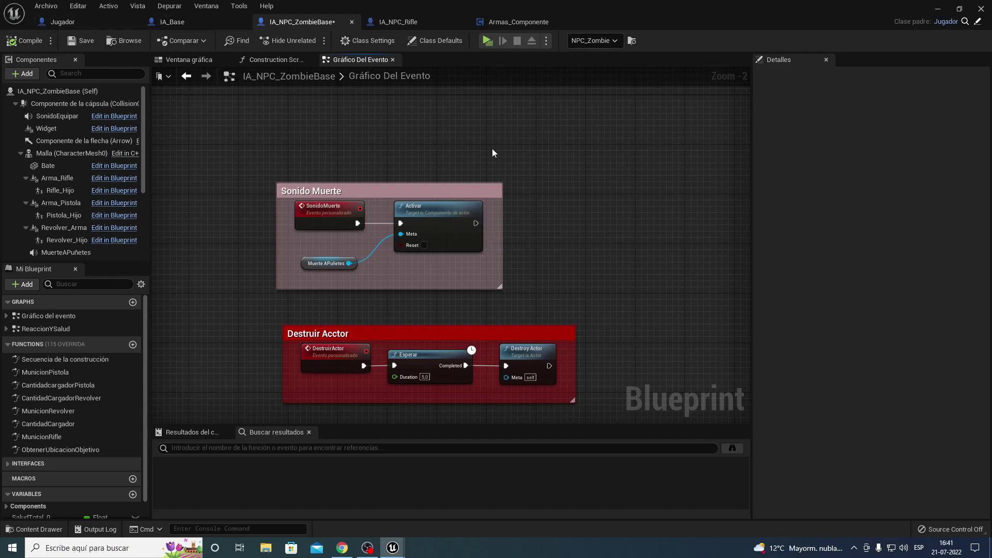
{"action": "right_click_drag", "start_coordinate": [456, 121], "coordinate": [434, 125]}
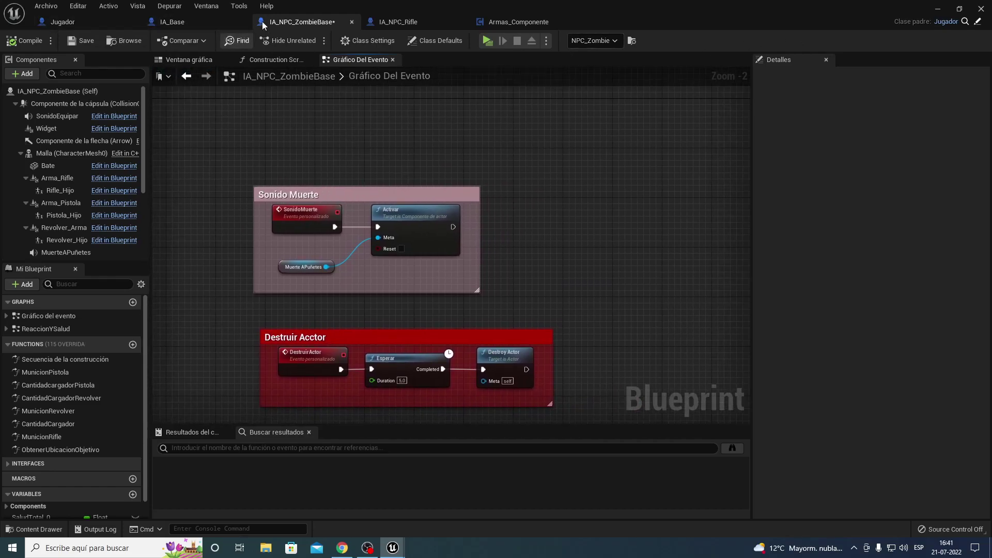
Check IA_NPC_Rifle's Tags and pan through Armas_Componente's Tag function, then minimize the editor
{"action": "left_click", "coordinate": [368, 26]}
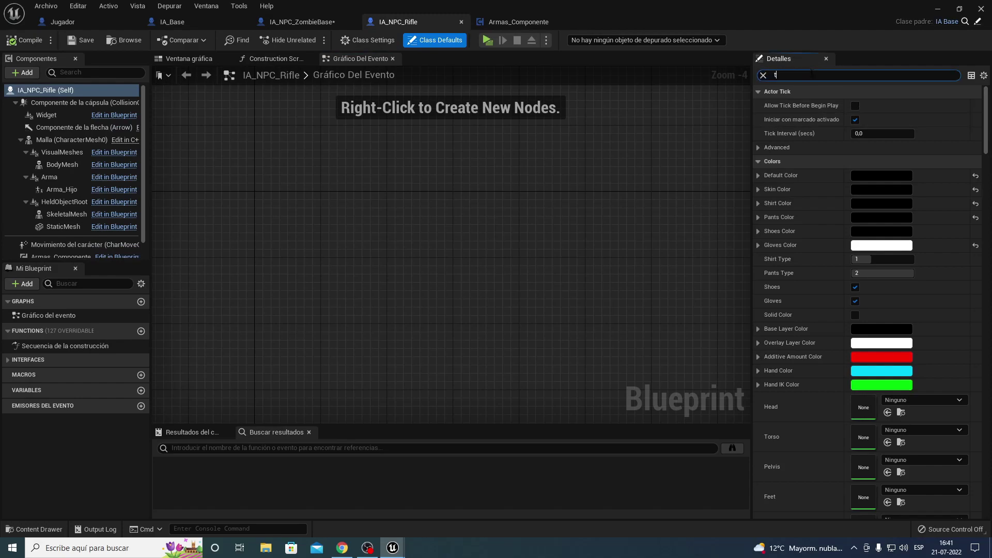
{"action": "type", "text": "ags"}
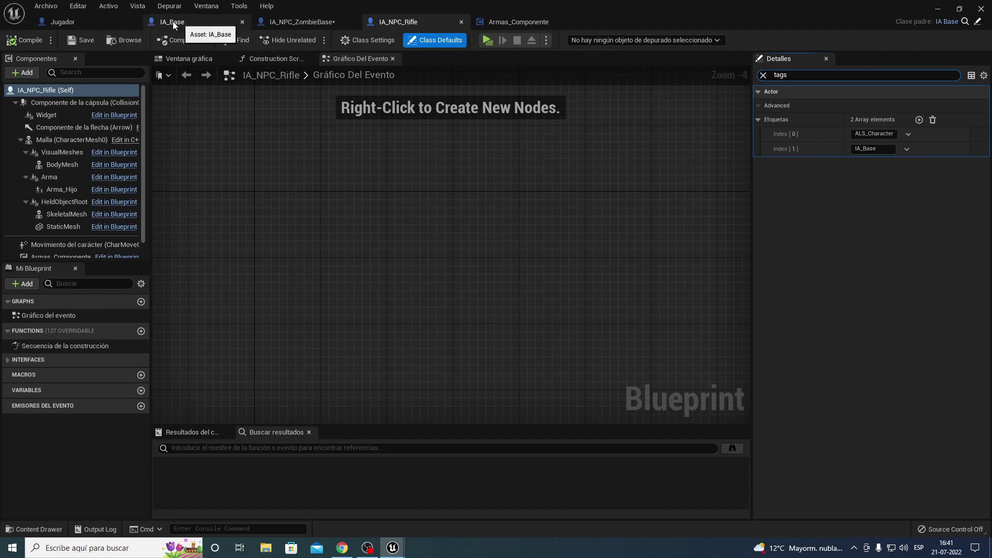
{"action": "left_click", "coordinate": [504, 23]}
{"action": "right_click_drag", "start_coordinate": [462, 161], "coordinate": [564, 115]}
{"action": "left_click_drag", "start_coordinate": [332, 133], "coordinate": [359, 266]}
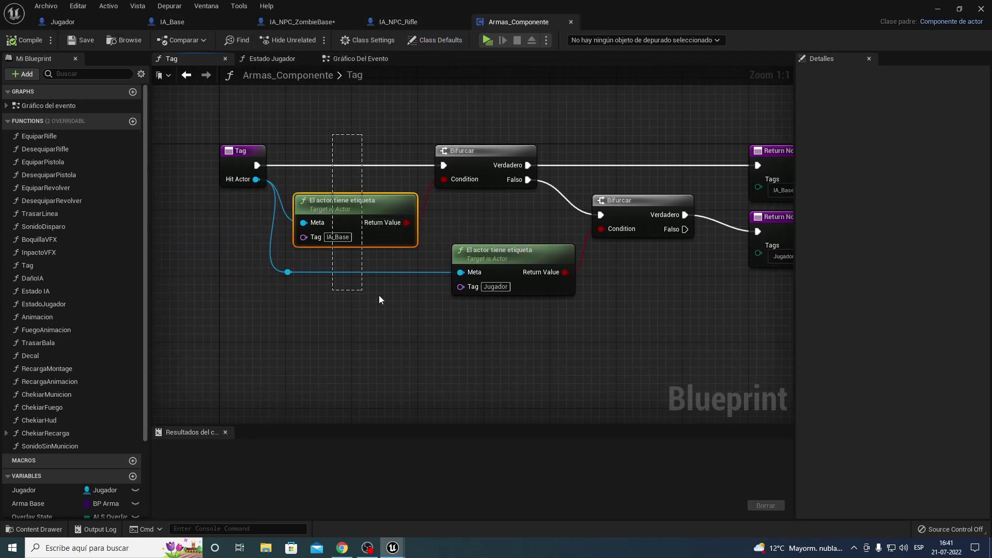
{"action": "right_click_drag", "start_coordinate": [379, 295], "coordinate": [157, 305]}
{"action": "right_click_drag", "start_coordinate": [409, 288], "coordinate": [468, 296]}
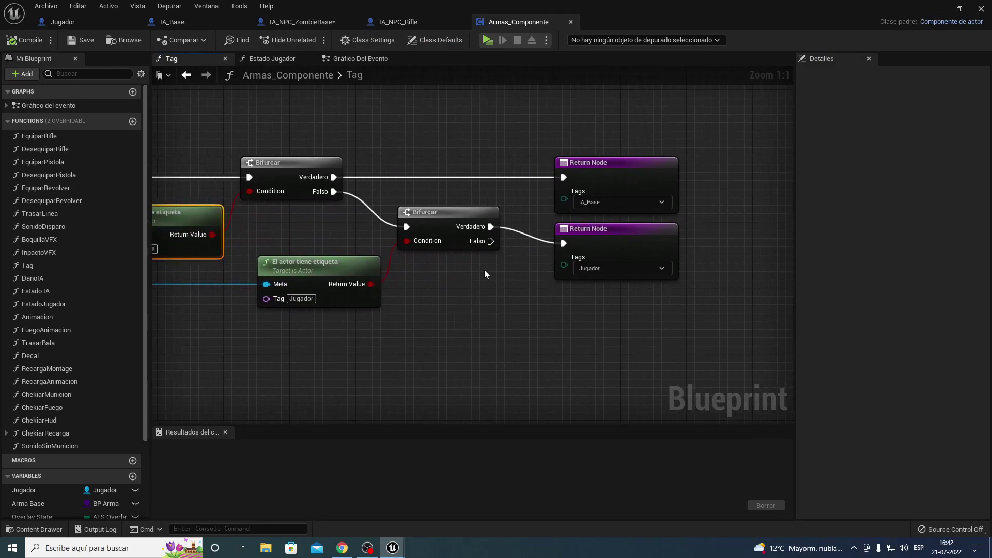
{"action": "right_click_drag", "start_coordinate": [435, 169], "coordinate": [532, 155]}
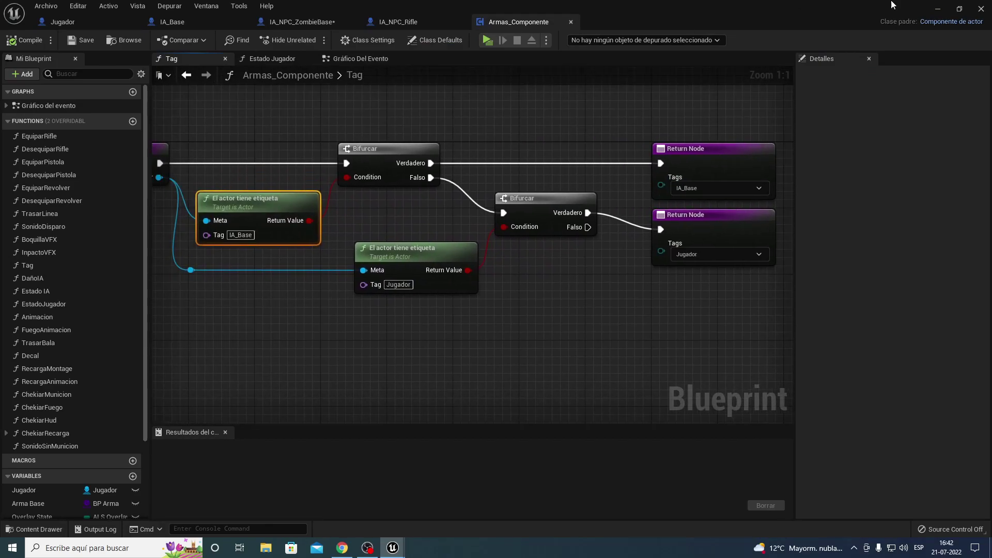
{"action": "left_click", "coordinate": [938, 11]}
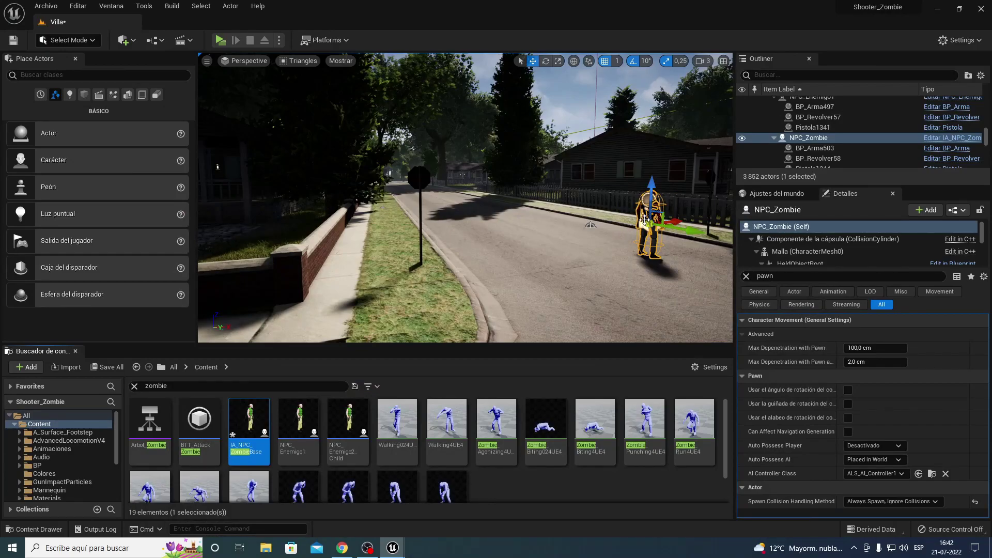
Delete NPC_Zombie from the Villa road and place a new IA_NPC_ZombieBase there
{"action": "left_click_drag", "start_coordinate": [698, 231], "coordinate": [686, 230]}
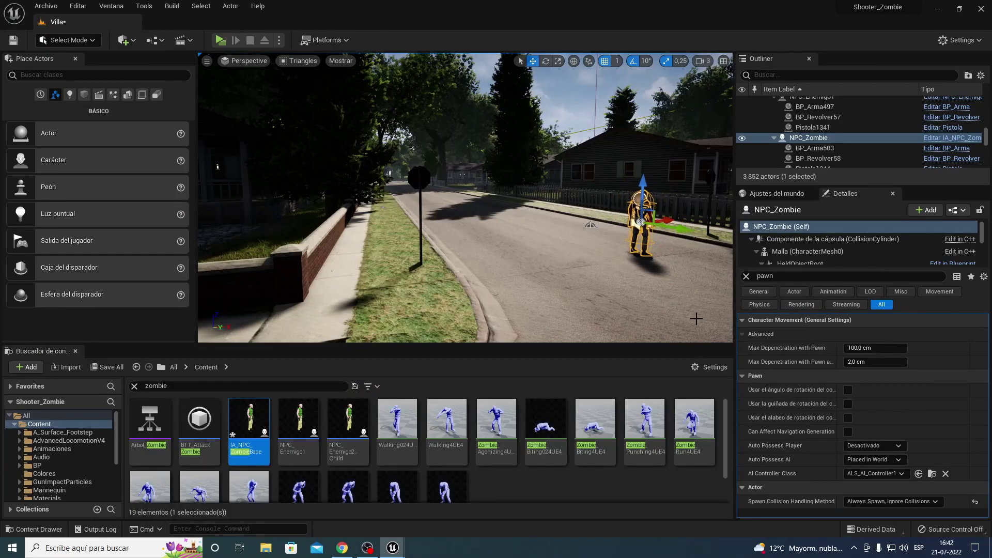
{"action": "key", "text": "Delete"}
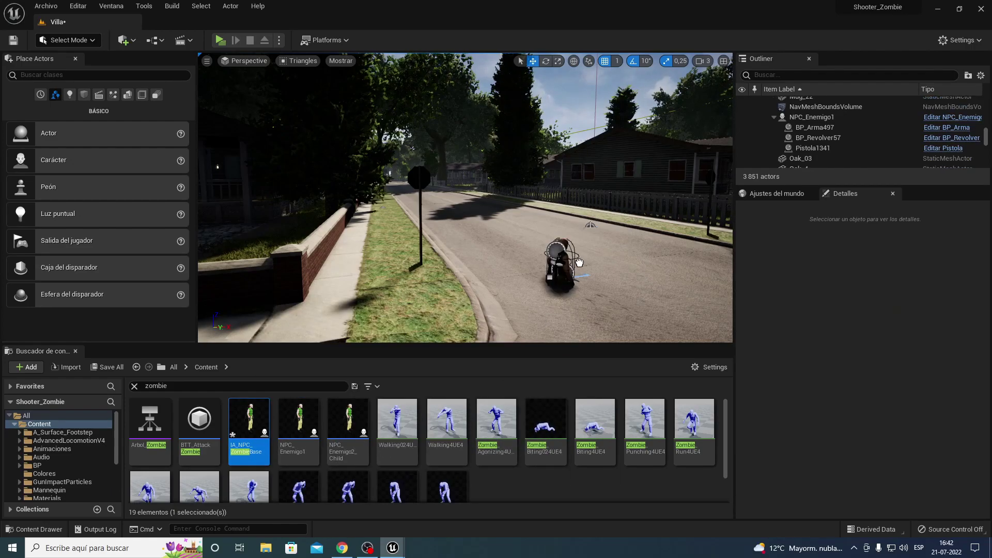
{"action": "left_click_drag", "start_coordinate": [454, 404], "coordinate": [584, 248]}
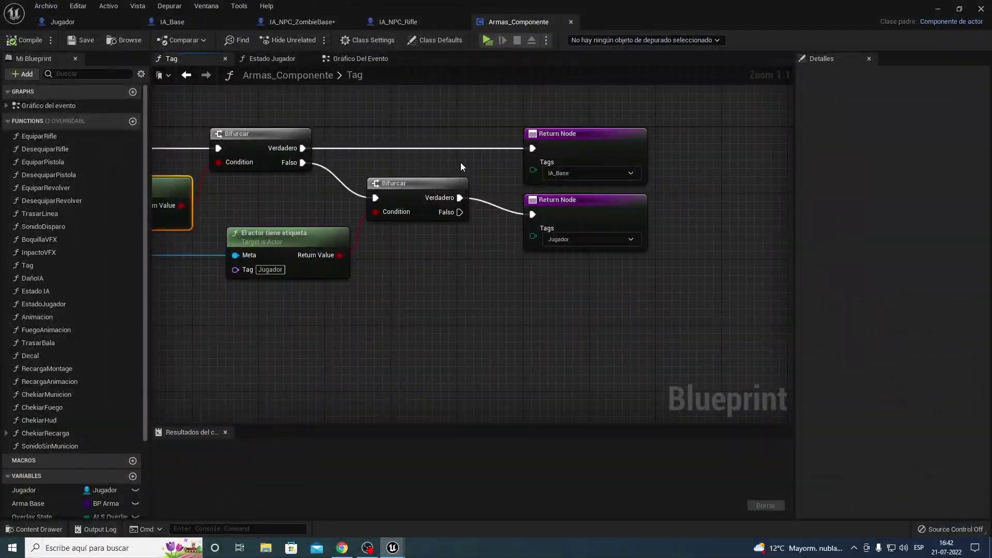
Inspect the Activar Tags_Enum switch, Estado IA call and Tags variable in Armas_Componente's event graph
{"action": "right_click_drag", "start_coordinate": [336, 164], "coordinate": [523, 164]}
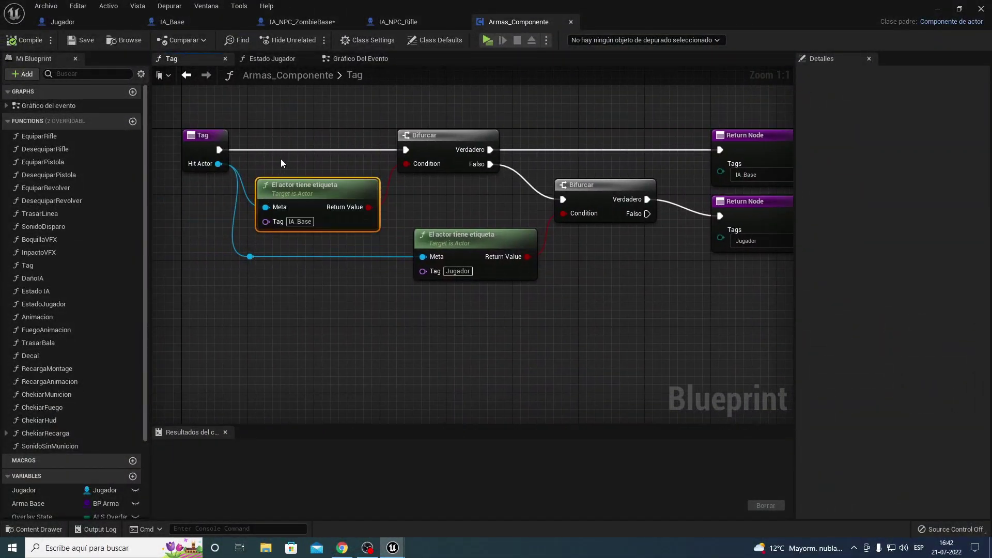
{"action": "left_click", "coordinate": [349, 61]}
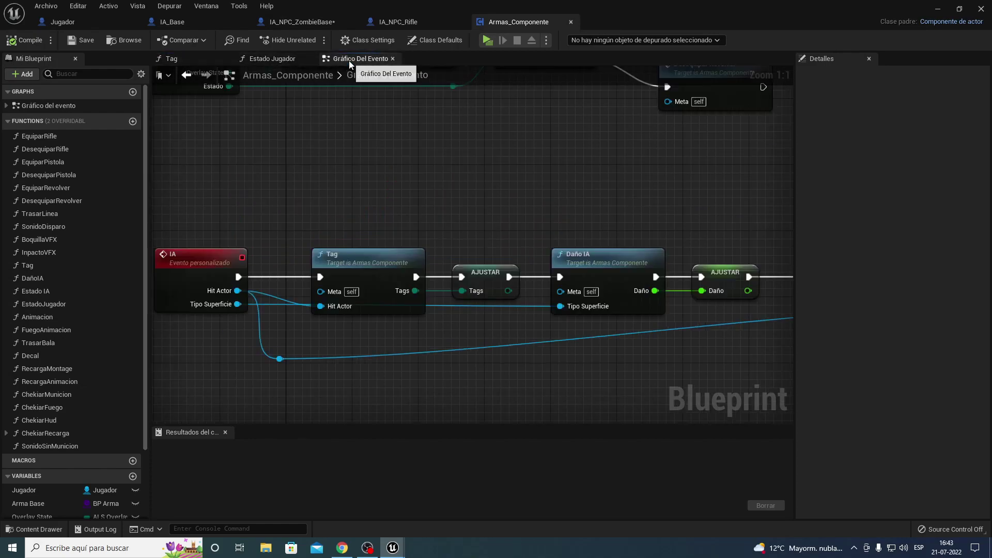
{"action": "mouse_move", "coordinate": [395, 182]}
{"action": "right_mouse_down"}
{"action": "mouse_move", "coordinate": [353, 190]}
{"action": "mouse_move", "coordinate": [210, 174]}
{"action": "right_mouse_up"}
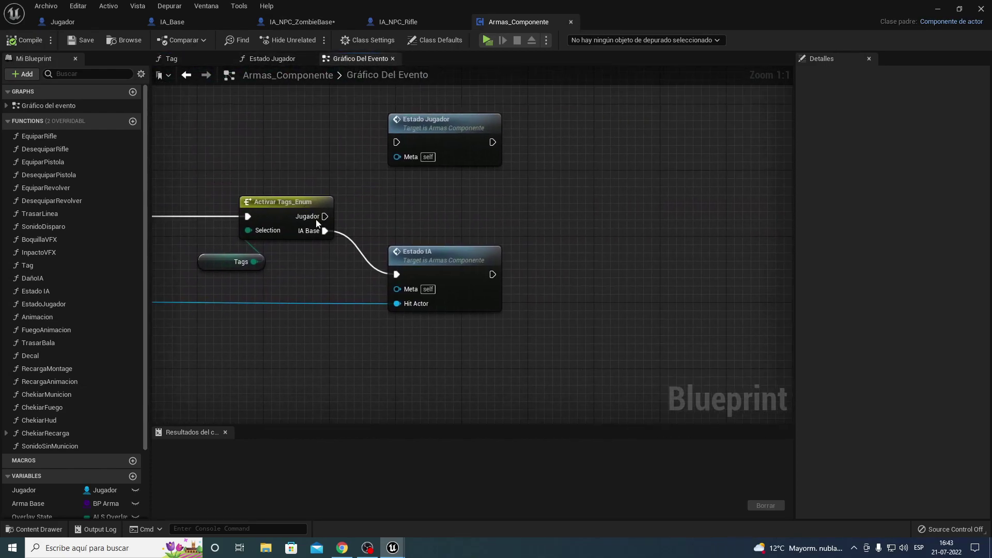
{"action": "left_click", "coordinate": [248, 200]}
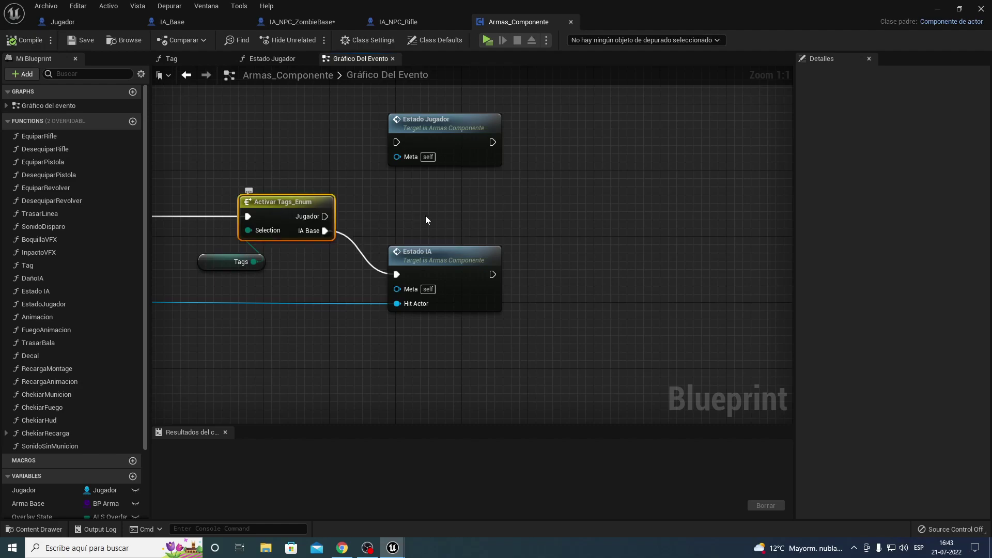
{"action": "right_click_drag", "start_coordinate": [457, 205], "coordinate": [505, 175]}
{"action": "left_click", "coordinate": [492, 279]}
{"action": "right_click_drag", "start_coordinate": [491, 280], "coordinate": [570, 266]}
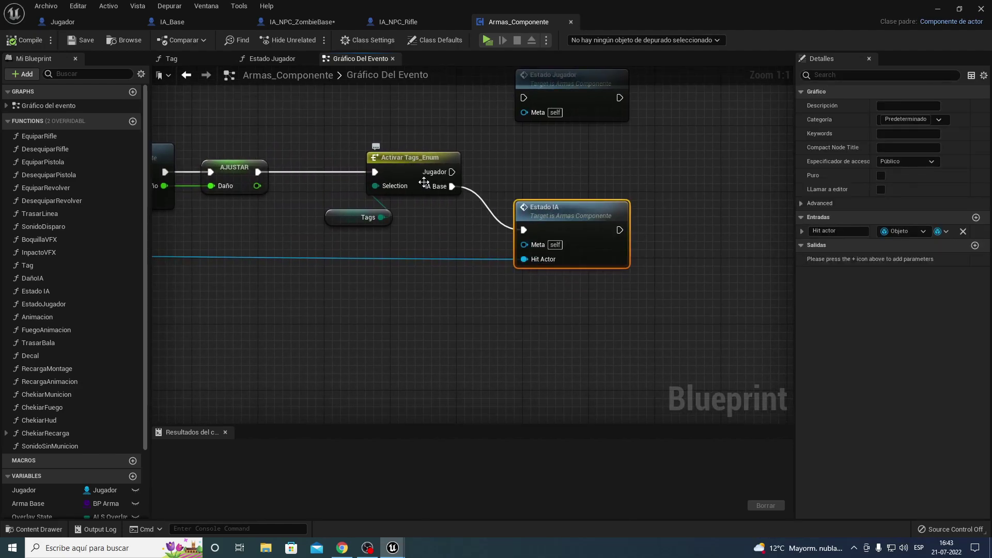
{"action": "left_click", "coordinate": [411, 168]}
{"action": "left_click", "coordinate": [349, 216]}
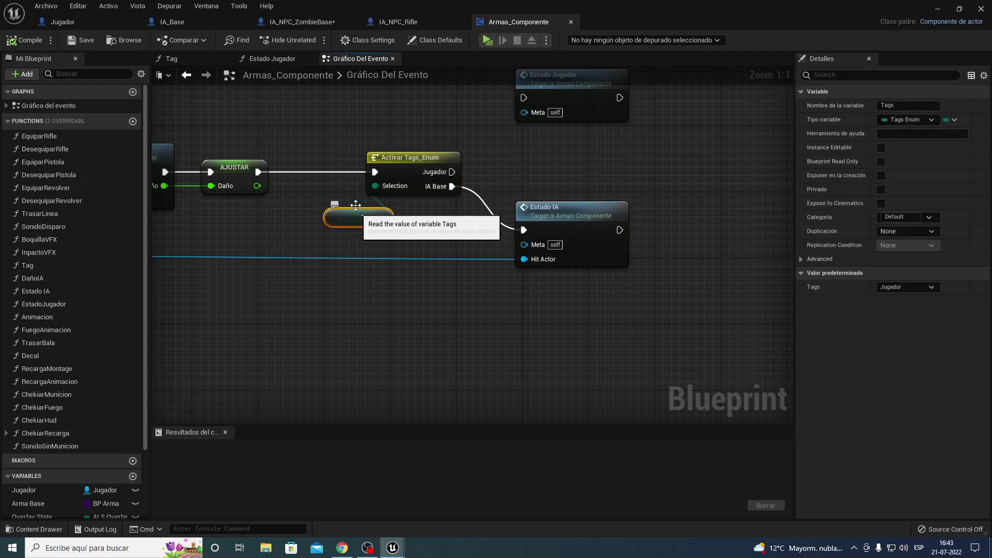
{"action": "left_click", "coordinate": [937, 9]}
{"action": "type", "text": "taga"}
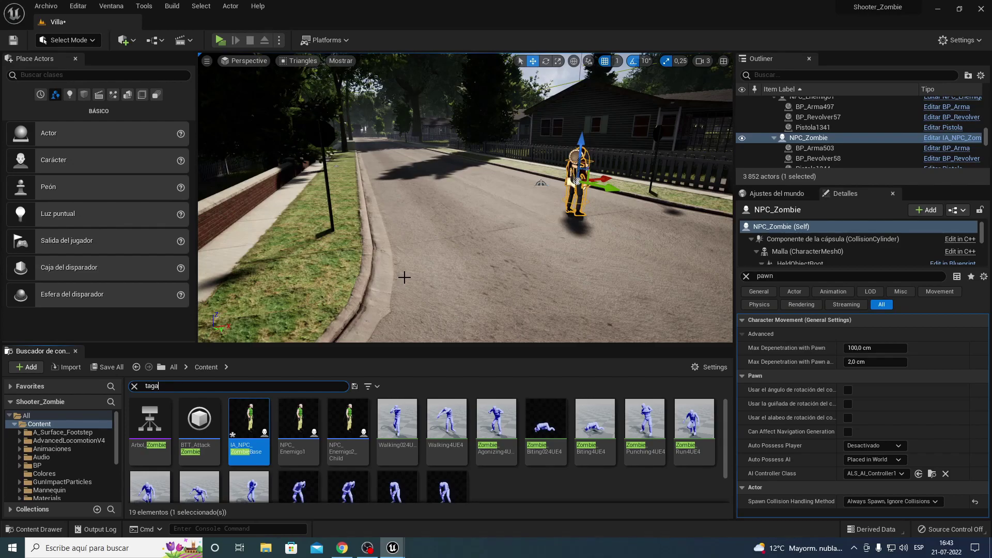
Search the Content Browser for tag assets and open the Tags_Enum enumeration
{"action": "type", "text": "s"}
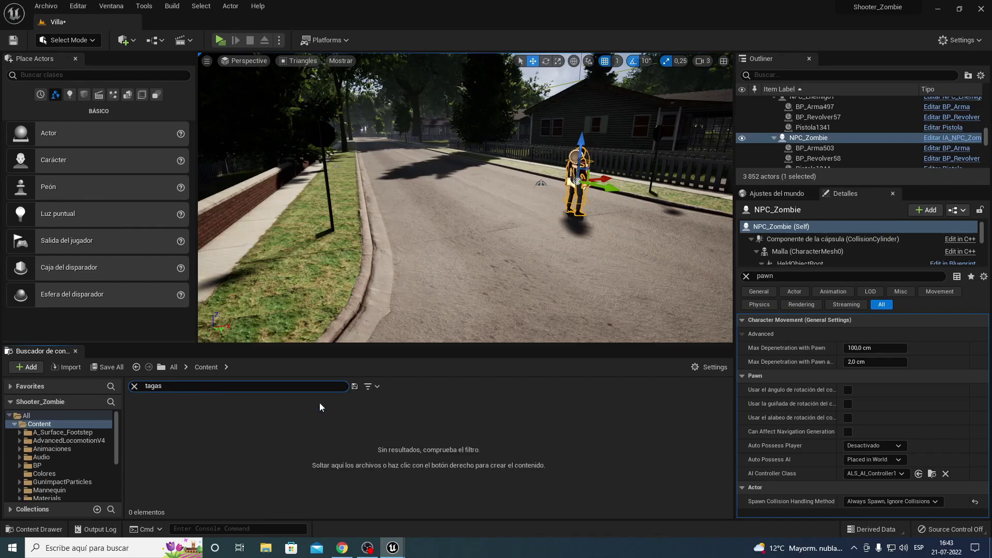
{"action": "key", "text": "BackSpace"}
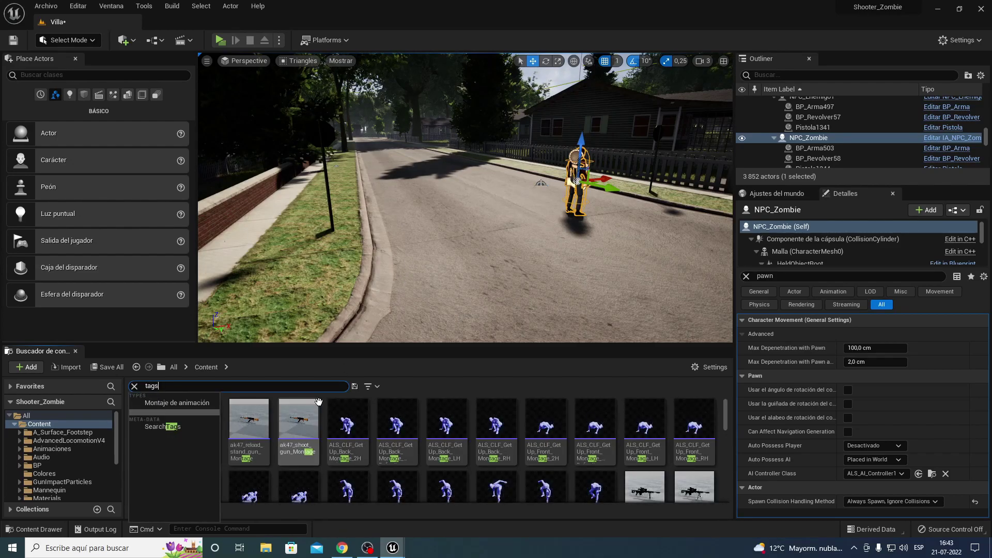
{"action": "double_click", "coordinate": [156, 424]}
{"action": "type", "text": "IA_Zombie_Bas"}
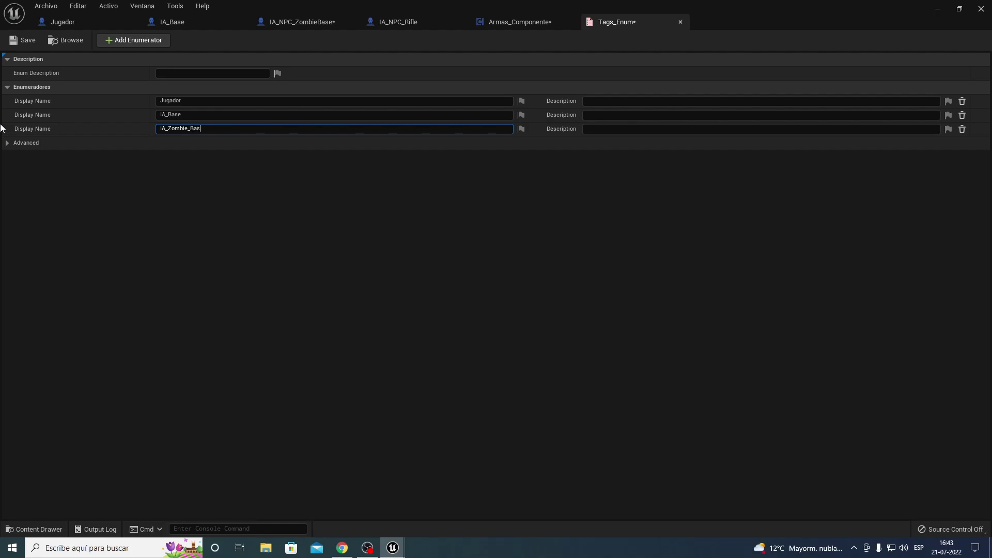
Add an IA_Zombie_Base enumerator to Tags_Enum and save it
{"action": "type", "text": "e"}
{"action": "key", "text": "Return"}
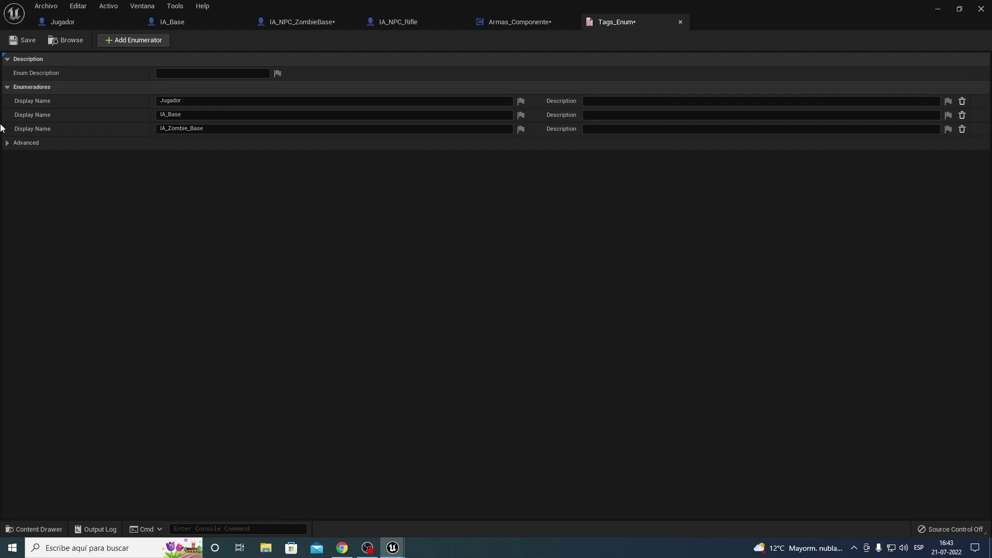
{"action": "left_click", "coordinate": [25, 41]}
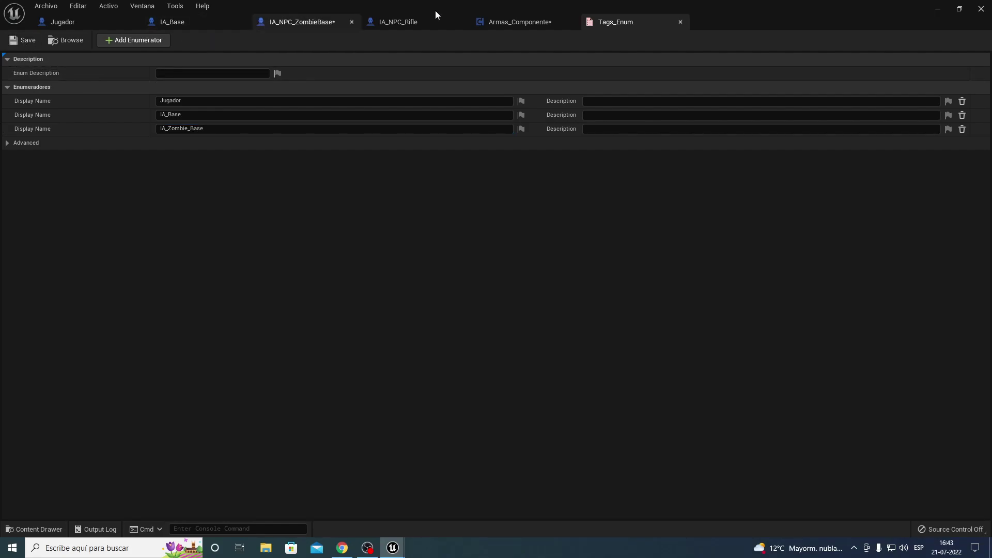
{"action": "left_click", "coordinate": [485, 22]}
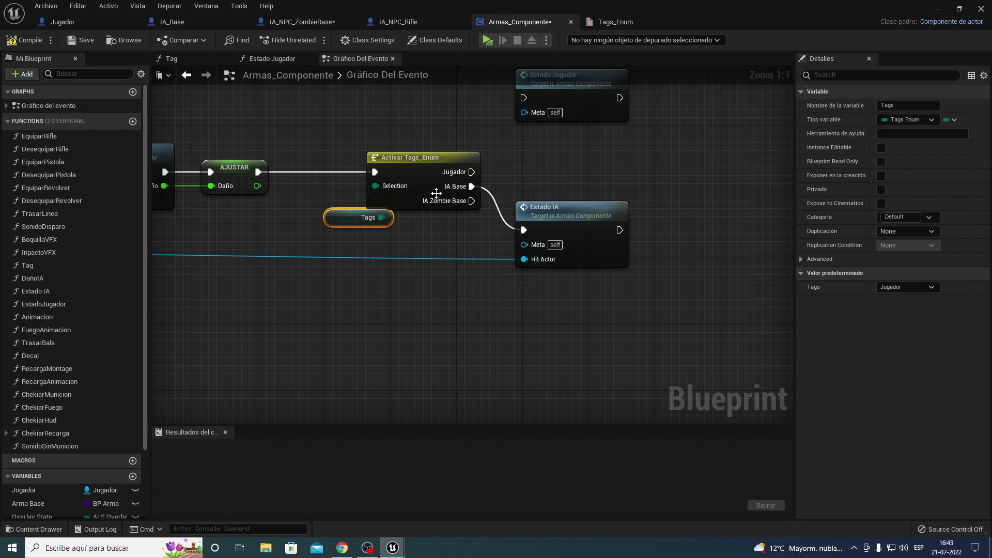
Duplicate the Estado IA function in My Blueprint, keeping the default name Estado IA_0
{"action": "right_click_drag", "start_coordinate": [393, 242], "coordinate": [439, 284]}
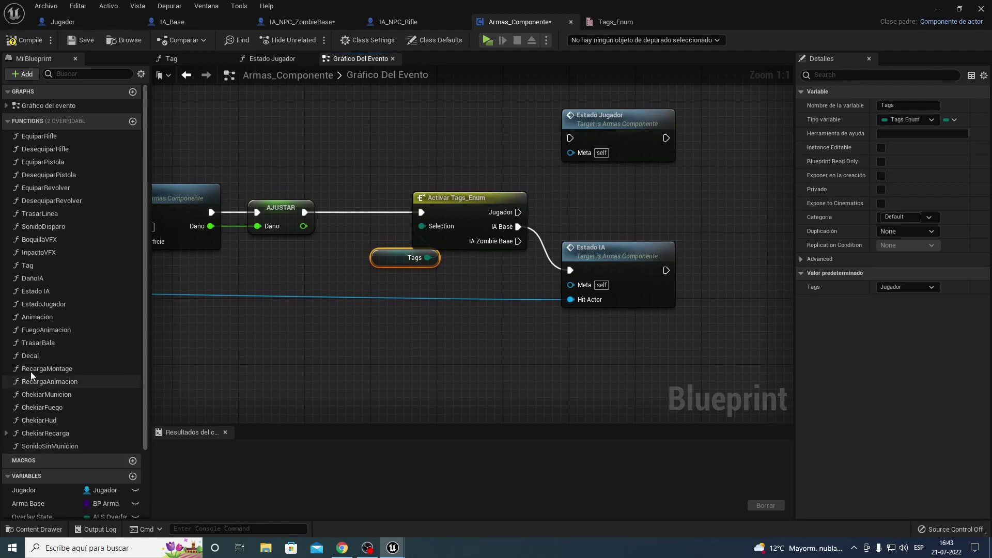
{"action": "right_click", "coordinate": [33, 293]}
{"action": "left_click", "coordinate": [65, 368]}
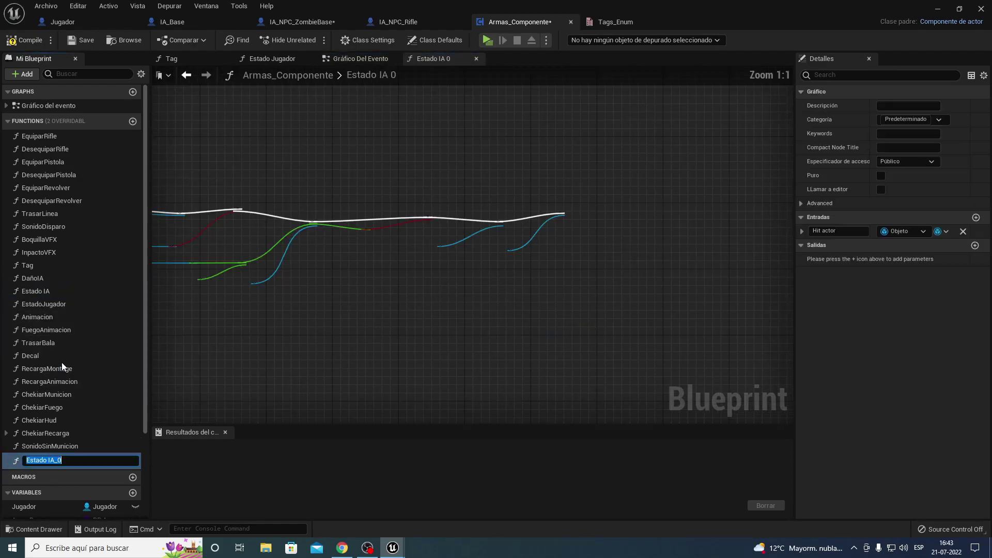
{"action": "key", "text": "Return"}
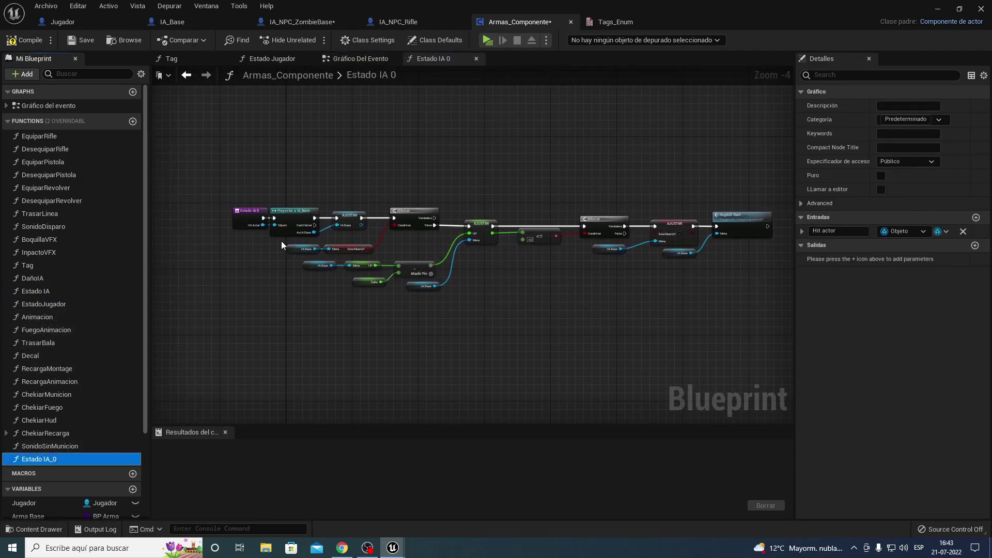
Rename the copy from Estado IA_0 to Estado IA_Zombie and bring its nodes into view
{"action": "left_click", "coordinate": [54, 459]}
{"action": "left_click_drag", "start_coordinate": [57, 460], "coordinate": [113, 460]}
{"action": "type", "text": "Zom"}
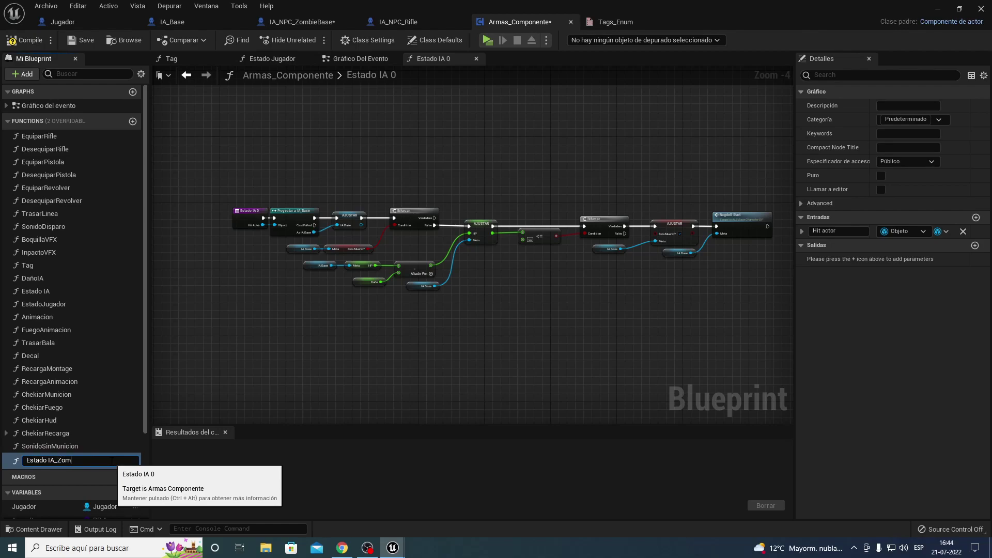
{"action": "type", "text": "bie"}
{"action": "key", "text": "Return"}
{"action": "right_click_drag", "start_coordinate": [325, 333], "coordinate": [225, 317]}
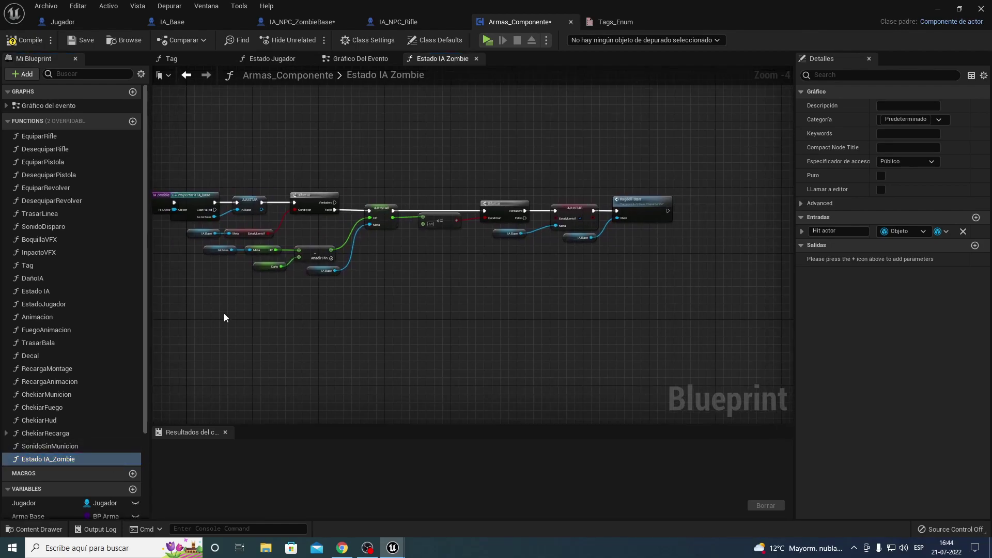
{"action": "scroll", "coordinate": [238, 302], "scroll_direction": "up", "scroll_amount": 1}
{"action": "scroll", "coordinate": [290, 331], "scroll_direction": "up", "scroll_amount": 2}
{"action": "scroll", "coordinate": [355, 370], "scroll_direction": "up", "scroll_amount": 1}
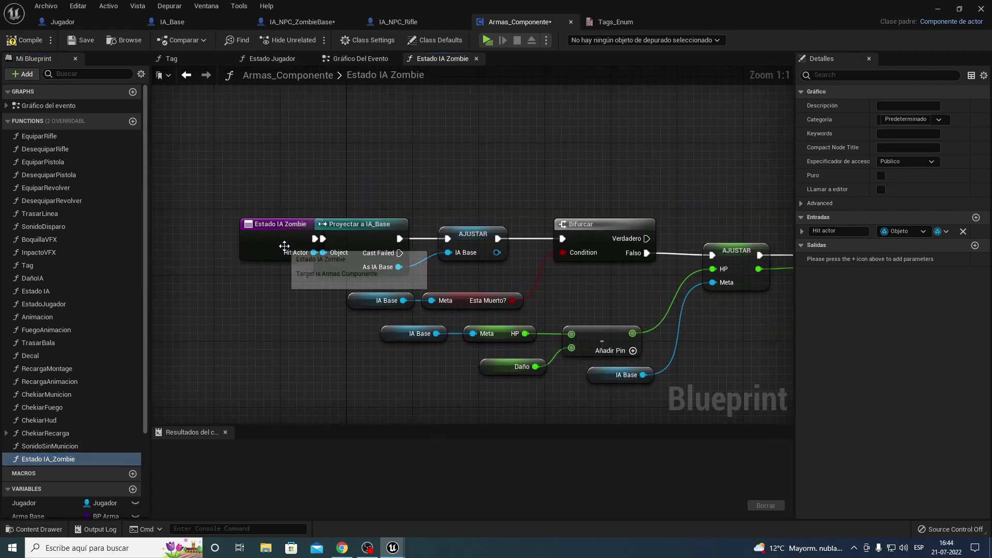
Add a Cast to IA_NPC_ZombieBase node fed from the Hit Actor output
{"action": "left_click_drag", "start_coordinate": [284, 245], "coordinate": [259, 245]}
{"action": "left_click", "coordinate": [330, 225]}
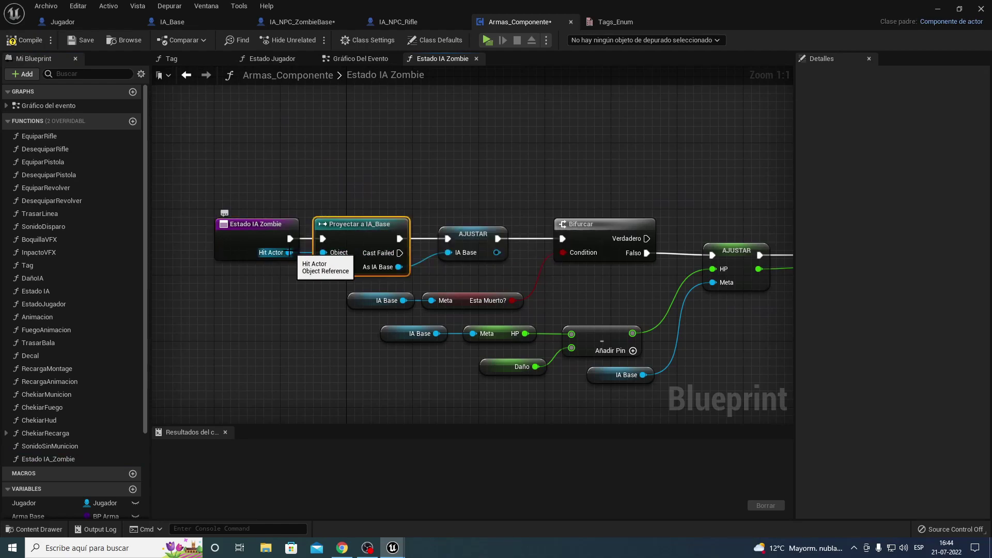
{"action": "left_click_drag", "start_coordinate": [289, 252], "coordinate": [274, 353]}
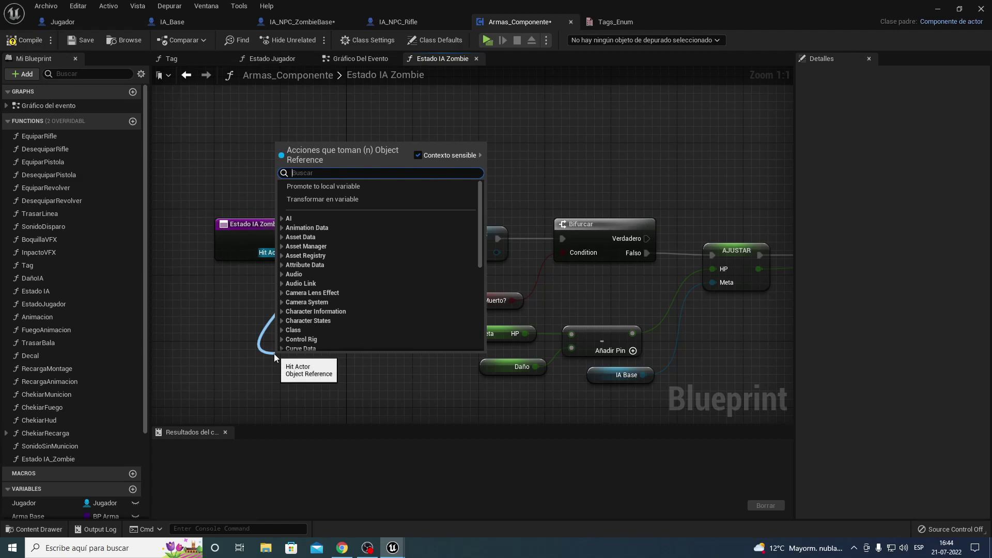
{"action": "type", "text": "ia"}
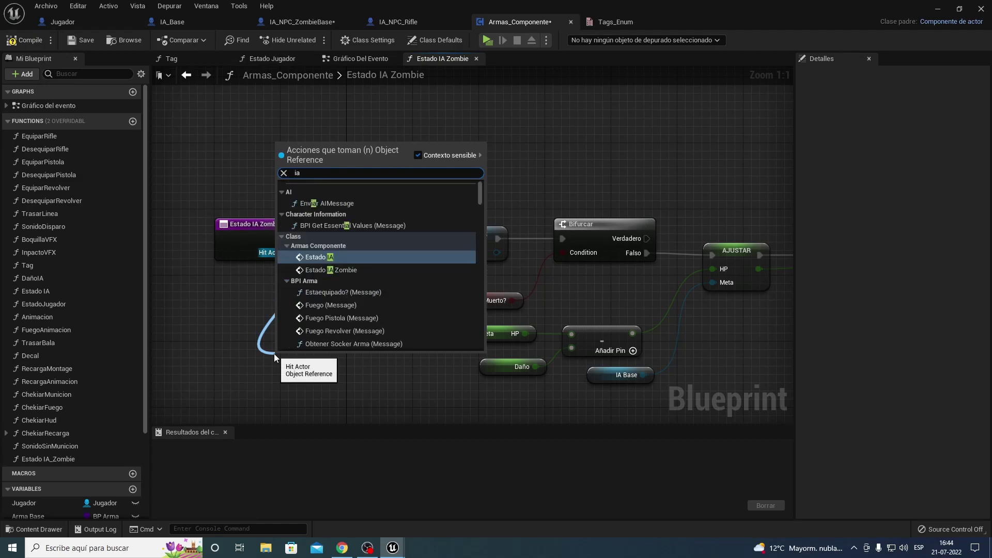
{"action": "type", "text": "_n"}
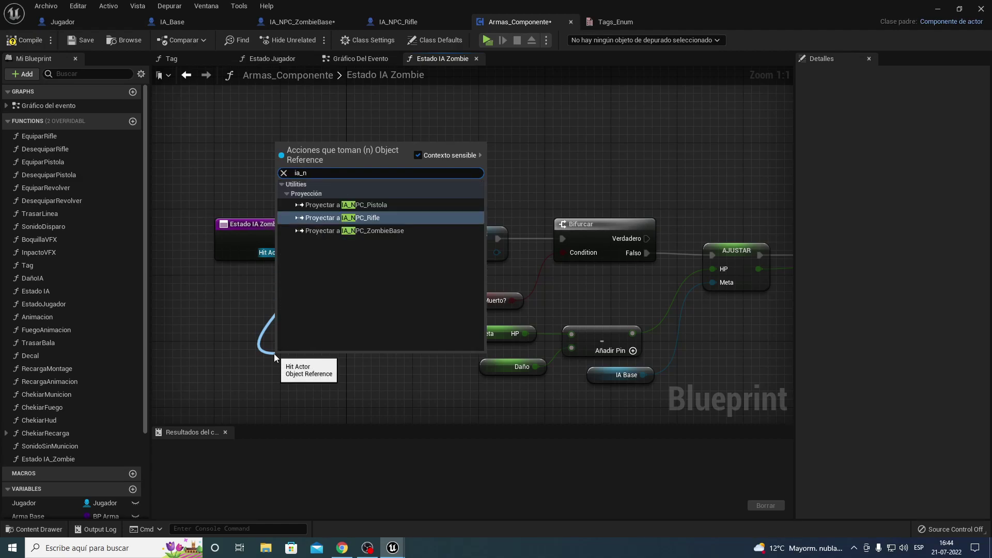
{"action": "type", "text": "pc"}
{"action": "key", "text": "Down"}
{"action": "key", "text": "Return"}
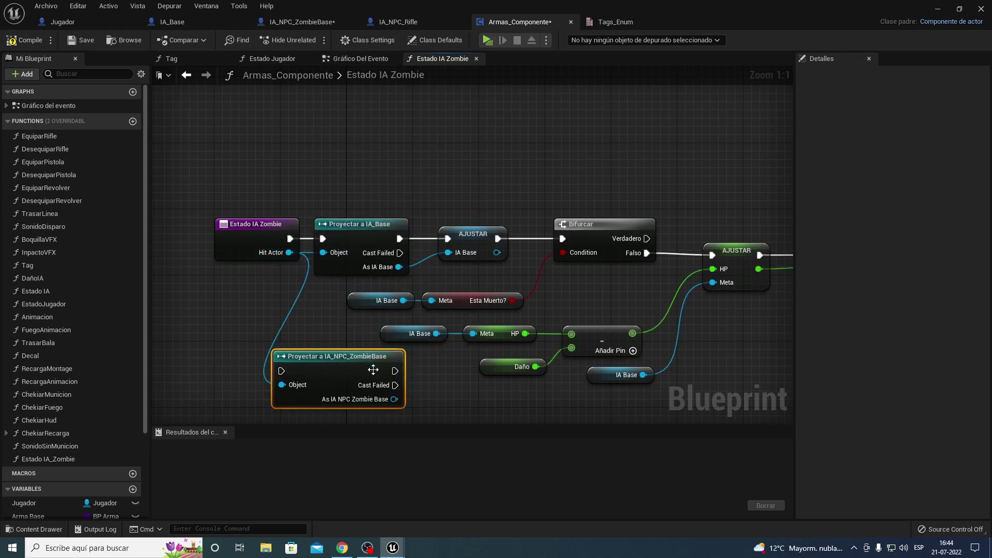
Delete the old IA_Base cast and place the ZombieBase cast beside the entry node
{"action": "left_click_drag", "start_coordinate": [255, 248], "coordinate": [181, 248]}
{"action": "left_click", "coordinate": [339, 243]}
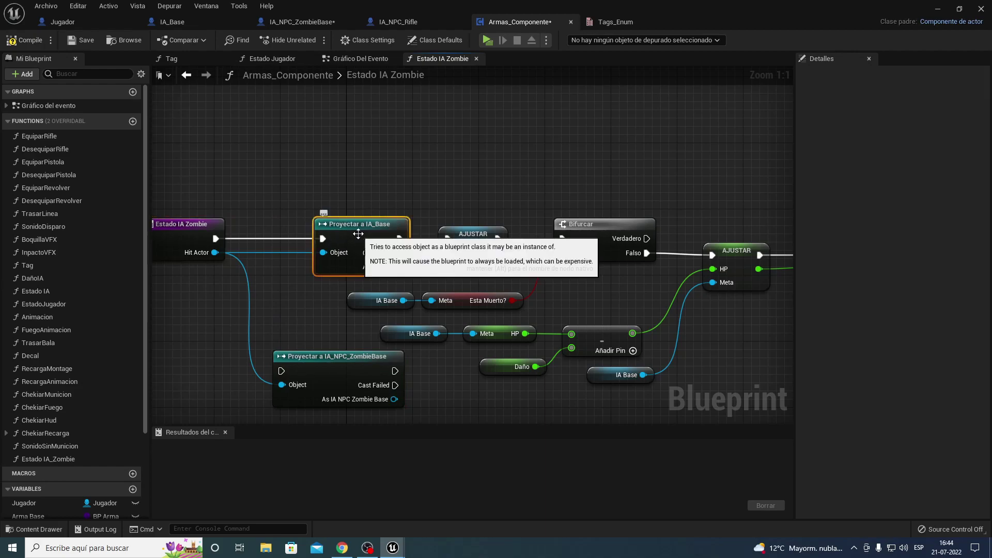
{"action": "key", "text": "Delete"}
{"action": "mouse_move", "coordinate": [289, 388]}
{"action": "left_mouse_down"}
{"action": "mouse_move", "coordinate": [249, 230]}
{"action": "mouse_move", "coordinate": [292, 233]}
{"action": "left_mouse_up"}
Promote the cast result to a Zombie Base variable, replacing the IA Base setter, and wire it to the Branch
{"action": "right_click_drag", "start_coordinate": [435, 248], "coordinate": [370, 230]}
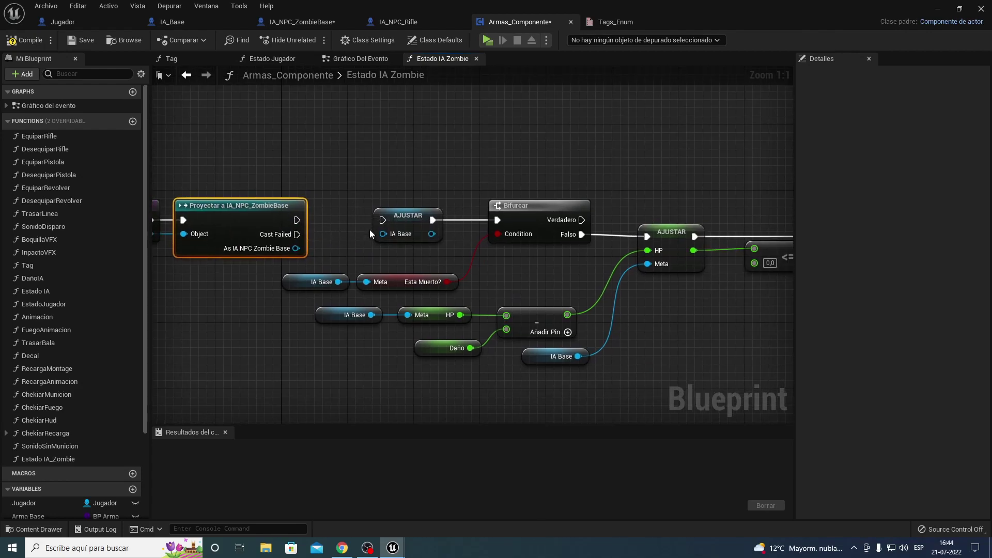
{"action": "left_click_drag", "start_coordinate": [296, 248], "coordinate": [355, 163]}
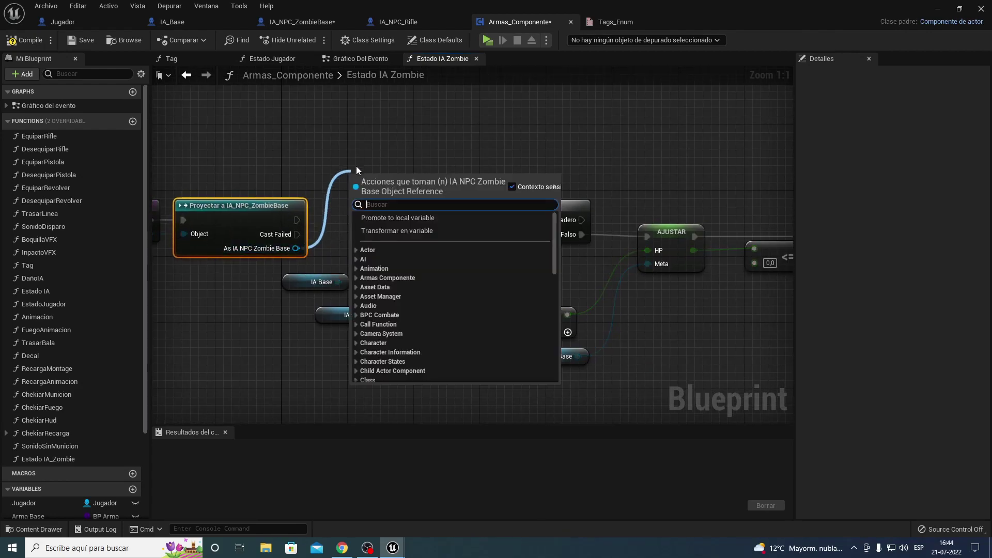
{"action": "left_click", "coordinate": [371, 231]}
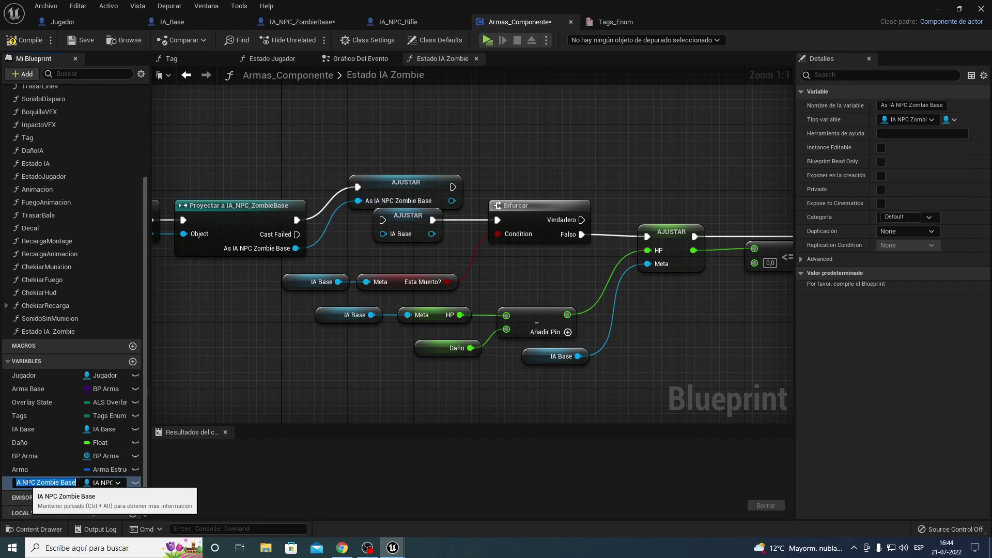
{"action": "left_click_drag", "start_coordinate": [32, 483], "coordinate": [4, 479]}
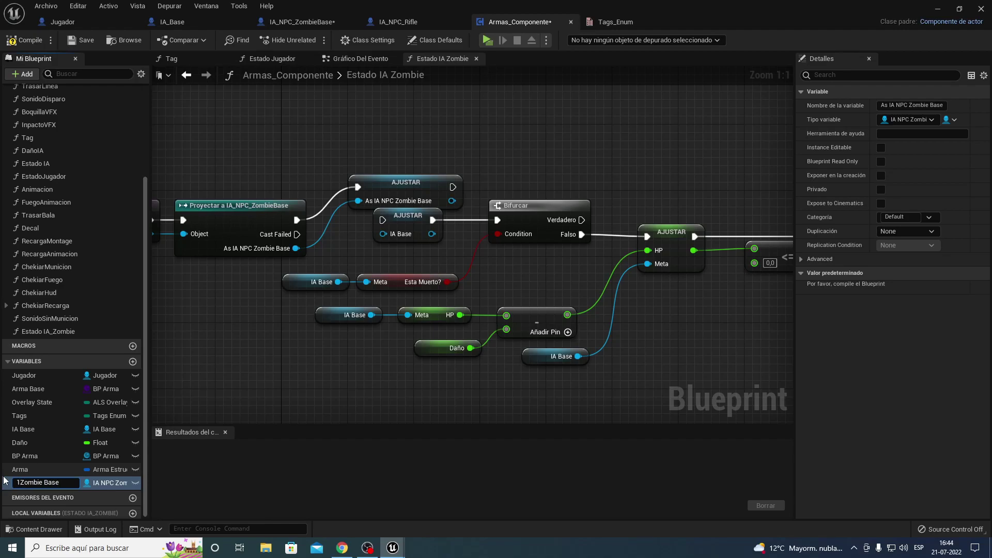
{"action": "key", "text": "Return"}
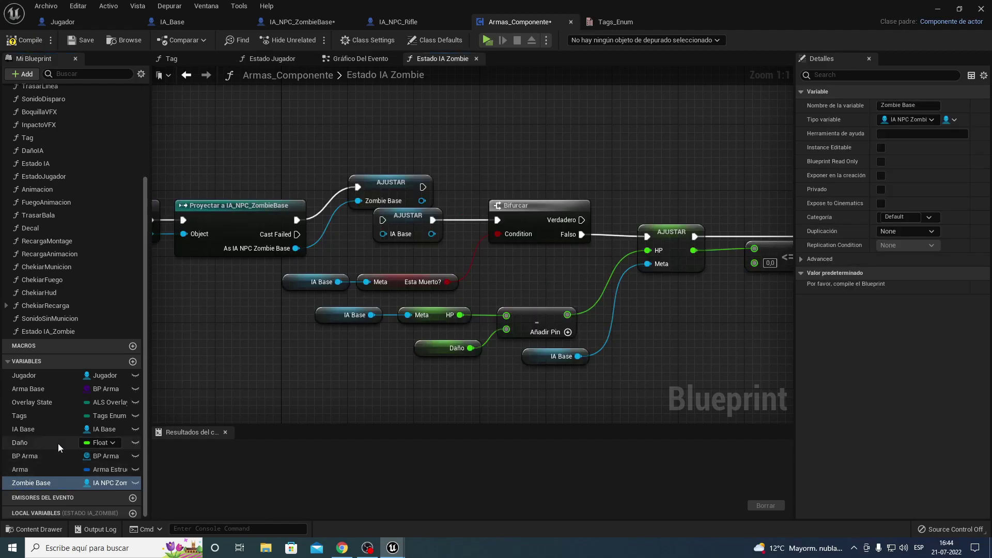
{"action": "left_click", "coordinate": [407, 220]}
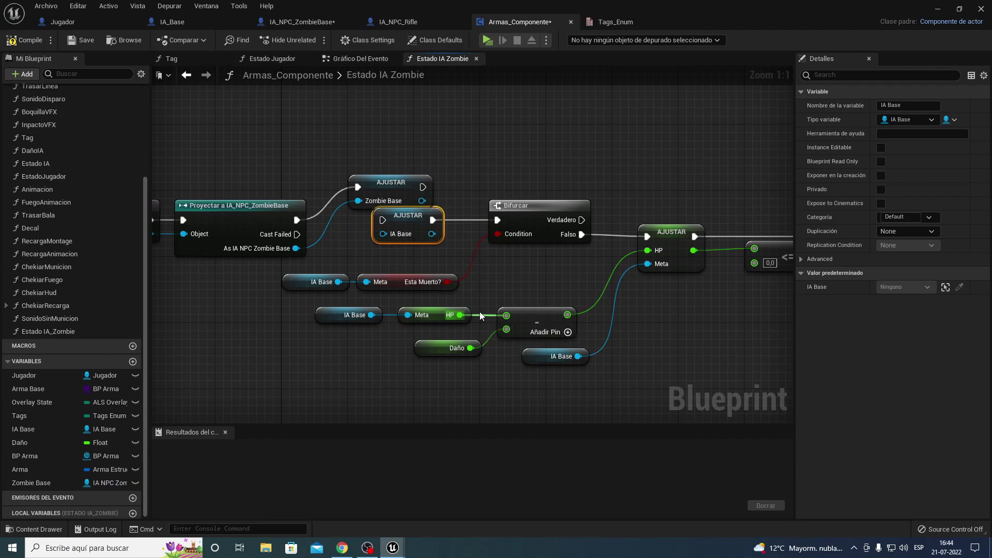
{"action": "key", "text": "Delete"}
{"action": "mouse_move", "coordinate": [401, 185]}
{"action": "left_mouse_down"}
{"action": "mouse_move", "coordinate": [393, 219]}
{"action": "mouse_move", "coordinate": [497, 220]}
{"action": "left_mouse_up"}
{"action": "right_click_drag", "start_coordinate": [390, 295], "coordinate": [445, 262]}
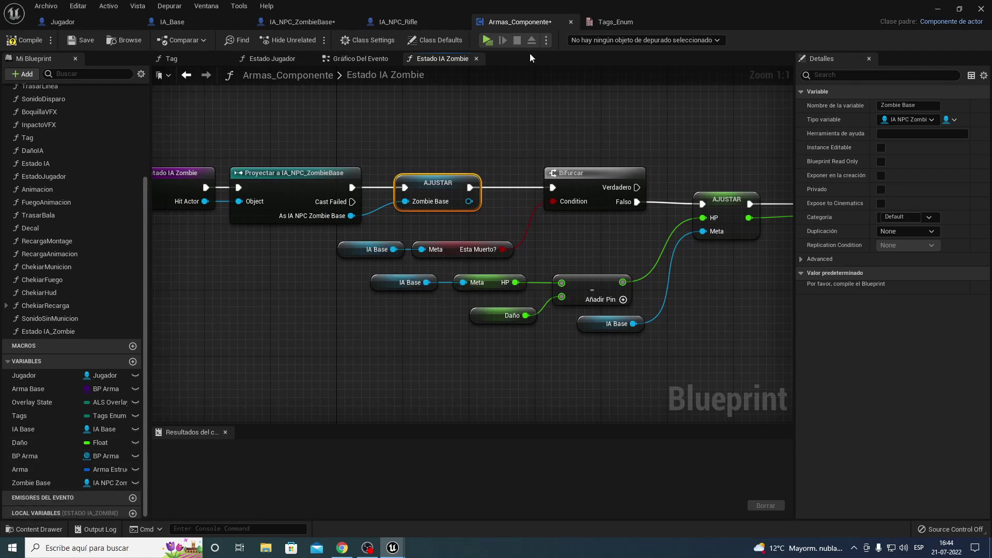
{"action": "left_click", "coordinate": [293, 21]}
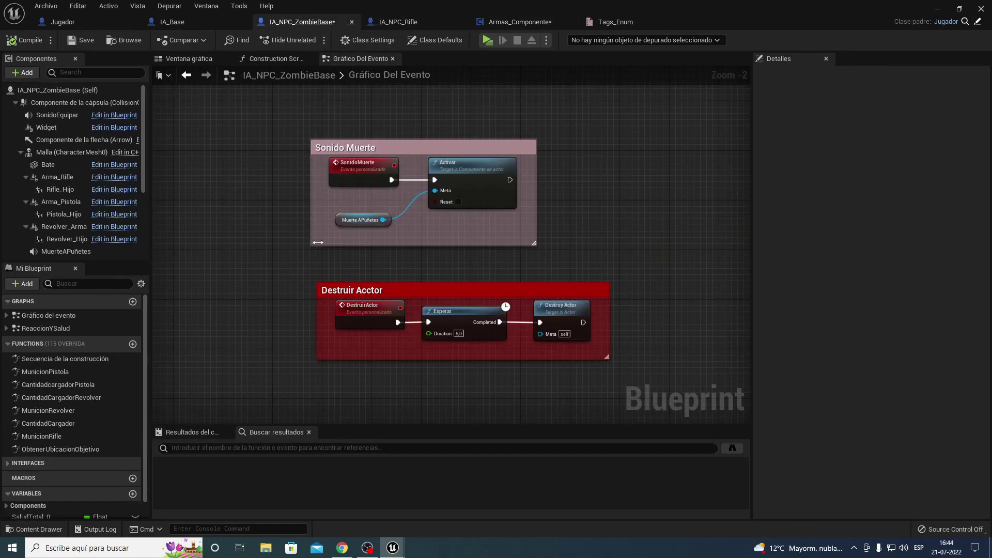
{"action": "scroll", "coordinate": [20, 447], "scroll_direction": "down", "scroll_amount": 1}
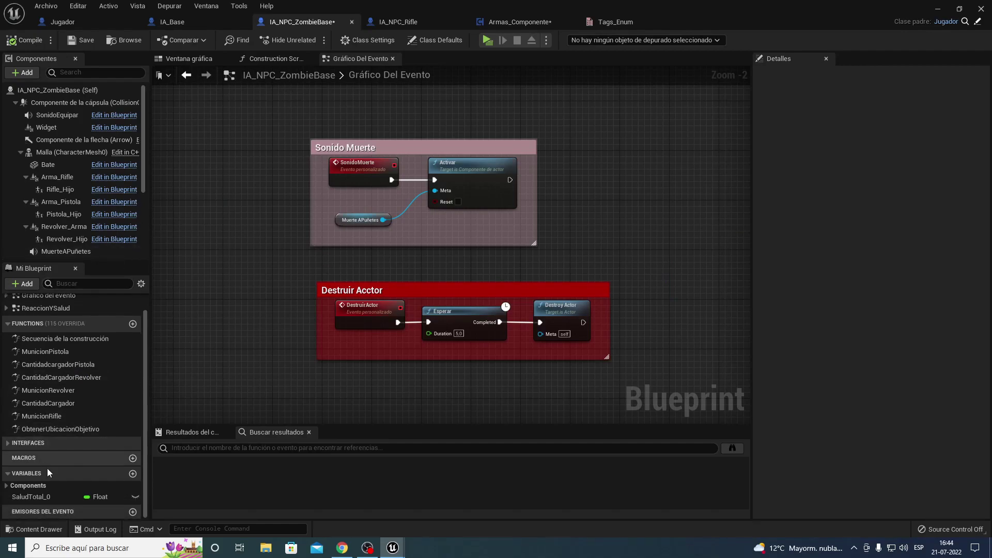
{"action": "left_click", "coordinate": [32, 499]}
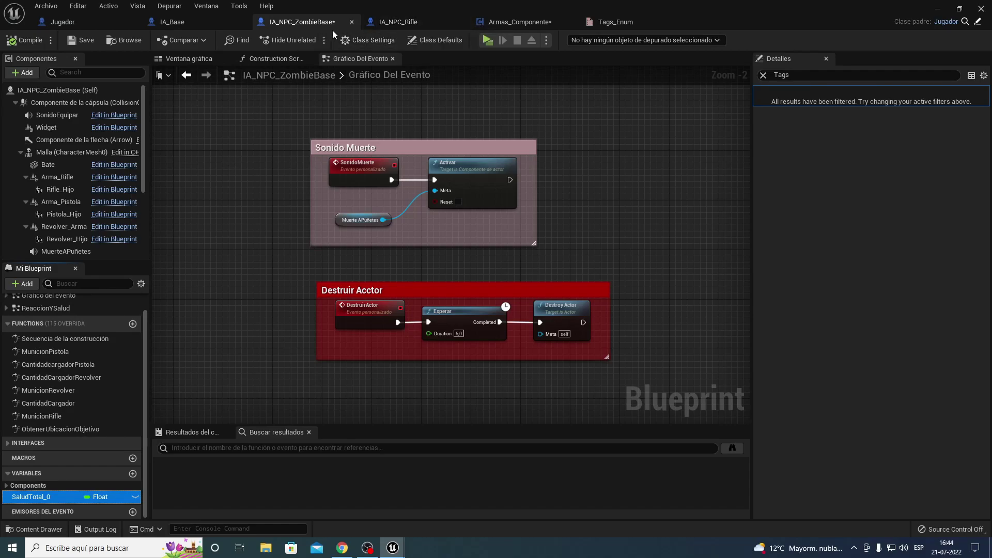
{"action": "left_click", "coordinate": [399, 22]}
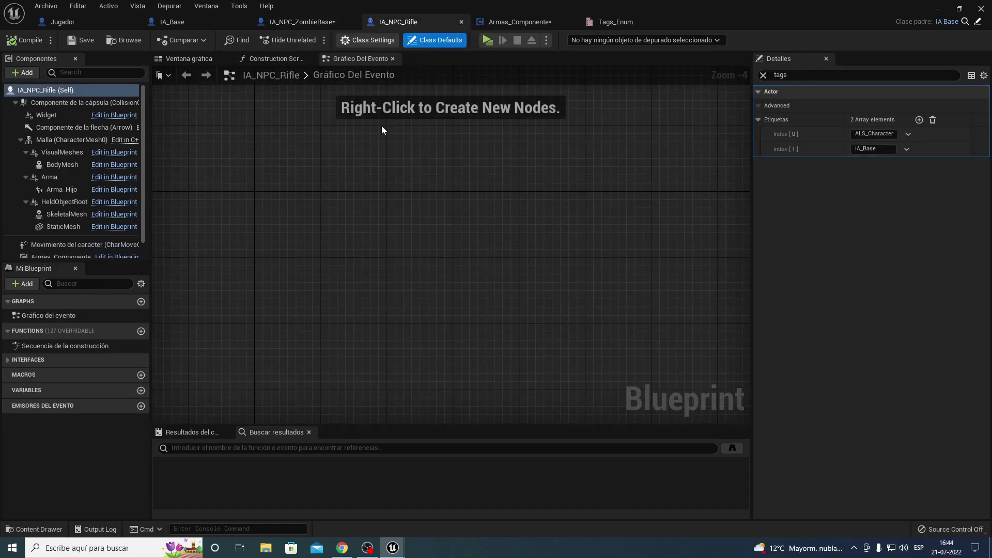
{"action": "left_click", "coordinate": [305, 22]}
{"action": "left_click_drag", "start_coordinate": [522, 21], "coordinate": [434, 22]}
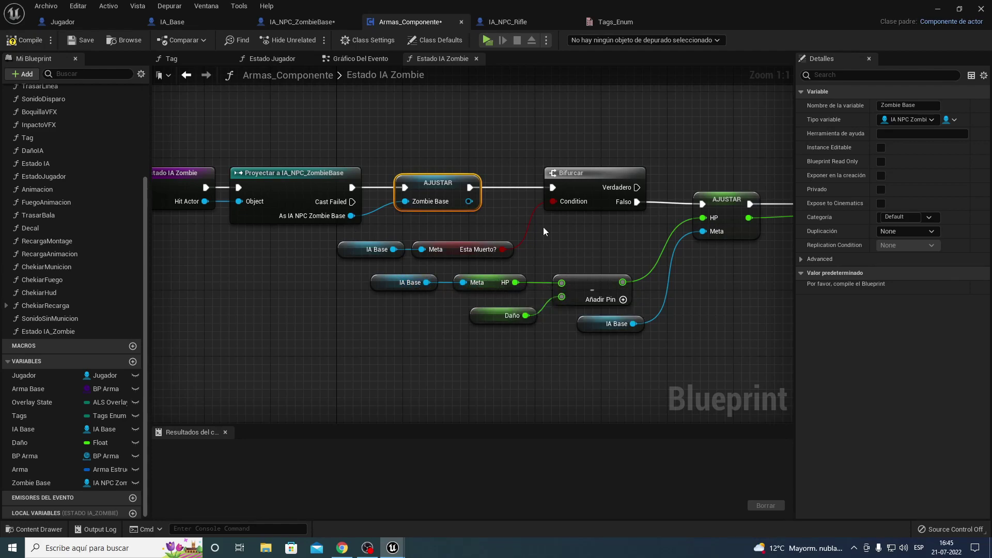
{"action": "right_click_drag", "start_coordinate": [543, 231], "coordinate": [454, 237]}
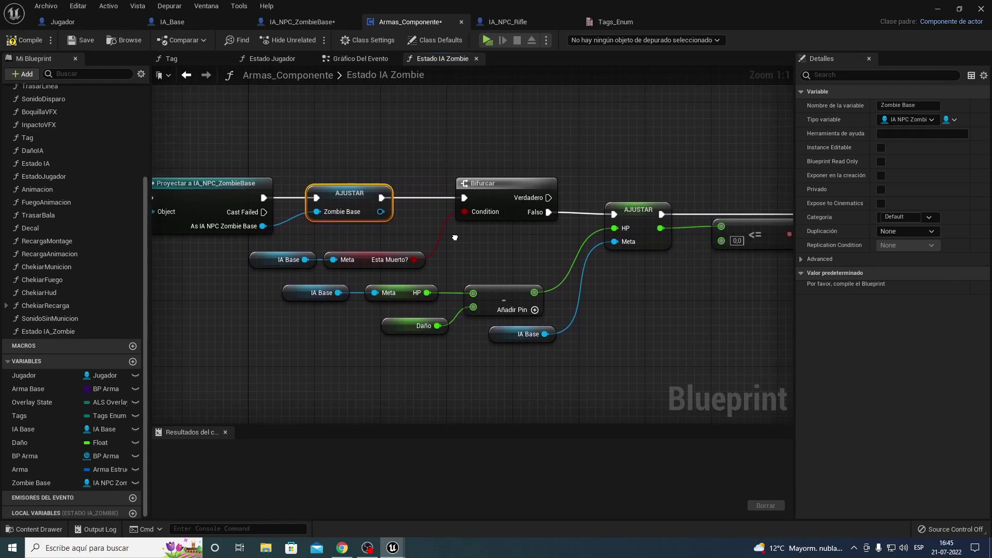
{"action": "left_click", "coordinate": [308, 22]}
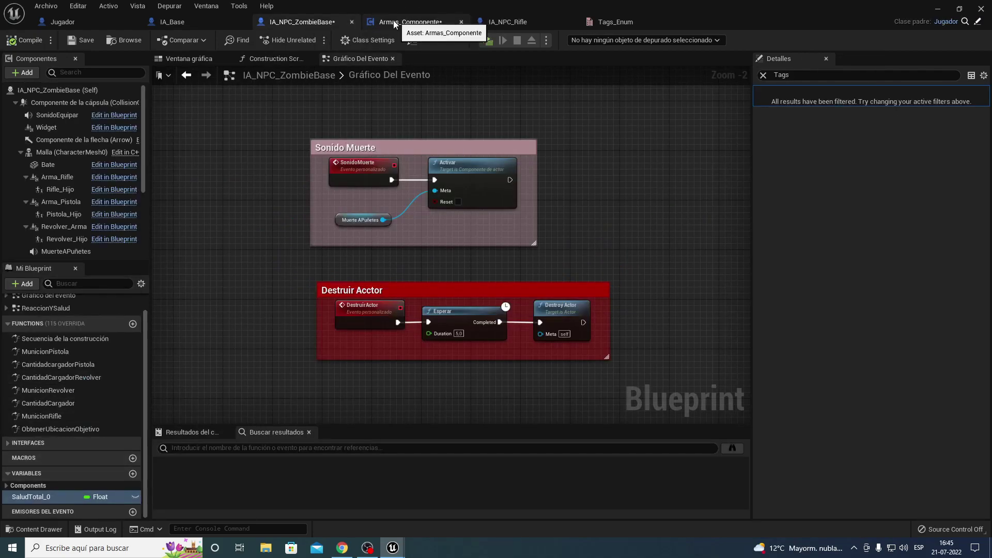
Add a Boolean variable Estamuerto? and a variable HP to IA_NPC_ZombieBase
{"action": "left_click", "coordinate": [408, 22]}
{"action": "left_click", "coordinate": [330, 20]}
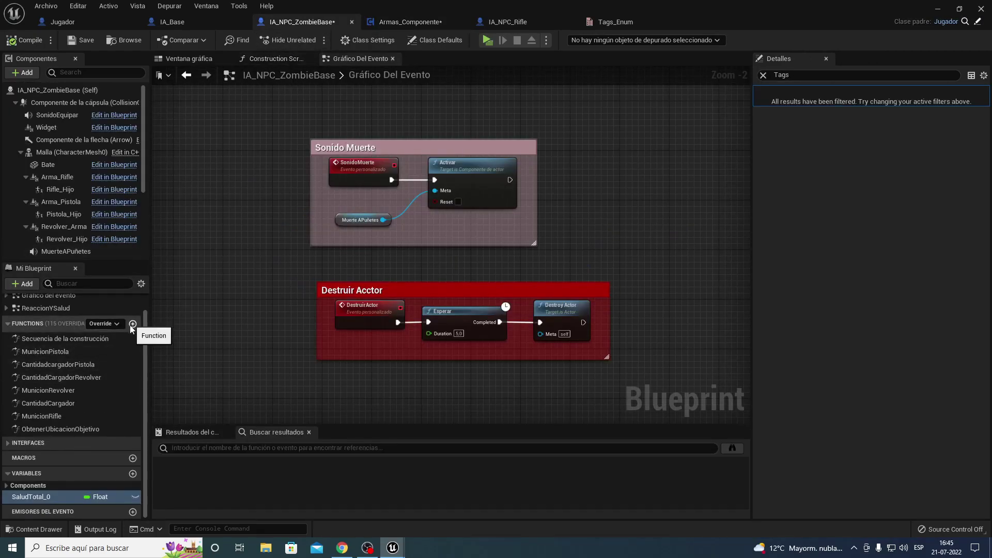
{"action": "left_click", "coordinate": [133, 474]}
{"action": "type", "text": "Estamuerto?"}
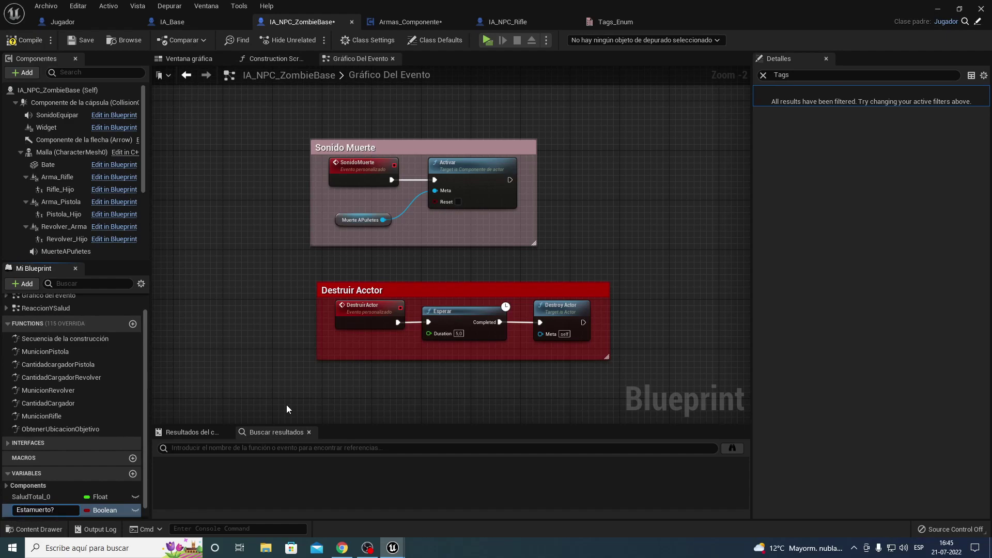
{"action": "key", "text": "Return"}
{"action": "scroll", "coordinate": [135, 461], "scroll_direction": "down", "scroll_amount": 1}
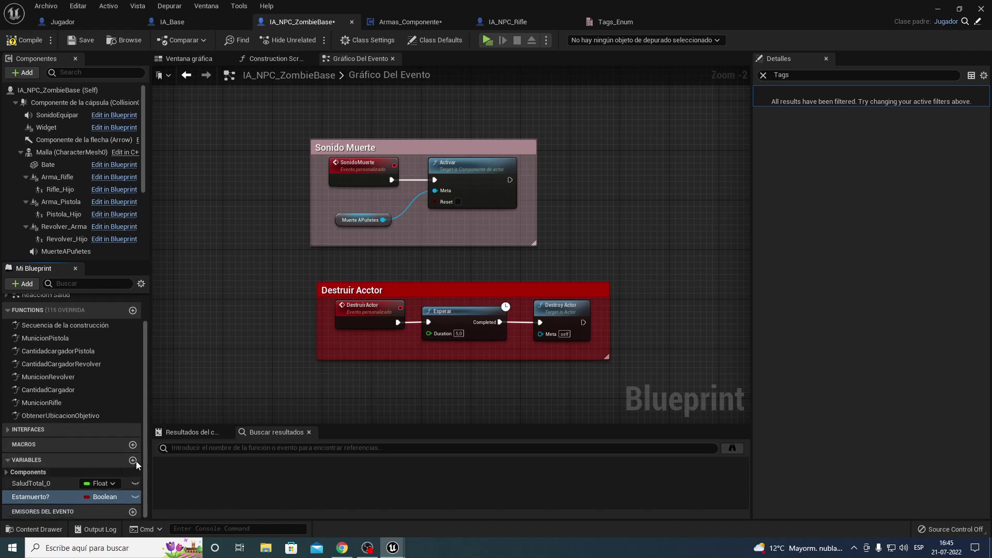
{"action": "left_click", "coordinate": [134, 461]}
{"action": "type", "text": "HP"}
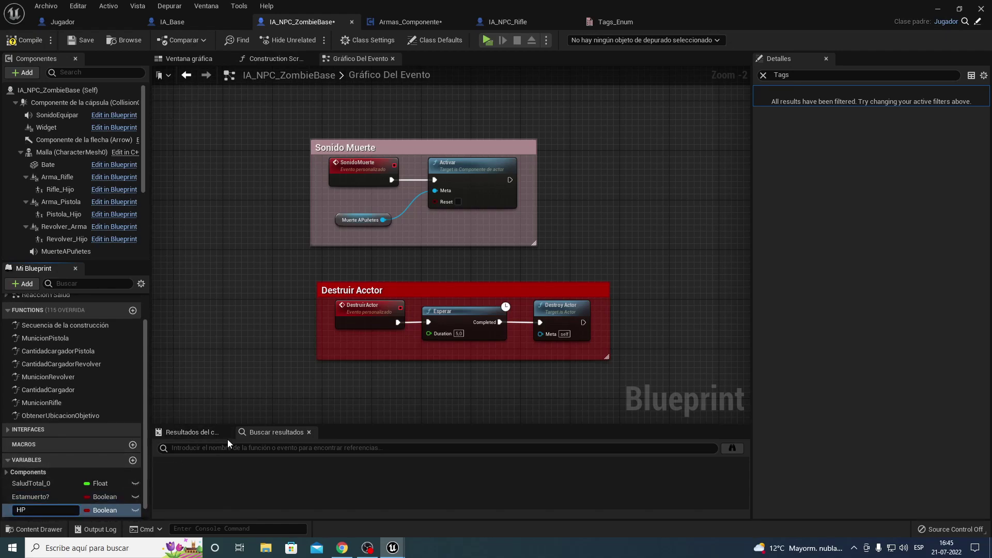
{"action": "key", "text": "Return"}
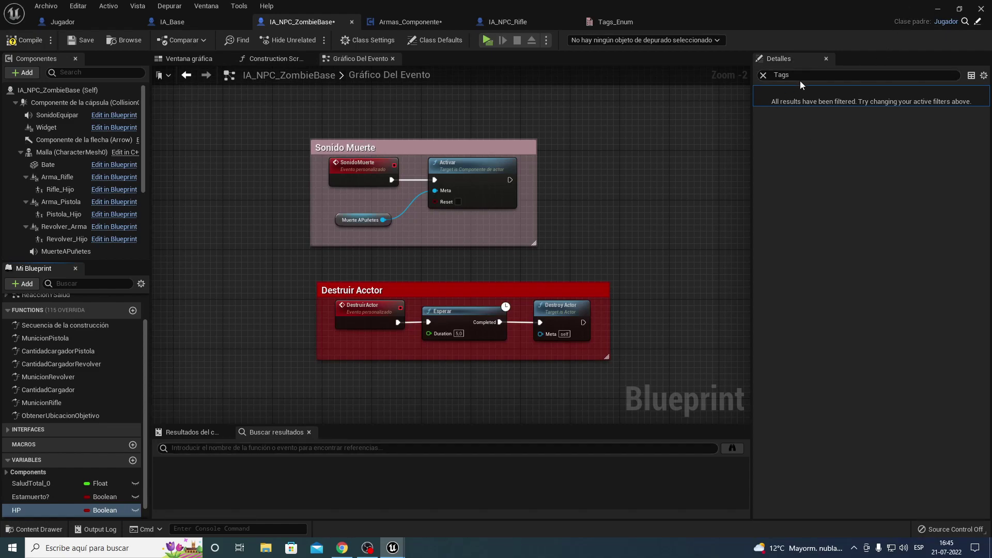
Clear the Tags details filter and change HP's variable type to Float
{"action": "left_click", "coordinate": [779, 74]}
{"action": "key", "text": "BackSpace"}
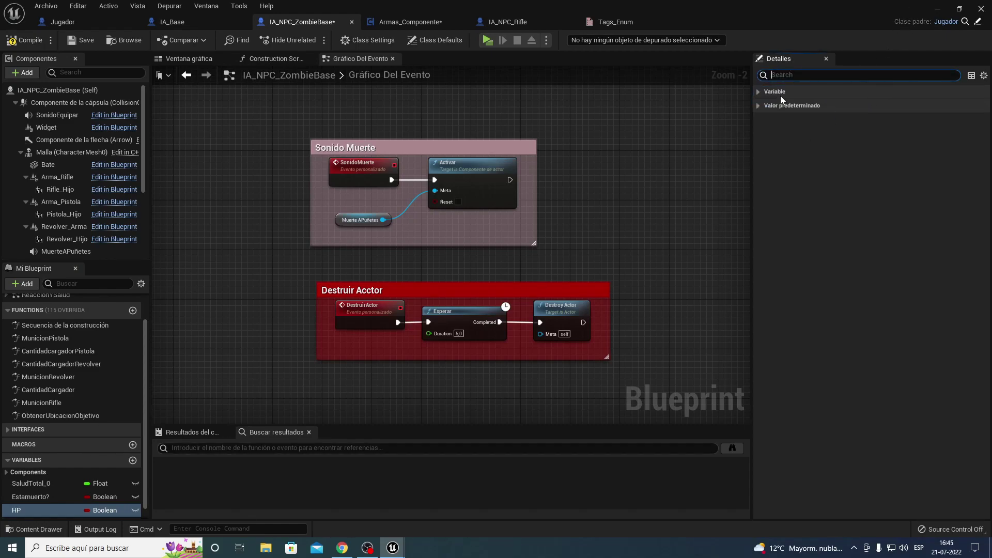
{"action": "left_click", "coordinate": [758, 93]}
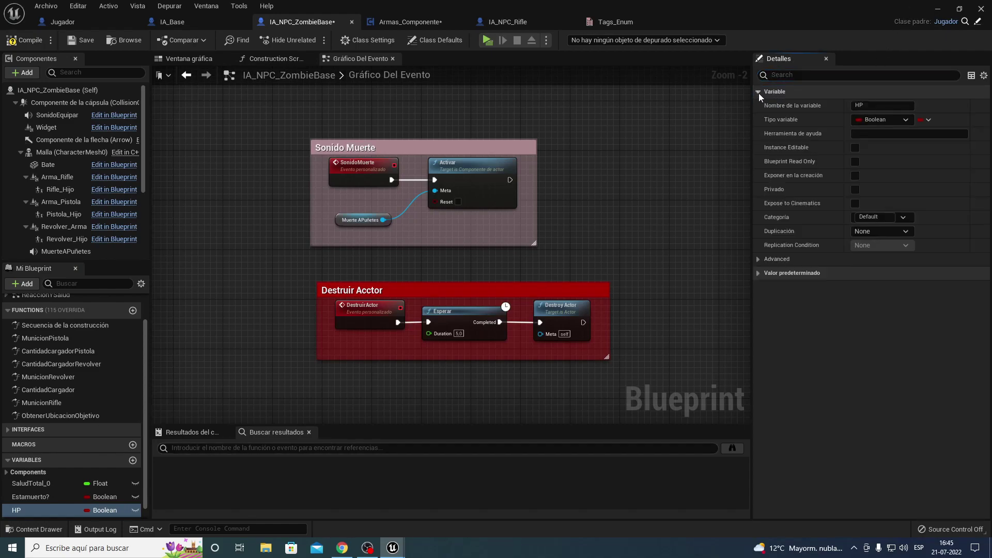
{"action": "left_click", "coordinate": [874, 119]}
{"action": "left_click", "coordinate": [861, 189]}
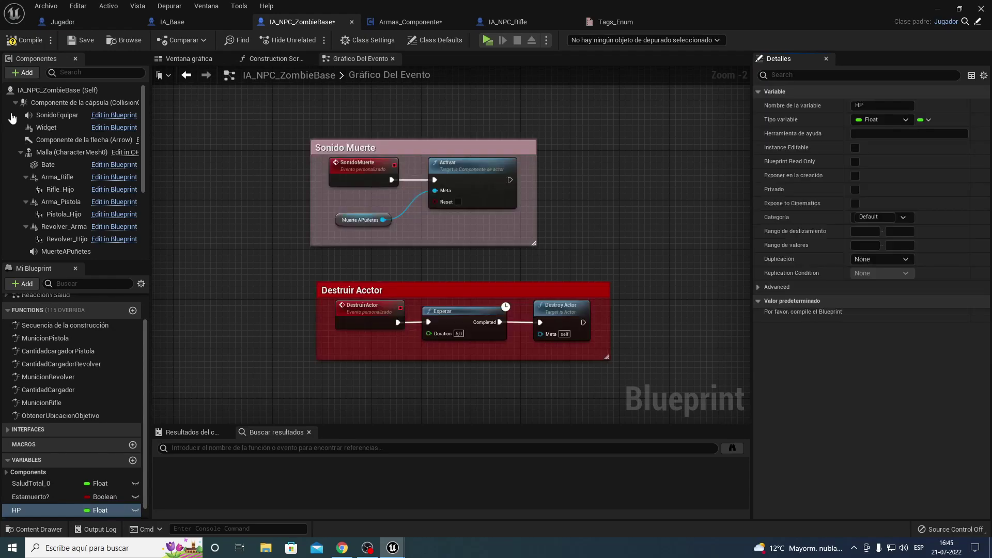
Compare with IA_Base and the HP value read in the Estado IA_Zombie graph
{"action": "left_click", "coordinate": [190, 23]}
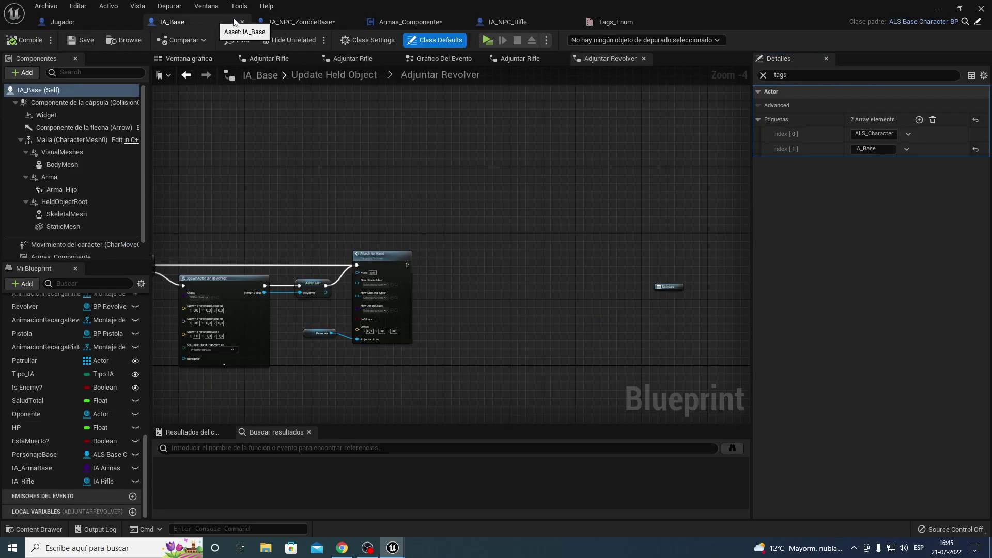
{"action": "left_click", "coordinate": [320, 22]}
{"action": "left_click", "coordinate": [398, 21]}
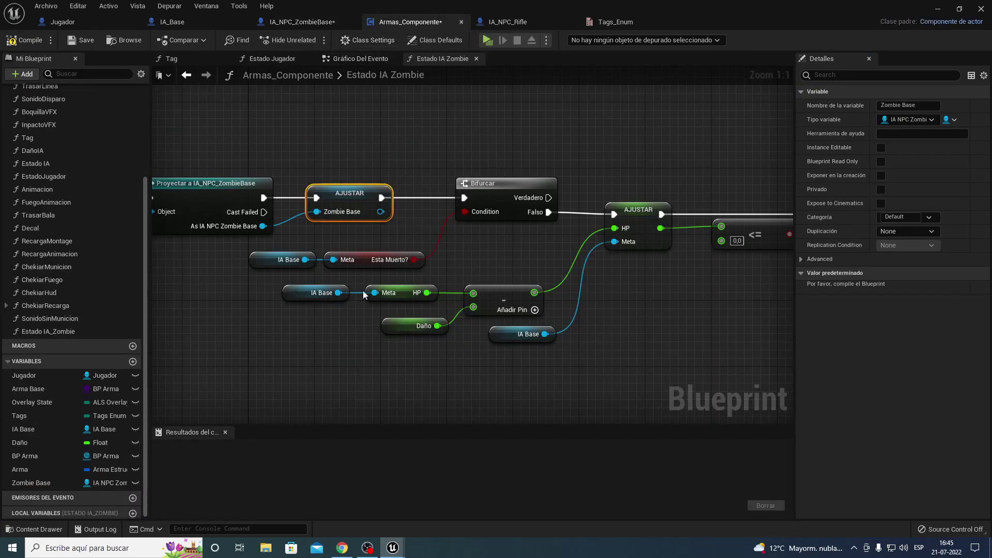
{"action": "left_click", "coordinate": [407, 292]}
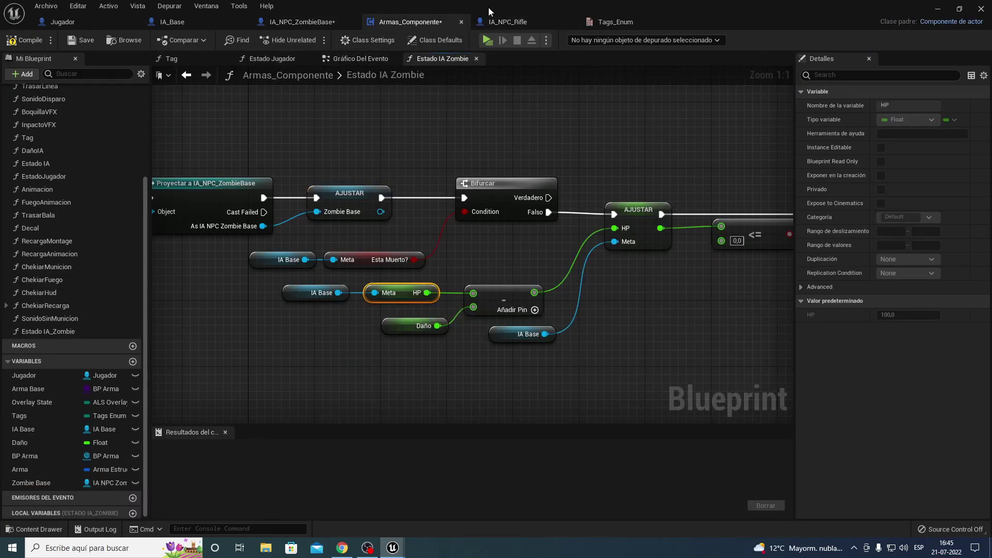
{"action": "left_click", "coordinate": [300, 22]}
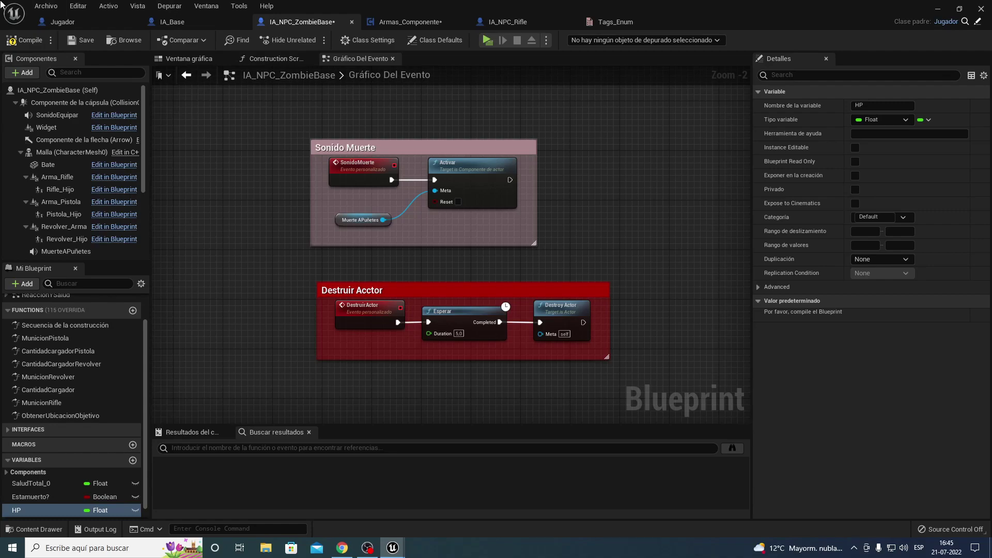
Compile IA_NPC_ZombieBase, set HP's default value to 100, and save the blueprint
{"action": "left_click", "coordinate": [24, 43]}
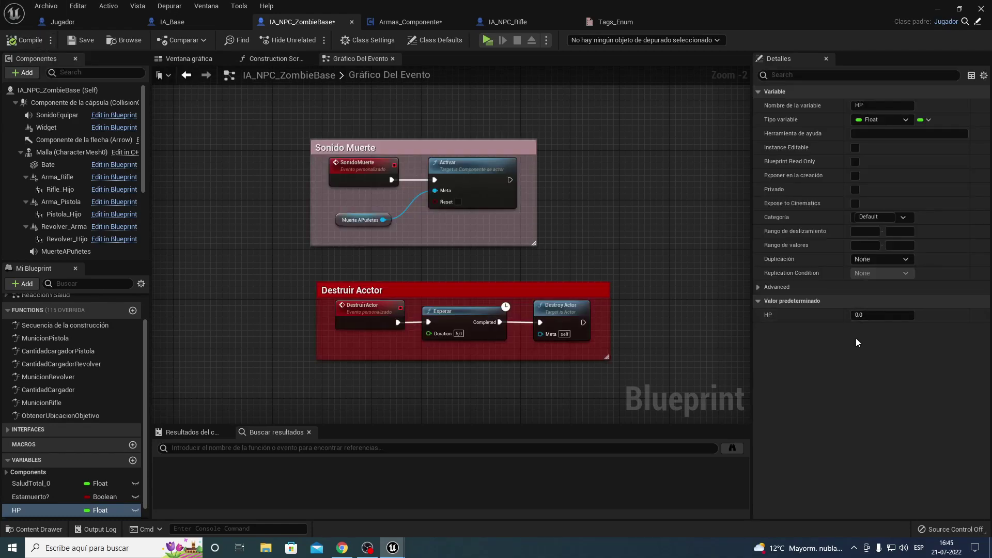
{"action": "left_click", "coordinate": [868, 318]}
{"action": "type", "text": "100"}
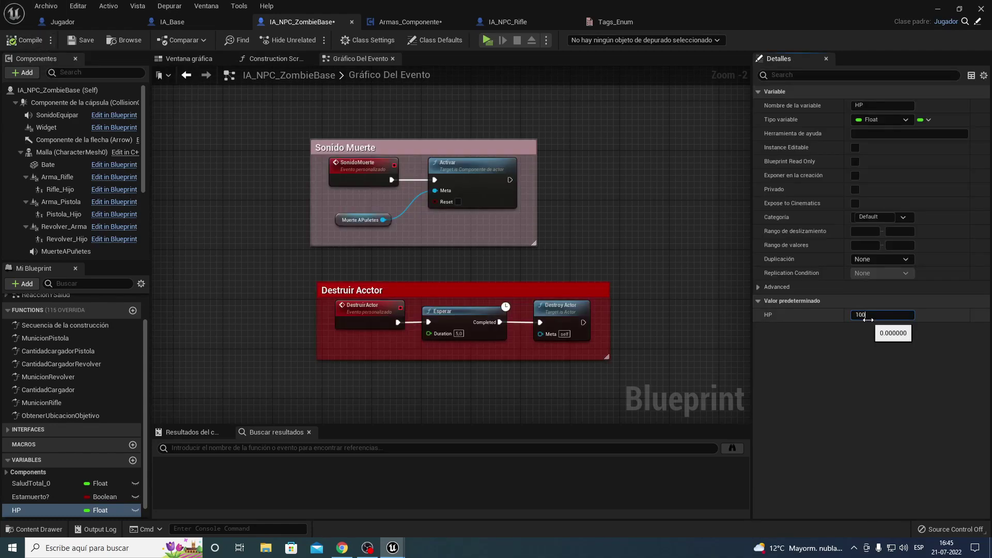
{"action": "key", "text": "Return"}
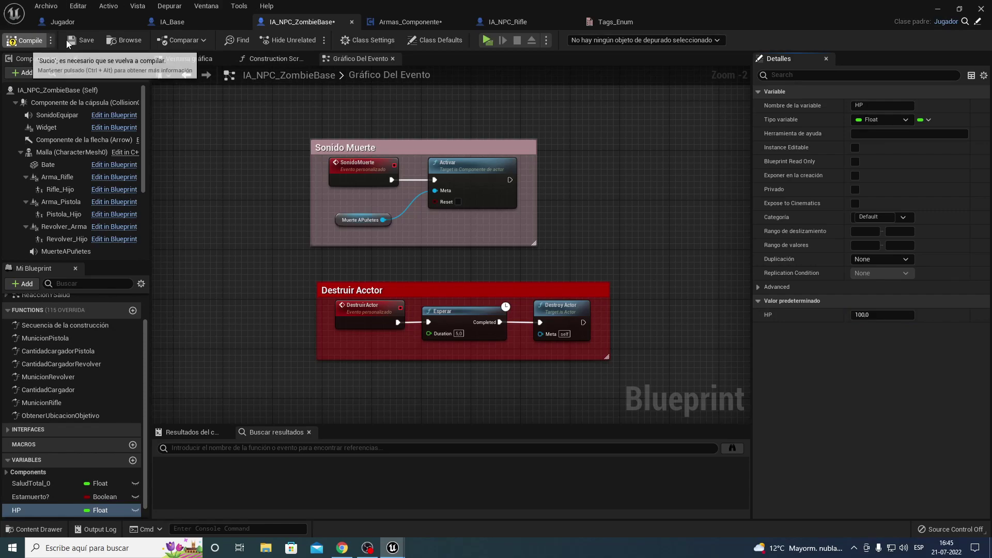
{"action": "left_click", "coordinate": [73, 40]}
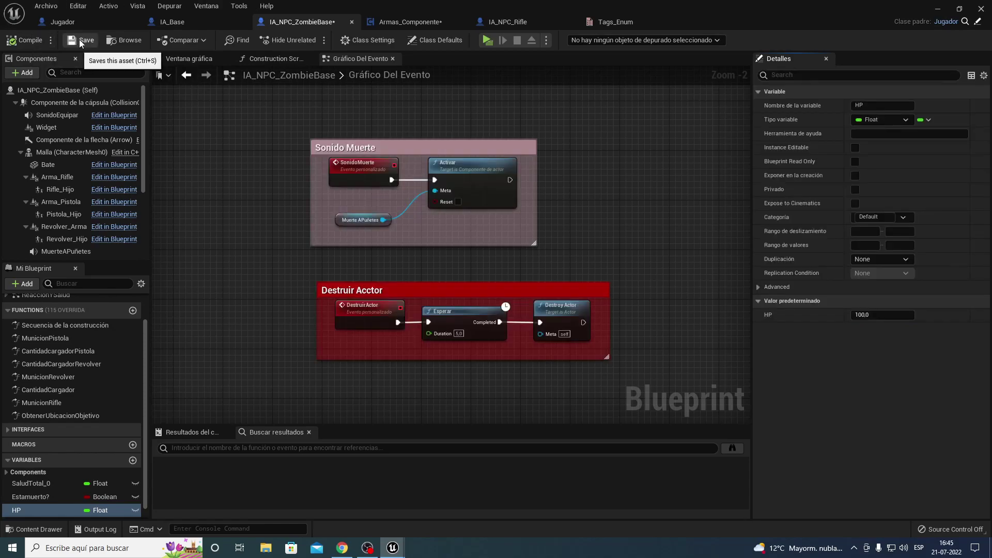
Place a Zombie Base getter in the Estado IA_Zombie graph
{"action": "left_click", "coordinate": [408, 22]}
{"action": "right_click_drag", "start_coordinate": [379, 176], "coordinate": [346, 136]}
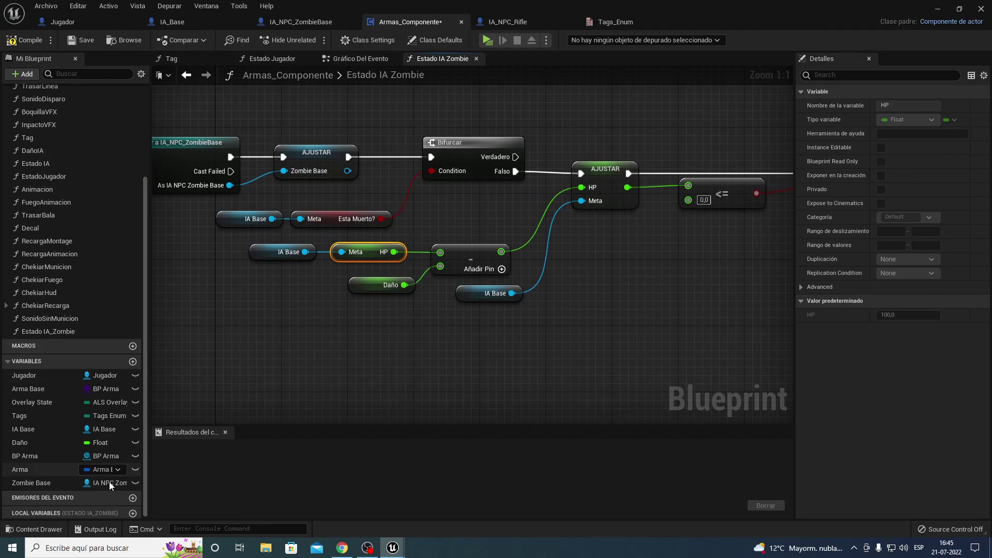
{"action": "left_click_drag", "start_coordinate": [28, 484], "coordinate": [150, 351]}
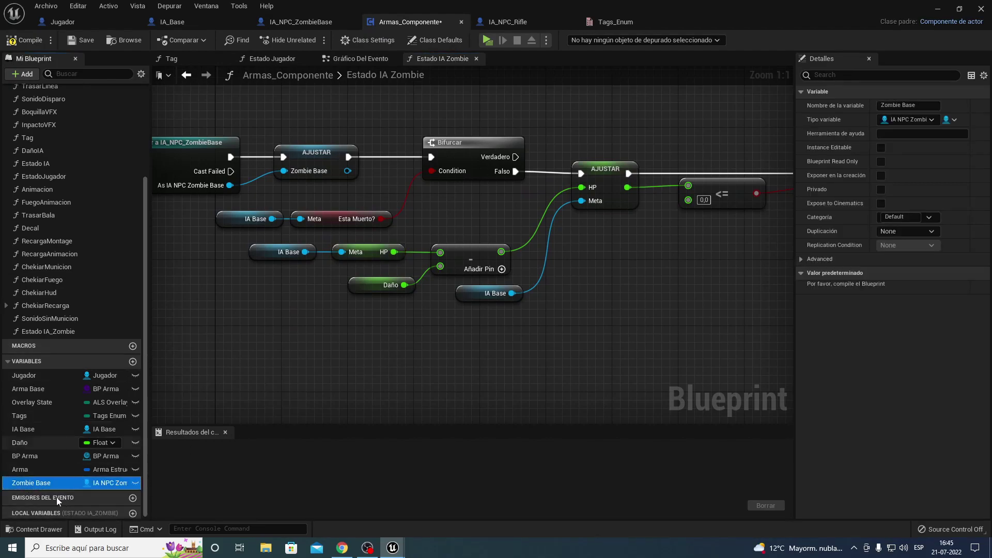
{"action": "left_click_drag", "start_coordinate": [38, 483], "coordinate": [205, 376]}
{"action": "left_click", "coordinate": [244, 395]}
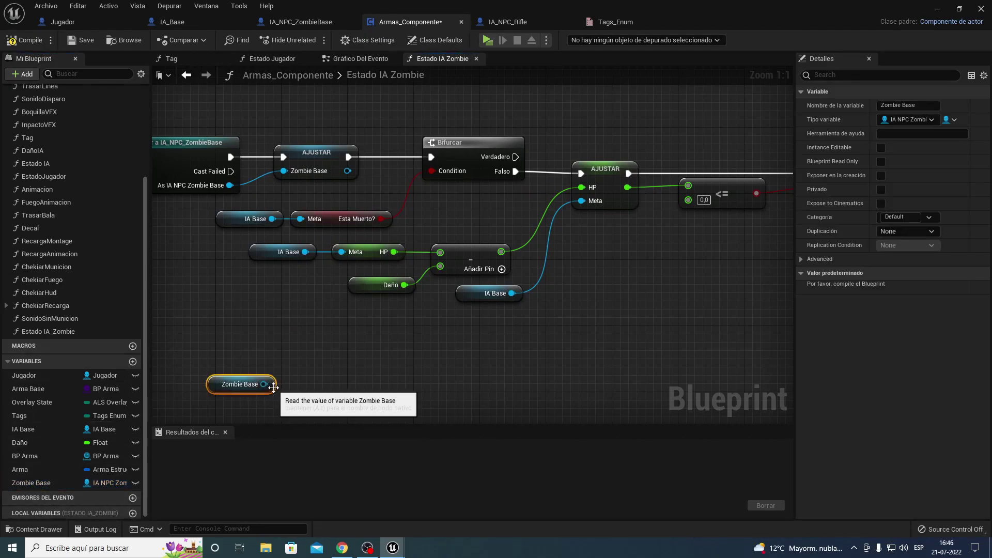
Wire Zombie Base's Estamuerto? into the Bifurcar Condition and delete the old IA Base/Esta Muerto? nodes
{"action": "left_click_drag", "start_coordinate": [264, 383], "coordinate": [351, 377]}
{"action": "type", "text": "estamue"}
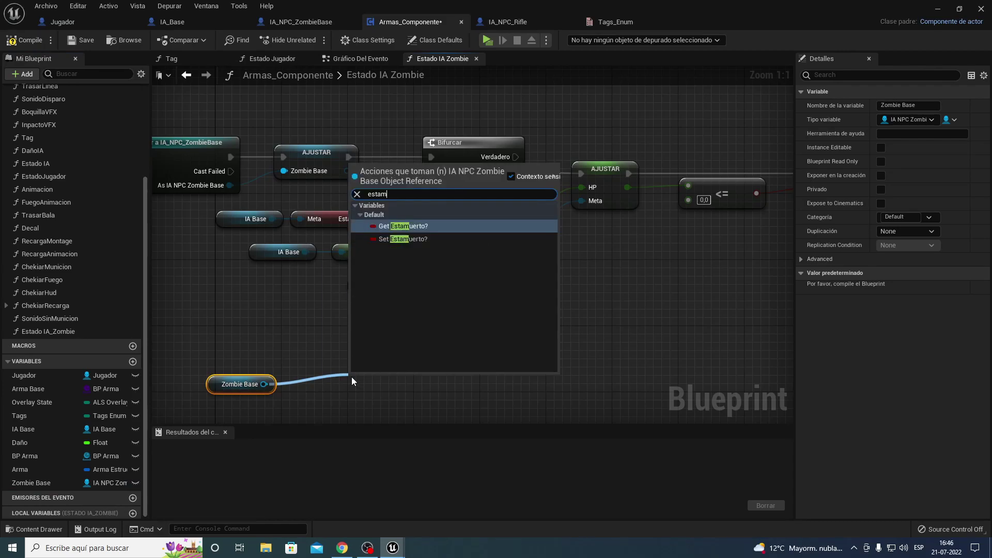
{"action": "key", "text": "Return"}
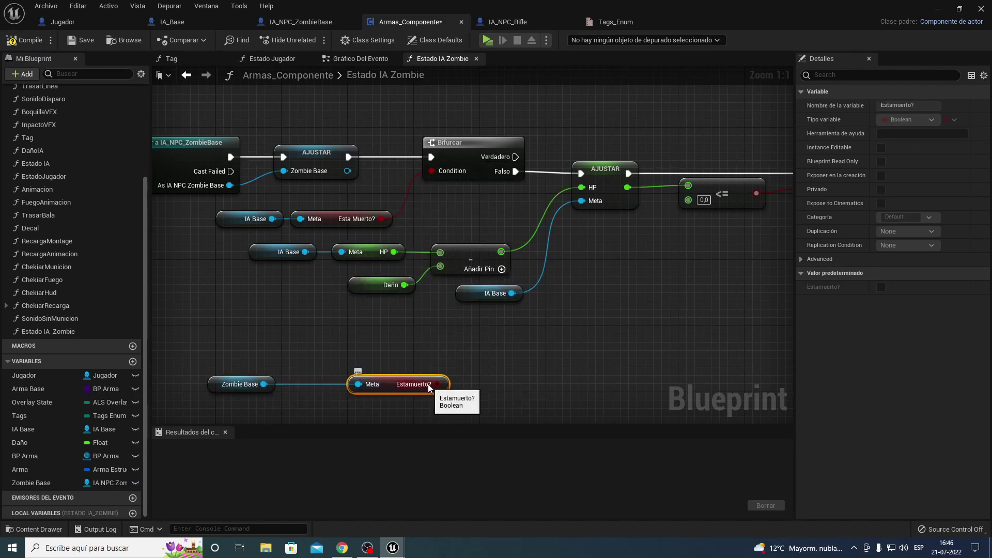
{"action": "mouse_move", "coordinate": [437, 384]}
{"action": "left_mouse_down"}
{"action": "mouse_move", "coordinate": [466, 181]}
{"action": "mouse_move", "coordinate": [431, 171]}
{"action": "left_mouse_up"}
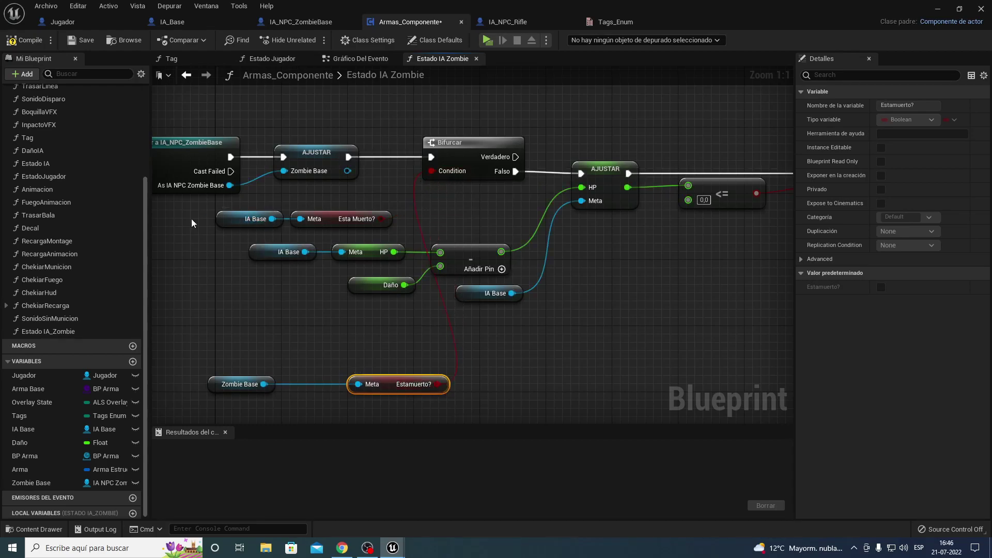
{"action": "left_click_drag", "start_coordinate": [191, 218], "coordinate": [393, 219]}
{"action": "key", "text": "Delete"}
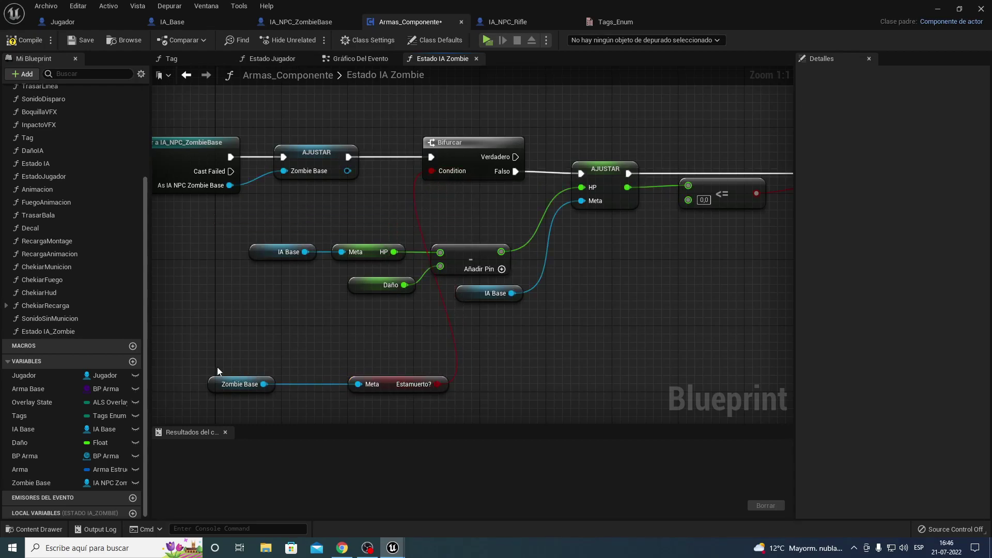
{"action": "left_click_drag", "start_coordinate": [222, 388], "coordinate": [296, 387]}
{"action": "left_click", "coordinate": [402, 380], "text": "ctrl"}
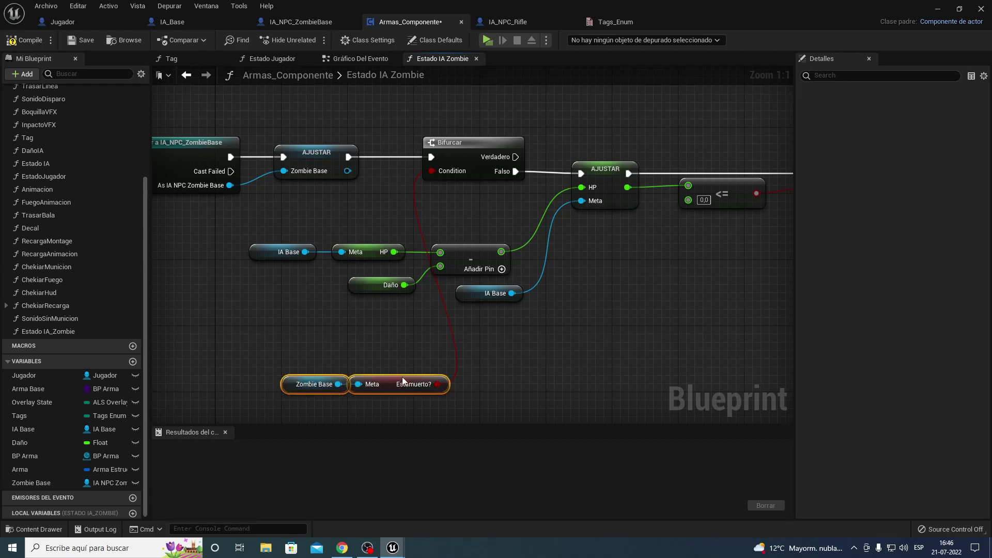
{"action": "left_click_drag", "start_coordinate": [391, 386], "coordinate": [325, 212]}
Feed Zombie Base's HP into the subtraction, deleting the old IA Base HP getter
{"action": "right_click_drag", "start_coordinate": [325, 212], "coordinate": [375, 223]}
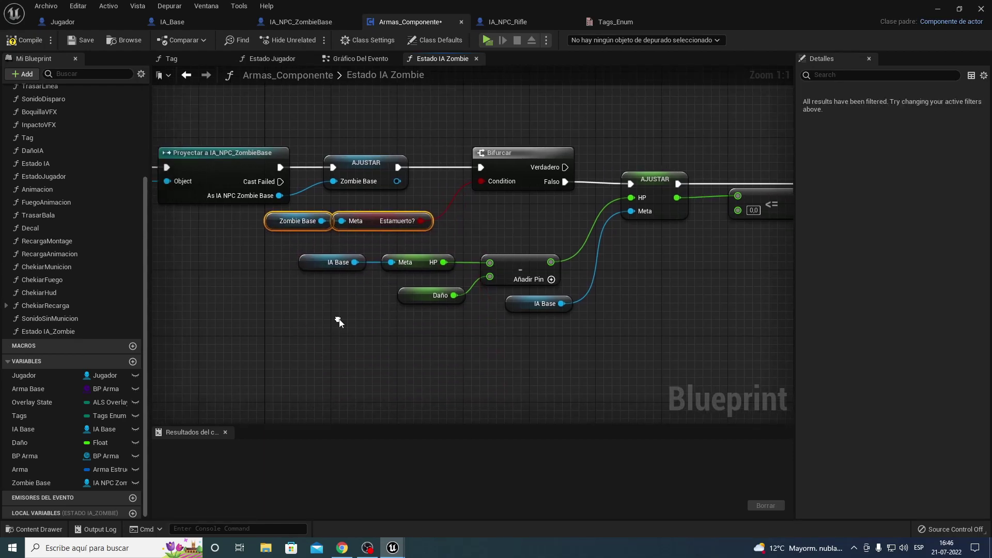
{"action": "mouse_move", "coordinate": [30, 483]}
{"action": "left_mouse_down"}
{"action": "mouse_move", "coordinate": [299, 295]}
{"action": "mouse_move", "coordinate": [352, 322]}
{"action": "left_mouse_up"}
{"action": "left_click", "coordinate": [312, 306]}
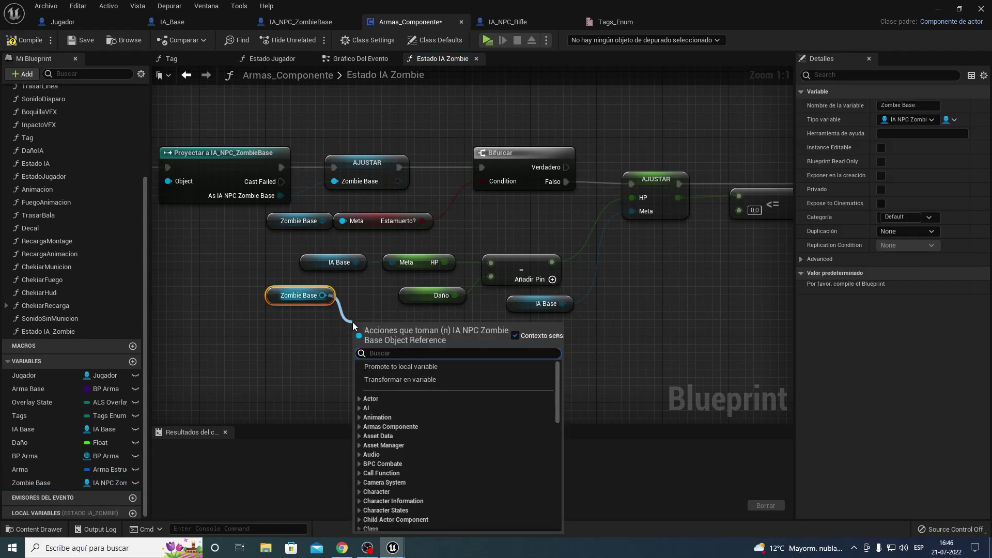
{"action": "type", "text": "hp"}
{"action": "key", "text": "Return"}
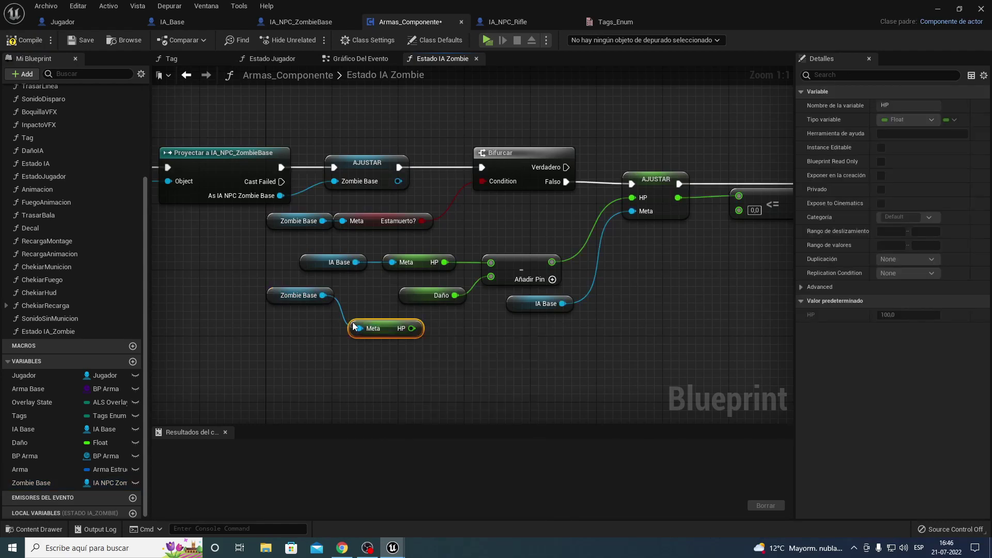
{"action": "left_click", "coordinate": [312, 262]}
{"action": "left_click", "coordinate": [410, 262], "text": "ctrl"}
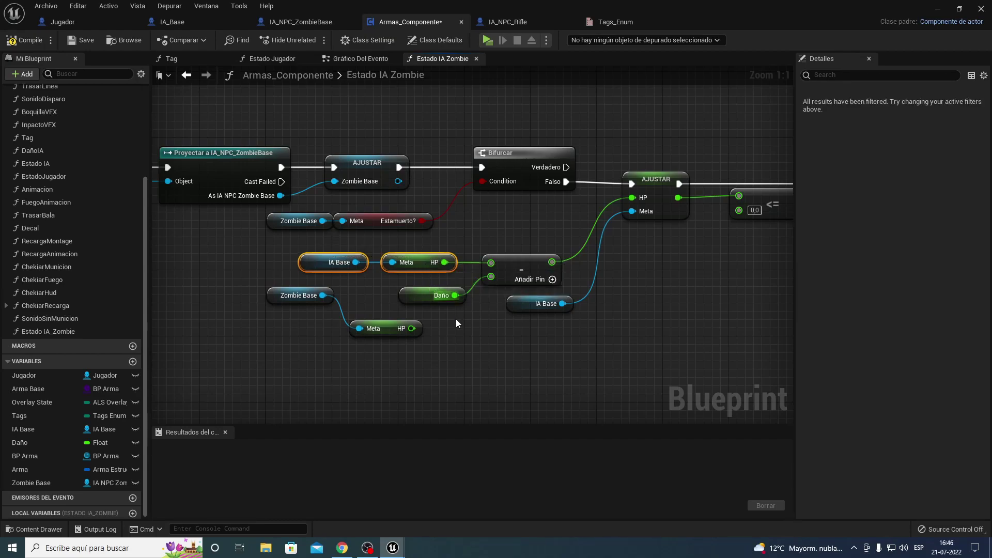
{"action": "key", "text": "Delete"}
{"action": "mouse_move", "coordinate": [394, 327]}
{"action": "left_mouse_down"}
{"action": "mouse_move", "coordinate": [395, 269]}
{"action": "mouse_move", "coordinate": [457, 273]}
{"action": "mouse_move", "coordinate": [491, 263]}
{"action": "left_mouse_up"}
{"action": "right_click_drag", "start_coordinate": [411, 327], "coordinate": [389, 331]}
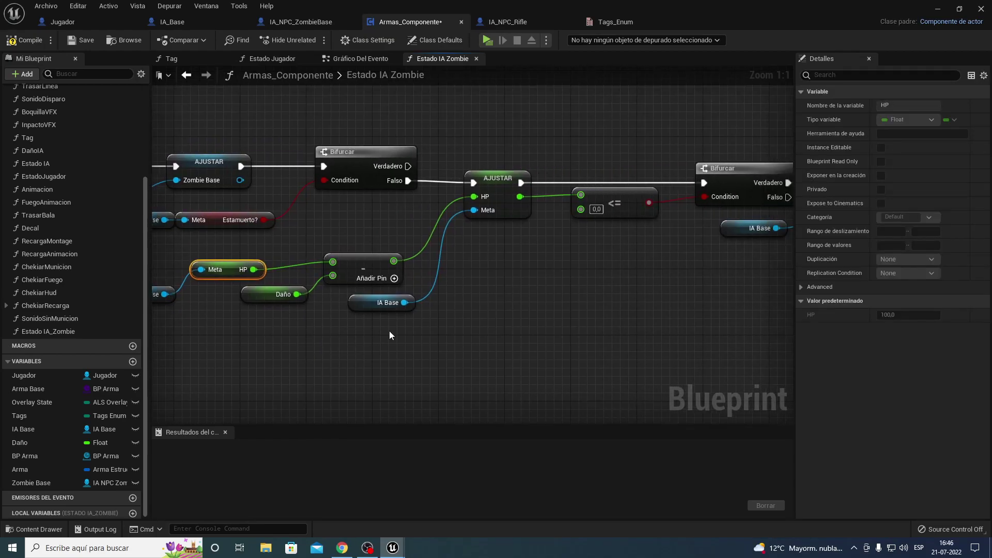
Add a Set HP node on Zombie Base taking the subtraction result and feeding the <= check
{"action": "mouse_move", "coordinate": [31, 482]}
{"action": "left_mouse_down"}
{"action": "mouse_move", "coordinate": [350, 329]}
{"action": "mouse_move", "coordinate": [481, 304]}
{"action": "mouse_move", "coordinate": [498, 274]}
{"action": "left_mouse_up"}
{"action": "left_click", "coordinate": [381, 348]}
{"action": "type", "text": "hp"}
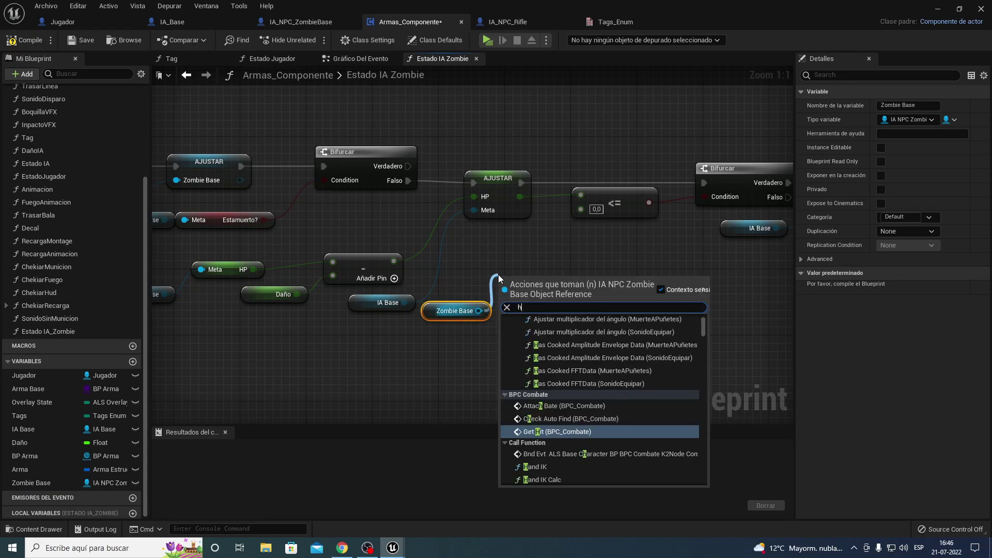
{"action": "key", "text": "Down"}
{"action": "key", "text": "Return"}
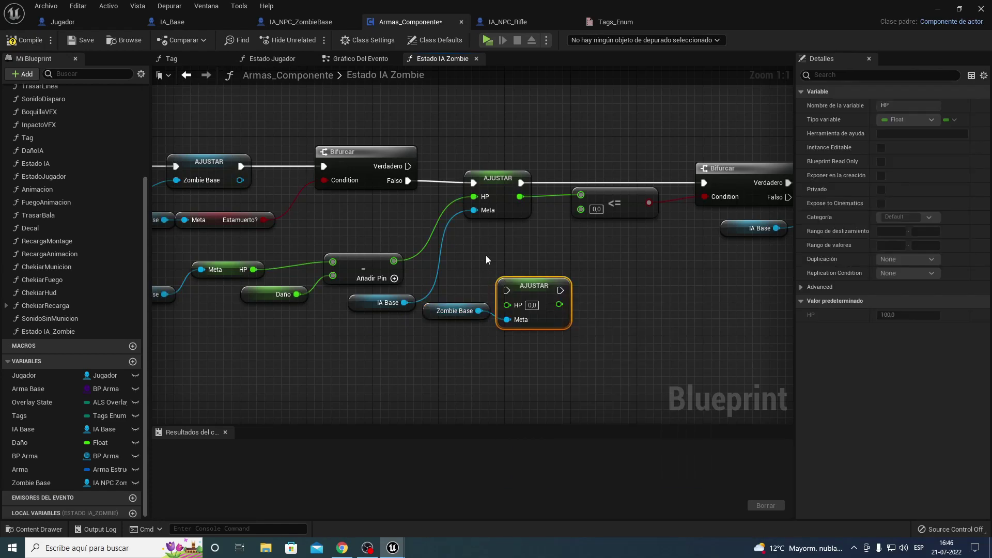
{"action": "mouse_move", "coordinate": [474, 196]}
{"action": "left_mouse_down", "text": "ctrl"}
{"action": "mouse_move", "coordinate": [507, 304]}
{"action": "mouse_move", "coordinate": [408, 180]}
{"action": "left_mouse_up", "text": "ctrl"}
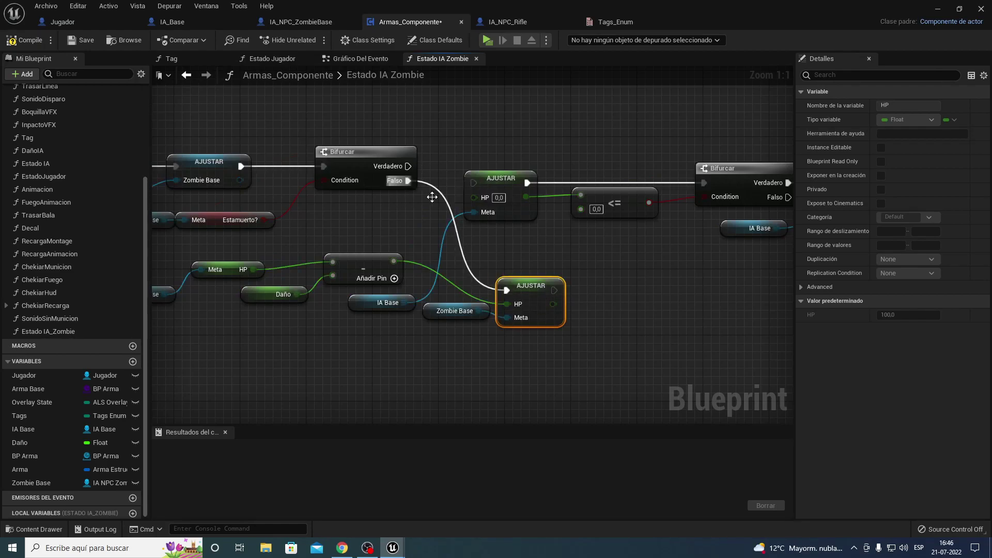
{"action": "left_click_drag", "start_coordinate": [553, 290], "coordinate": [703, 182]}
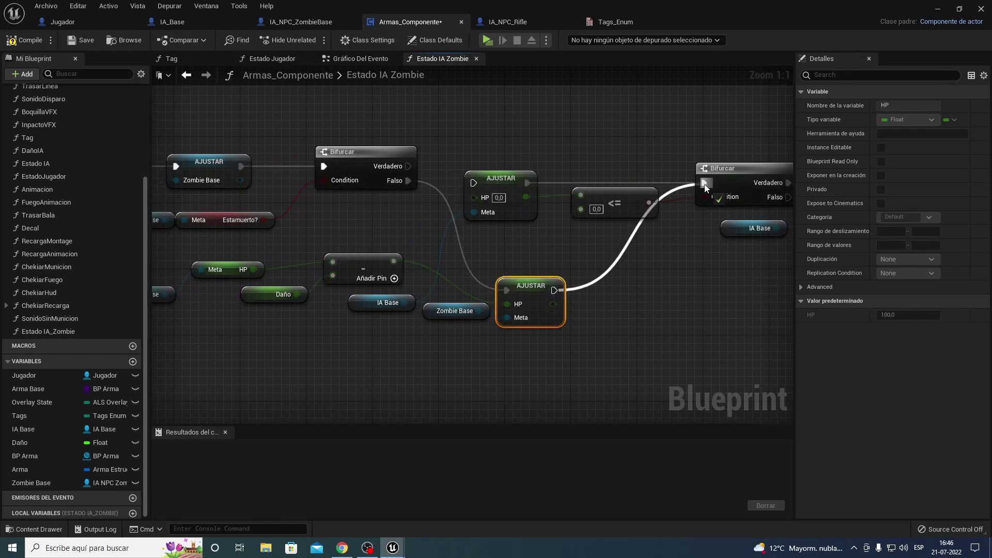
{"action": "left_click_drag", "start_coordinate": [552, 304], "coordinate": [581, 209]}
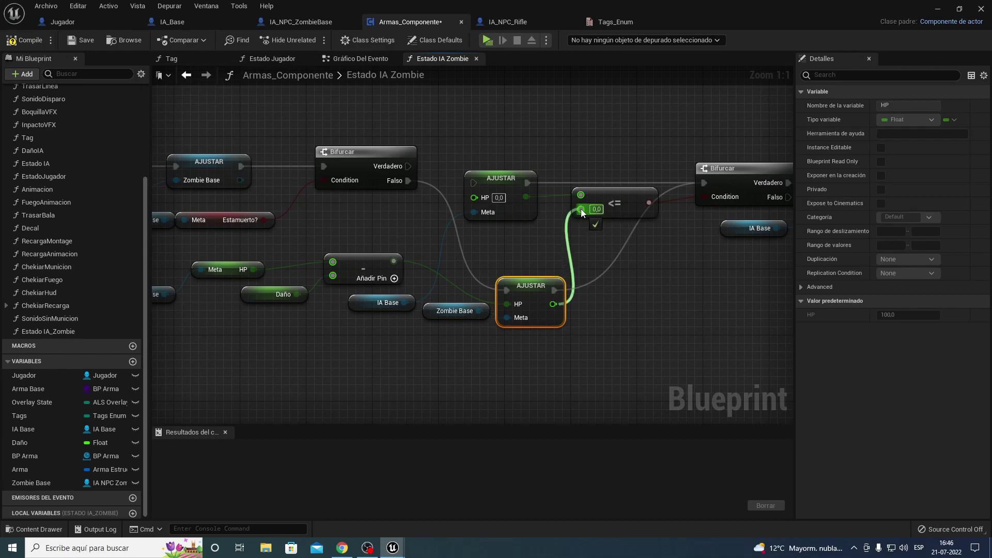
Replace the old Set HP node with the new one, targeting Zombie Base, and remove the leftover IA Base getter
{"action": "left_click", "coordinate": [501, 204]}
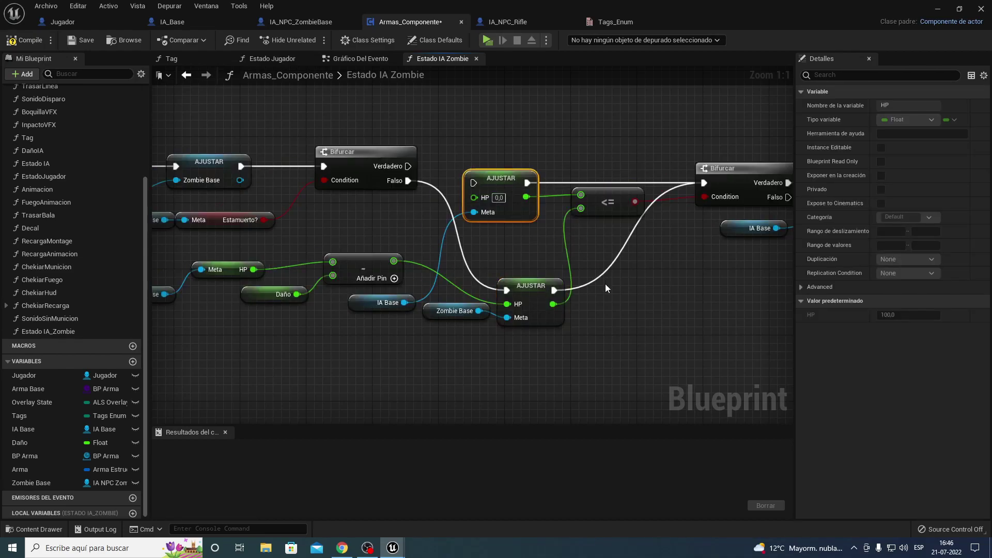
{"action": "key", "text": "Delete"}
{"action": "mouse_move", "coordinate": [534, 288]}
{"action": "left_mouse_down"}
{"action": "mouse_move", "coordinate": [518, 173]}
{"action": "mouse_move", "coordinate": [516, 184]}
{"action": "left_mouse_up"}
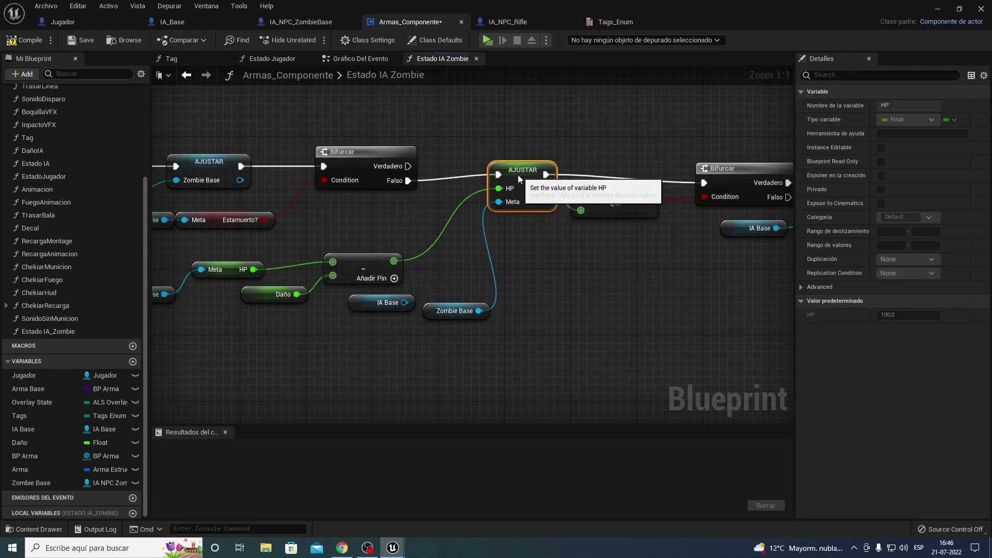
{"action": "left_click", "coordinate": [393, 303]}
{"action": "key", "text": "Delete"}
{"action": "left_click_drag", "start_coordinate": [434, 307], "coordinate": [455, 238]}
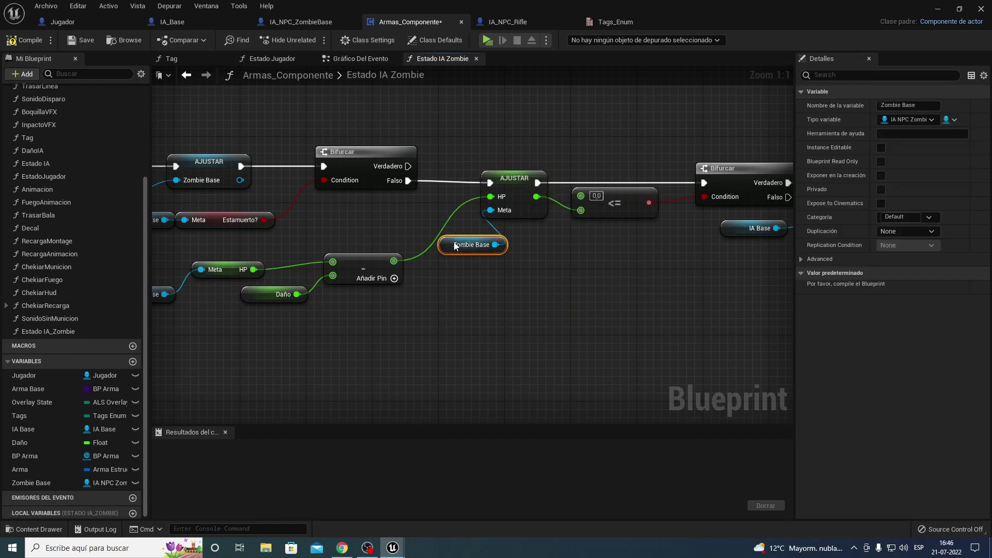
Add a Set Estamuerto? node targeting Zombie Base near Ragdoll Start
{"action": "right_click_drag", "start_coordinate": [573, 268], "coordinate": [461, 271]}
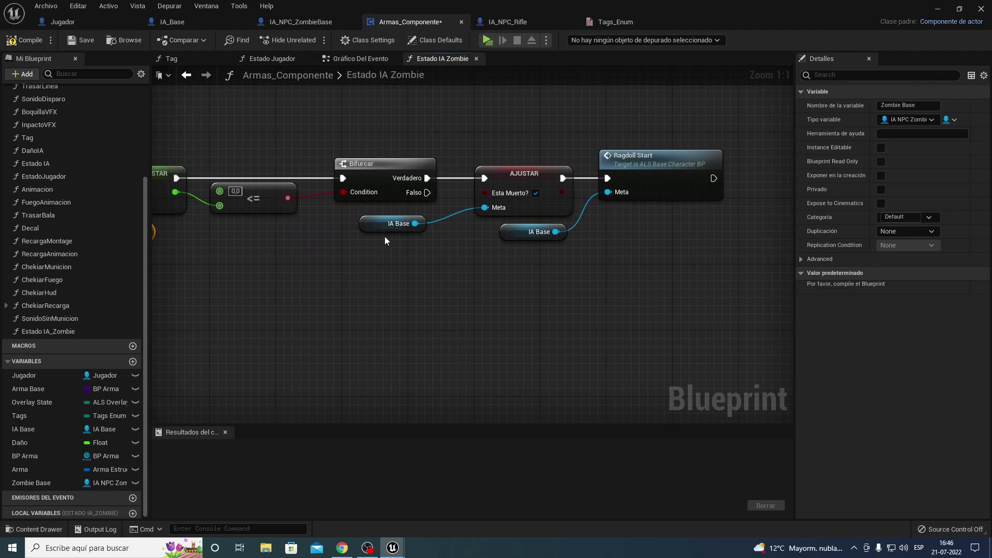
{"action": "left_click_drag", "start_coordinate": [51, 482], "coordinate": [363, 249]}
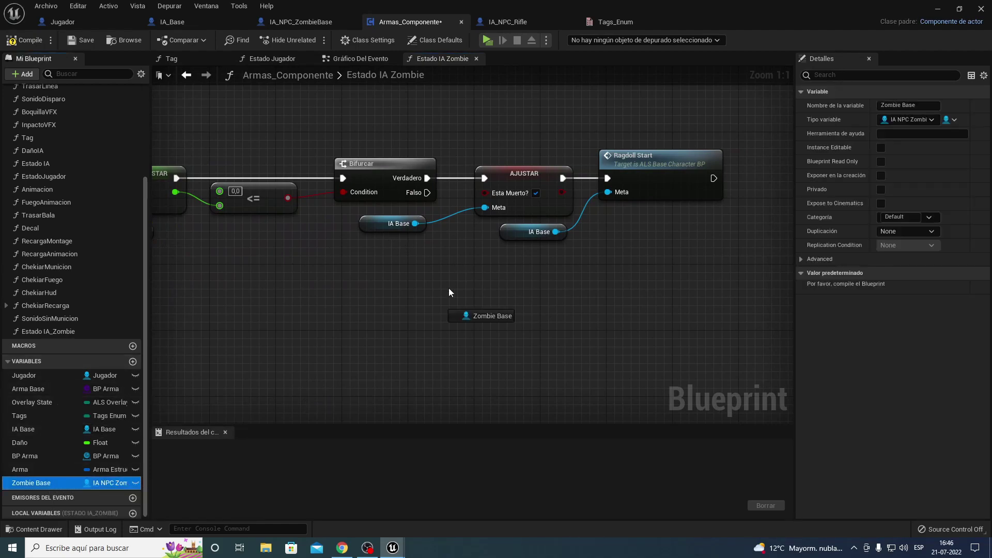
{"action": "left_click", "coordinate": [404, 270]}
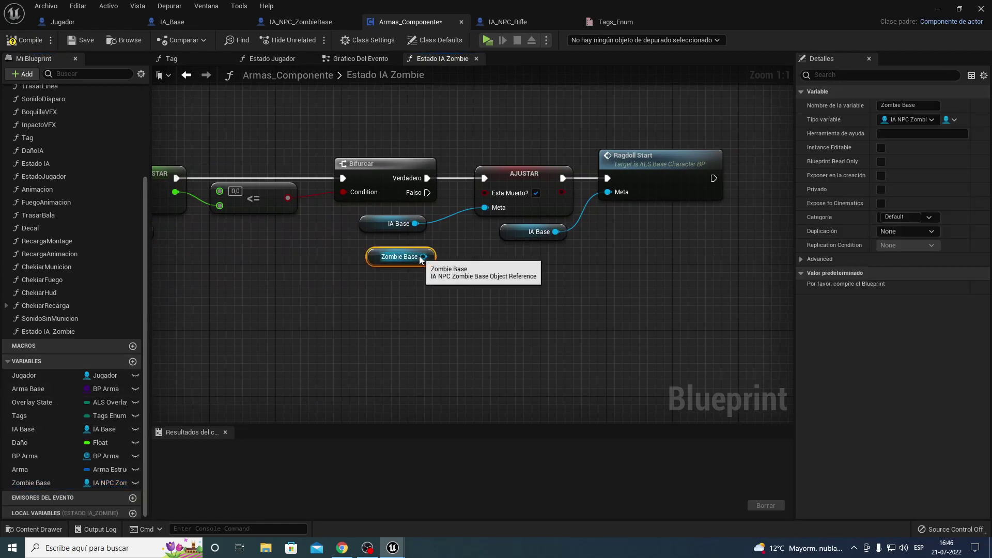
{"action": "left_click_drag", "start_coordinate": [424, 256], "coordinate": [466, 274]}
{"action": "type", "text": "estamue"}
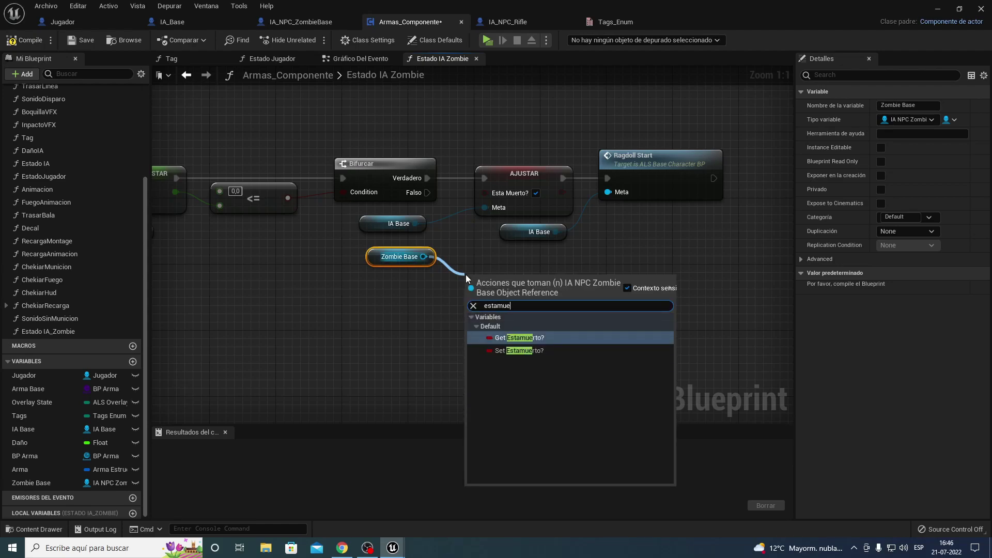
{"action": "key", "text": "Down"}
{"action": "key", "text": "Return"}
Set Estamuerto? true on Bifurcar's True path, make Ragdoll Start target Zombie Base, and compile
{"action": "left_click", "coordinate": [526, 300]}
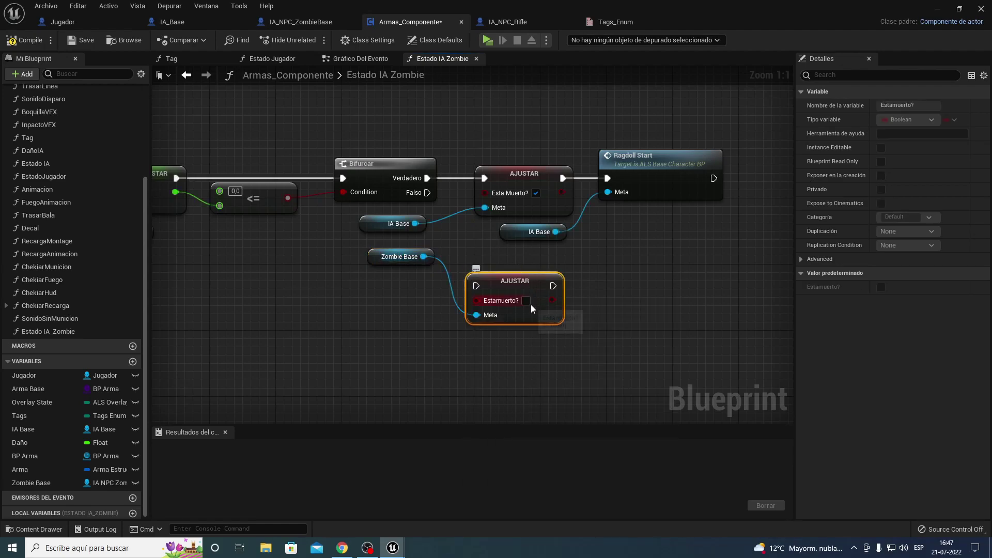
{"action": "left_click", "coordinate": [517, 182]}
{"action": "key", "text": "Delete"}
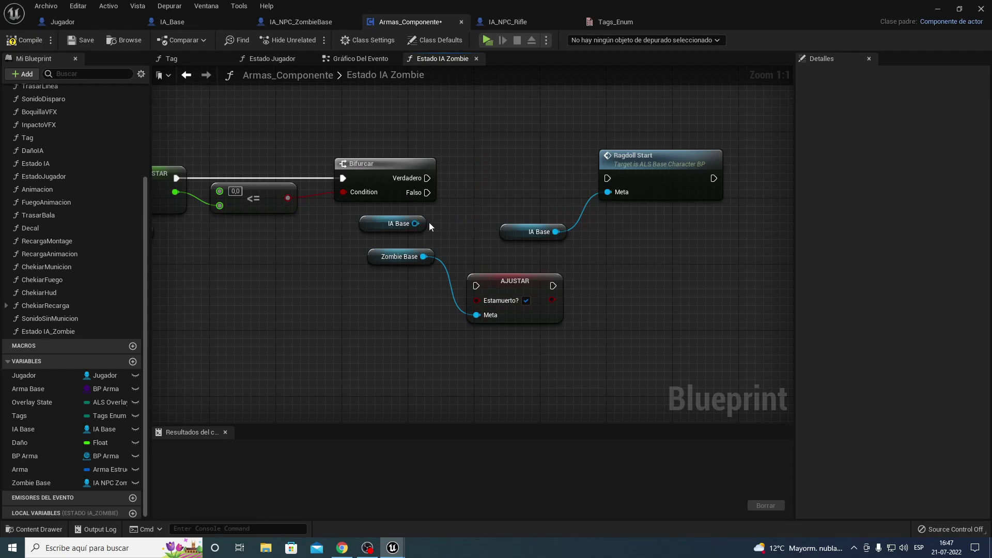
{"action": "left_click", "coordinate": [400, 223]}
{"action": "left_click_drag", "start_coordinate": [509, 285], "coordinate": [501, 169]}
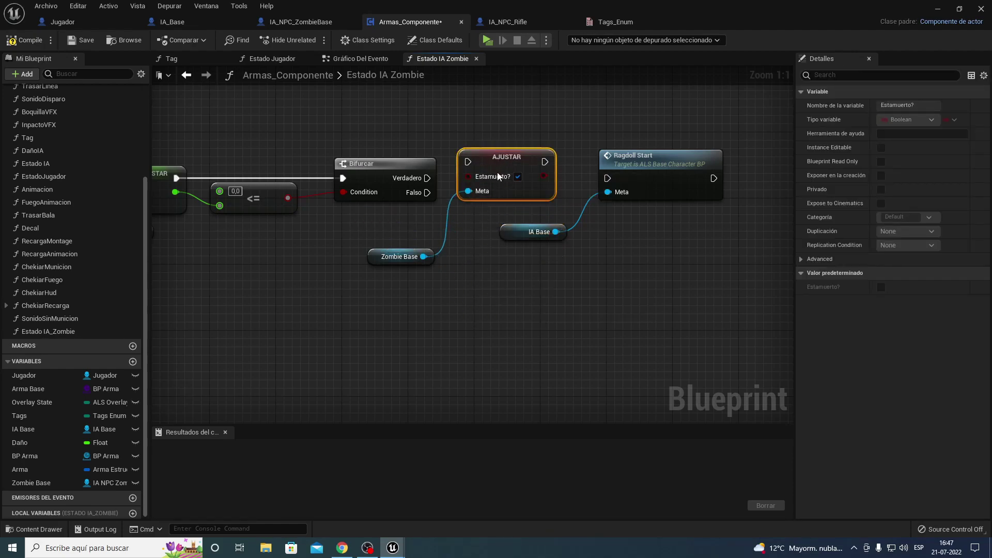
{"action": "mouse_move", "coordinate": [427, 178]}
{"action": "left_mouse_down"}
{"action": "mouse_move", "coordinate": [468, 170]}
{"action": "mouse_move", "coordinate": [610, 190]}
{"action": "mouse_move", "coordinate": [607, 179]}
{"action": "left_mouse_up"}
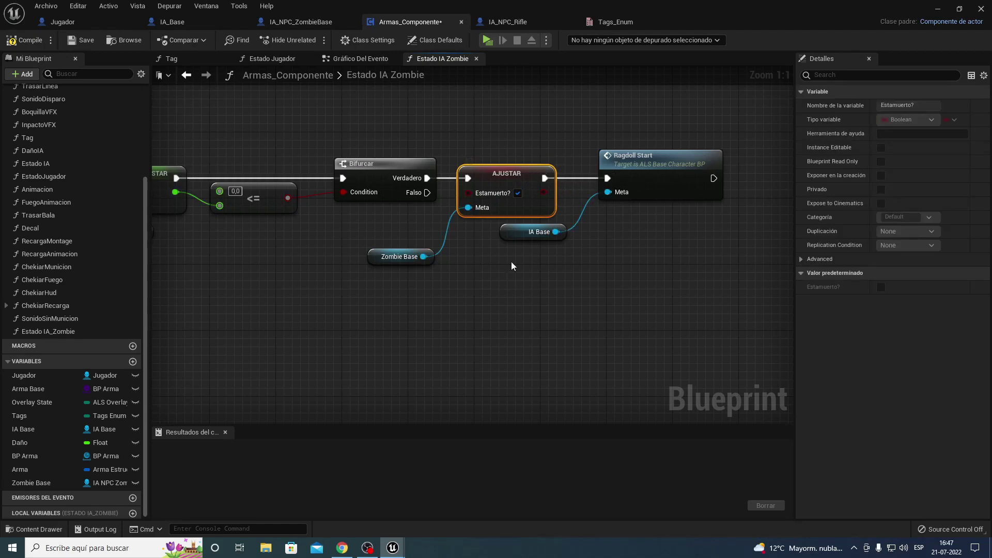
{"action": "left_click_drag", "start_coordinate": [31, 483], "coordinate": [517, 231]}
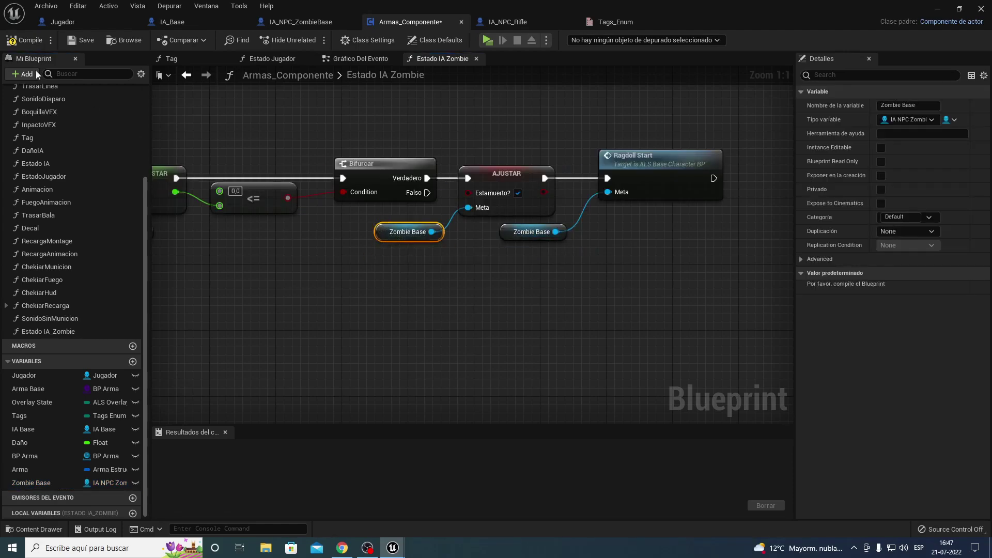
{"action": "left_click", "coordinate": [346, 60]}
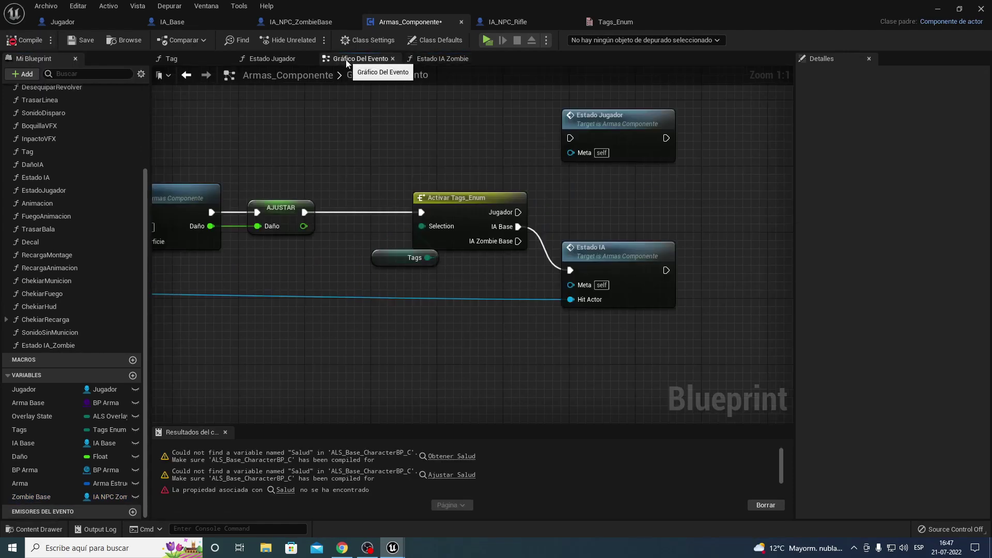
Inspect the Obtener Salud error nodes in the Estado Jugador function
{"action": "left_click", "coordinate": [451, 456]}
{"action": "mouse_move", "coordinate": [566, 320]}
{"action": "right_mouse_down"}
{"action": "mouse_move", "coordinate": [472, 318]}
{"action": "mouse_move", "coordinate": [494, 316]}
{"action": "right_mouse_up"}
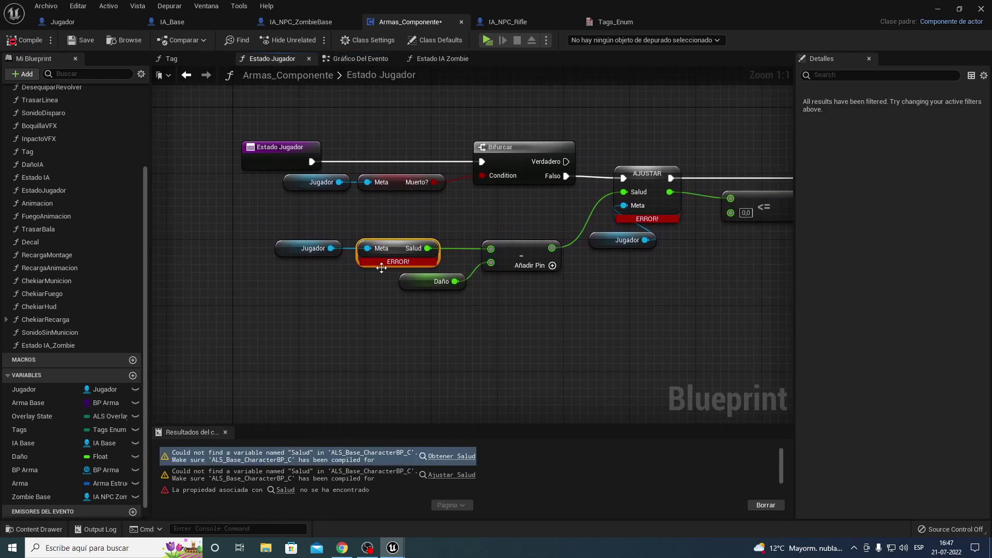
{"action": "left_click", "coordinate": [308, 247], "text": "ctrl"}
{"action": "right_click_drag", "start_coordinate": [378, 296], "coordinate": [311, 324]}
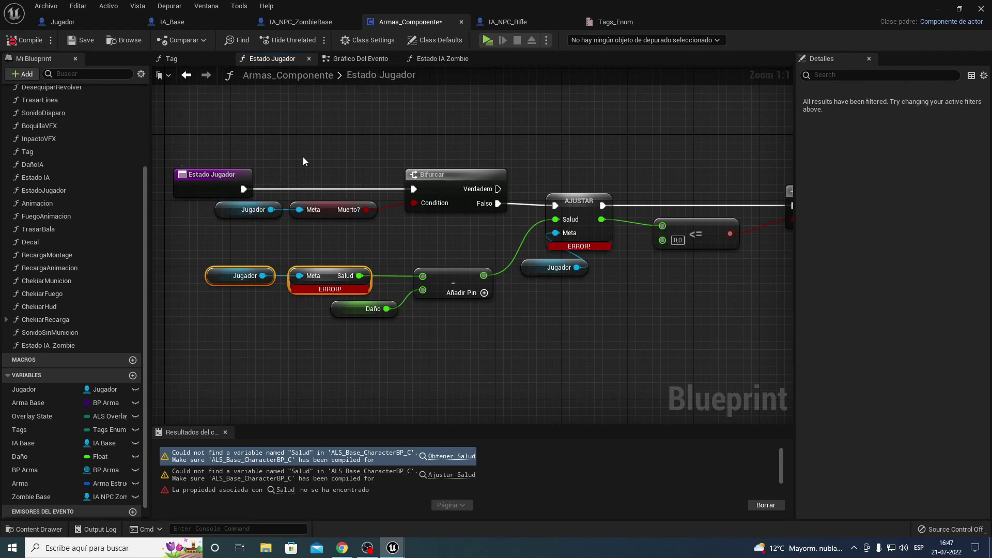
Unlink Estado Jugador's entry from its Bifurcar node and recompile Armas_Componente successfully
{"action": "left_click", "coordinate": [357, 59]}
{"action": "right_click_drag", "start_coordinate": [609, 136], "coordinate": [474, 136]}
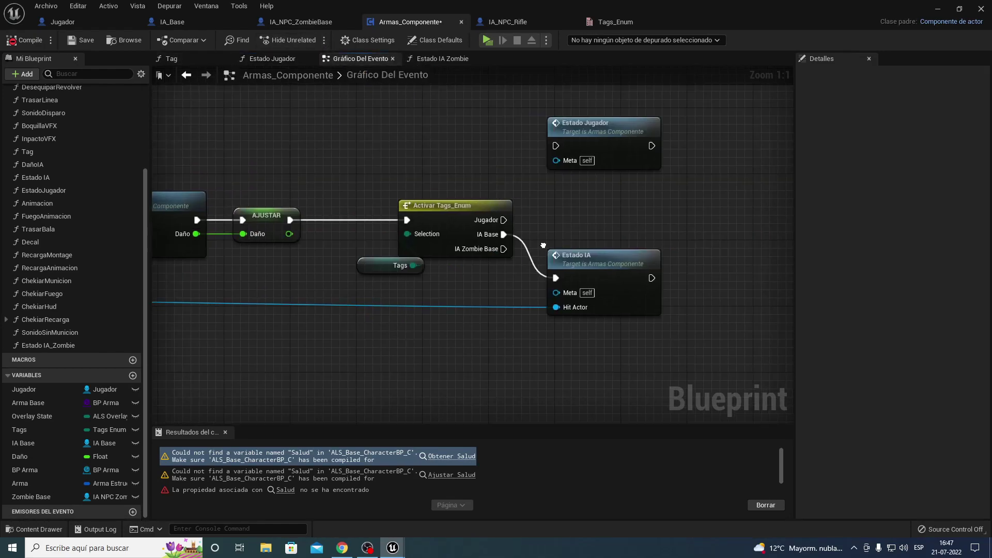
{"action": "left_click", "coordinate": [473, 136]}
{"action": "left_click", "coordinate": [282, 60]}
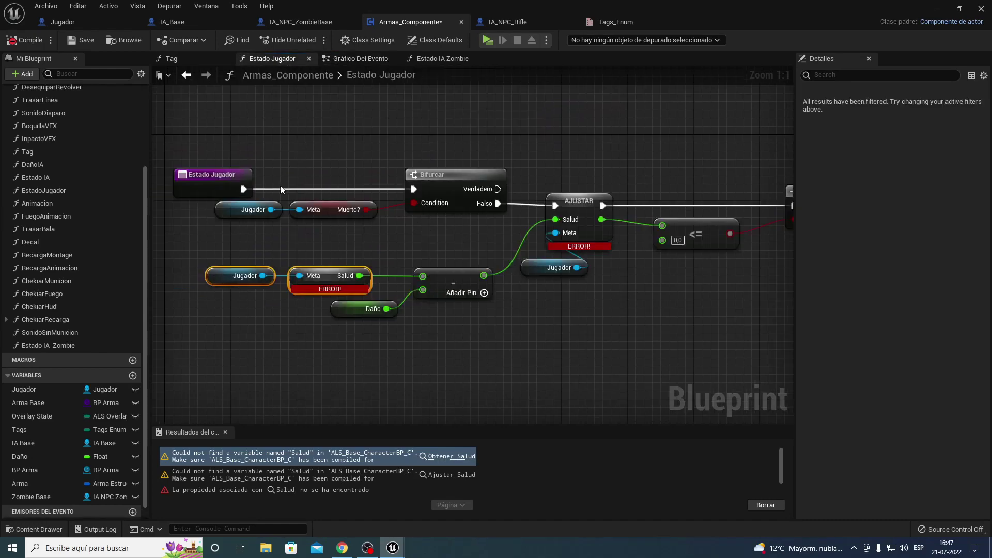
{"action": "left_click", "coordinate": [336, 189], "text": "alt"}
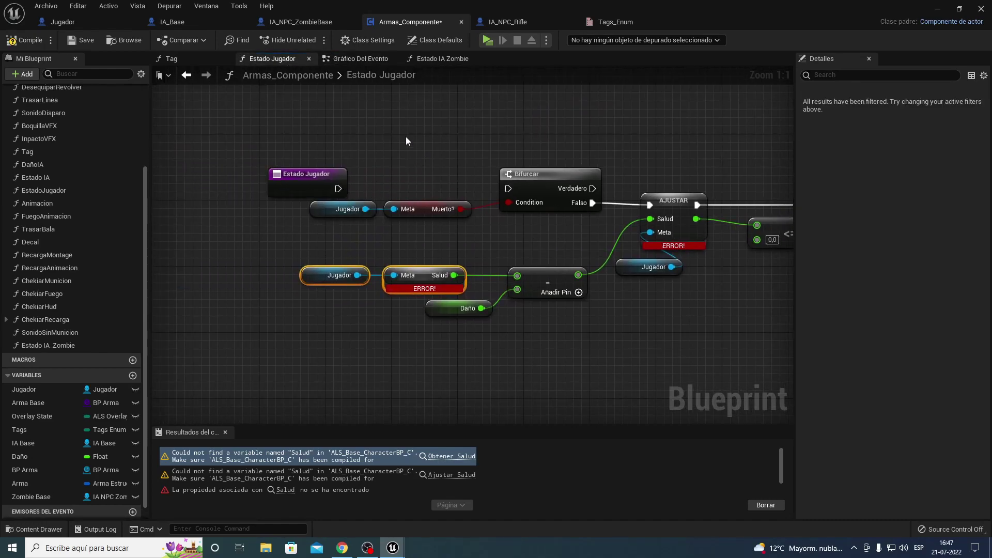
{"action": "key", "text": "F7"}
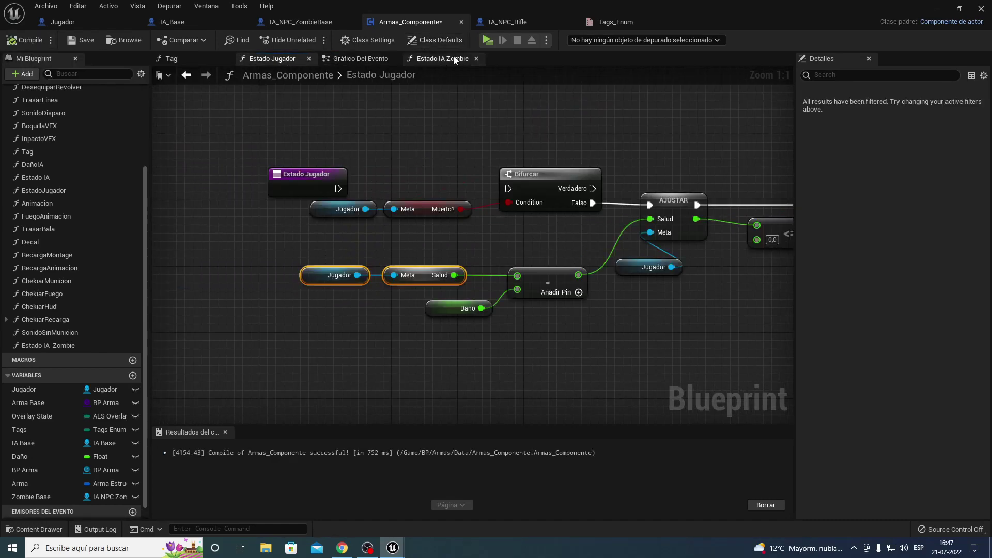
{"action": "left_click", "coordinate": [443, 58]}
{"action": "mouse_move", "coordinate": [408, 199]}
{"action": "right_mouse_down"}
{"action": "mouse_move", "coordinate": [394, 204]}
{"action": "mouse_move", "coordinate": [524, 222]}
{"action": "right_mouse_up"}
{"action": "left_click", "coordinate": [356, 59]}
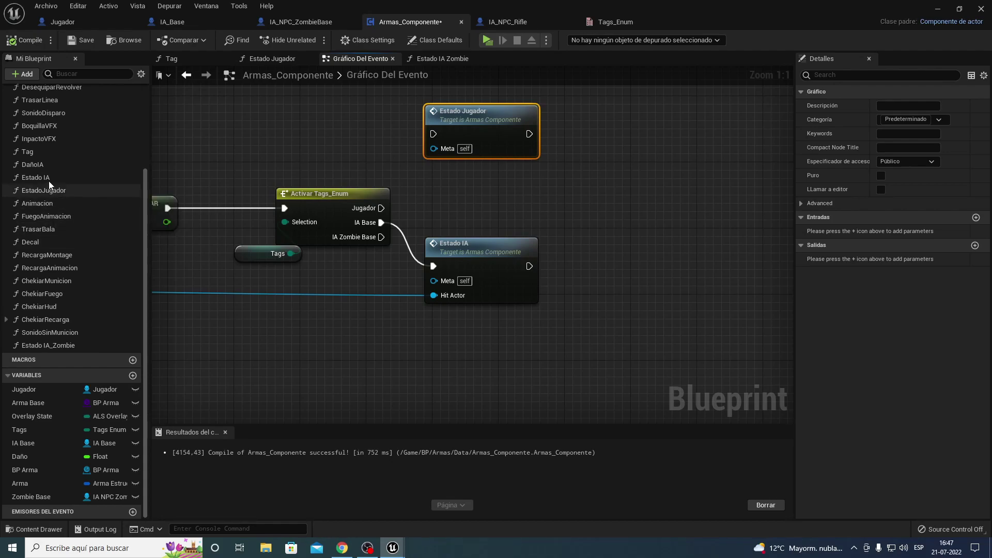
Add an Estado IA Zombie call run from IA Zombie Base, with Hit Actor wired through a reroute
{"action": "left_click_drag", "start_coordinate": [48, 345], "coordinate": [467, 343]}
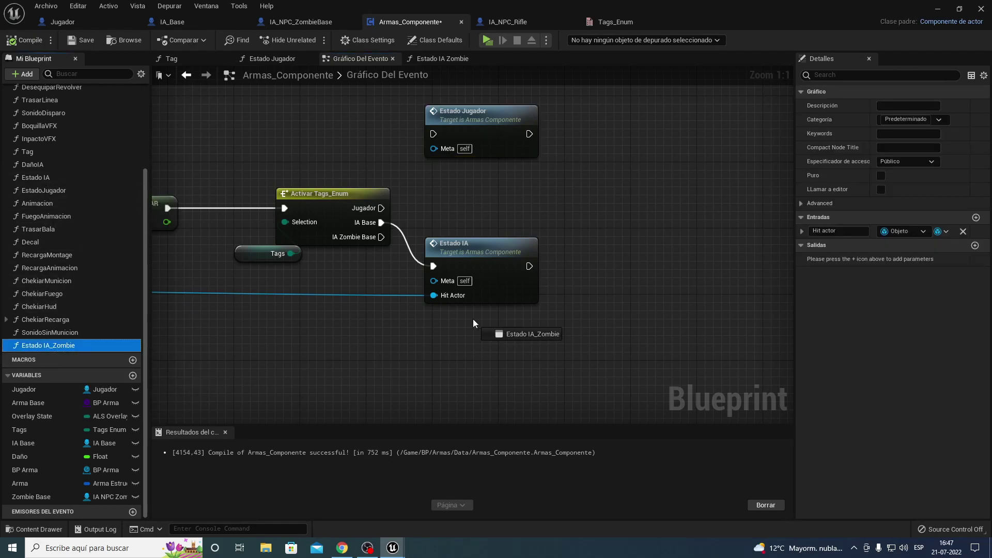
{"action": "mouse_move", "coordinate": [381, 237]}
{"action": "left_mouse_down"}
{"action": "mouse_move", "coordinate": [480, 349]}
{"action": "mouse_move", "coordinate": [465, 321]}
{"action": "left_mouse_up"}
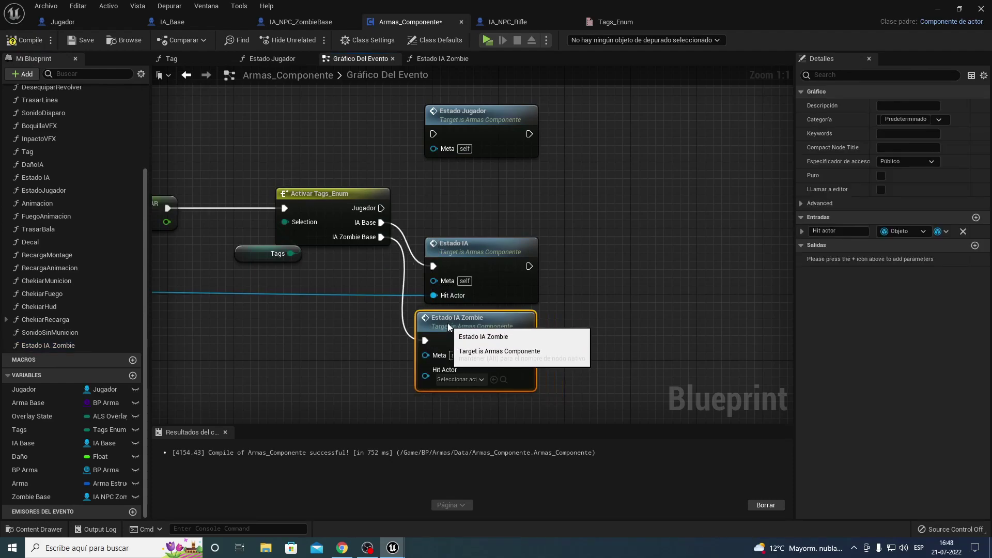
{"action": "right_click_drag", "start_coordinate": [306, 327], "coordinate": [505, 311]}
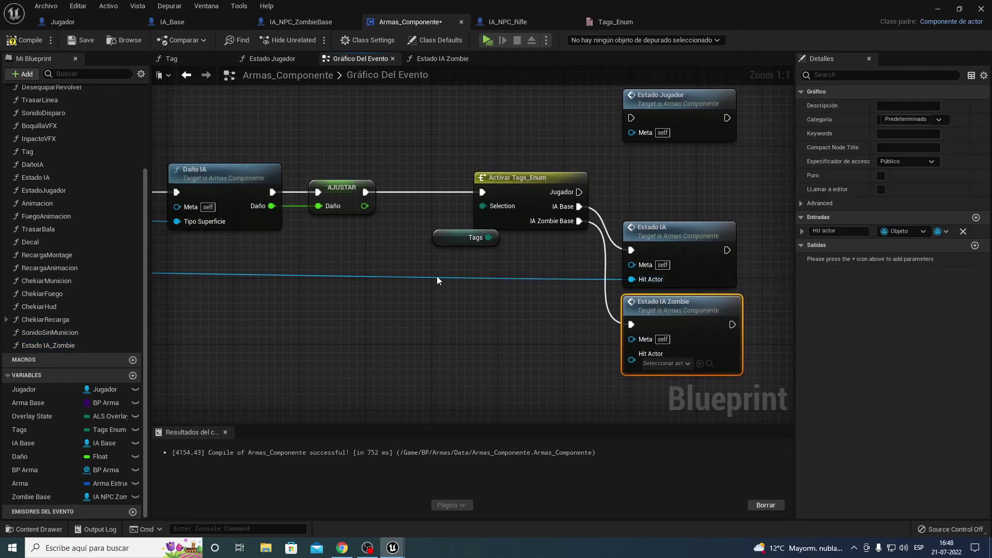
{"action": "double_click", "coordinate": [439, 277]}
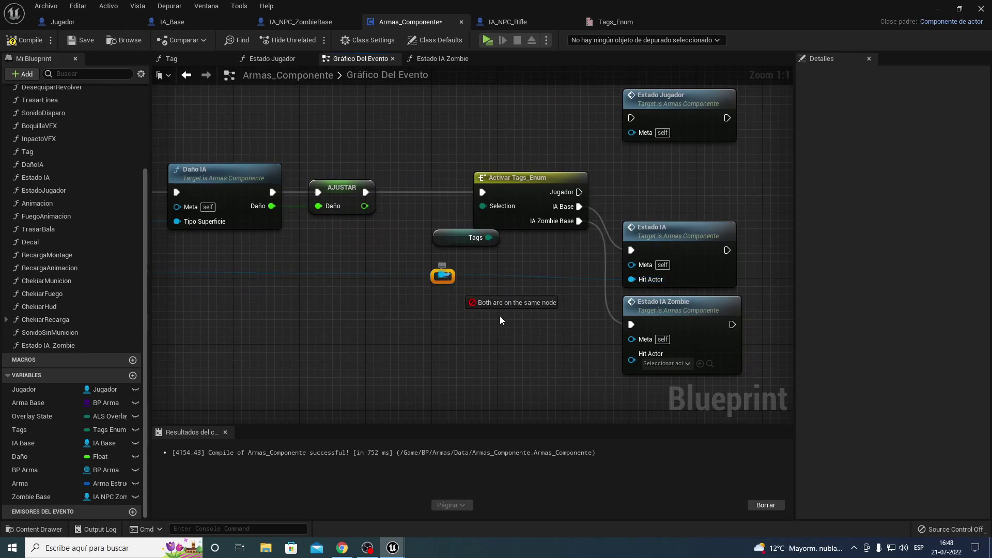
{"action": "left_click_drag", "start_coordinate": [500, 315], "coordinate": [639, 362]}
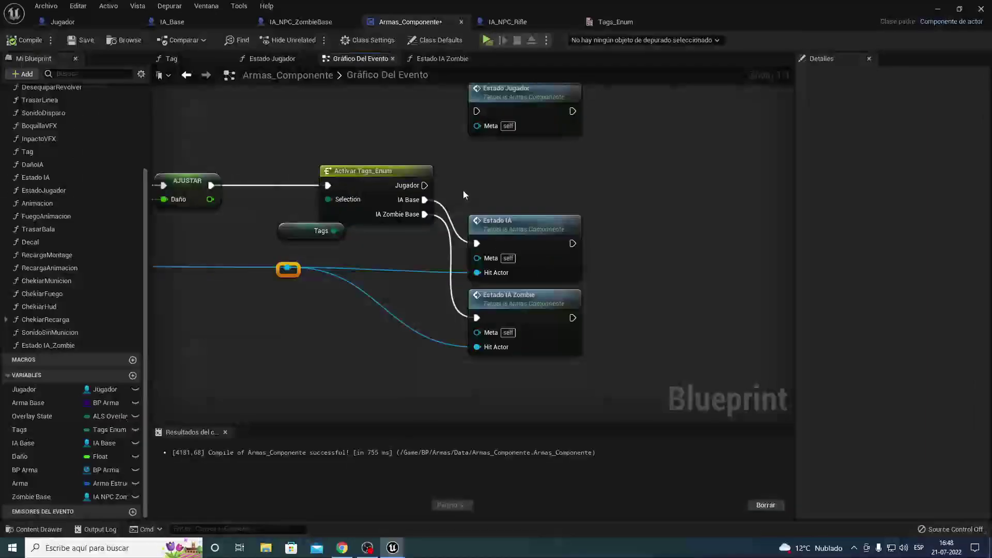
Open the Tag function graph from the Tag node in the event chain
{"action": "left_click", "coordinate": [573, 204]}
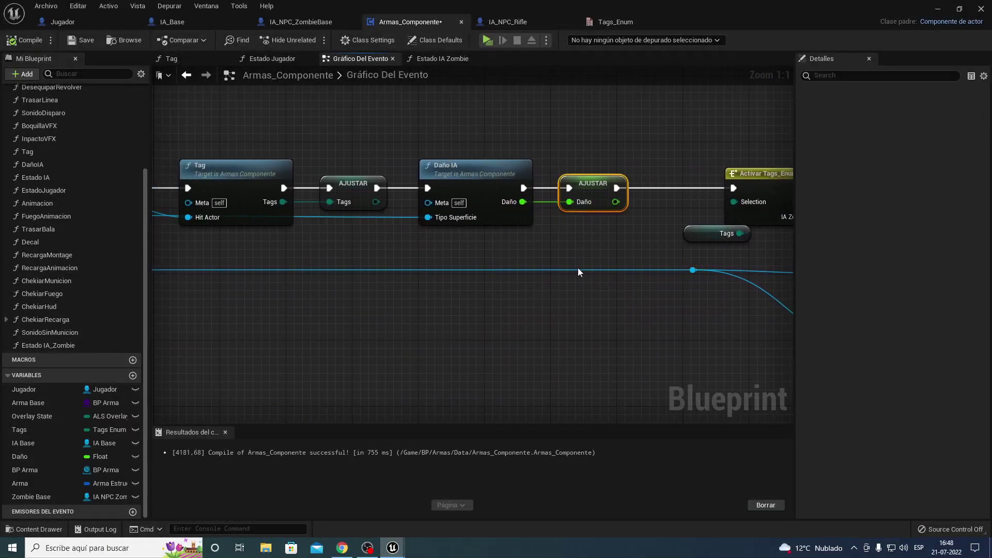
{"action": "right_click_drag", "start_coordinate": [578, 272], "coordinate": [621, 264]}
{"action": "left_click", "coordinate": [417, 195]}
{"action": "right_click_drag", "start_coordinate": [417, 240], "coordinate": [529, 245]}
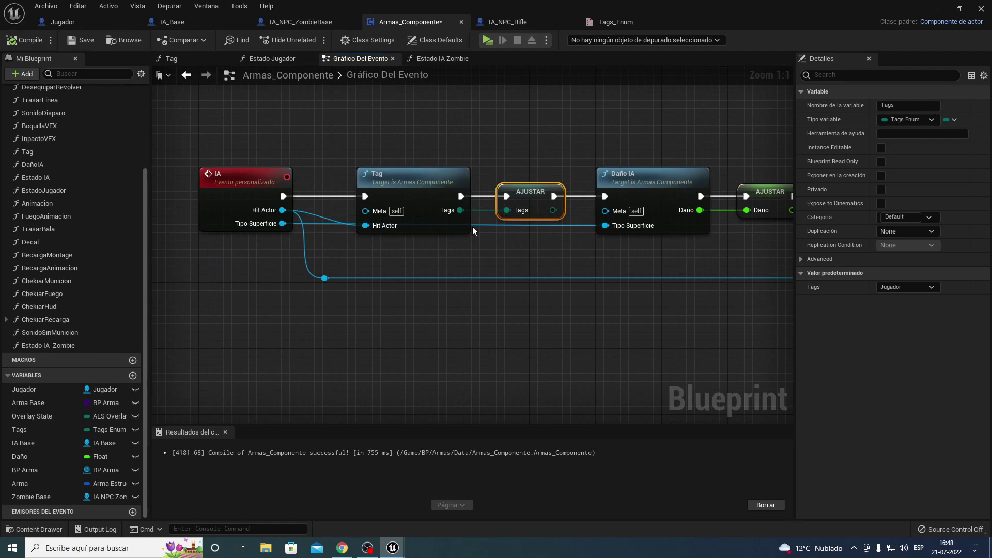
{"action": "double_click", "coordinate": [425, 192]}
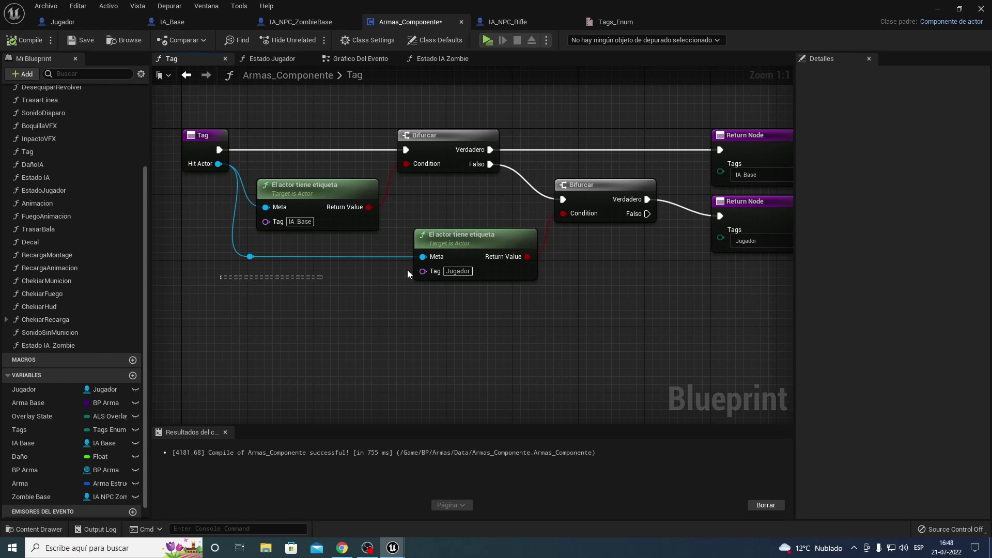
Inspect the Tag function's IA_Base check and return nodes, then go to IA_NPC_ZombieBase
{"action": "left_click", "coordinate": [314, 190]}
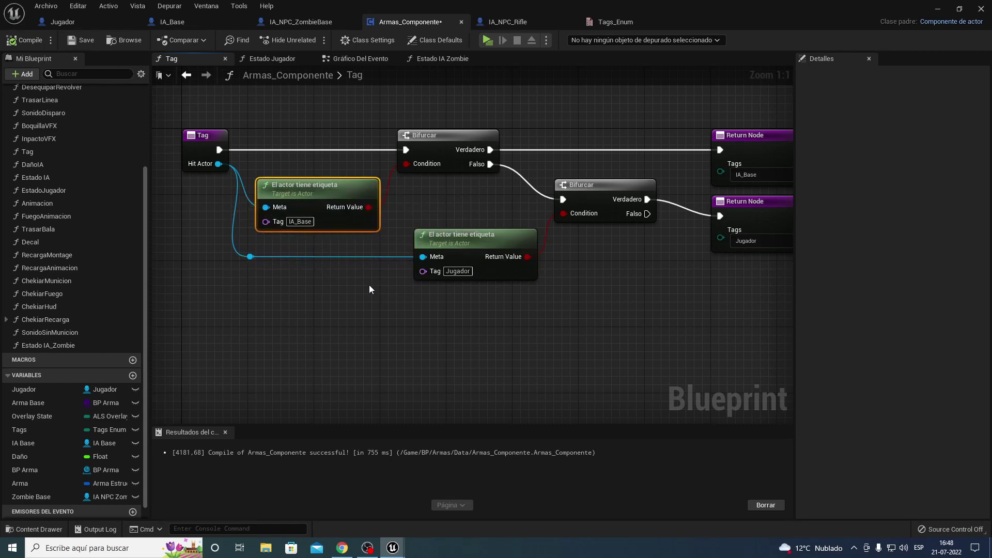
{"action": "right_click_drag", "start_coordinate": [378, 283], "coordinate": [257, 299]}
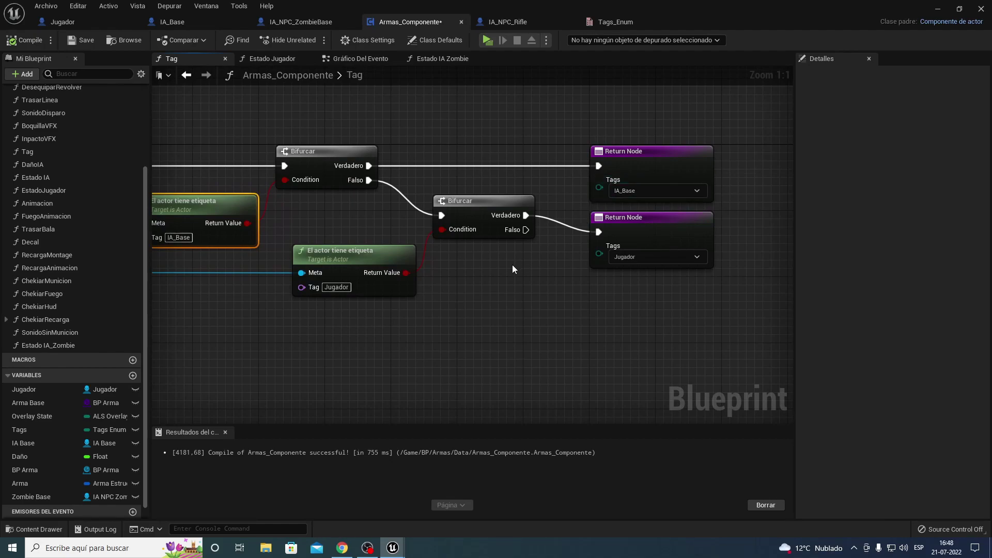
{"action": "right_click_drag", "start_coordinate": [513, 264], "coordinate": [577, 268]}
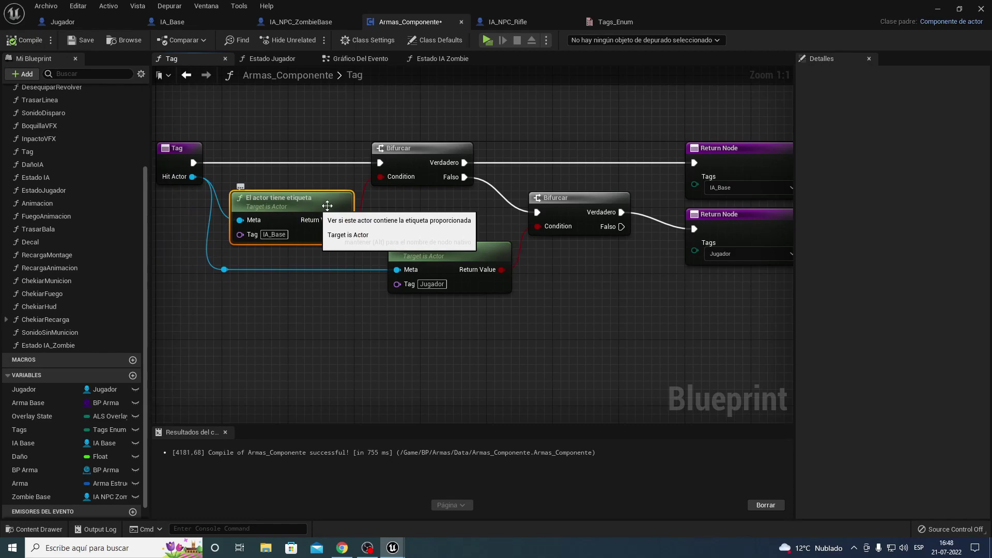
{"action": "left_click", "coordinate": [310, 22]}
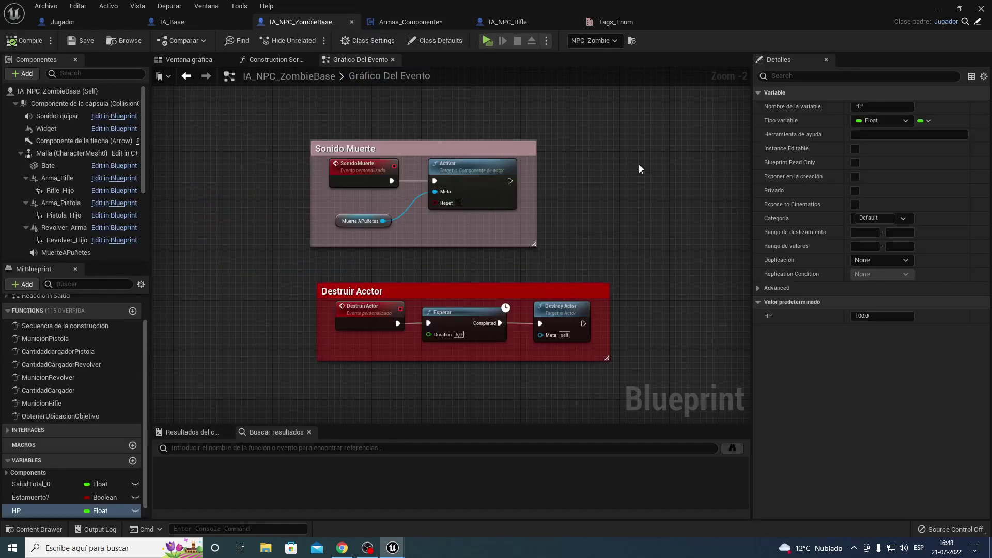
In Class Defaults, change tag Index [1] from IA_Base to IA_BaseZombie, compile, and verify it
{"action": "right_click_drag", "start_coordinate": [639, 168], "coordinate": [660, 150]}
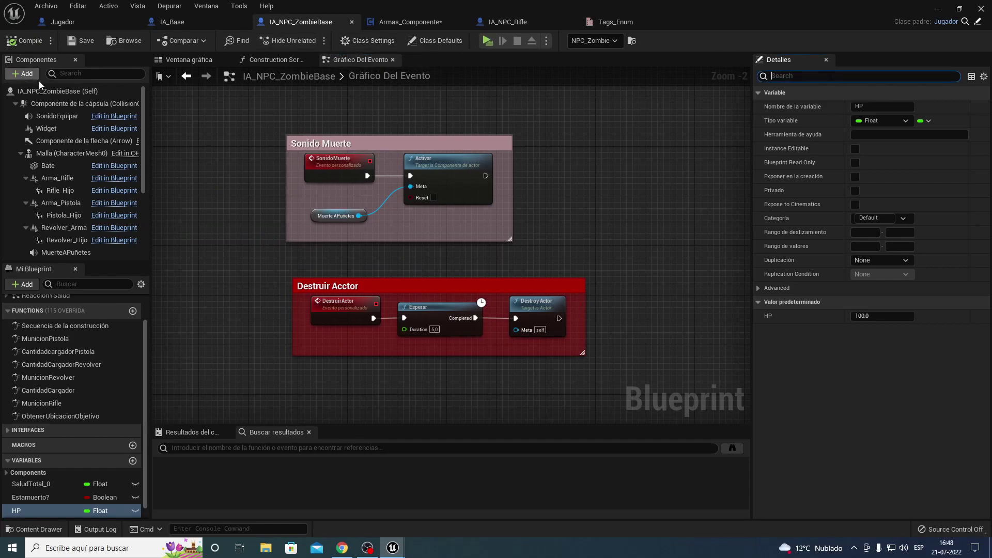
{"action": "left_click", "coordinate": [48, 91]}
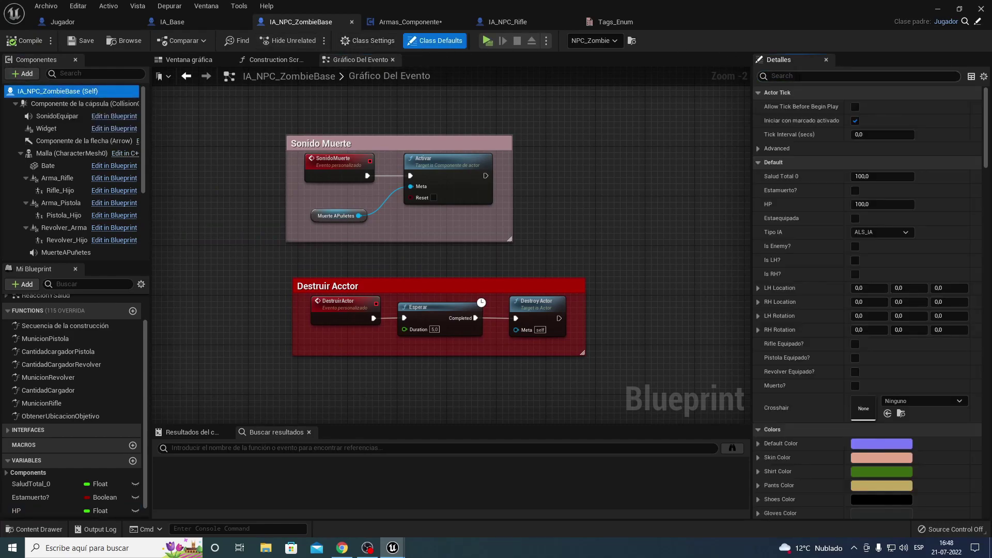
{"action": "left_click", "coordinate": [799, 76]}
{"action": "type", "text": "a"}
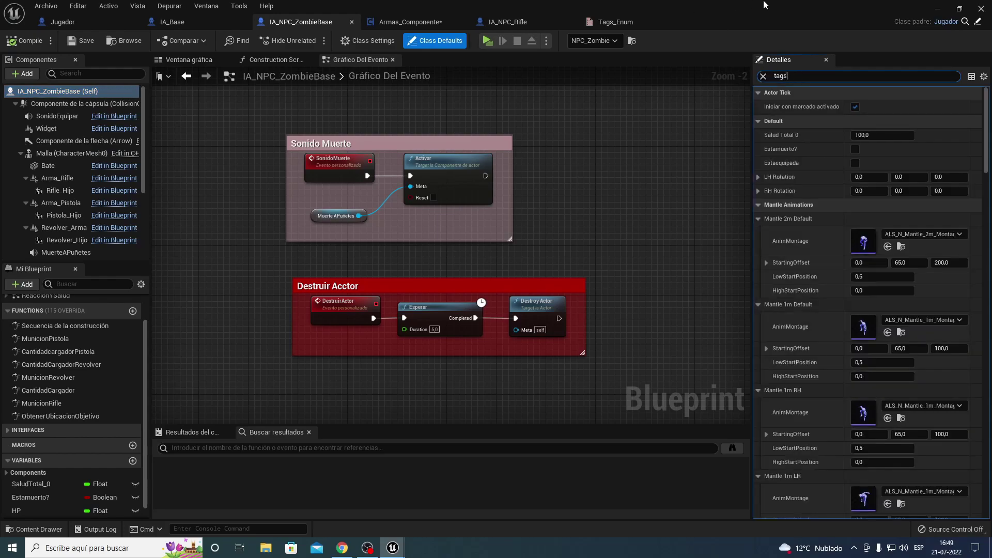
{"action": "type", "text": "gs"}
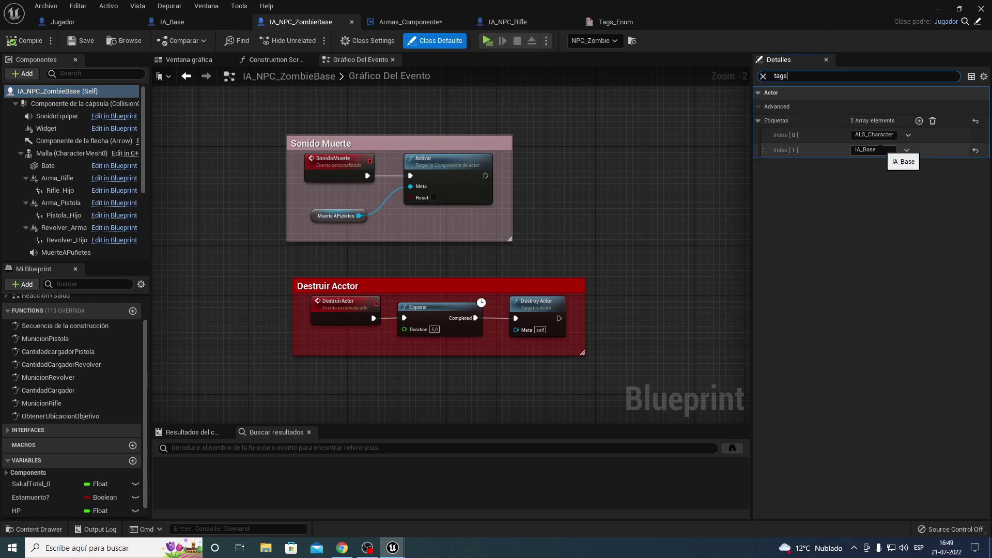
{"action": "double_click", "coordinate": [892, 153]}
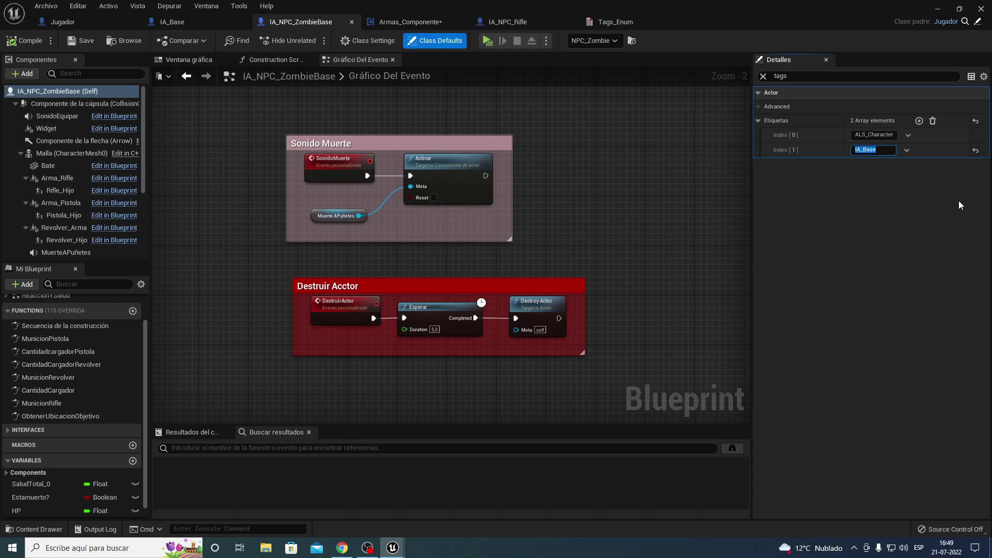
{"action": "key", "text": "End"}
{"action": "type", "text": "Z"}
{"action": "type", "text": "ombie"}
{"action": "key", "text": "Return"}
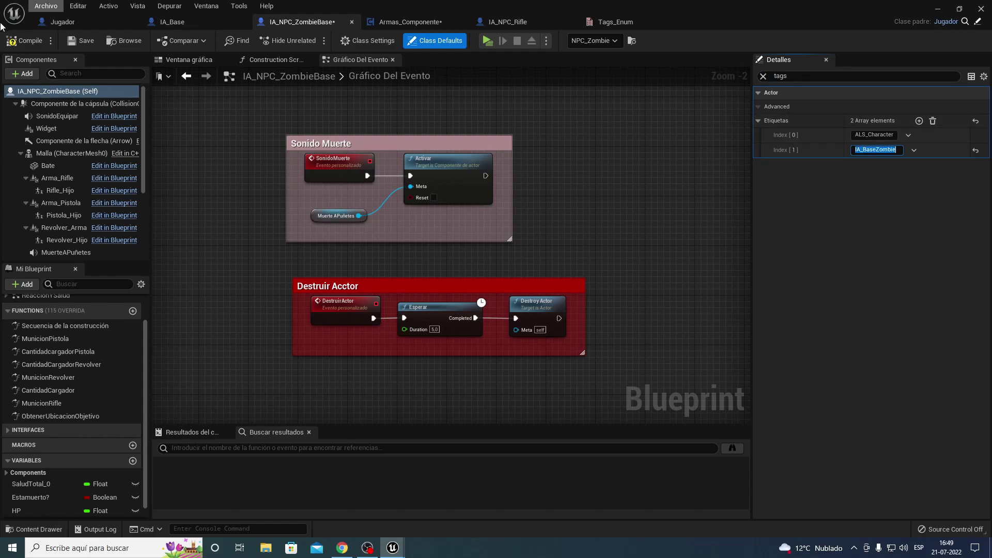
{"action": "key", "text": "F7"}
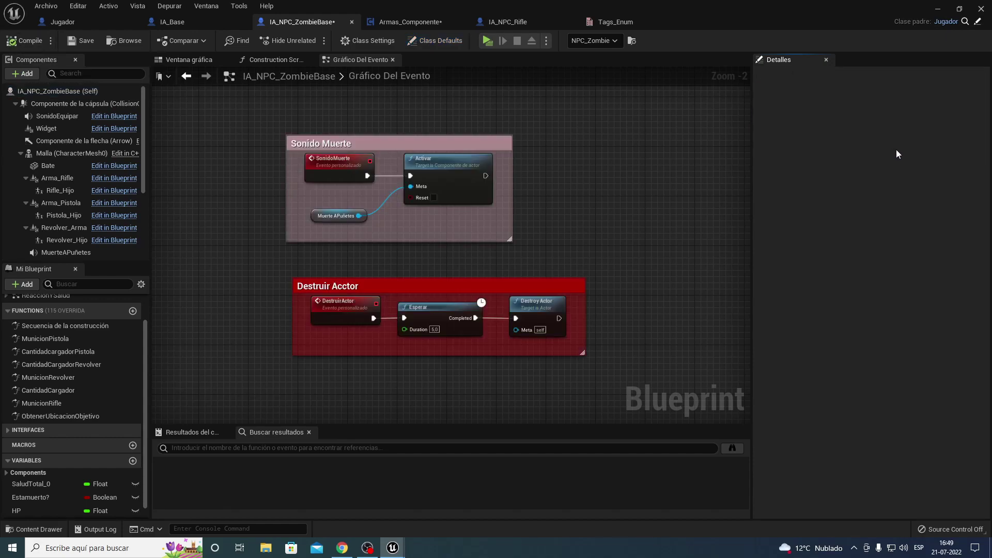
{"action": "left_click", "coordinate": [45, 91]}
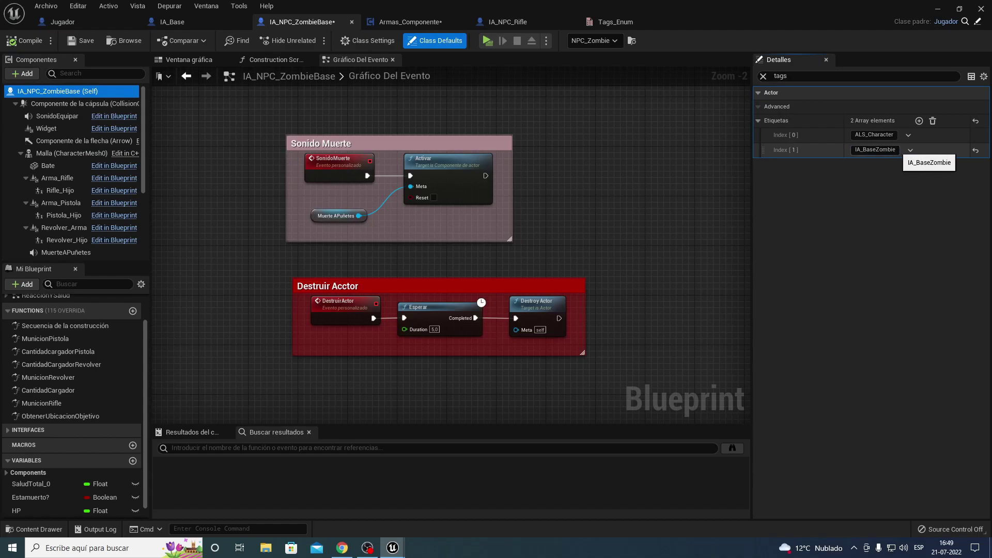
{"action": "left_click", "coordinate": [874, 149]}
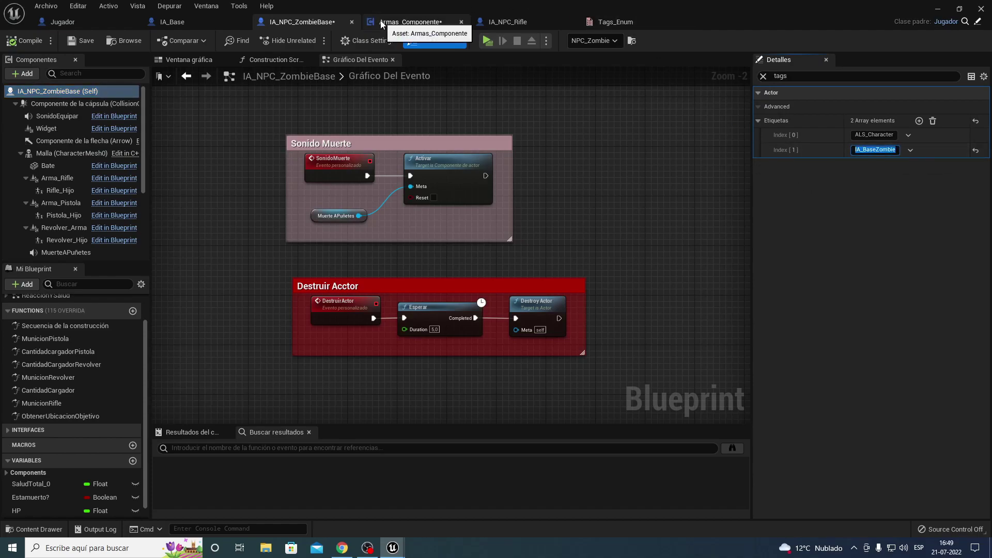
In the Tag function, add an Actor Has Tag check on Hit Actor for IA_BaseZombie
{"action": "left_click", "coordinate": [409, 21]}
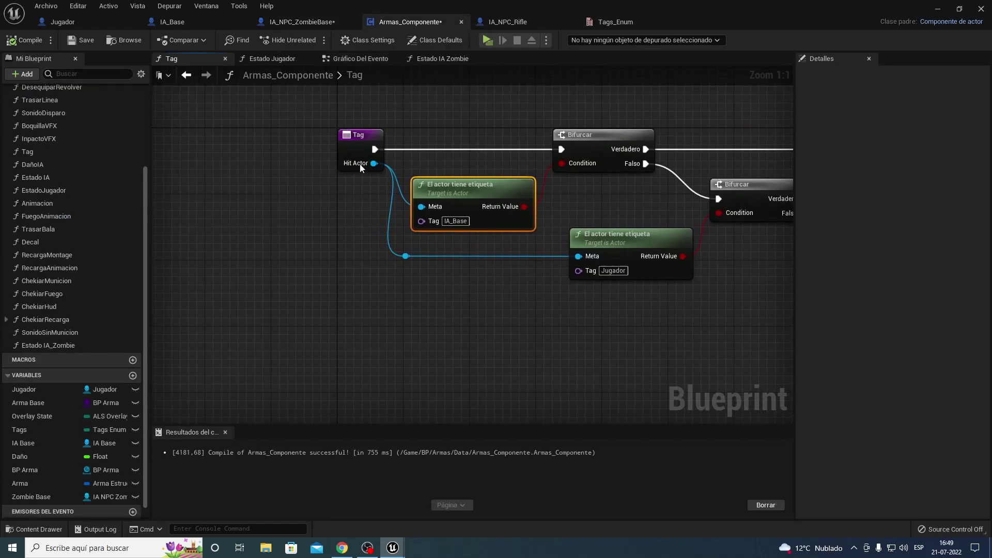
{"action": "left_click_drag", "start_coordinate": [360, 165], "coordinate": [433, 326]}
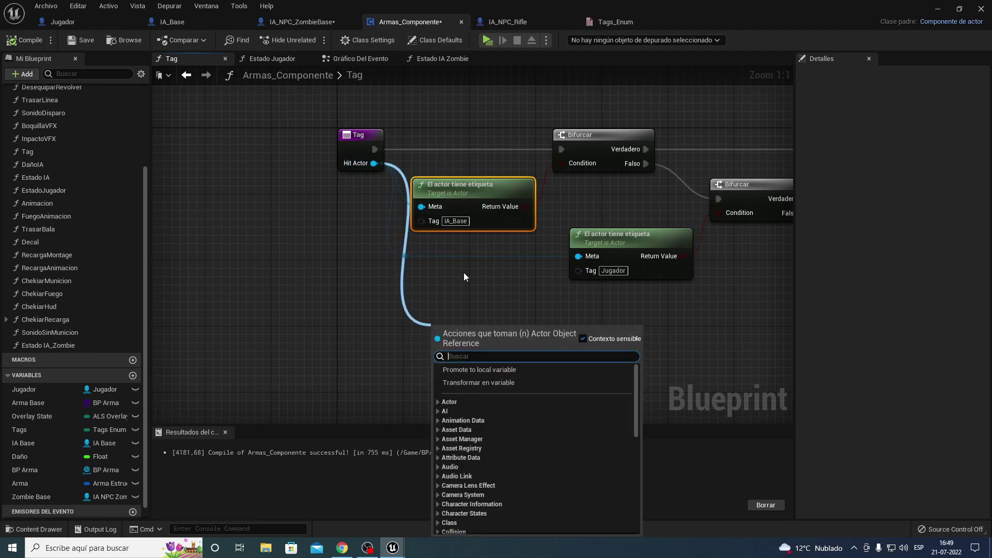
{"action": "type", "text": "e"}
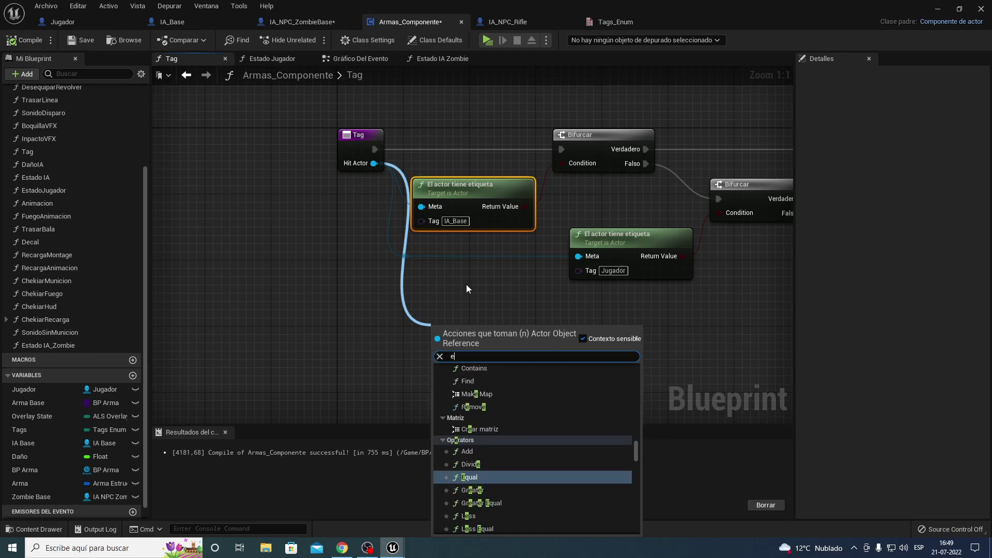
{"action": "type", "text": "lactort"}
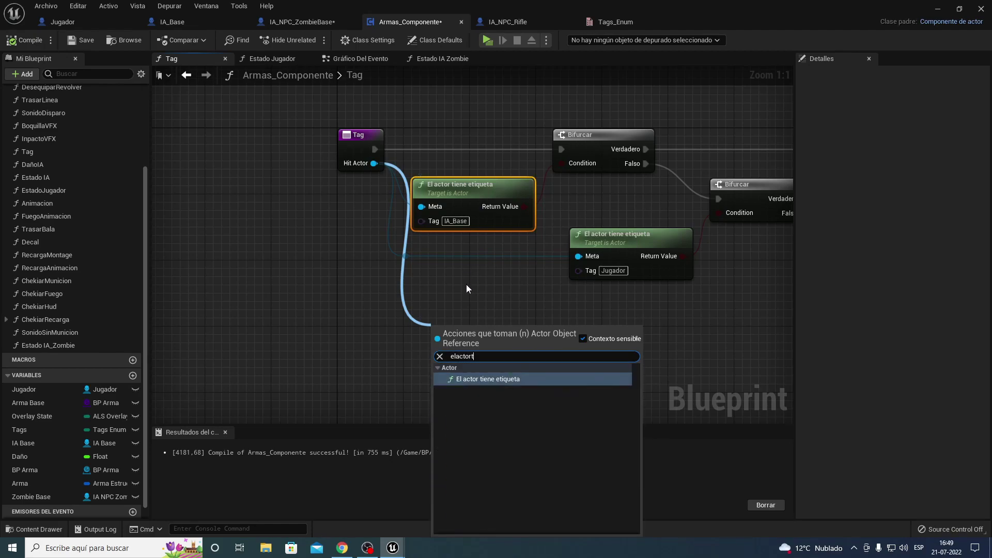
{"action": "type", "text": "ier"}
{"action": "key", "text": "BackSpace"}
{"action": "key", "text": "Return"}
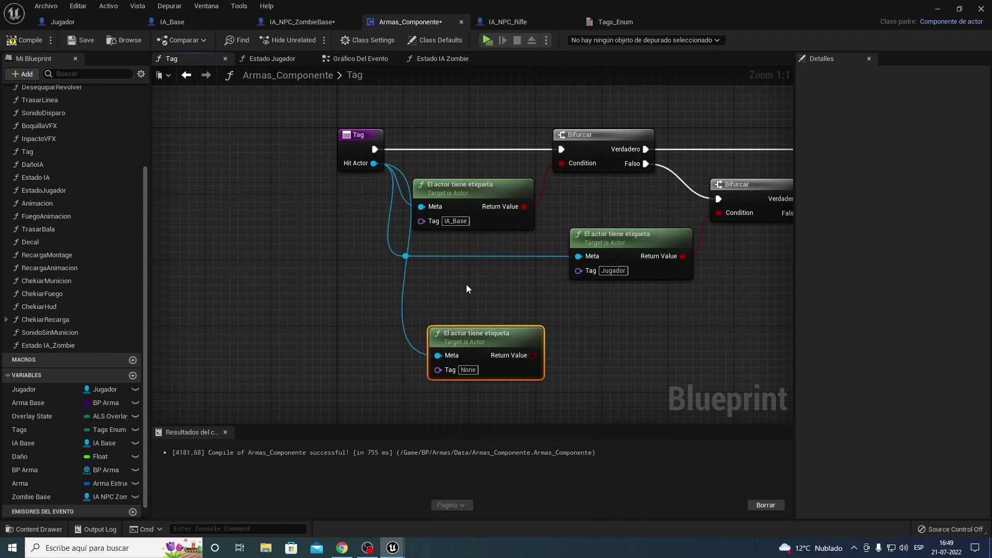
{"action": "left_click", "coordinate": [467, 370]}
{"action": "type", "text": "IA_BaseZombie"}
{"action": "right_click_drag", "start_coordinate": [622, 391], "coordinate": [491, 376]}
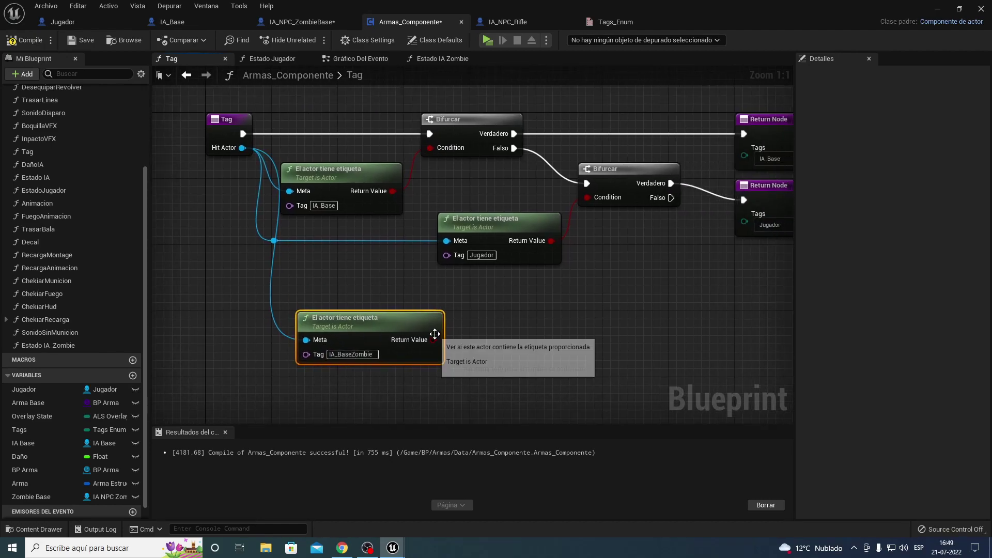
Add a Branch driven by the IA_BaseZombie check, run from the player check's False path
{"action": "left_click_drag", "start_coordinate": [433, 340], "coordinate": [516, 341]}
{"action": "type", "text": "branch"}
{"action": "key", "text": "Return"}
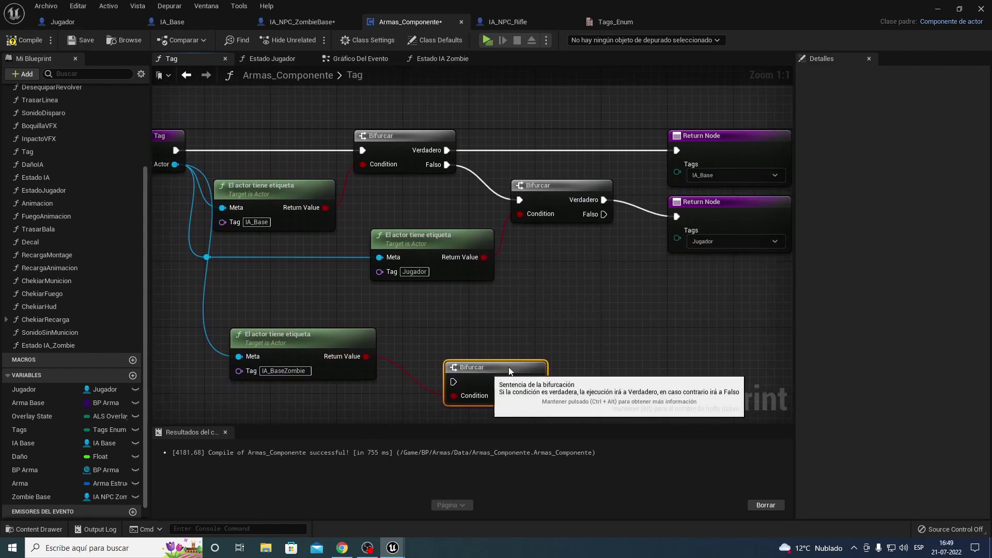
{"action": "left_click_drag", "start_coordinate": [496, 357], "coordinate": [672, 325]}
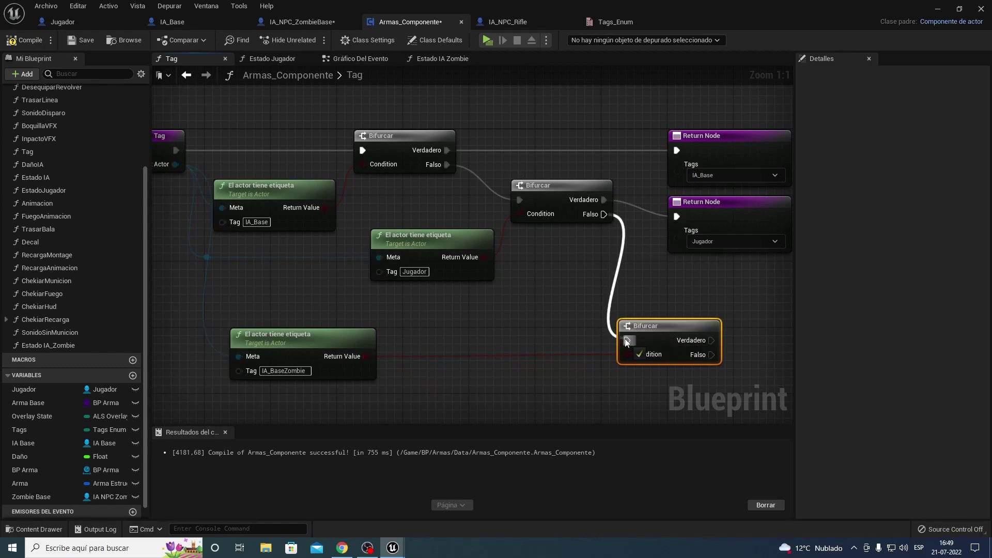
{"action": "left_click_drag", "start_coordinate": [603, 214], "coordinate": [627, 341]}
{"action": "right_click_drag", "start_coordinate": [652, 291], "coordinate": [430, 294]}
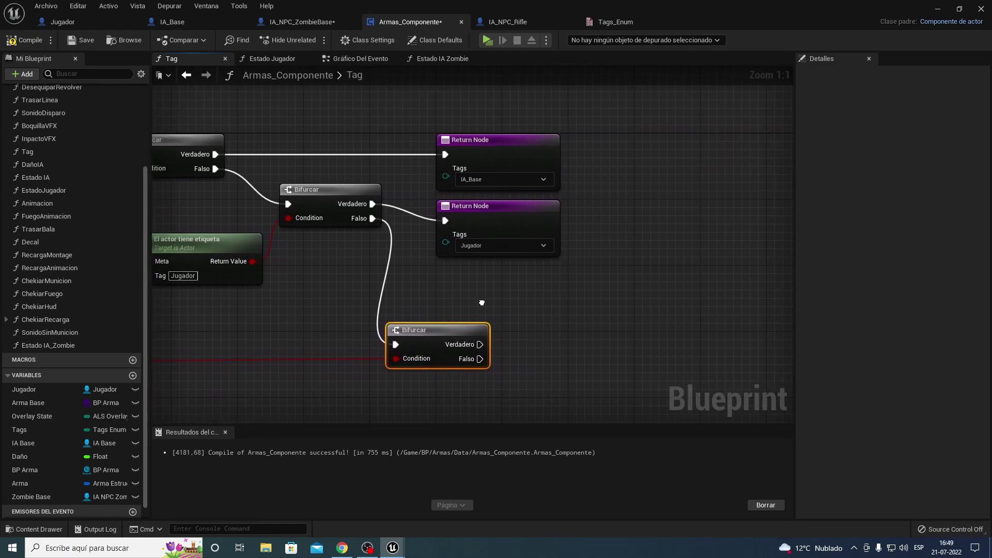
Add a Return Node returning IA_Zombie_Base on the new branch's True path and compile
{"action": "left_click", "coordinate": [509, 227]}
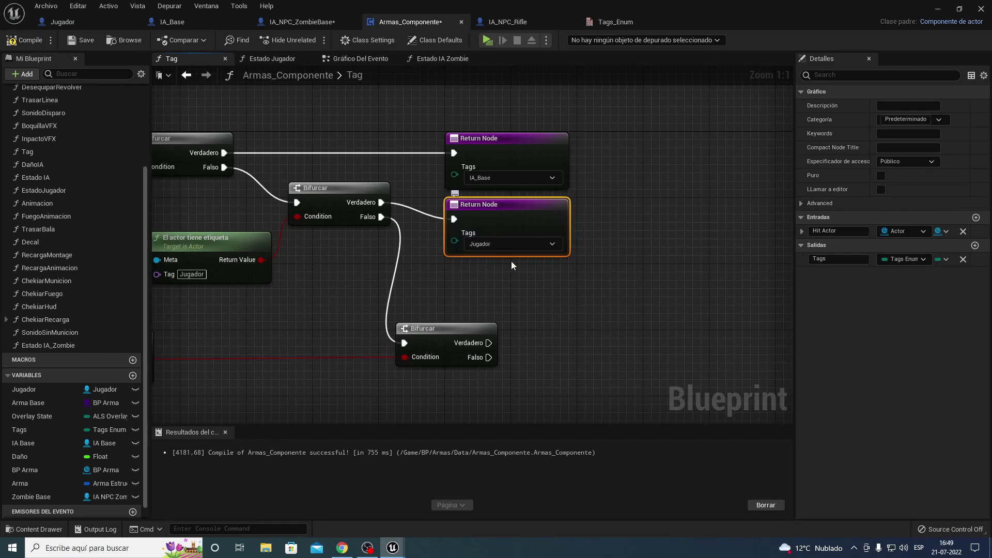
{"action": "right_click", "coordinate": [560, 320]}
{"action": "type", "text": "retur"}
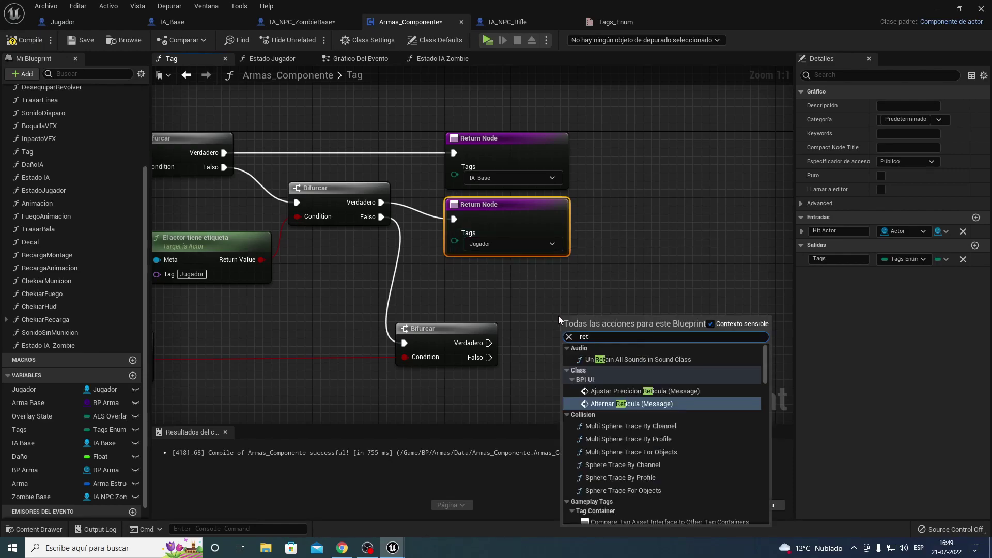
{"action": "key", "text": "Return"}
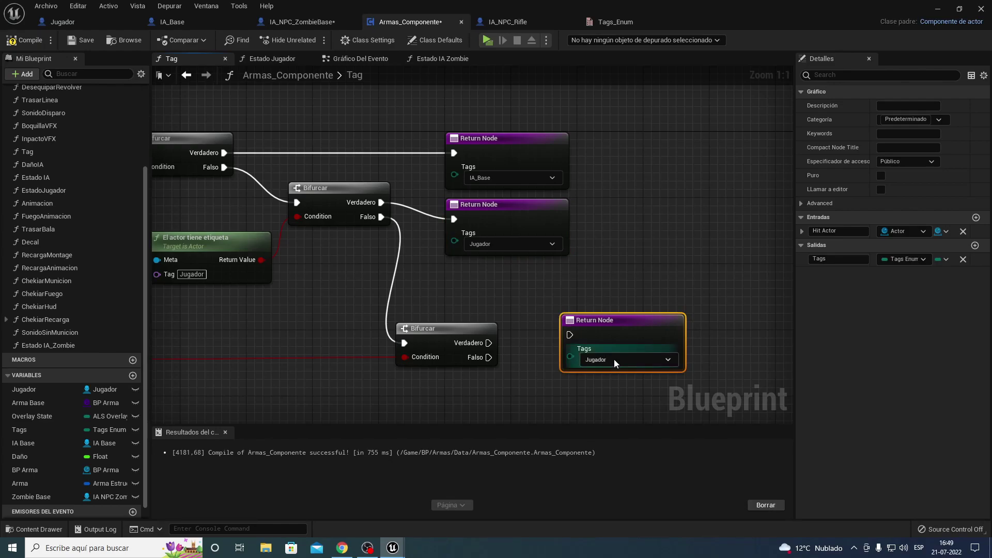
{"action": "left_click", "coordinate": [600, 360]}
{"action": "left_click", "coordinate": [600, 384]}
{"action": "left_click_drag", "start_coordinate": [489, 343], "coordinate": [570, 335]}
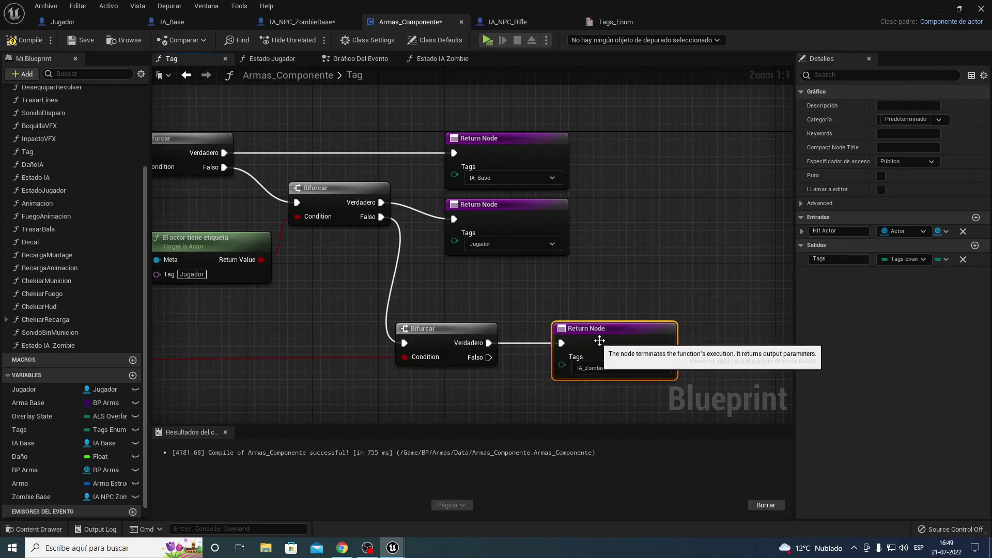
{"action": "left_click", "coordinate": [87, 41]}
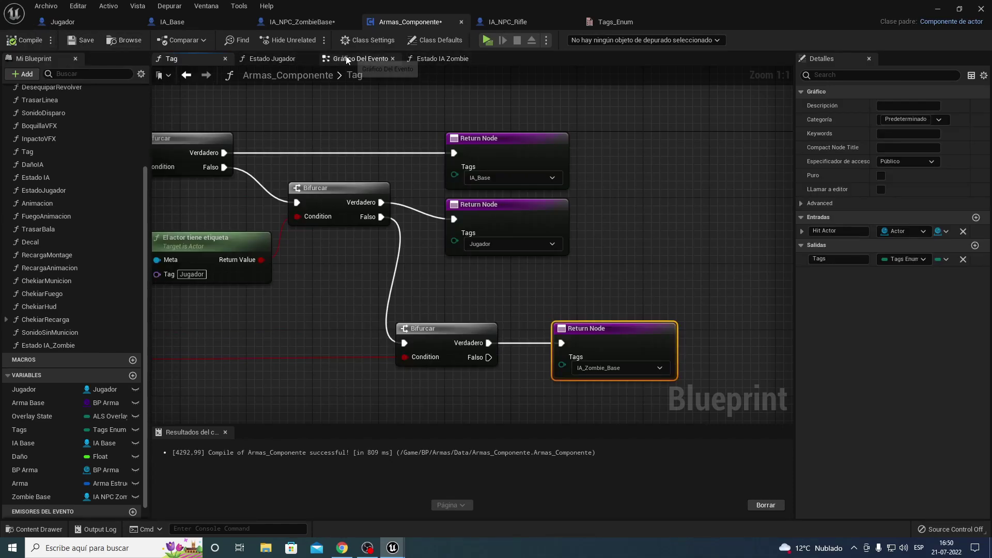
Review the event graph's Tag and Daño IA calls and look through the Daño IA function
{"action": "left_click", "coordinate": [360, 59]}
{"action": "right_click_drag", "start_coordinate": [387, 146], "coordinate": [354, 143]}
{"action": "left_click", "coordinate": [419, 178]}
{"action": "right_click_drag", "start_coordinate": [423, 247], "coordinate": [309, 246]}
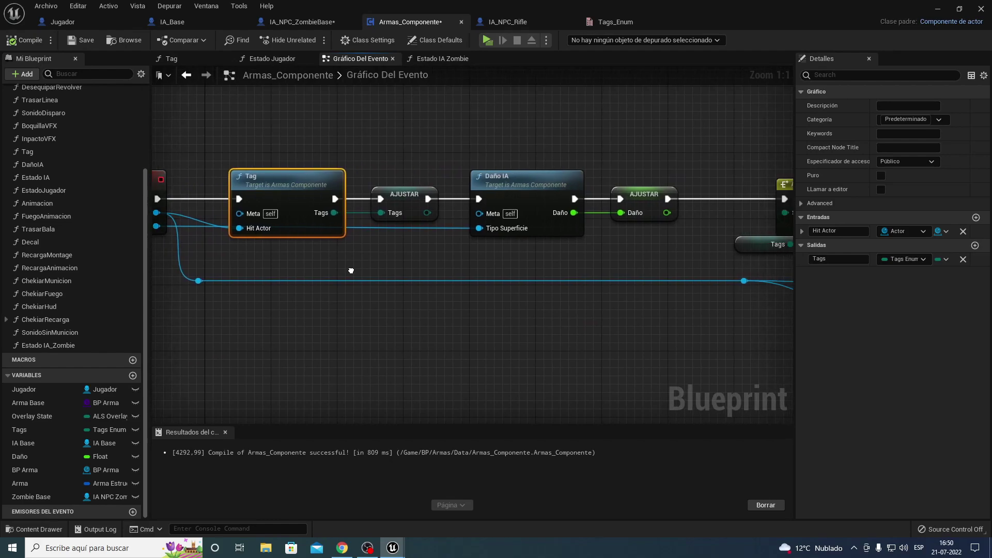
{"action": "left_click", "coordinate": [510, 176]}
{"action": "right_click_drag", "start_coordinate": [524, 282], "coordinate": [427, 266]}
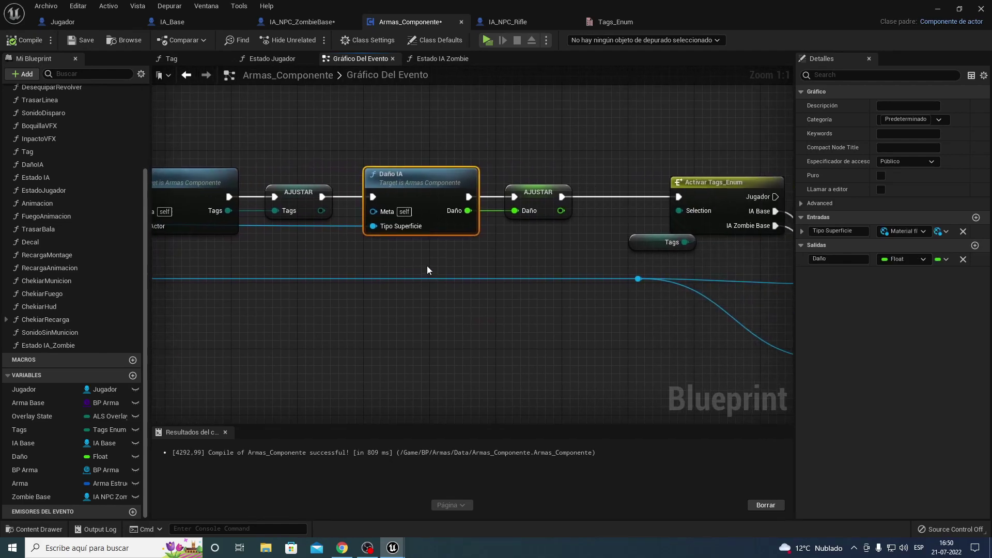
{"action": "double_click", "coordinate": [426, 209]}
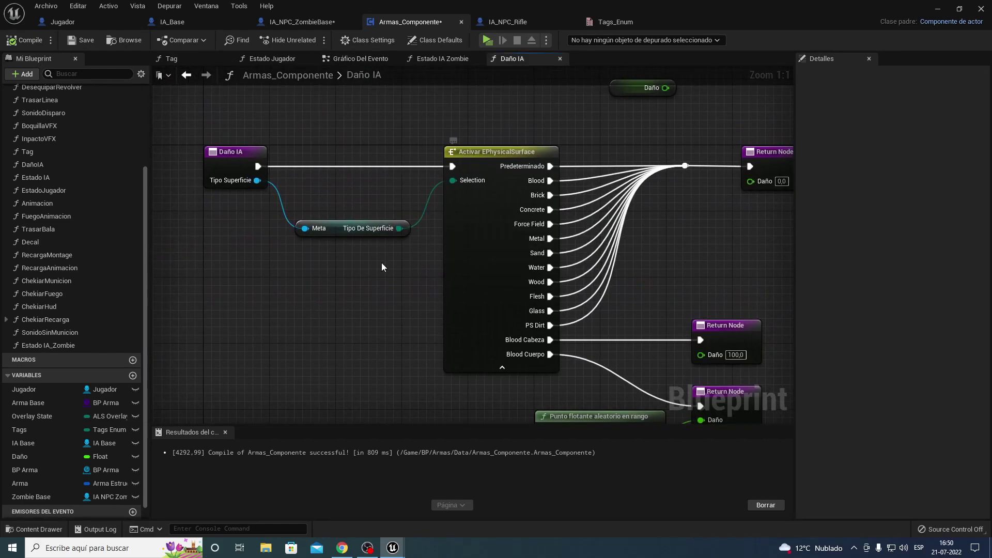
{"action": "right_click_drag", "start_coordinate": [406, 241], "coordinate": [394, 253]}
{"action": "right_click_drag", "start_coordinate": [418, 200], "coordinate": [281, 124]}
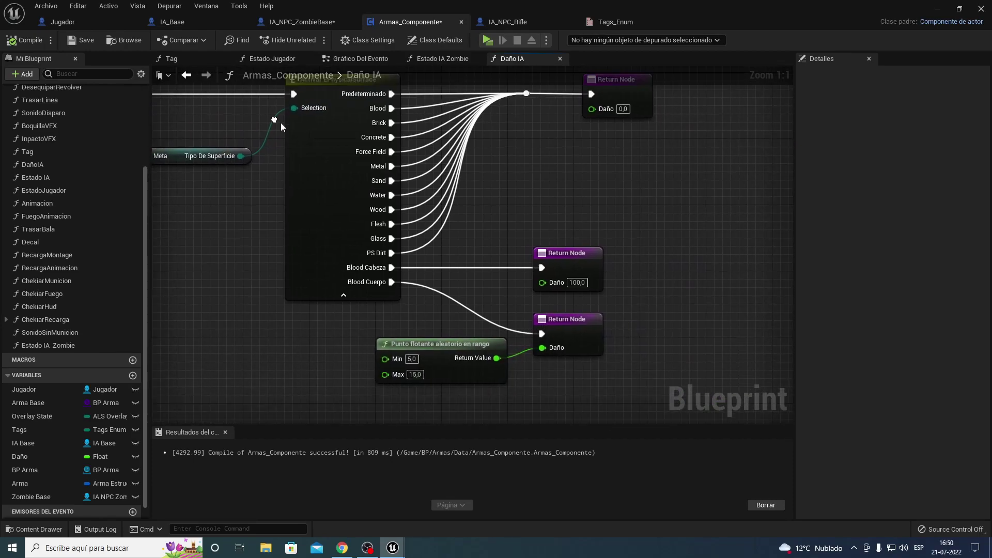
{"action": "right_click_drag", "start_coordinate": [406, 80], "coordinate": [398, 163]}
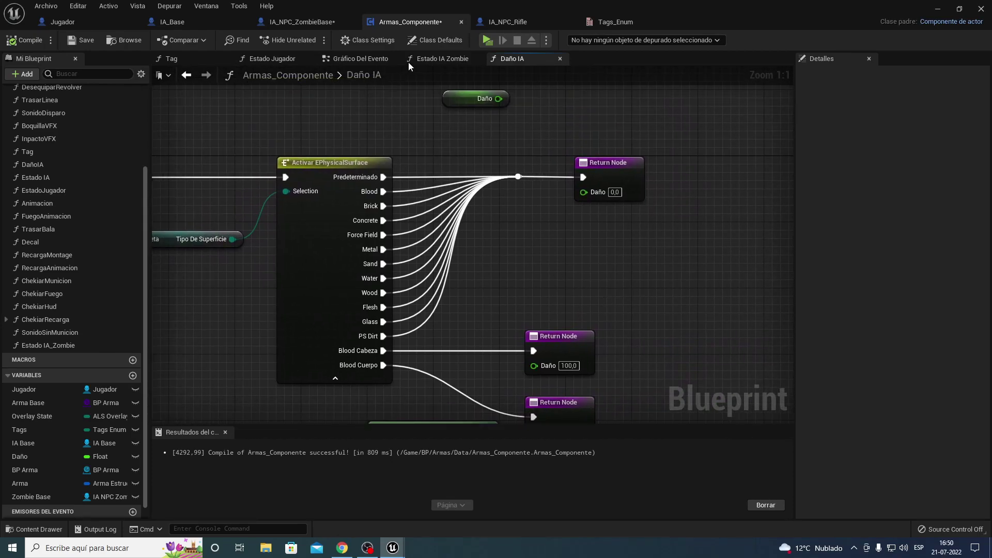
Glance at Estado IA Zombie, then select the Activar Tags_Enum and Tags nodes, keeping only Tags
{"action": "left_click", "coordinate": [431, 58]}
{"action": "right_click_drag", "start_coordinate": [470, 211], "coordinate": [434, 194]}
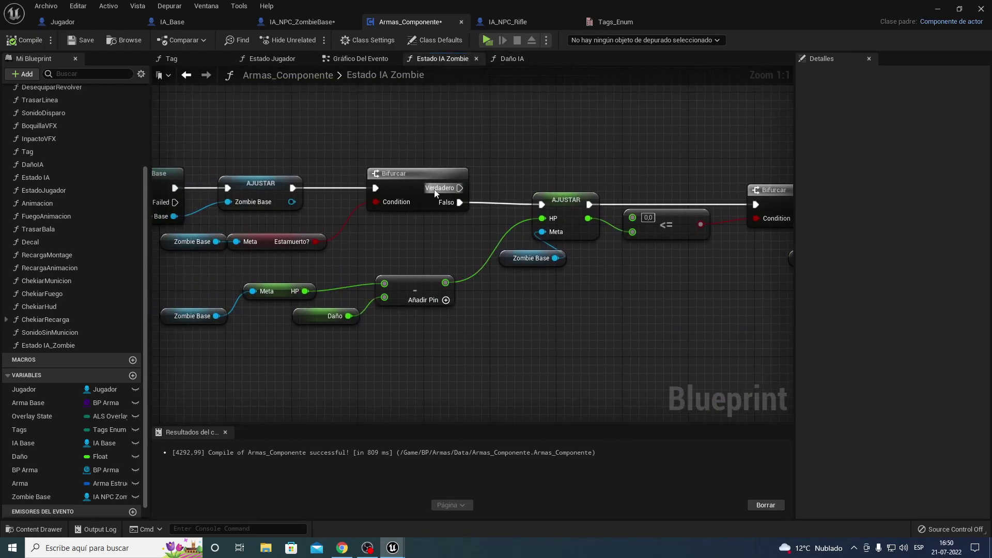
{"action": "left_click", "coordinate": [352, 59]}
{"action": "left_click", "coordinate": [423, 204]}
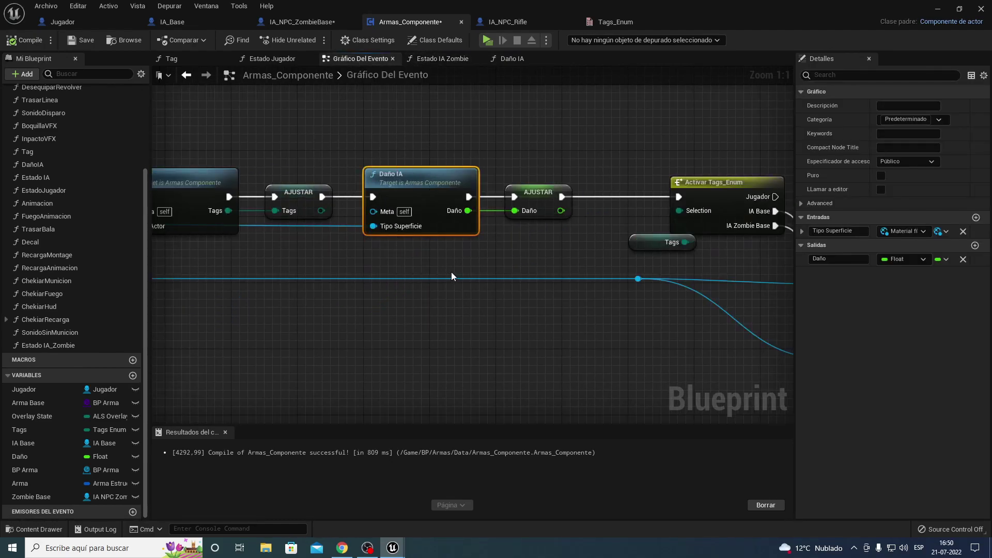
{"action": "right_click_drag", "start_coordinate": [451, 271], "coordinate": [287, 292]}
{"action": "left_click_drag", "start_coordinate": [377, 153], "coordinate": [405, 266]}
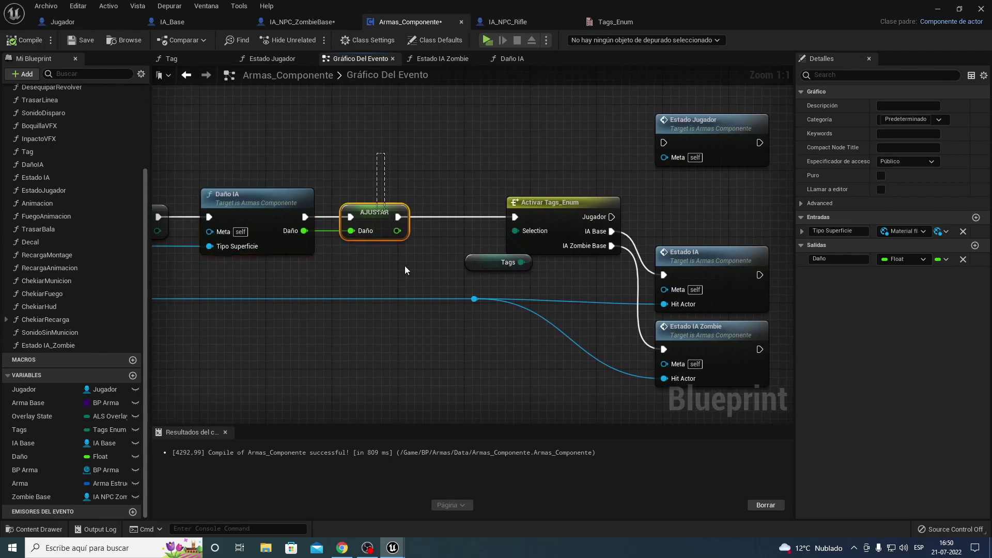
{"action": "right_click_drag", "start_coordinate": [405, 265], "coordinate": [249, 244]}
{"action": "mouse_move", "coordinate": [332, 137]}
{"action": "left_mouse_down"}
{"action": "mouse_move", "coordinate": [479, 281]}
{"action": "mouse_move", "coordinate": [464, 258]}
{"action": "left_mouse_up"}
{"action": "left_click", "coordinate": [370, 242]}
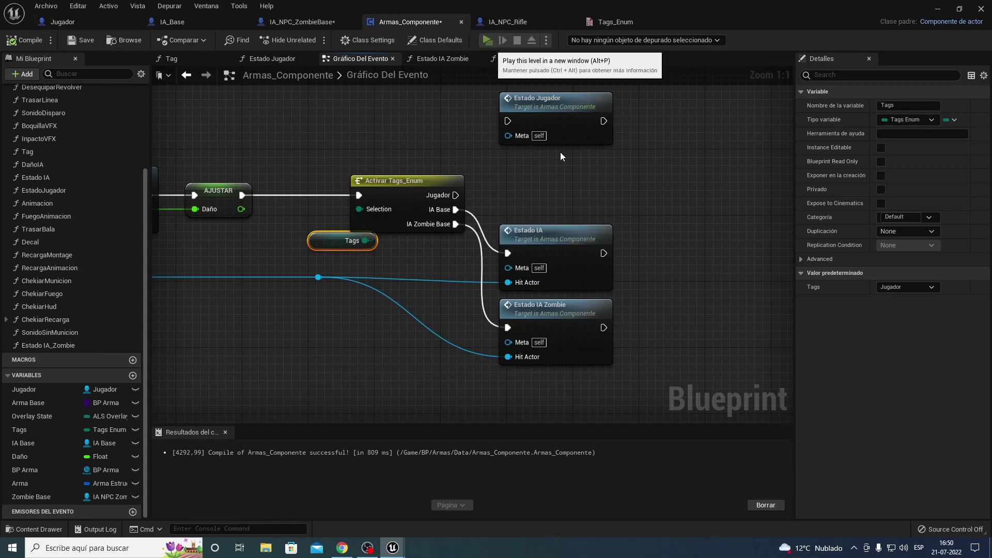
Play-test the level, shooting the red enemy figure until it falls
{"action": "key", "text": "alt+p"}
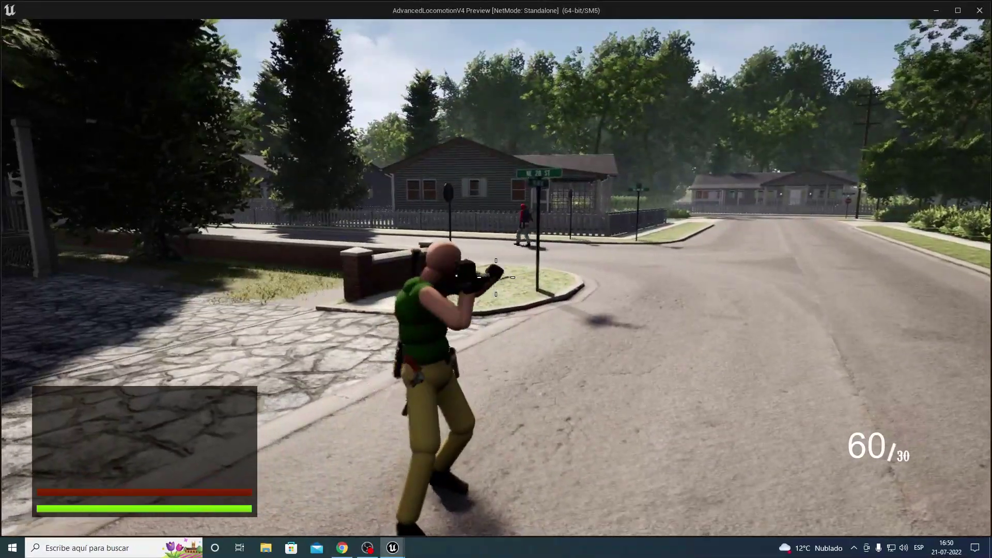
{"action": "key", "text": "w"}
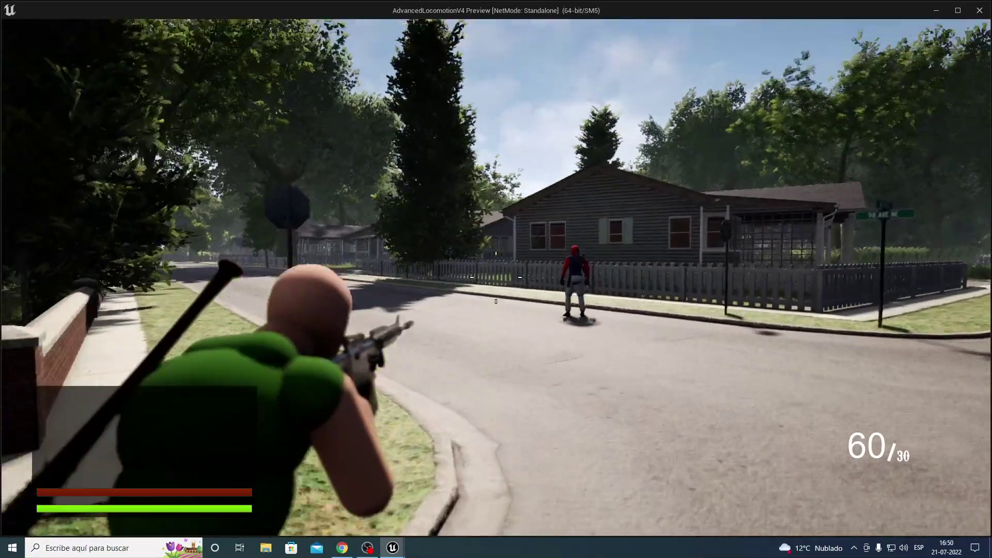
{"action": "left_click_drag", "start_coordinate": [495, 277], "coordinate": [495, 277]}
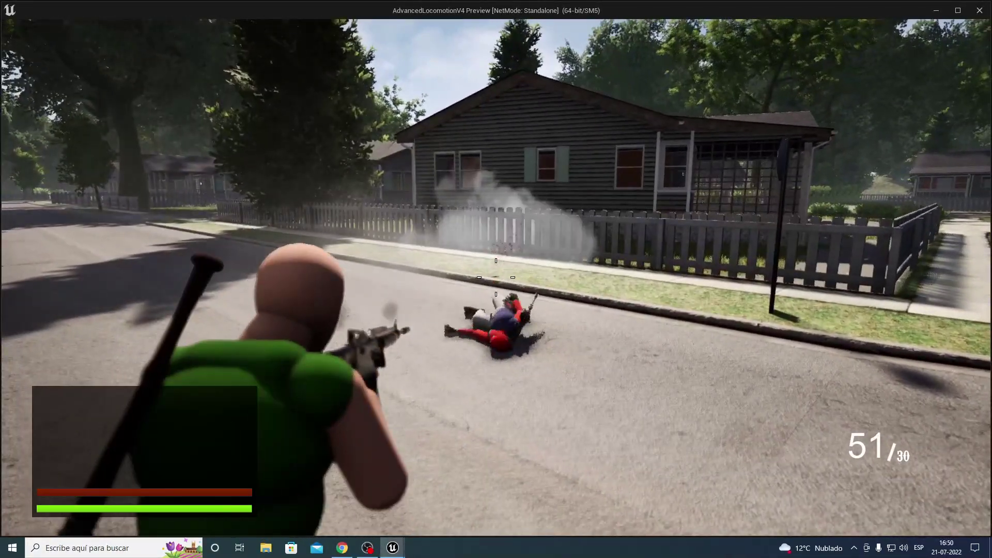
{"action": "key", "text": "s"}
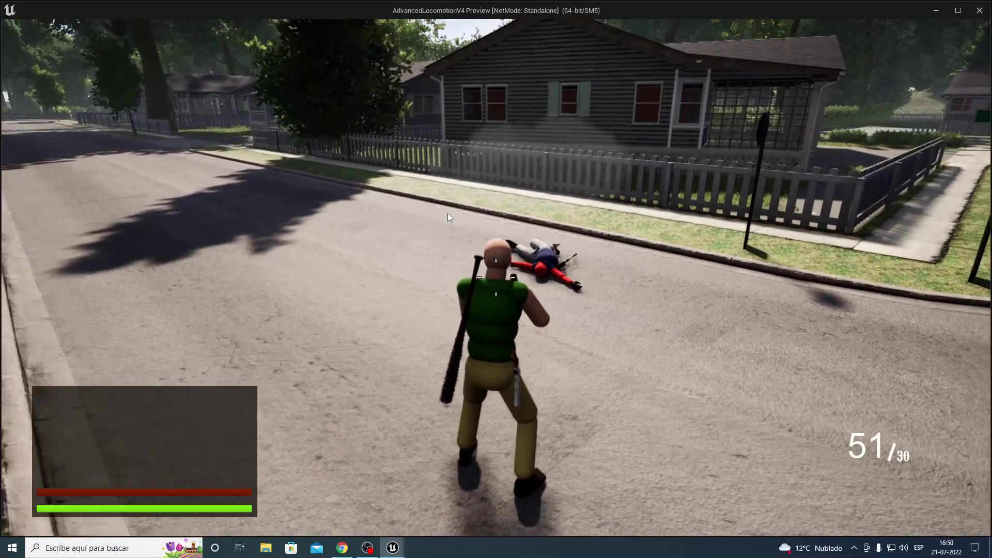
{"action": "key", "text": "Escape"}
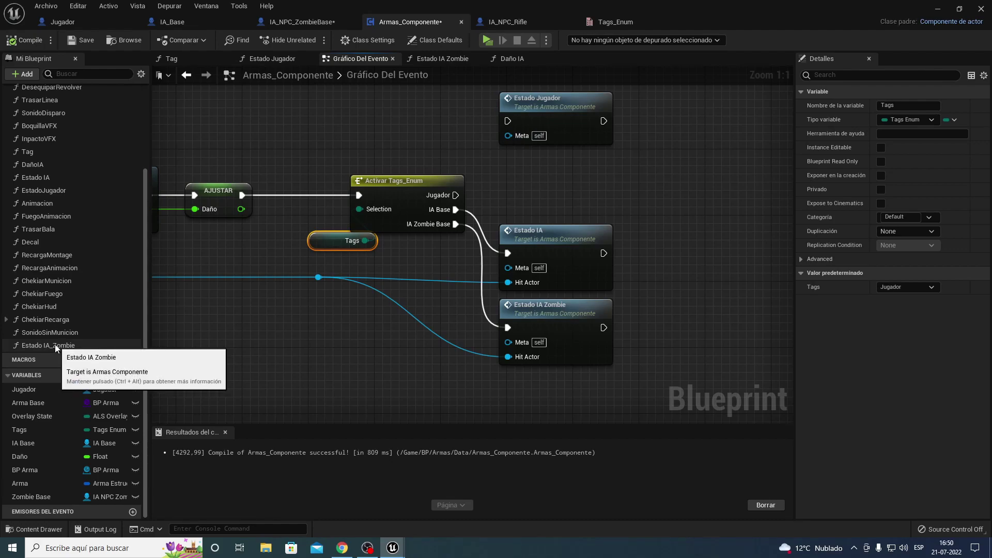
Play-test again, aiming the rifle and firing at the green zombie dummy
{"action": "left_click", "coordinate": [172, 97]}
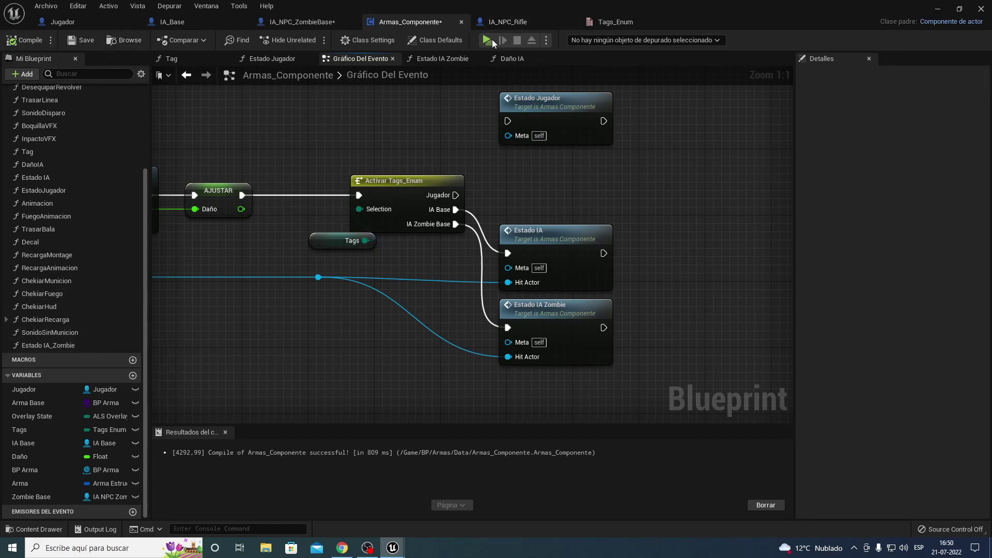
{"action": "key", "text": "alt+p"}
{"action": "key", "text": "w"}
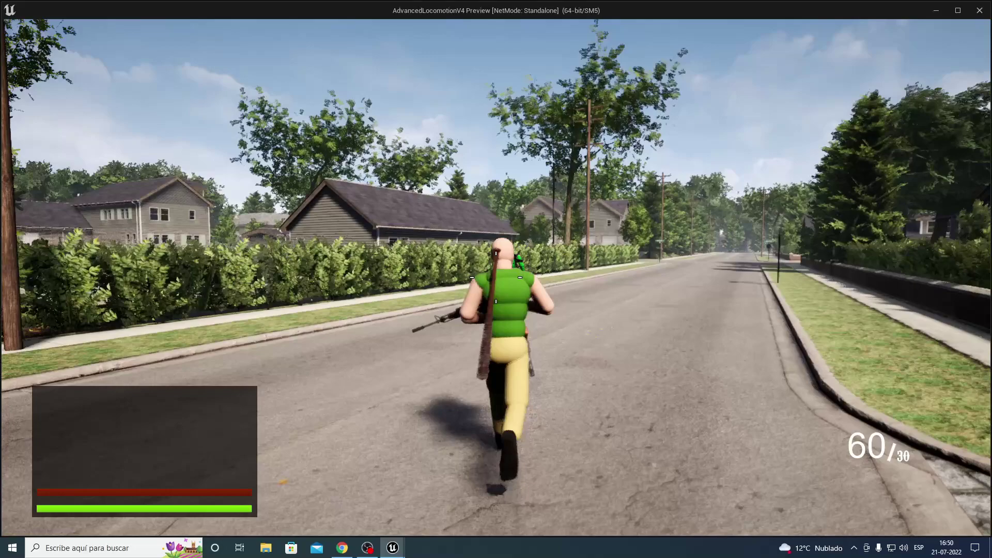
{"action": "right_click", "coordinate": [496, 279]}
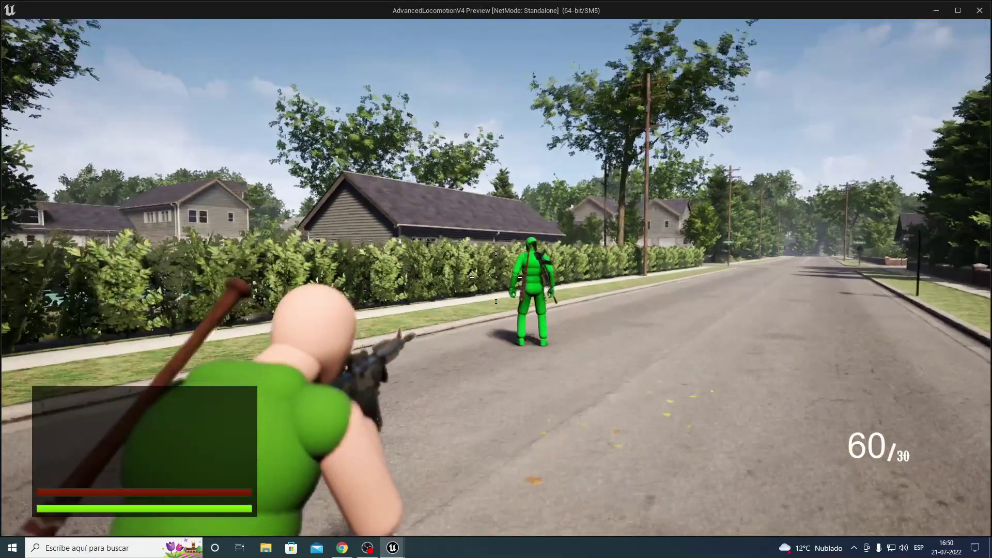
{"action": "left_click", "coordinate": [496, 279]}
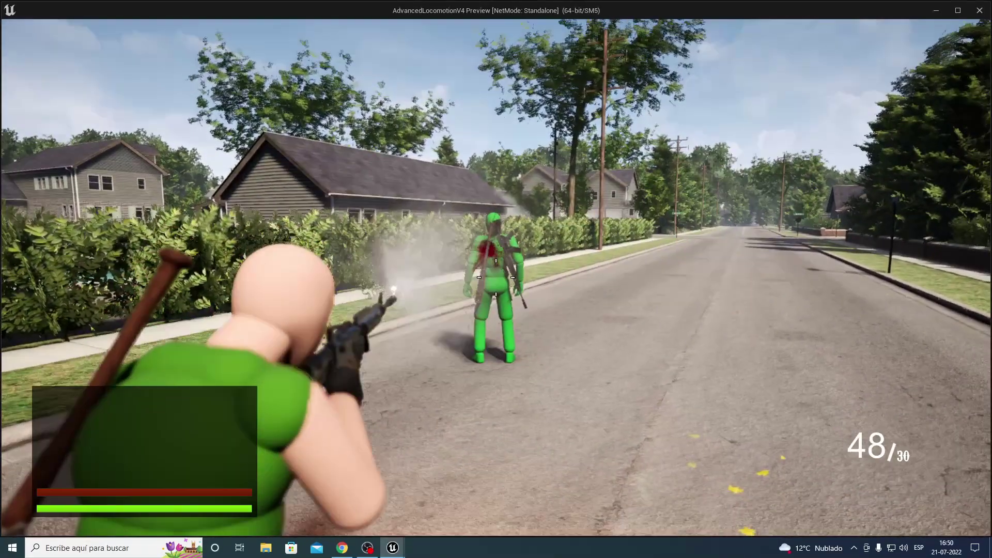
{"action": "key", "text": "Escape"}
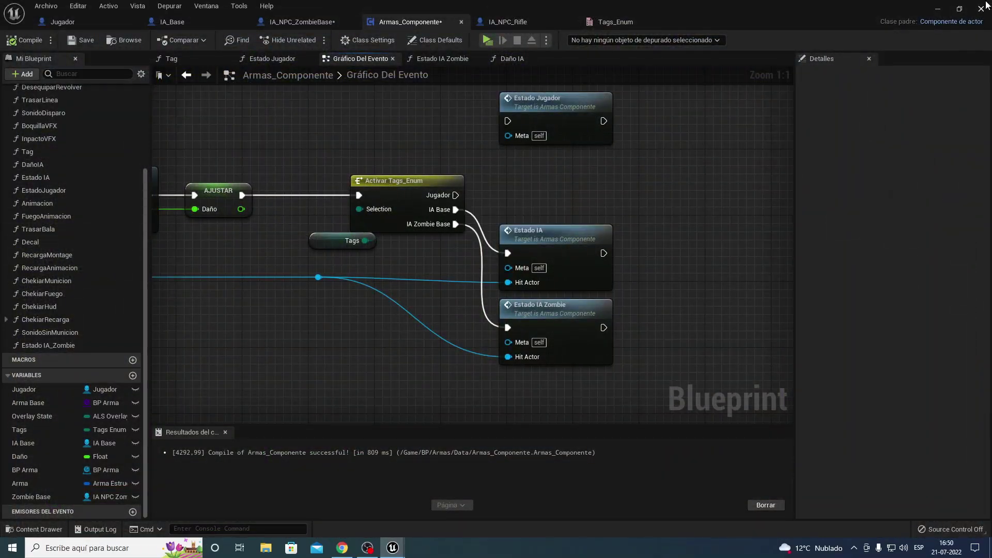
Minimize the Blueprint editor, select NPC_Enemigo1 in the level, and search assets for 'NPC_enemi'
{"action": "left_click", "coordinate": [939, 10]}
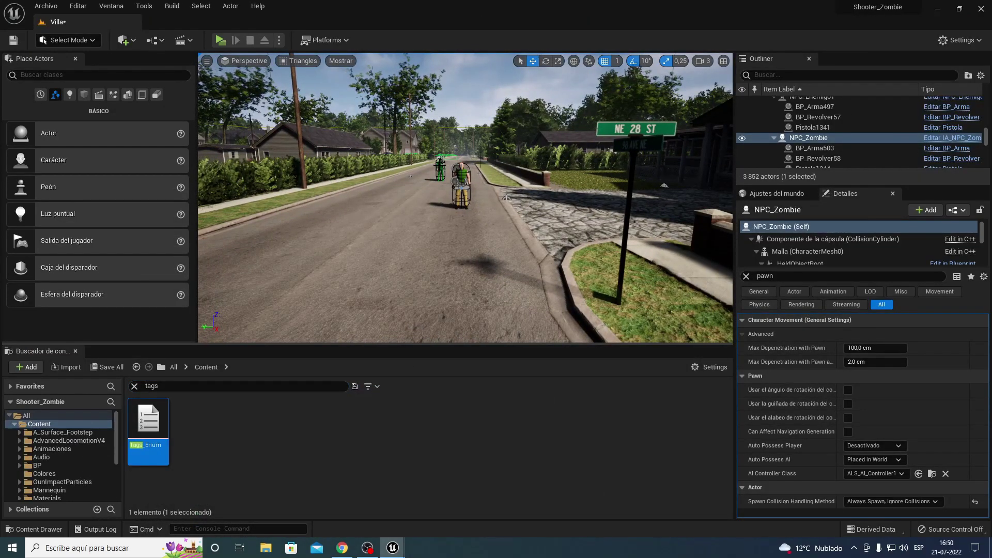
{"action": "left_click", "coordinate": [440, 170]}
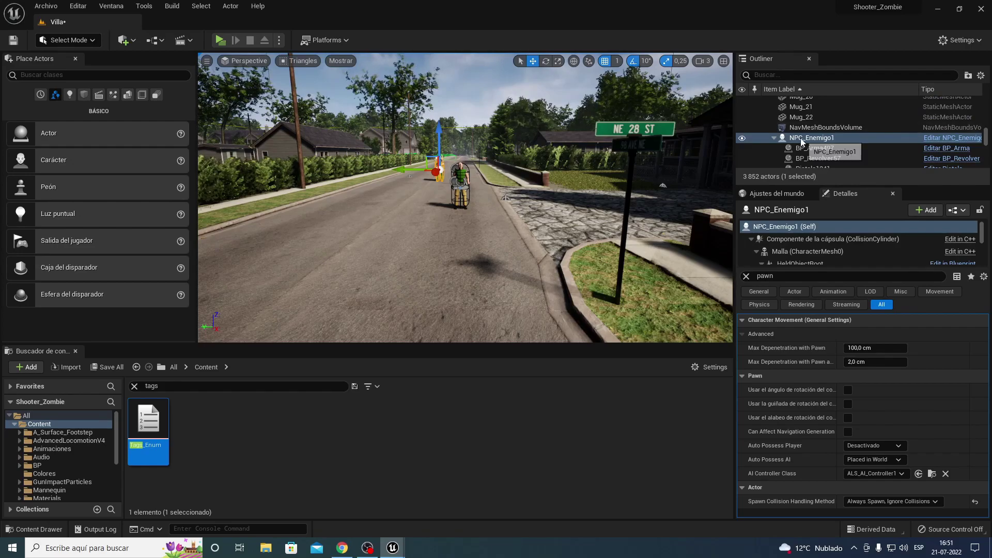
{"action": "left_click", "coordinate": [358, 426]}
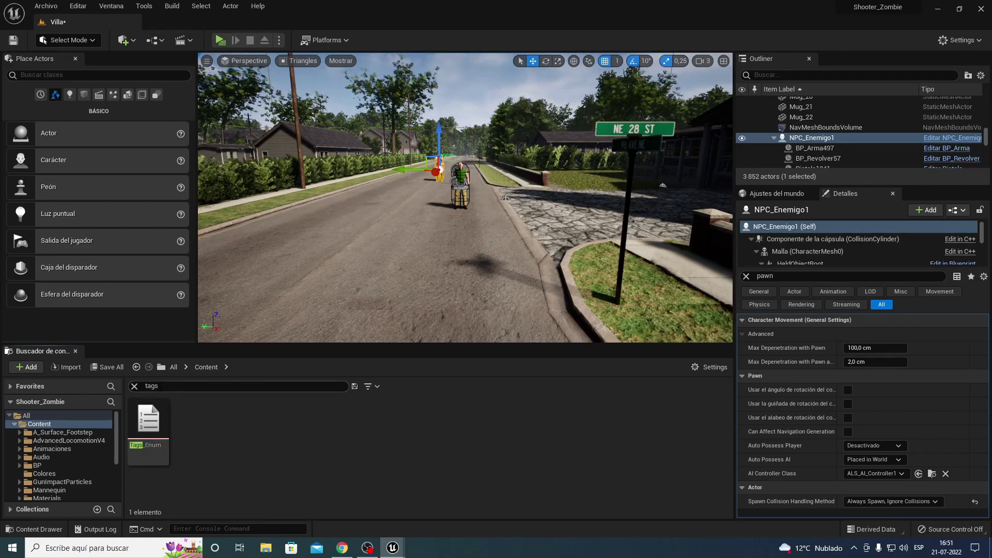
{"action": "key", "text": "BackSpace"}
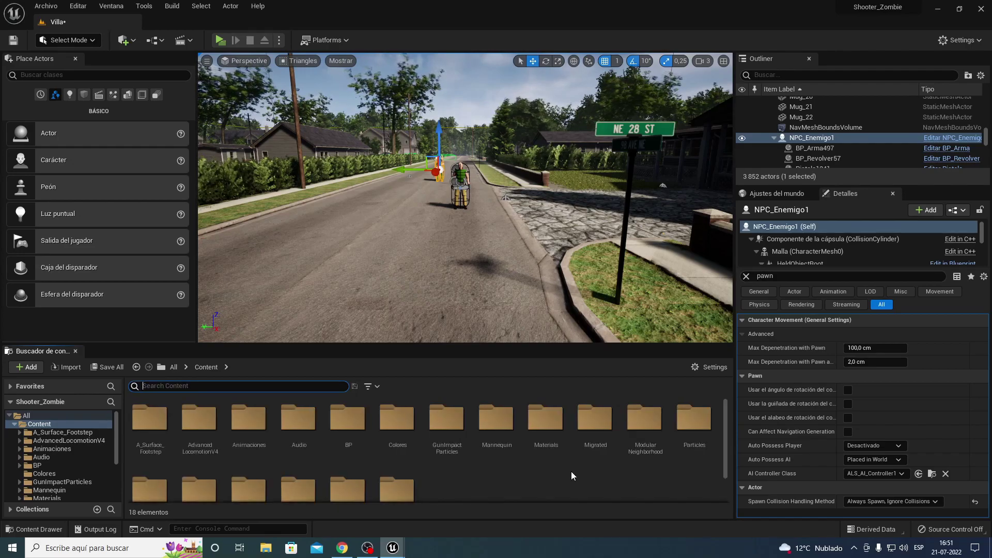
{"action": "type", "text": "NPC"}
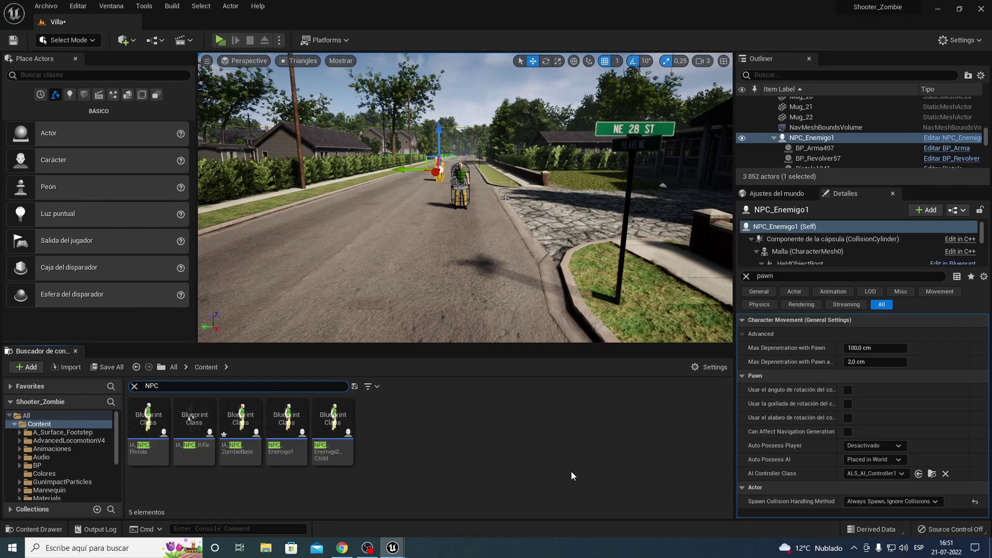
{"action": "type", "text": "_enemi"}
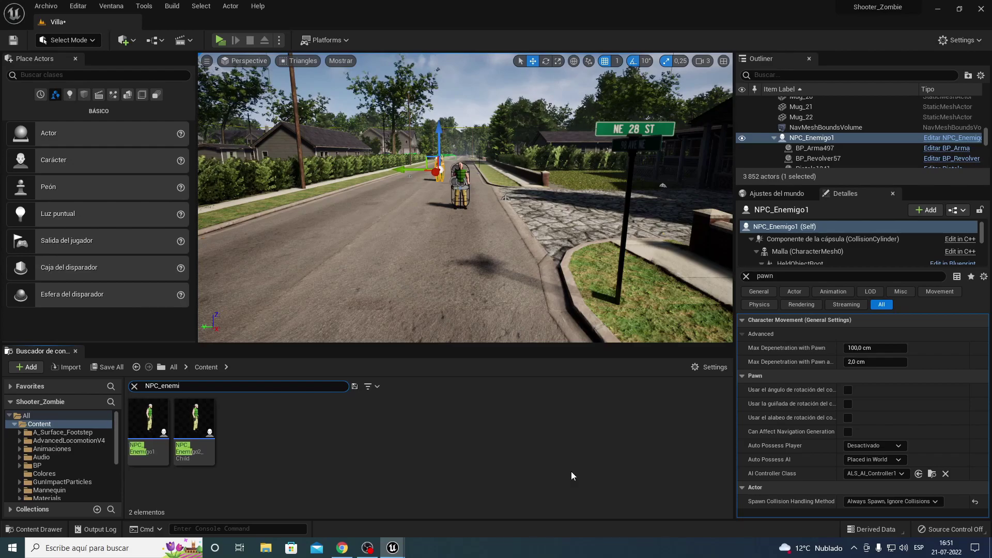
Open the NPC_Enemigo1 blueprint, filter Details to tags, check its IA_Base tag, then minimize
{"action": "double_click", "coordinate": [149, 421]}
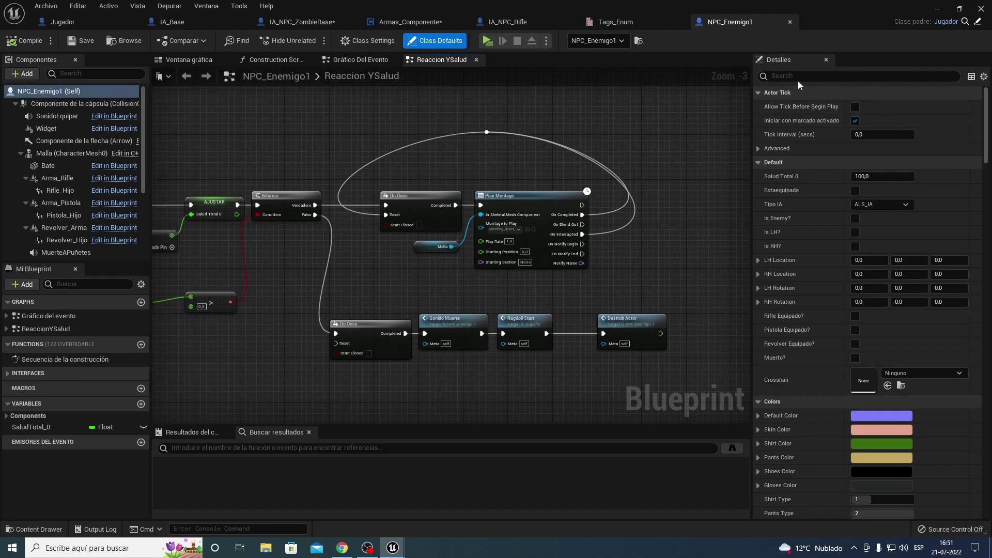
{"action": "type", "text": "tags"}
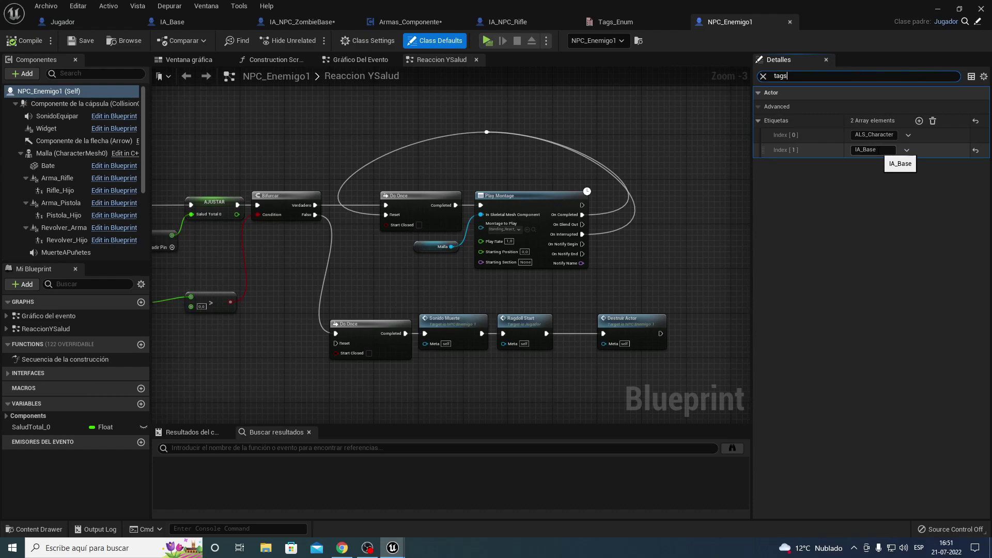
{"action": "left_click", "coordinate": [893, 149]}
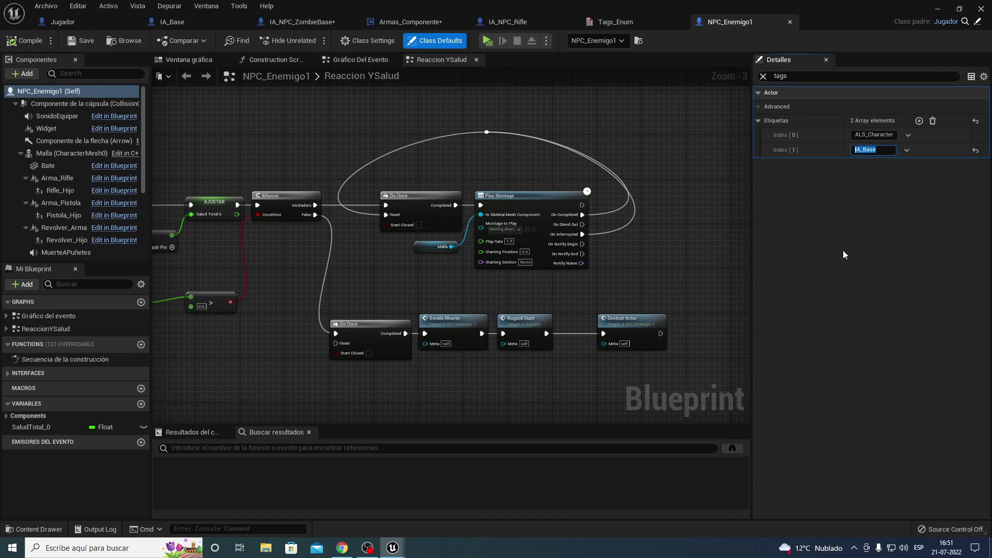
{"action": "left_click", "coordinate": [937, 10]}
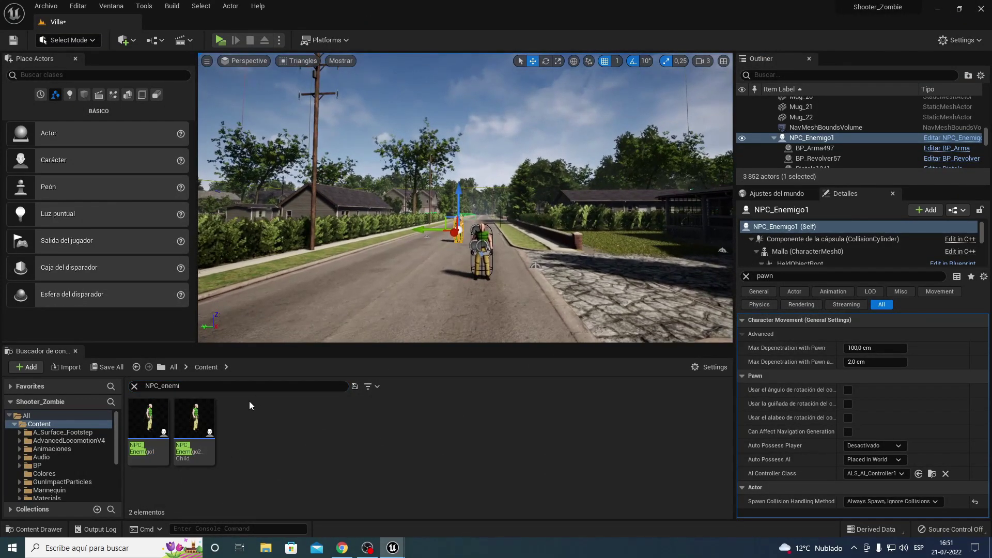
Rename the NPC_Enemigo1 asset in the Content Browser to NPC_Enemigo_Golpes
{"action": "right_click", "coordinate": [158, 434]}
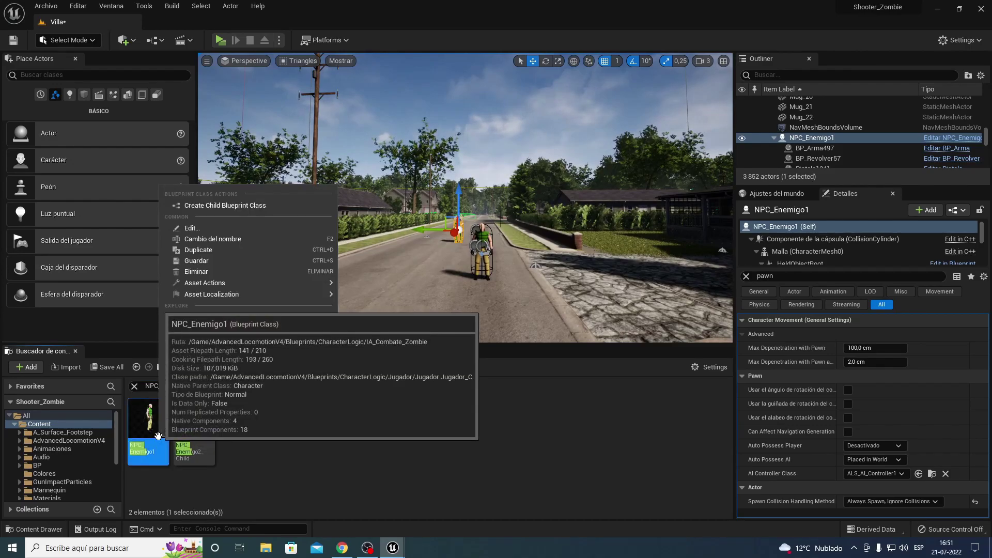
{"action": "left_click", "coordinate": [252, 239]}
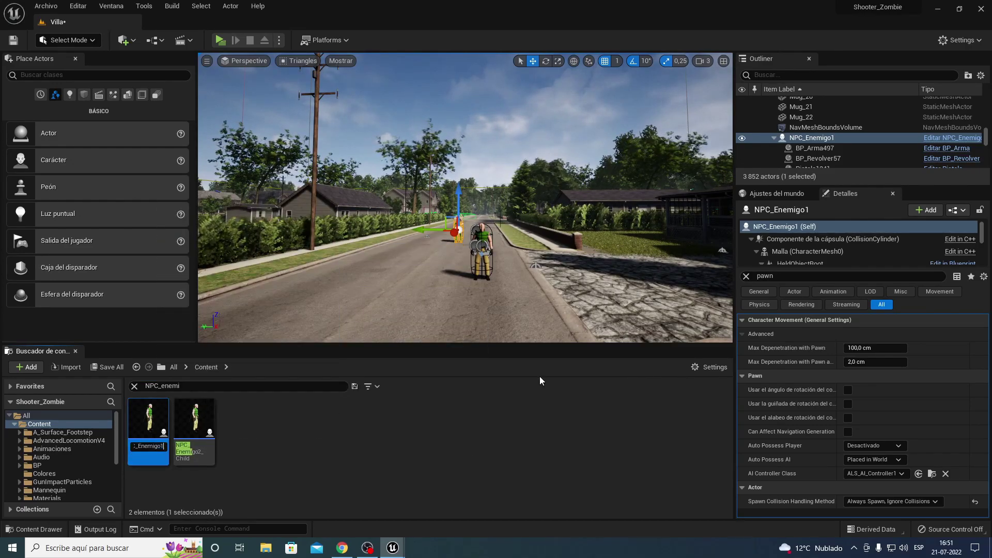
{"action": "key", "text": "End"}
{"action": "key", "text": "BackSpace"}
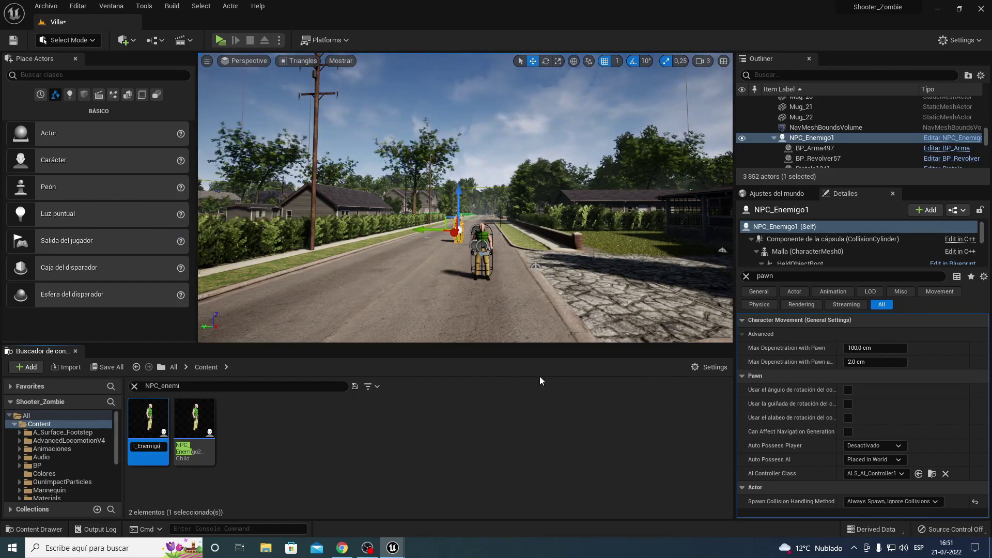
{"action": "type", "text": "go_Golpes"}
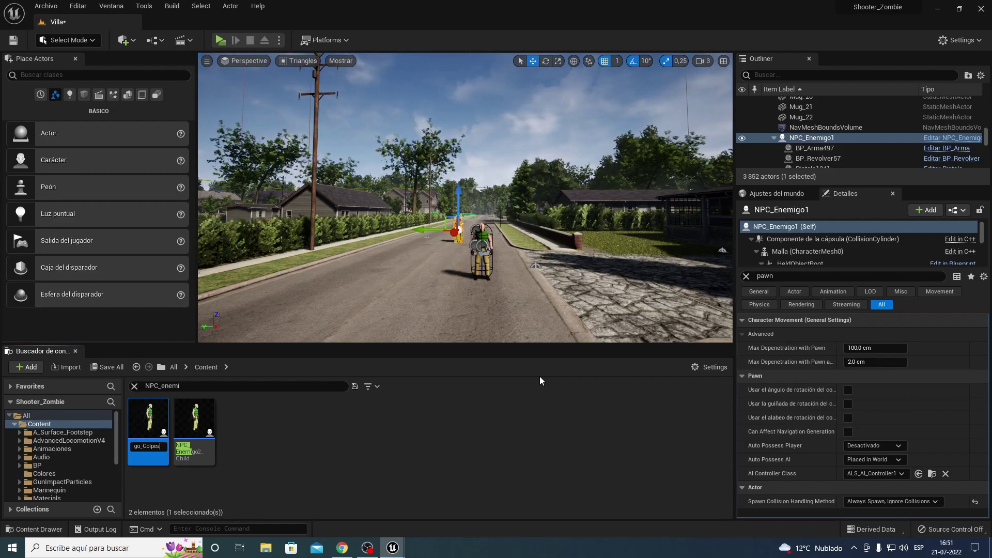
{"action": "key", "text": "Return"}
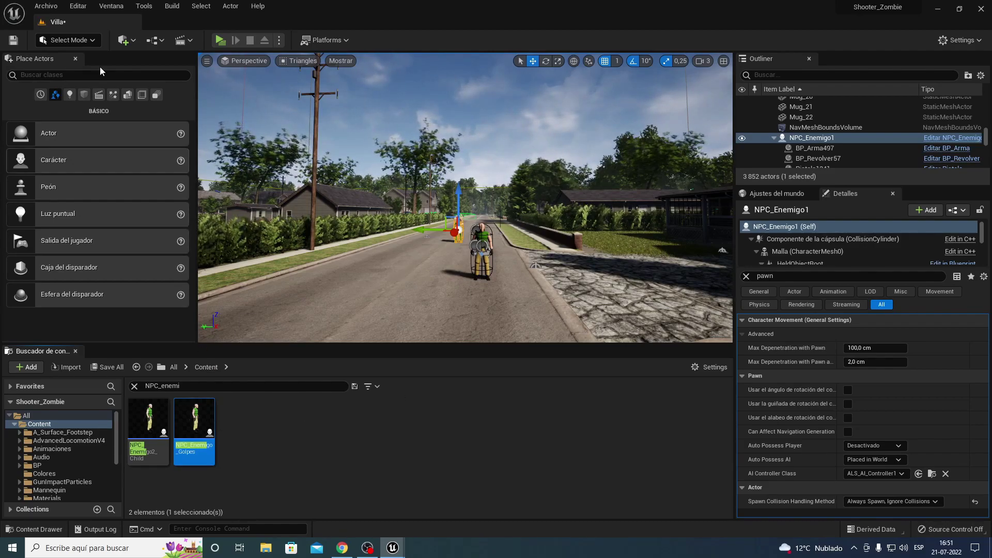
Open NPC_Enemigo_Golpes and erase the IA_Base text from its tag Index [1]
{"action": "double_click", "coordinate": [186, 443]}
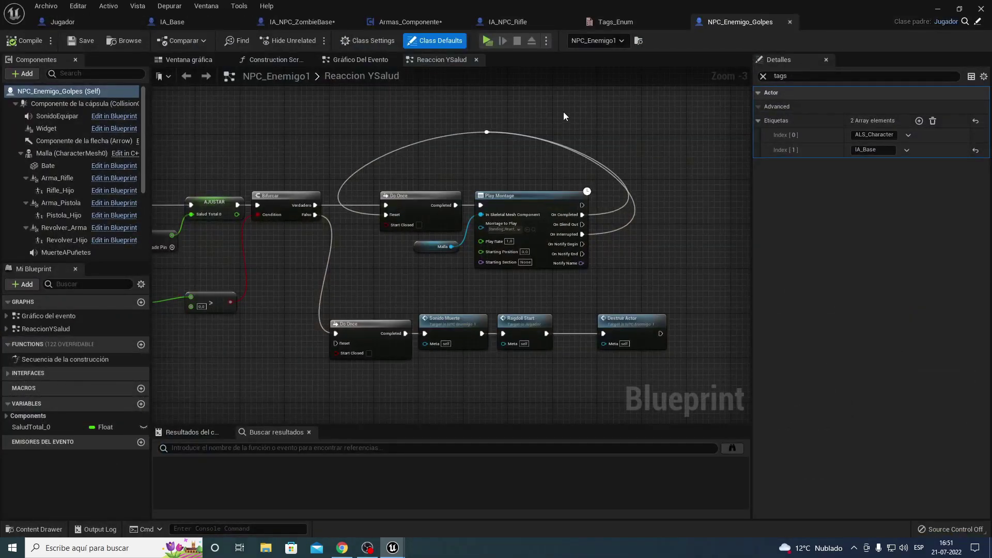
{"action": "left_click", "coordinate": [878, 149]}
{"action": "key", "text": "BackSpace"}
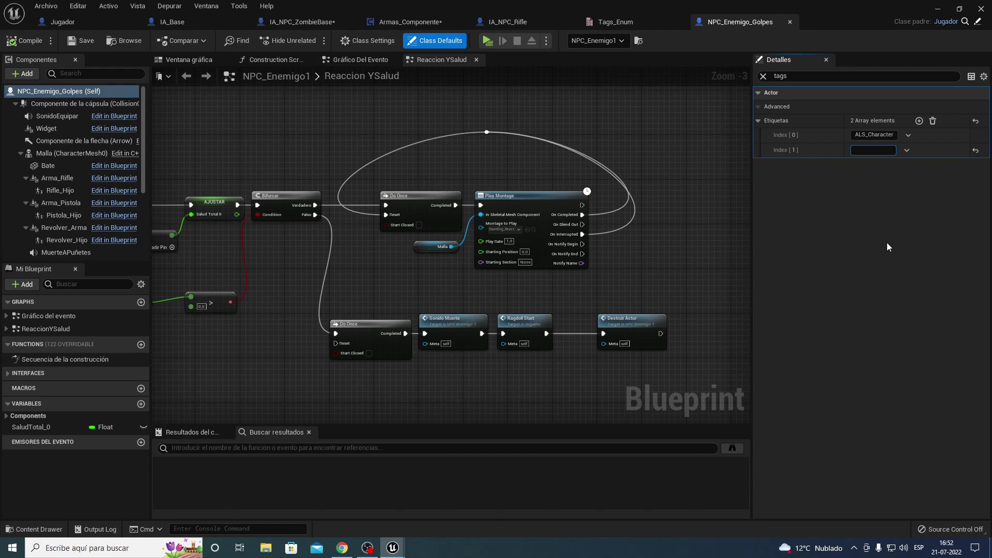
Add Enemigo_golpes as the second actor tag on NPC_Enemigo_Golpes and save the blueprint
{"action": "type", "text": "Enemigo_"}
{"action": "type", "text": "go"}
{"action": "type", "text": "lpes"}
{"action": "key", "text": "Return"}
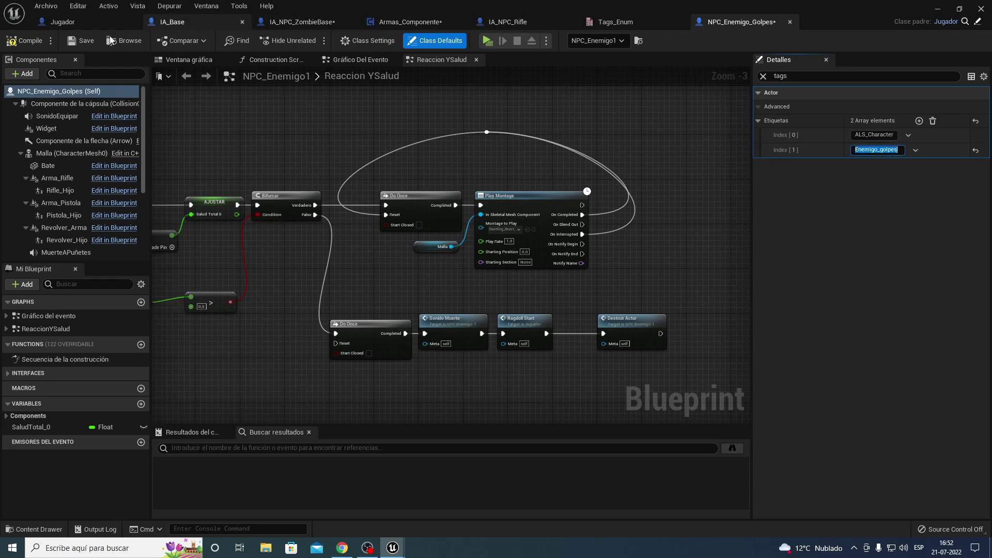
{"action": "left_click", "coordinate": [73, 43]}
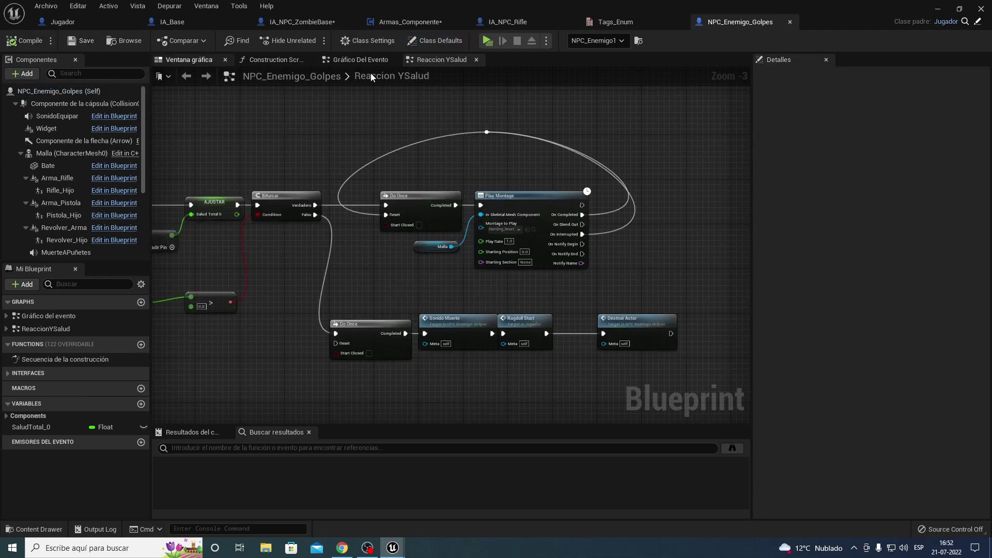
{"action": "left_click", "coordinate": [402, 26]}
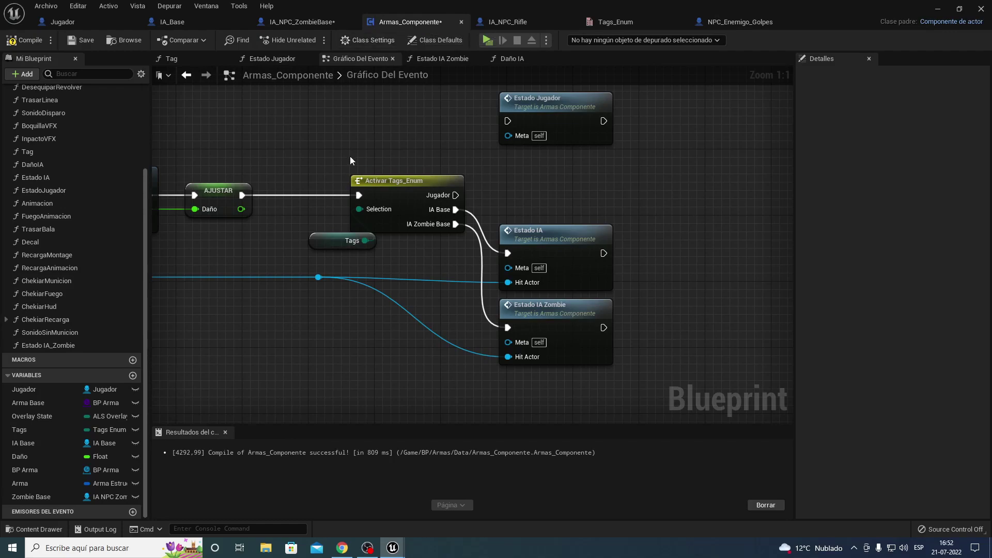
Open the Tag function graph from the IA custom event in Armas_Componente
{"action": "scroll", "coordinate": [459, 159], "scroll_direction": "down", "scroll_amount": 2}
{"action": "scroll", "coordinate": [440, 184], "scroll_direction": "down", "scroll_amount": 2}
{"action": "right_click_drag", "start_coordinate": [439, 184], "coordinate": [592, 200]}
{"action": "scroll", "coordinate": [373, 205], "scroll_direction": "up", "scroll_amount": 4}
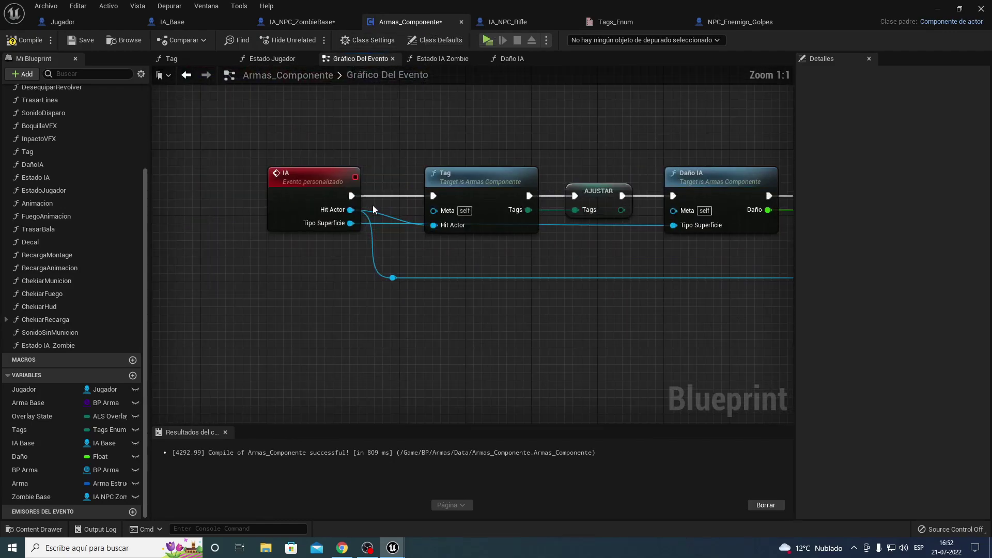
{"action": "left_click", "coordinate": [313, 190]}
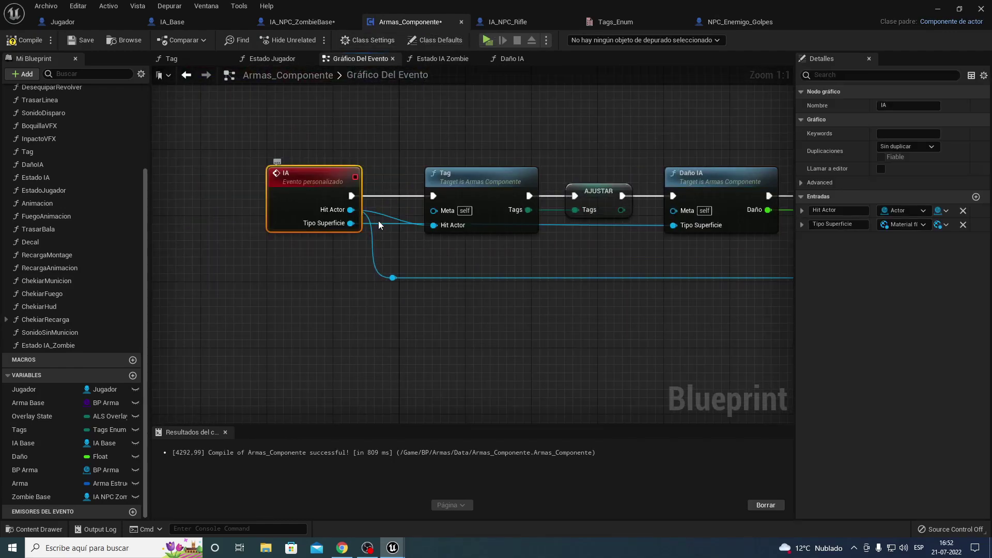
{"action": "double_click", "coordinate": [455, 189]}
{"action": "scroll", "coordinate": [420, 261], "scroll_direction": "up", "scroll_amount": 4}
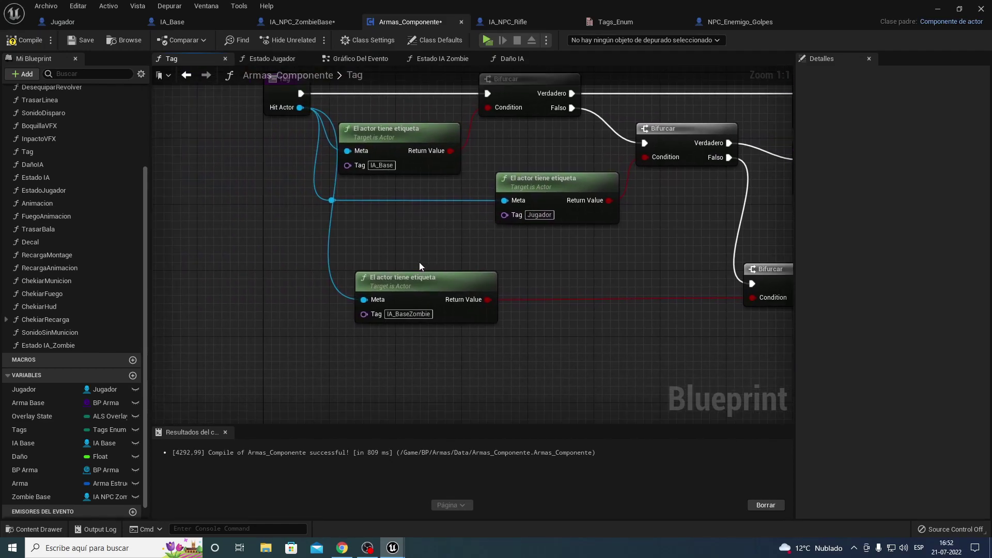
Duplicate the zombie tag check and branch, chaining the copy off Falso with Hit Actor as target
{"action": "left_click_drag", "start_coordinate": [425, 260], "coordinate": [452, 320]}
{"action": "right_click_drag", "start_coordinate": [547, 339], "coordinate": [406, 296]}
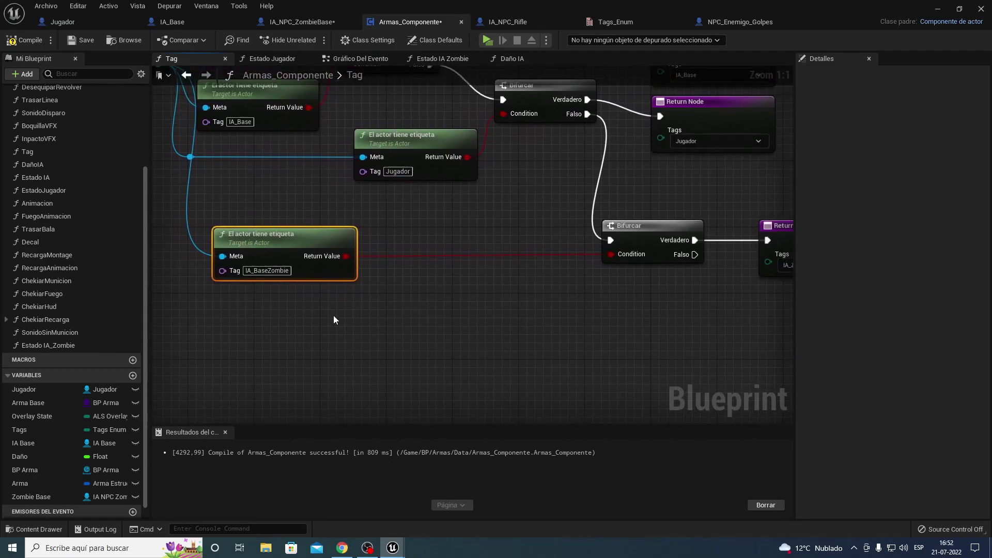
{"action": "left_click", "coordinate": [637, 234], "text": "ctrl"}
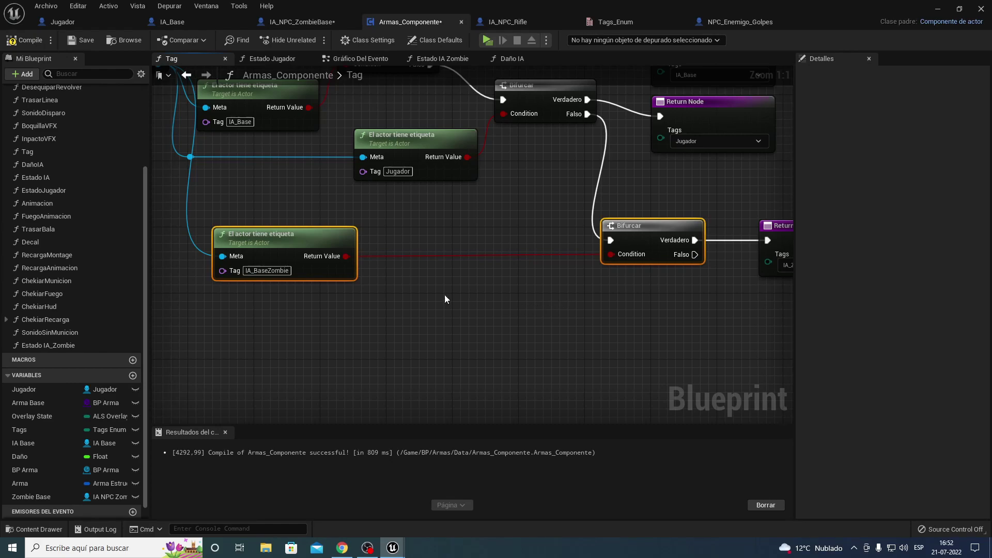
{"action": "key", "text": "ctrl+d"}
{"action": "left_click_drag", "start_coordinate": [677, 313], "coordinate": [644, 313]}
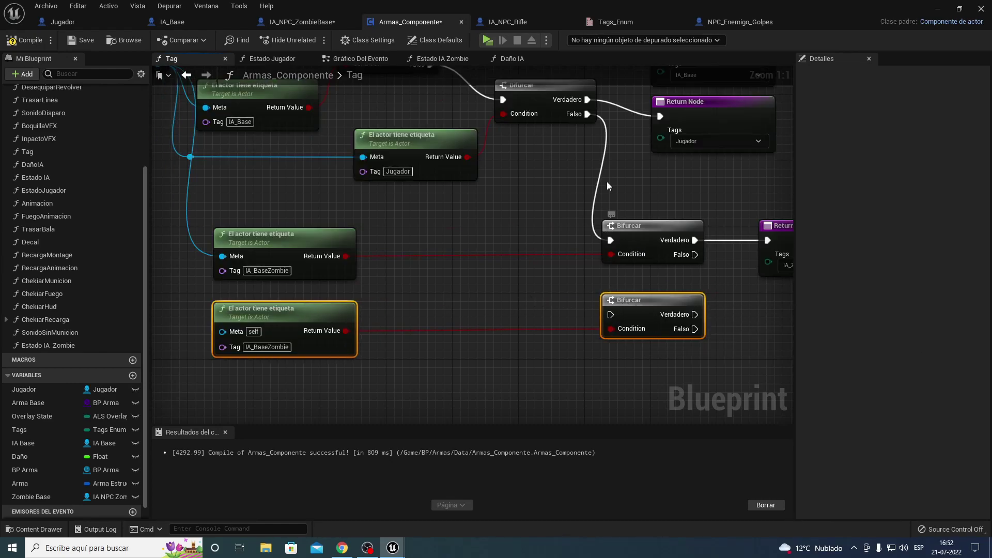
{"action": "mouse_move", "coordinate": [695, 254]}
{"action": "left_mouse_down"}
{"action": "mouse_move", "coordinate": [610, 314]}
{"action": "mouse_move", "coordinate": [732, 302]}
{"action": "left_mouse_up"}
{"action": "right_click_drag", "start_coordinate": [732, 303], "coordinate": [547, 243]}
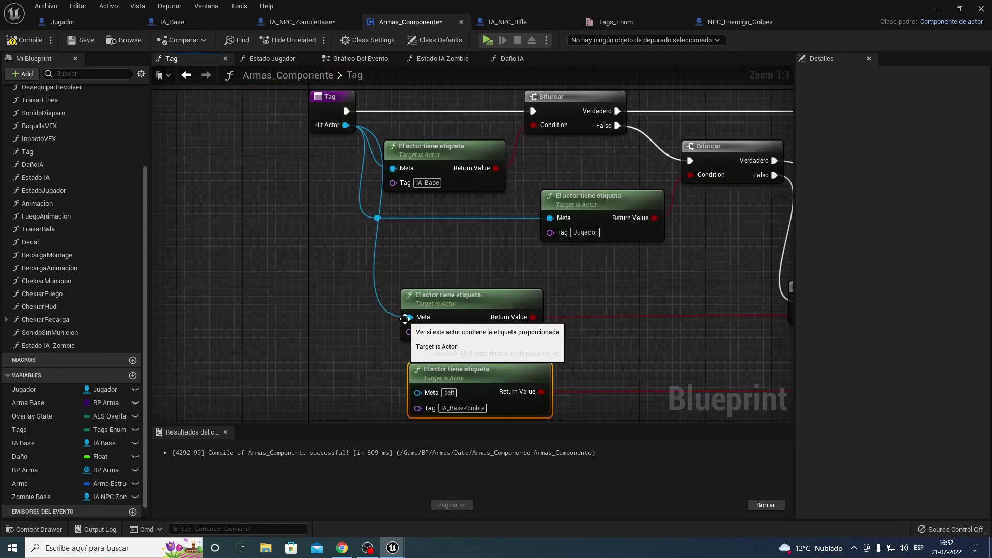
{"action": "mouse_move", "coordinate": [376, 219]}
{"action": "left_mouse_down"}
{"action": "mouse_move", "coordinate": [311, 261]}
{"action": "mouse_move", "coordinate": [250, 226]}
{"action": "mouse_move", "coordinate": [417, 392]}
{"action": "left_mouse_up"}
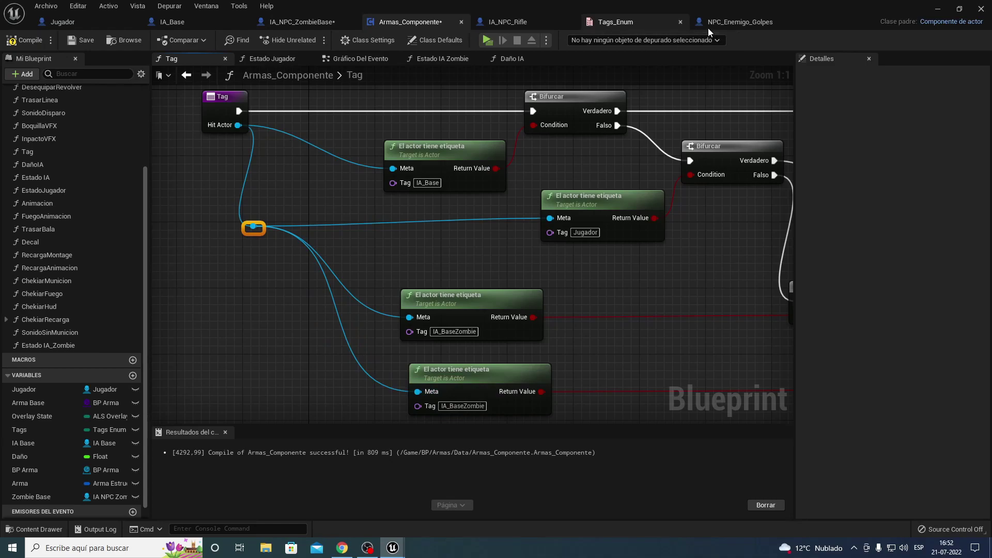
Set the new tag check's tag to Enemigo_golpes, compile, and return to the level editor
{"action": "left_click", "coordinate": [739, 21]}
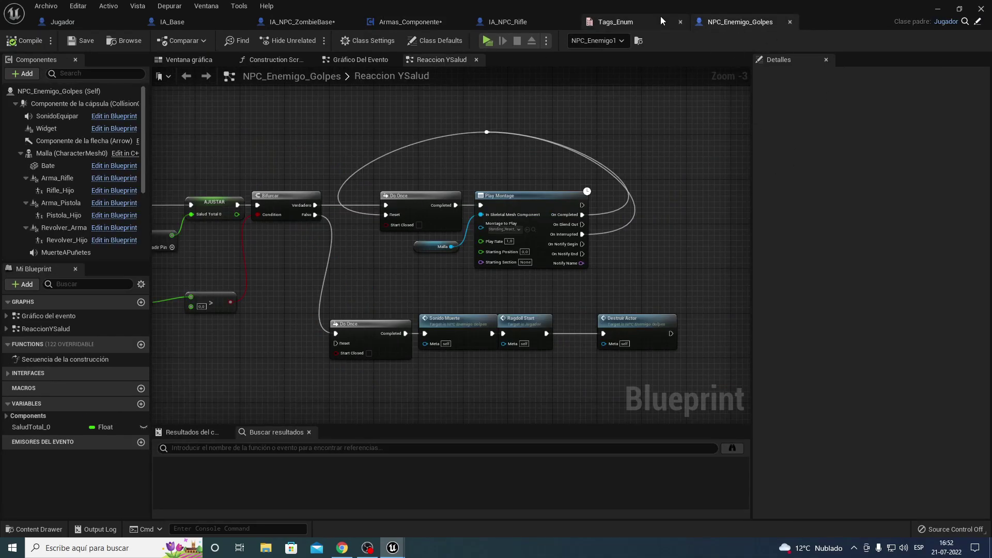
{"action": "left_click", "coordinate": [42, 91]}
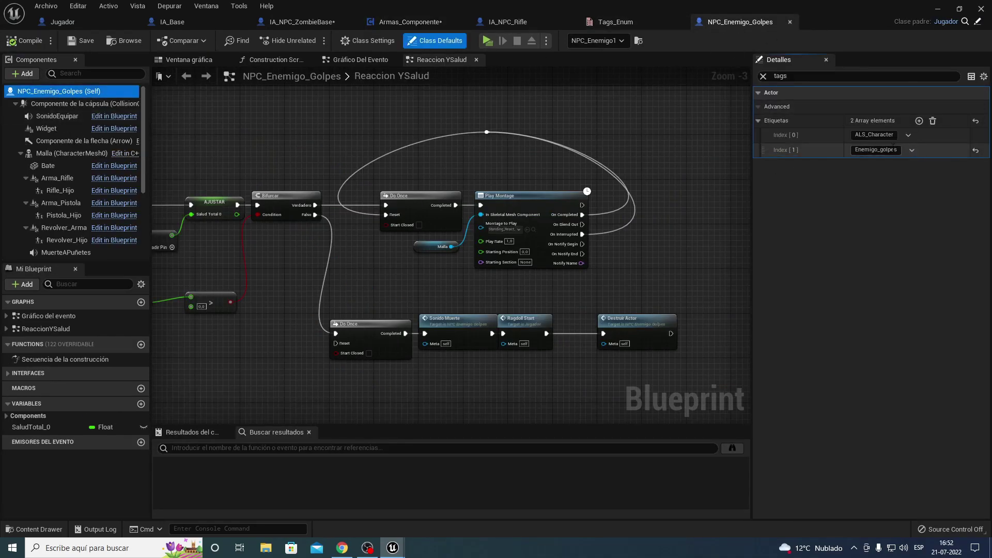
{"action": "left_click", "coordinate": [876, 150]}
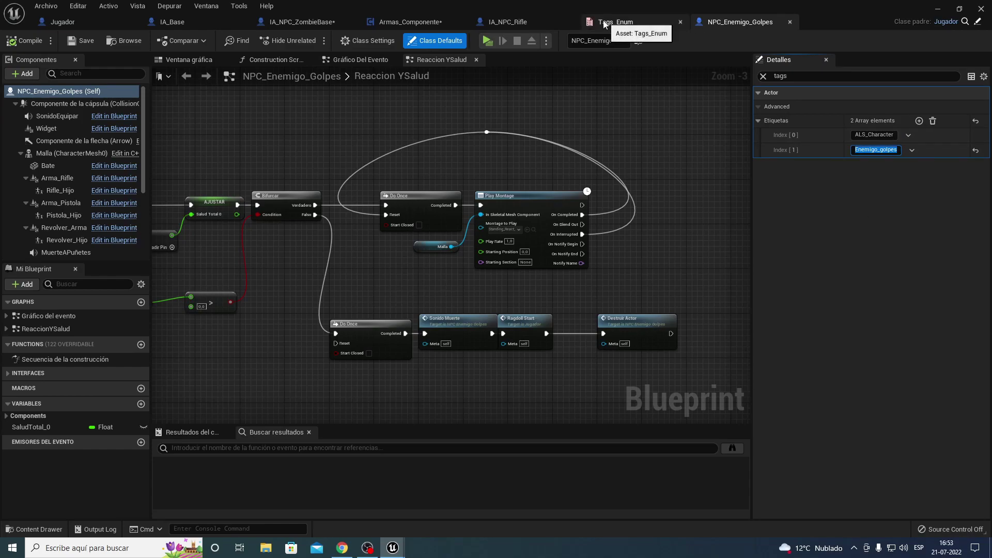
{"action": "left_click", "coordinate": [409, 22]}
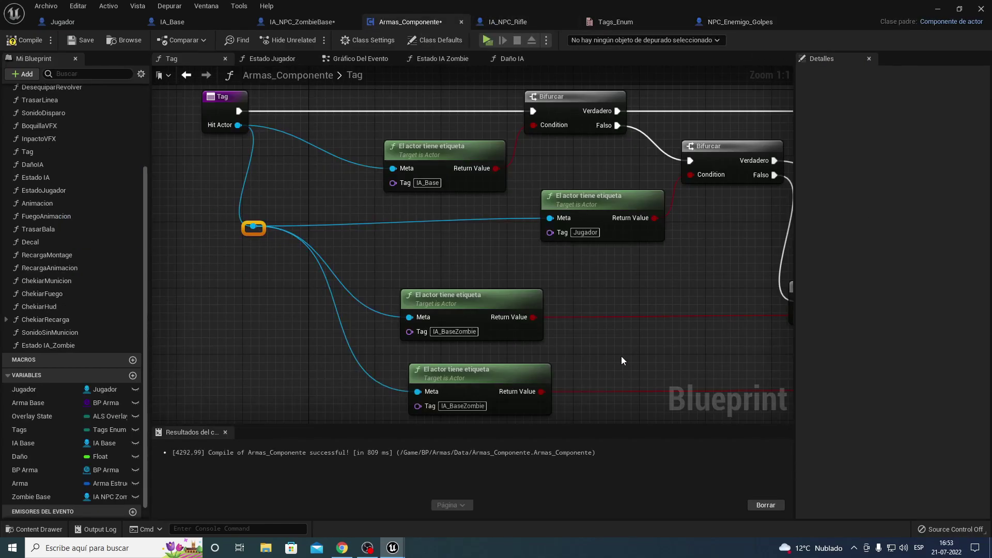
{"action": "left_click", "coordinate": [462, 405]}
{"action": "type", "text": "Enemigo_golpes"}
{"action": "key", "text": "Return"}
{"action": "right_click_drag", "start_coordinate": [660, 278], "coordinate": [398, 247]}
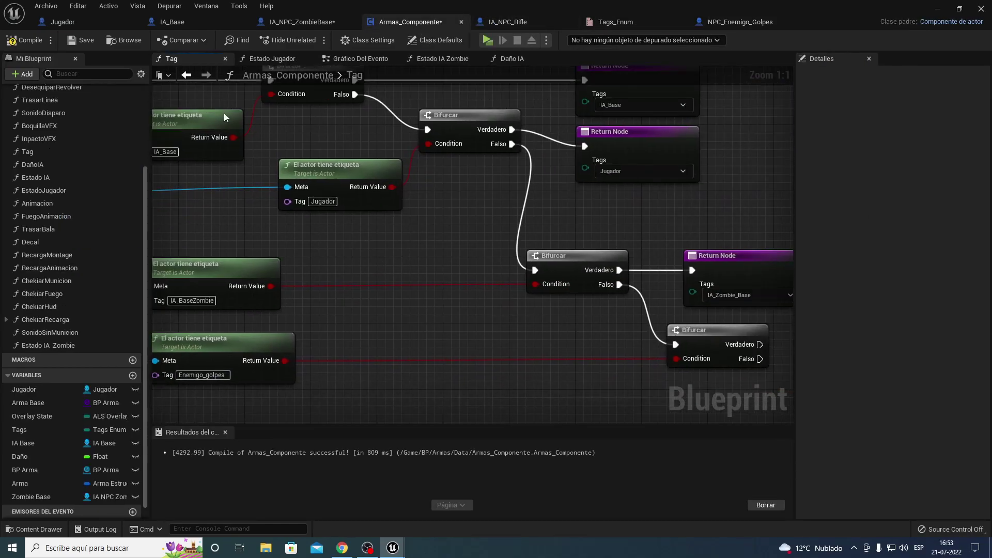
{"action": "left_click", "coordinate": [25, 40]}
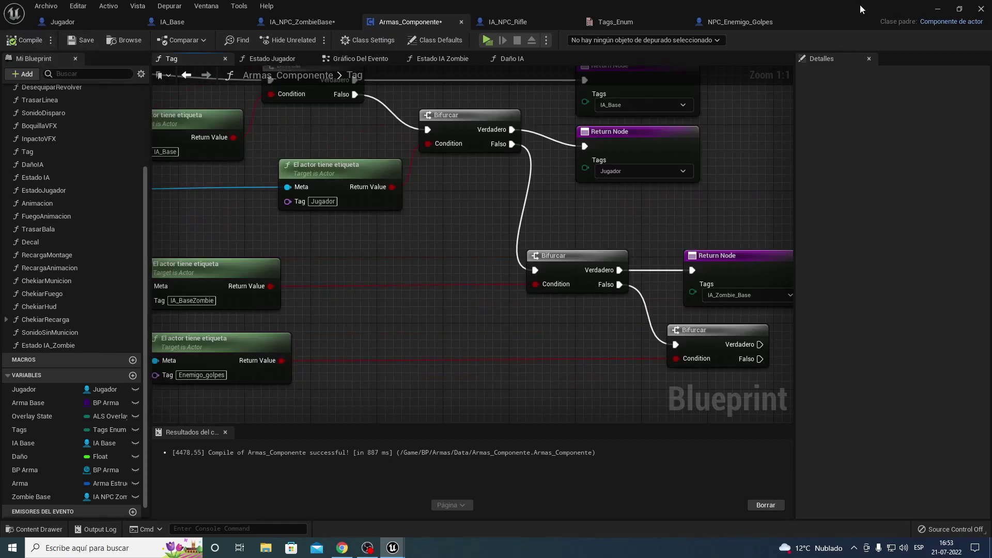
{"action": "left_click", "coordinate": [937, 9]}
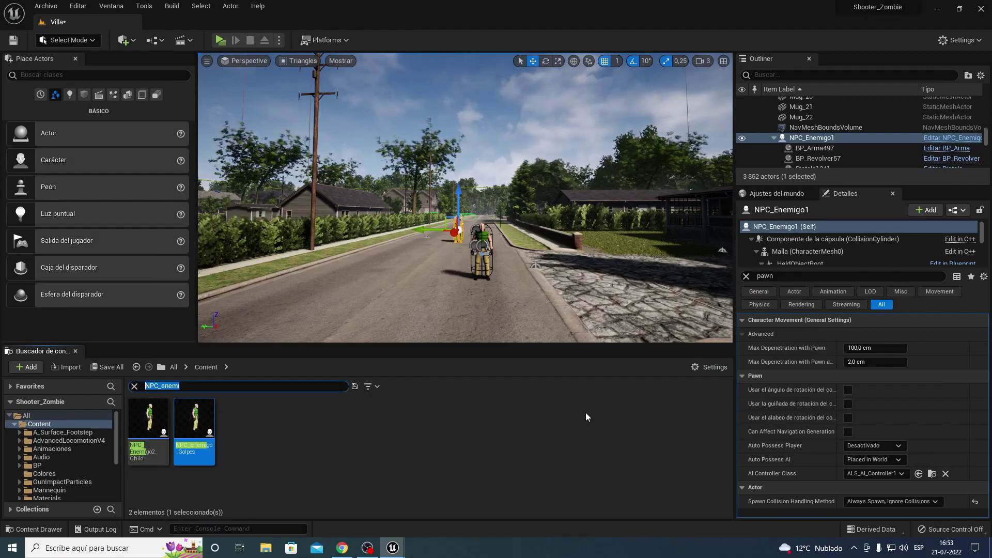
Find Tags_Enum with a 'tags' search, add an Enemigo_Golpes enumerator, and save it
{"action": "type", "text": "tag"}
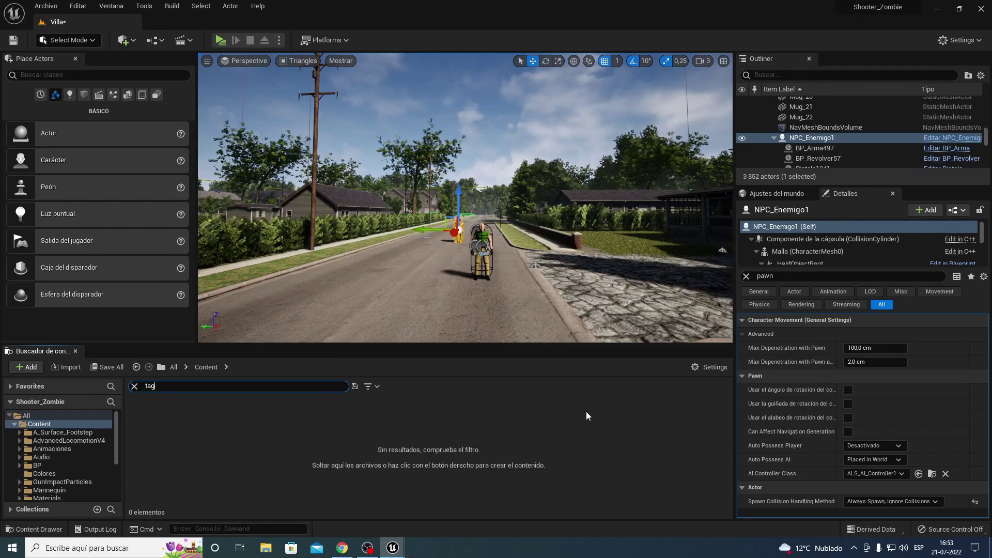
{"action": "type", "text": "s"}
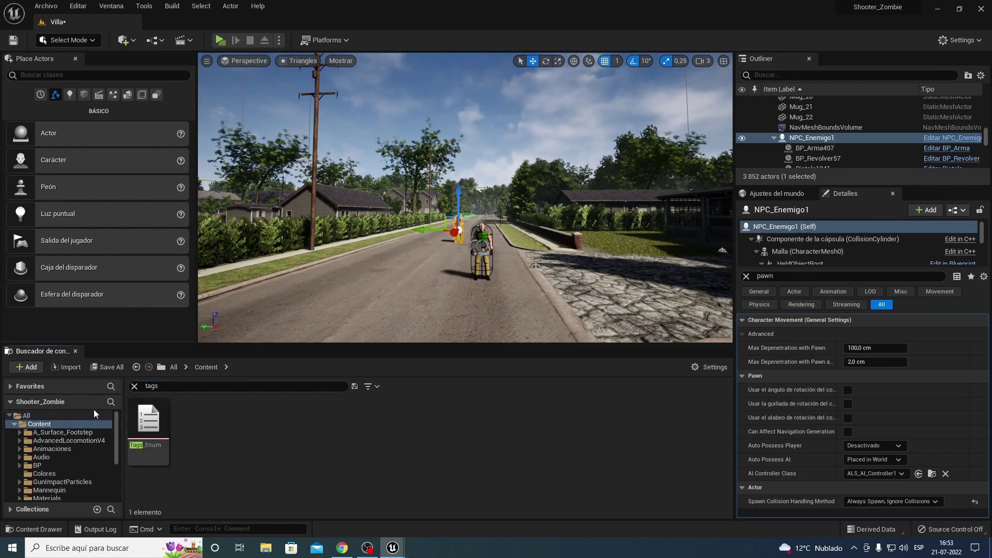
{"action": "double_click", "coordinate": [148, 423]}
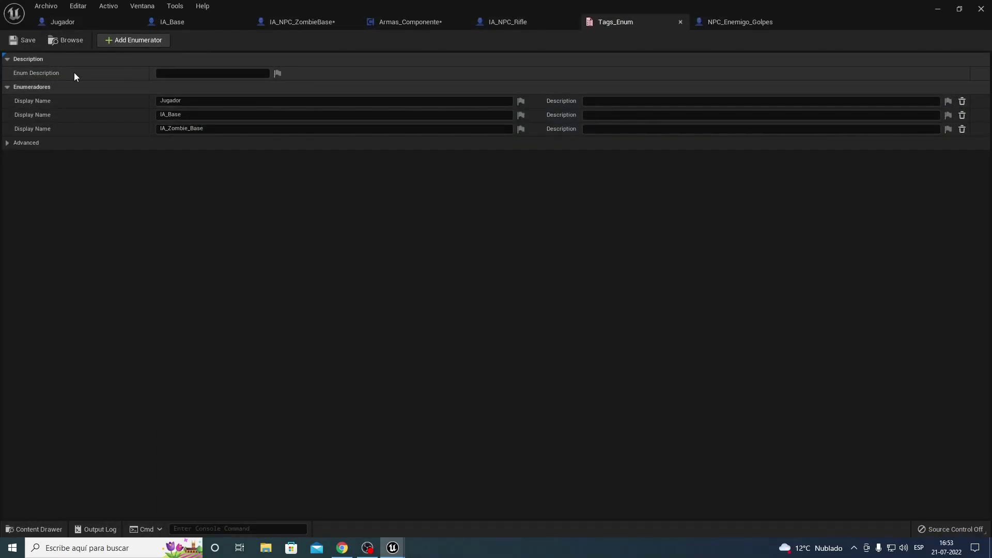
{"action": "left_click", "coordinate": [130, 40]}
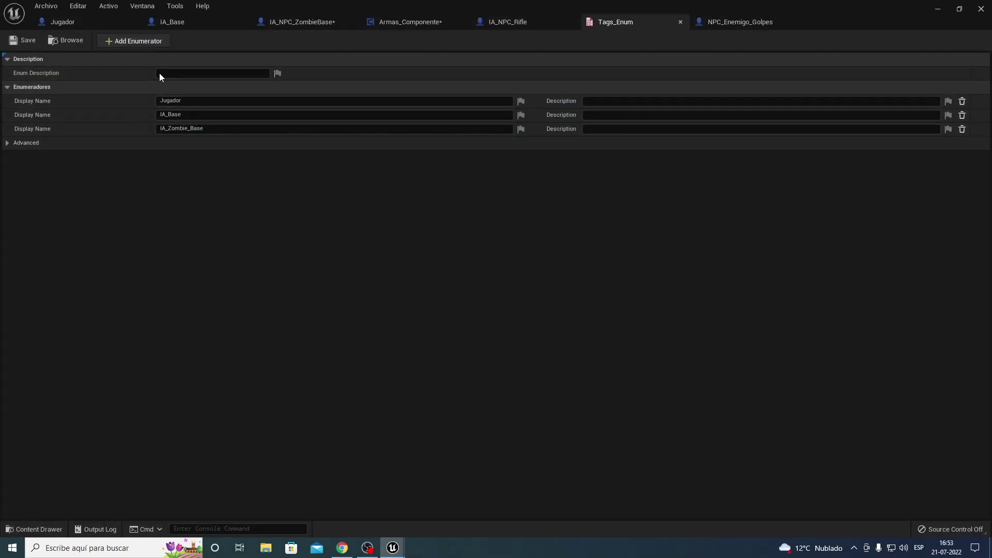
{"action": "left_click", "coordinate": [205, 142]}
{"action": "type", "text": "E"}
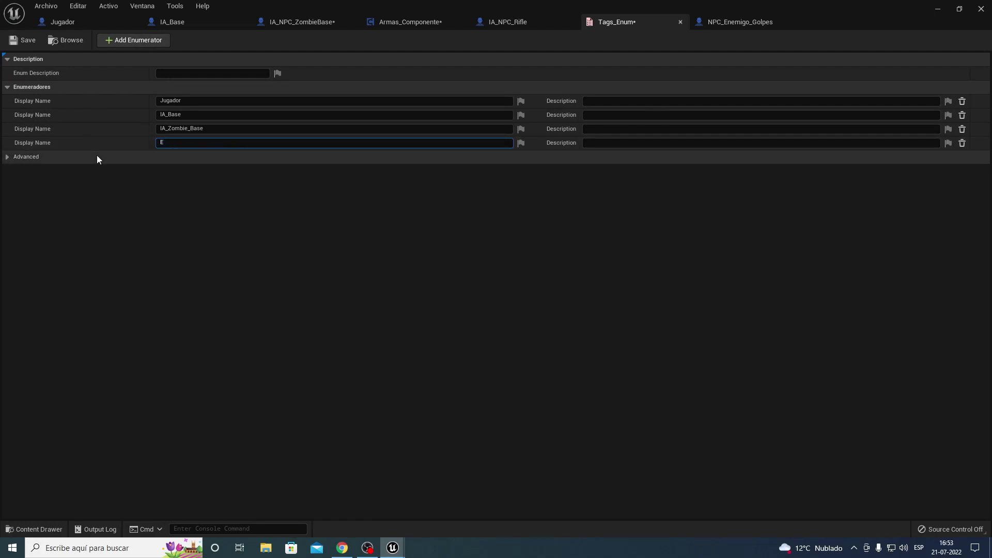
{"action": "type", "text": "nemigo_"}
{"action": "type", "text": "Golpes"}
{"action": "key", "text": "Return"}
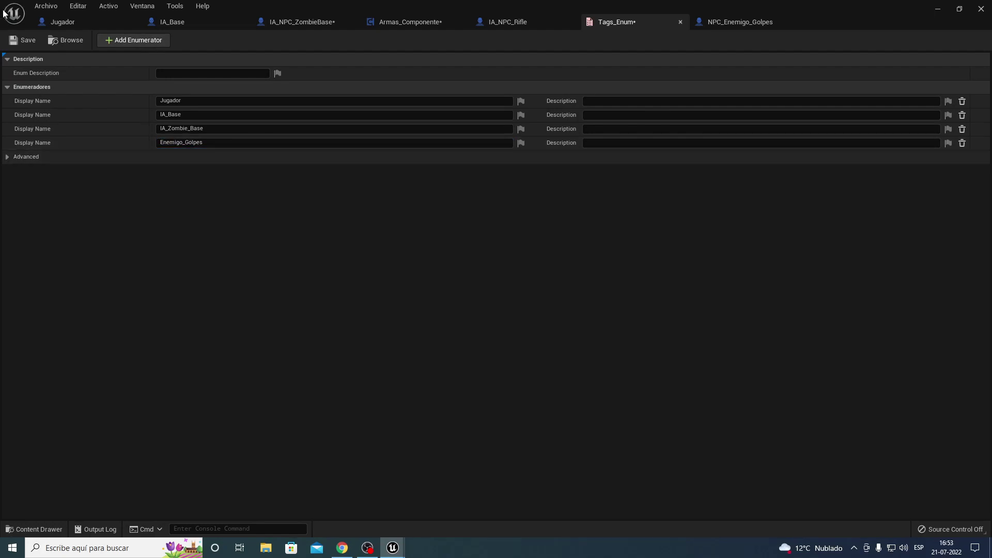
{"action": "left_click", "coordinate": [17, 40]}
In Armas_Componente's event graph, arrange the Estado IA nodes beside the switch and bring up Estado IA_Zombie's function actions
{"action": "left_click", "coordinate": [404, 22]}
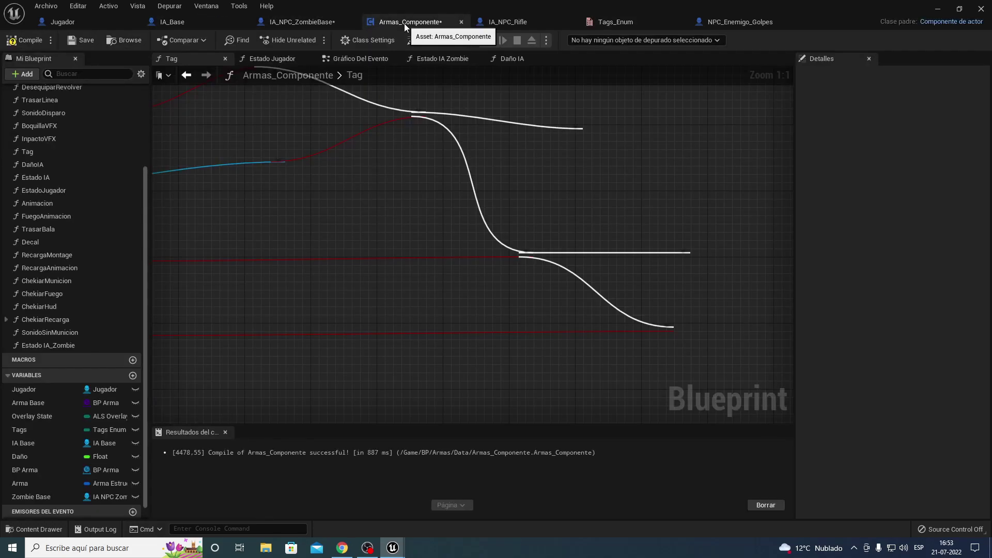
{"action": "right_click_drag", "start_coordinate": [495, 199], "coordinate": [477, 201]}
{"action": "left_click", "coordinate": [345, 61]}
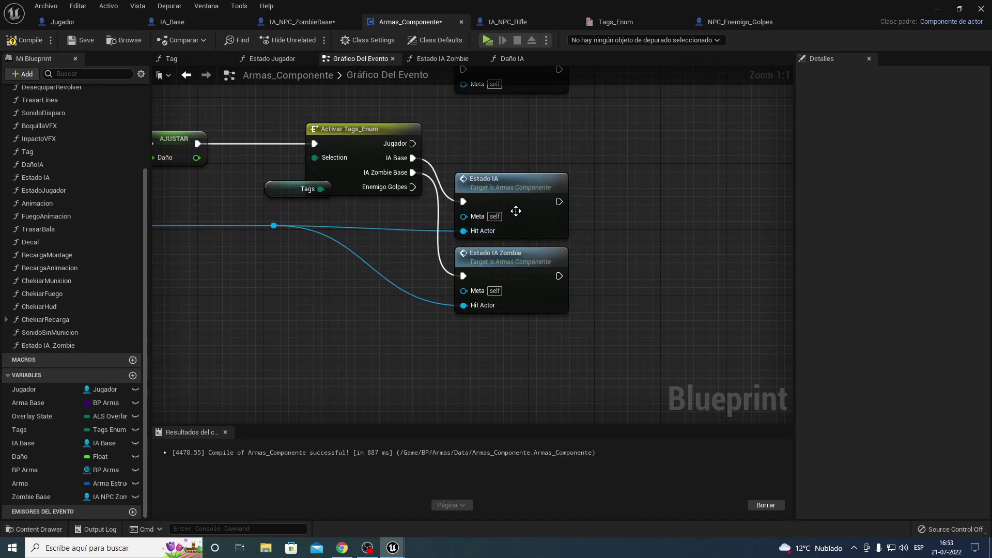
{"action": "left_click_drag", "start_coordinate": [516, 210], "coordinate": [523, 161]}
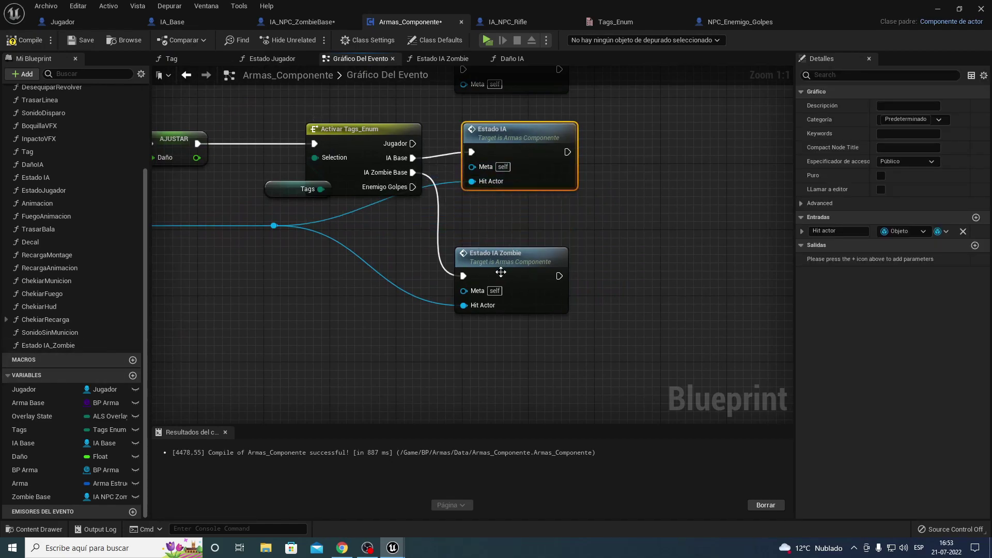
{"action": "left_click_drag", "start_coordinate": [501, 272], "coordinate": [509, 223]}
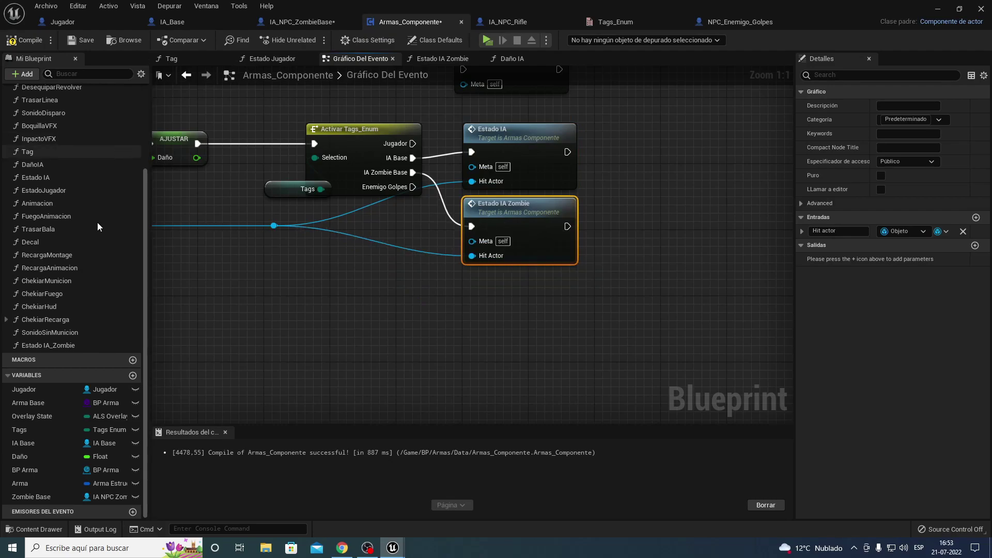
{"action": "right_click", "coordinate": [50, 347]}
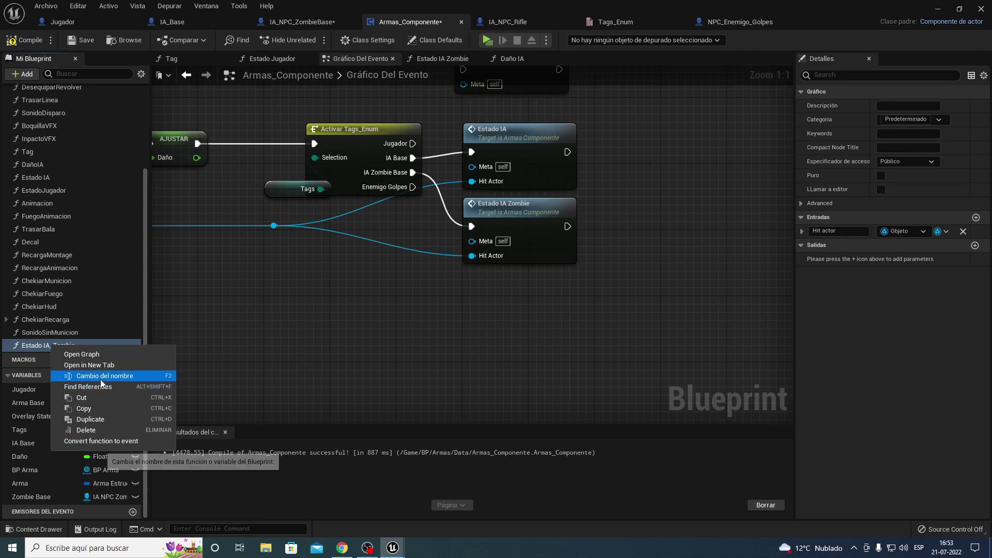
Duplicate Estado IA_Zombie as Estado IA_Zombie_0 and delete its IA_NPC_ZombieBase cast
{"action": "left_click", "coordinate": [93, 419]}
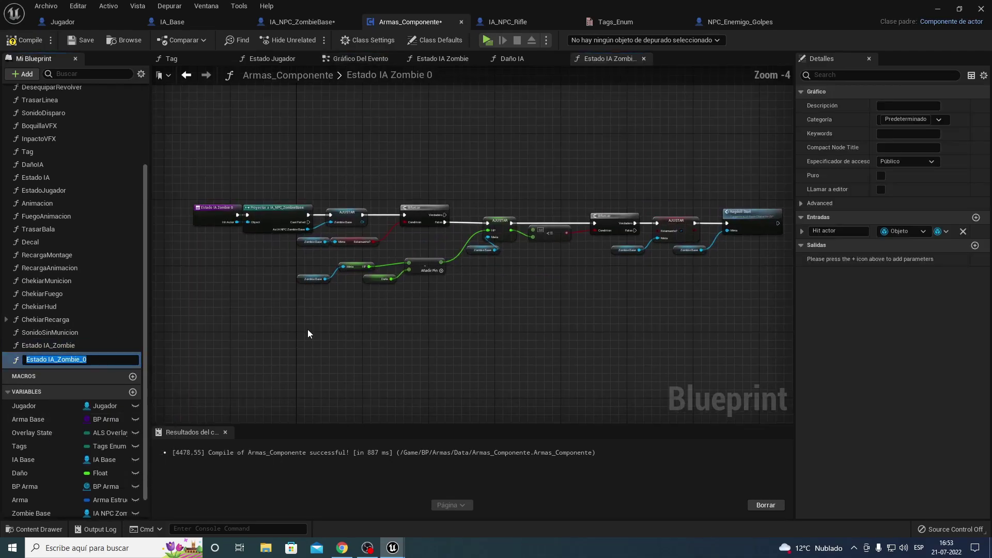
{"action": "scroll", "coordinate": [310, 333], "scroll_direction": "up", "scroll_amount": 4}
{"action": "left_click", "coordinate": [293, 303]}
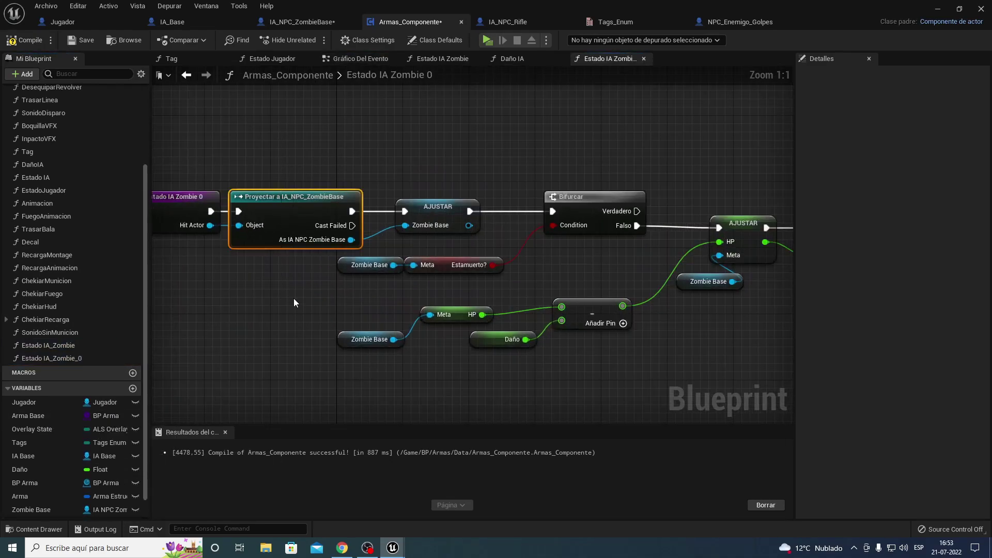
{"action": "right_click_drag", "start_coordinate": [294, 303], "coordinate": [399, 294]}
{"action": "left_click", "coordinate": [238, 196]}
{"action": "left_click_drag", "start_coordinate": [393, 150], "coordinate": [390, 269]}
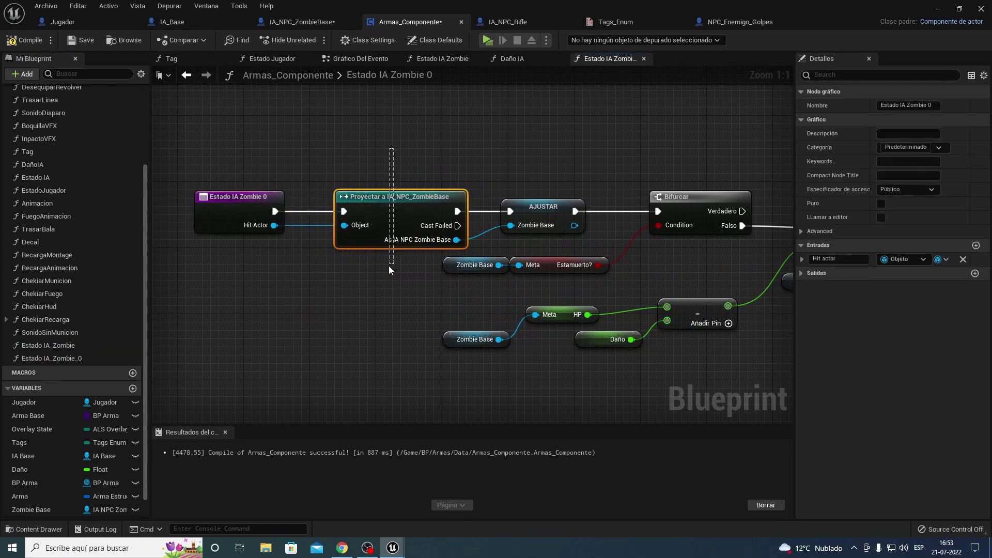
{"action": "key", "text": "Delete"}
Cast Hit Actor to NPC_Enemigo_Golpes and delete the old Zombie Base setter
{"action": "left_click_drag", "start_coordinate": [273, 225], "coordinate": [301, 258]}
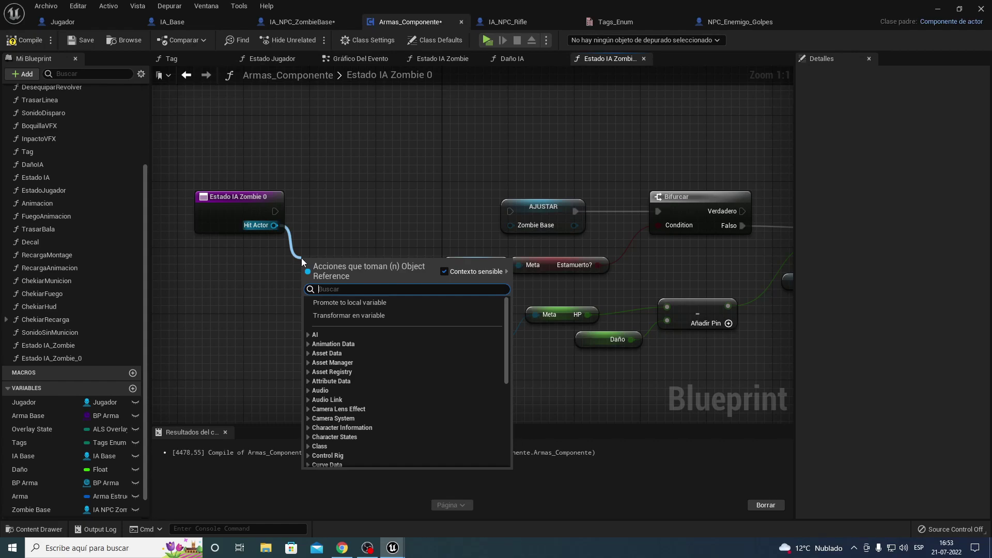
{"action": "type", "text": "Npc"}
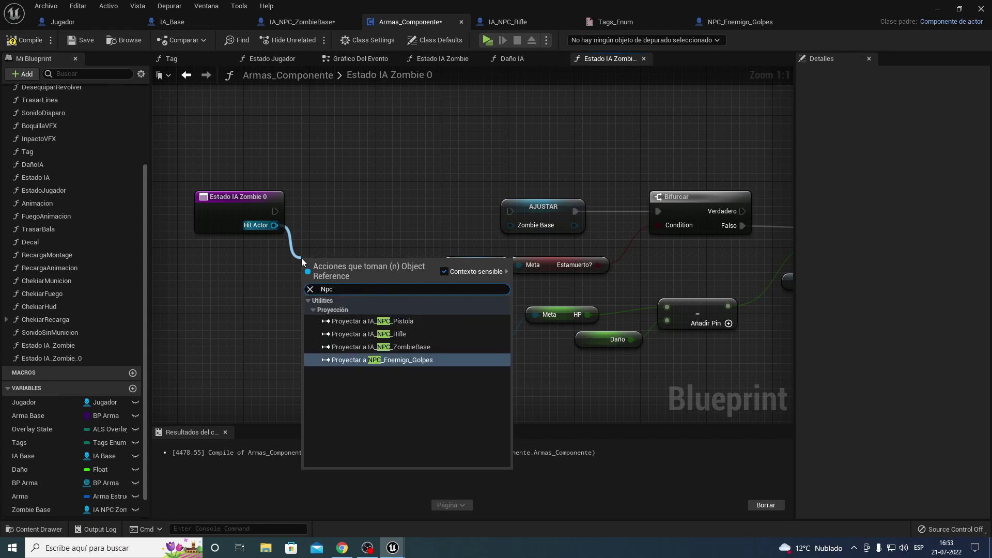
{"action": "type", "text": "_enem"}
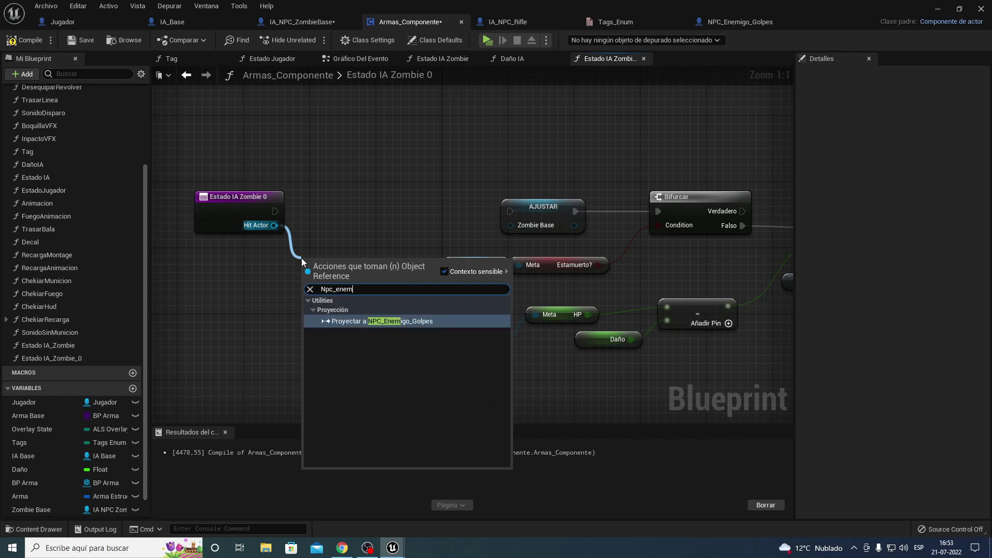
{"action": "type", "text": "igo"}
{"action": "key", "text": "Return"}
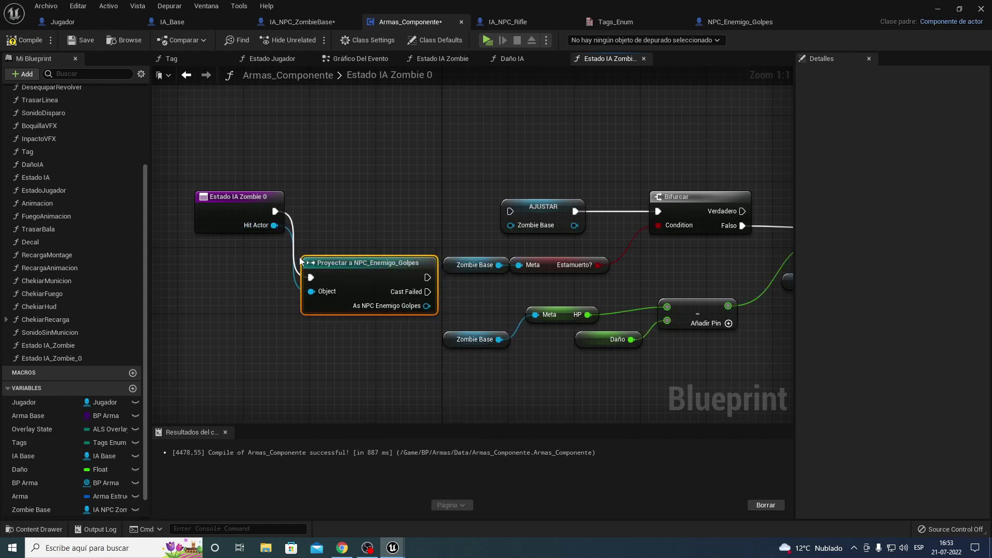
{"action": "left_click_drag", "start_coordinate": [327, 253], "coordinate": [339, 212]}
{"action": "right_click_drag", "start_coordinate": [450, 232], "coordinate": [373, 225]}
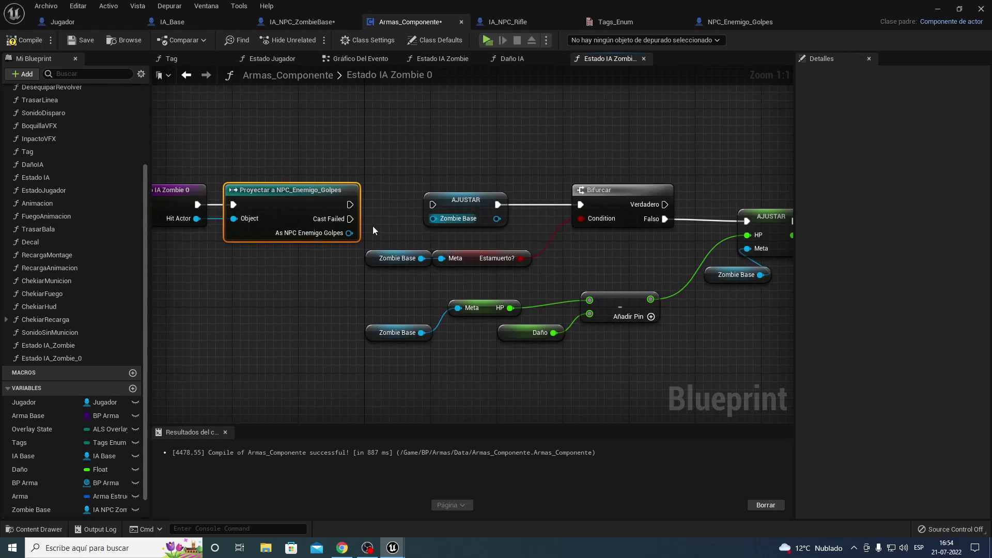
{"action": "left_click", "coordinate": [462, 201]}
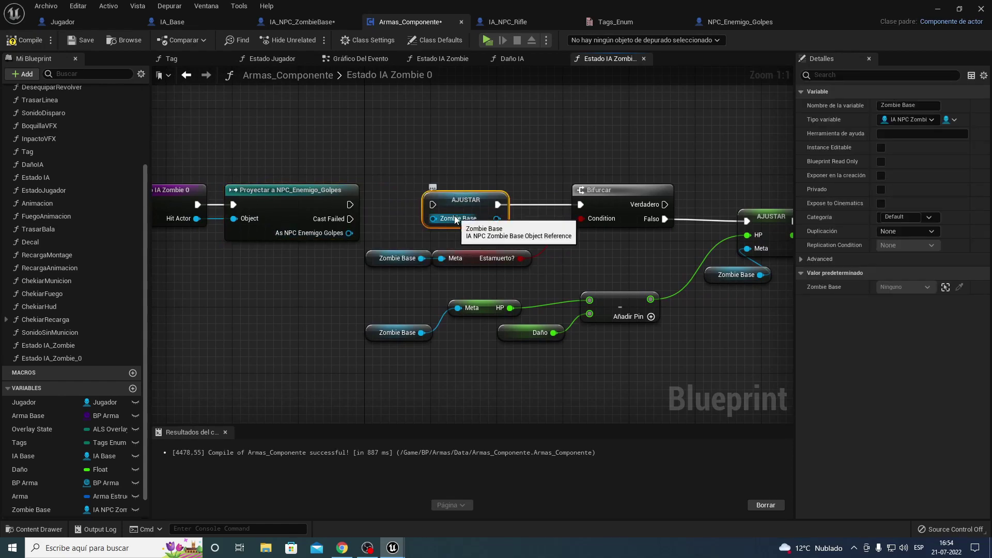
{"action": "key", "text": "Delete"}
Promote the cast result to an Enemigo Golpes variable and wire its setter into Bifurcar
{"action": "left_click_drag", "start_coordinate": [349, 233], "coordinate": [428, 204]}
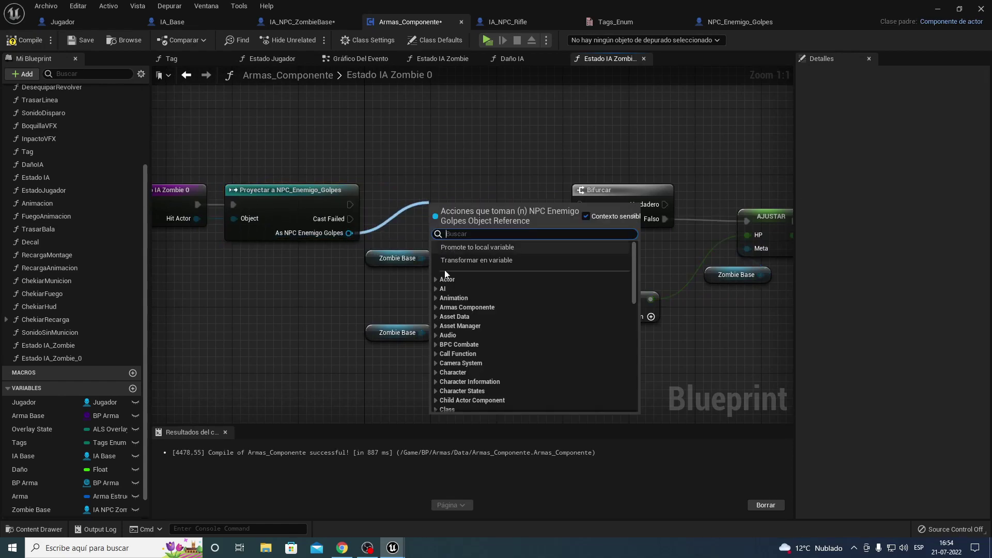
{"action": "left_click", "coordinate": [452, 262]}
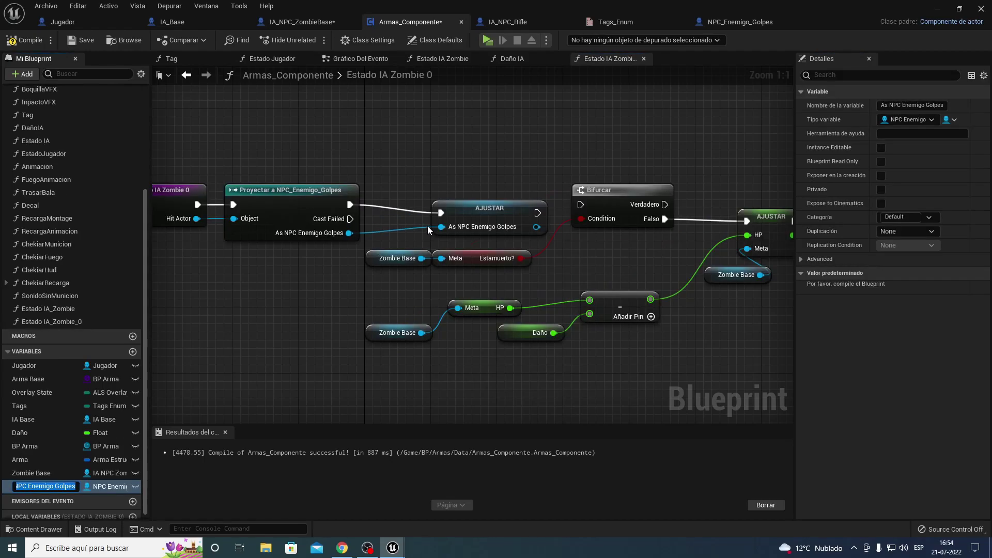
{"action": "key", "text": "Home"}
{"action": "key", "text": "ctrl+shift+Right"}
{"action": "key", "text": "ctrl+shift+Right"}
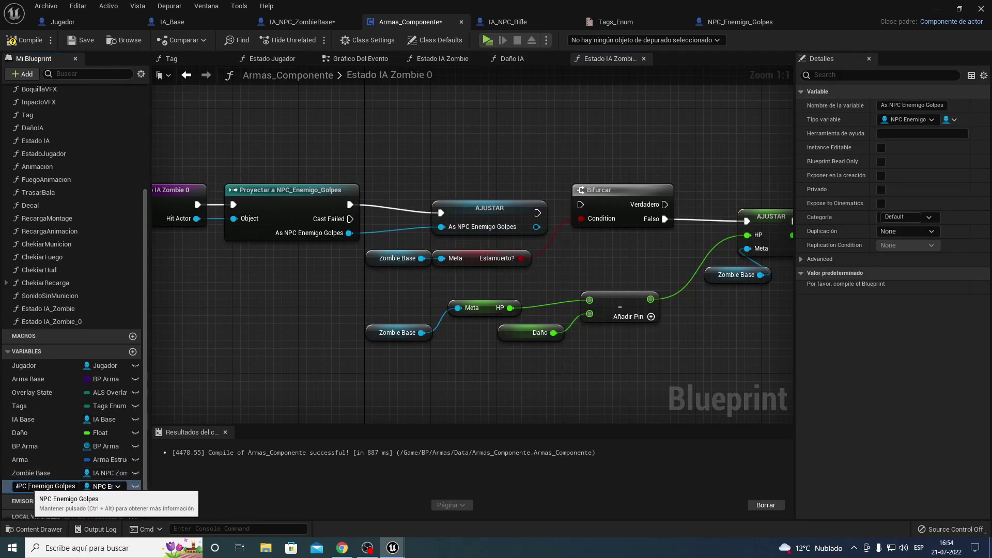
{"action": "key", "text": "Return"}
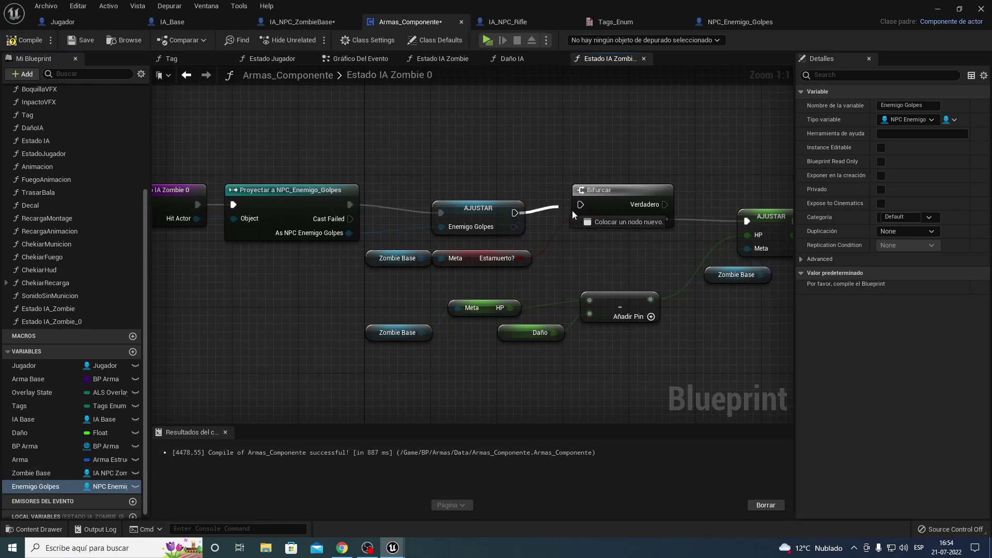
{"action": "left_click_drag", "start_coordinate": [514, 212], "coordinate": [581, 205]}
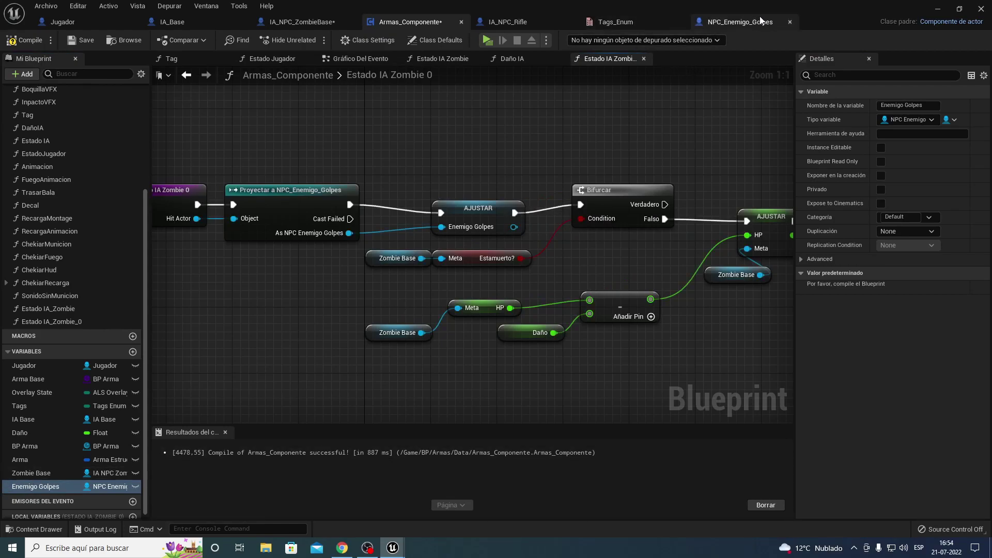
{"action": "left_click", "coordinate": [734, 22]}
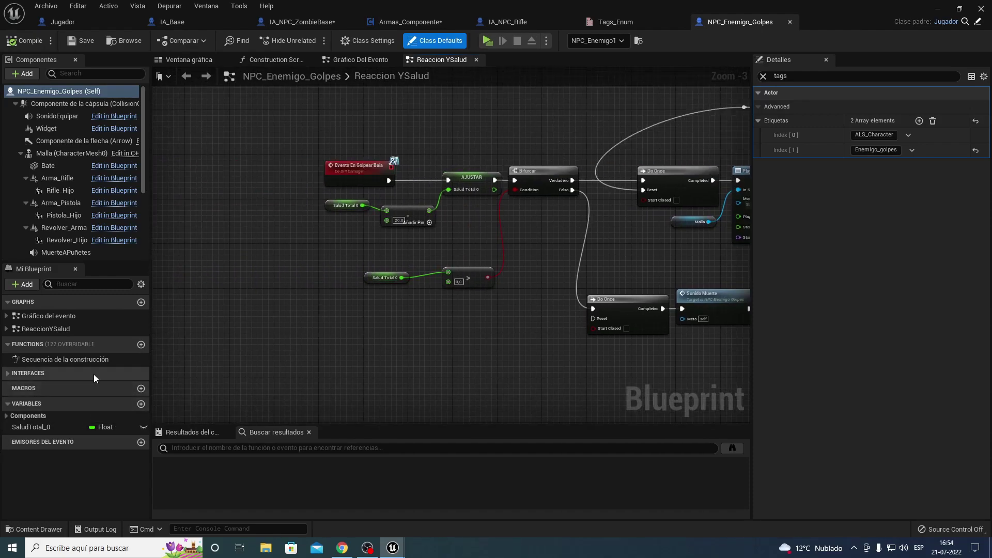
Add two variables, Estamuerto? and HP, to NPC_Enemigo_Golpes
{"action": "left_click", "coordinate": [140, 404]}
{"action": "type", "text": "Estamuerto?"}
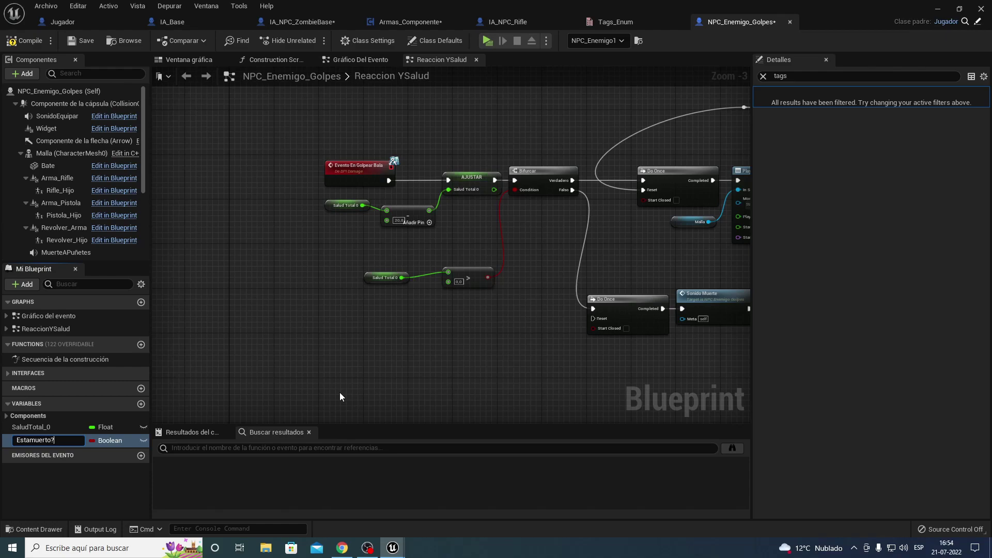
{"action": "key", "text": "Return"}
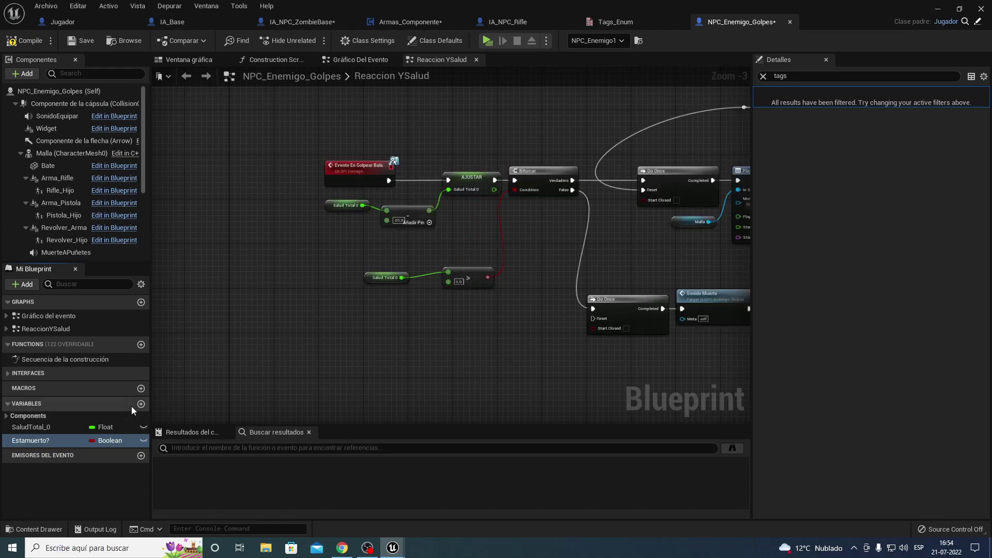
{"action": "left_click", "coordinate": [141, 404]}
{"action": "type", "text": "HP"}
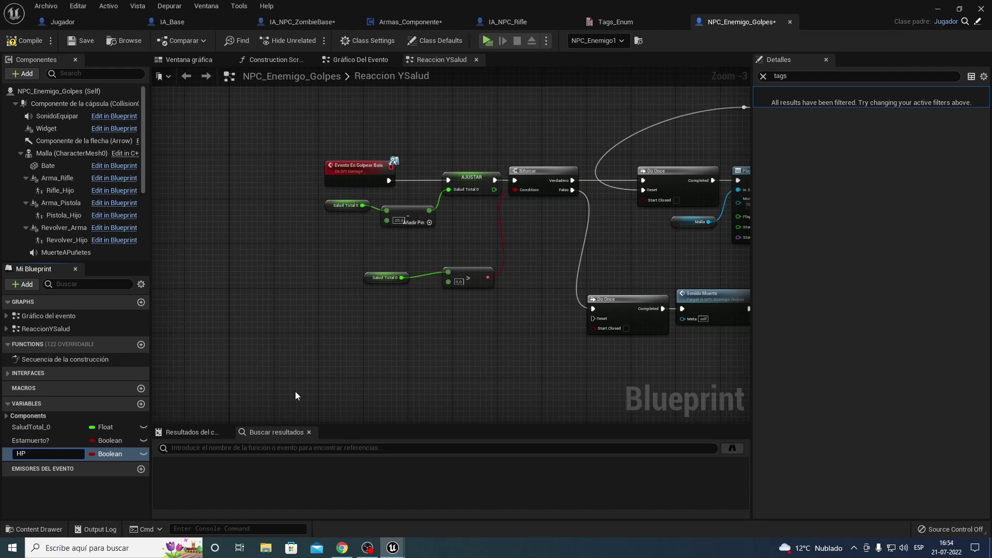
{"action": "key", "text": "Return"}
Make HP a Float with default value 100, then compile and save
{"action": "left_click", "coordinate": [767, 78]}
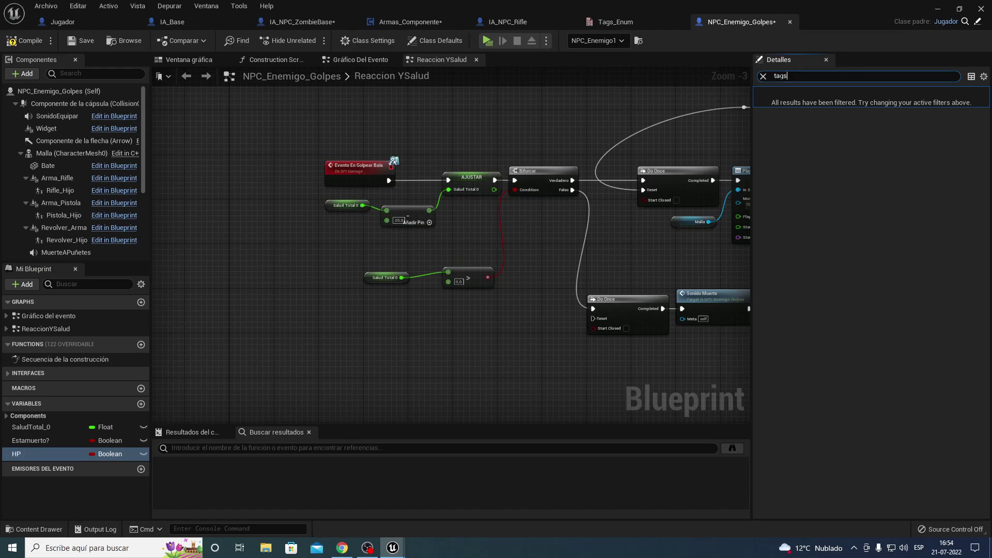
{"action": "key", "text": "BackSpace"}
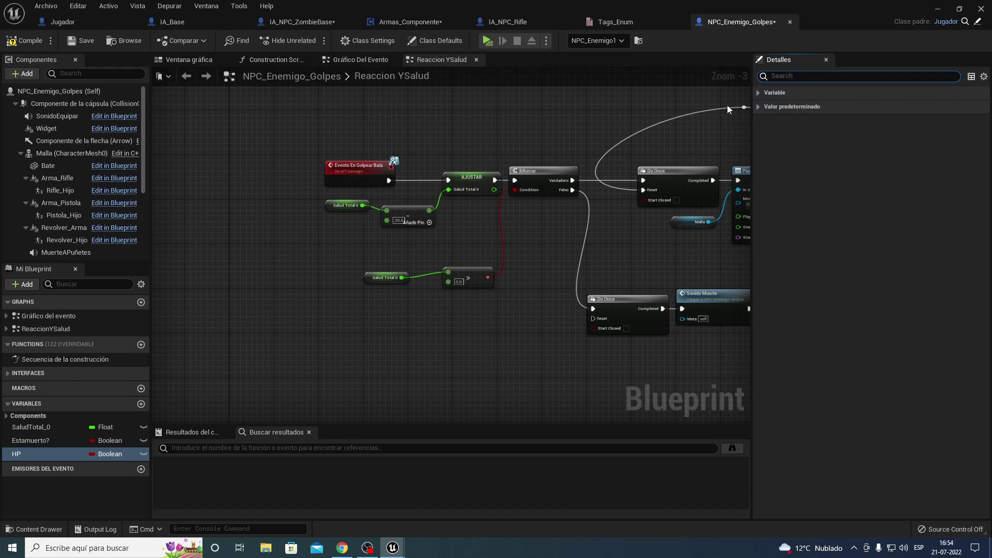
{"action": "left_click", "coordinate": [758, 93]}
{"action": "left_click", "coordinate": [883, 120]}
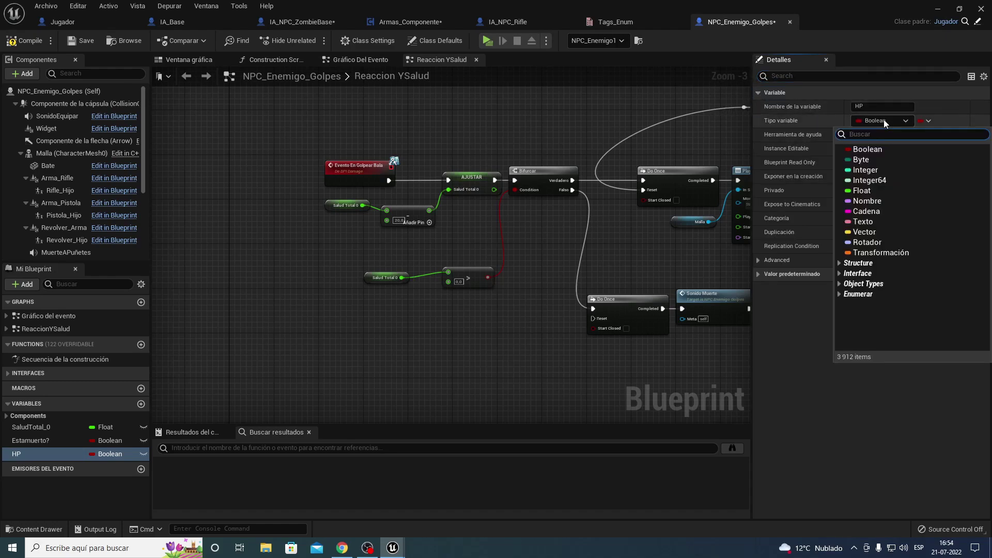
{"action": "left_click", "coordinate": [868, 190]}
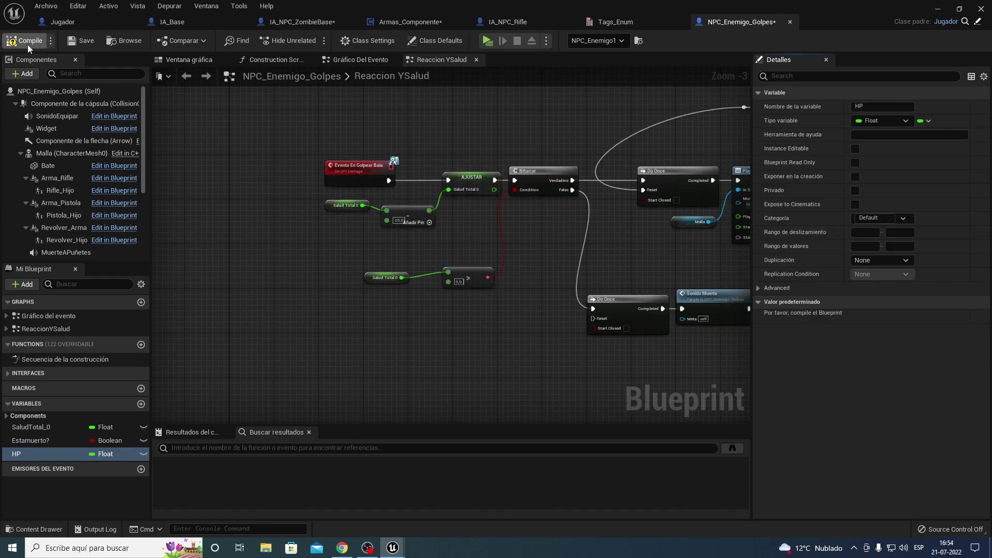
{"action": "left_click", "coordinate": [28, 42]}
{"action": "left_click", "coordinate": [872, 316]}
{"action": "type", "text": "100"}
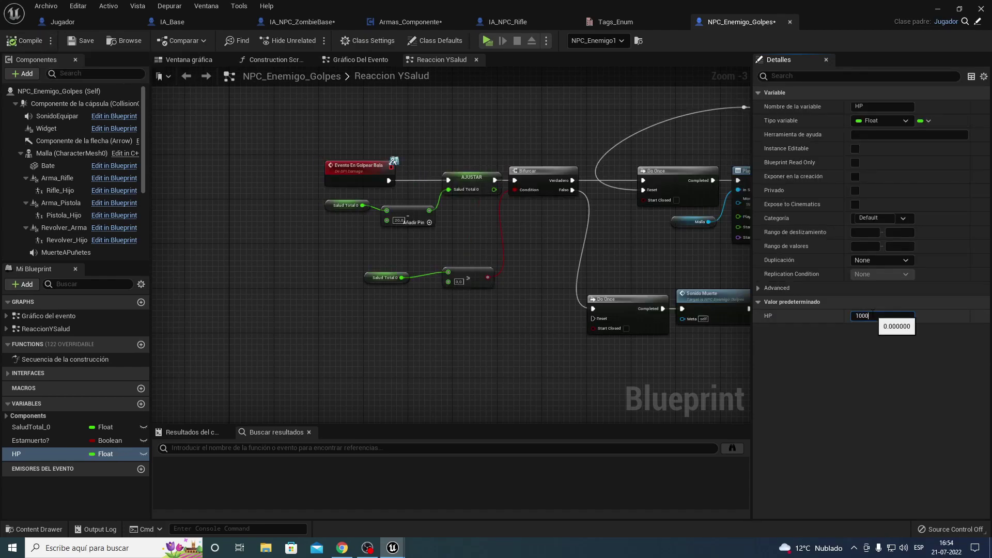
{"action": "key", "text": "Return"}
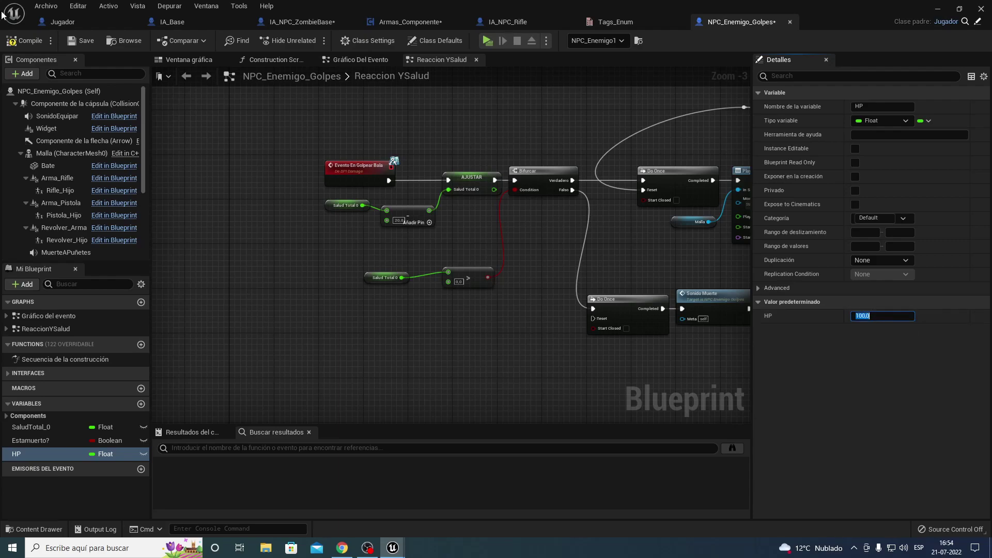
{"action": "left_click", "coordinate": [82, 44]}
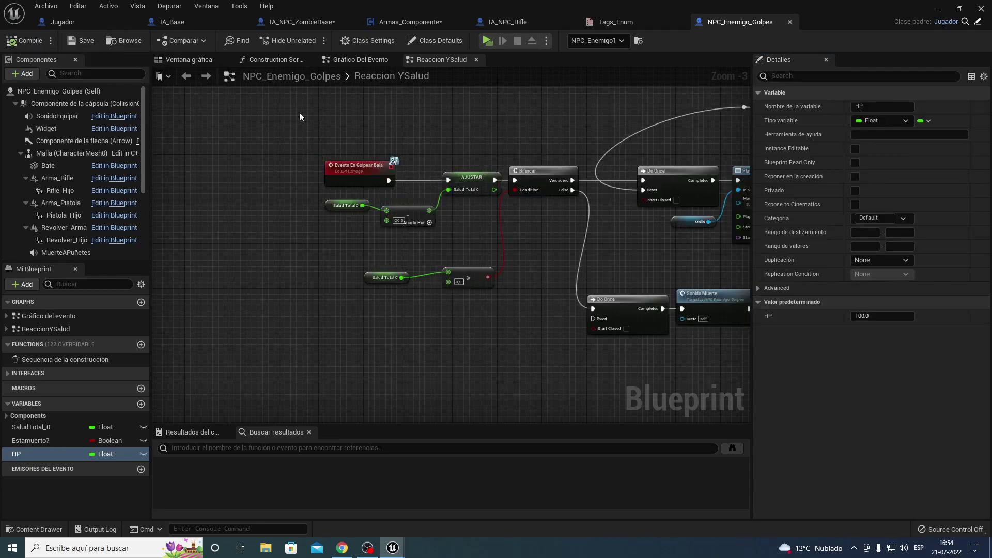
{"action": "left_click", "coordinate": [409, 21]}
Feed Enemigo Golpes' Estamuerto? into the branch condition, deleting the Zombie Base Estamuerto? getter
{"action": "right_click_drag", "start_coordinate": [365, 151], "coordinate": [339, 247]}
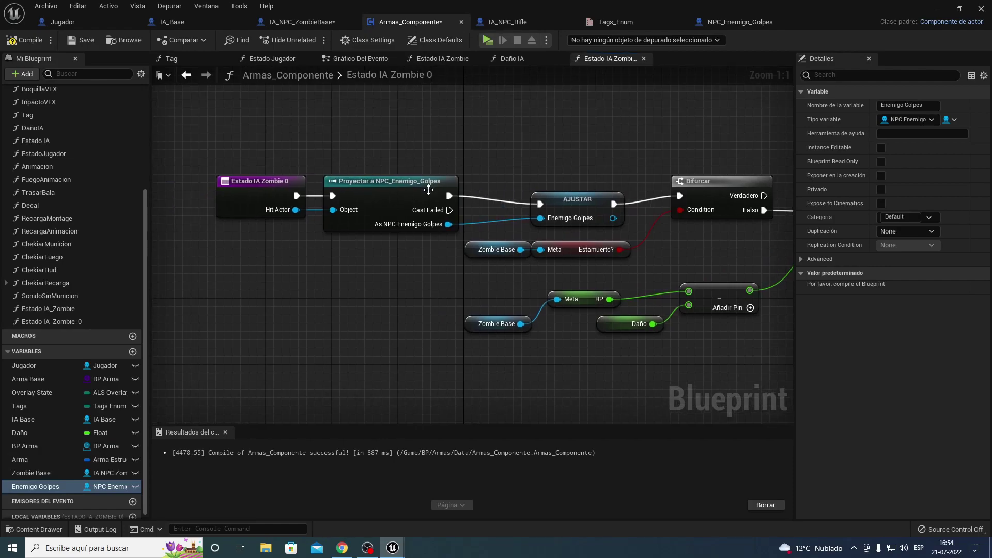
{"action": "left_click_drag", "start_coordinate": [398, 239], "coordinate": [389, 255]}
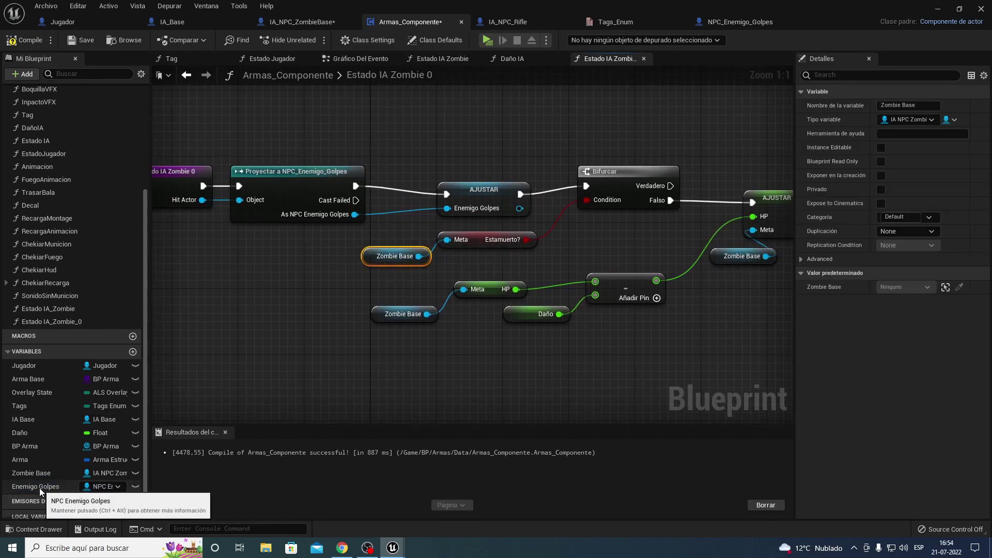
{"action": "left_click_drag", "start_coordinate": [39, 487], "coordinate": [342, 328]}
{"action": "mouse_move", "coordinate": [206, 282]}
{"action": "left_mouse_down"}
{"action": "mouse_move", "coordinate": [264, 293]}
{"action": "mouse_move", "coordinate": [306, 280]}
{"action": "left_mouse_up"}
{"action": "left_click", "coordinate": [265, 293]}
{"action": "type", "text": "esta"}
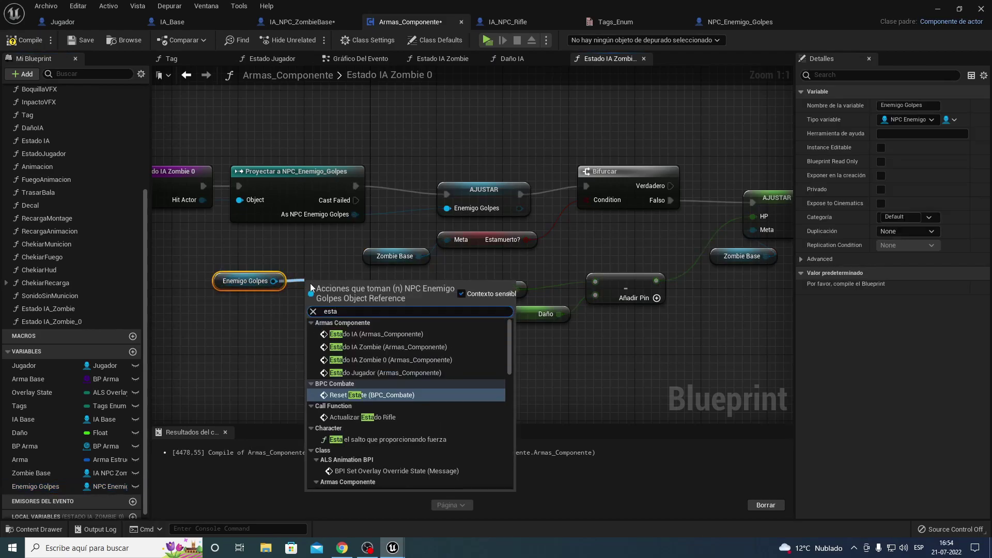
{"action": "type", "text": "m,ue"}
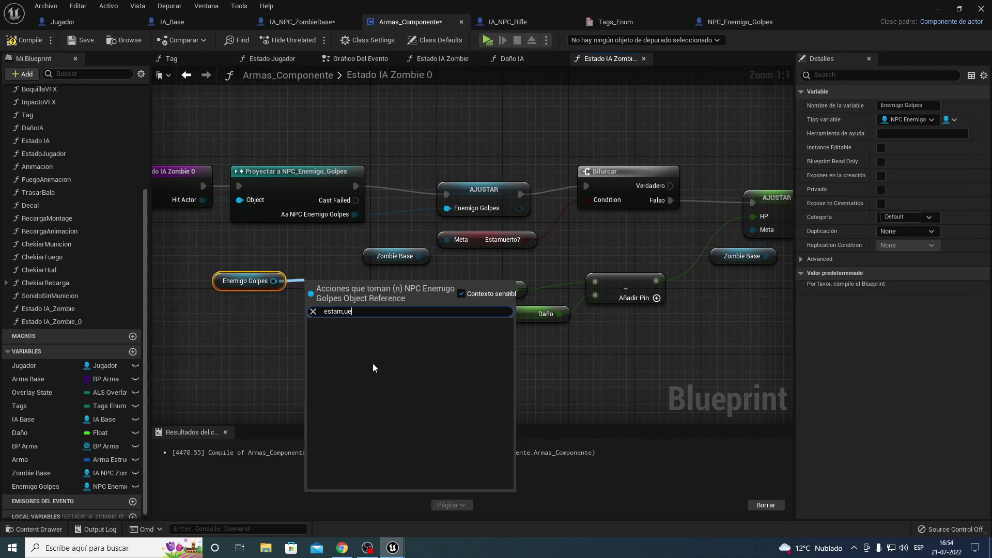
{"action": "key", "text": "BackSpace"}
{"action": "key", "text": "BackSpace"}
{"action": "key", "text": "BackSpace"}
{"action": "type", "text": "uer"}
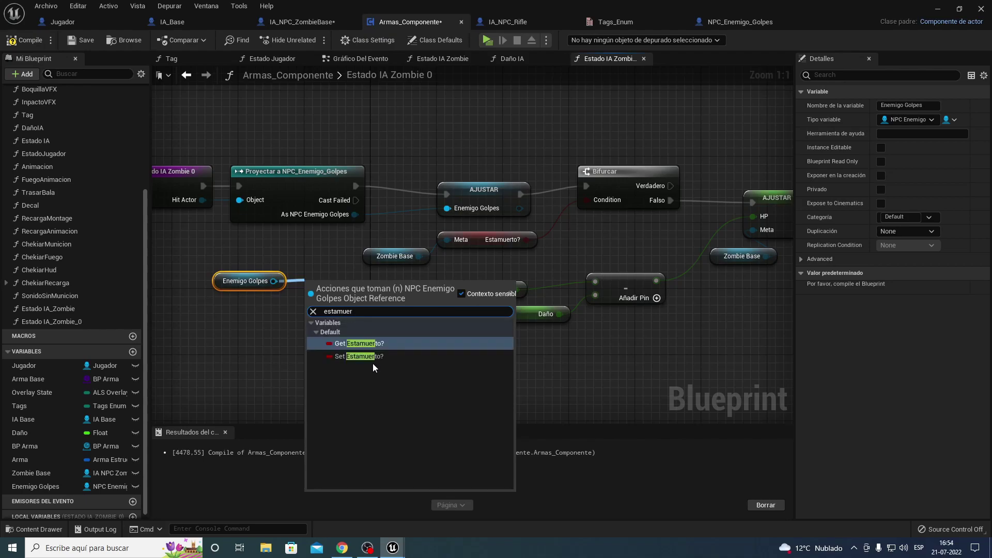
{"action": "key", "text": "Return"}
{"action": "left_click_drag", "start_coordinate": [395, 289], "coordinate": [586, 200]}
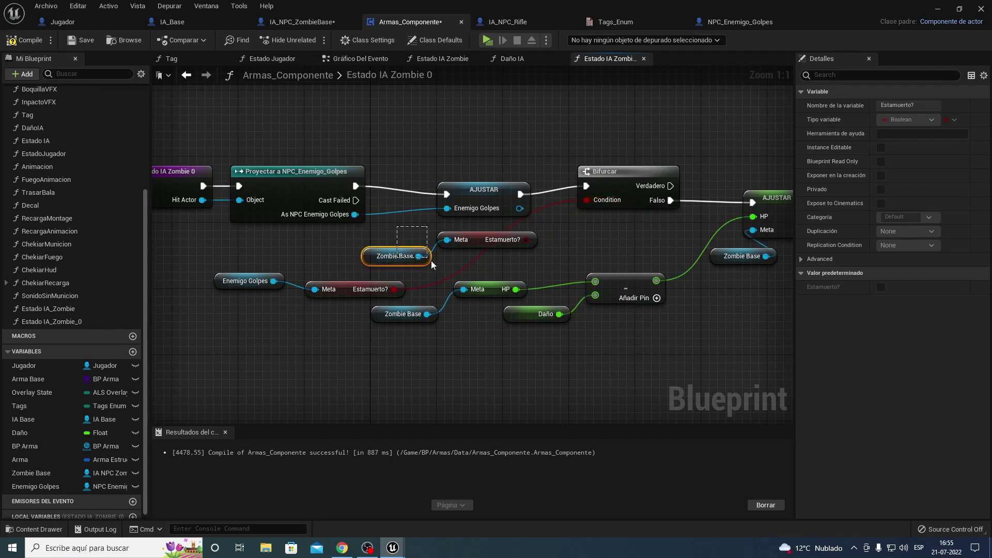
{"action": "left_click_drag", "start_coordinate": [431, 260], "coordinate": [463, 262]}
{"action": "key", "text": "Delete"}
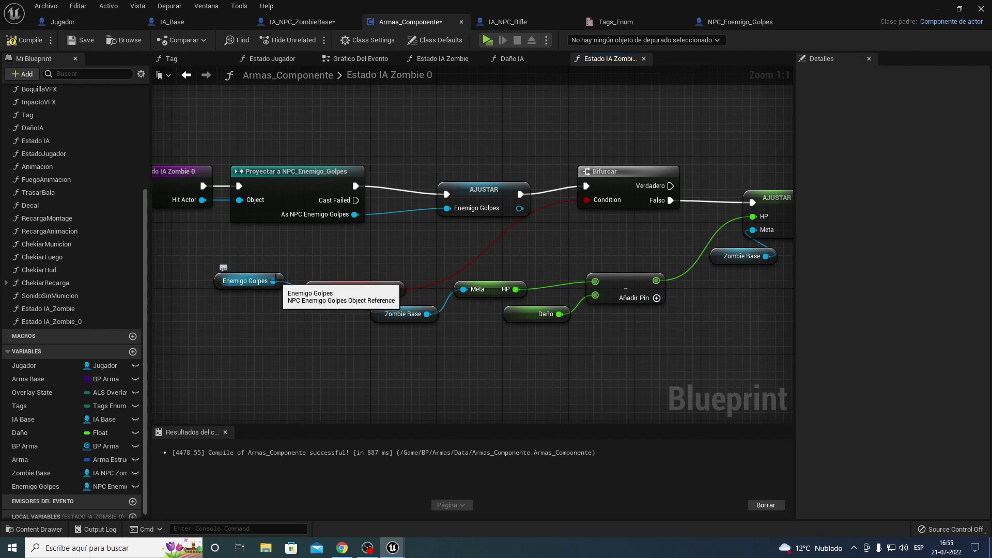
Feed Enemigo Golpes' HP into the Daño subtraction, delete the old Zombie Base HP nodes, and tidy the layout
{"action": "left_click_drag", "start_coordinate": [273, 281], "coordinate": [351, 343]}
{"action": "type", "text": "hp"}
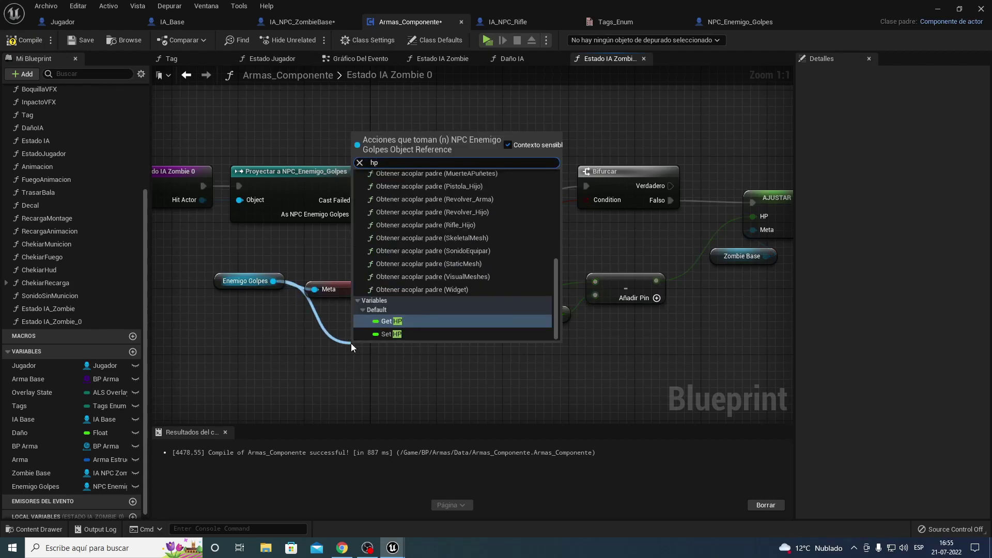
{"action": "key", "text": "Return"}
{"action": "left_click_drag", "start_coordinate": [417, 355], "coordinate": [595, 281]}
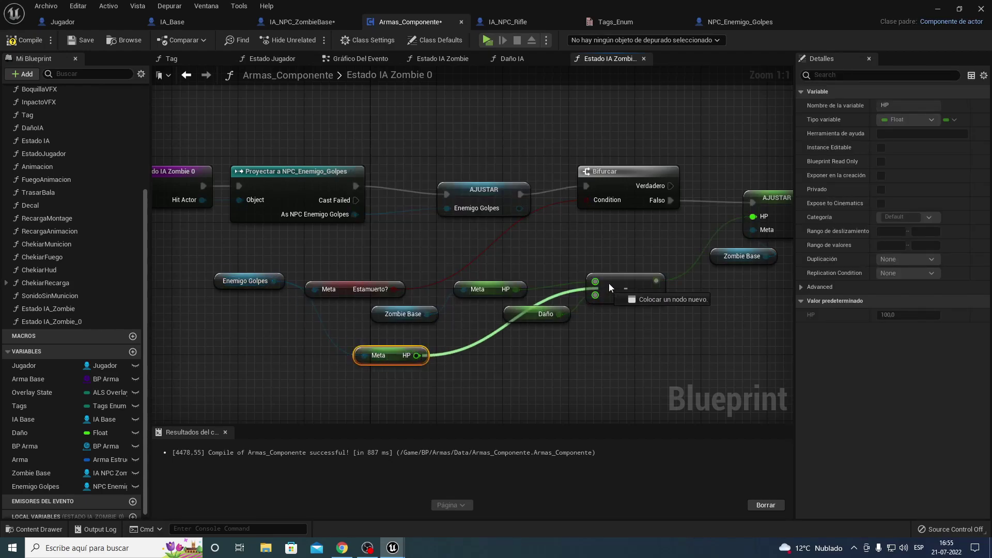
{"action": "left_click_drag", "start_coordinate": [412, 344], "coordinate": [462, 293]}
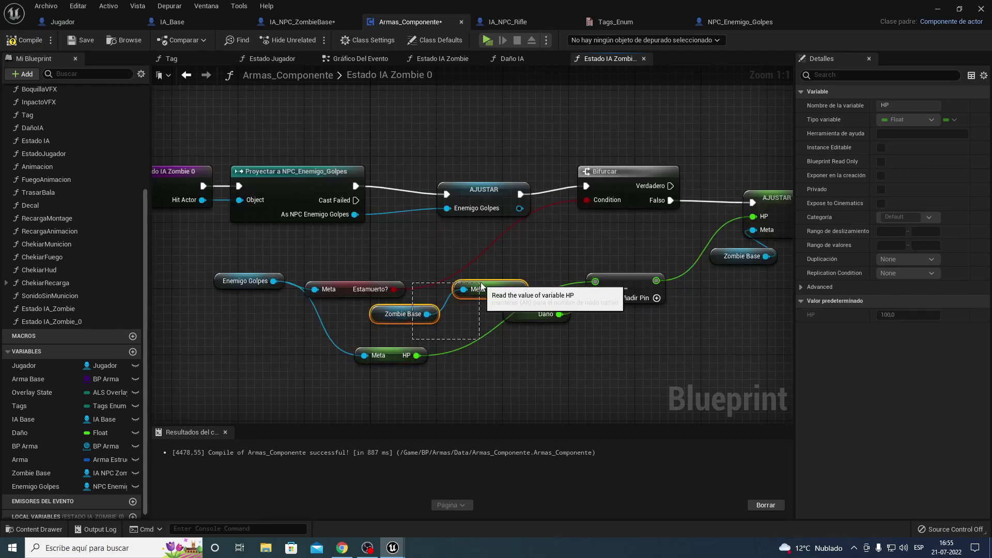
{"action": "key", "text": "Delete"}
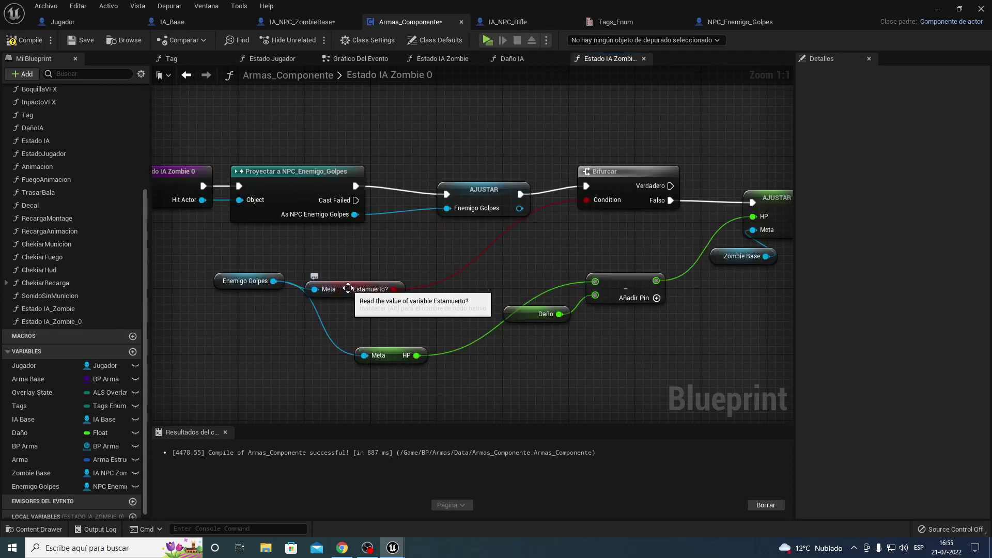
{"action": "left_click_drag", "start_coordinate": [331, 289], "coordinate": [462, 232]}
{"action": "left_click_drag", "start_coordinate": [252, 283], "coordinate": [368, 283]}
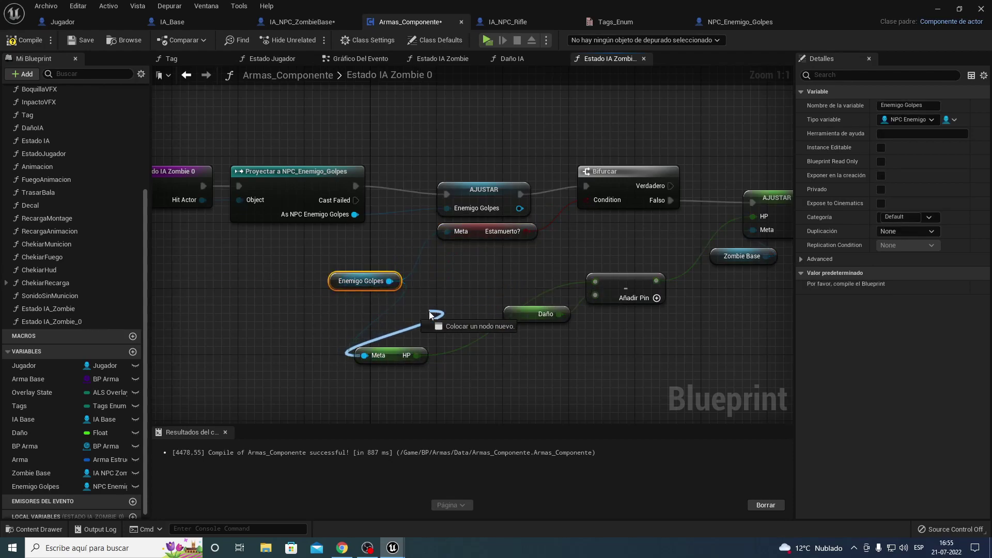
{"action": "left_click", "coordinate": [407, 407]}
{"action": "left_click_drag", "start_coordinate": [395, 357], "coordinate": [519, 282]}
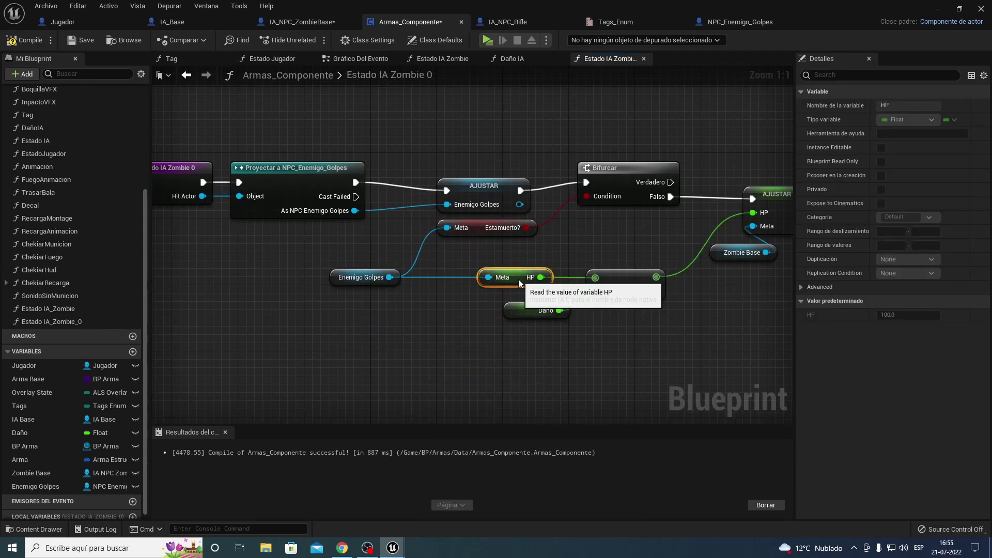
{"action": "right_click_drag", "start_coordinate": [519, 282], "coordinate": [250, 319]}
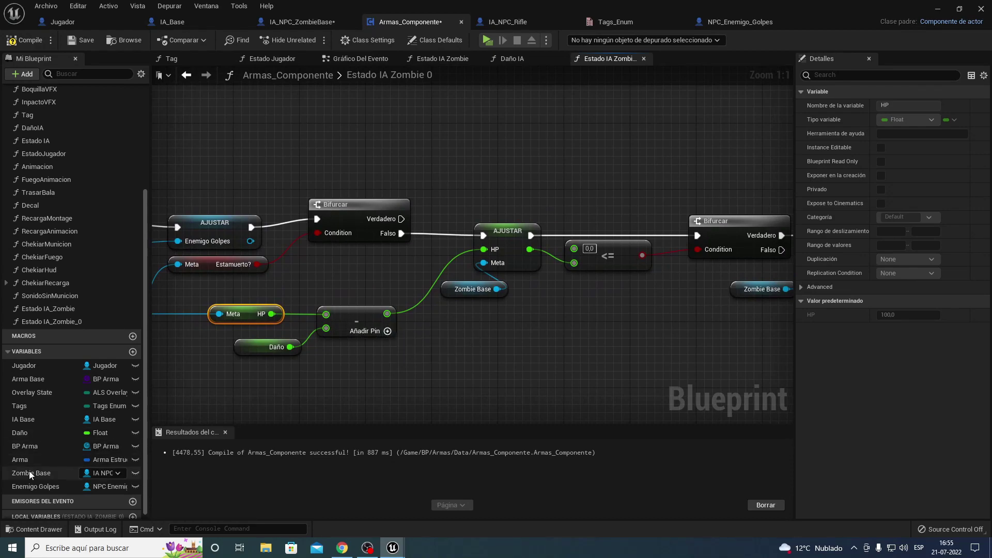
Replace the Zombie Base HP setter with an Enemigo Golpes HP setter fed by the subtraction, run from Falso
{"action": "mouse_move", "coordinate": [31, 486]}
{"action": "left_mouse_down"}
{"action": "mouse_move", "coordinate": [462, 339]}
{"action": "mouse_move", "coordinate": [546, 324]}
{"action": "left_mouse_up"}
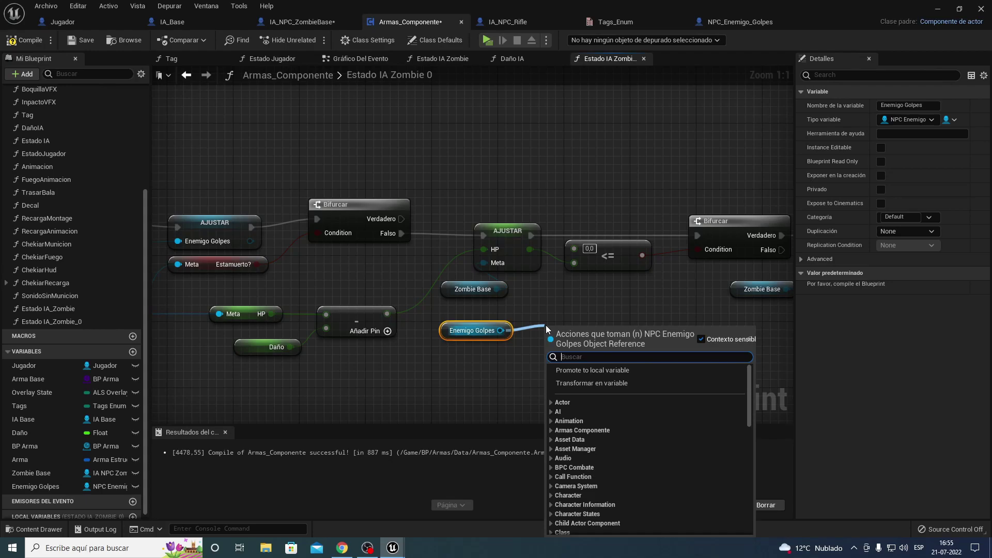
{"action": "type", "text": "set hp"}
{"action": "key", "text": "Return"}
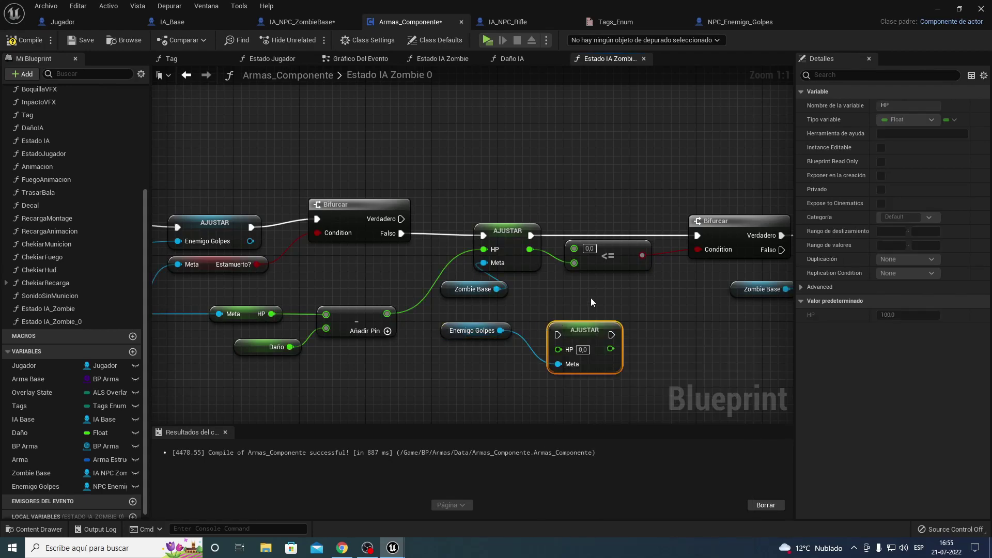
{"action": "right_click_drag", "start_coordinate": [591, 297], "coordinate": [383, 280]}
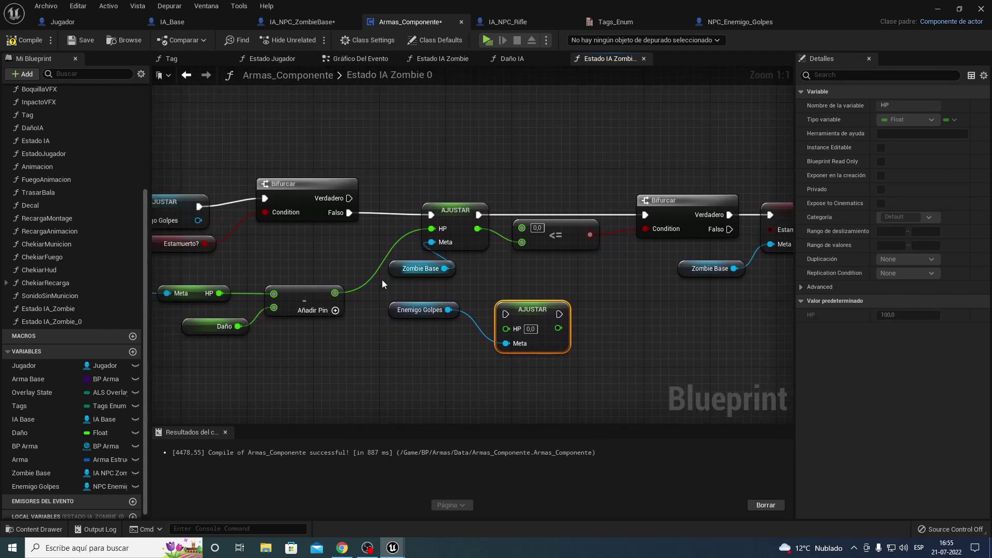
{"action": "mouse_move", "coordinate": [335, 293]}
{"action": "left_mouse_down"}
{"action": "mouse_move", "coordinate": [506, 328]}
{"action": "mouse_move", "coordinate": [523, 242]}
{"action": "left_mouse_up"}
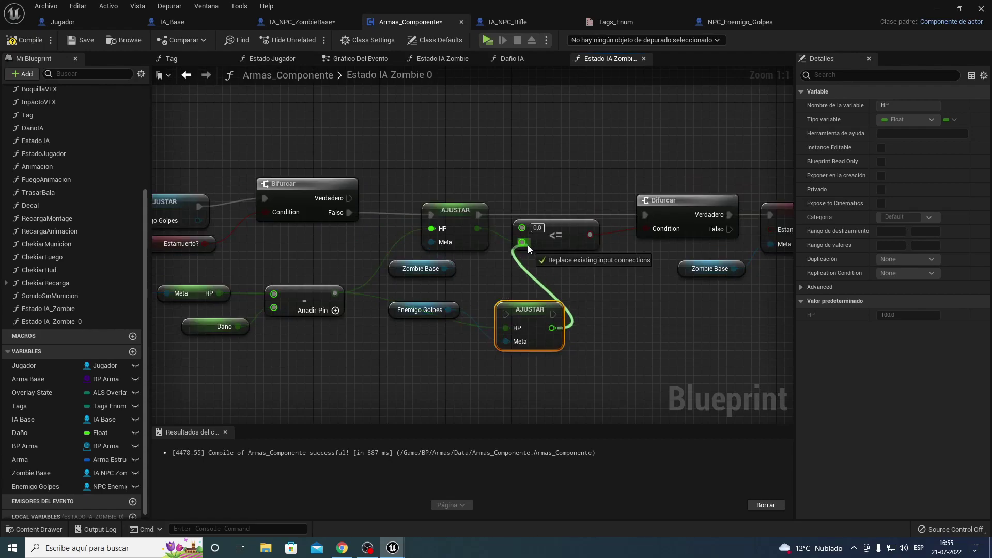
{"action": "left_click_drag", "start_coordinate": [493, 194], "coordinate": [388, 281]}
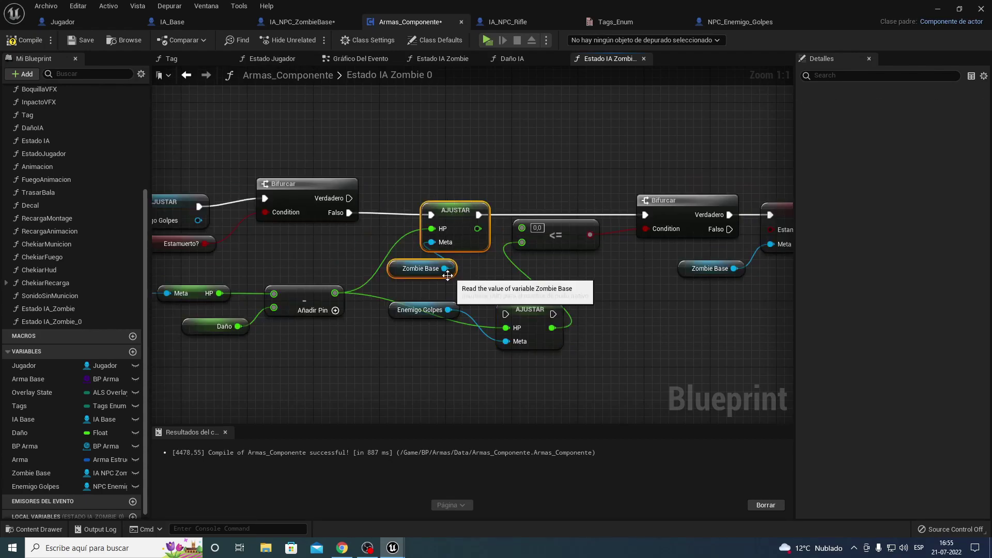
{"action": "key", "text": "Delete"}
{"action": "left_click_drag", "start_coordinate": [531, 319], "coordinate": [432, 211]}
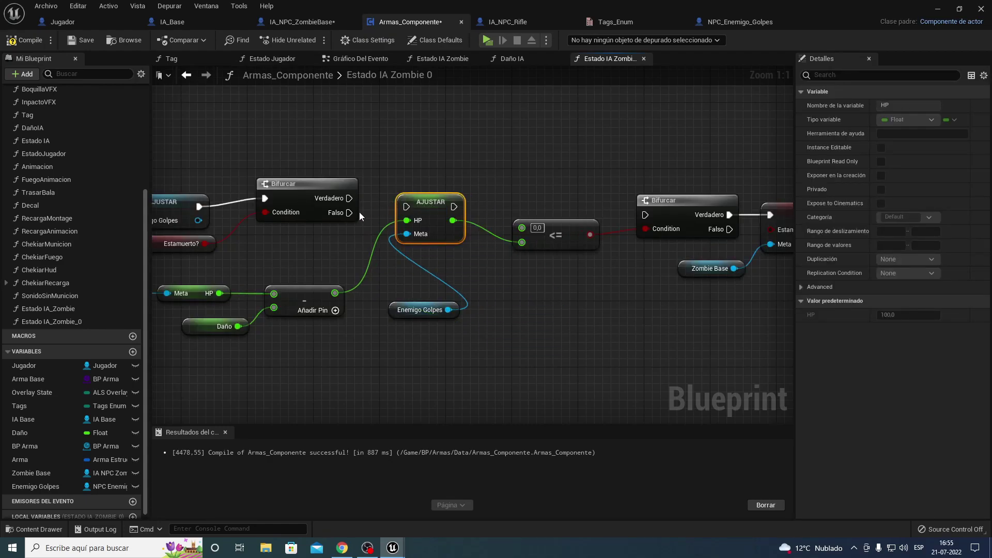
{"action": "mouse_move", "coordinate": [349, 212]}
{"action": "left_mouse_down"}
{"action": "mouse_move", "coordinate": [405, 205]}
{"action": "mouse_move", "coordinate": [525, 221]}
{"action": "left_mouse_up"}
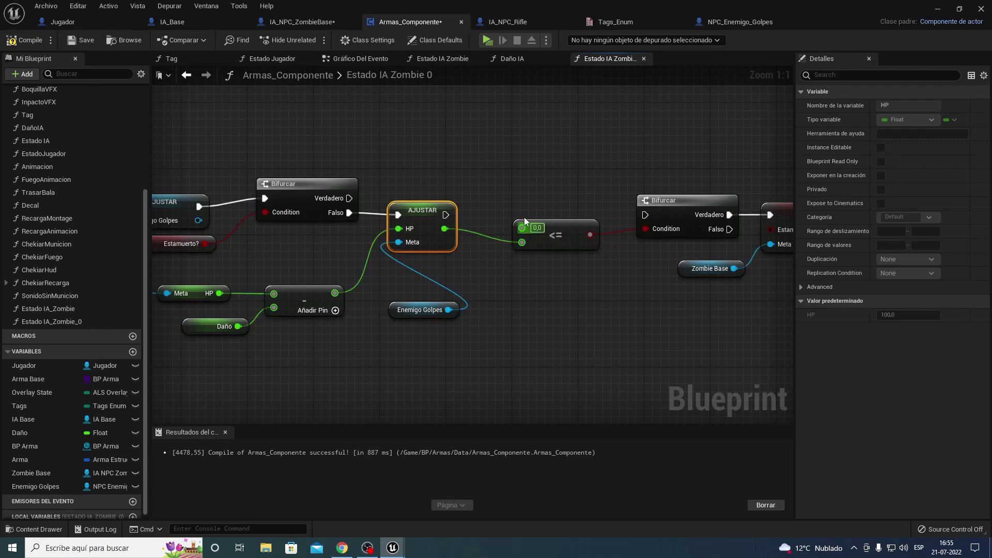
Replace the Zombie Base Estamuerto? setter with one targeting Enemigo Golpes
{"action": "left_click", "coordinate": [455, 59]}
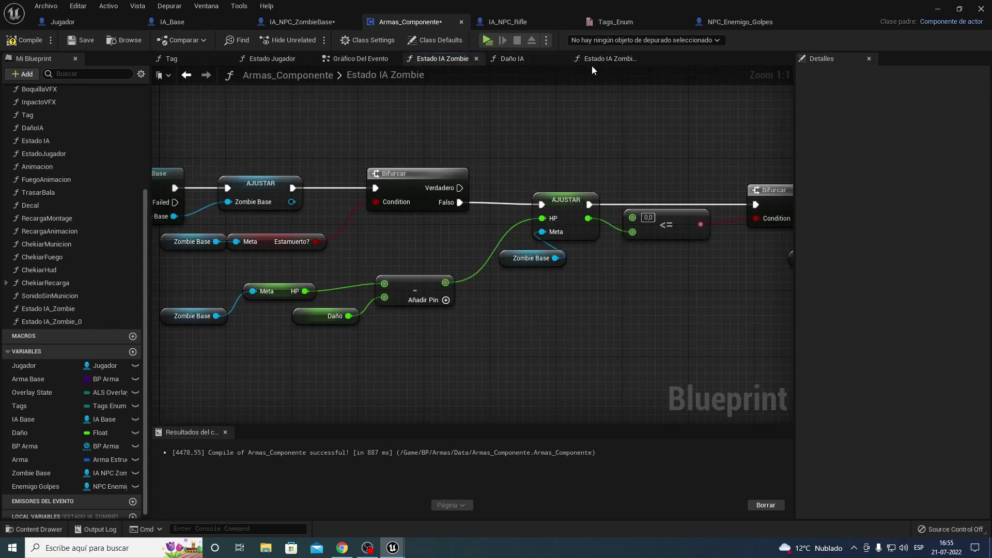
{"action": "left_click", "coordinate": [605, 59]}
{"action": "mouse_move", "coordinate": [587, 150]}
{"action": "right_mouse_down"}
{"action": "mouse_move", "coordinate": [442, 168]}
{"action": "mouse_move", "coordinate": [362, 123]}
{"action": "right_mouse_up"}
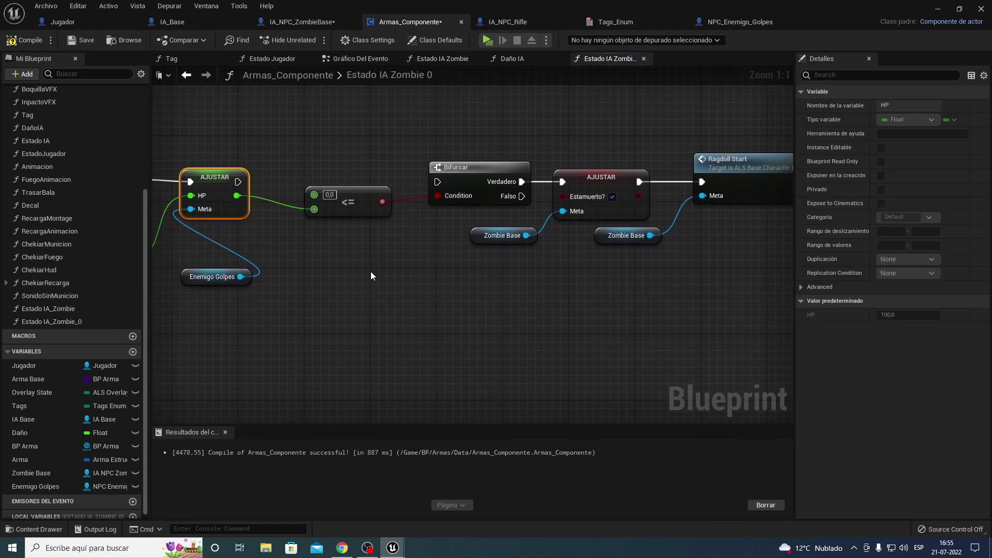
{"action": "right_click_drag", "start_coordinate": [350, 267], "coordinate": [248, 342]}
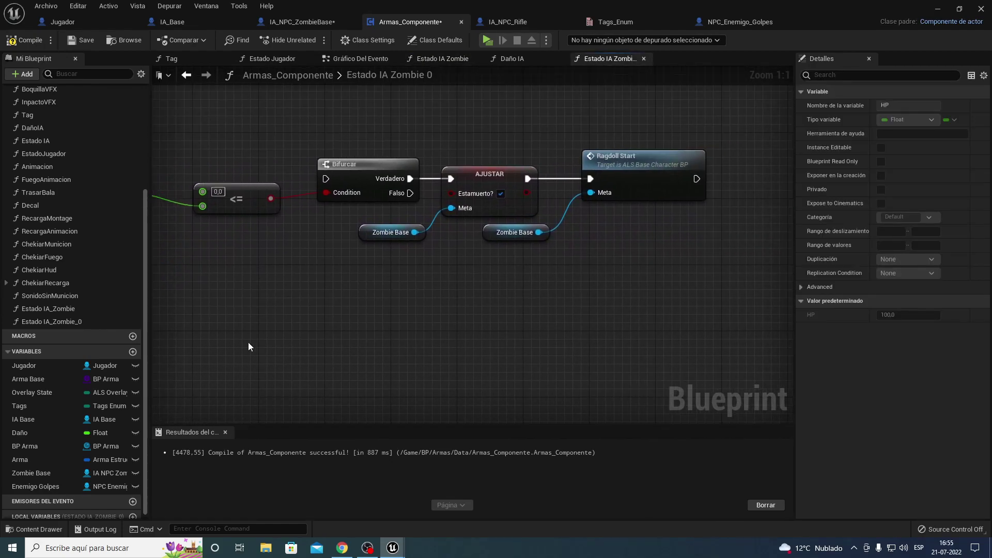
{"action": "left_click_drag", "start_coordinate": [37, 486], "coordinate": [360, 267]}
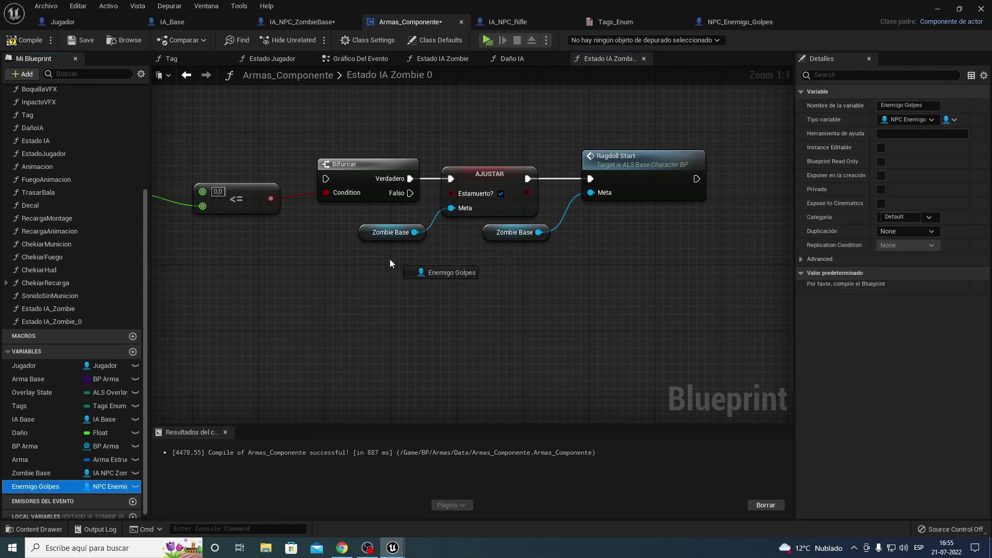
{"action": "left_click", "coordinate": [402, 284]}
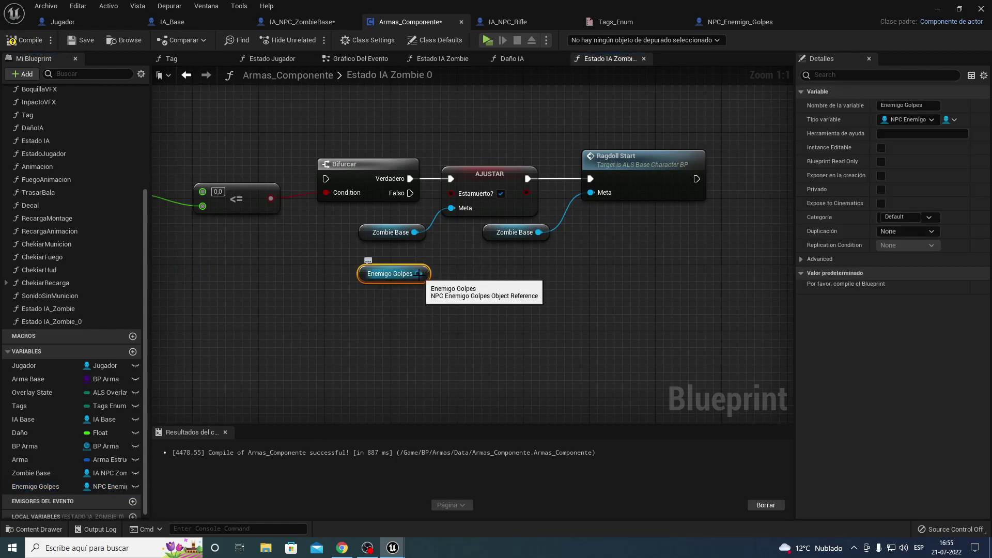
{"action": "mouse_move", "coordinate": [418, 274]}
{"action": "left_mouse_down"}
{"action": "mouse_move", "coordinate": [460, 194]}
{"action": "mouse_move", "coordinate": [457, 263]}
{"action": "left_mouse_up"}
{"action": "type", "text": "esta"}
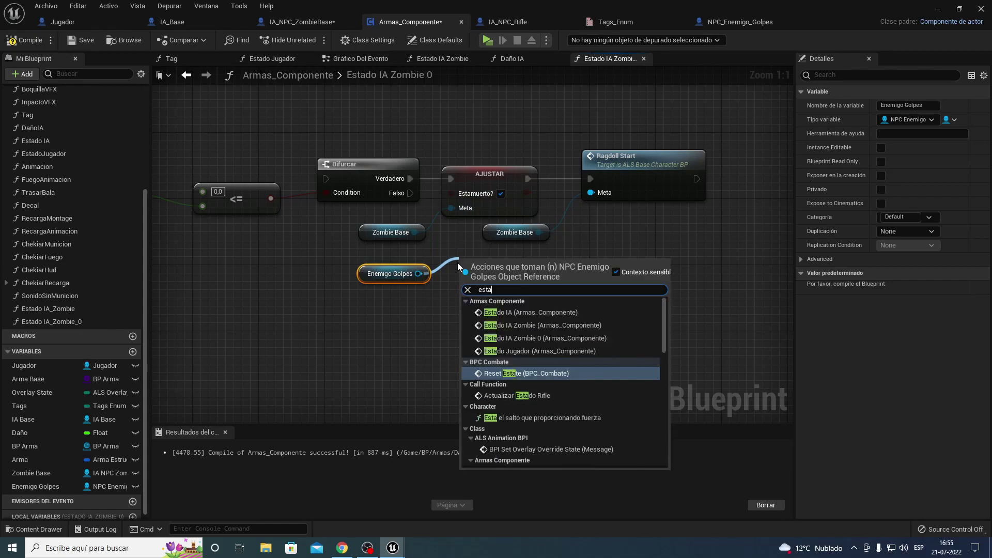
{"action": "type", "text": "muerto"}
{"action": "key", "text": "Return"}
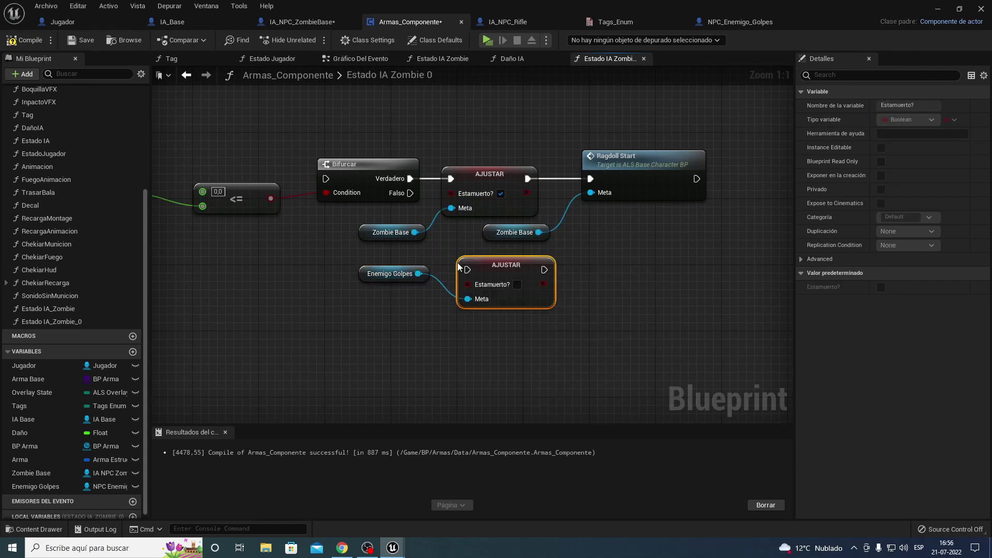
{"action": "left_click", "coordinate": [488, 189]}
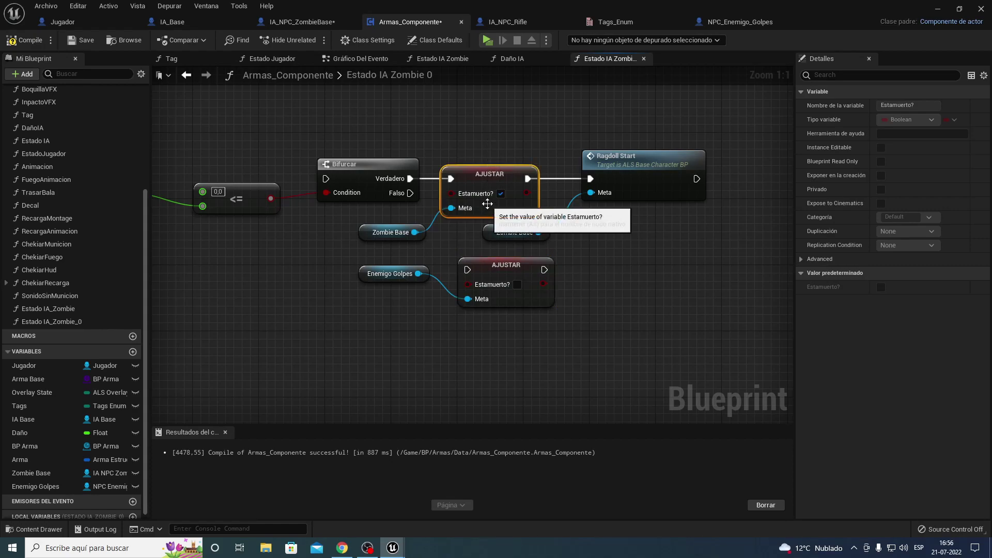
{"action": "key", "text": "Delete"}
{"action": "left_click_drag", "start_coordinate": [501, 274], "coordinate": [476, 175]}
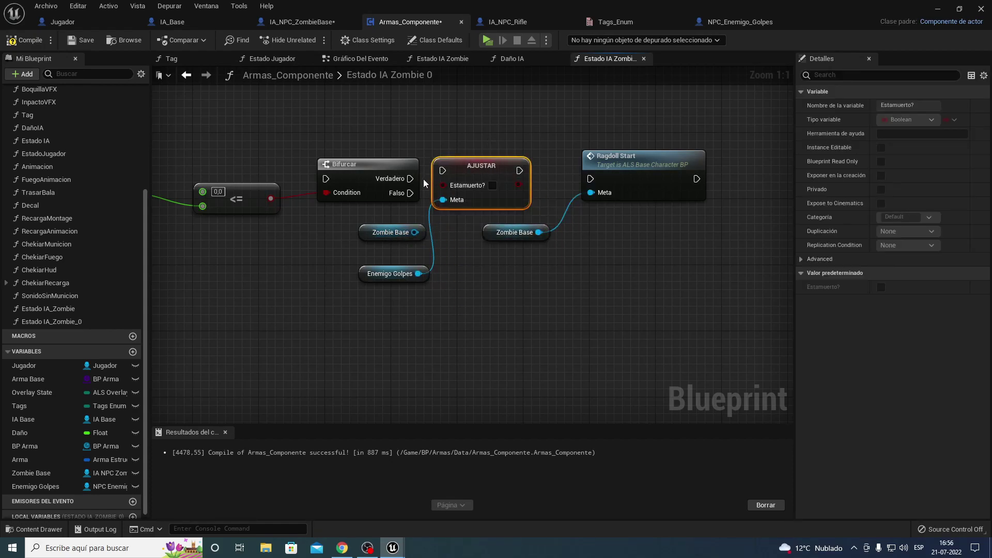
On Verdadero set Estamuerto? true, then ragdoll Enemigo Golpes, with the HP update feeding the death check
{"action": "left_click_drag", "start_coordinate": [412, 178], "coordinate": [442, 171]}
{"action": "left_click", "coordinate": [493, 185]}
{"action": "mouse_move", "coordinate": [519, 170]}
{"action": "left_mouse_down"}
{"action": "mouse_move", "coordinate": [590, 179]}
{"action": "mouse_move", "coordinate": [539, 232]}
{"action": "left_mouse_up"}
{"action": "left_click", "coordinate": [390, 234]}
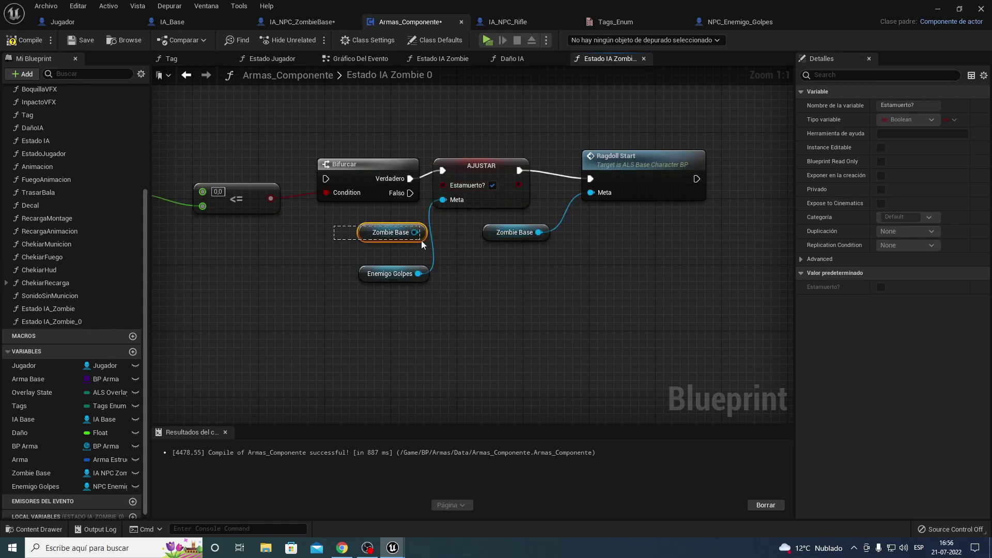
{"action": "key", "text": "Delete"}
{"action": "left_click_drag", "start_coordinate": [419, 273], "coordinate": [594, 197]}
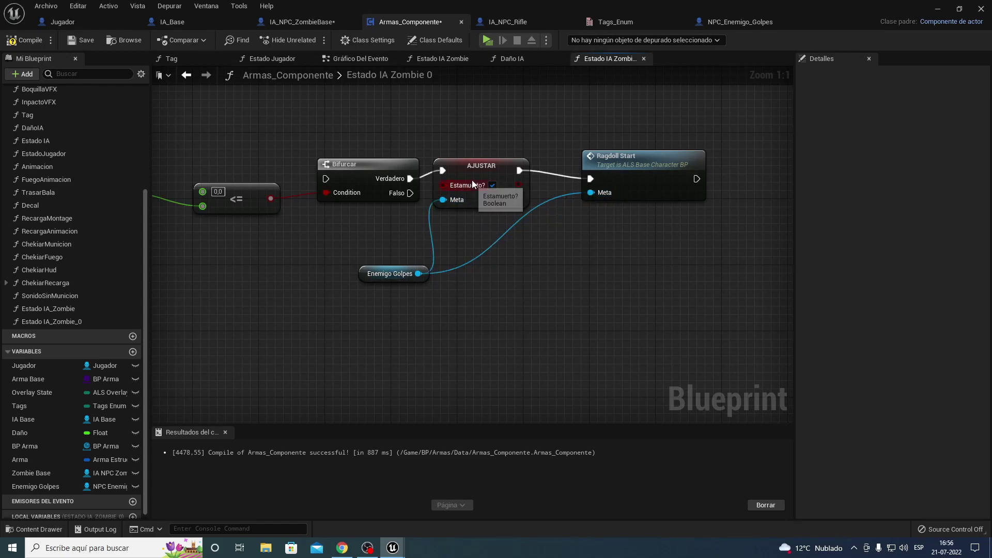
{"action": "right_click_drag", "start_coordinate": [364, 168], "coordinate": [529, 158]}
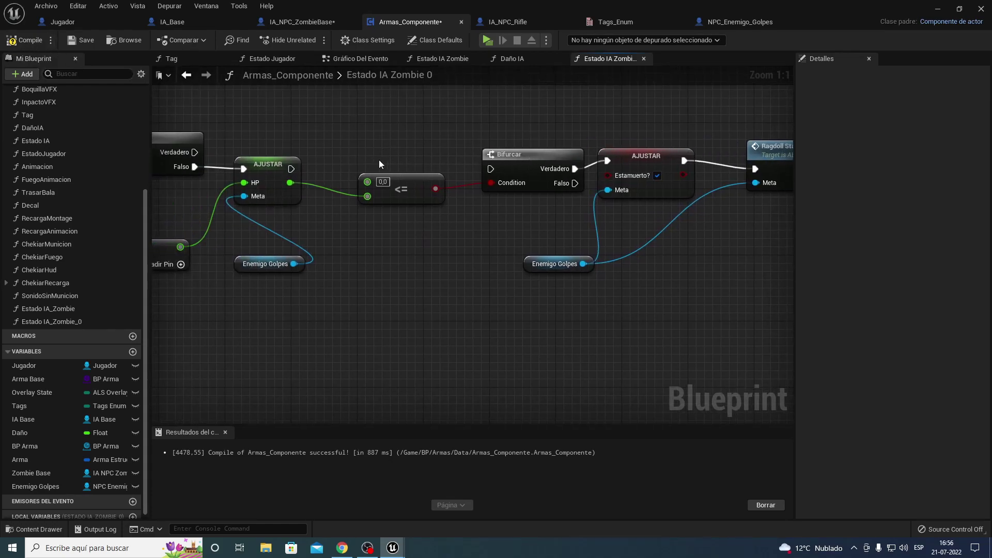
{"action": "left_click_drag", "start_coordinate": [291, 168], "coordinate": [490, 168]}
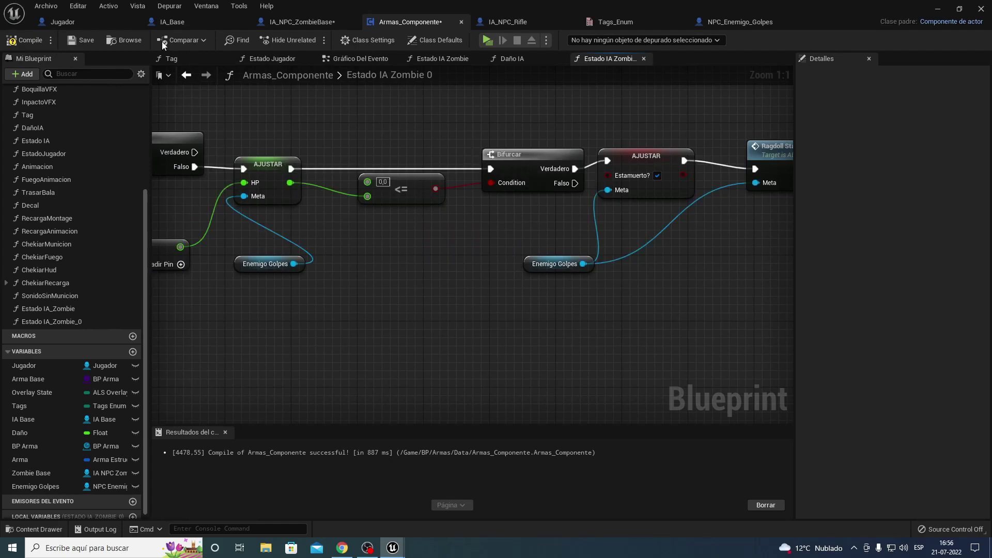
Compile and rename Estado IA_Zombie_0 to Estado IA_Enemigogolpe
{"action": "left_click", "coordinate": [23, 39]}
{"action": "left_click", "coordinate": [357, 58]}
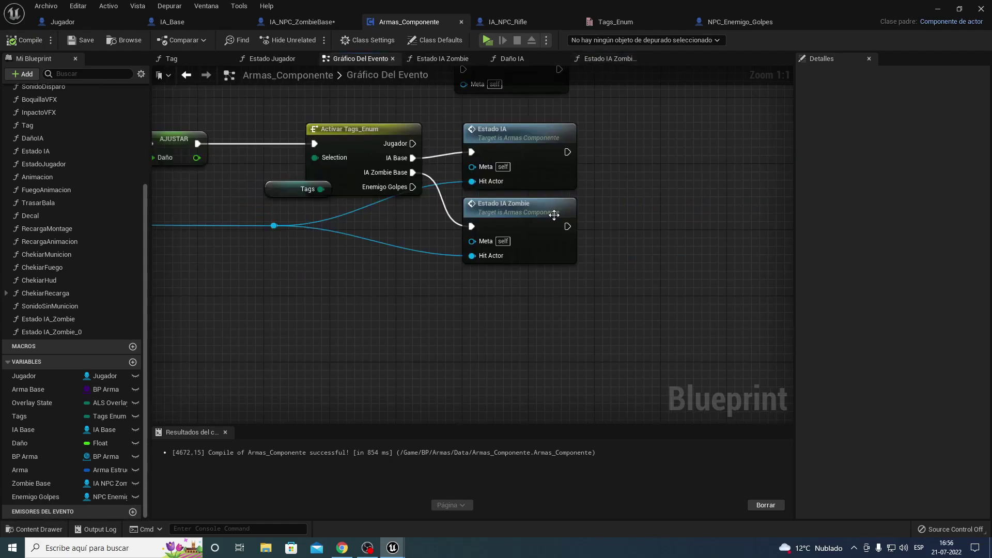
{"action": "right_click_drag", "start_coordinate": [554, 216], "coordinate": [500, 222]}
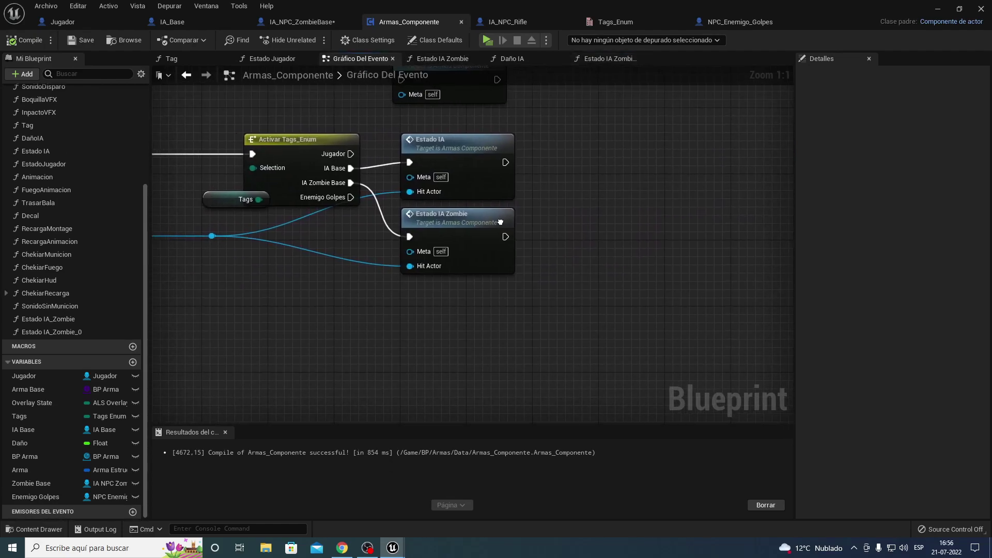
{"action": "left_click", "coordinate": [60, 334]}
{"action": "left_click", "coordinate": [60, 333]}
{"action": "type", "text": "Enemigogo"}
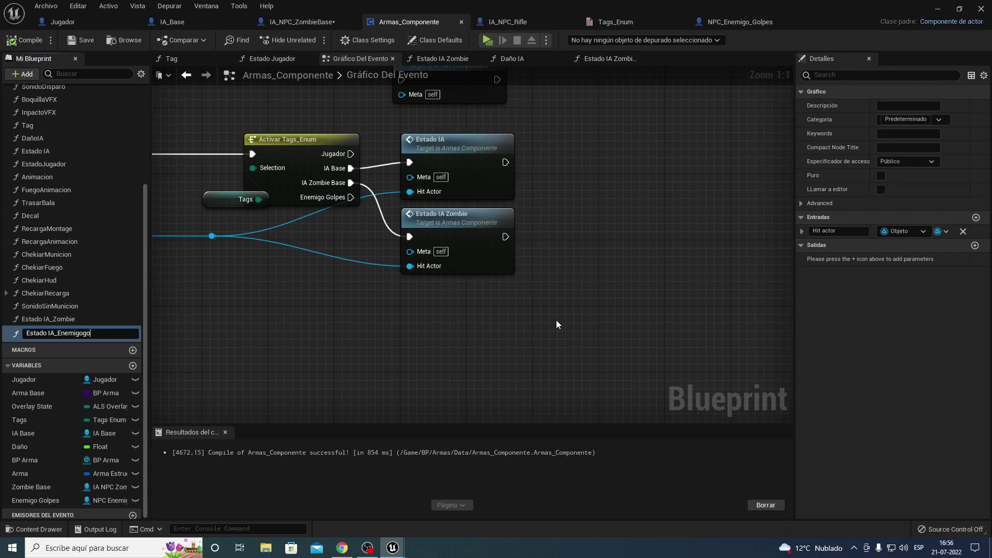
{"action": "type", "text": "lpe"}
{"action": "key", "text": "Return"}
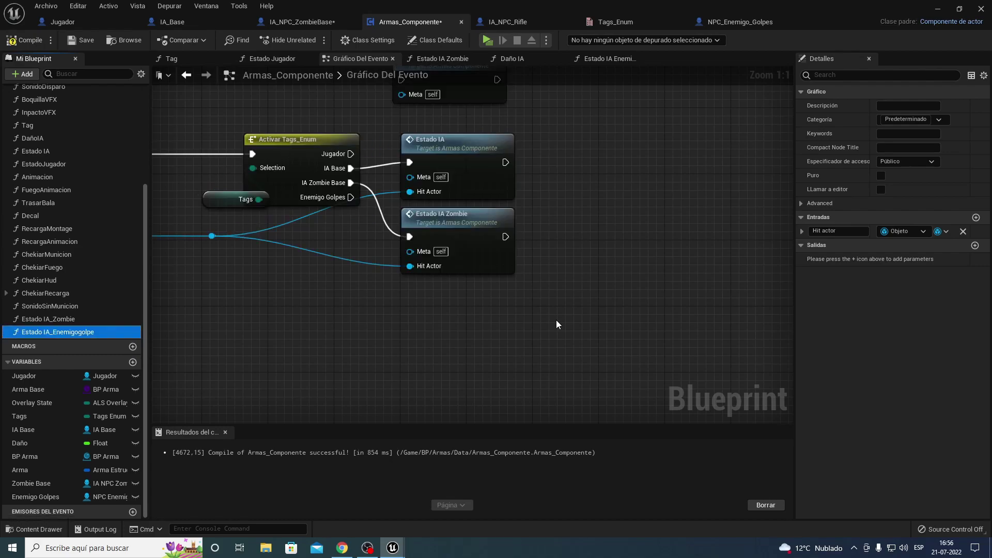
Call Estado IA_Enemigogolpe from the switch's Enemigo Golpes output, passing Hit Actor
{"action": "left_click_drag", "start_coordinate": [46, 332], "coordinate": [449, 303]}
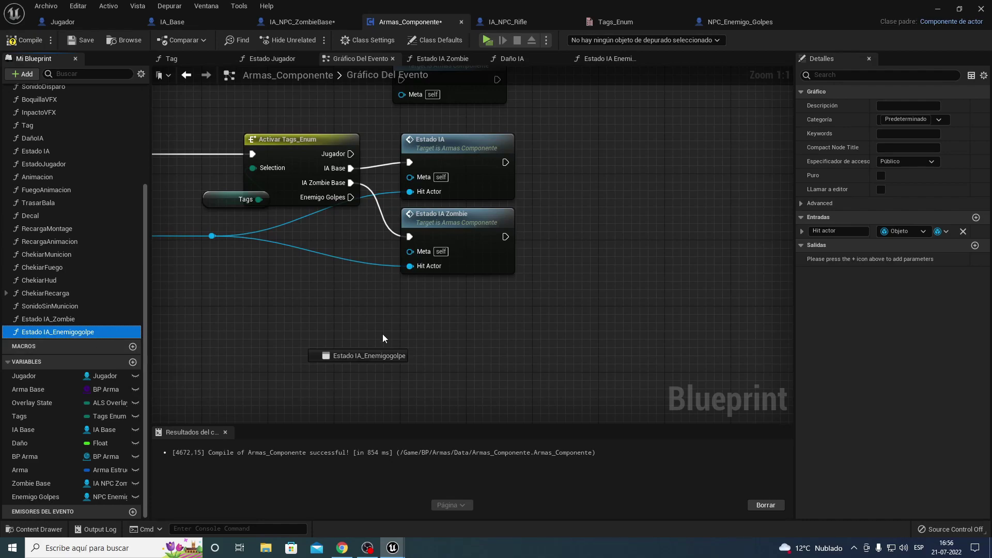
{"action": "left_click_drag", "start_coordinate": [351, 197], "coordinate": [434, 336]}
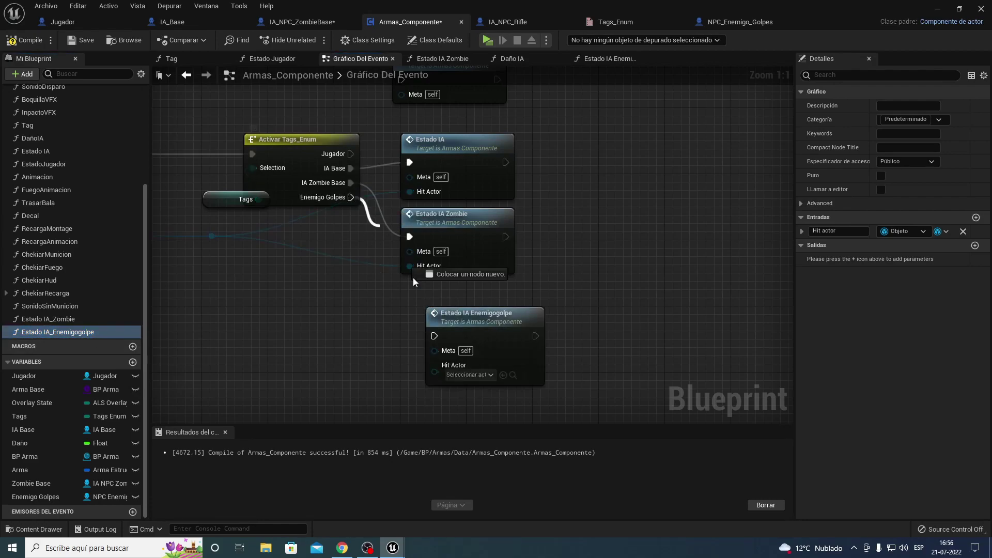
{"action": "left_click_drag", "start_coordinate": [212, 236], "coordinate": [435, 372]}
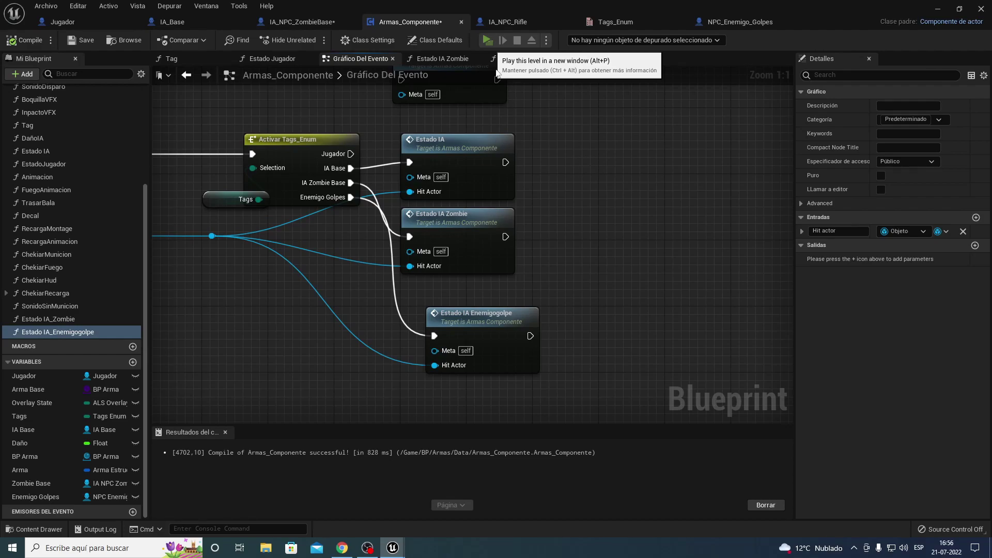
{"action": "key", "text": "alt+p"}
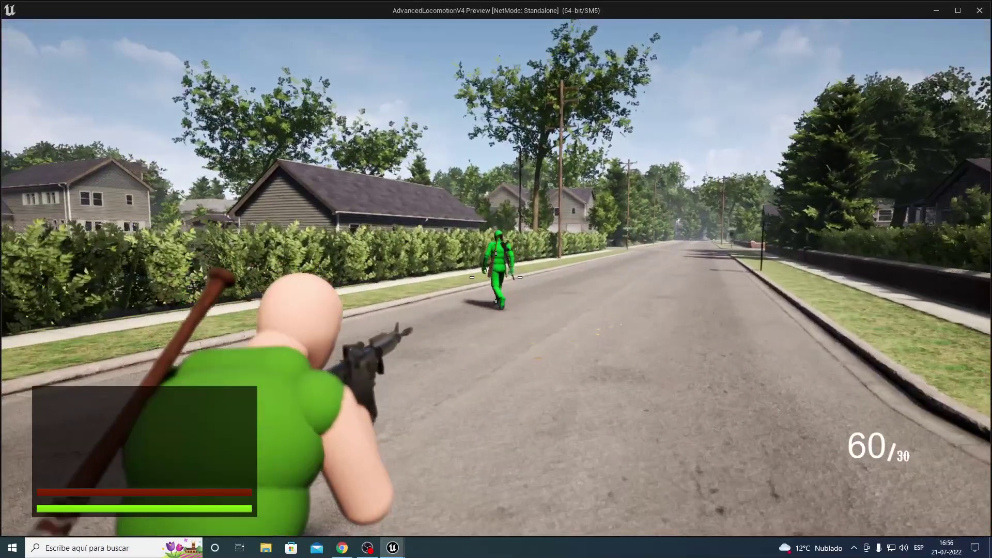
{"action": "left_click", "coordinate": [496, 277]}
{"action": "key", "text": "w"}
{"action": "left_click_drag", "start_coordinate": [496, 278], "coordinate": [496, 277]}
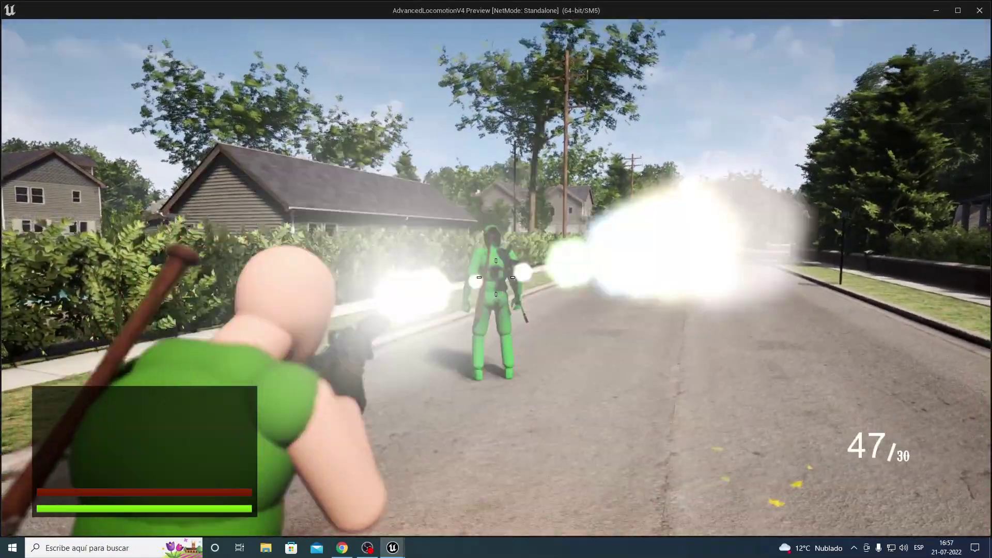
{"action": "key", "text": "Escape"}
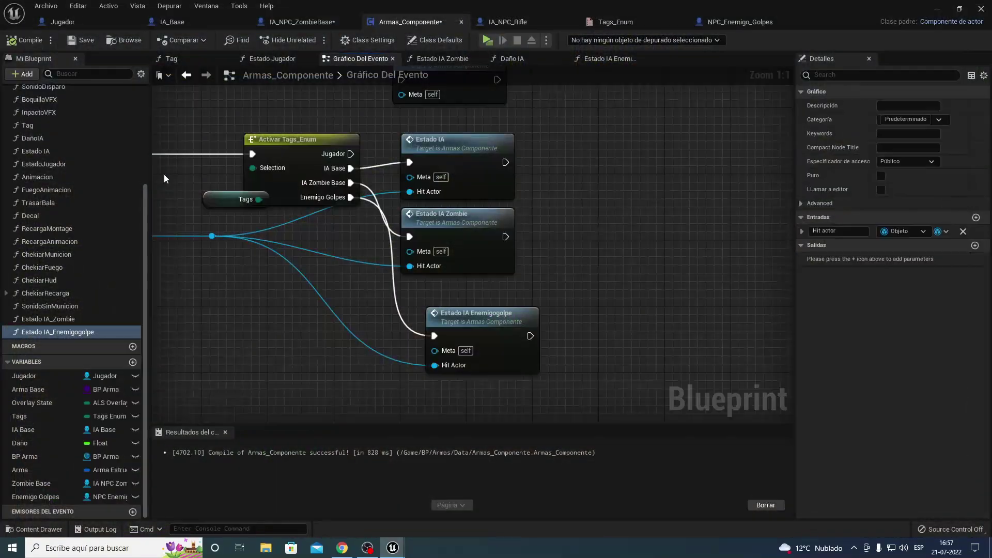
Trace the Daño IA node chain back to the Tag function call and open its graph
{"action": "right_click_drag", "start_coordinate": [329, 206], "coordinate": [538, 231]}
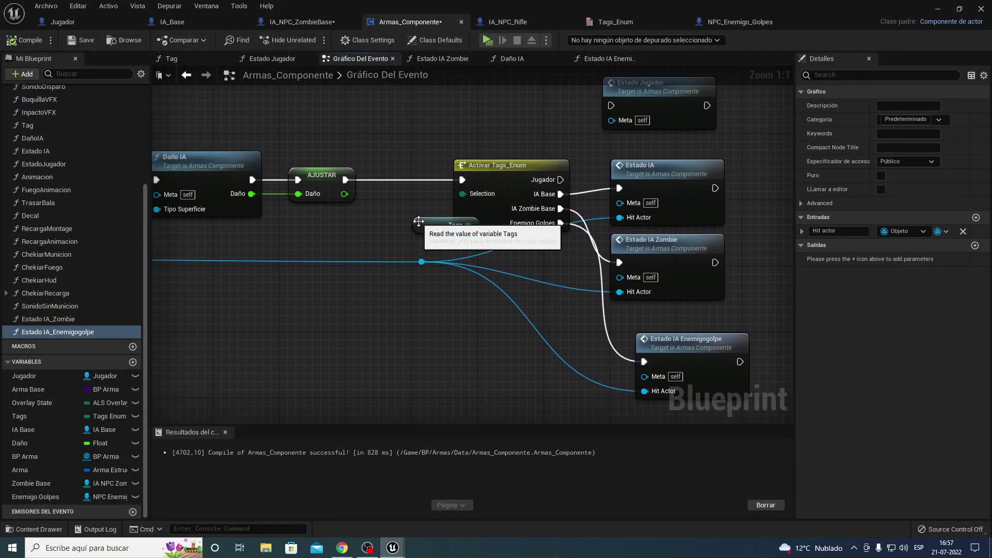
{"action": "left_click", "coordinate": [409, 217]}
{"action": "right_click_drag", "start_coordinate": [442, 241], "coordinate": [395, 235]}
{"action": "left_click", "coordinate": [638, 319]}
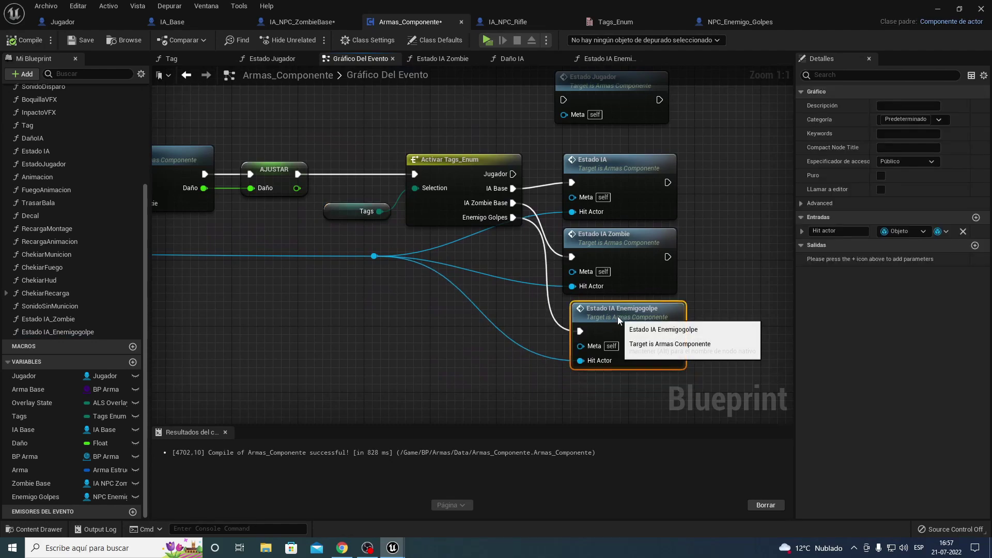
{"action": "right_click_drag", "start_coordinate": [468, 284], "coordinate": [564, 281]}
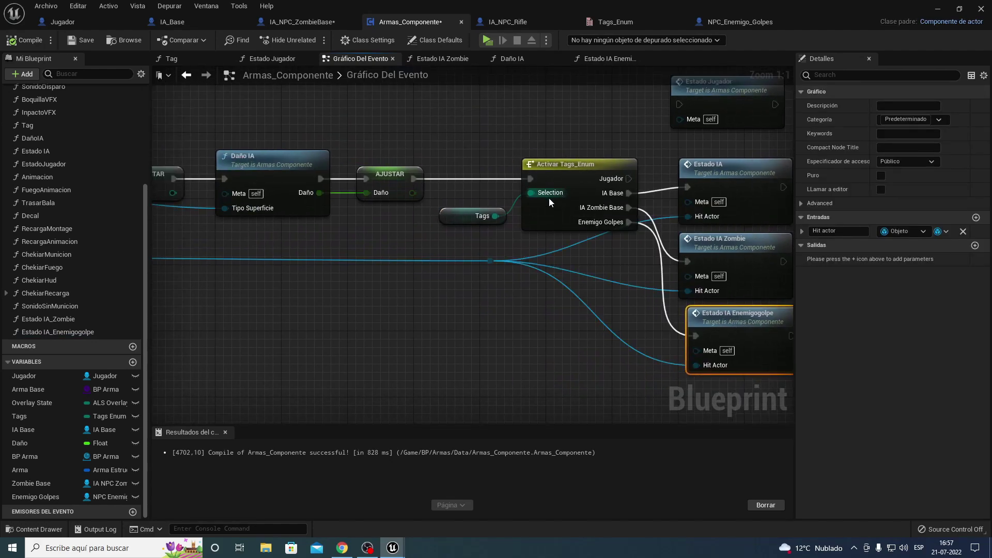
{"action": "left_click_drag", "start_coordinate": [483, 213], "coordinate": [458, 213]}
{"action": "left_click", "coordinate": [556, 185]}
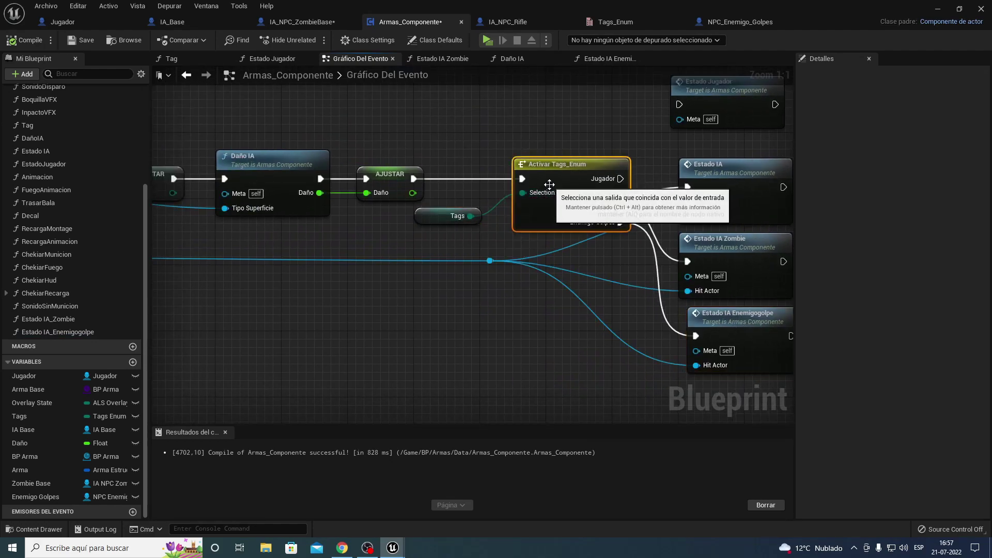
{"action": "right_click_drag", "start_coordinate": [336, 223], "coordinate": [491, 221]}
{"action": "left_click", "coordinate": [413, 154]}
{"action": "right_click_drag", "start_coordinate": [338, 249], "coordinate": [475, 251]}
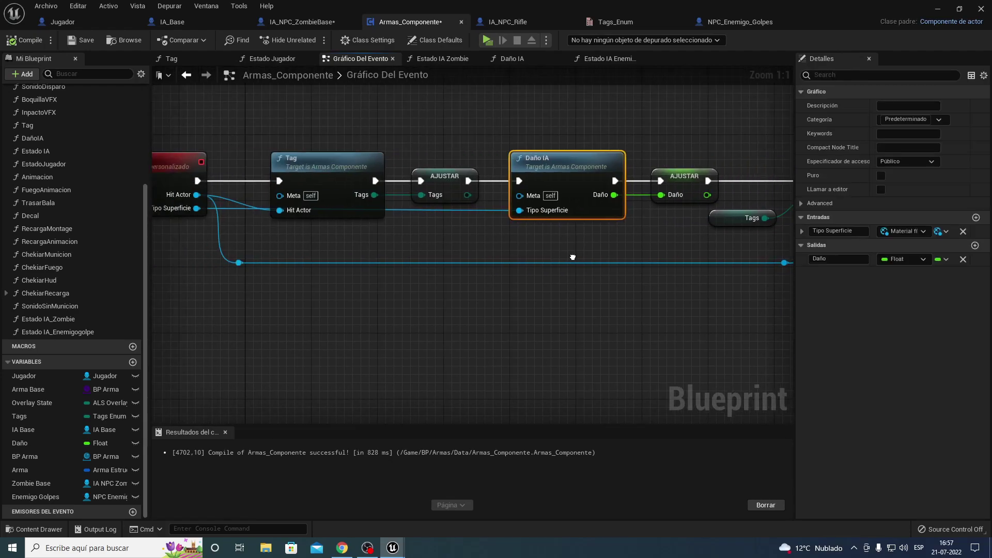
{"action": "left_click", "coordinate": [331, 157]}
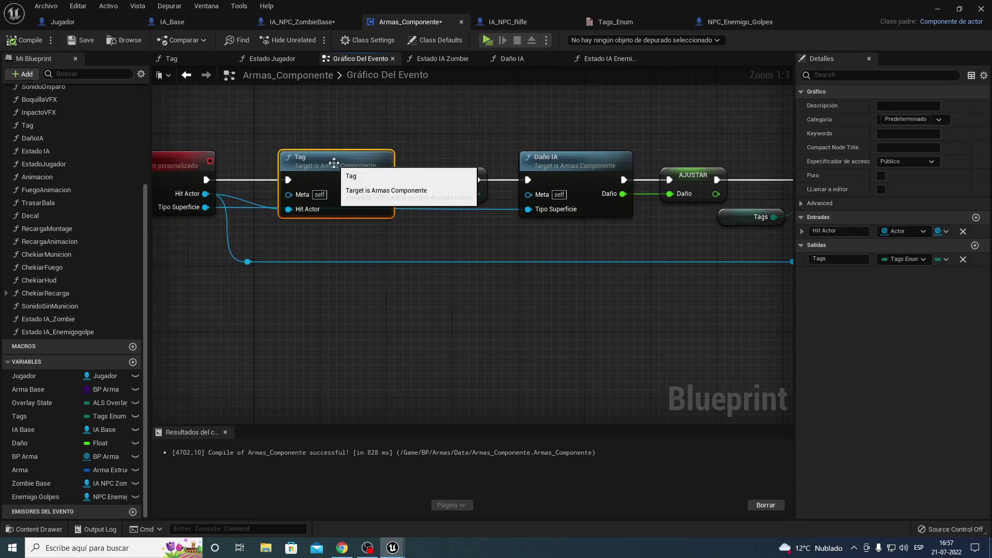
{"action": "double_click", "coordinate": [331, 158]}
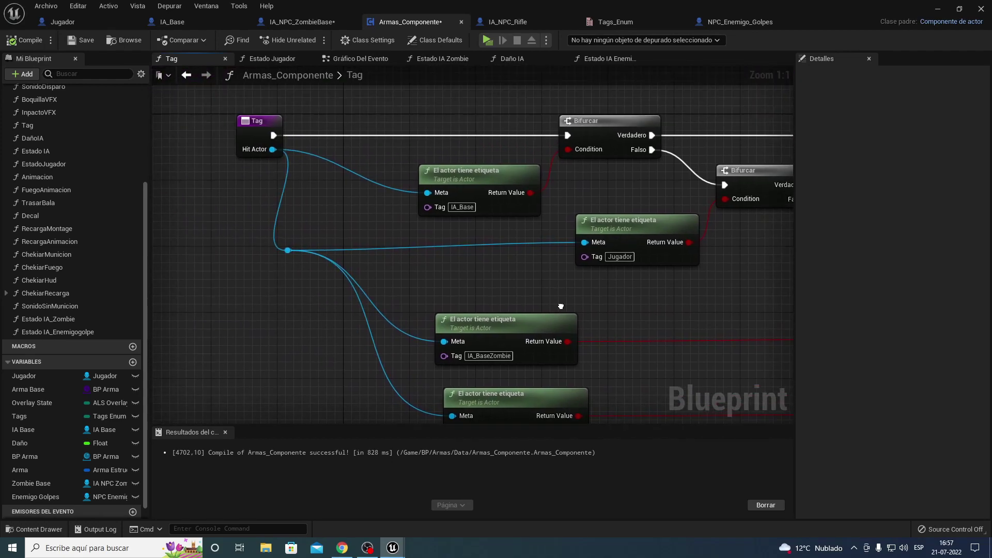
Locate the Enemigo_golpes tag check, the final branch and the IA_Zombie_Base return node
{"action": "left_click_drag", "start_coordinate": [490, 323], "coordinate": [491, 306]}
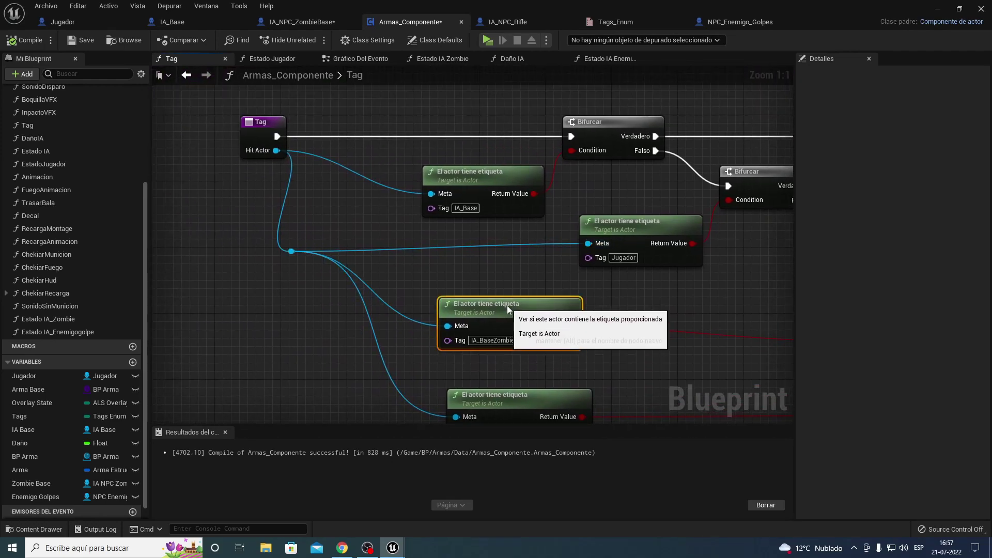
{"action": "right_click_drag", "start_coordinate": [490, 291], "coordinate": [447, 185]}
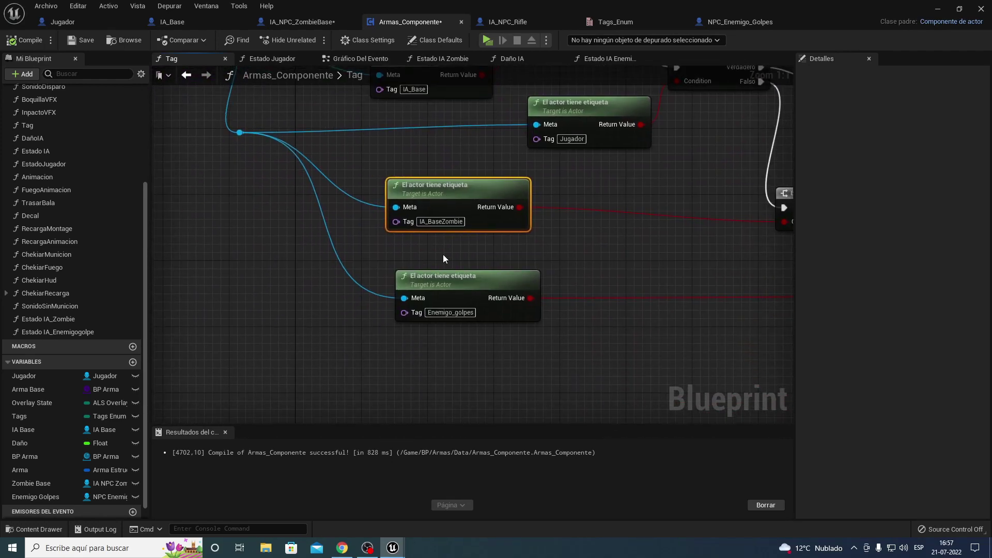
{"action": "left_click", "coordinate": [454, 279]}
{"action": "mouse_move", "coordinate": [598, 247]}
{"action": "right_mouse_down"}
{"action": "mouse_move", "coordinate": [430, 312]}
{"action": "mouse_move", "coordinate": [396, 312]}
{"action": "right_mouse_up"}
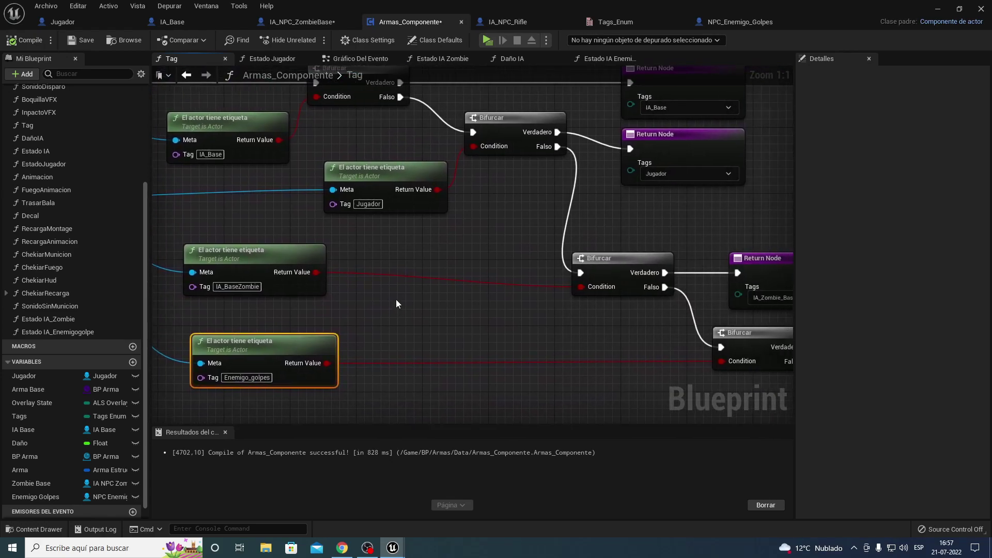
{"action": "right_click_drag", "start_coordinate": [421, 267], "coordinate": [239, 239]}
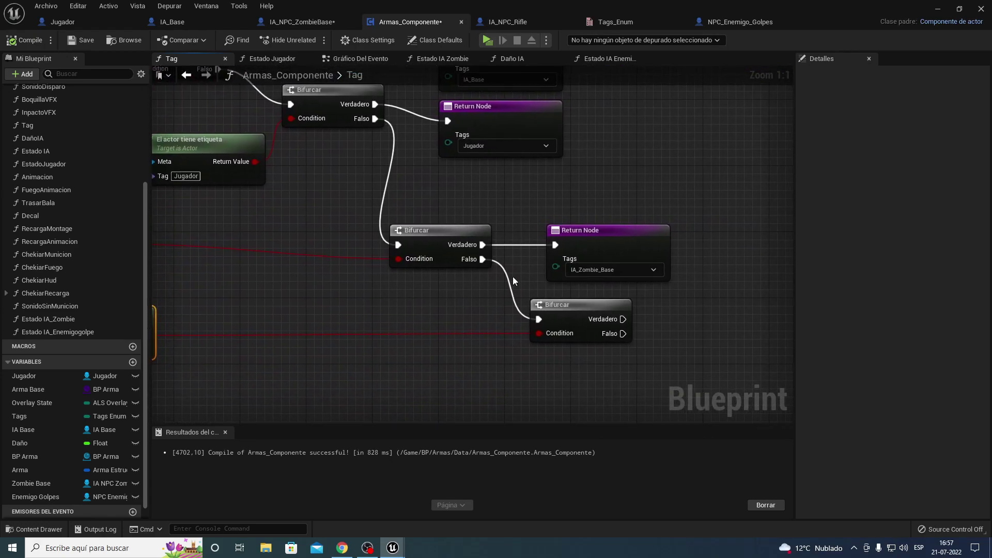
{"action": "left_click", "coordinate": [627, 242]}
{"action": "right_click_drag", "start_coordinate": [641, 288], "coordinate": [545, 299]}
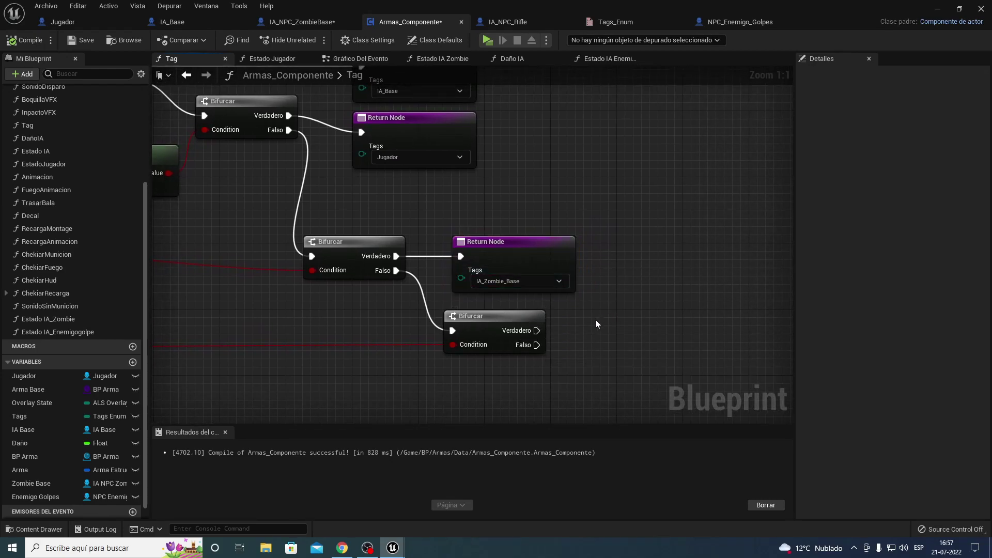
Duplicate the IA_Zombie_Base return node, wire the final branch's True to it, and set it to Enemigo_Golpes
{"action": "key", "text": "ctrl+c"}
{"action": "key", "text": "ctrl+v"}
{"action": "mouse_move", "coordinate": [537, 331]}
{"action": "left_mouse_down"}
{"action": "mouse_move", "coordinate": [613, 340]}
{"action": "mouse_move", "coordinate": [611, 326]}
{"action": "left_mouse_up"}
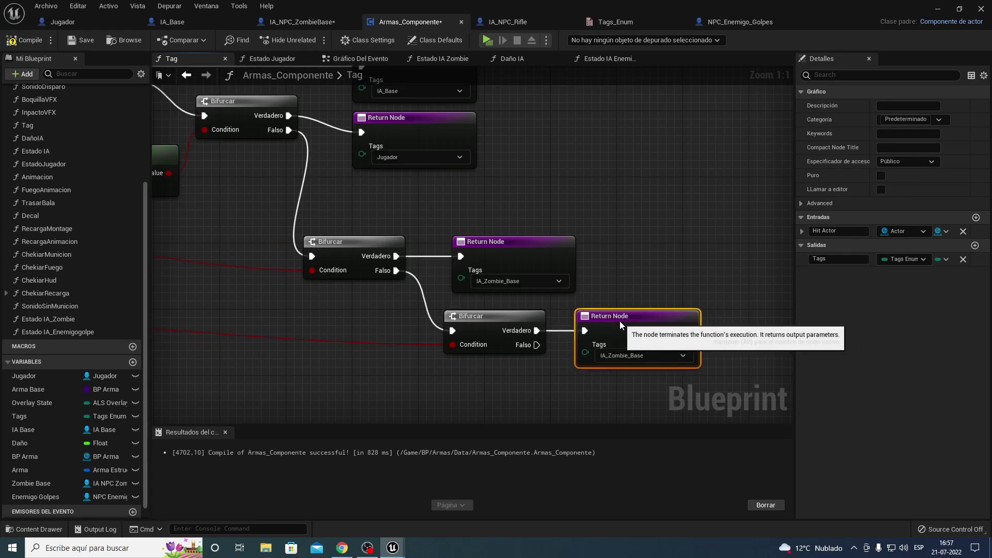
{"action": "left_click", "coordinate": [637, 356]}
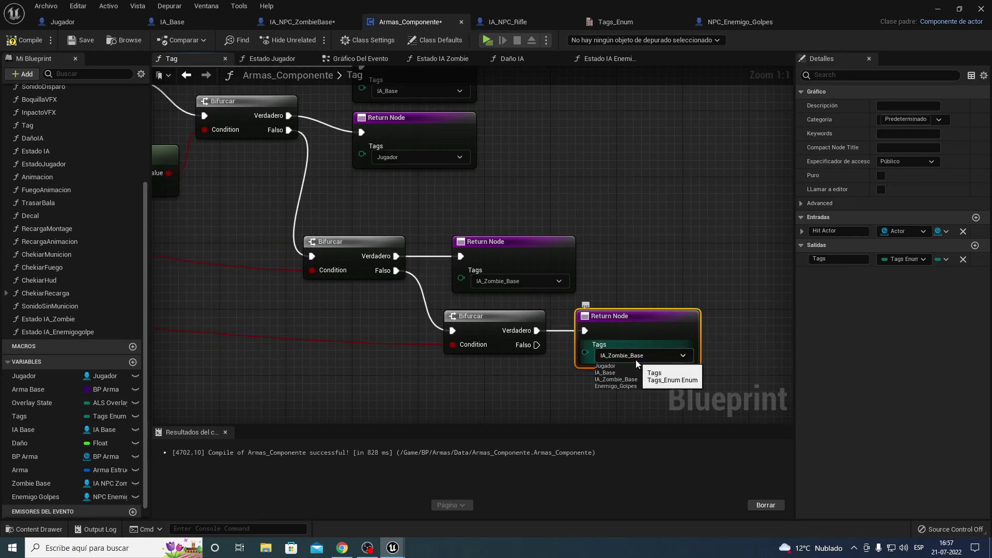
{"action": "left_click", "coordinate": [615, 386]}
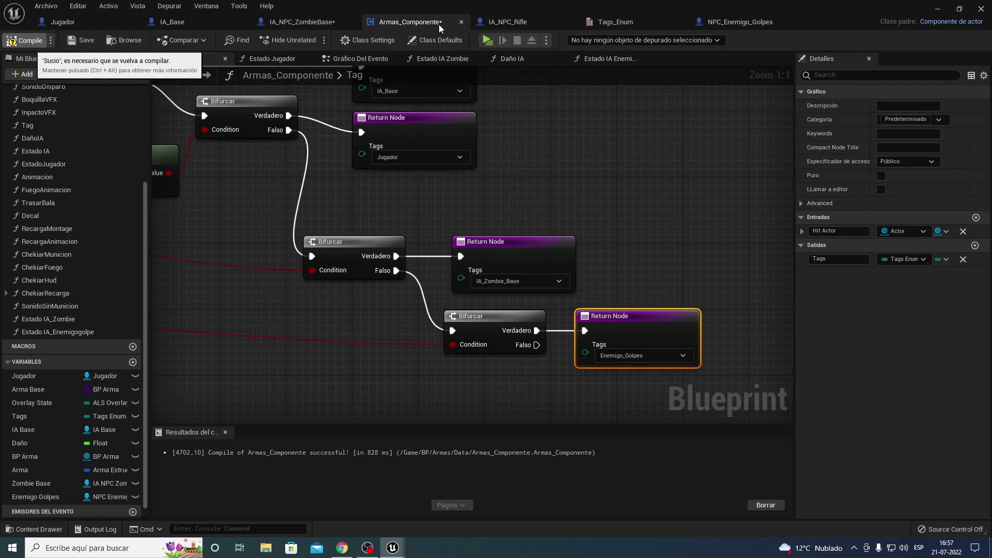
{"action": "left_click", "coordinate": [31, 43]}
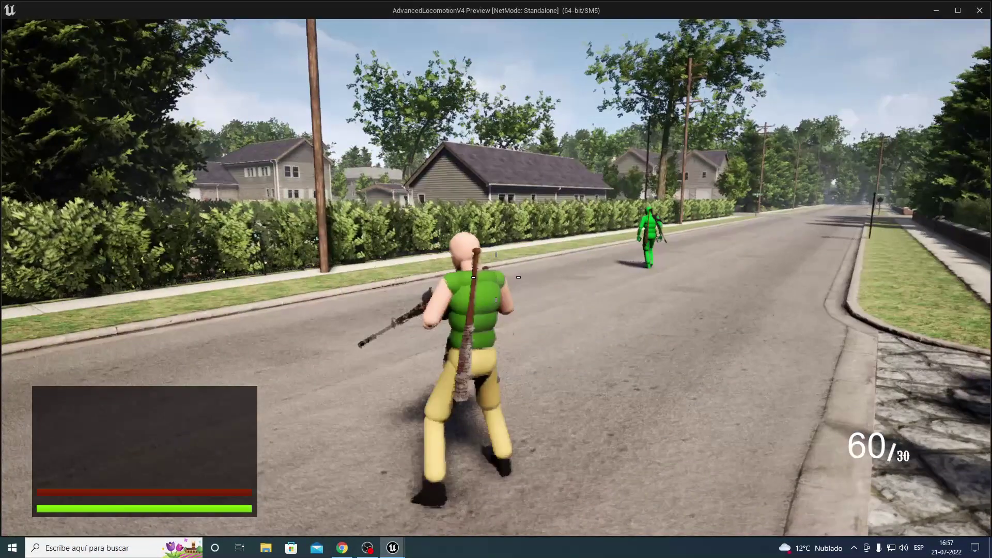
{"action": "key", "text": "w"}
{"action": "right_click", "coordinate": [496, 279]}
{"action": "left_click", "coordinate": [496, 279]}
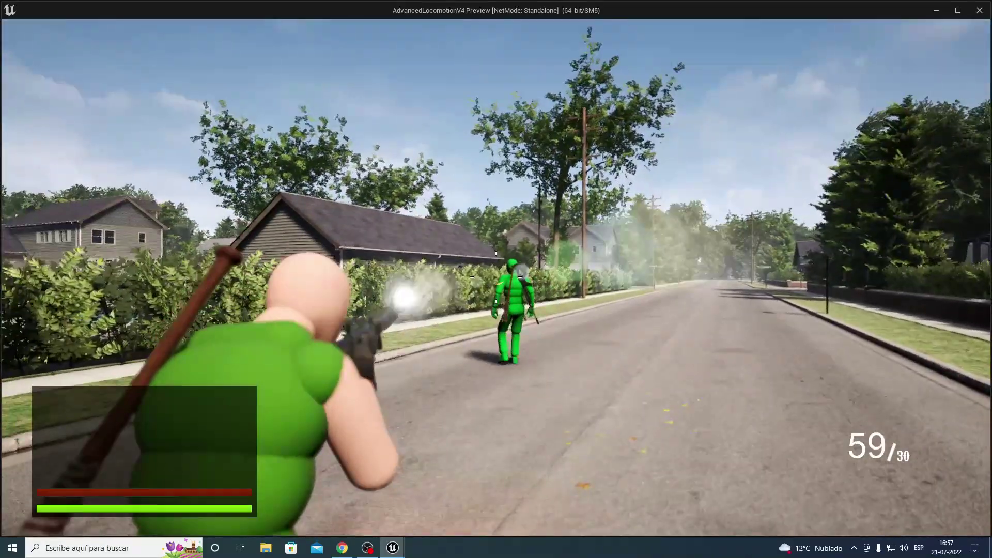
{"action": "left_click", "coordinate": [496, 279]}
{"action": "left_click", "coordinate": [496, 279]}
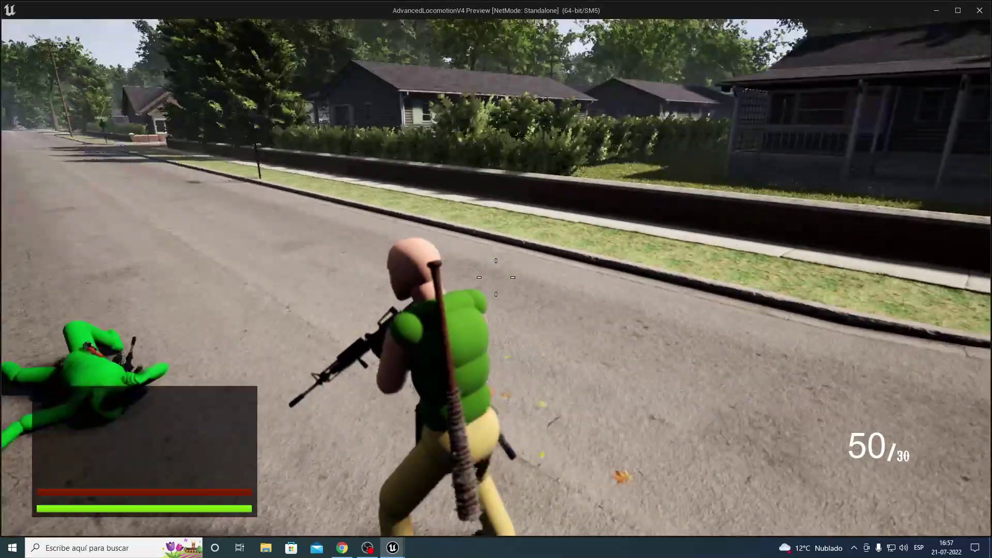
{"action": "key", "text": "Escape"}
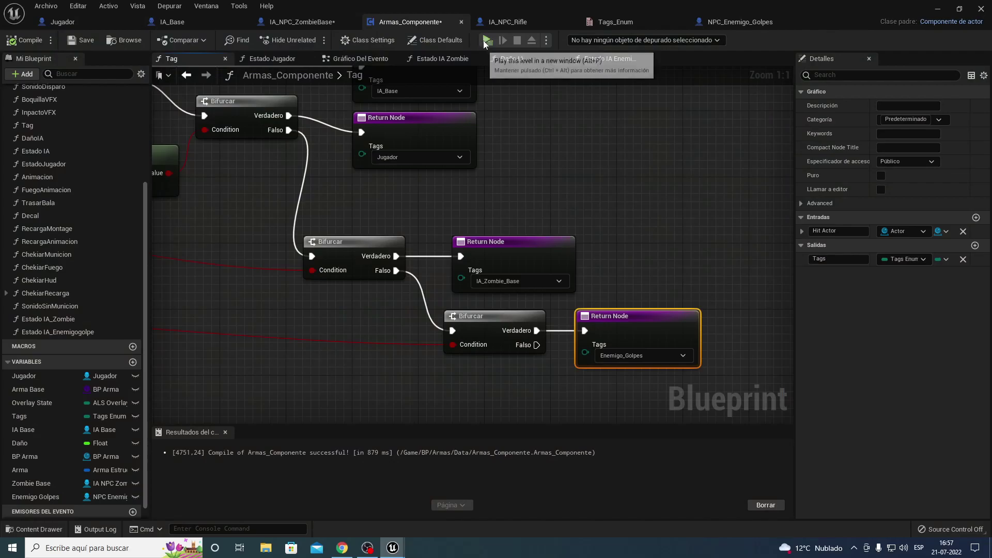
{"action": "key", "text": "alt+p"}
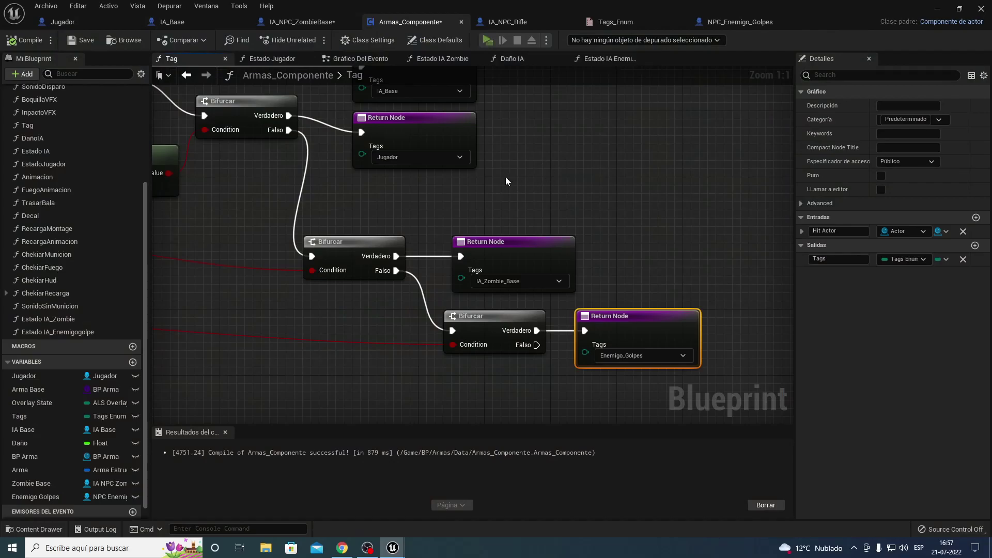
{"action": "key", "text": "w"}
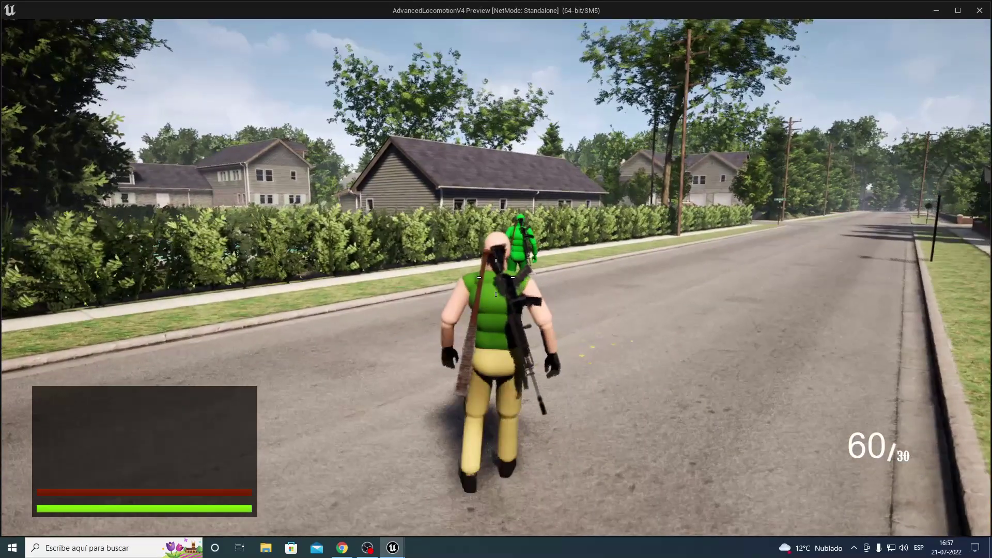
{"action": "right_click", "coordinate": [496, 279]}
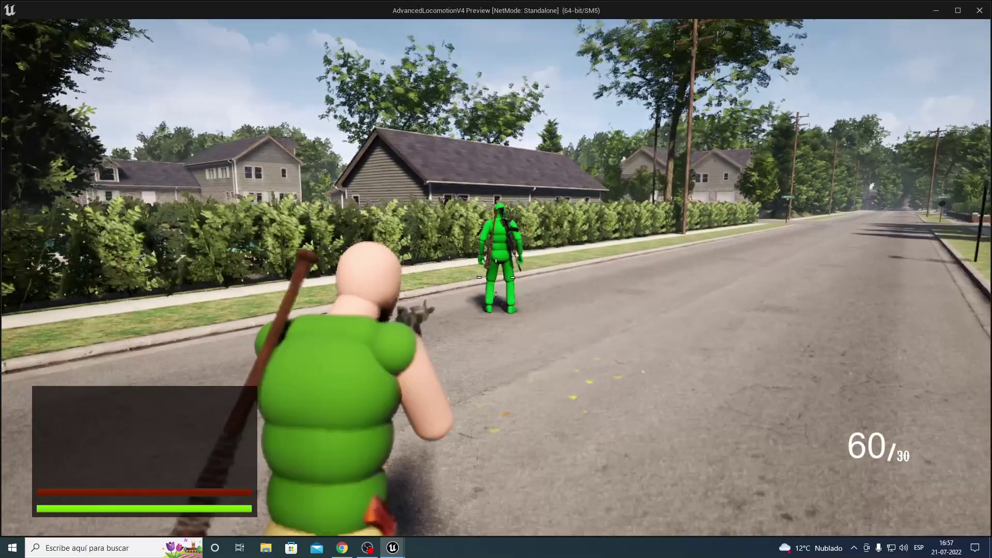
{"action": "left_click", "coordinate": [496, 279]}
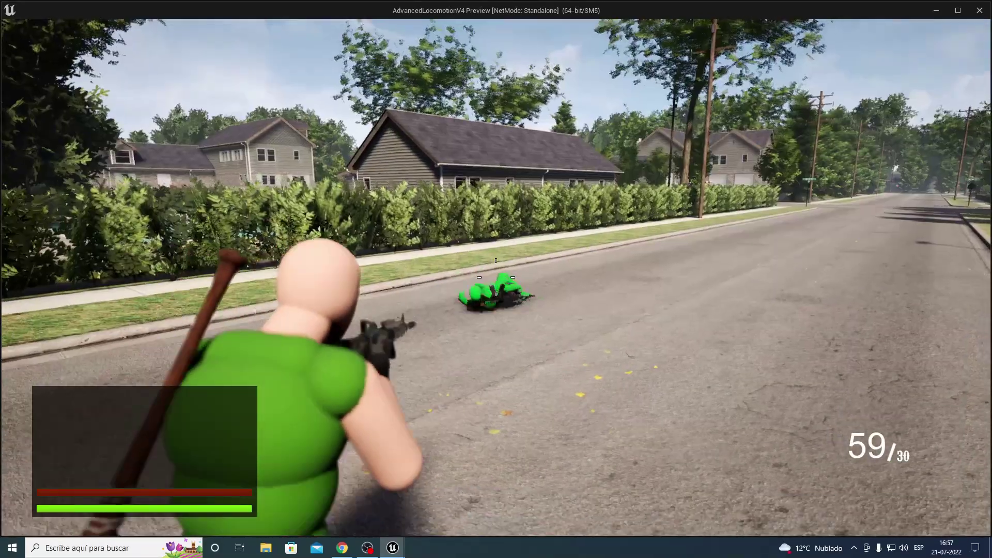
{"action": "key", "text": "Escape"}
Review the actor-has-tag checks and the branch-return chain of the Tag function
{"action": "right_click_drag", "start_coordinate": [339, 200], "coordinate": [534, 208]}
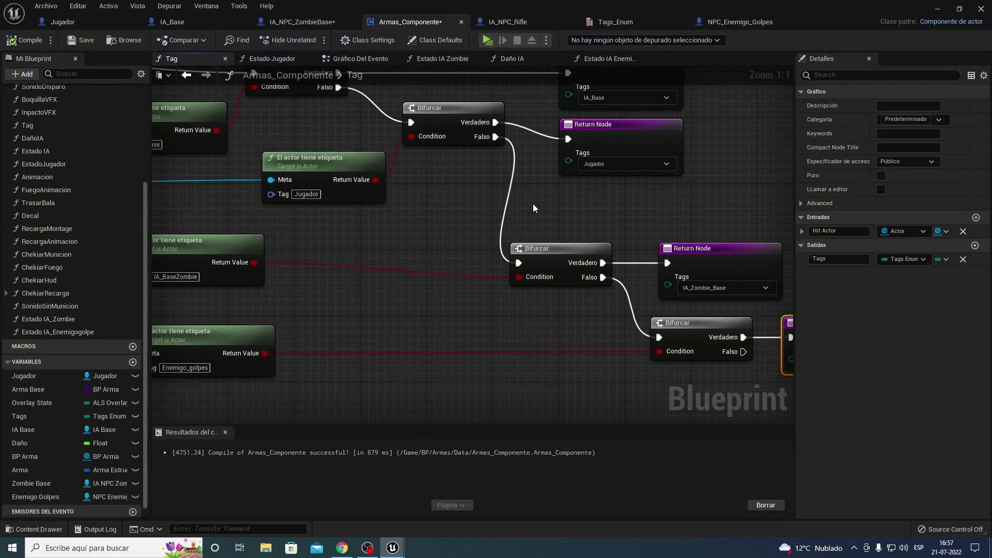
{"action": "mouse_move", "coordinate": [233, 175]}
{"action": "right_mouse_down"}
{"action": "mouse_move", "coordinate": [210, 274]}
{"action": "mouse_move", "coordinate": [404, 251]}
{"action": "right_mouse_up"}
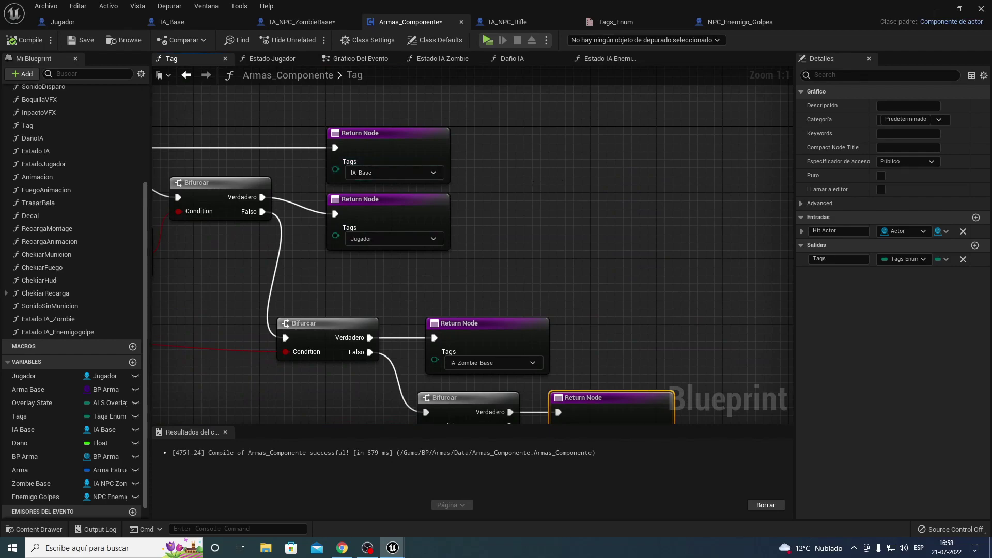
{"action": "right_click_drag", "start_coordinate": [309, 255], "coordinate": [472, 203]}
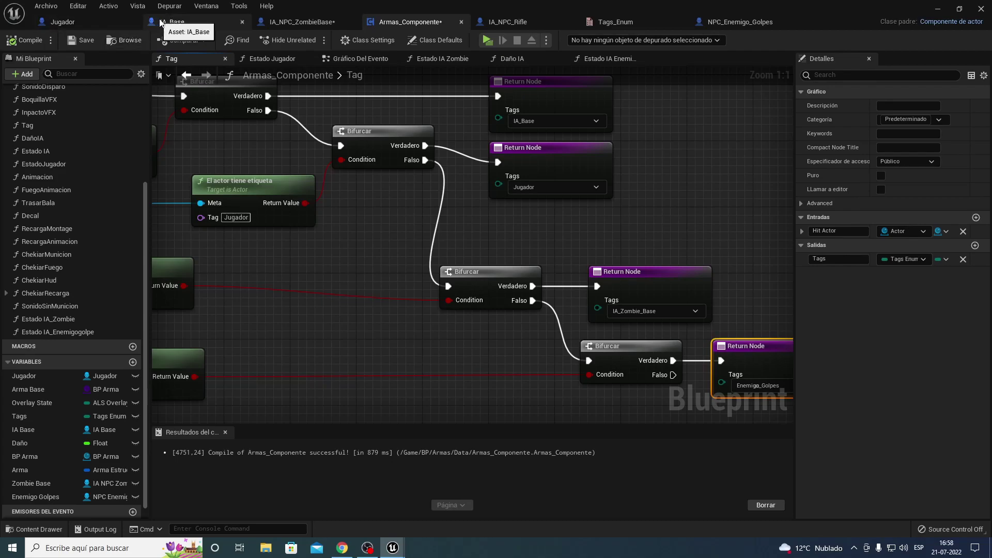
Confirm in IA_Base that HP defaults to 100.0, then switch to IA_NPC_ZombieBase
{"action": "left_click", "coordinate": [172, 22]}
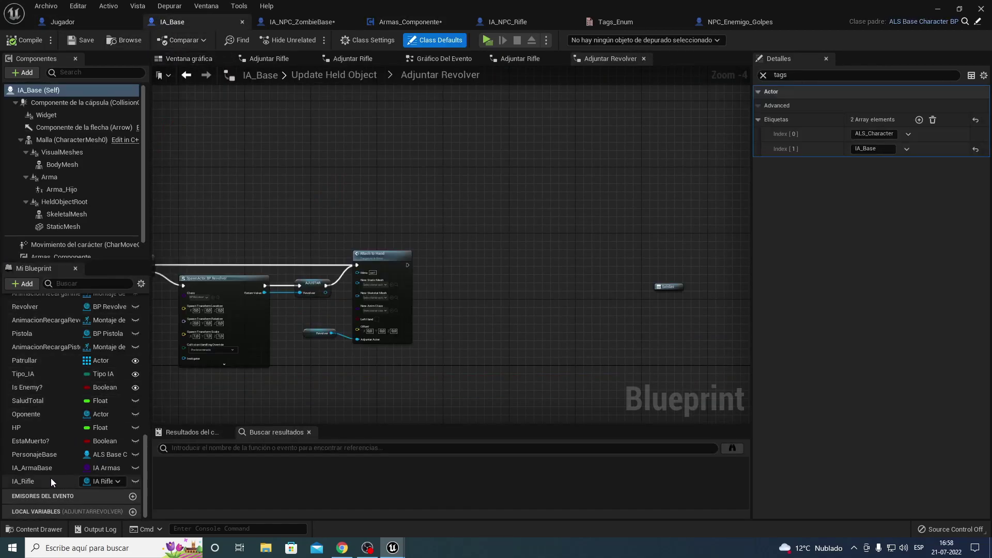
{"action": "left_click", "coordinate": [32, 437]}
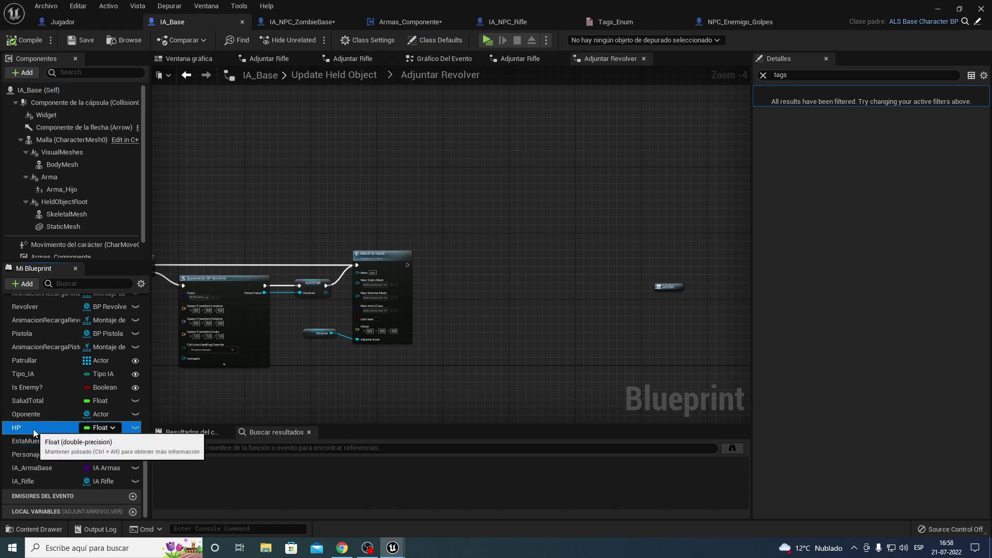
{"action": "left_click", "coordinate": [33, 429]}
{"action": "key", "text": "BackSpace"}
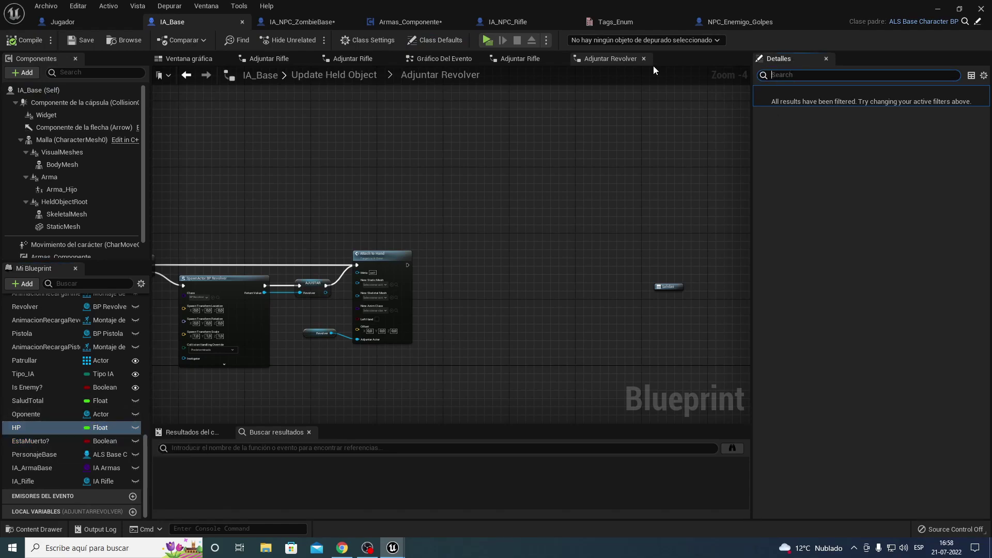
{"action": "left_click", "coordinate": [759, 92]}
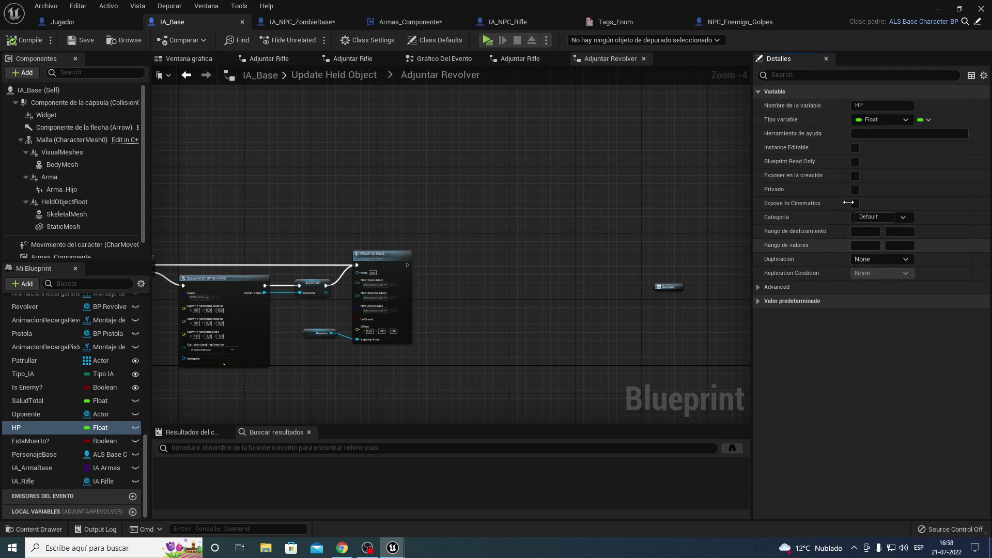
{"action": "left_click", "coordinate": [761, 302]}
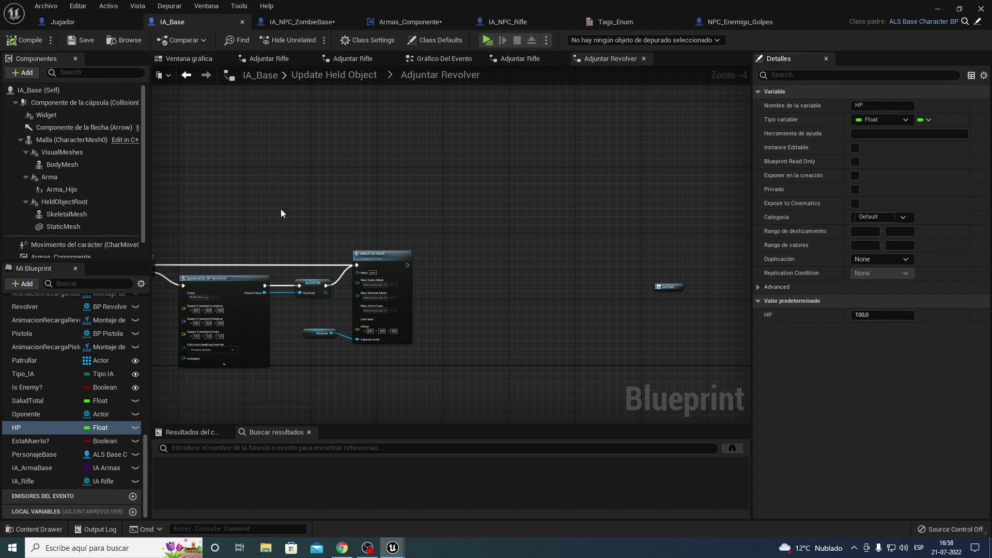
{"action": "left_click", "coordinate": [328, 19]}
Confirm that HP defaults to 100,0 in IA_NPC_ZombieBase
{"action": "right_click_drag", "start_coordinate": [239, 225], "coordinate": [278, 226]}
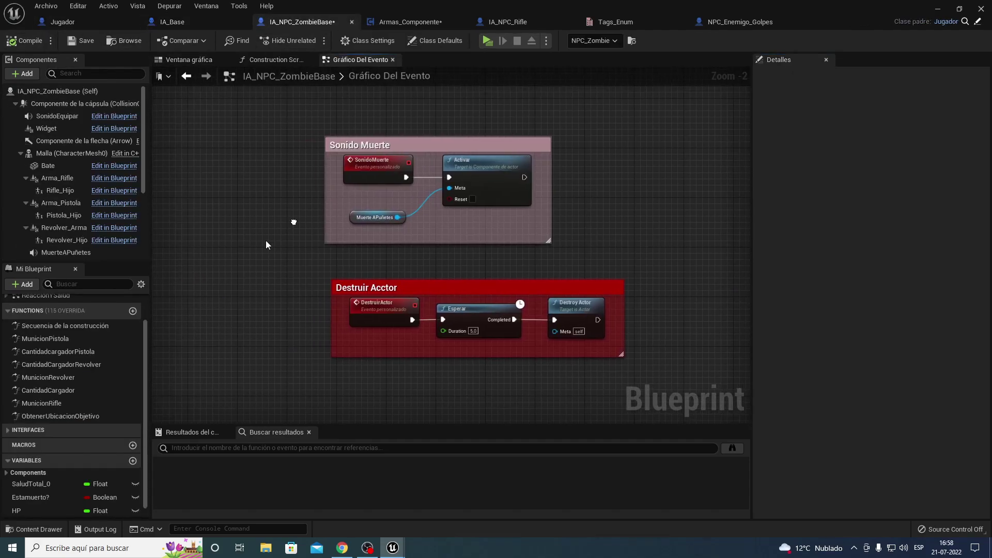
{"action": "left_click", "coordinate": [27, 511]}
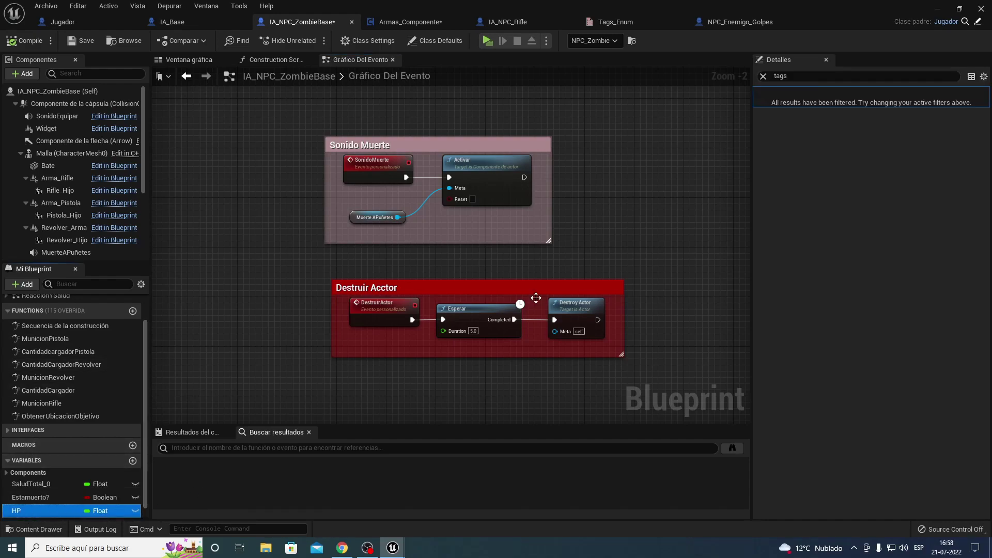
{"action": "left_click", "coordinate": [791, 75]}
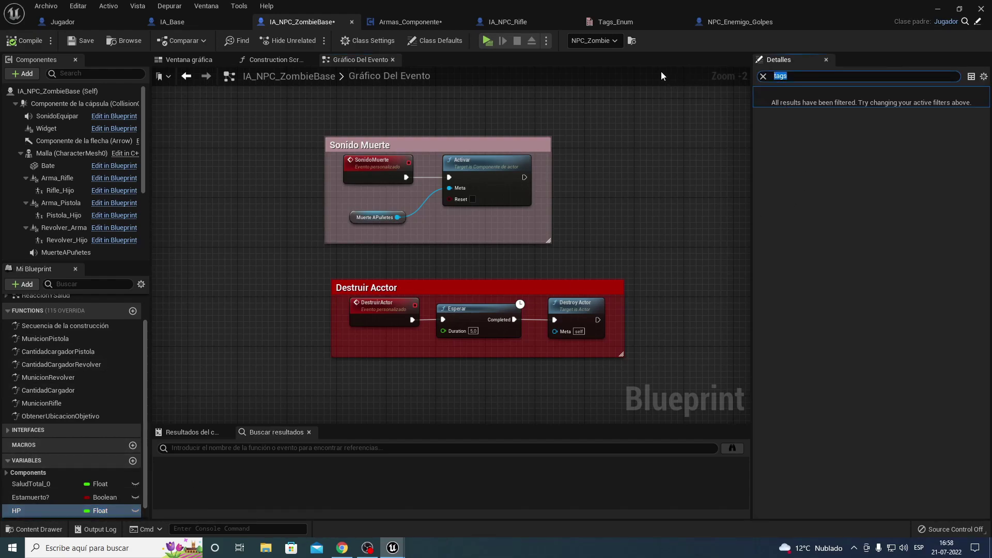
{"action": "key", "text": "BackSpace"}
{"action": "left_click", "coordinate": [758, 107]}
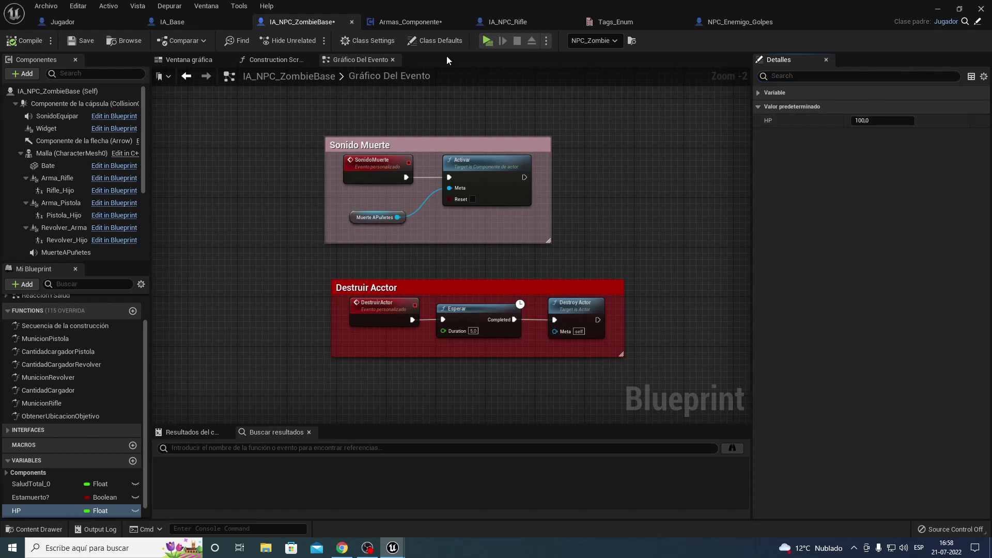
Look over the NPC_Enemigo_Golpes blueprint, then clear the Details search in IA_NPC_Rifle
{"action": "left_click", "coordinate": [405, 23]}
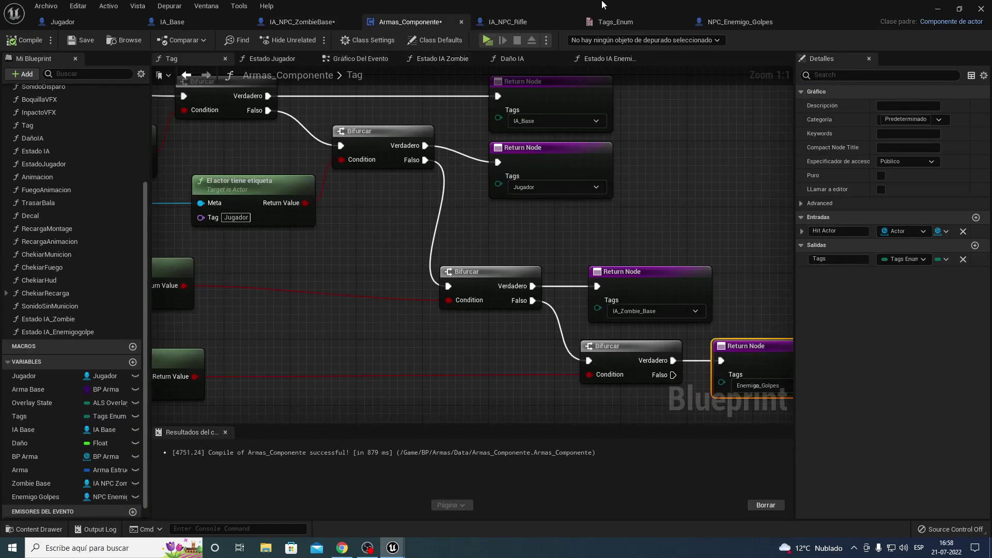
{"action": "left_click", "coordinate": [615, 22]}
{"action": "left_click", "coordinate": [683, 21]}
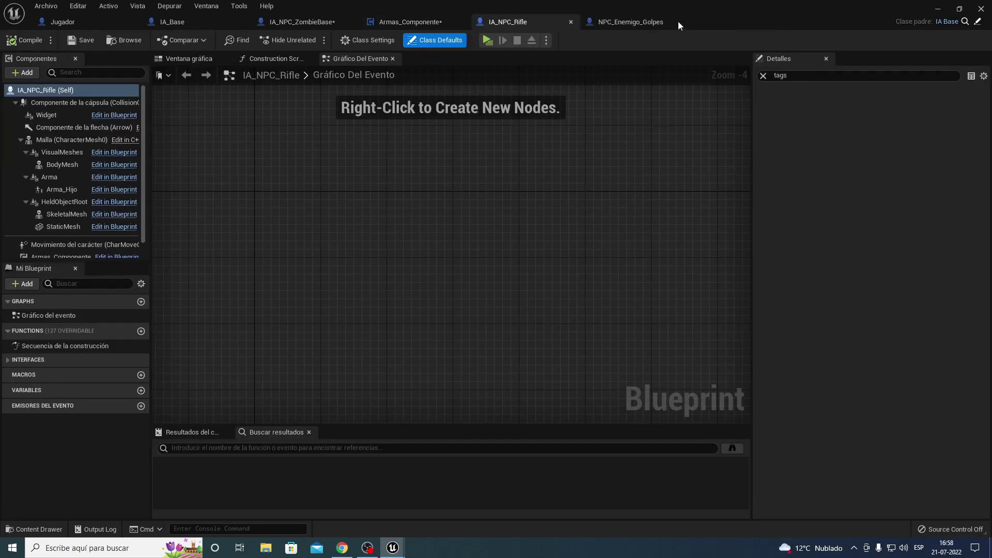
{"action": "left_click", "coordinate": [639, 24]}
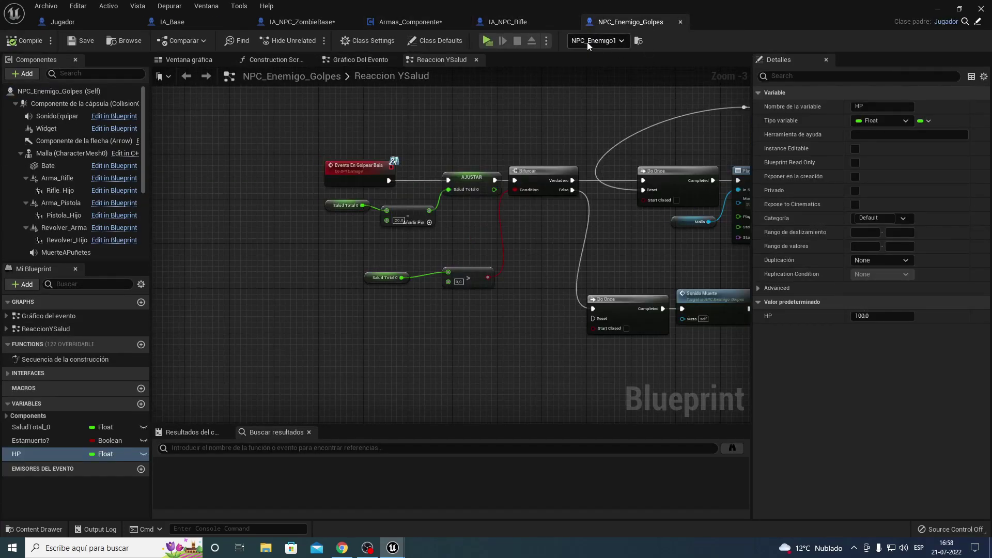
{"action": "left_click", "coordinate": [500, 22]}
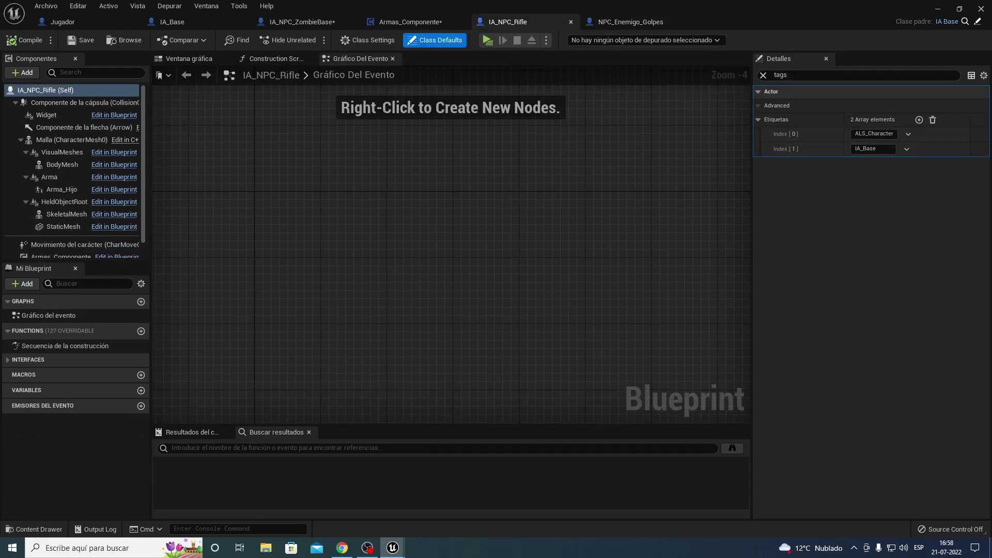
{"action": "left_click", "coordinate": [858, 75]}
{"action": "key", "text": "BackSpace"}
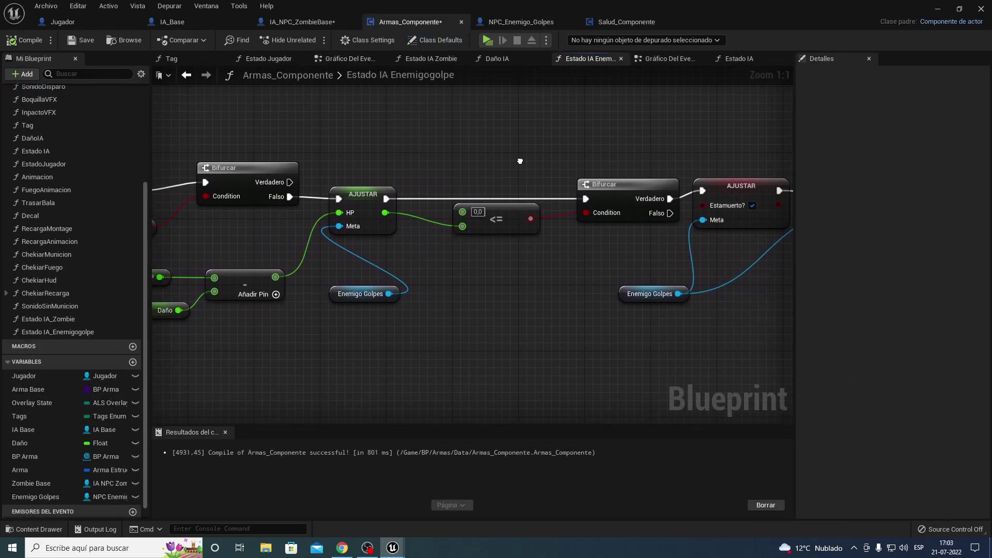
Make HP the top operand of the <= 0,0 check in Estado IA Enemigogolpe and Estado IA Zombie
{"action": "right_click_drag", "start_coordinate": [476, 174], "coordinate": [493, 107]}
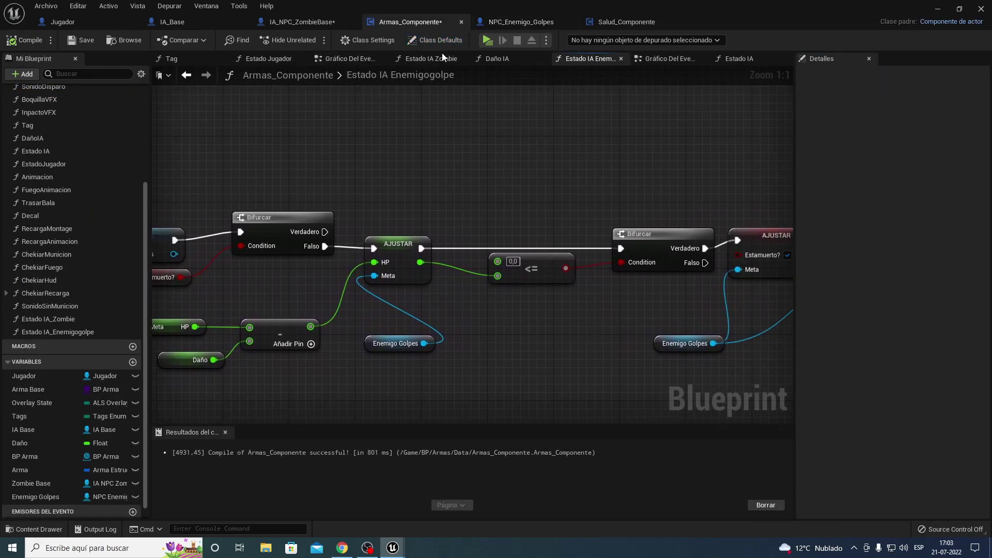
{"action": "left_click", "coordinate": [739, 60]}
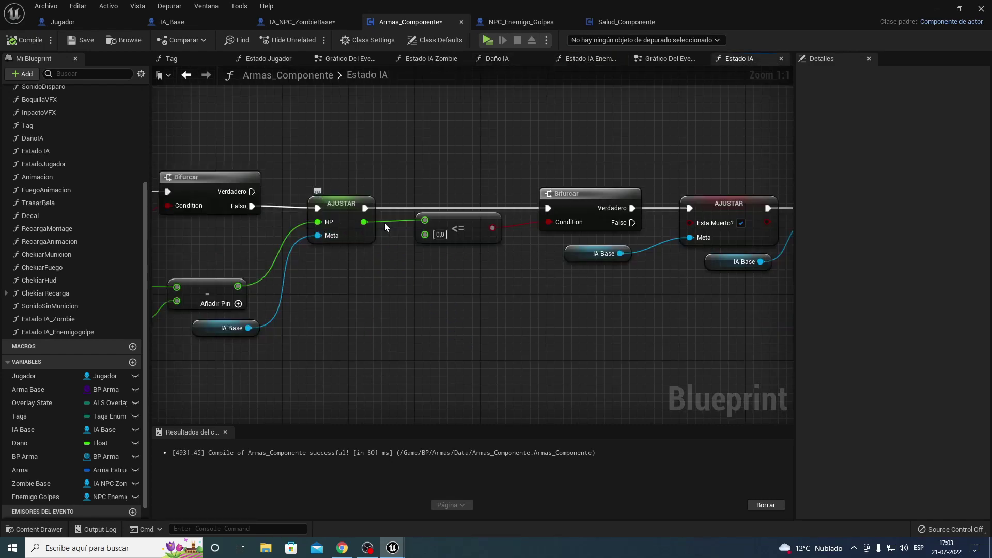
{"action": "mouse_move", "coordinate": [549, 248]}
{"action": "right_mouse_down"}
{"action": "mouse_move", "coordinate": [370, 248]}
{"action": "mouse_move", "coordinate": [499, 279]}
{"action": "mouse_move", "coordinate": [389, 289]}
{"action": "right_mouse_up"}
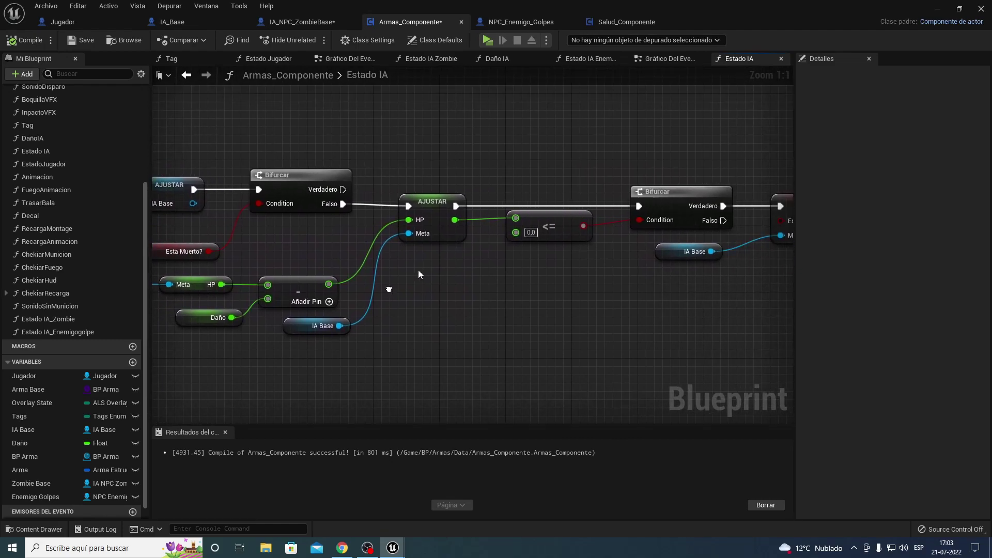
{"action": "left_click", "coordinate": [580, 58]}
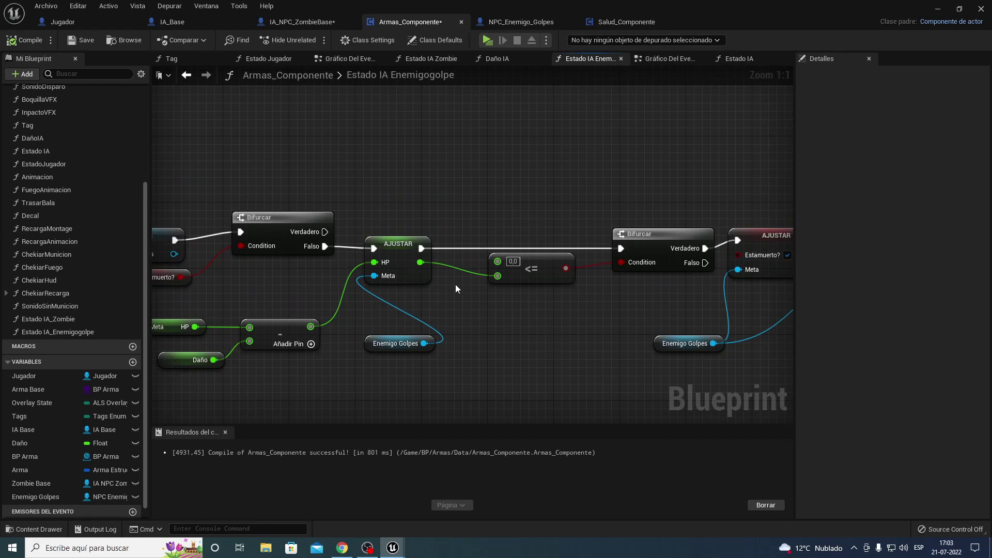
{"action": "left_click_drag", "start_coordinate": [498, 276], "coordinate": [498, 259], "text": "ctrl"}
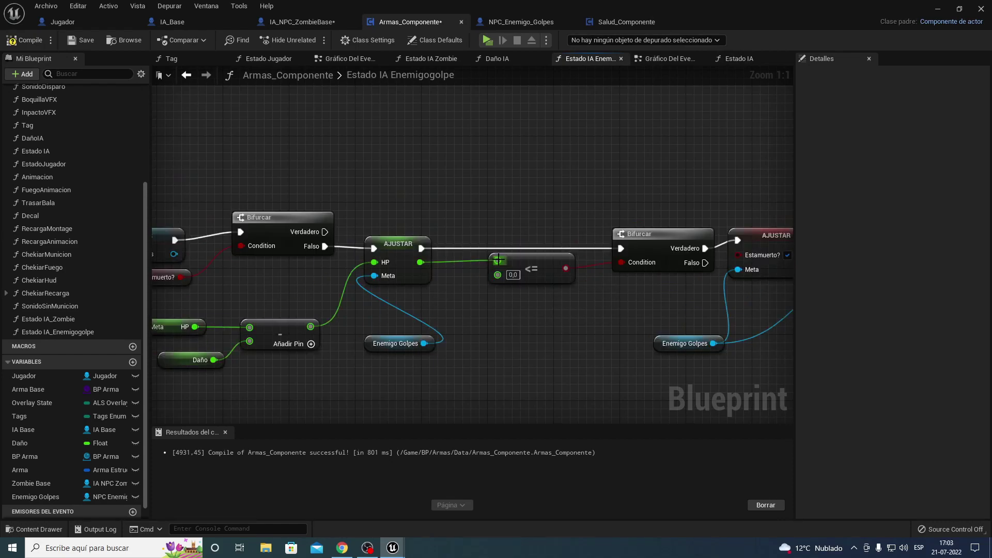
{"action": "left_click", "coordinate": [436, 59]}
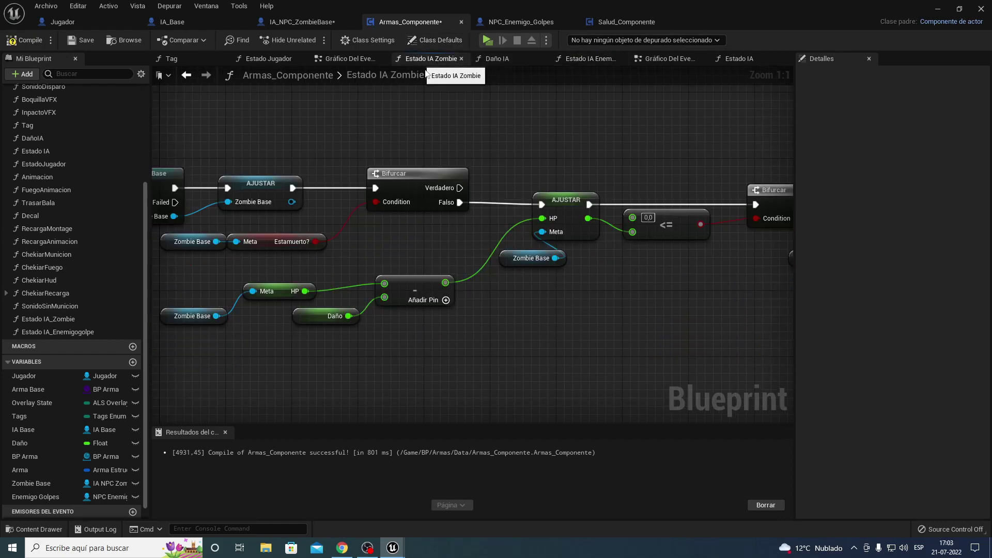
{"action": "left_click_drag", "start_coordinate": [632, 231], "coordinate": [633, 217], "text": "ctrl"}
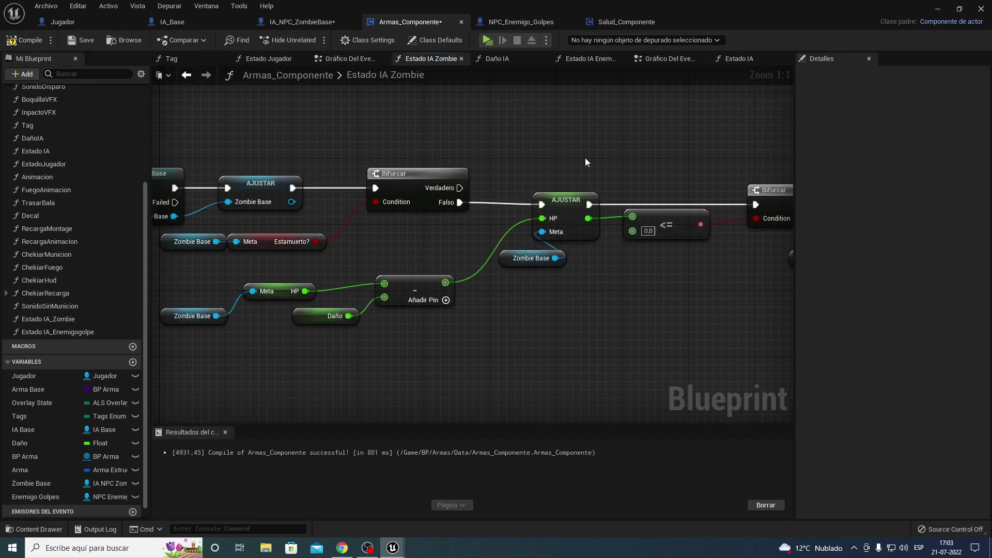
Review the Estado IA graphs up to Ragdoll Start, then compile Armas_Componente
{"action": "right_click_drag", "start_coordinate": [585, 157], "coordinate": [377, 152]}
{"action": "right_click_drag", "start_coordinate": [579, 198], "coordinate": [563, 196]}
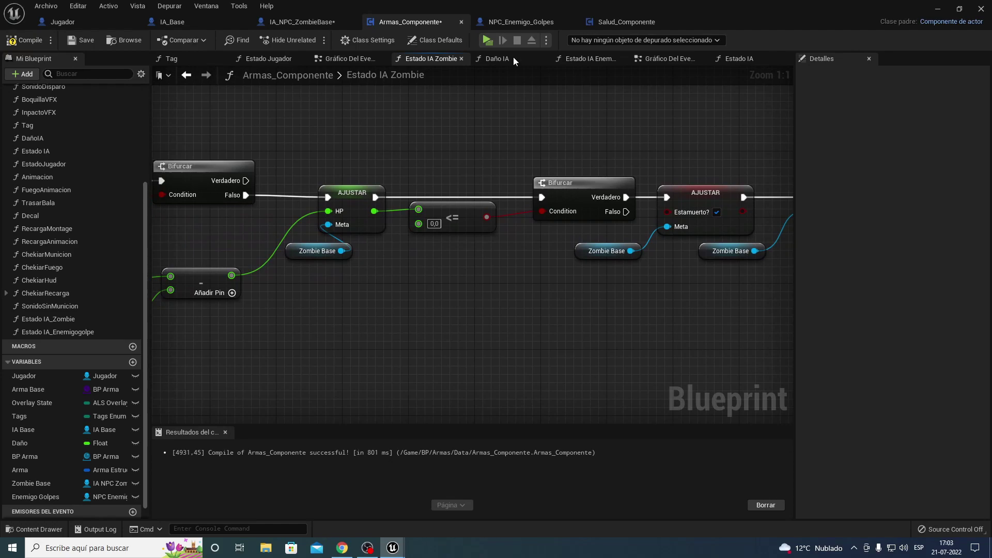
{"action": "left_click", "coordinate": [732, 63]}
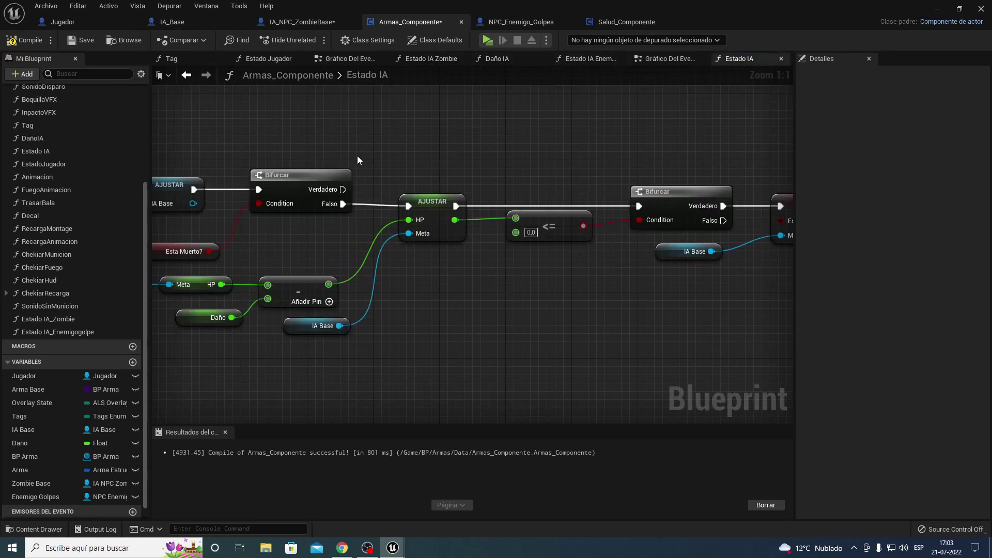
{"action": "right_click_drag", "start_coordinate": [611, 232], "coordinate": [582, 230]}
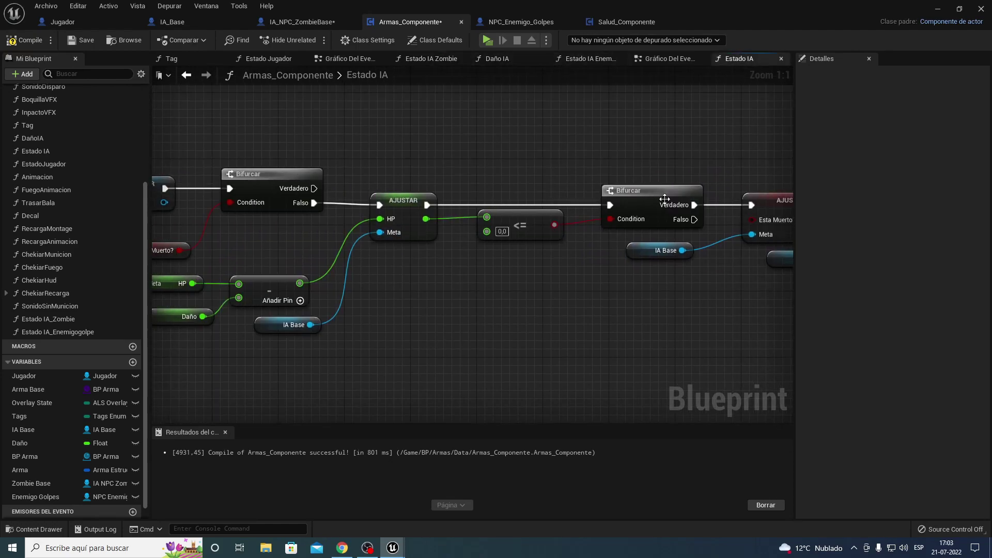
{"action": "right_click_drag", "start_coordinate": [721, 187], "coordinate": [438, 170]}
{"action": "mouse_move", "coordinate": [275, 134]}
{"action": "right_mouse_down"}
{"action": "mouse_move", "coordinate": [480, 164]}
{"action": "mouse_move", "coordinate": [610, 160]}
{"action": "right_mouse_up"}
{"action": "mouse_move", "coordinate": [487, 180]}
{"action": "right_mouse_down"}
{"action": "mouse_move", "coordinate": [599, 187]}
{"action": "mouse_move", "coordinate": [234, 227]}
{"action": "mouse_move", "coordinate": [300, 228]}
{"action": "right_mouse_up"}
{"action": "left_click", "coordinate": [585, 59]}
{"action": "right_click_drag", "start_coordinate": [594, 239], "coordinate": [401, 228]}
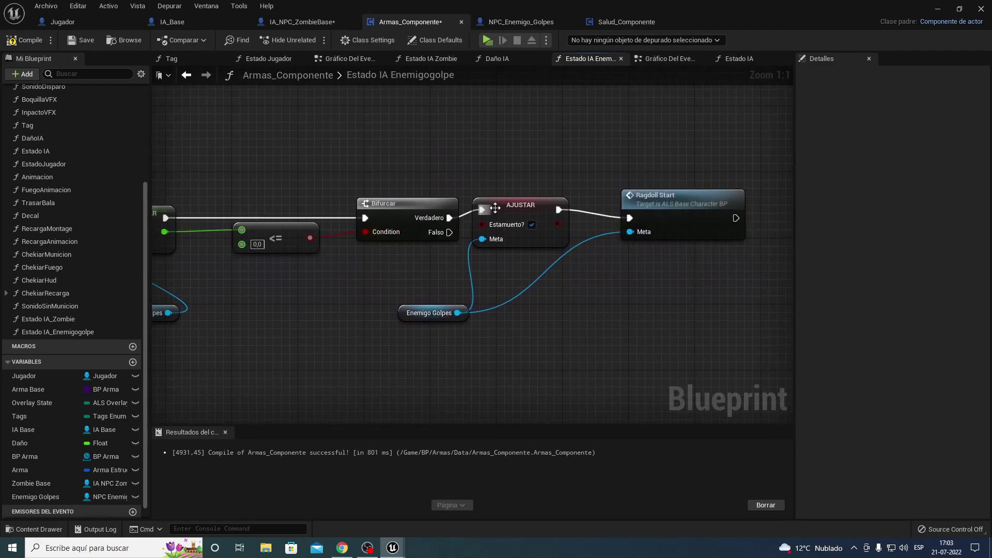
{"action": "left_click_drag", "start_coordinate": [494, 207], "coordinate": [496, 215]}
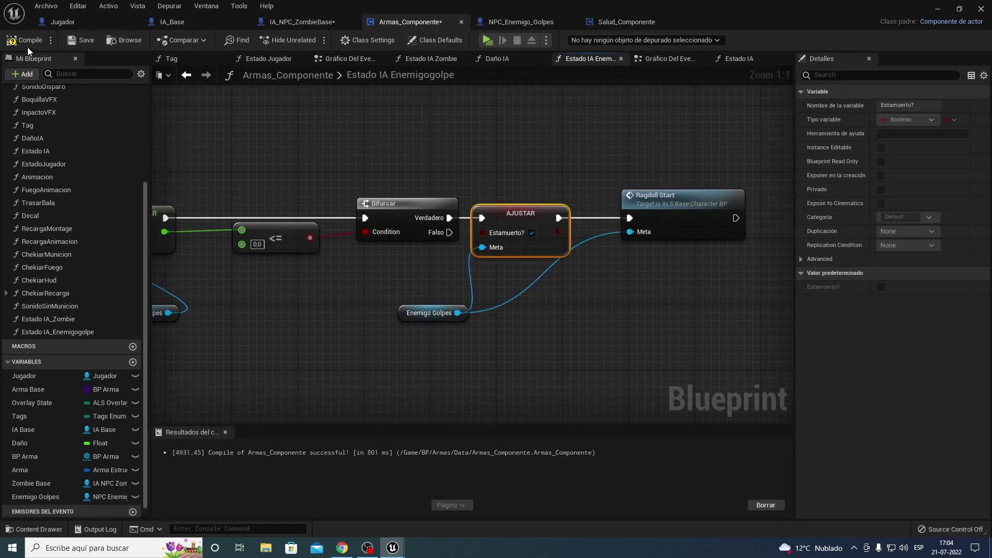
{"action": "left_click", "coordinate": [88, 43]}
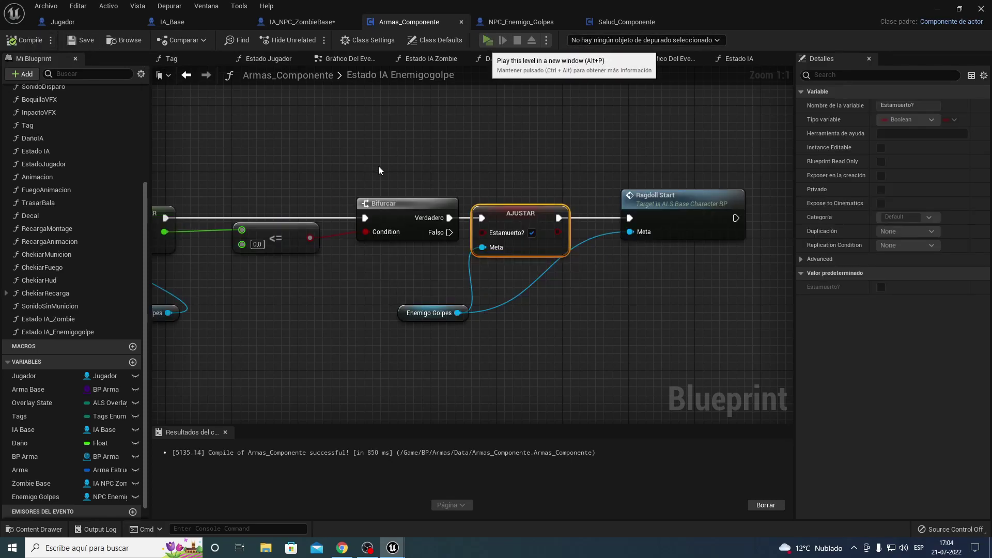
{"action": "key", "text": "alt+p"}
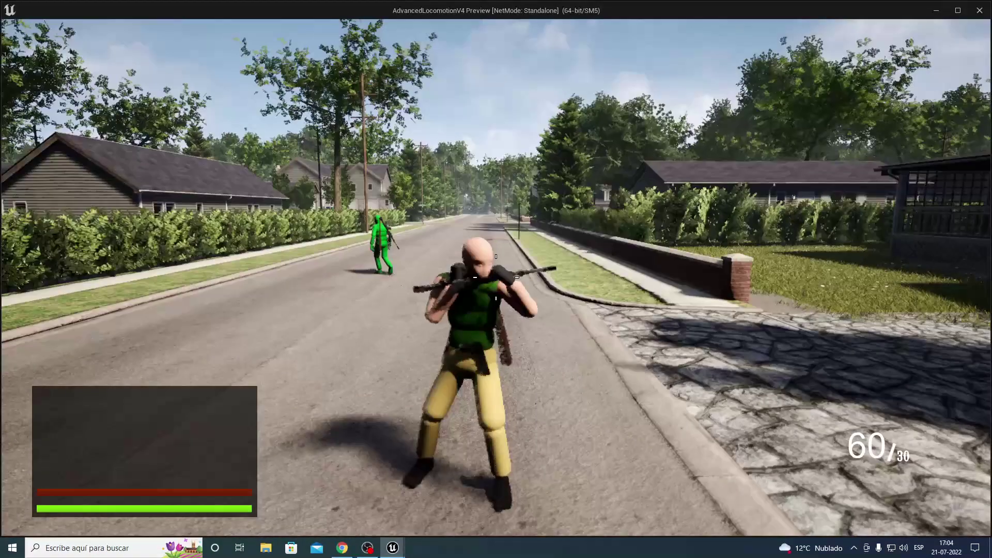
{"action": "key", "text": "w"}
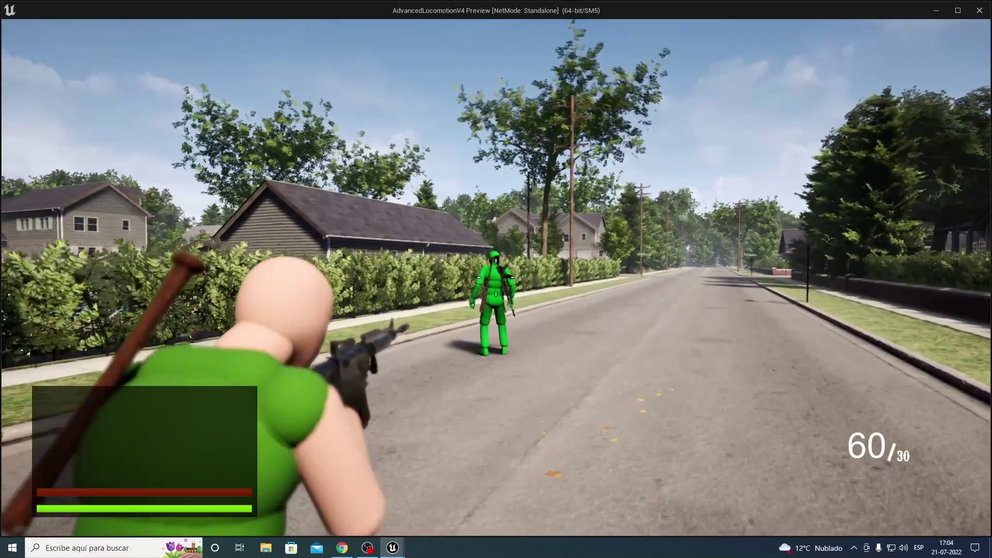
{"action": "left_click", "coordinate": [496, 277]}
{"action": "left_click", "coordinate": [496, 277]}
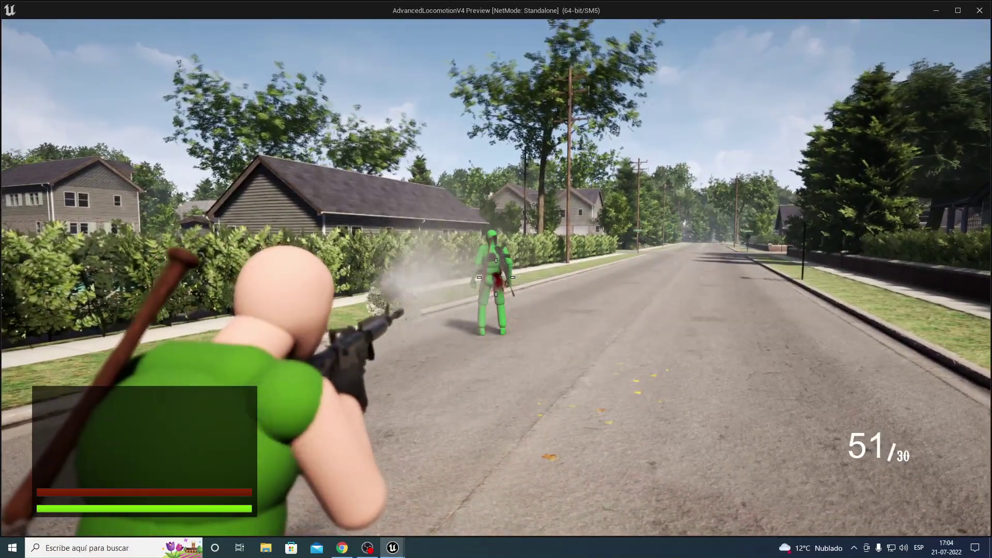
{"action": "left_click", "coordinate": [496, 277]}
{"action": "left_click", "coordinate": [496, 277]}
{"action": "key", "text": "w"}
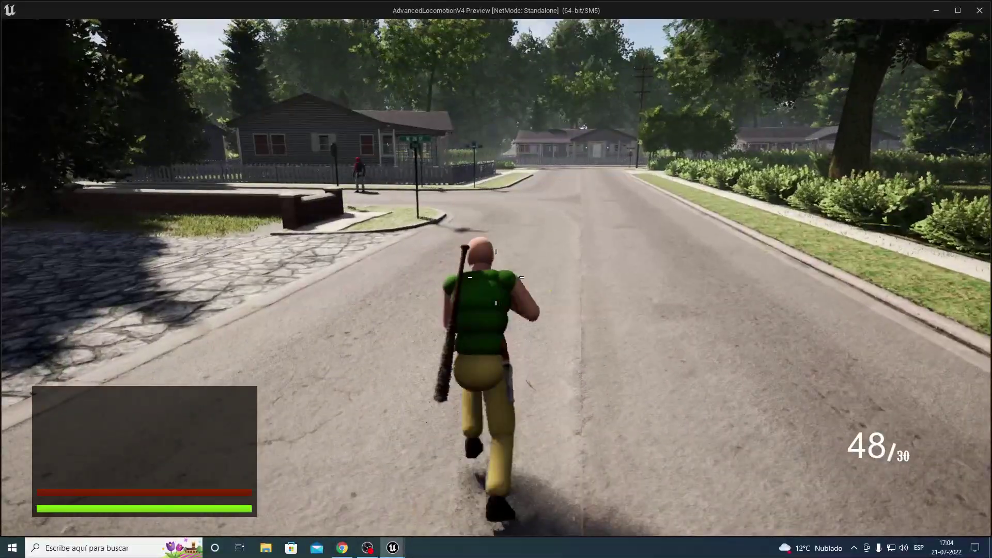
{"action": "key", "text": "a"}
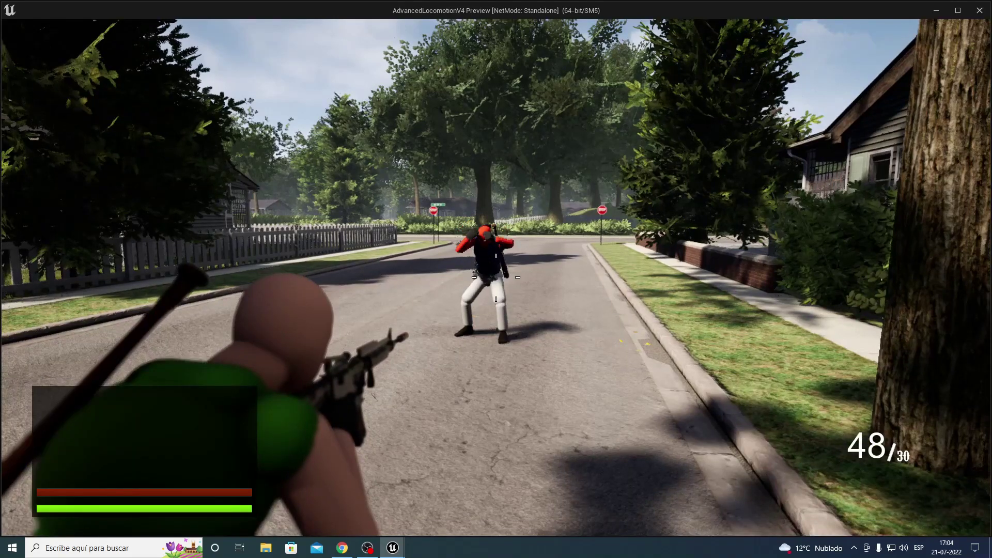
{"action": "left_click", "coordinate": [496, 278]}
{"action": "left_click", "coordinate": [496, 277]}
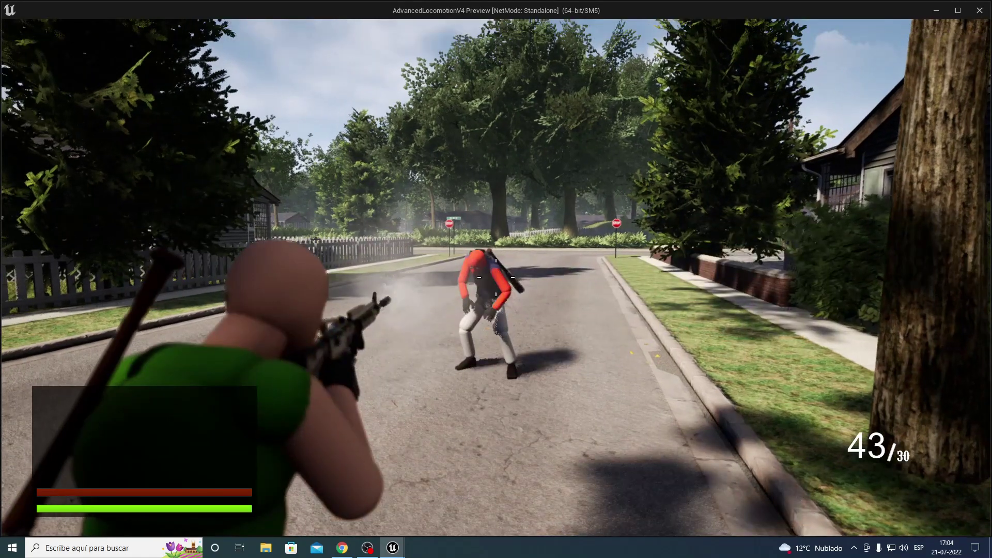
{"action": "left_click", "coordinate": [496, 277]}
{"action": "left_click", "coordinate": [496, 277]}
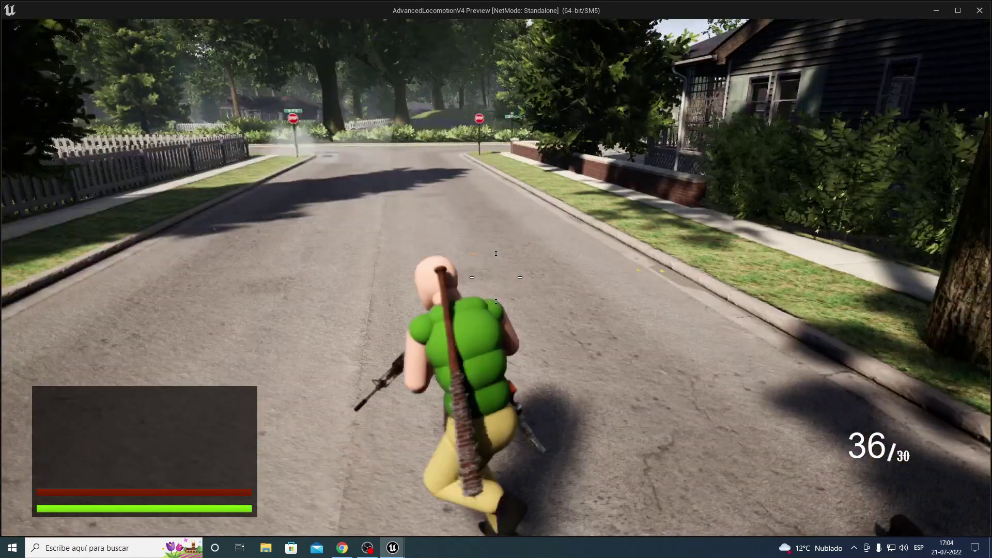
{"action": "key", "text": "w"}
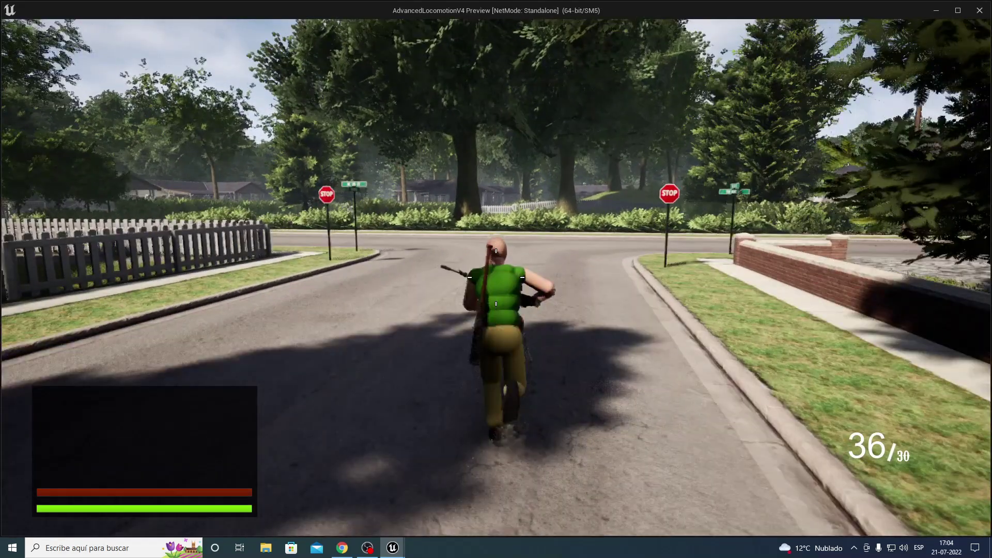
{"action": "key", "text": "a"}
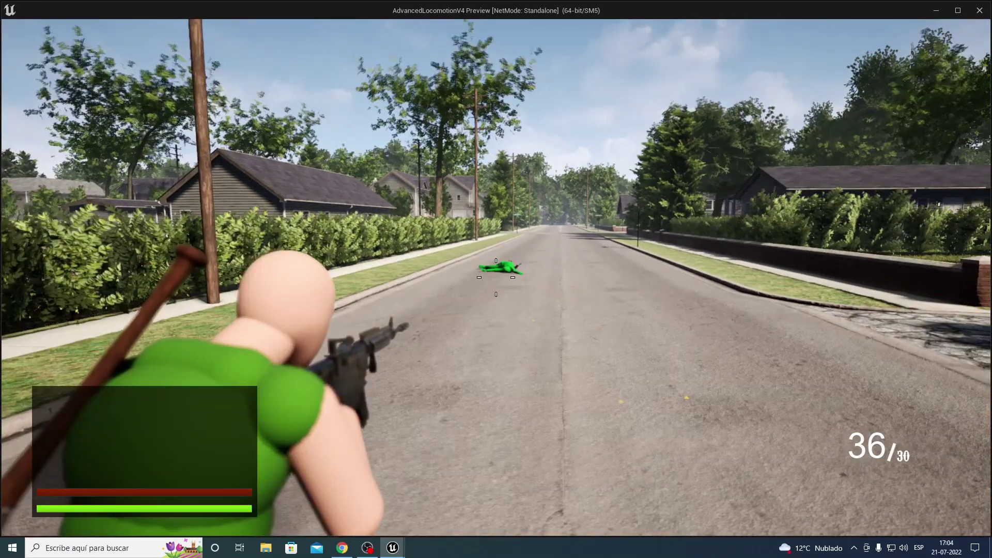
{"action": "left_click", "coordinate": [496, 277]}
{"action": "left_click", "coordinate": [496, 278]}
{"action": "left_click", "coordinate": [496, 277]}
{"action": "left_click", "coordinate": [496, 278]}
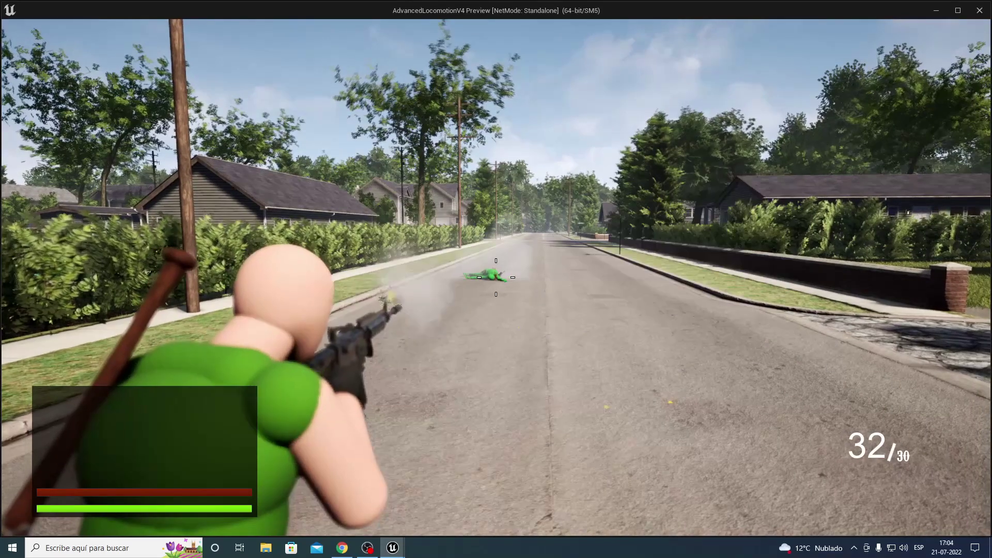
{"action": "key", "text": "Escape"}
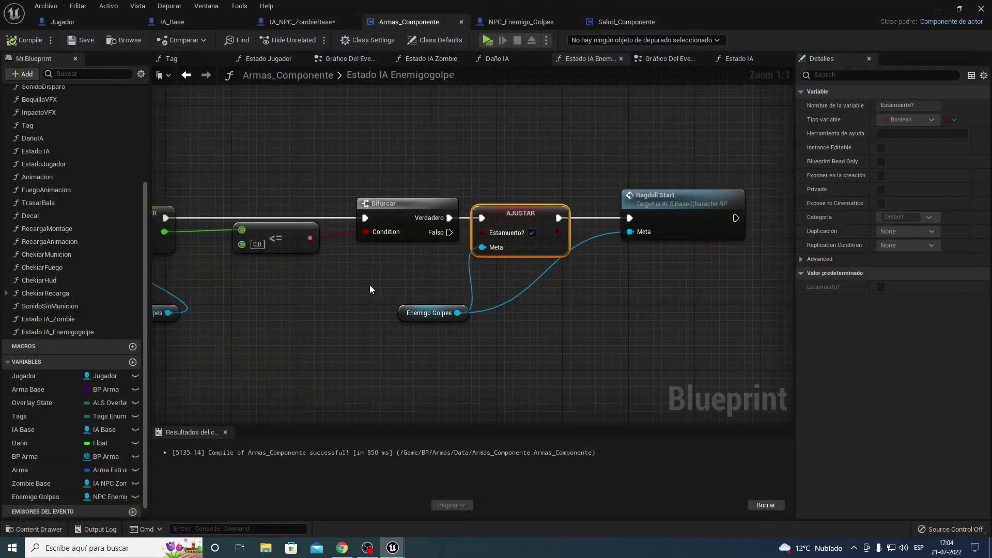
Close the Armas_Componente editor and Save All, confirming Guardar selección to save the Villa map
{"action": "right_click_drag", "start_coordinate": [369, 290], "coordinate": [162, 202]}
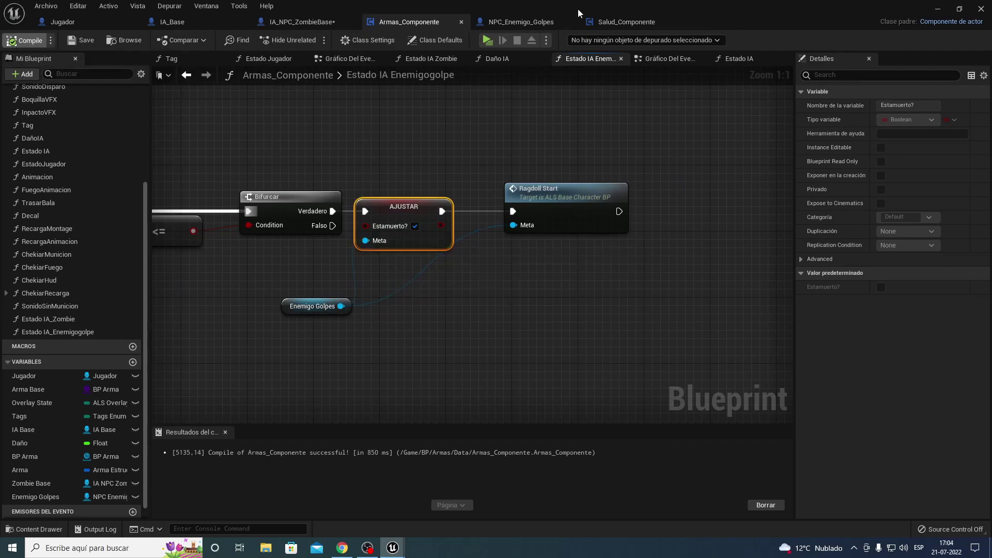
{"action": "left_click", "coordinate": [981, 9]}
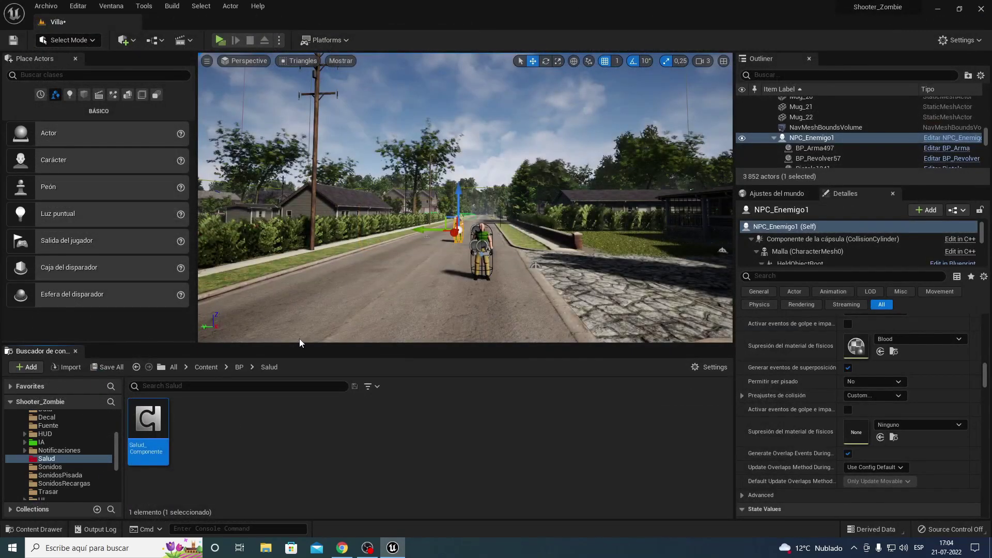
{"action": "left_click", "coordinate": [299, 448]}
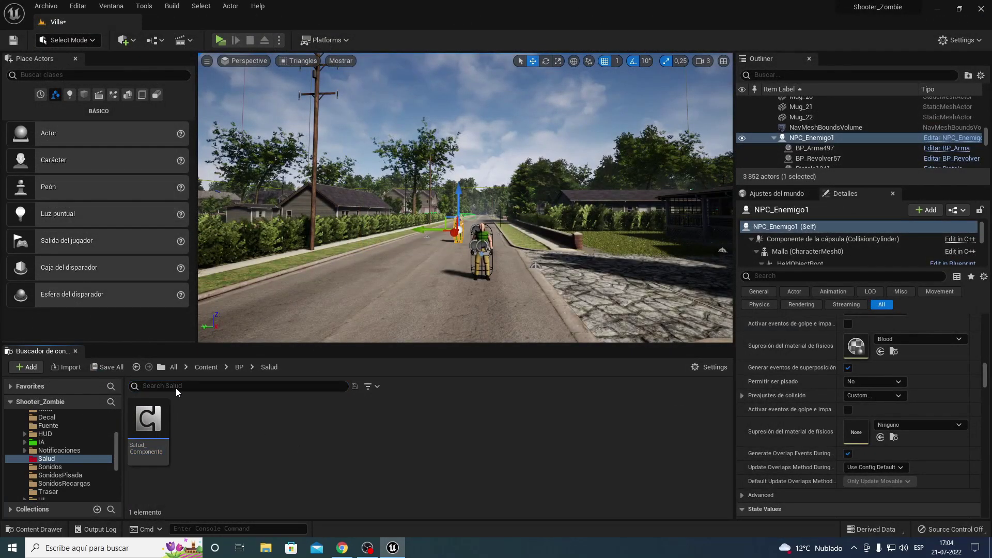
{"action": "left_click", "coordinate": [110, 371]}
{"action": "left_click", "coordinate": [564, 389]}
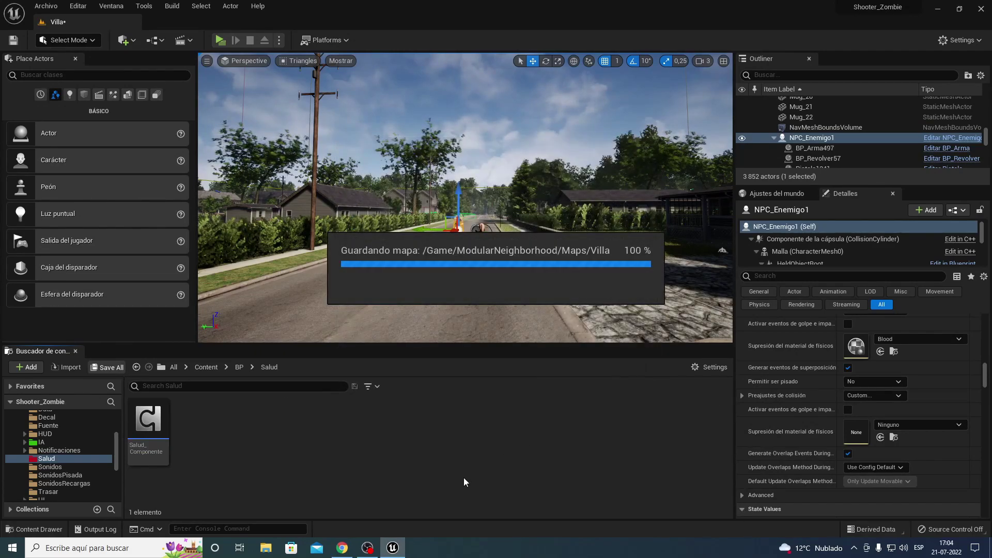